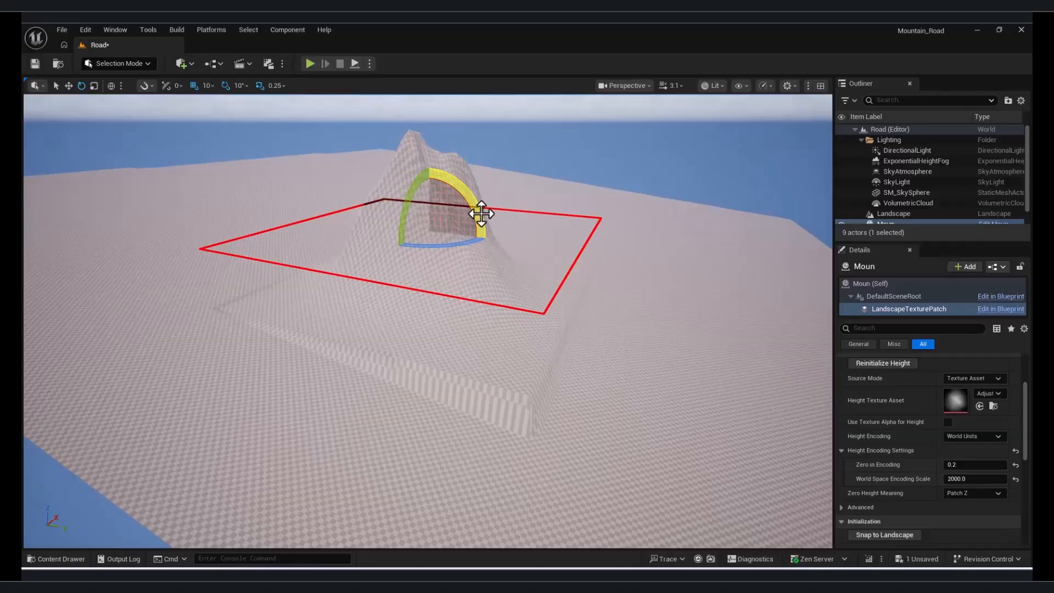
Lower the mountain's landscape texture patch along its vertical axis and browse its height settings
right_click_drag(437, 203, 461, 204)
left_click_drag(405, 203, 409, 226)
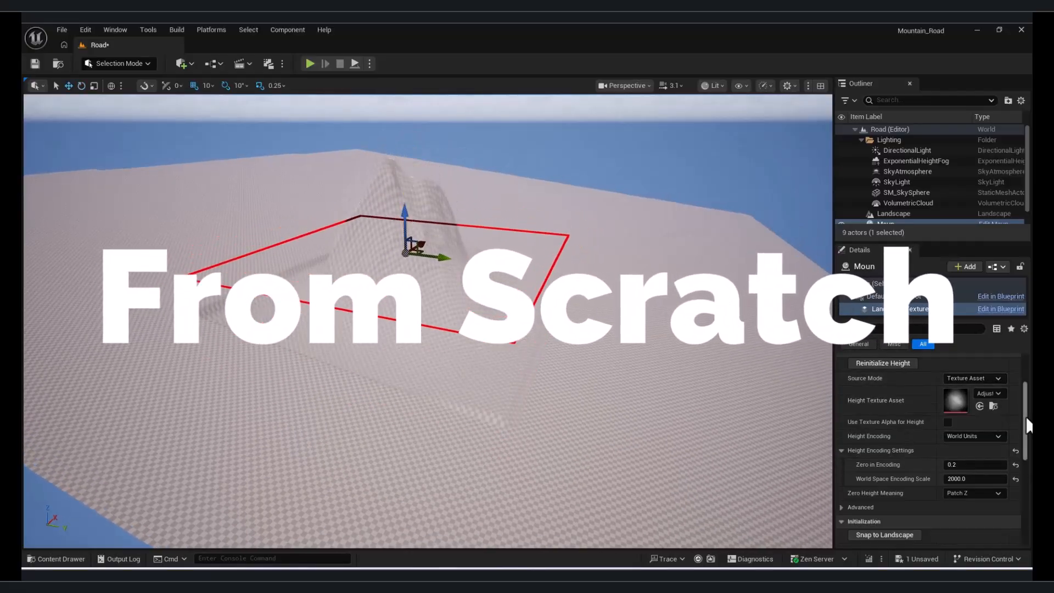
scroll(1006, 354, "down", 5)
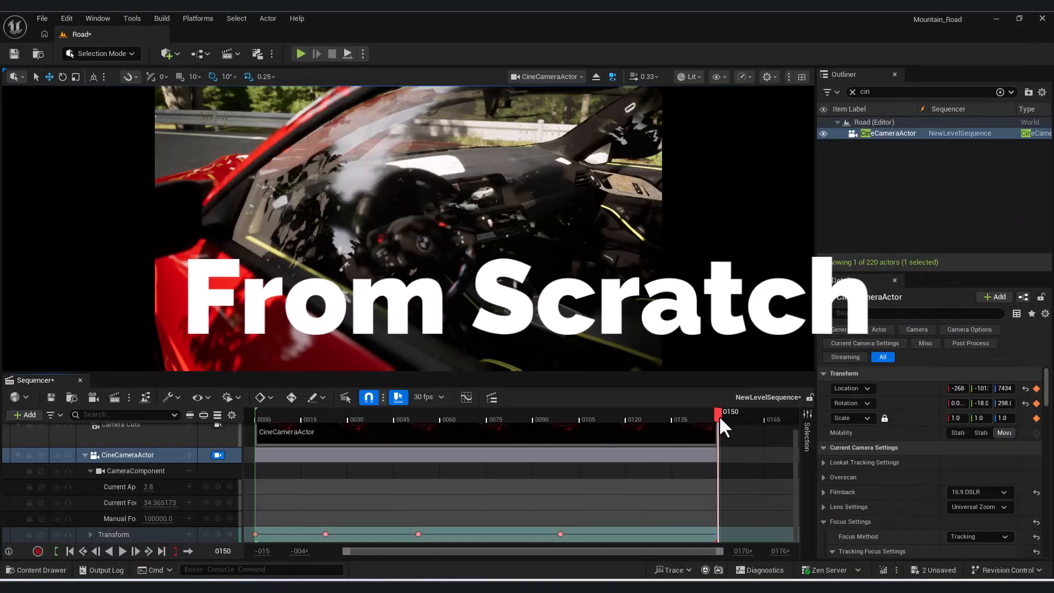
Scrub the car camera sequence back to its start, play it and look around the scene from inside the car
left_click_drag(720, 416, 579, 417)
left_click_drag(481, 407, 253, 409)
key("space")
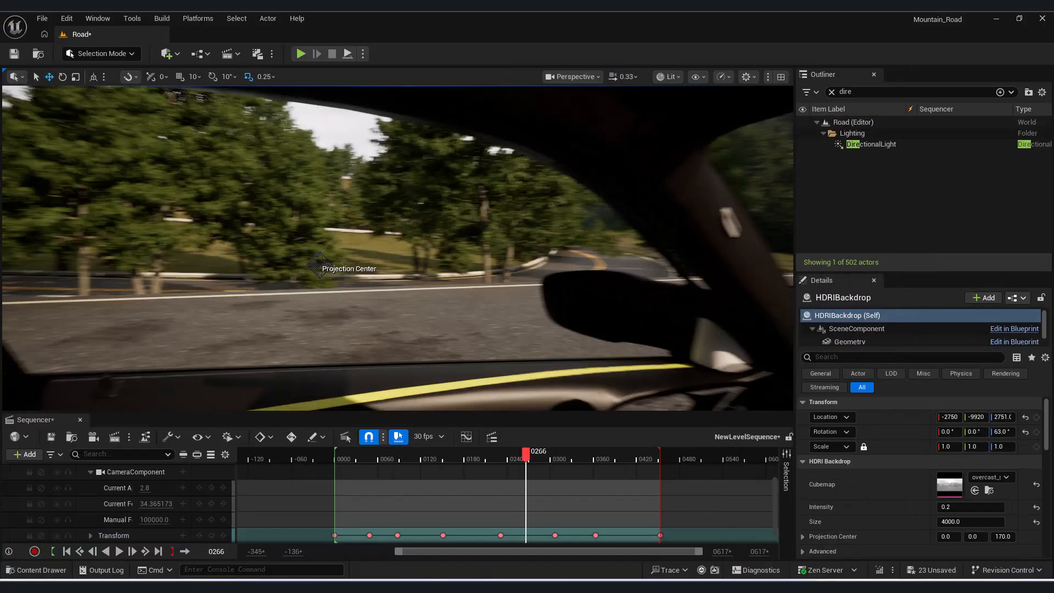
right_click_drag(398, 248, 792, 248)
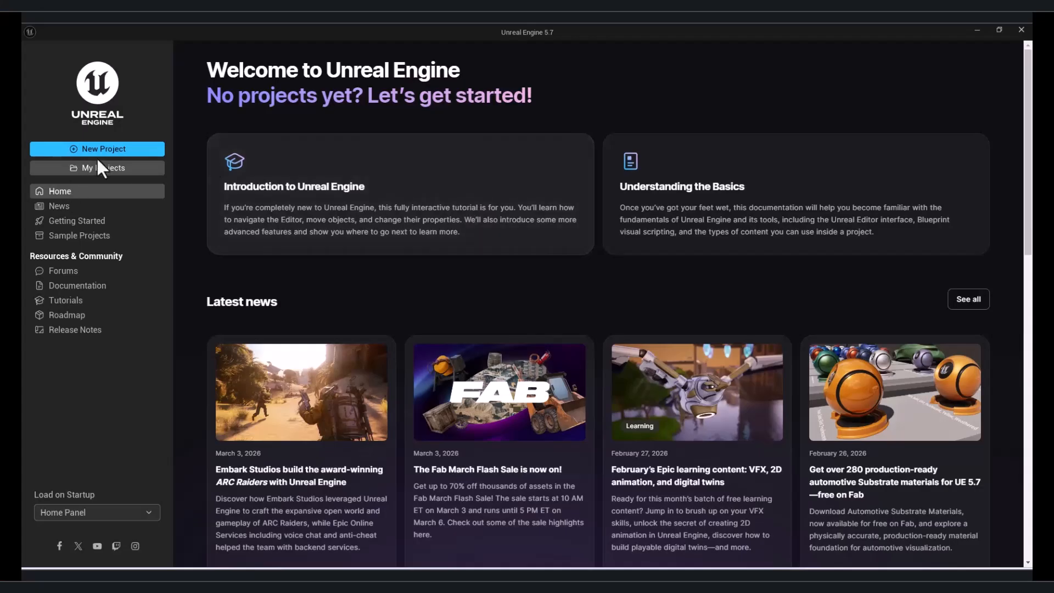
Create a new Games project from the Third Person template and name it Mountain_Road
left_click(95, 151)
left_click(588, 126)
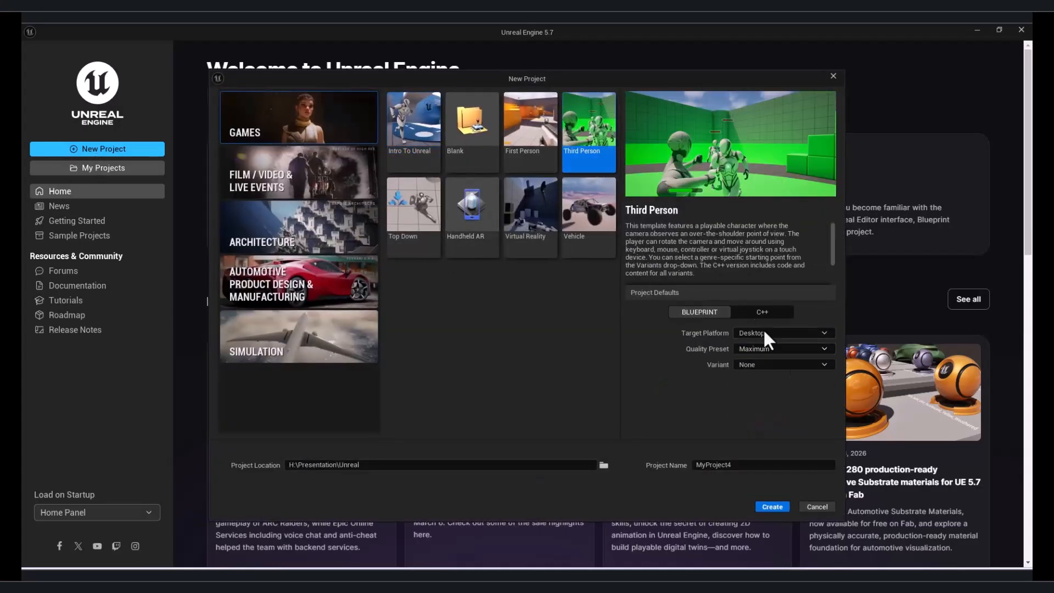
double_click(722, 466)
type("Mountain")
Create a new level from the template that includes a floor and basic lighting
left_click(90, 71)
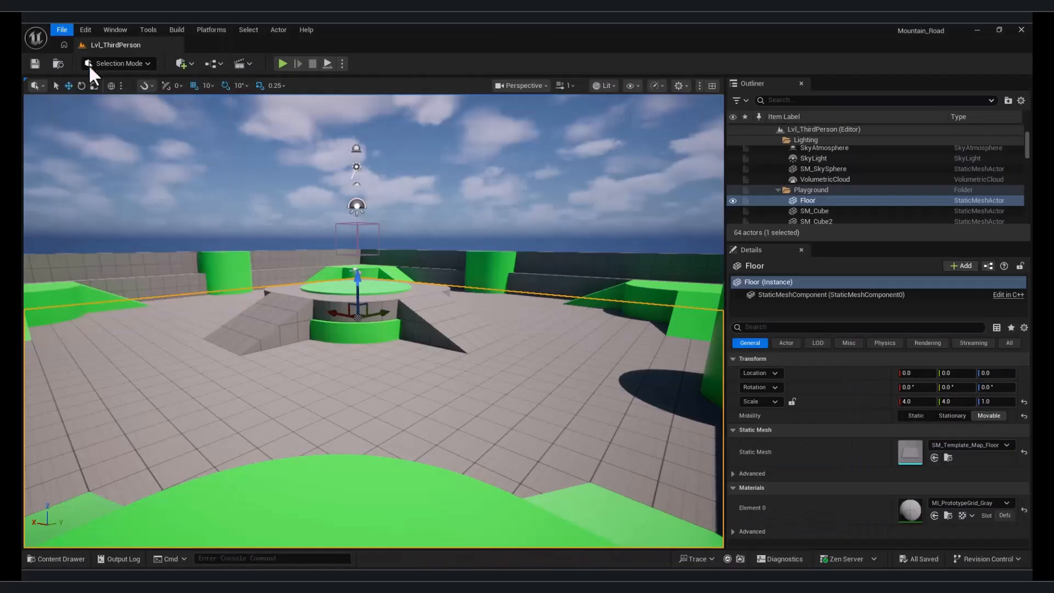
left_click(534, 226)
left_click(593, 401)
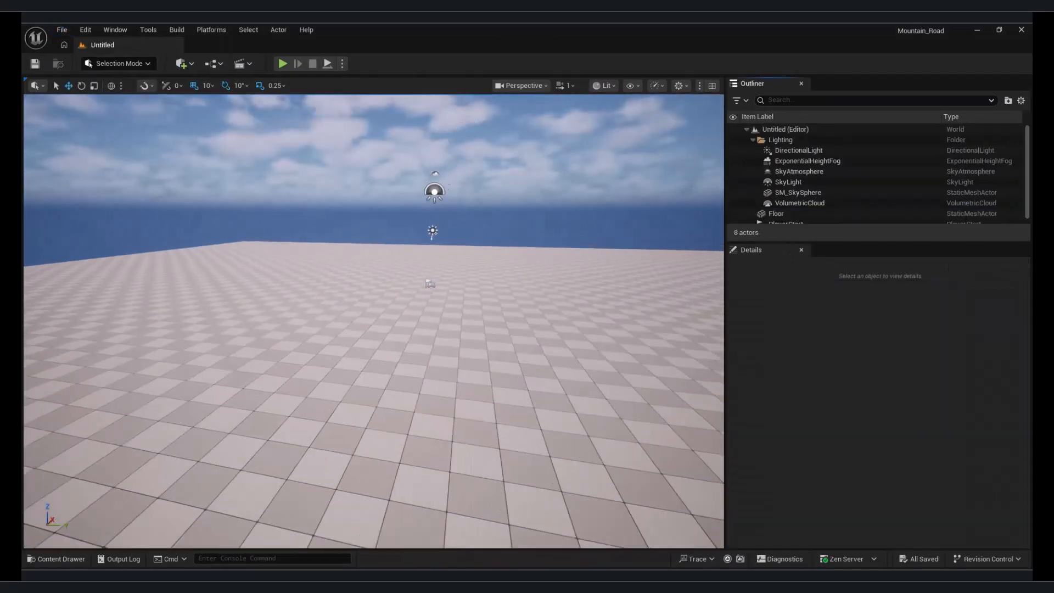
Replace the level's floor with a new landscape of 8×8 components, 63×63 quads per section and 505×505 overall resolution
left_click(511, 358)
key("Delete")
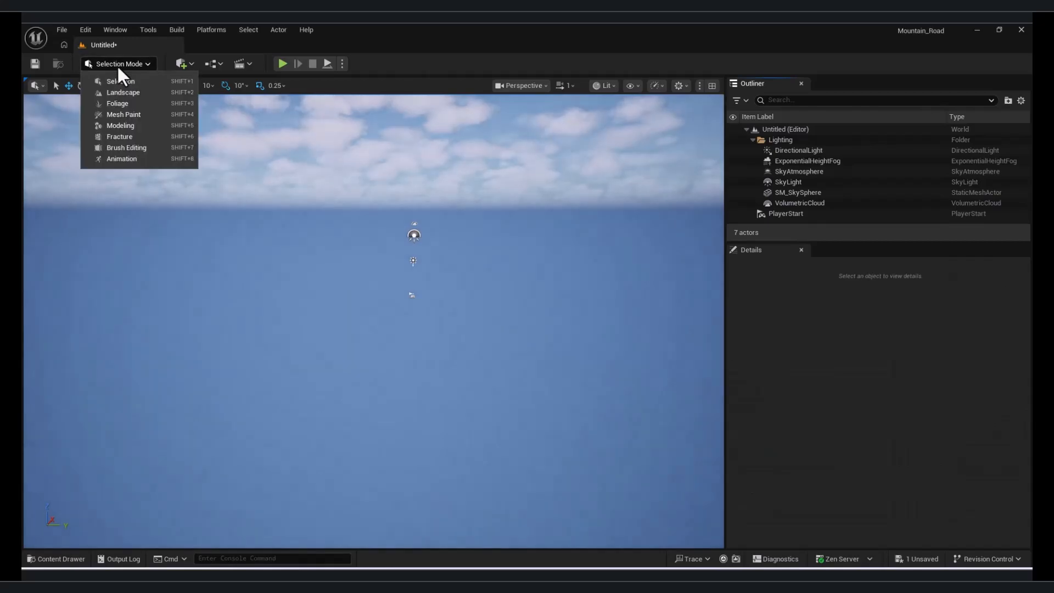
key("shift+2")
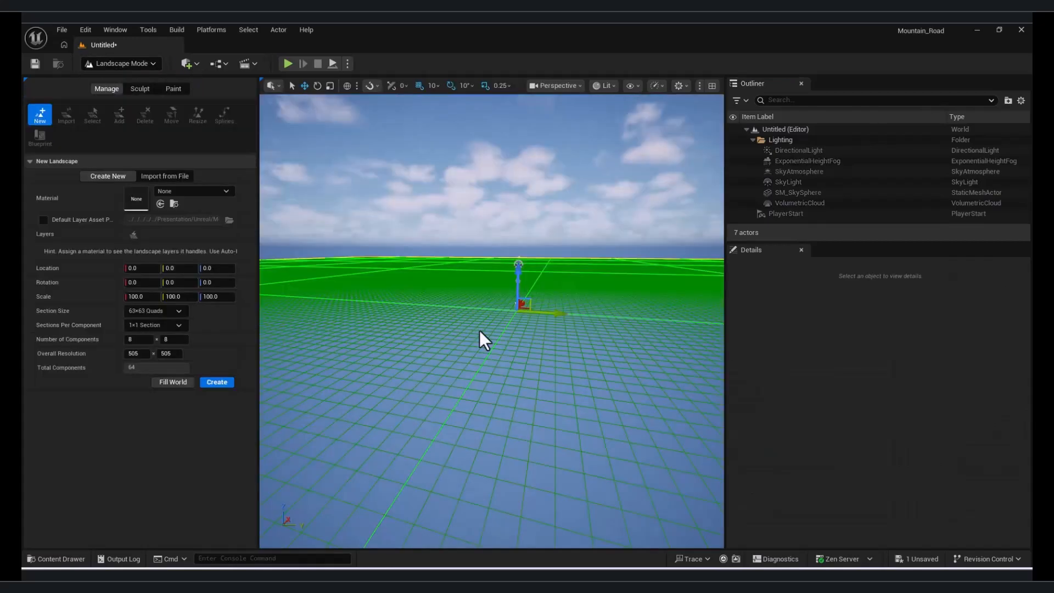
left_click(223, 381)
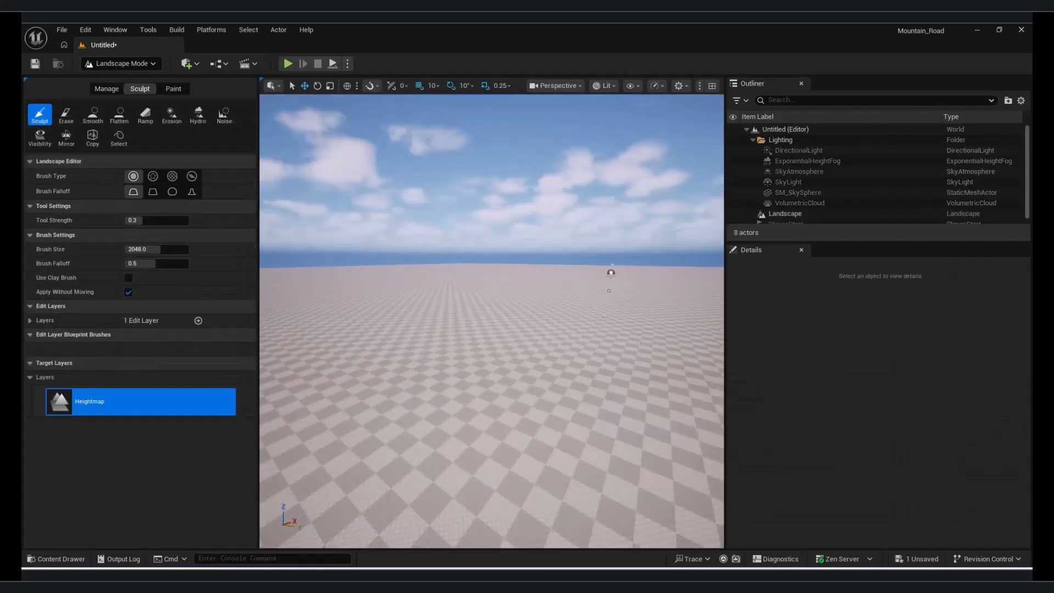
With the Ramp sculpting tool active, widen the viewport and set the camera speed to 3.1
left_click(146, 115)
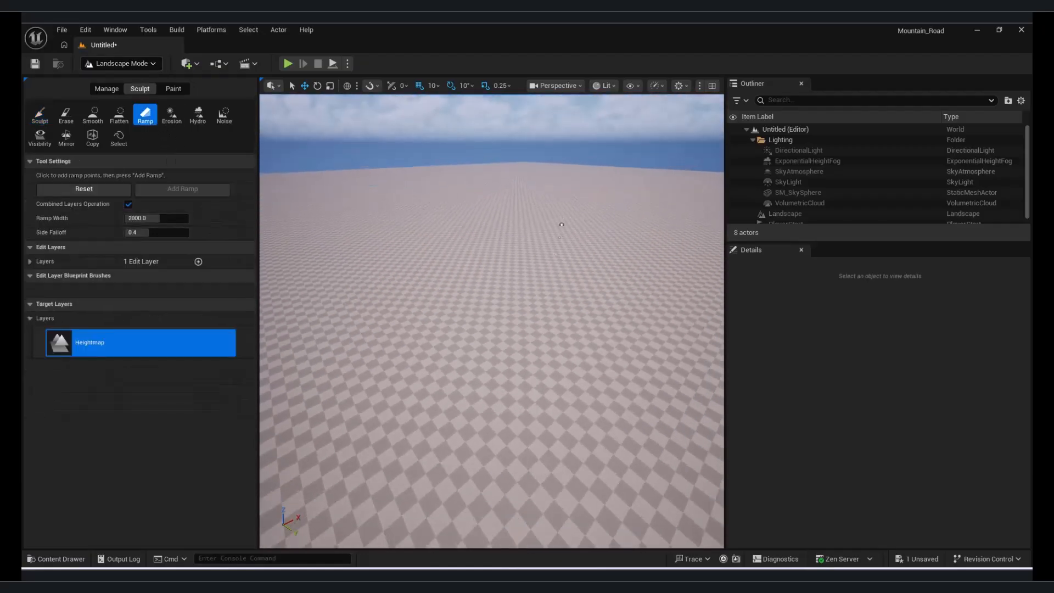
left_click_drag(725, 161, 834, 160)
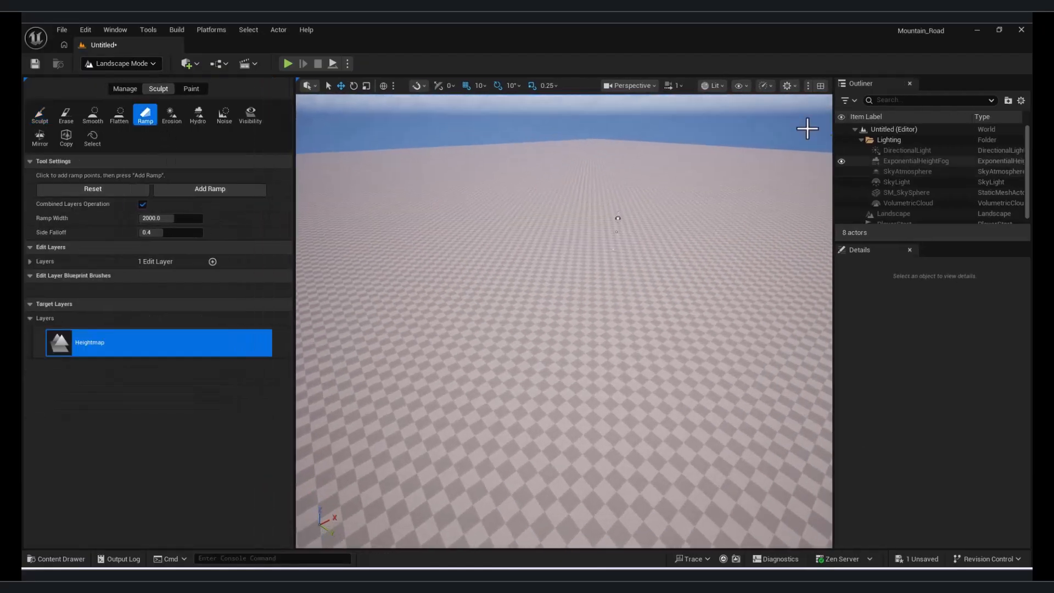
left_click(674, 85)
type("3.1")
key("Return")
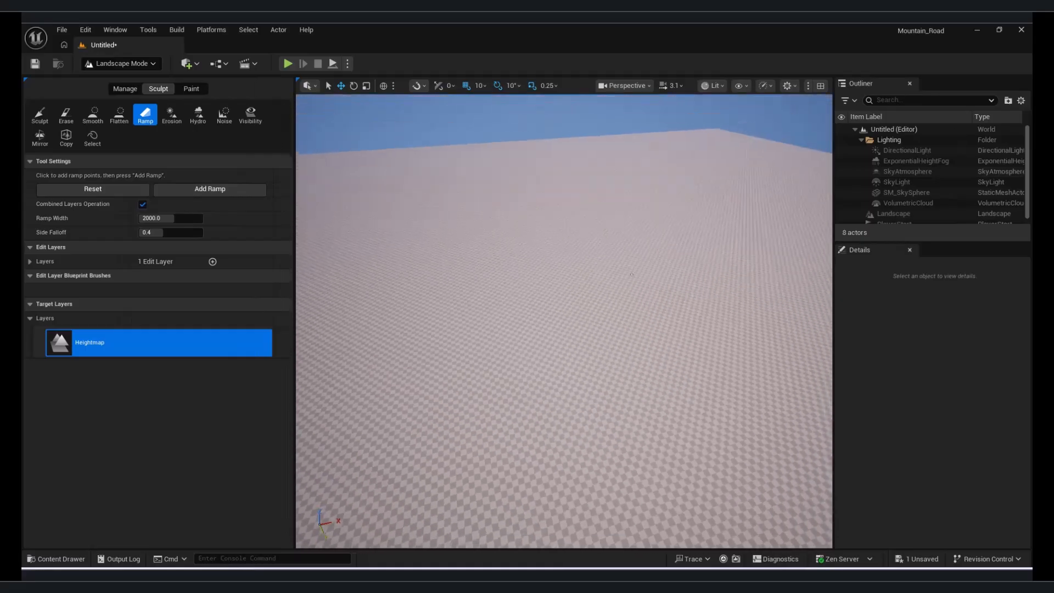
Place the two ramp points on opposite edges of the landscape and set the ramp width to 100000
right_click_drag(565, 321, 565, 321)
right_click_drag(639, 230, 639, 231)
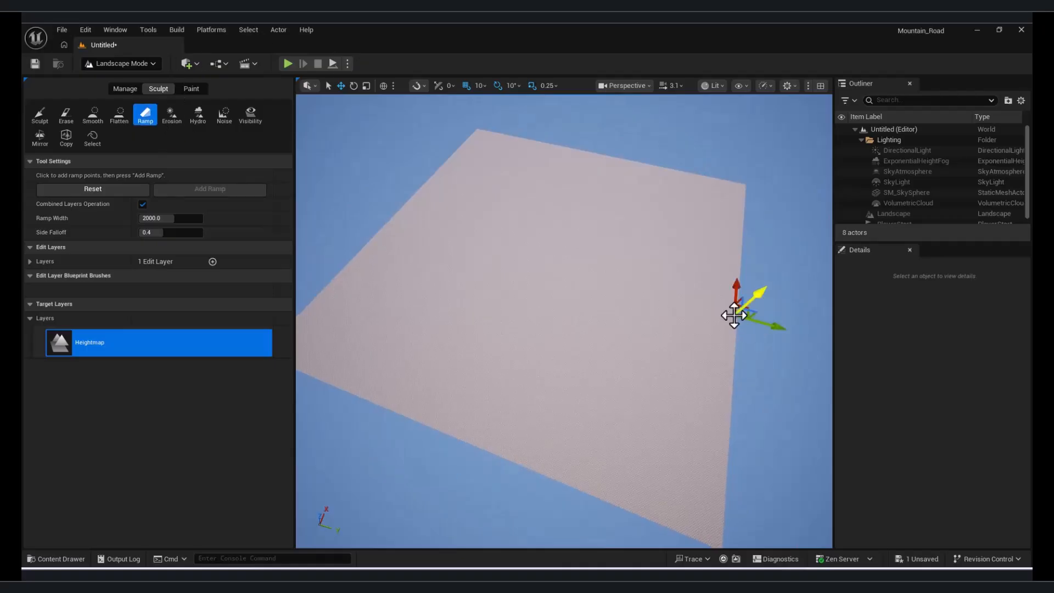
left_click(406, 210)
left_click(181, 218)
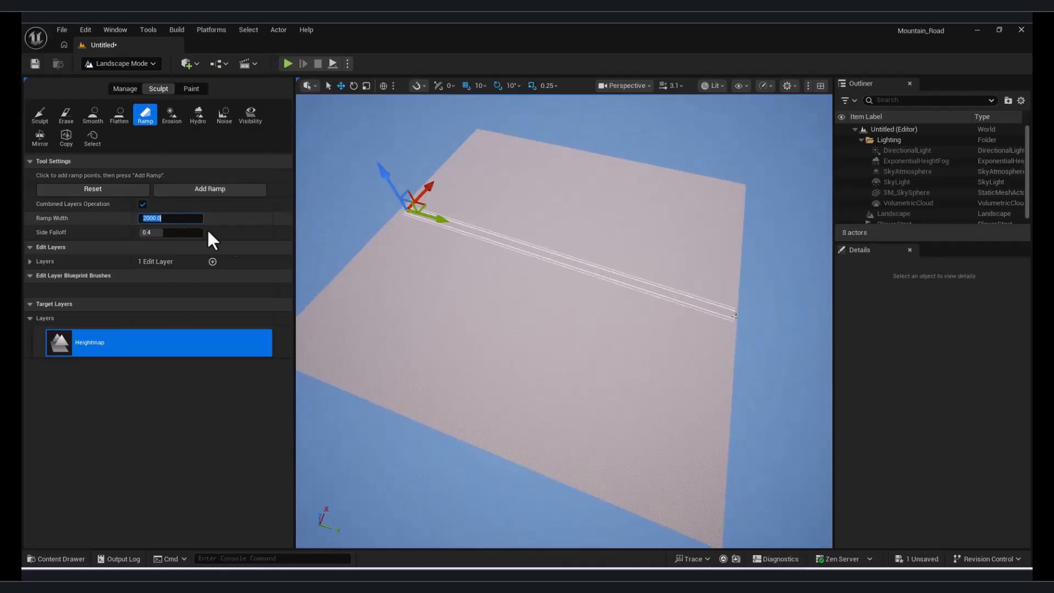
type("10000")
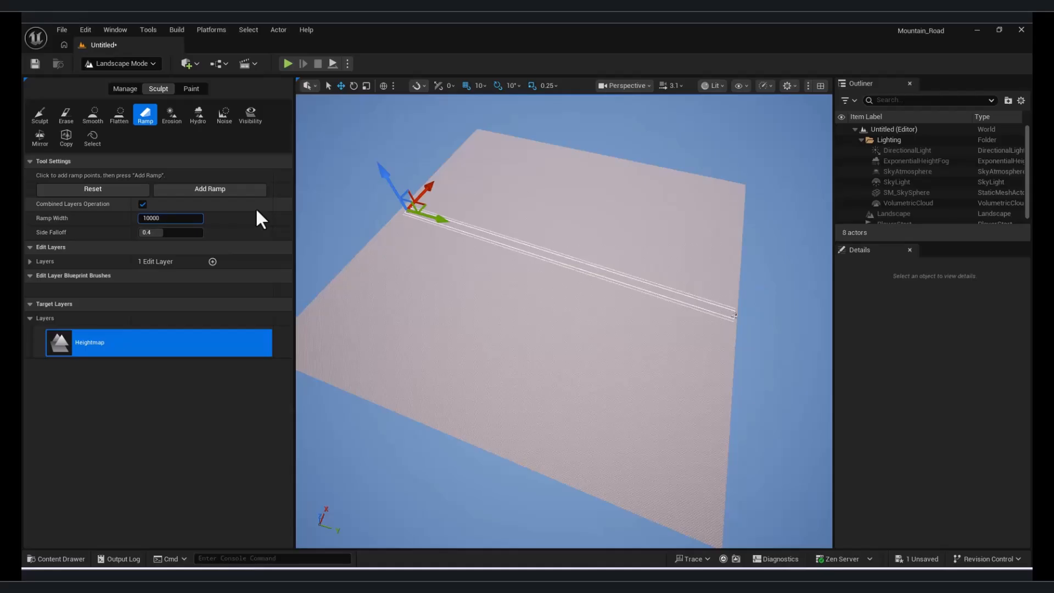
type("0")
key("Return")
Reposition the ramp's far end point and inspect the ramp outline from both of its end points
right_click_drag(417, 219, 364, 188)
left_click_drag(392, 190, 450, 273)
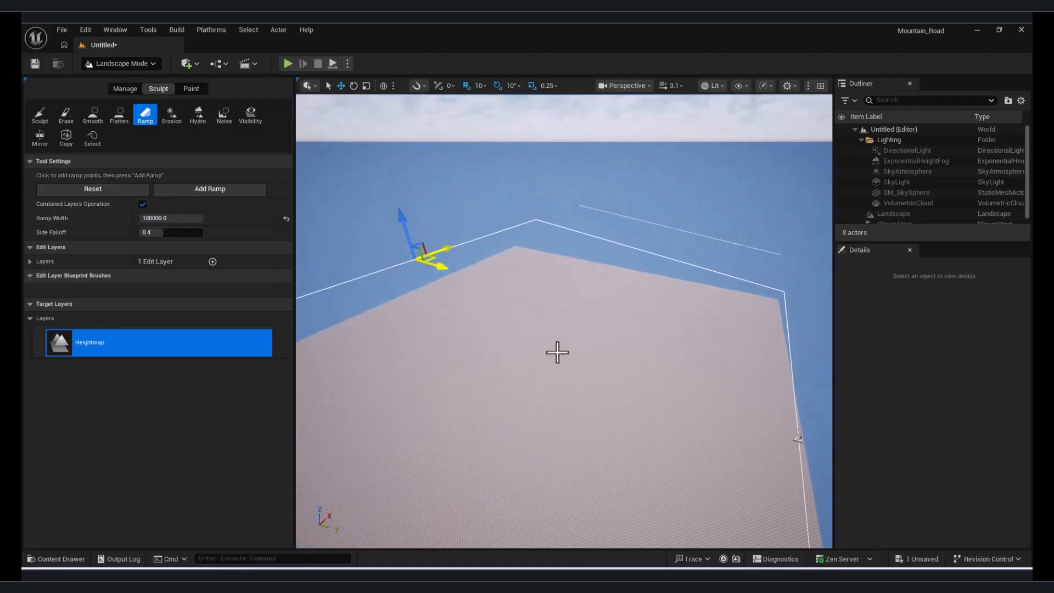
left_click(801, 438)
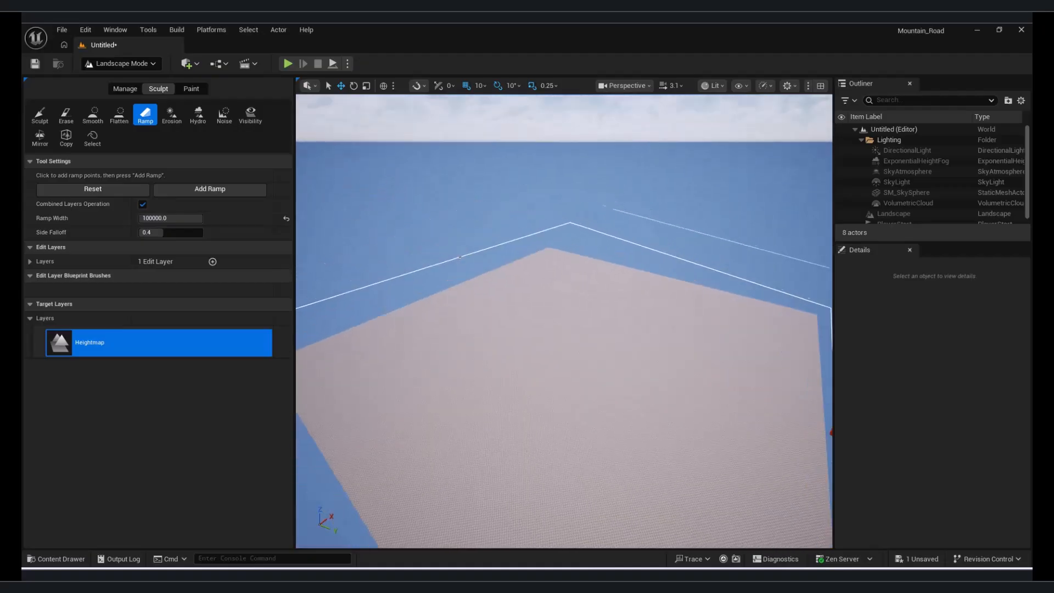
right_click_drag(643, 375, 619, 389)
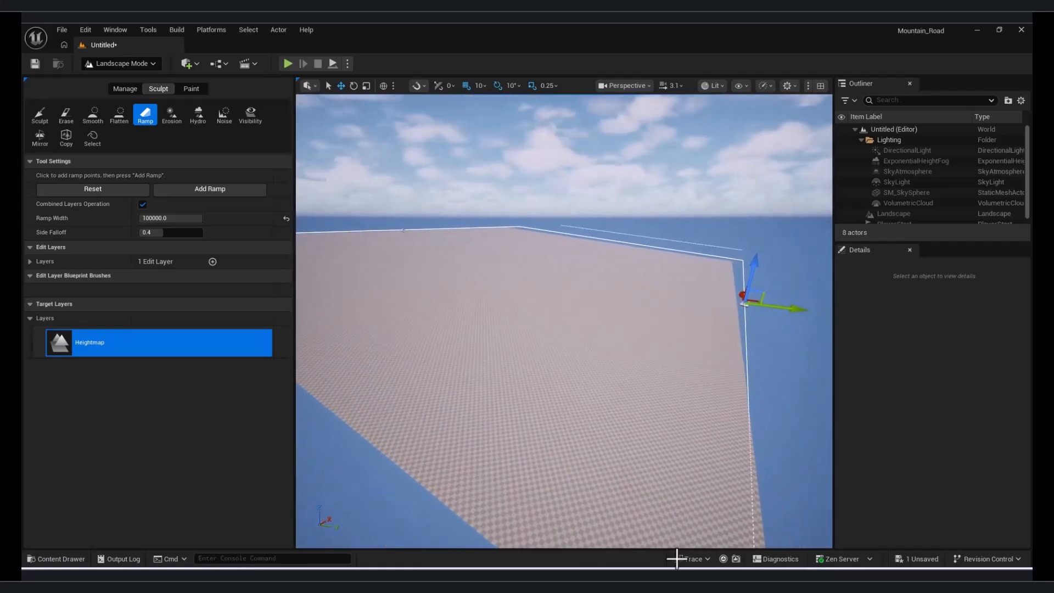
right_click_drag(610, 345, 574, 315)
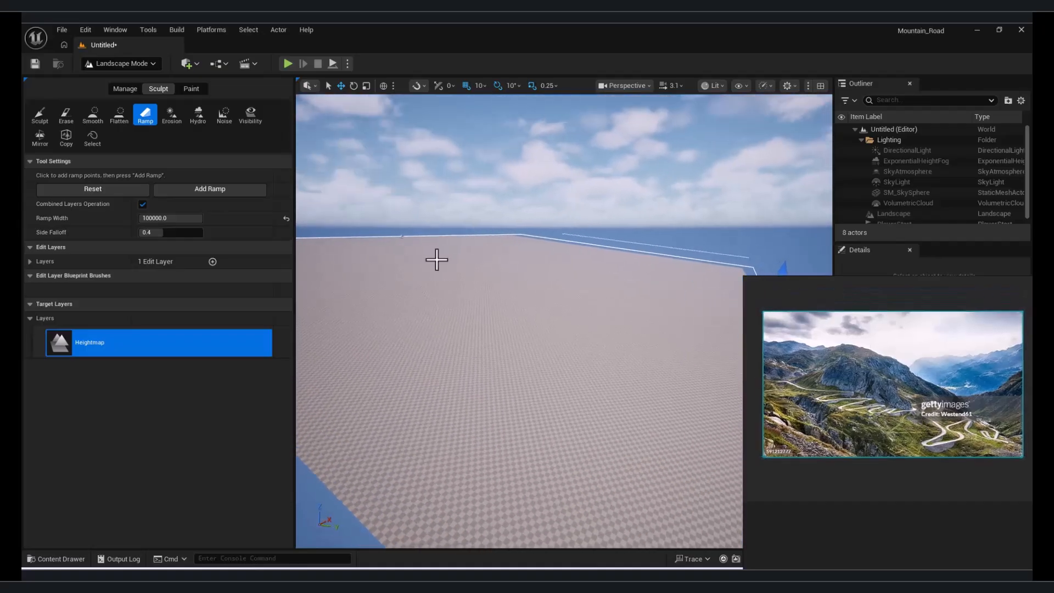
right_click_drag(427, 235, 375, 252)
key("w")
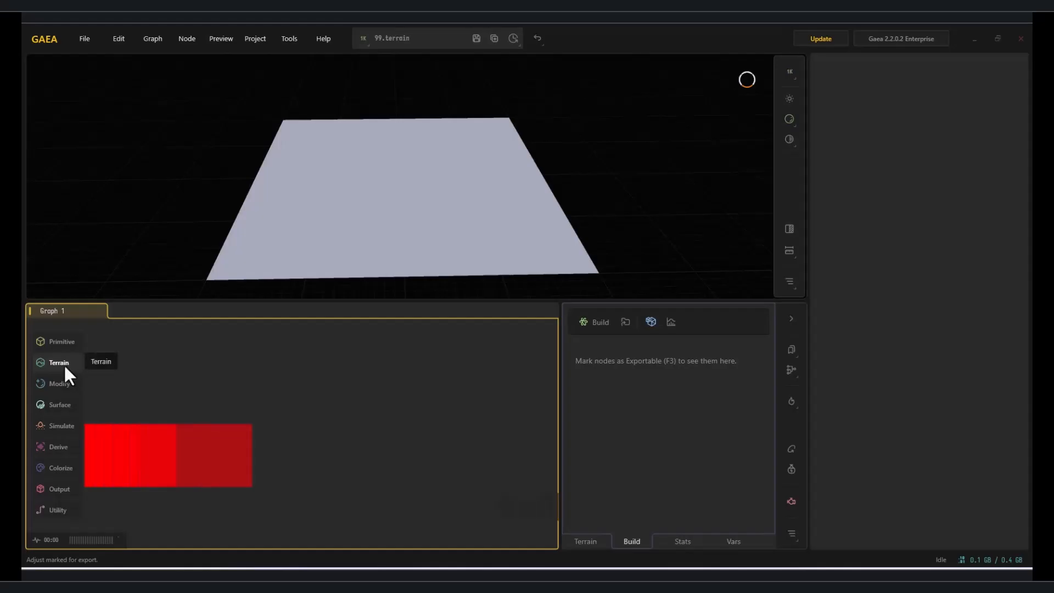
Switch to Gaea and add a Mountain terrain node to the graph
left_click(63, 362)
mouse_move(119, 374)
left_click(182, 402)
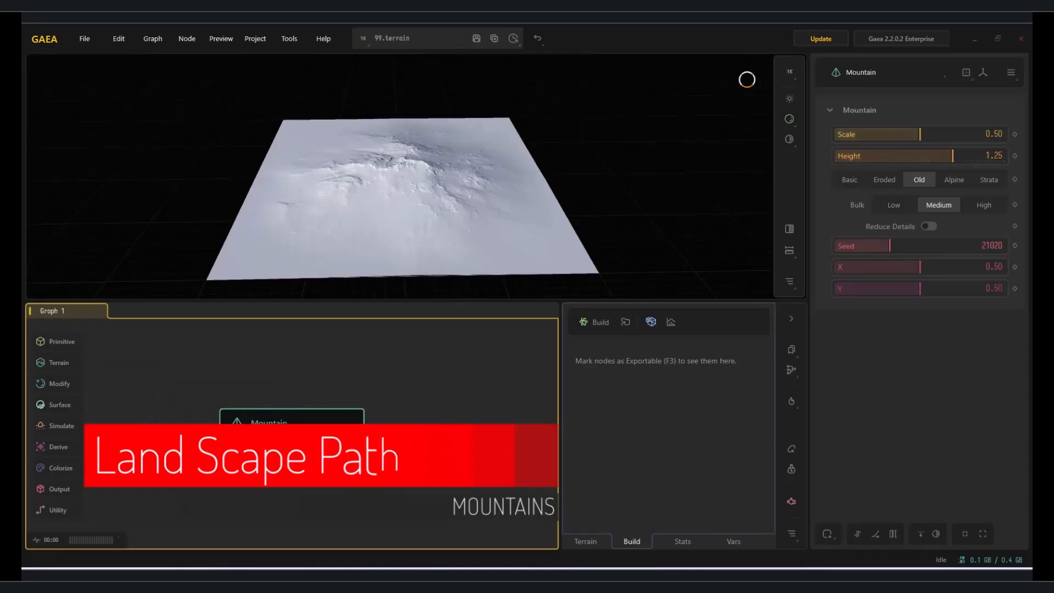
Connect an Adjust node to the Mountain output and set its Multiply to 2.34
left_click_drag(357, 438, 428, 443)
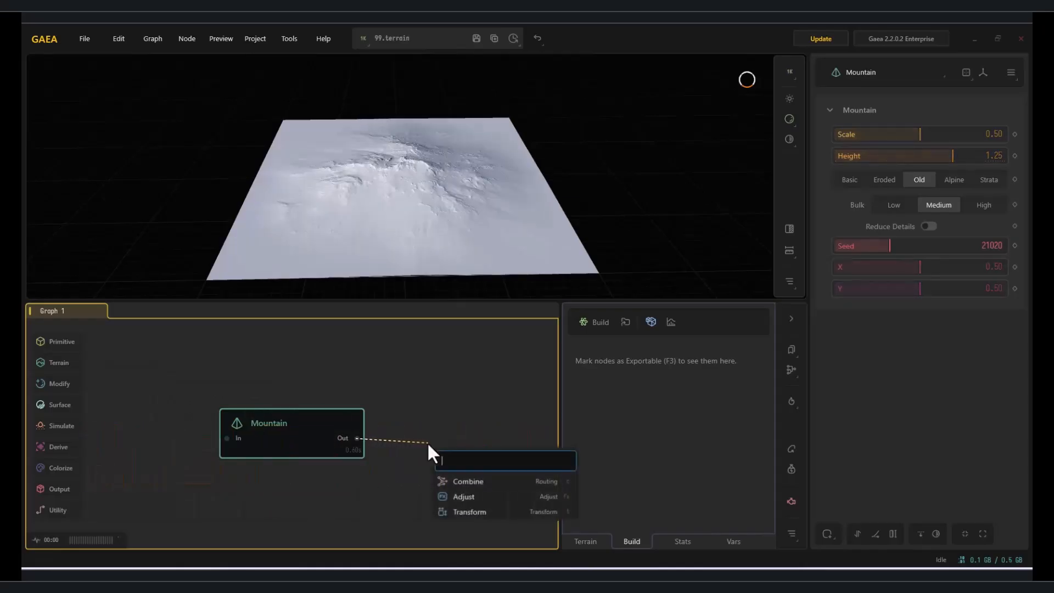
type("ad")
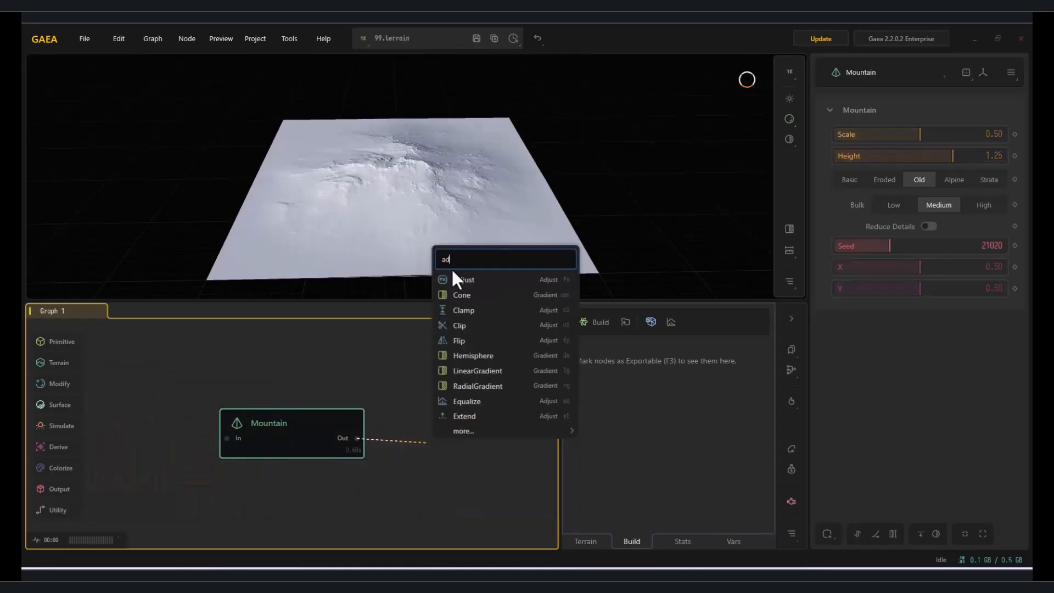
left_click(496, 279)
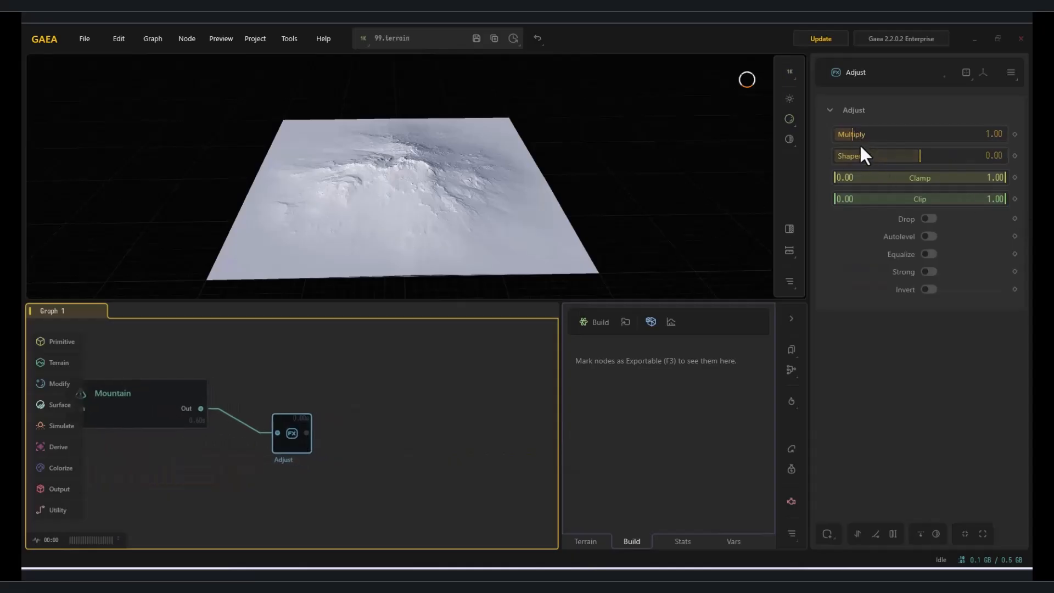
left_click_drag(538, 182, 330, 170)
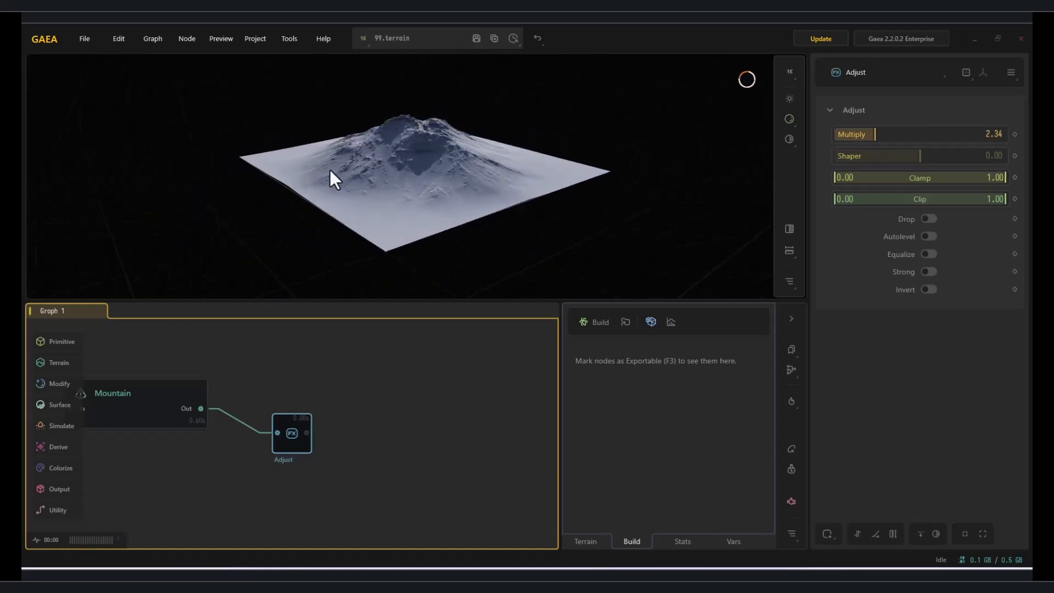
Mark the Adjust node for export and set its output format to PNG16
right_click(295, 448)
left_click(345, 328)
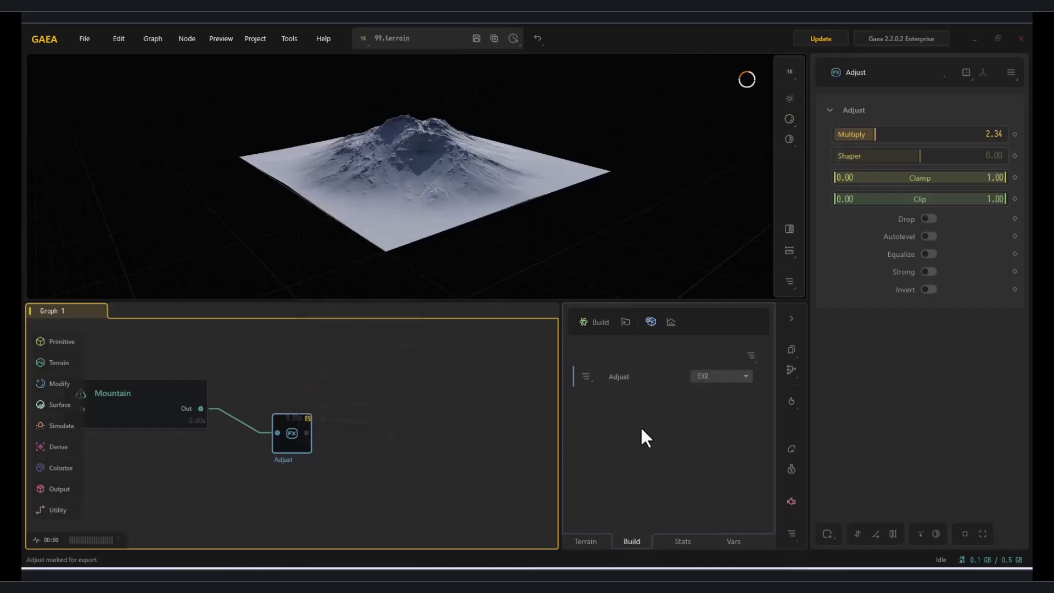
left_click(726, 376)
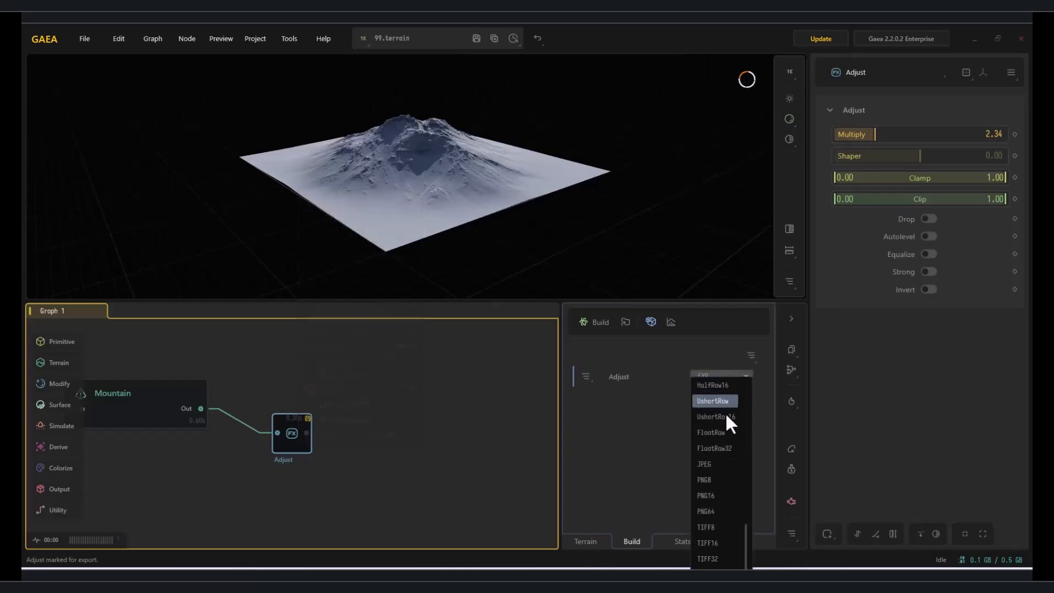
left_click(726, 495)
Open the build settings and check the build resolution and the destination folder for the export
left_click(650, 322)
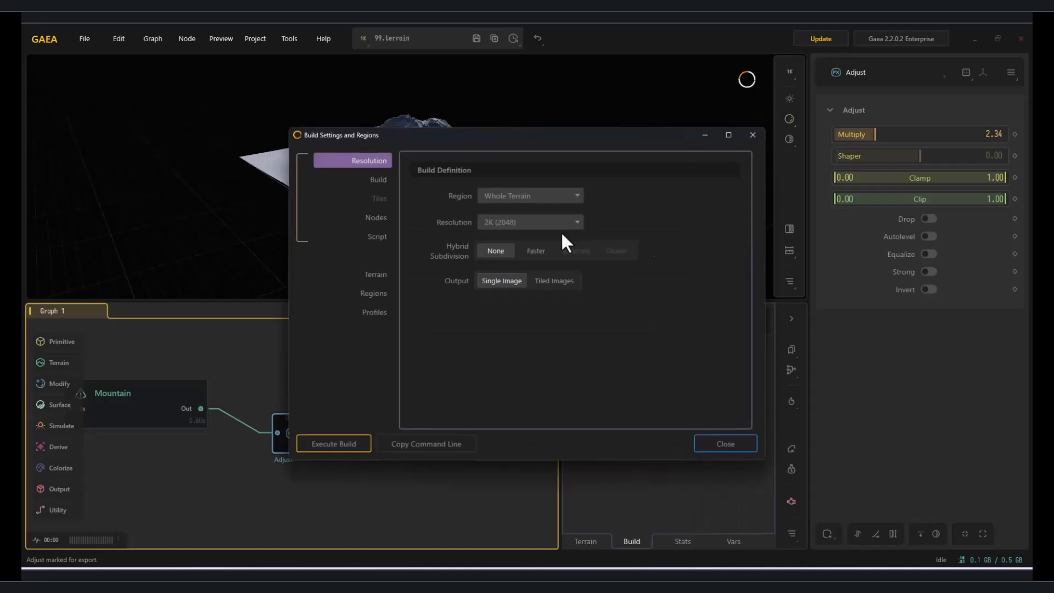
left_click(378, 179)
left_click(733, 209)
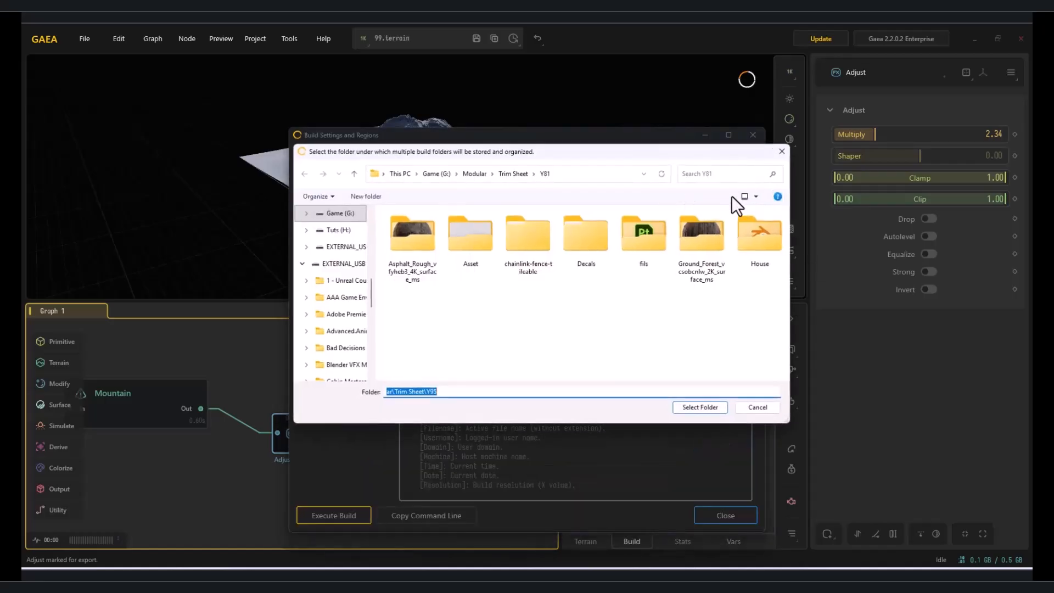
left_click(781, 152)
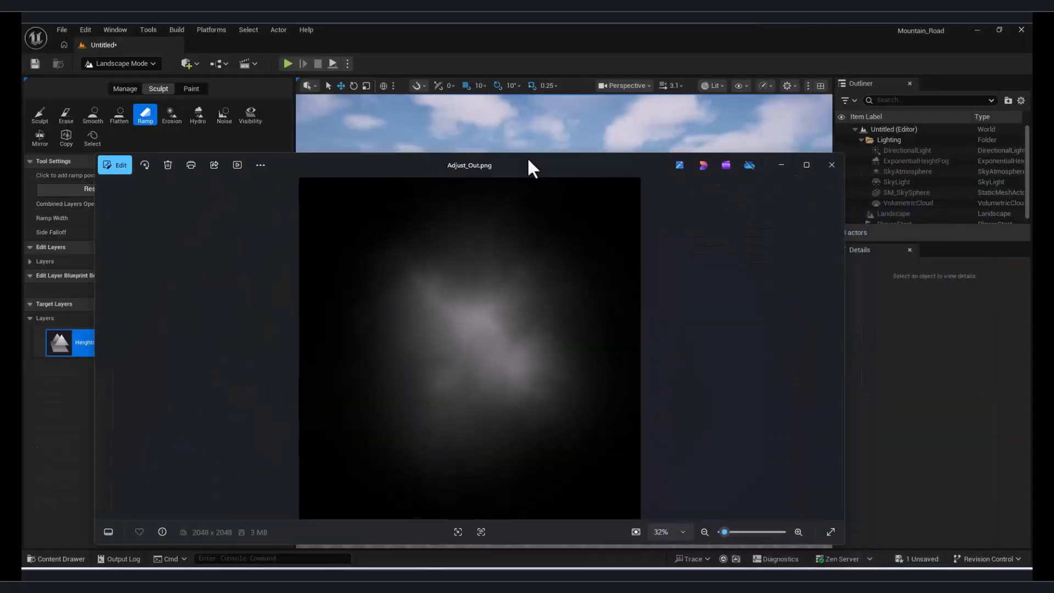
Examine the exported Adjust_Out.png heightmap in the image viewer and close it
left_click_drag(528, 159, 574, 139)
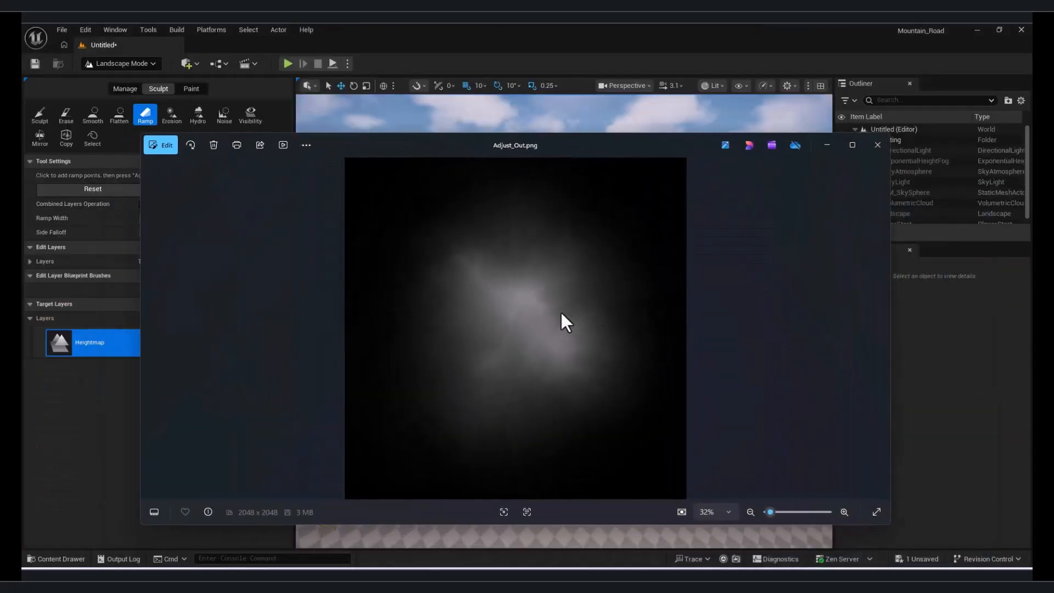
left_click(874, 146)
Switch the Unreal editor from Landscape mode to Selection mode
left_click(120, 65)
left_click(121, 92)
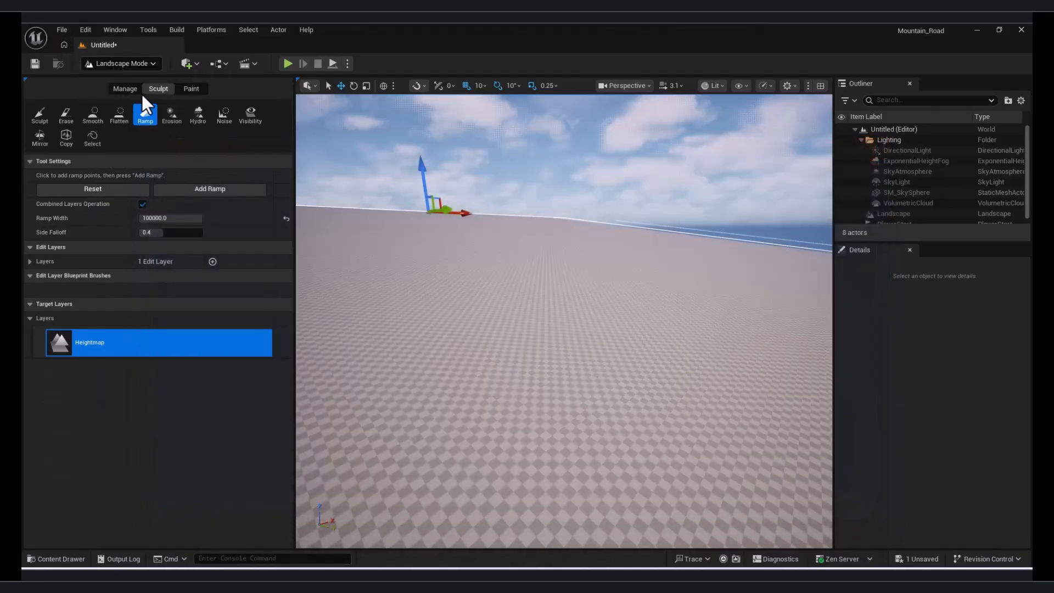
left_click(99, 65)
left_click(125, 79)
right_click_drag(510, 292, 540, 313)
key("s")
right_click_drag(211, 162, 211, 162)
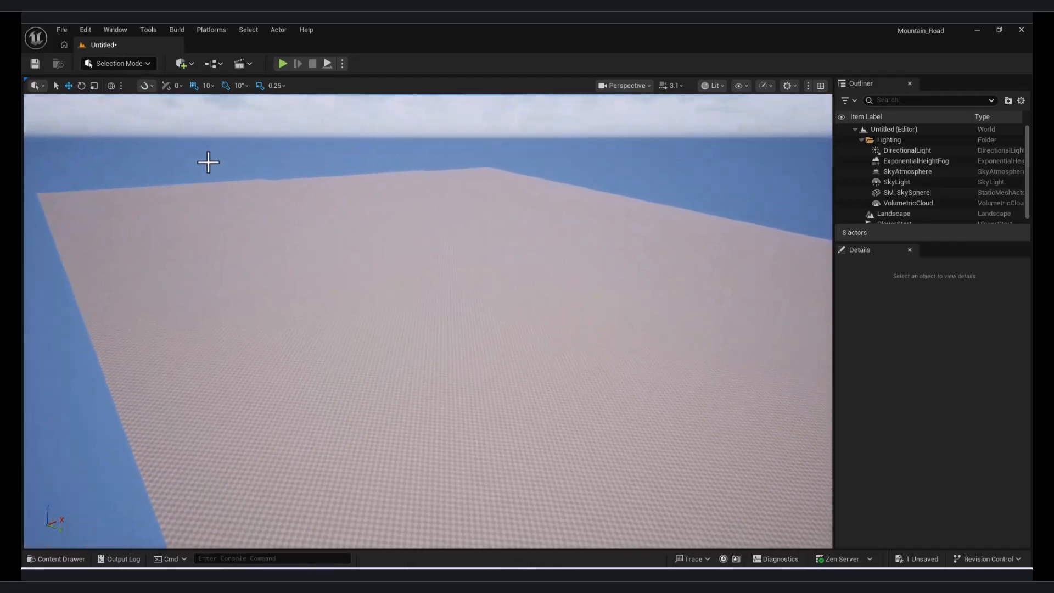
Find the Landscape Patch plugin by searching for "land" and enable it
left_click(85, 29)
left_click(141, 205)
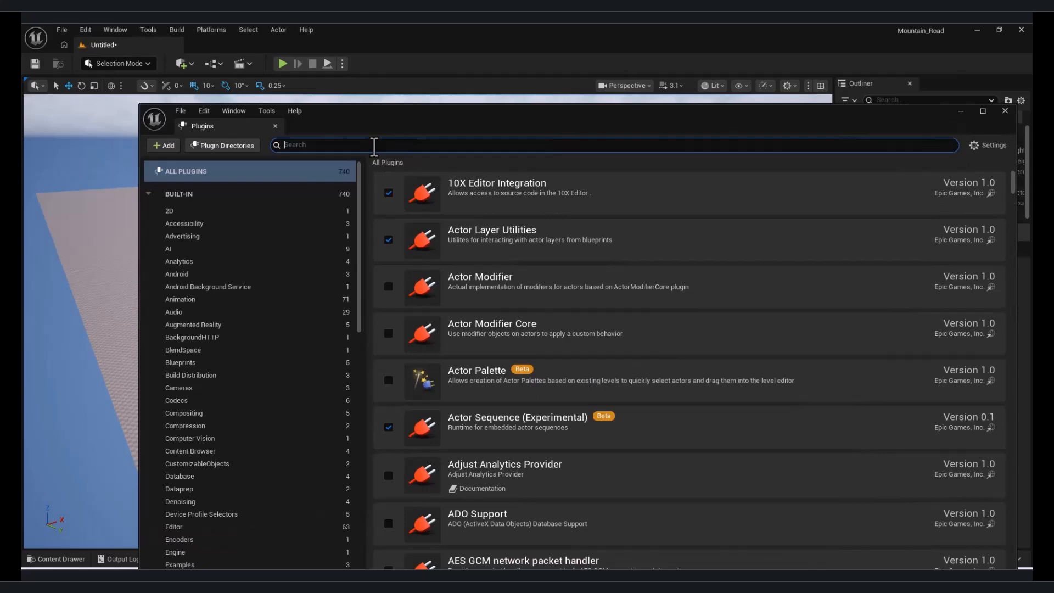
type("land")
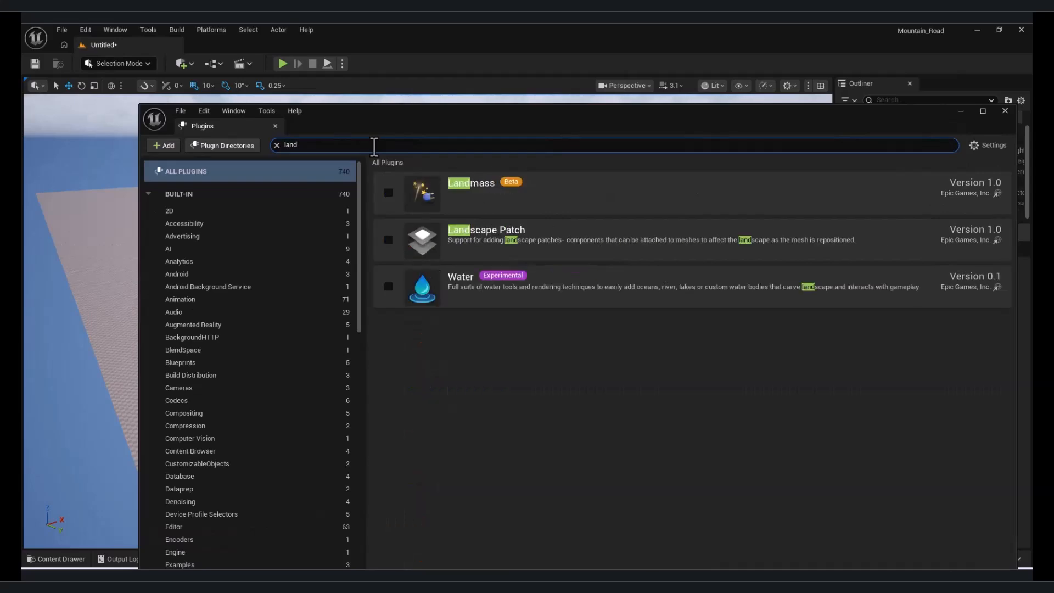
left_click(389, 240)
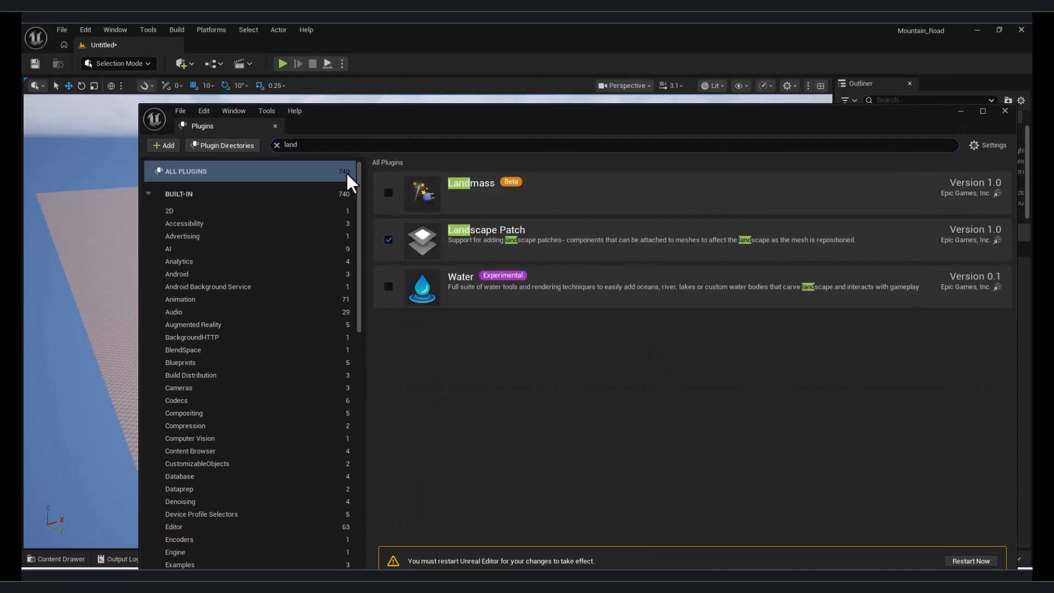
Search the plugins for "pcg" and enable Procedural Content Generation Framework (PCG) Geometry Script Interop, accepting its beta status
left_click(277, 145)
type("pcg")
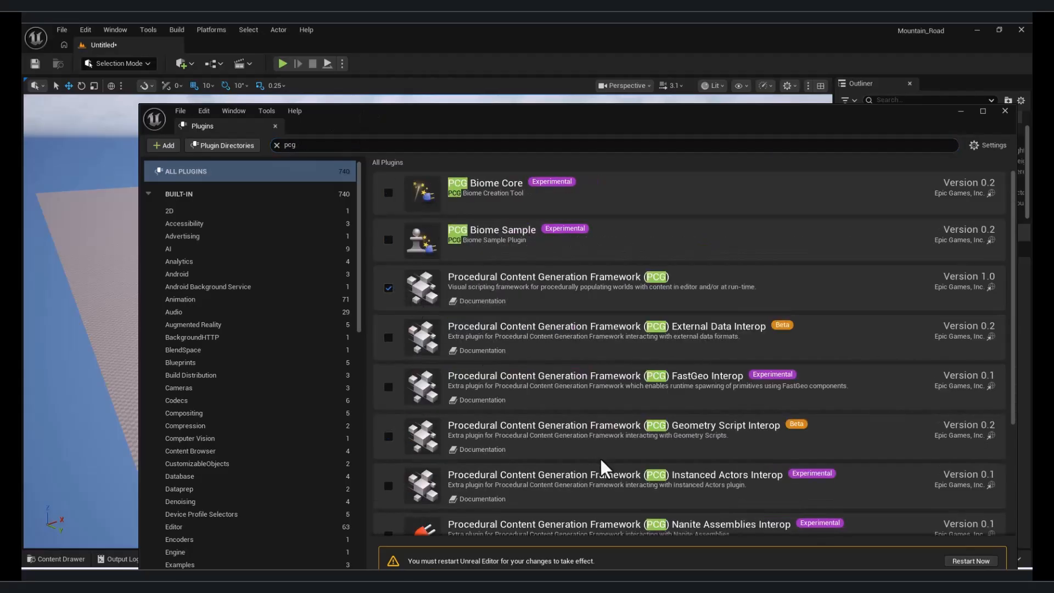
left_click(606, 334)
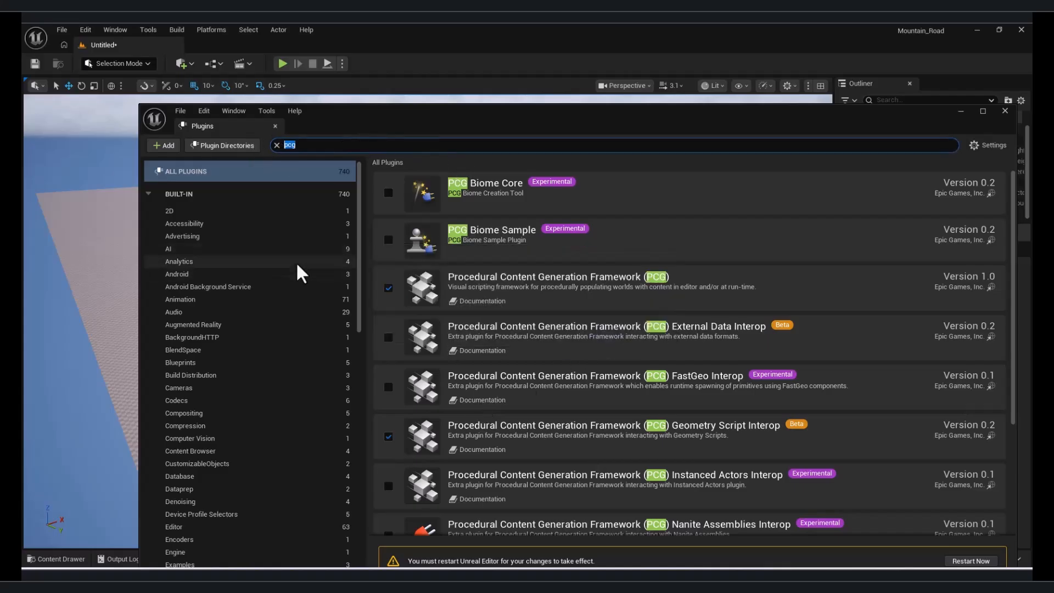
Search the plugins for "procedural veg" and enable the procedural vegetation plugin
type("pro")
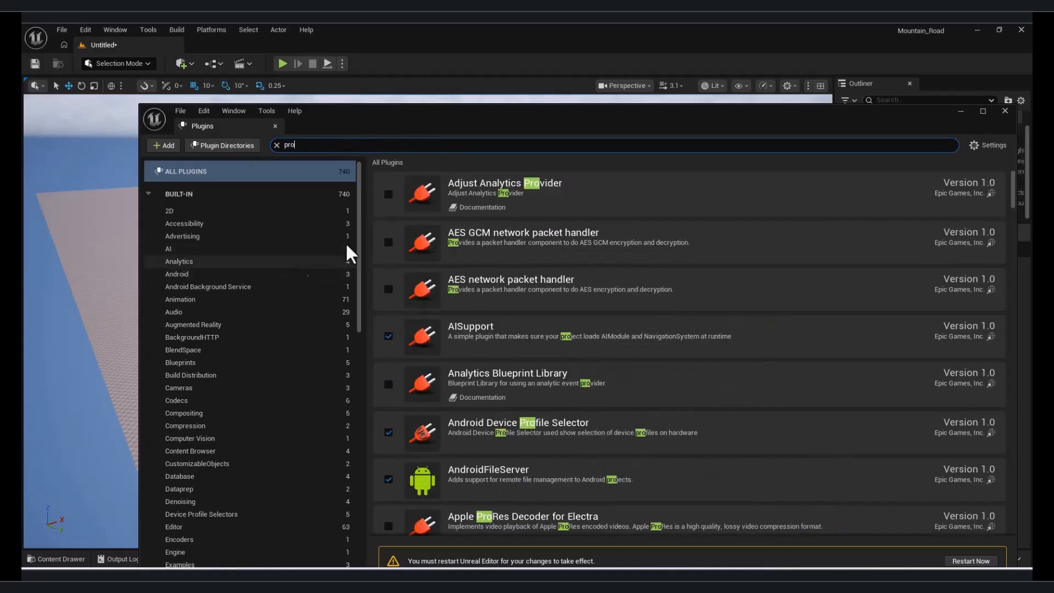
type("cd")
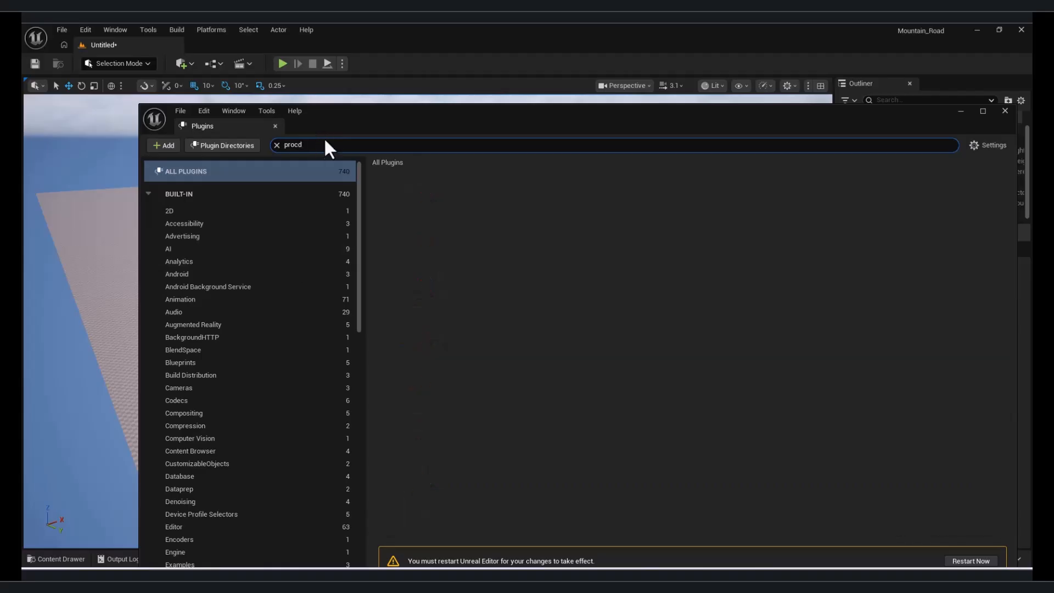
key("BackSpace")
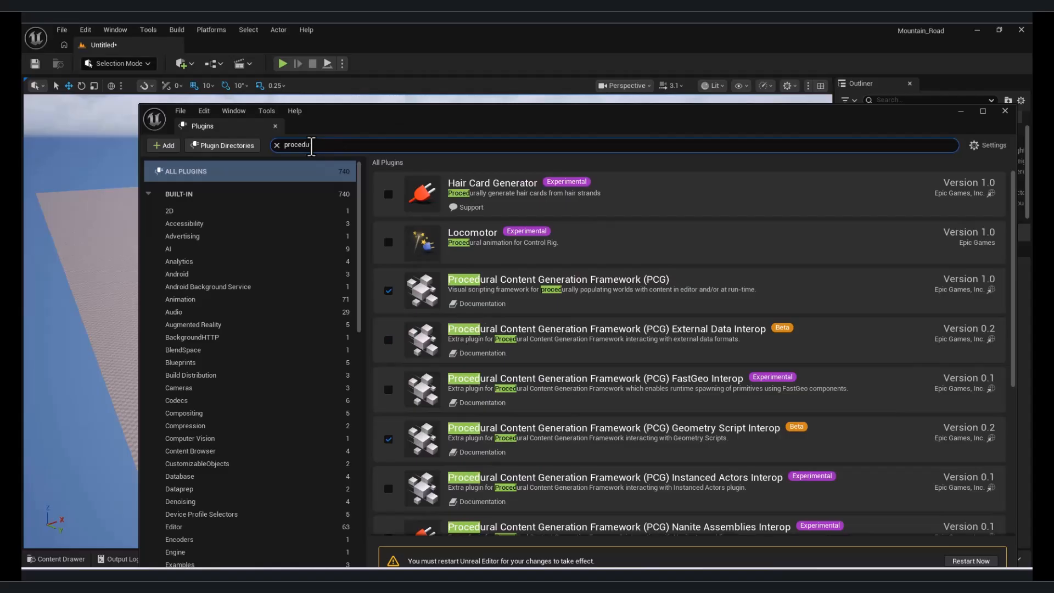
type("edural veg")
left_click(389, 192)
left_click(604, 331)
Enable the Movie Render Queue and HDRIBackdrop plugins, searching for "render" and "hdr"
left_click_drag(264, 147, 265, 147)
type("render")
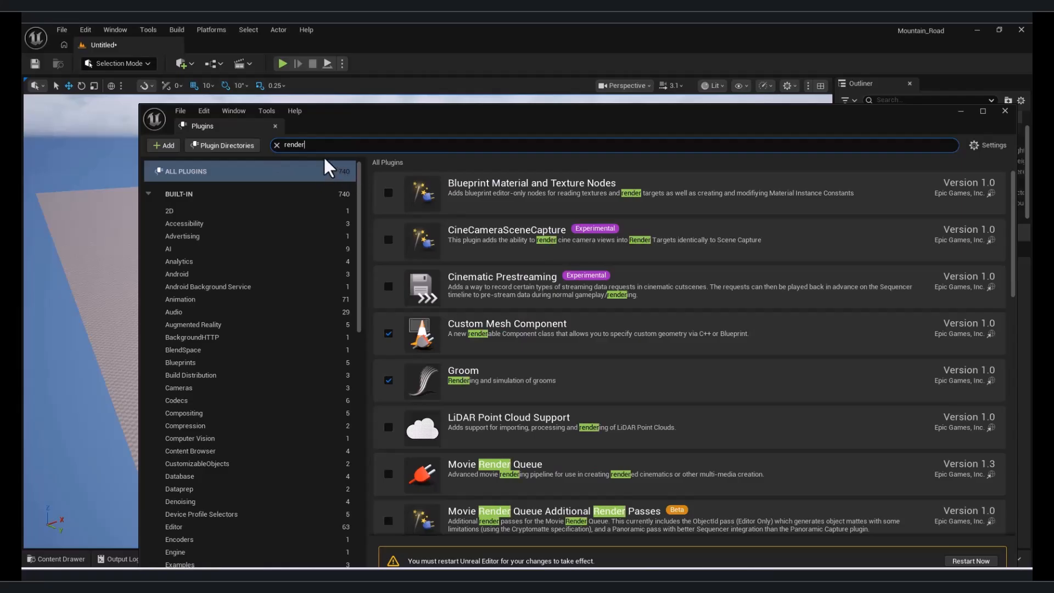
left_click(389, 473)
type("hdr")
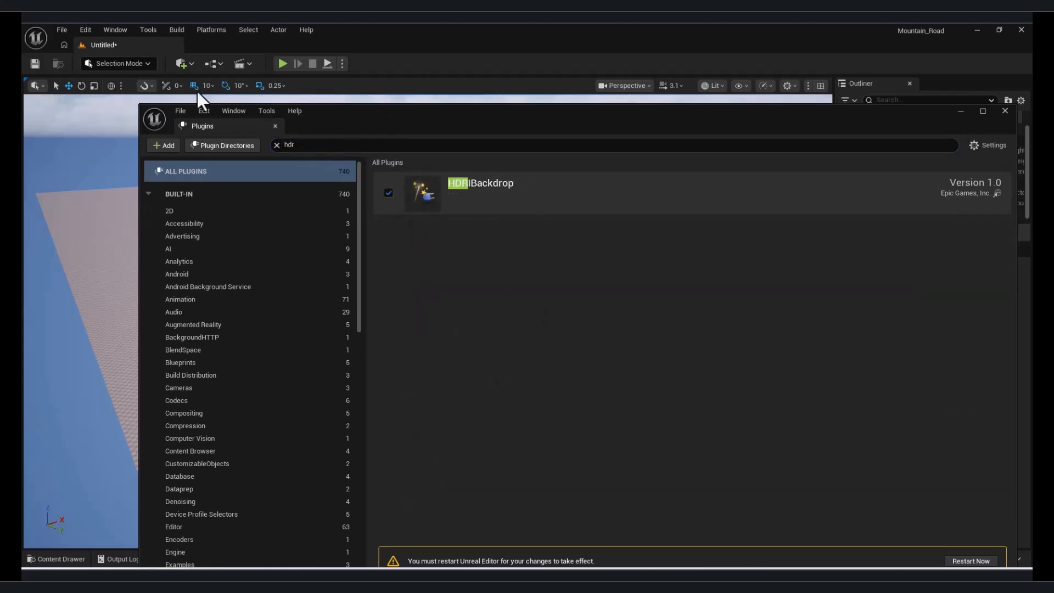
Save the current level in the Content folder under the name Road
left_click(62, 30)
left_click(92, 136)
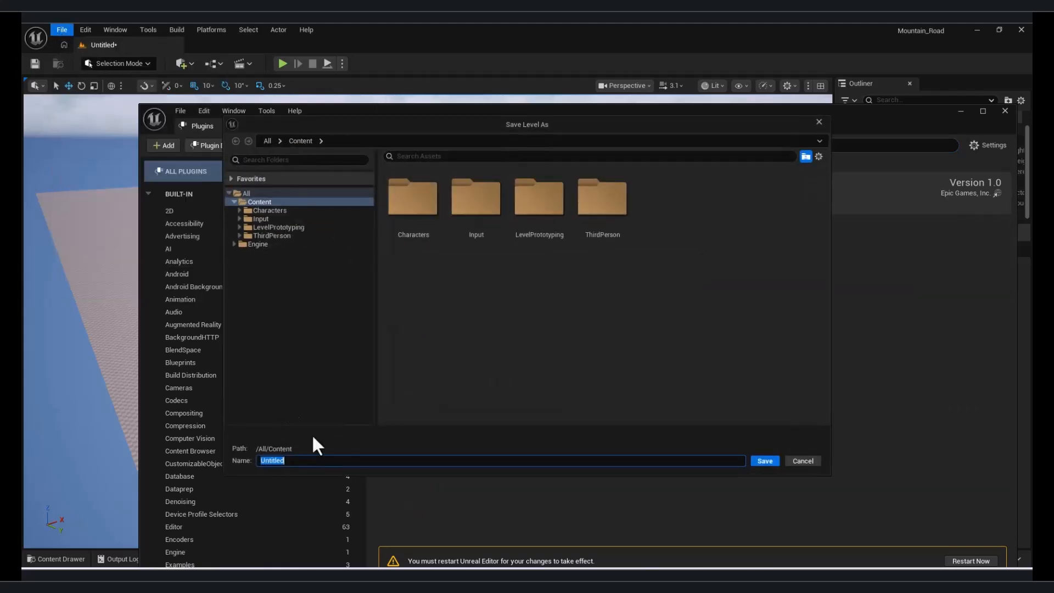
type("Test")
key("Return")
Open the Road level from the Content folder
left_click(62, 29)
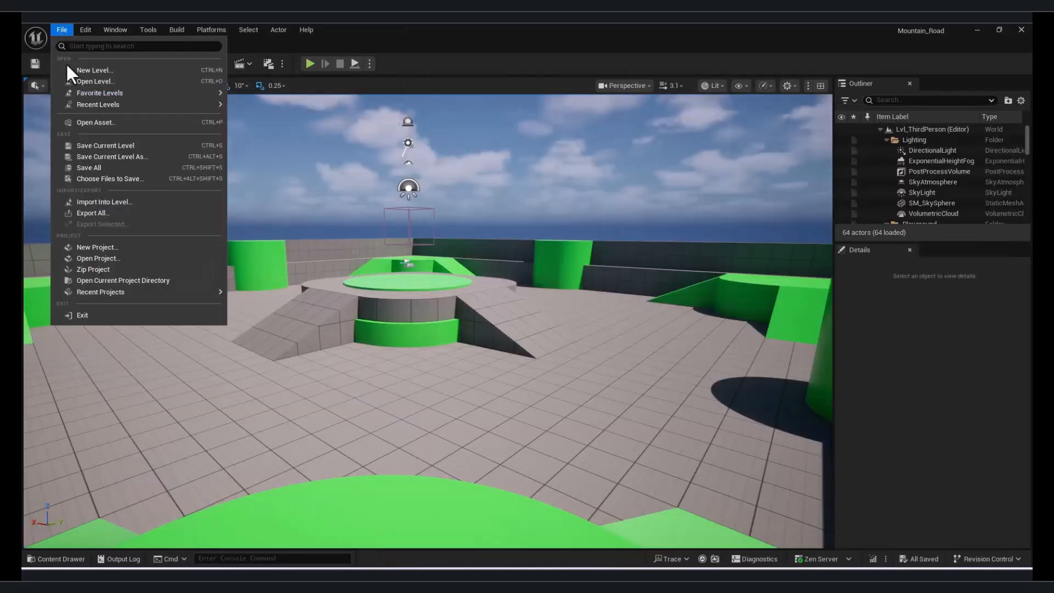
left_click(82, 82)
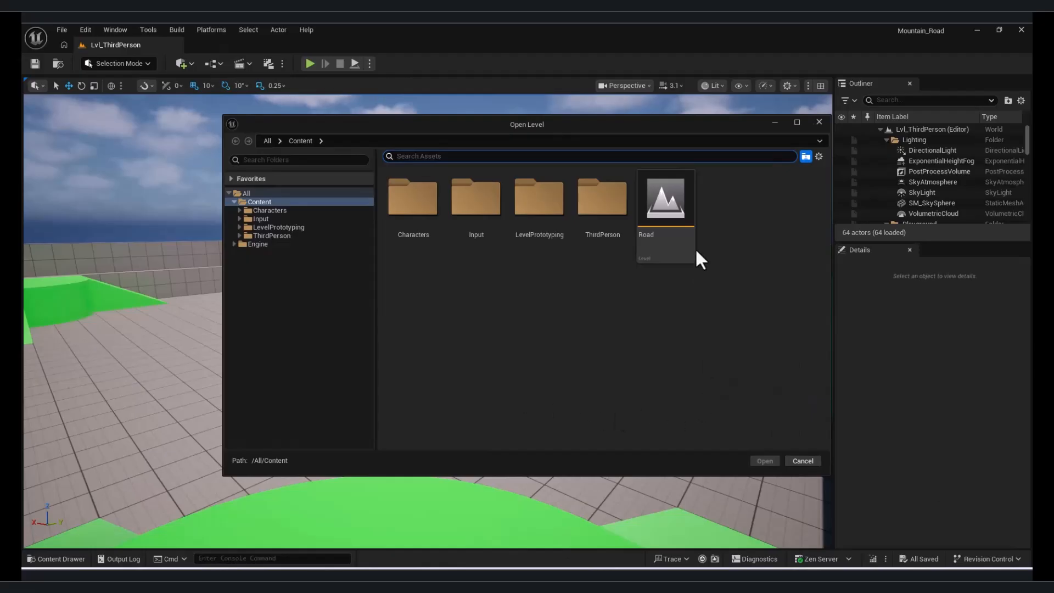
left_click(765, 461)
right_click_drag(351, 299, 265, 243)
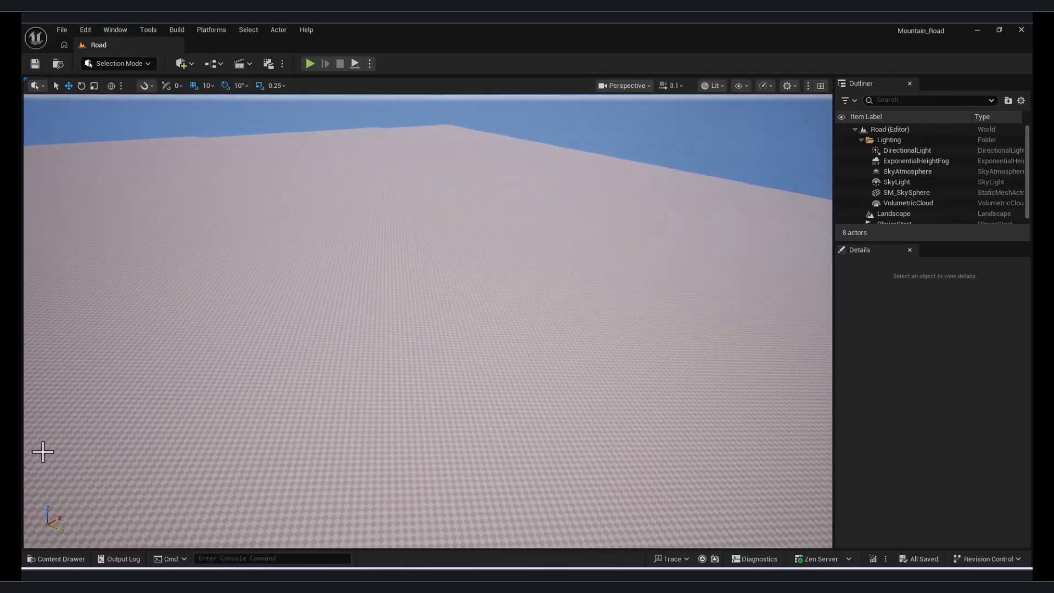
Create a folder named BluePrints in the Content folder and open it
left_click(60, 559)
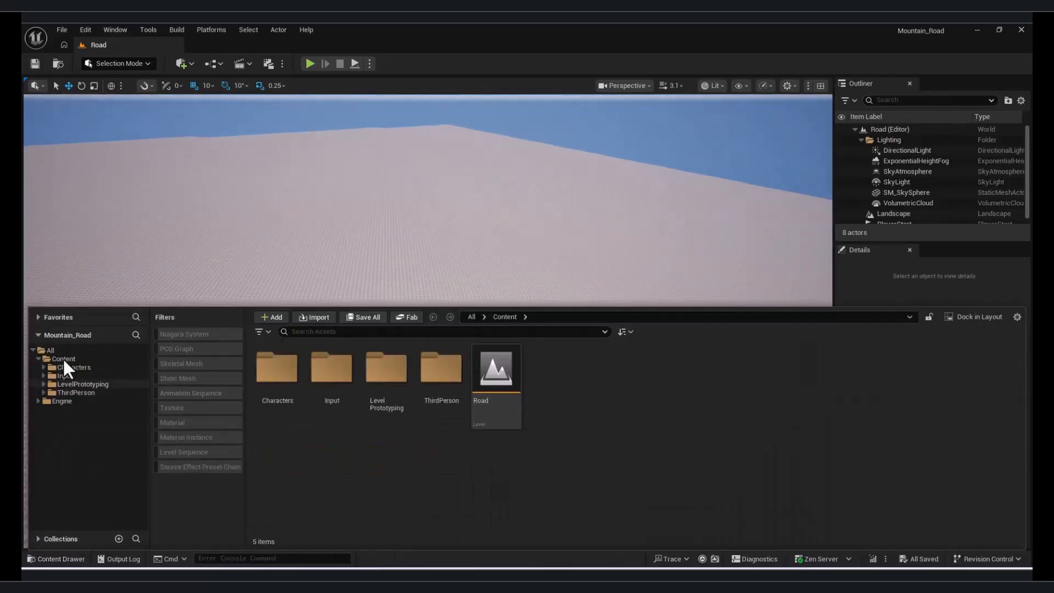
right_click(669, 370)
left_click(719, 244)
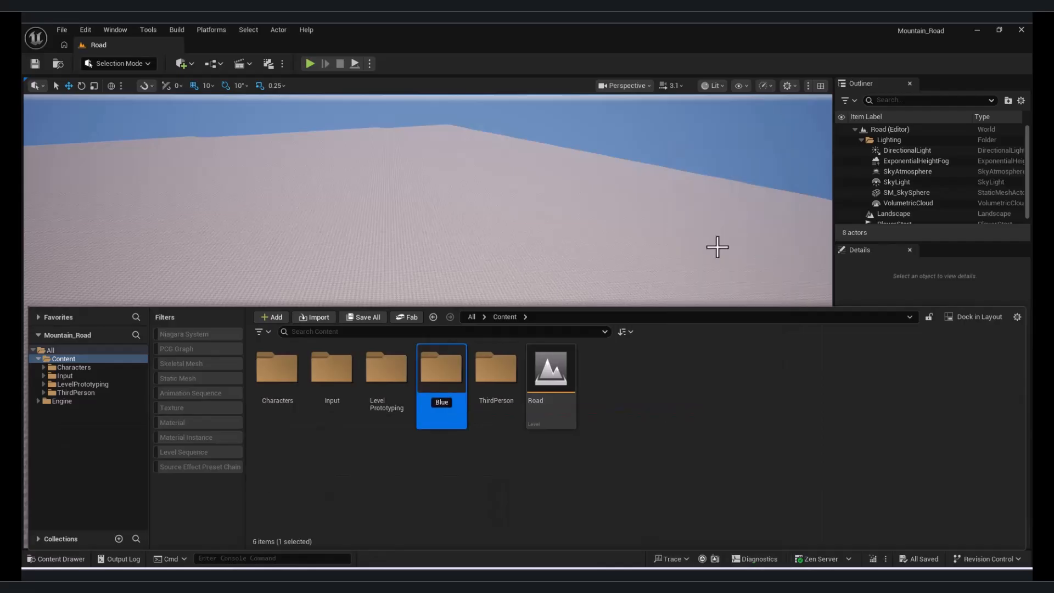
key("Return")
key("Return")
Create a Blueprint Class with Actor as its parent in the BluePrints folder and name it Moun
right_click(478, 451)
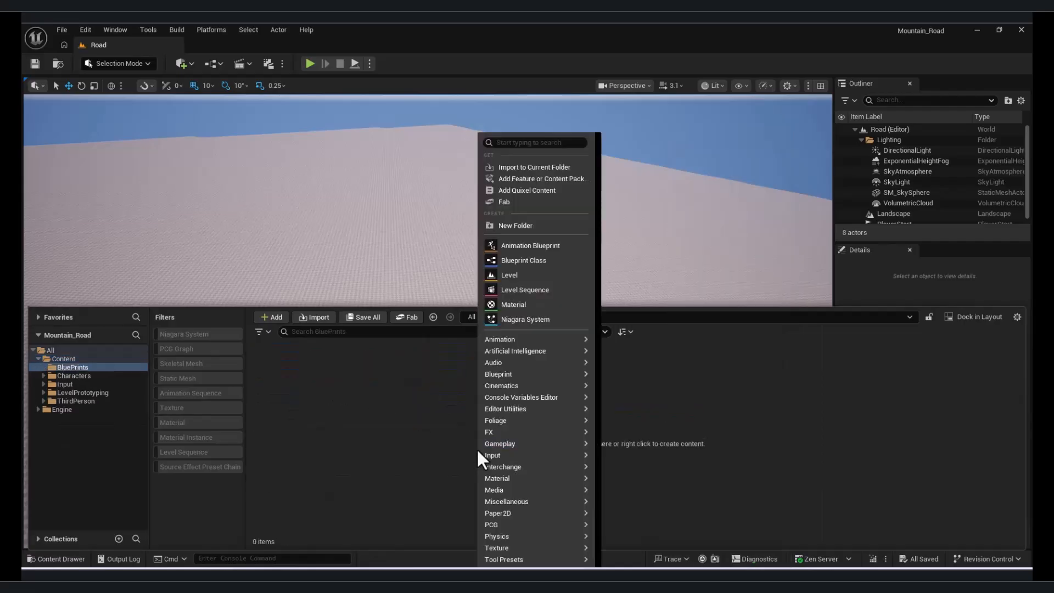
left_click(534, 261)
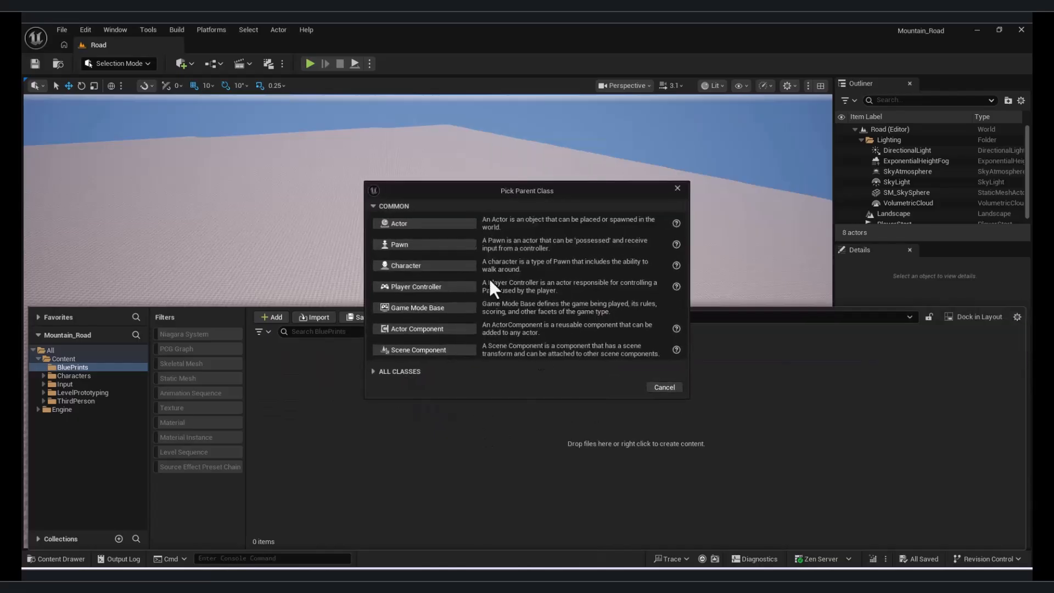
left_click(538, 350)
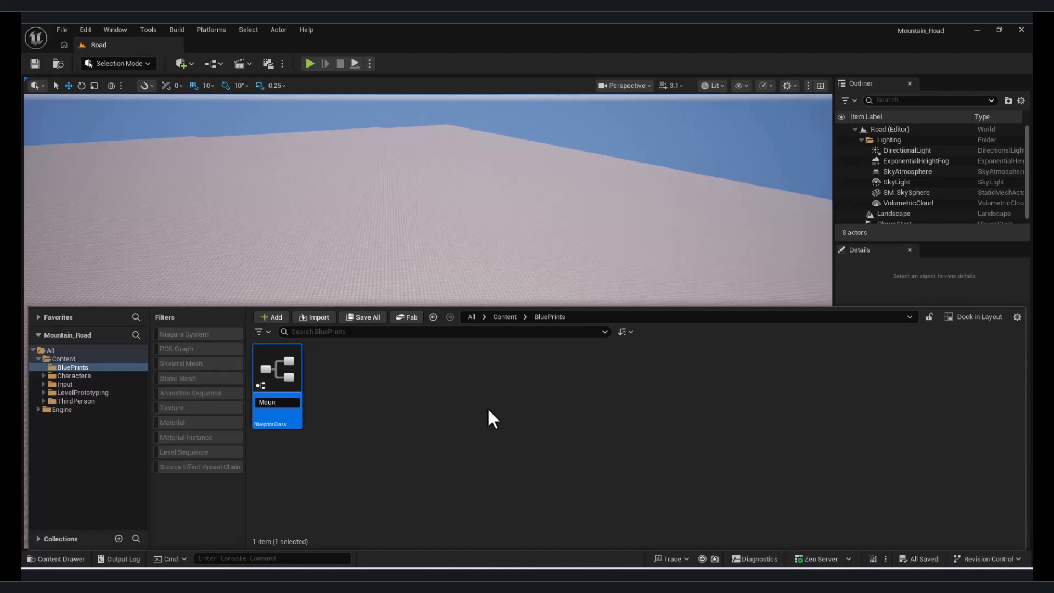
Open the Moun blueprint and add a LandscapeTexturePatch component
double_click(277, 373)
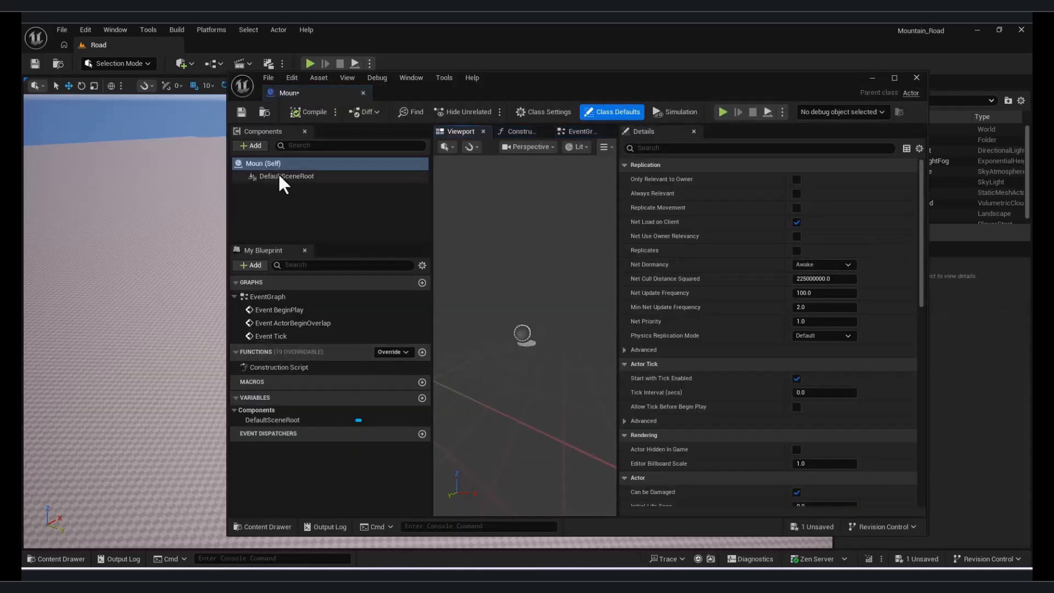
left_click(257, 146)
type("land")
left_click(289, 186)
Set the Height Patch source mode of the LandscapeTexturePatch to Texture Asset
left_click_drag(915, 303, 1010, 369)
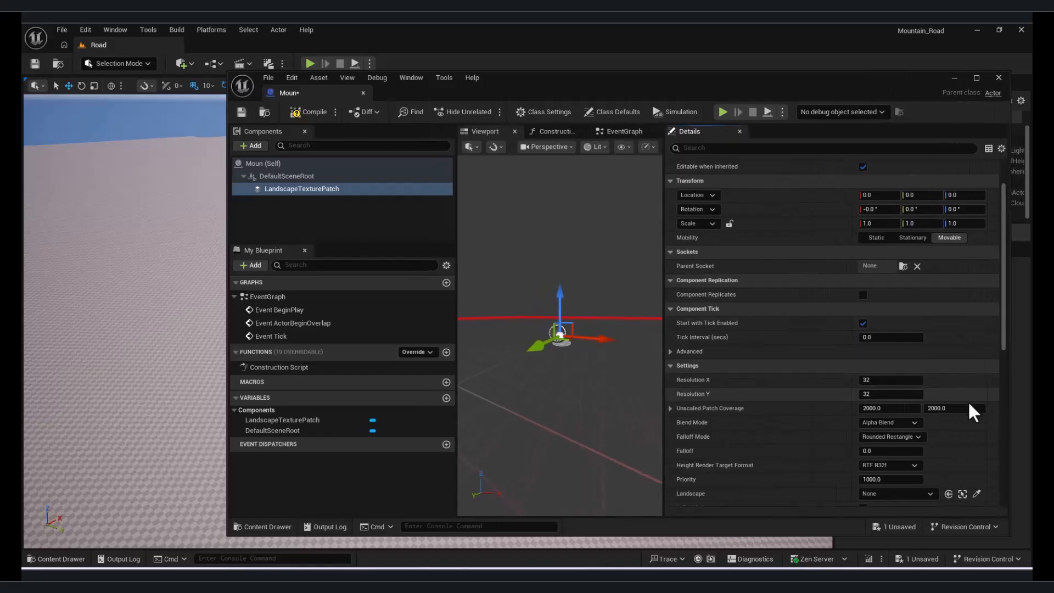
scroll(967, 406, "down", 5)
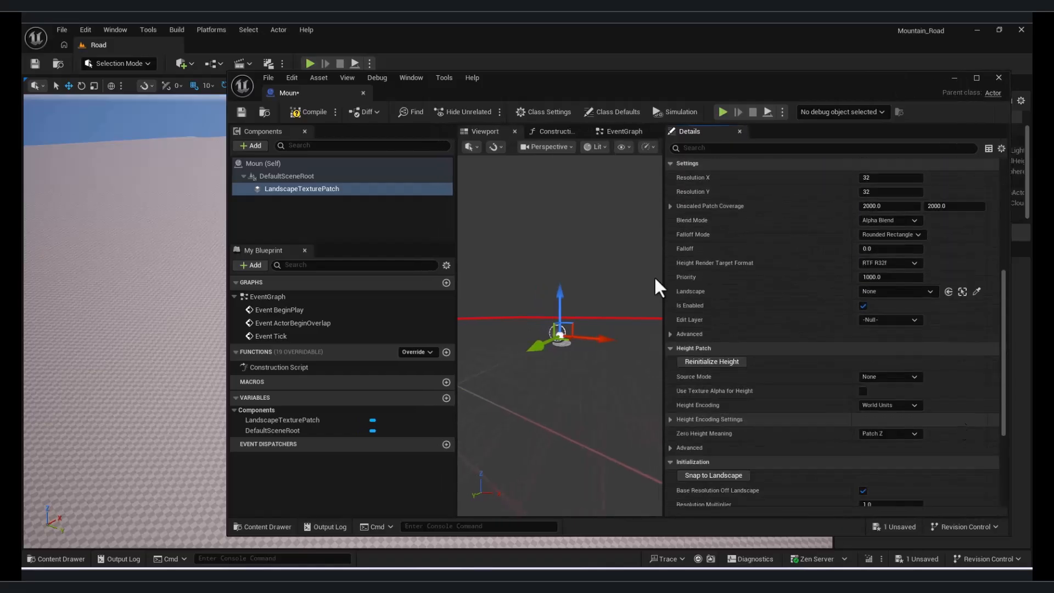
left_click(877, 379)
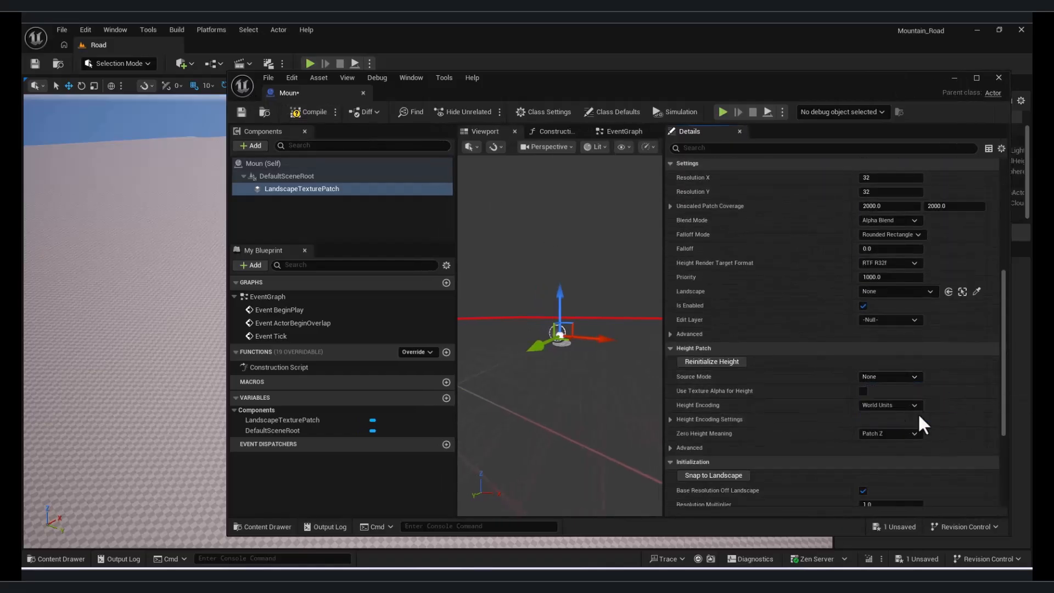
left_click(901, 416)
scroll(855, 403, "down", 2)
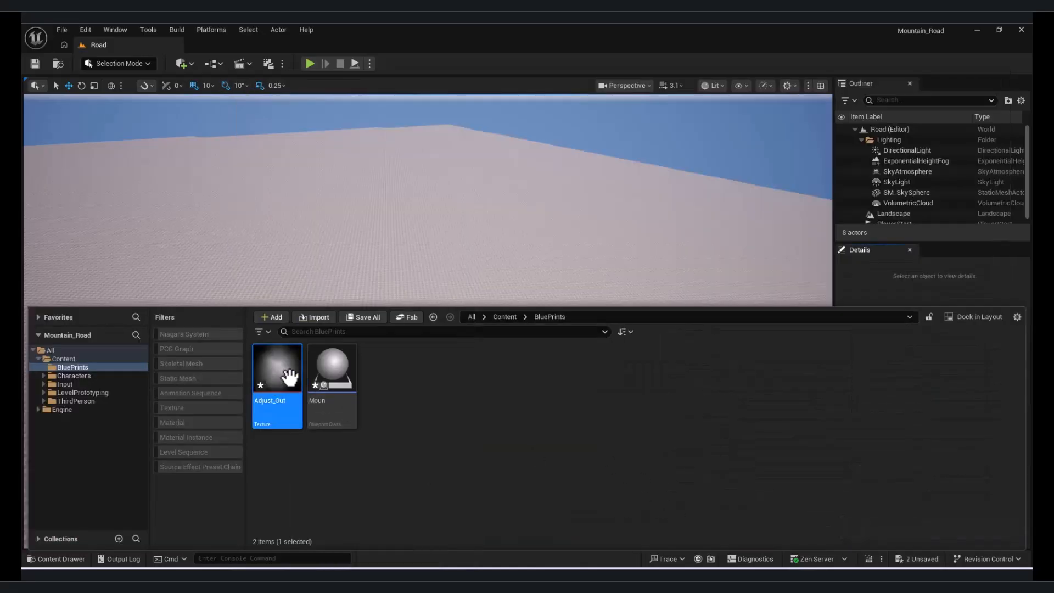
Open the Adjust_Out texture and set its compression settings to Grayscale (G8/16) from source R
double_click(289, 377)
left_click(924, 384)
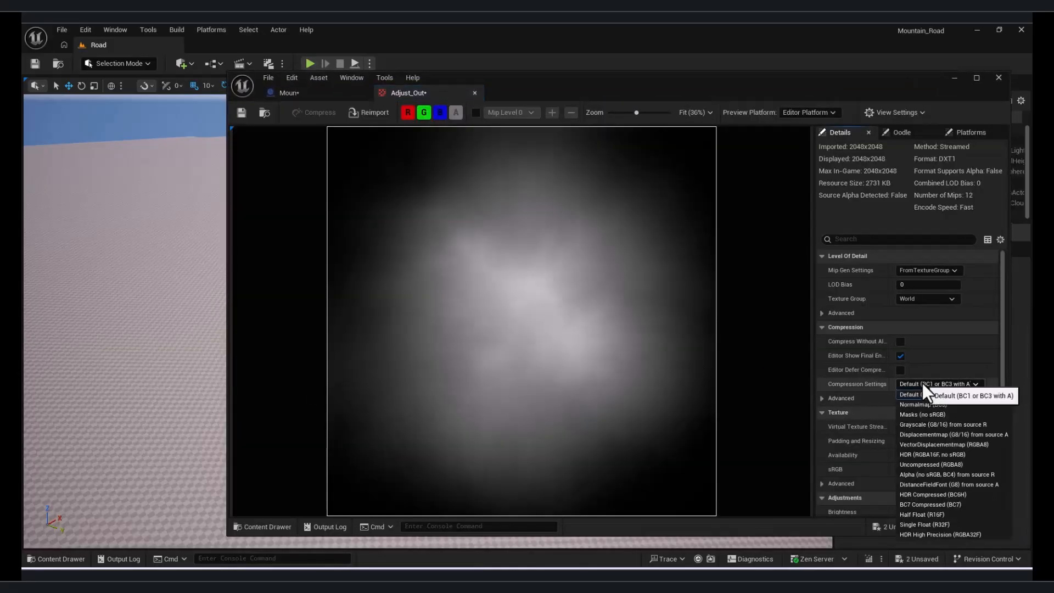
left_click(946, 426)
left_click(171, 477)
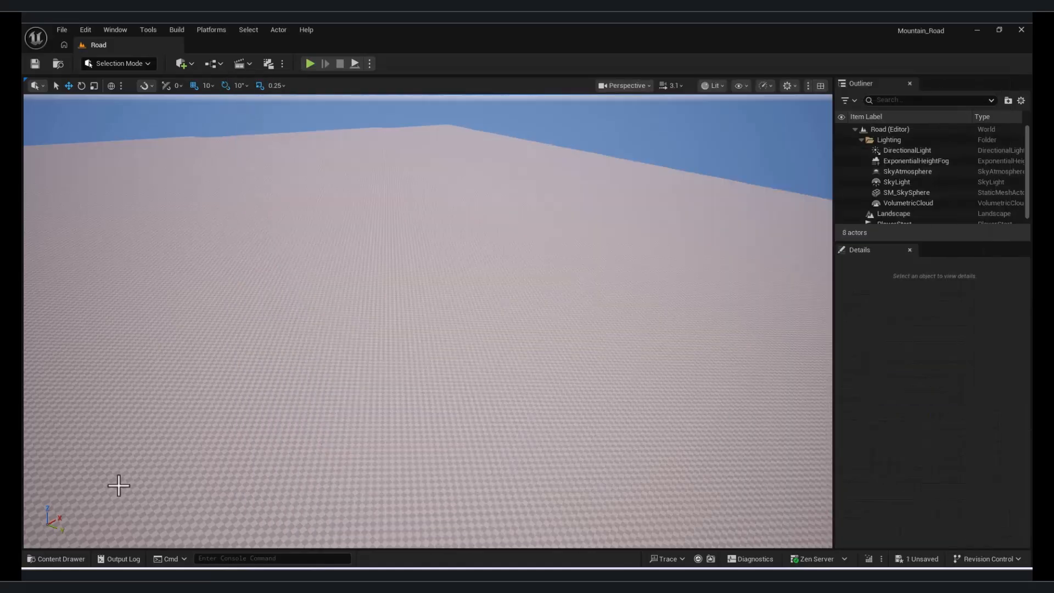
left_click(65, 554)
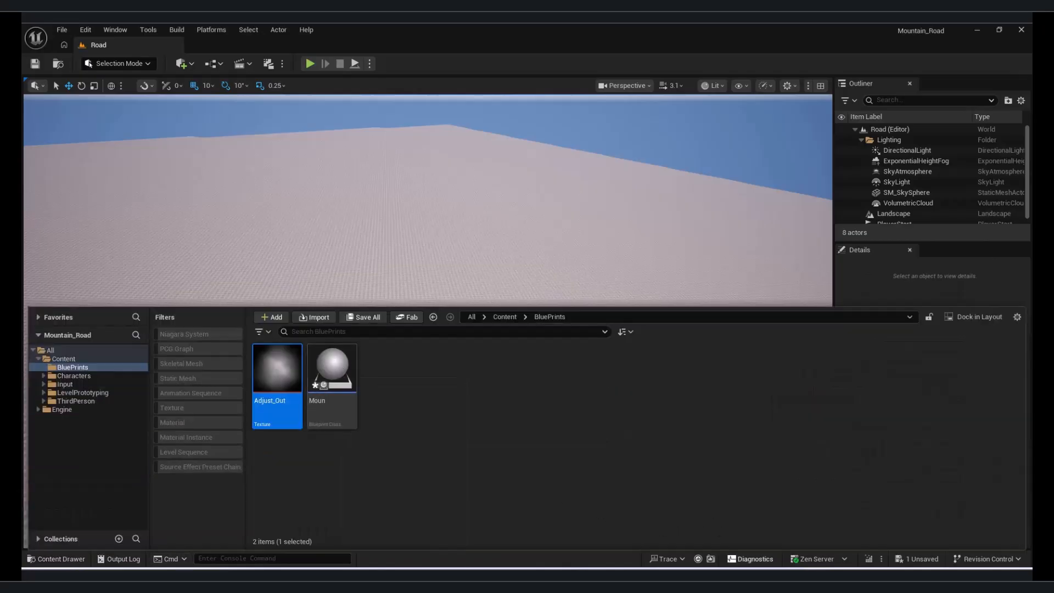
left_click(775, 524)
left_click(70, 559)
left_click(77, 559)
left_click(999, 78)
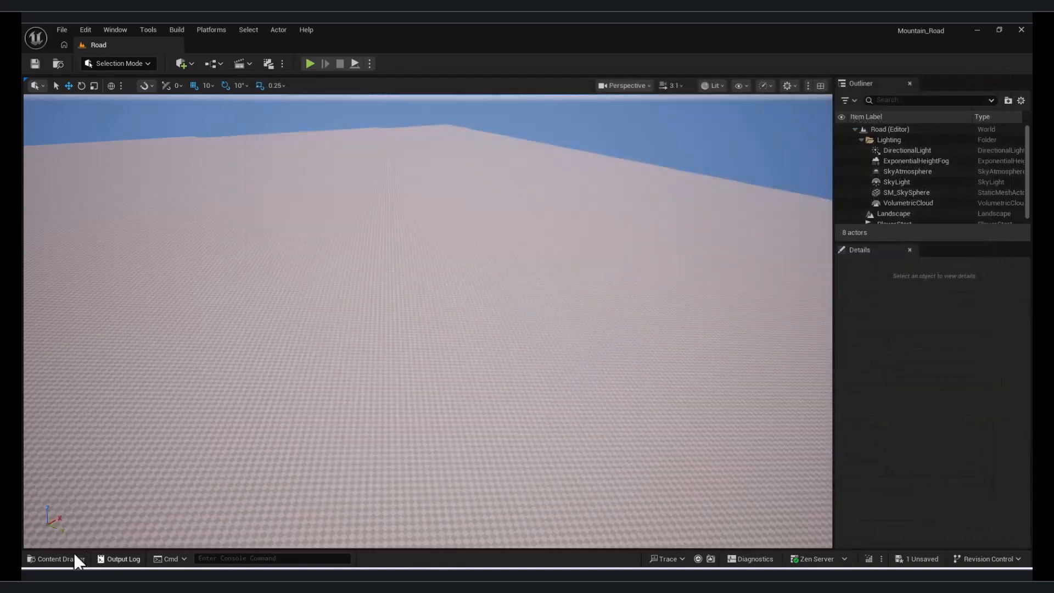
Reopen the Moun blueprint and assign Adjust_Out as the Height Texture Asset of its LandscapeTexturePatch
left_click(77, 558)
double_click(321, 381)
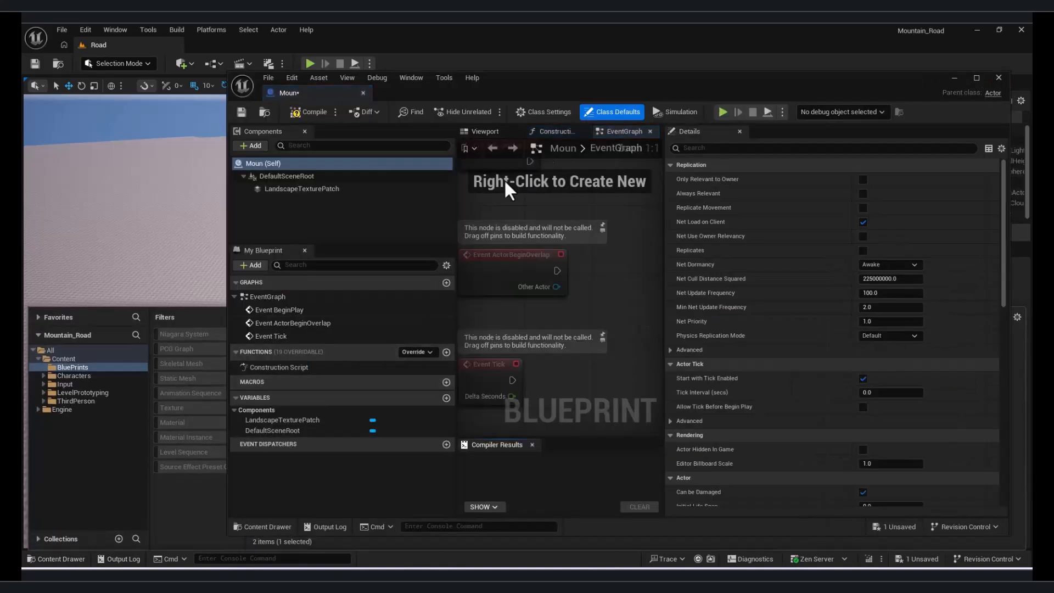
left_click(486, 131)
left_click(302, 188)
scroll(769, 398, "down", 10)
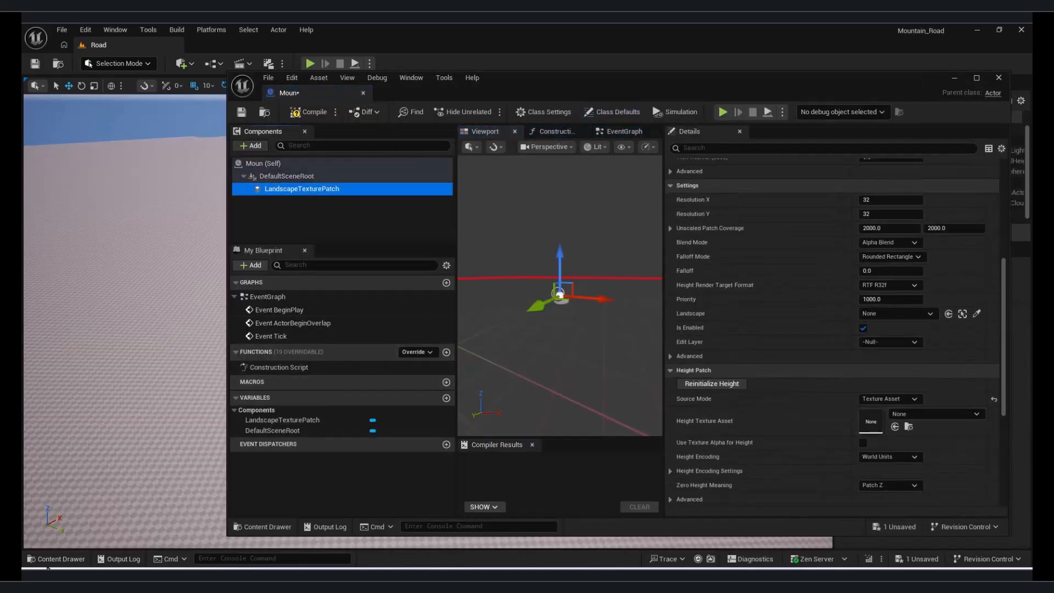
left_click(258, 525)
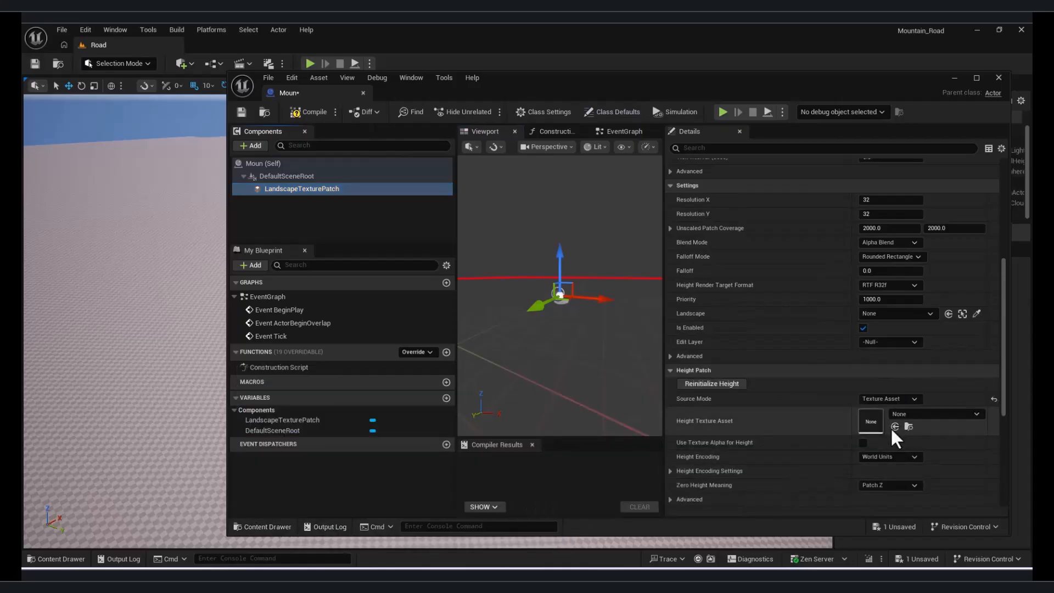
left_click(895, 426)
Set Zero in Encoding to 500 and World Space Encoding Scale to 0.2, and compile and save the blueprint
scroll(956, 440, "down", 2)
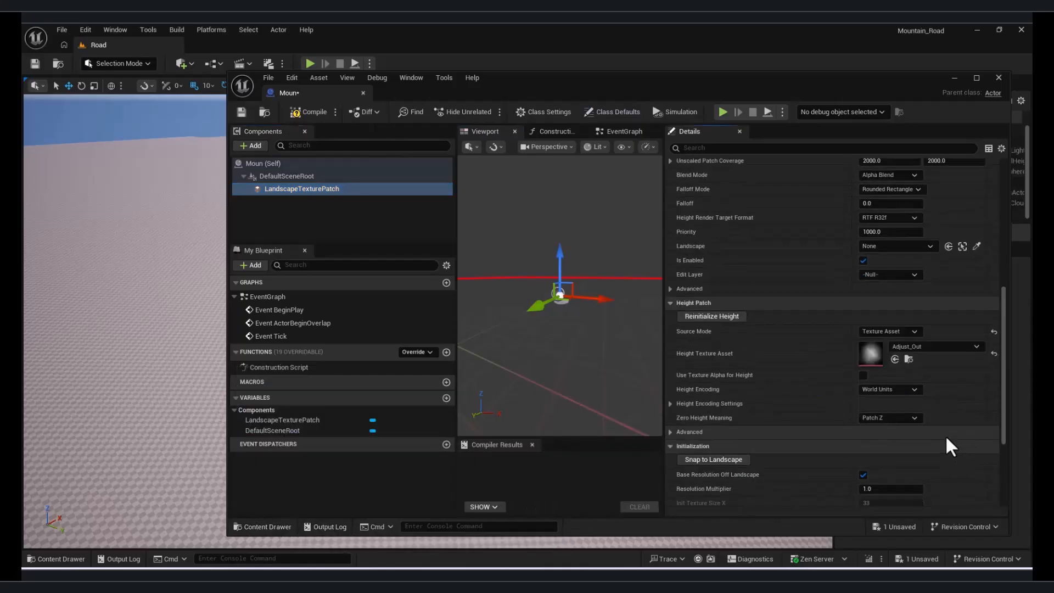
left_click(670, 402)
left_click(890, 417)
type("5000")
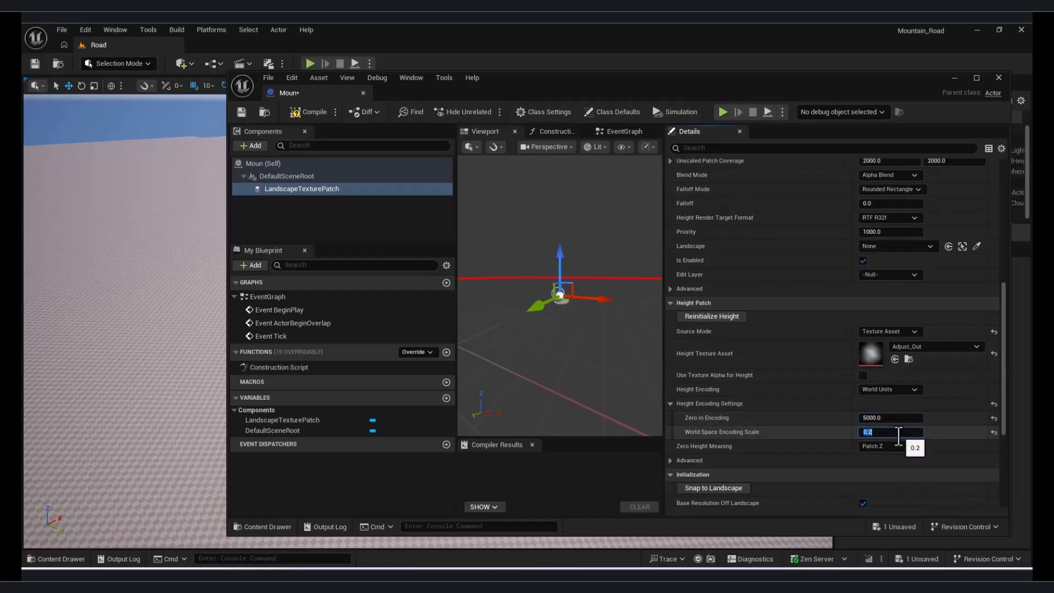
left_click(882, 418)
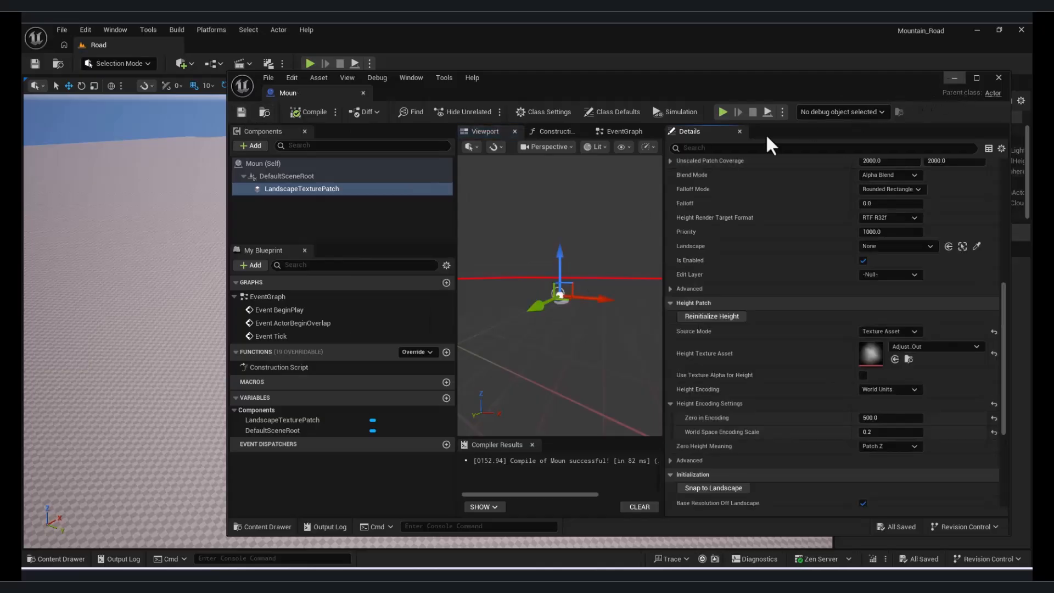
Place the Moun blueprint from the BluePrints folder onto the landscape and frame it in the viewport
left_click(955, 77)
left_click(61, 558)
left_click_drag(332, 384, 385, 252)
left_click(534, 344)
key("f")
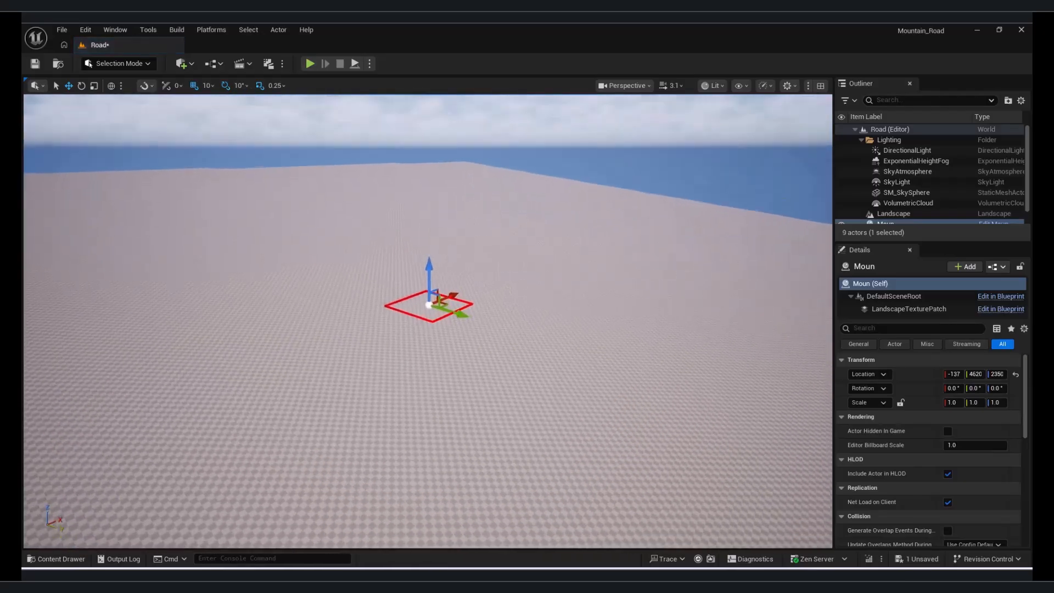
Scale up the Moun actor's LandscapeTexturePatch so that it covers a much larger area of the landscape
left_click_drag(447, 226, 447, 221)
mouse_move(447, 221)
right_mouse_down()
mouse_move(428, 223)
mouse_move(446, 230)
right_mouse_up()
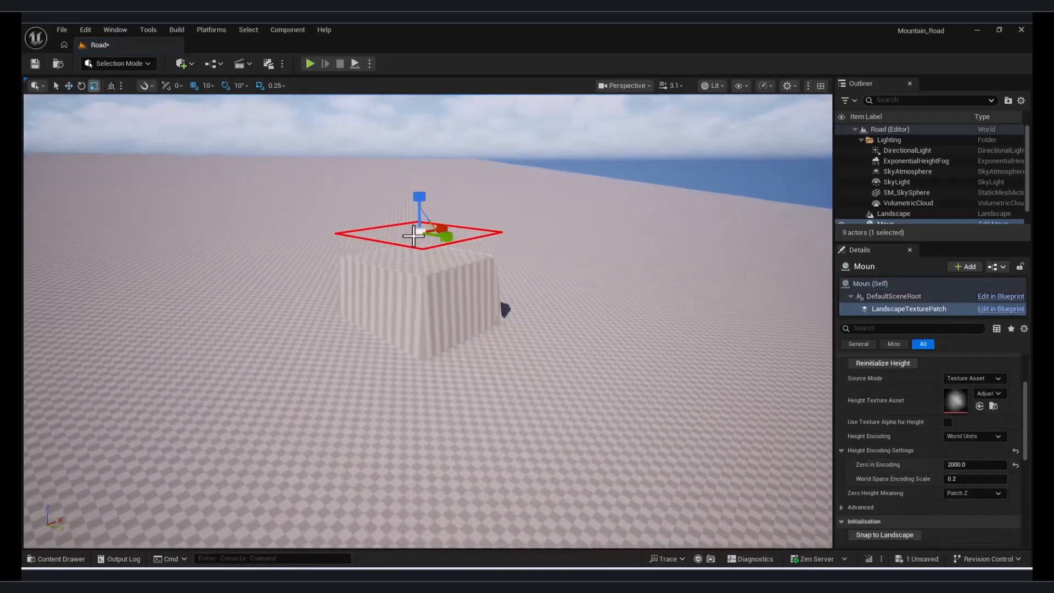
left_click_drag(418, 234, 494, 214)
right_click_drag(421, 236, 428, 253)
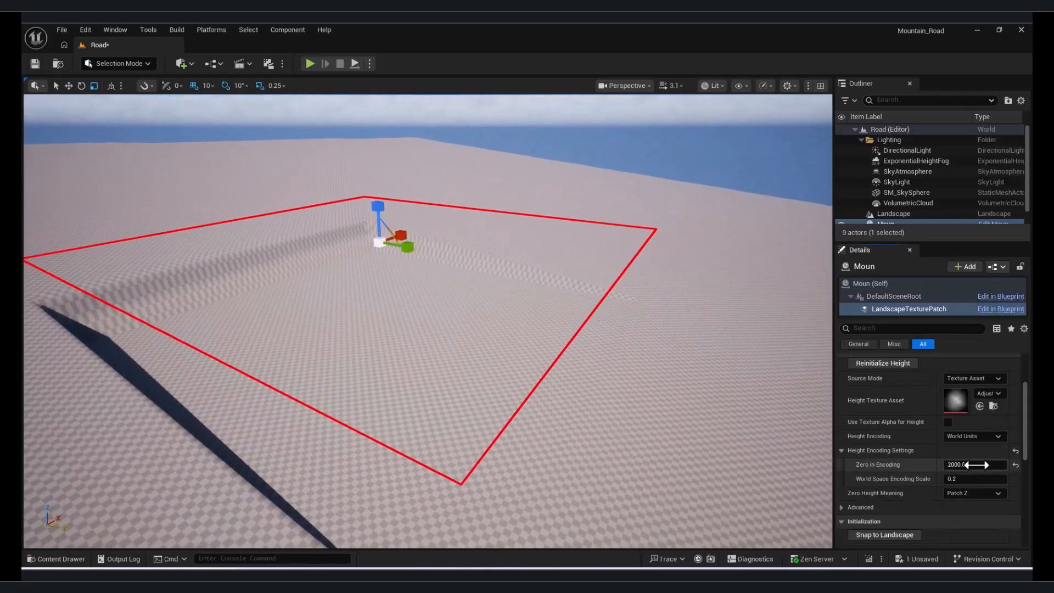
Set the texture patch's Zero in Encoding to 0.2 and its World Space Encoding Scale to 2000
type(".2")
key("Return")
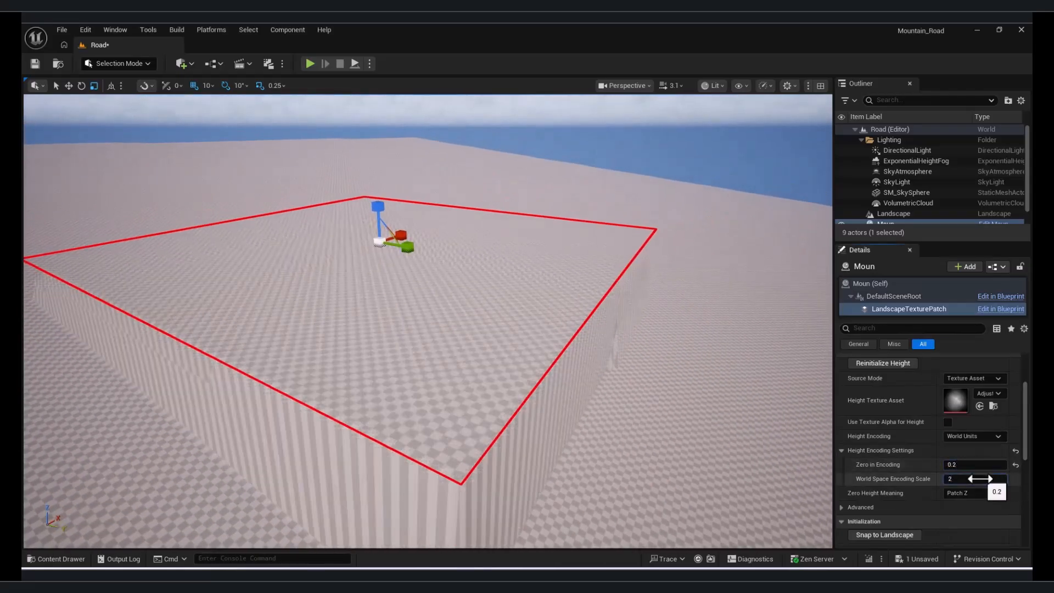
key("Return")
Reposition the texture patch on the landscape and lower it to sink its raised border into the ground
key("s")
right_click_drag(536, 441, 486, 414)
key("w")
left_click_drag(454, 246, 471, 209)
right_click_drag(471, 209, 478, 216)
key("e")
left_click_drag(478, 216, 497, 219)
key("w")
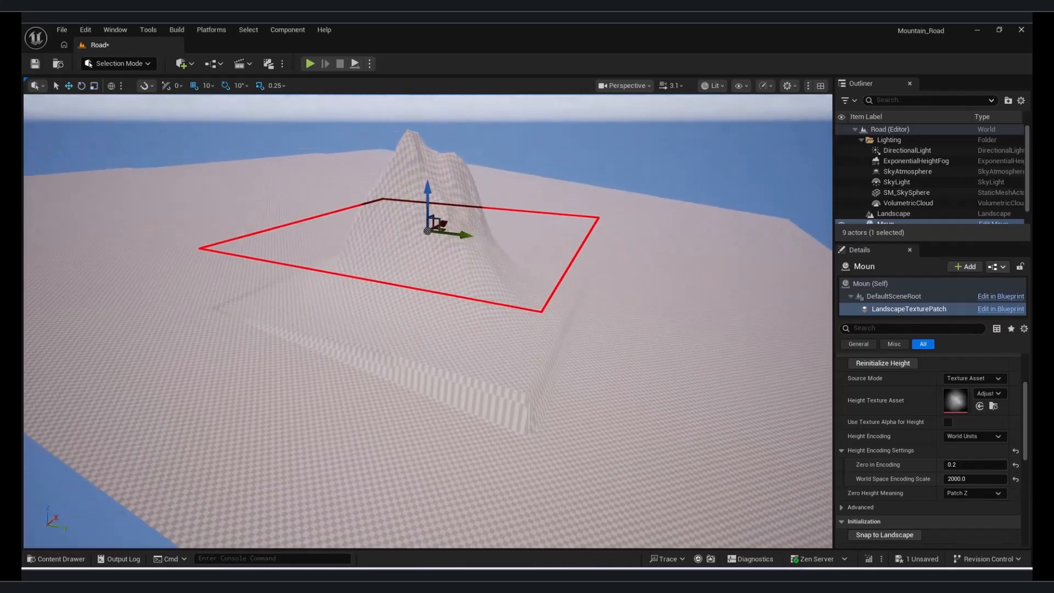
right_click_drag(444, 201, 457, 200)
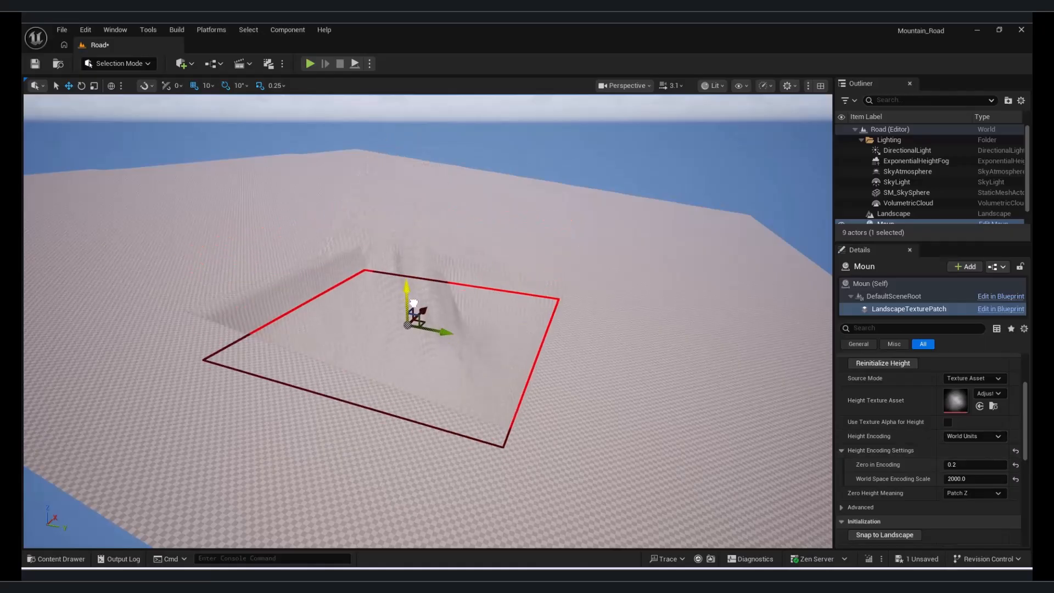
Set the texture patch's Blend Mode to Max and scale the patch up to enlarge the mountain
scroll(1024, 420, "down", 1)
scroll(1016, 409, "up", 2)
scroll(1011, 404, "down", 6)
left_click(977, 465)
left_click(964, 504)
left_click_drag(399, 228, 406, 219)
scroll(91, 93, "up", 3)
scroll(475, 234, "up", 8)
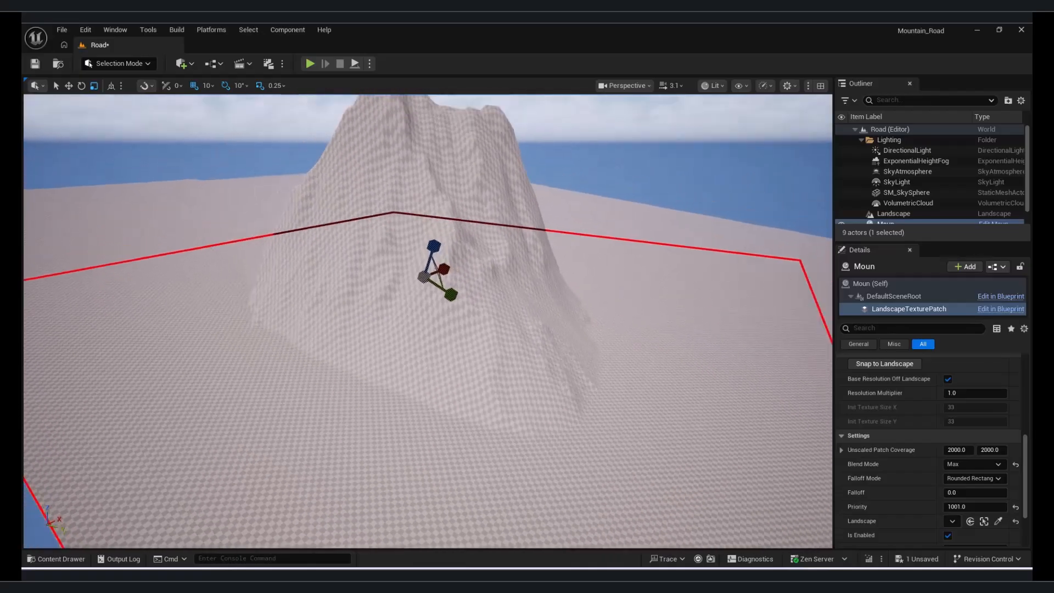
scroll(428, 321, "down", 4)
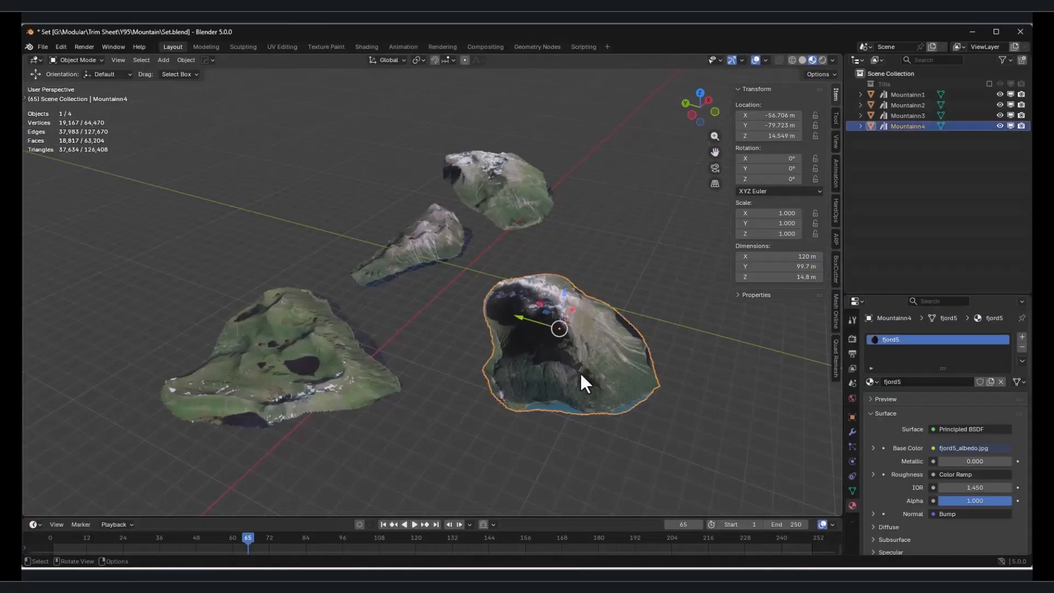
Switch to Blender, look over the mountain models, and select the Mountainn1 mesh for export as FBX
middle_click_drag(579, 371, 531, 263)
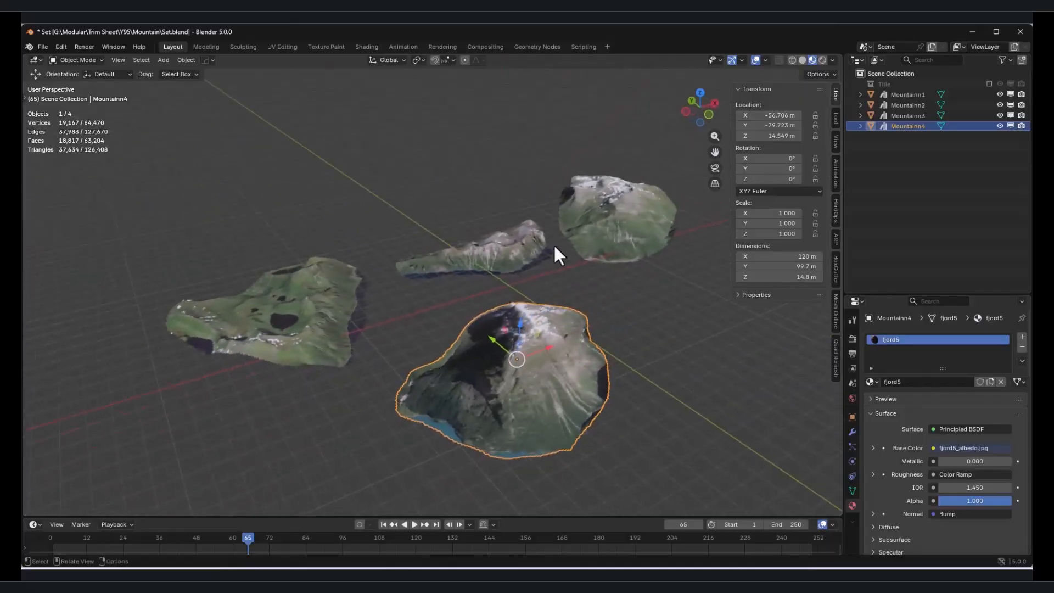
left_click(561, 241)
left_click(492, 260)
left_click(528, 394)
middle_click_drag(528, 394, 484, 399)
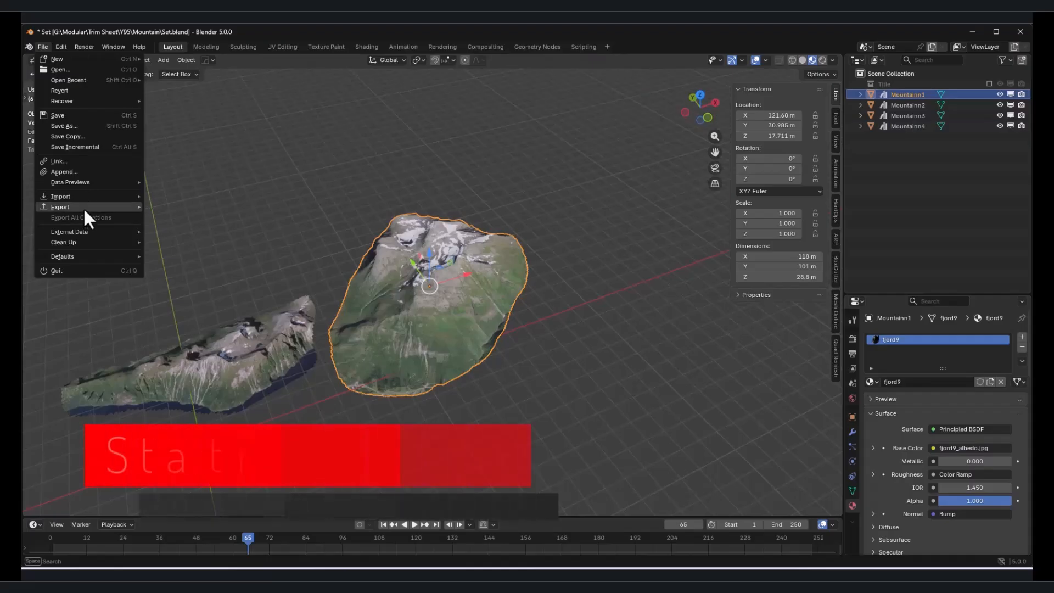
mouse_move(83, 206)
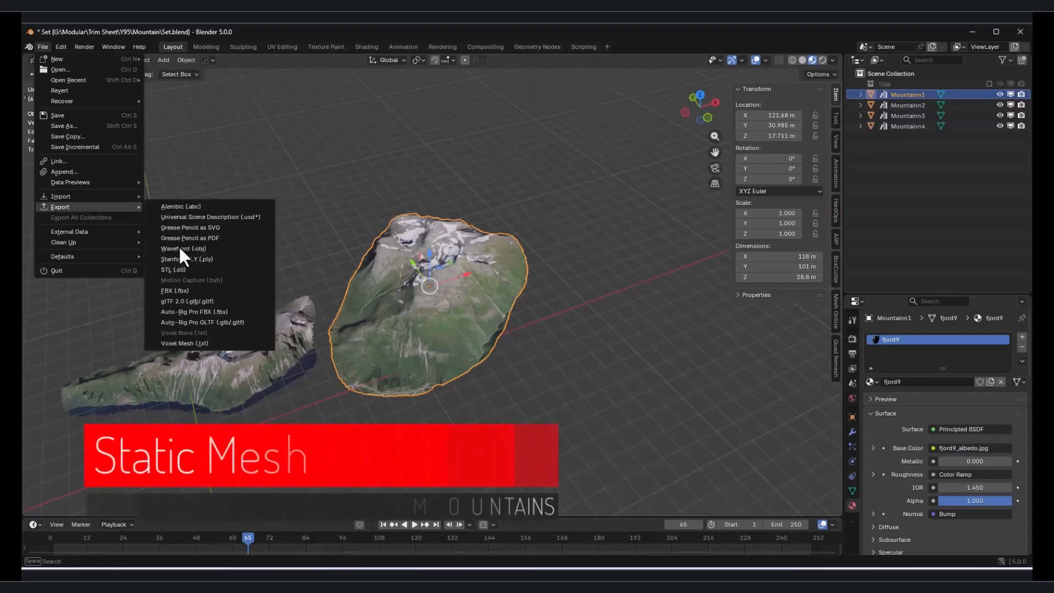
left_click(195, 292)
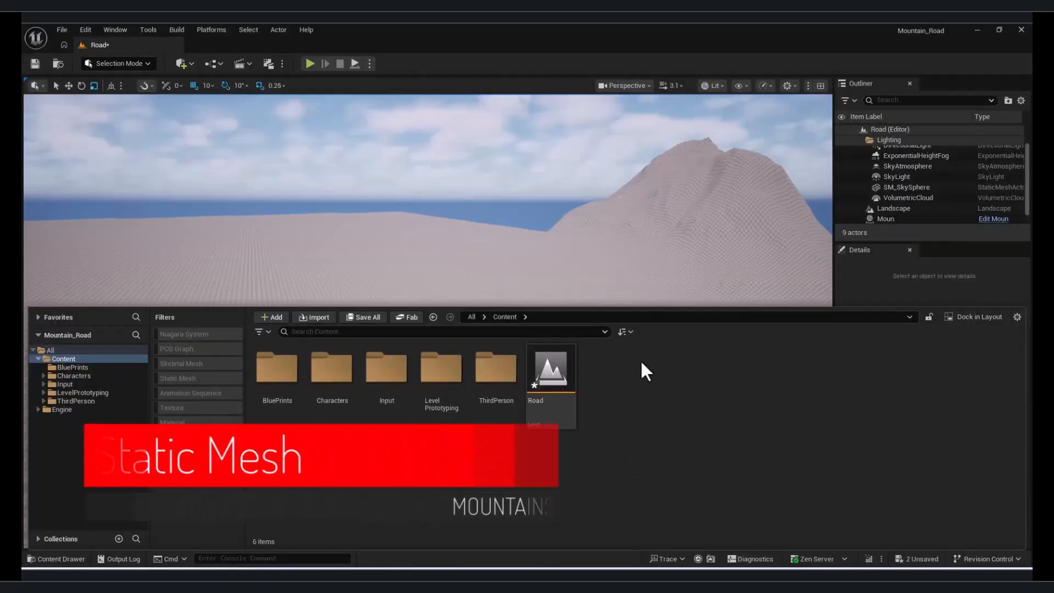
In Unreal Engine, create a Content folder named Asset with a Moun subfolder inside, and open the subfolder
right_click(642, 395)
left_click(692, 229)
type("Asset")
key("Return")
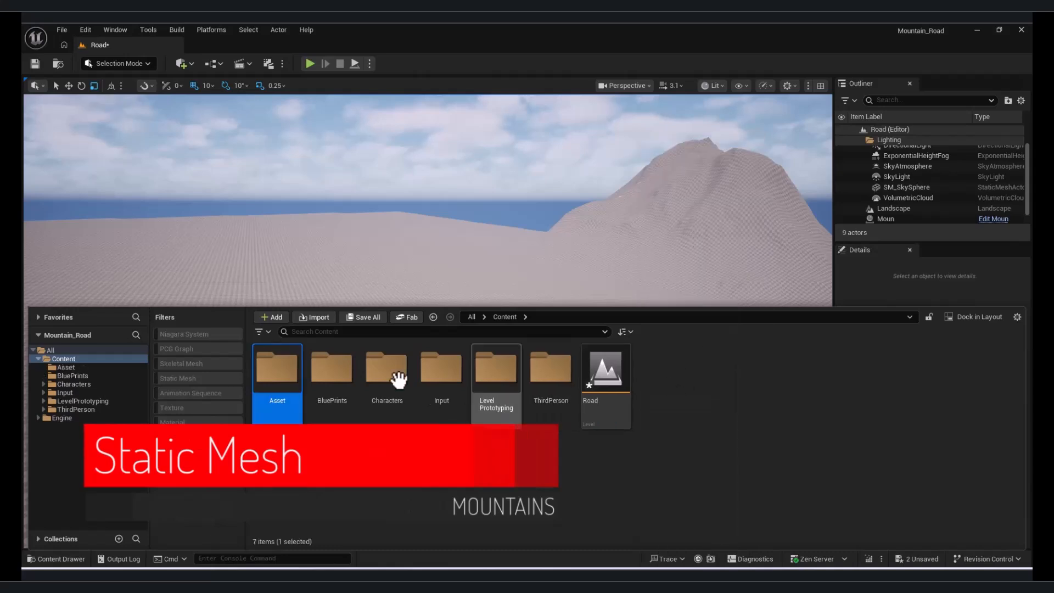
double_click(273, 357)
right_click(366, 388)
left_click(434, 229)
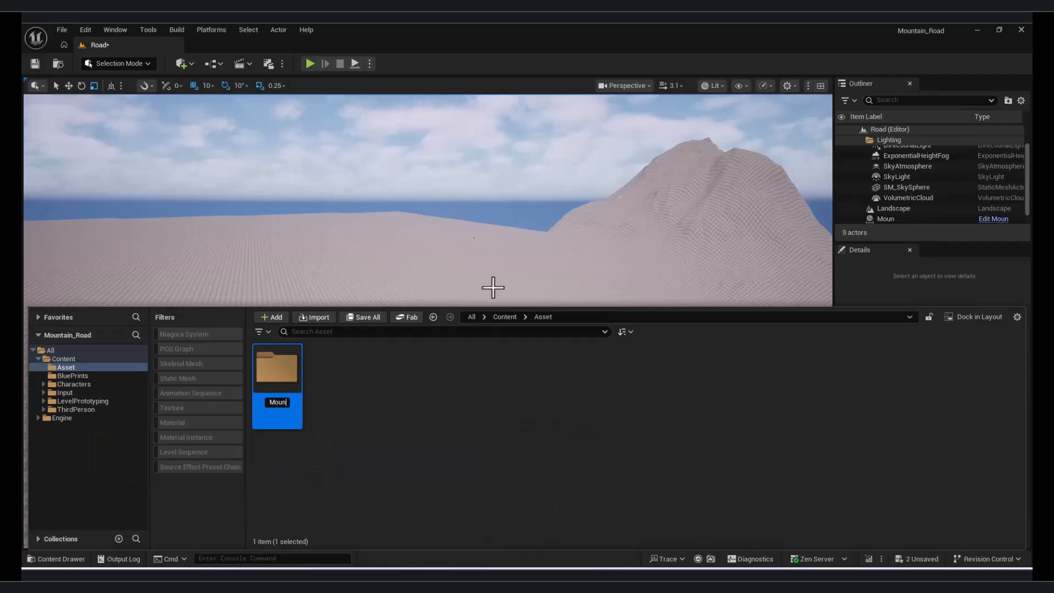
double_click(265, 354)
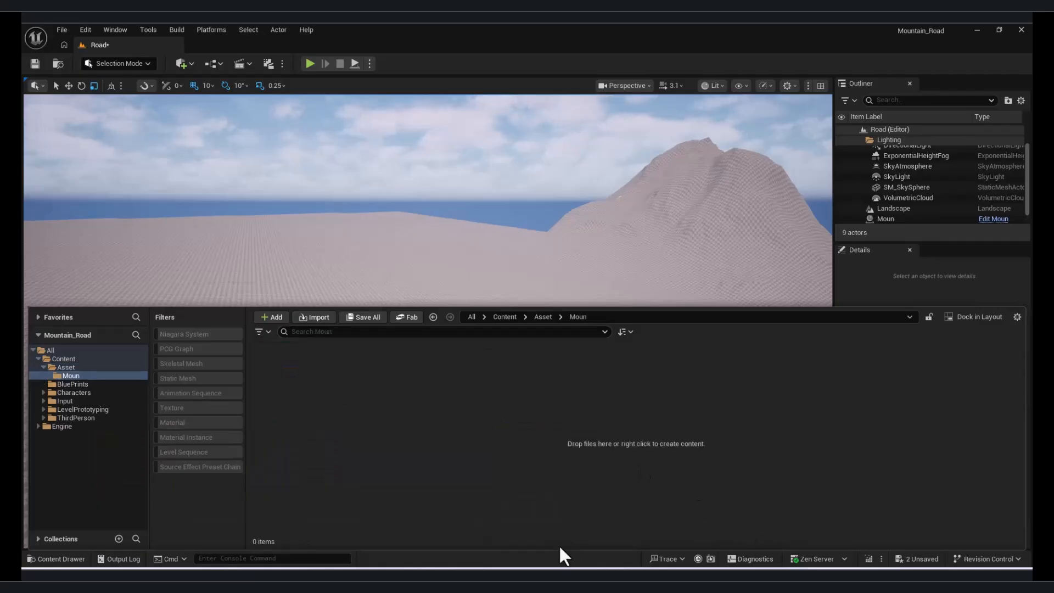
Import the Mountain 3D file from the Y95 Mountain directory into the Moun folder
key("alt+Tab")
left_click_drag(363, 219, 472, 267)
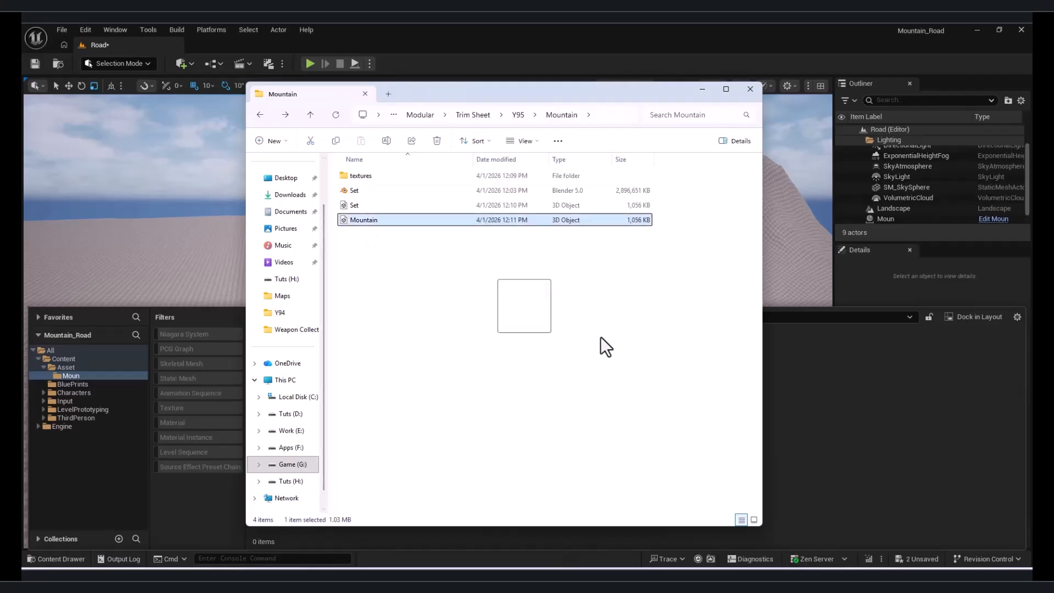
left_click(703, 89)
left_click(654, 461)
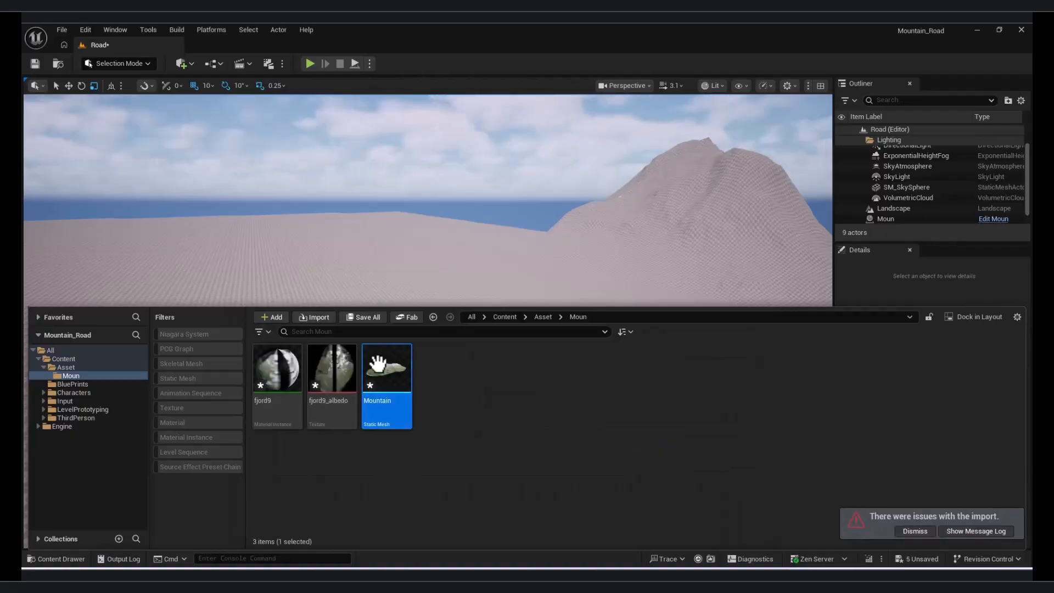
Examine the imported Mountain static mesh and its material and Nanite settings, and return to the Moun folder
double_click(378, 364)
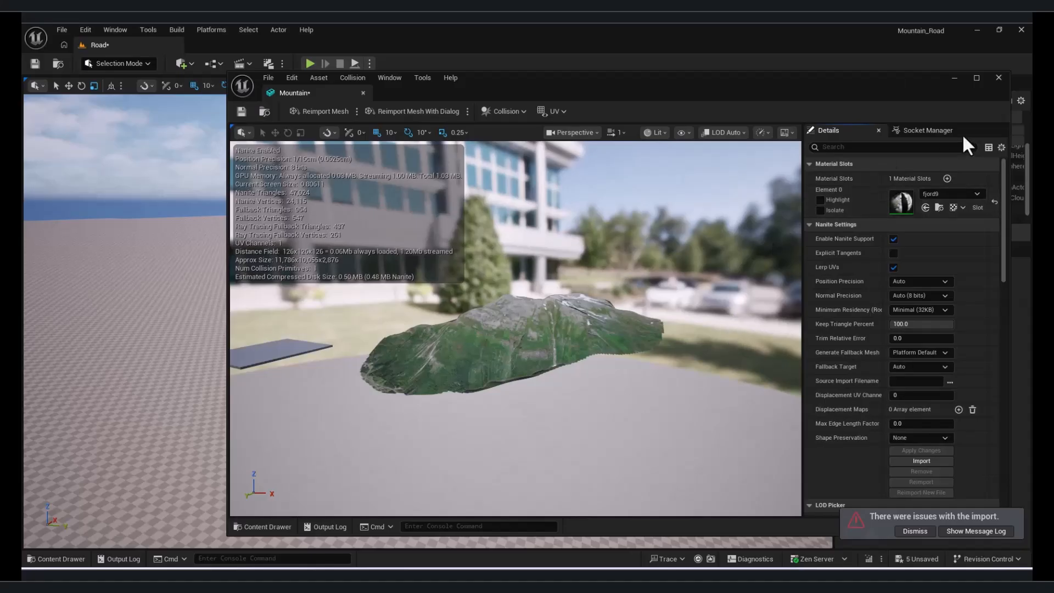
left_click(956, 79)
left_click(61, 559)
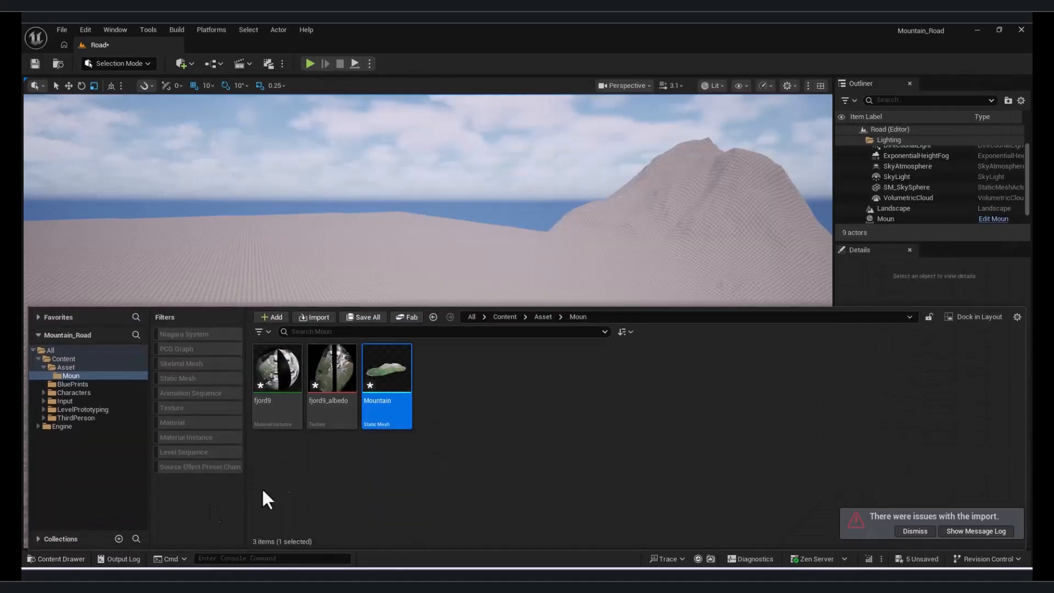
Place the Mountain static mesh at the landscape's edge, rotate it, and scale it to 5.25, 5.25, 6.75
left_click_drag(398, 370, 271, 366)
right_click_drag(442, 296, 435, 330)
key("w")
right_click(415, 354)
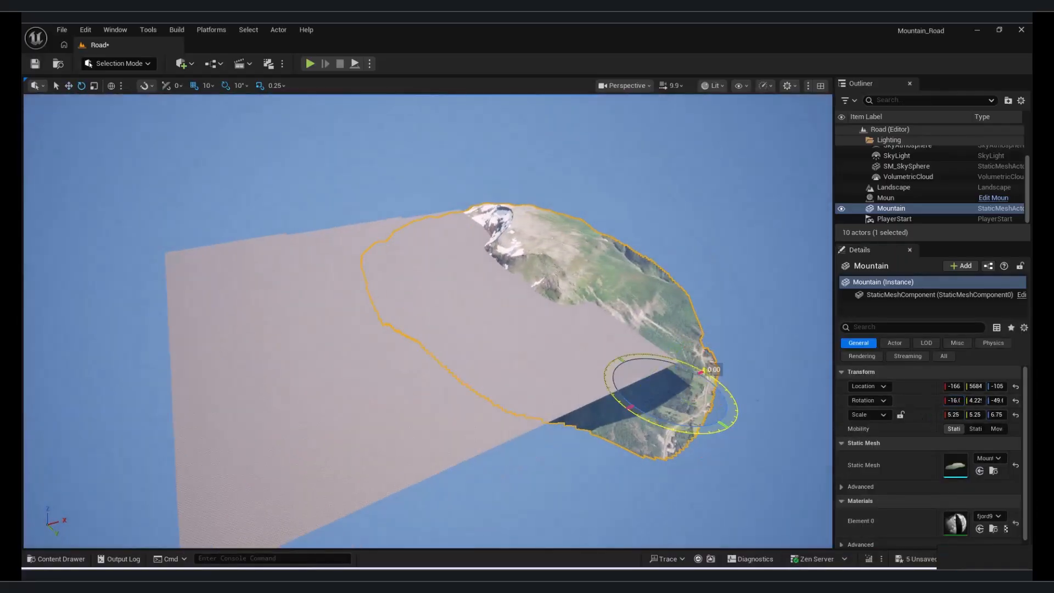
key("w")
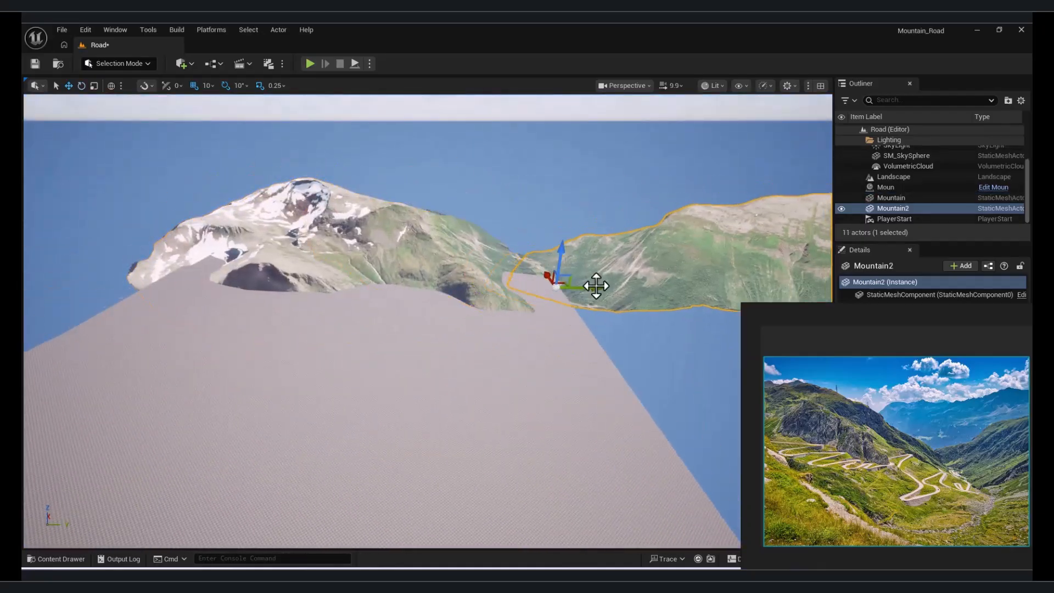
Position the second and third mountain meshes around the landscape's edge as a backdrop matching the valley reference photo
left_click_drag(513, 298, 512, 292)
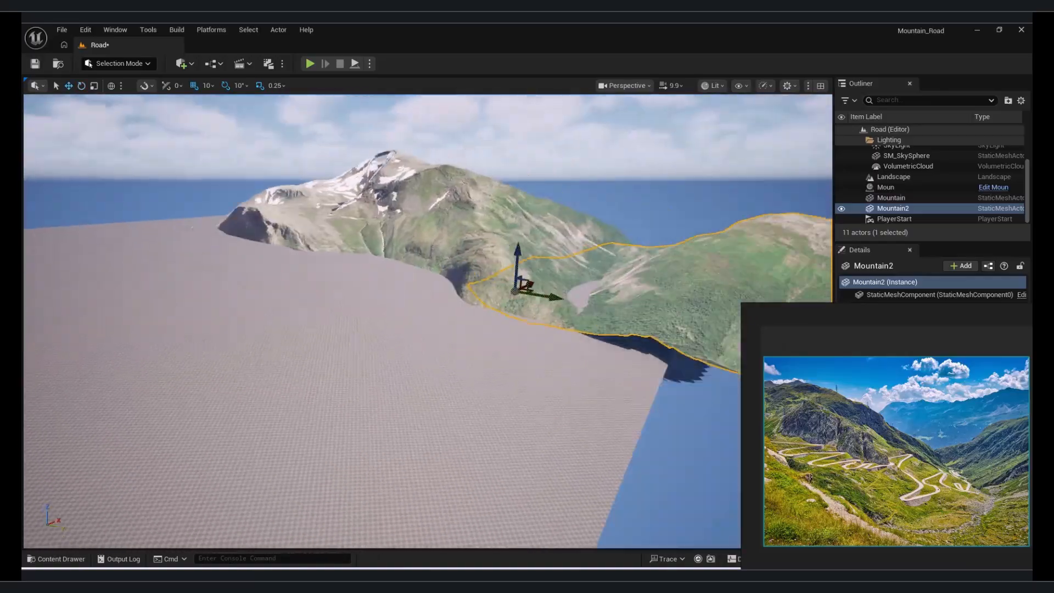
left_click(891, 198, "ctrl")
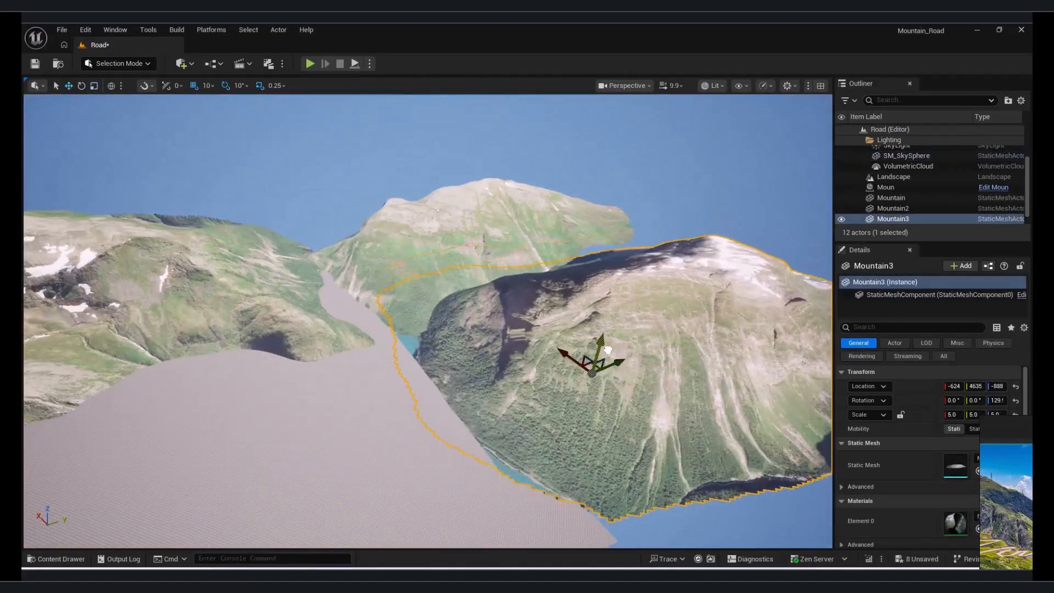
left_click_drag(384, 308, 379, 329)
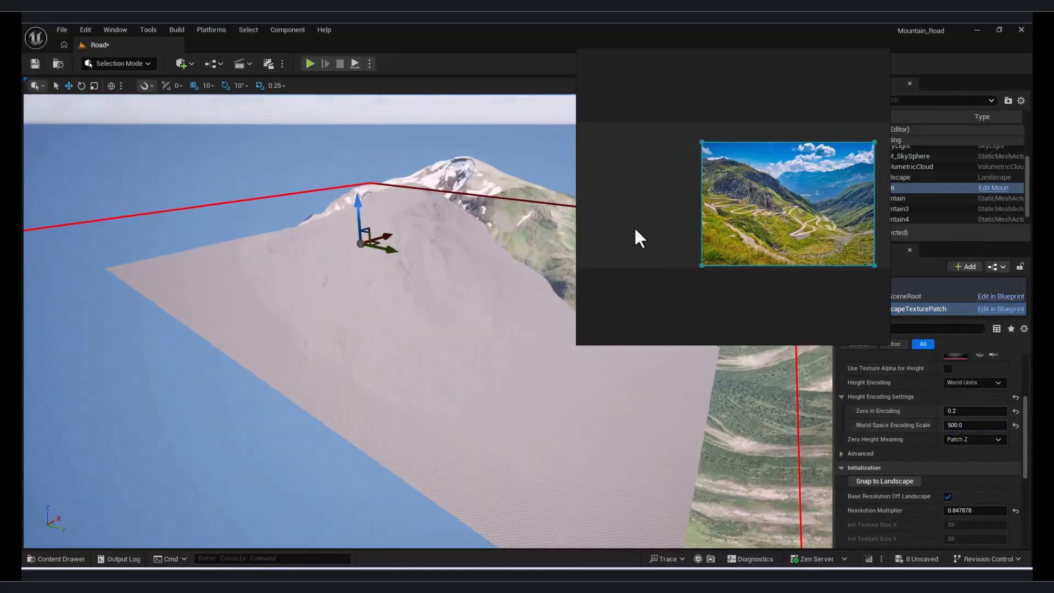
Set the Moun texture patch's World Space Encoding Scale to 200
left_click(975, 425)
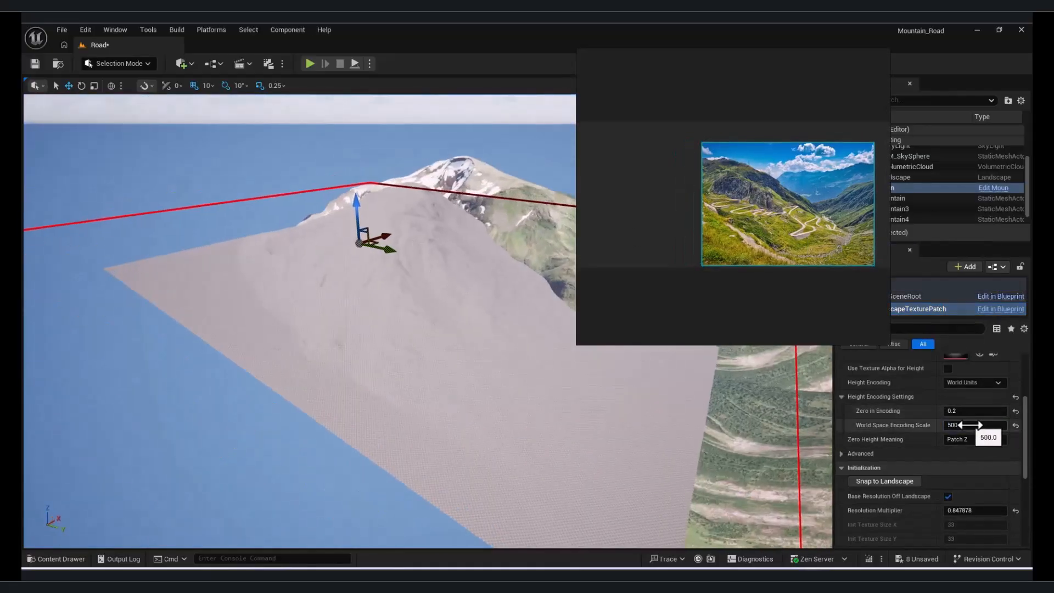
type("200")
key("Return")
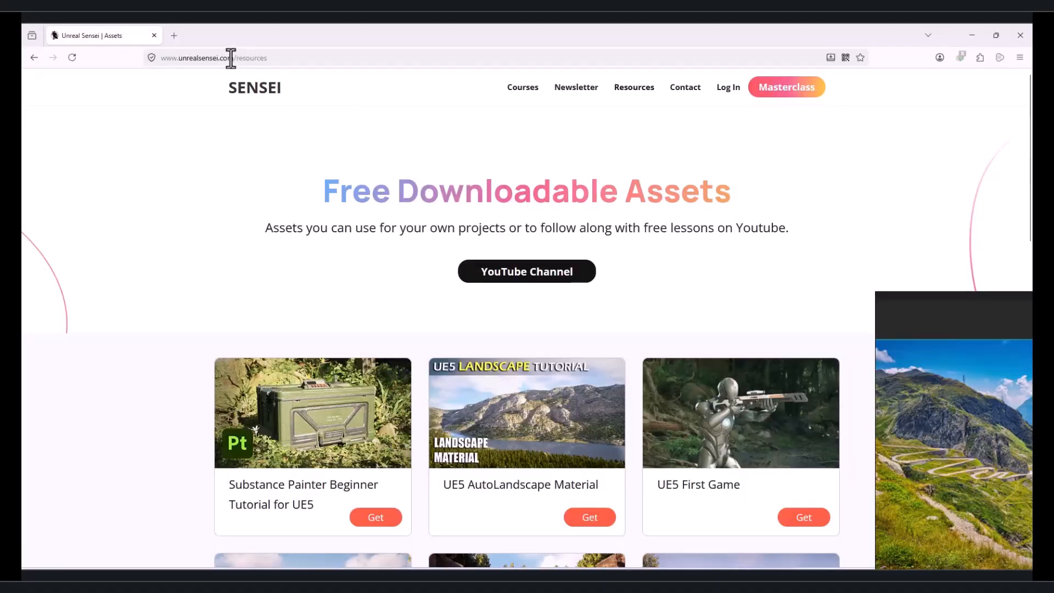
In the browser, open the UE5 AutoLandscape Material page from the unrealsensei.com free resources
left_click_drag(231, 58, 140, 55)
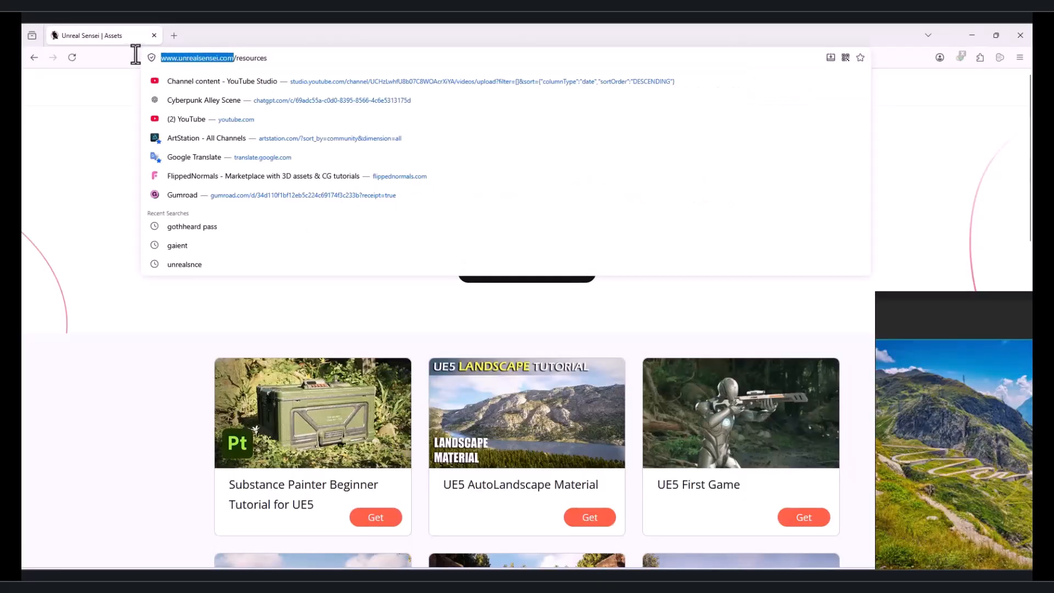
left_click(81, 175)
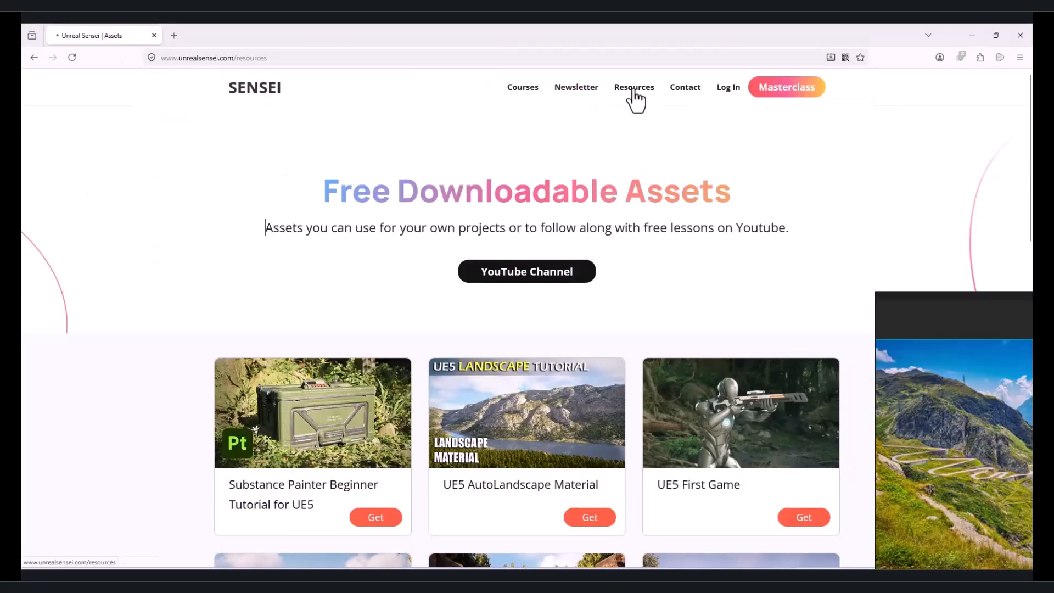
left_click(558, 416)
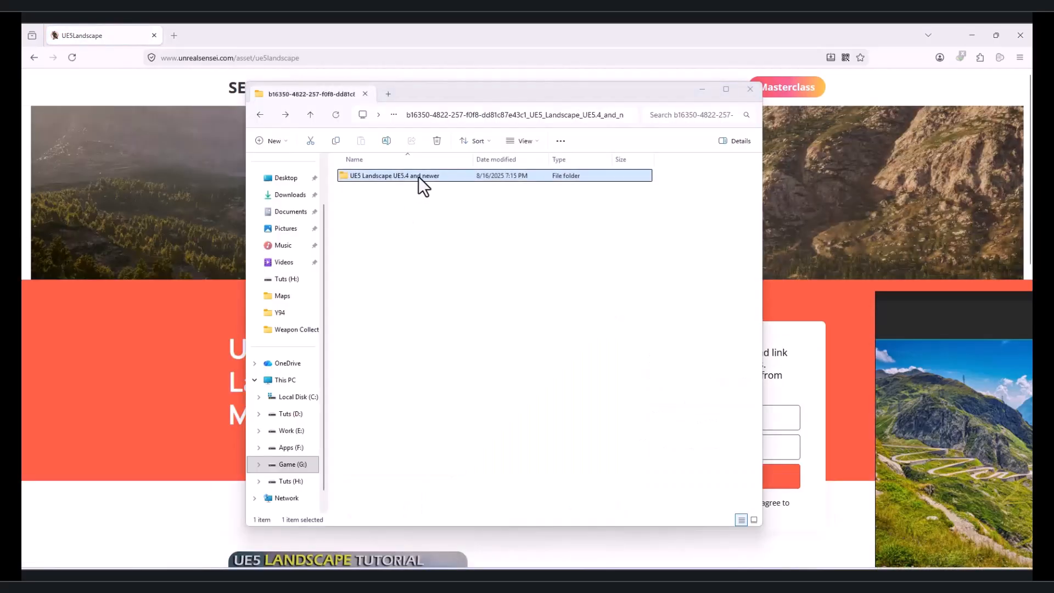
Copy all five folders inside the Content directory of the downloaded UE5Landscape project
double_click(419, 177)
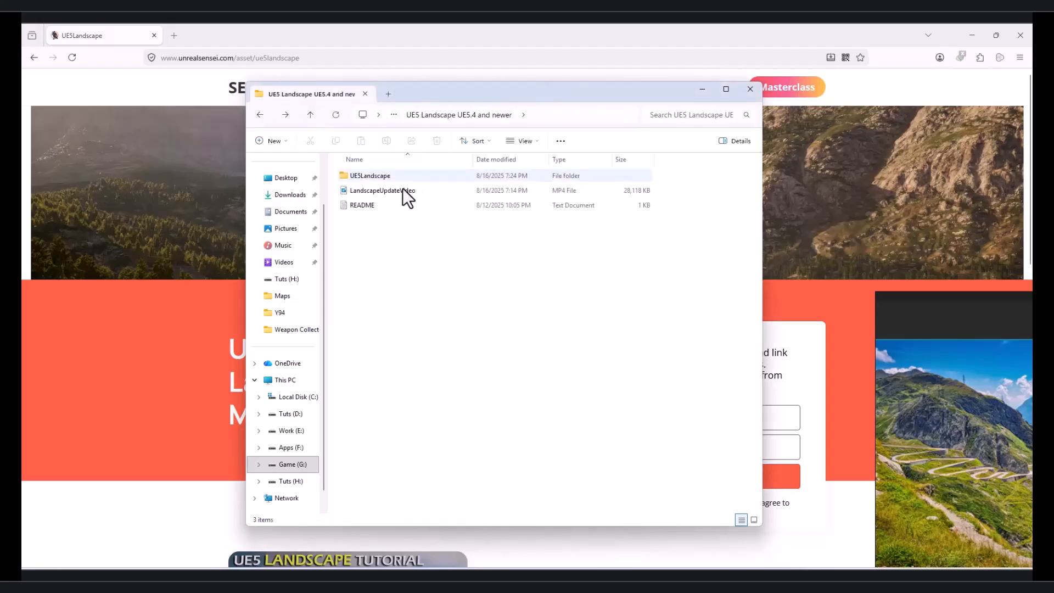
double_click(390, 177)
double_click(371, 190)
left_click_drag(501, 346, 362, 178)
right_click(368, 190)
left_click(419, 206)
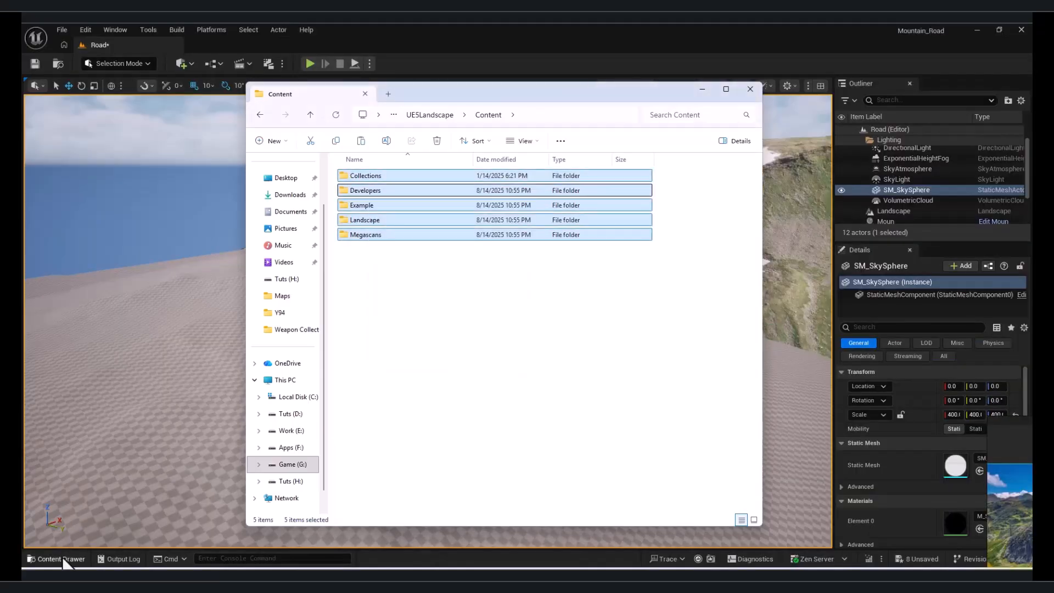
Open the Mountain_Road project's Content directory in File Explorer and paste the copied landscape folders into it
left_click(57, 558)
right_click(66, 360)
left_click(104, 291)
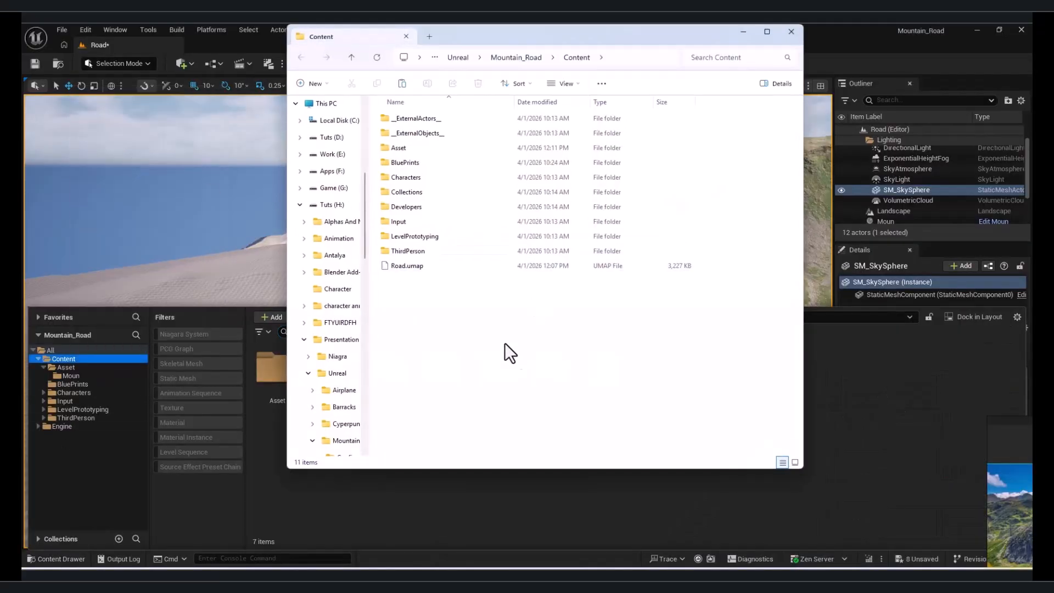
right_click(521, 325)
left_click(522, 326)
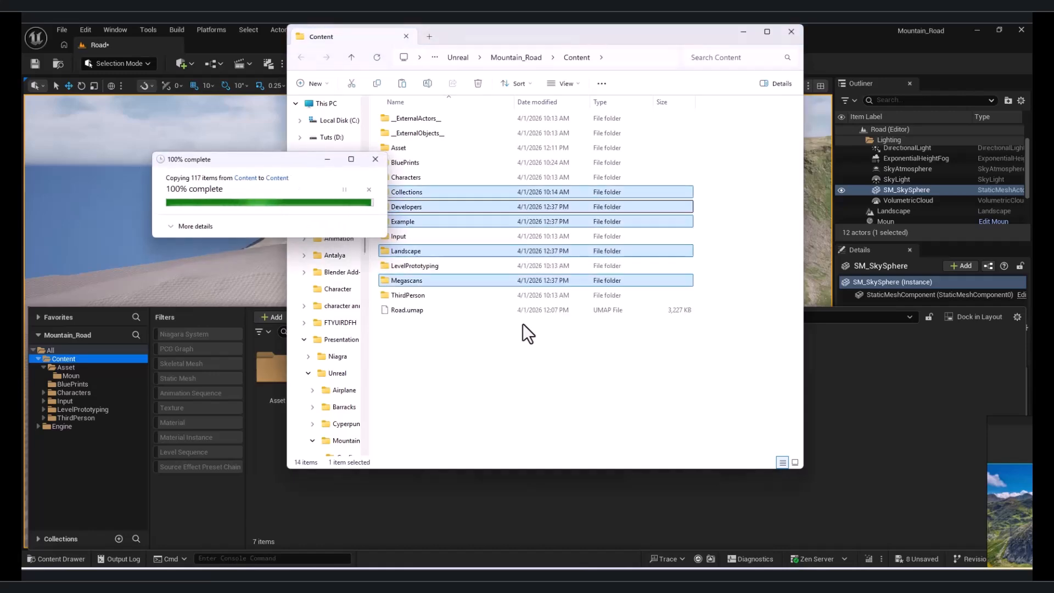
left_click(193, 344)
Assign a landscape material from the Example/Materials folder to the Landscape actor's Landscape Material
left_click(82, 402)
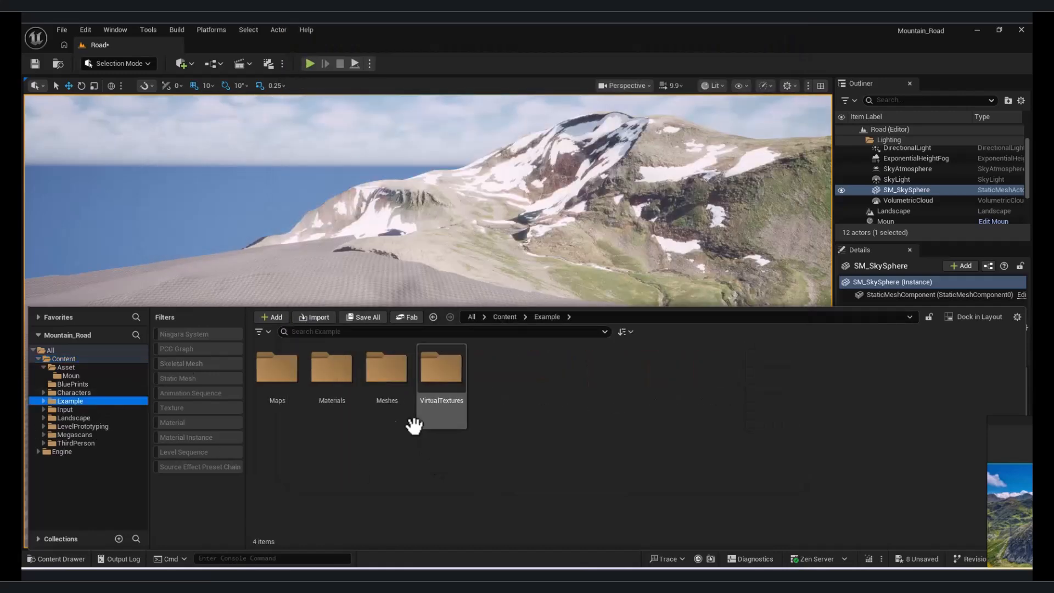
double_click(331, 367)
left_click(57, 559)
left_click(788, 428)
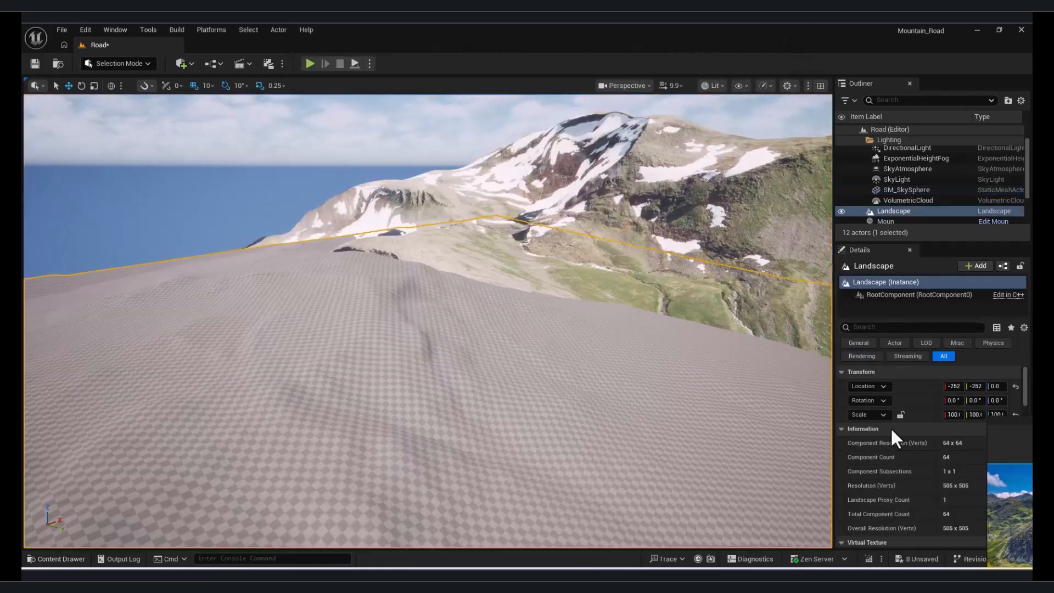
scroll(966, 463, "down", 10)
scroll(950, 459, "up", 5)
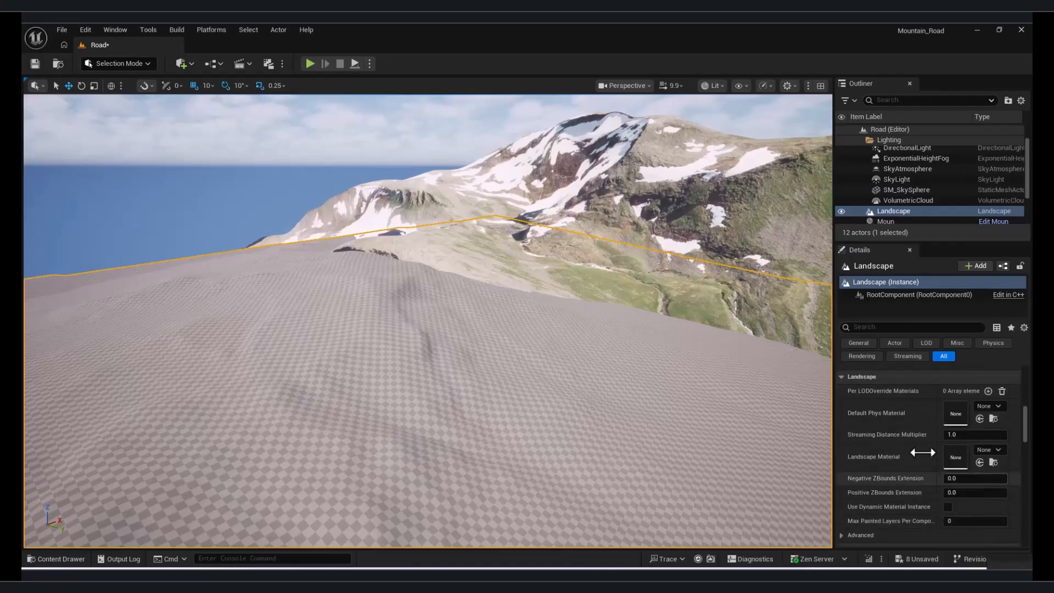
left_click(979, 462)
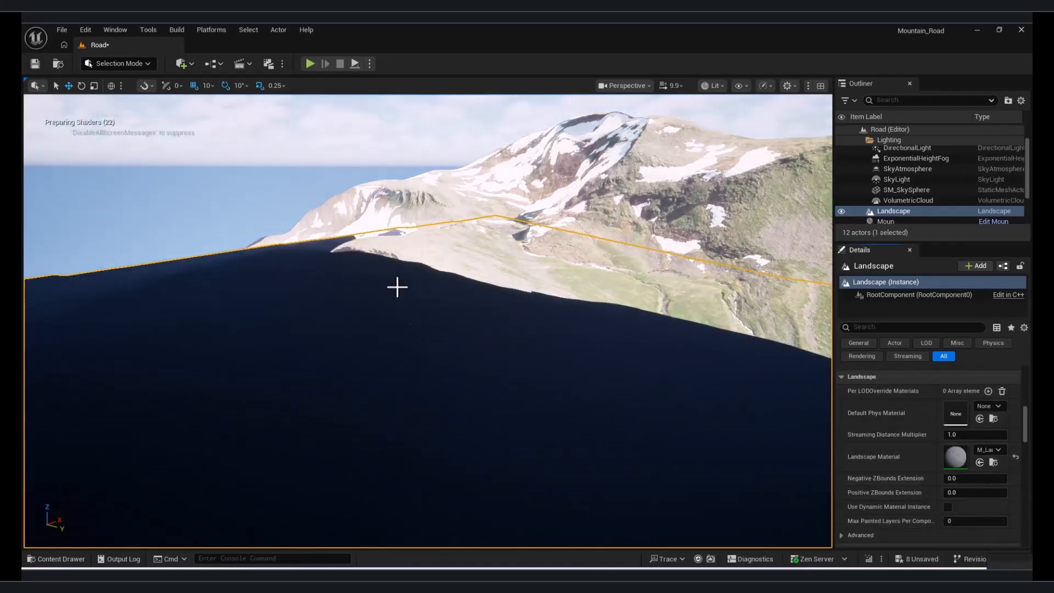
Switch to Landscape mode's Paint tools and create the target layers from the assigned material
left_click(117, 63)
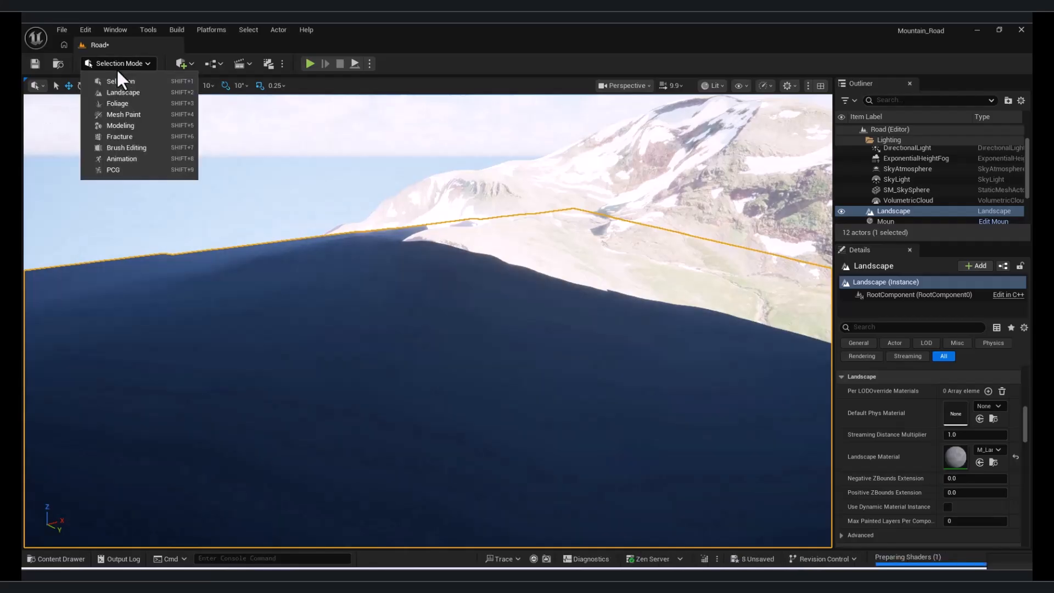
left_click(125, 92)
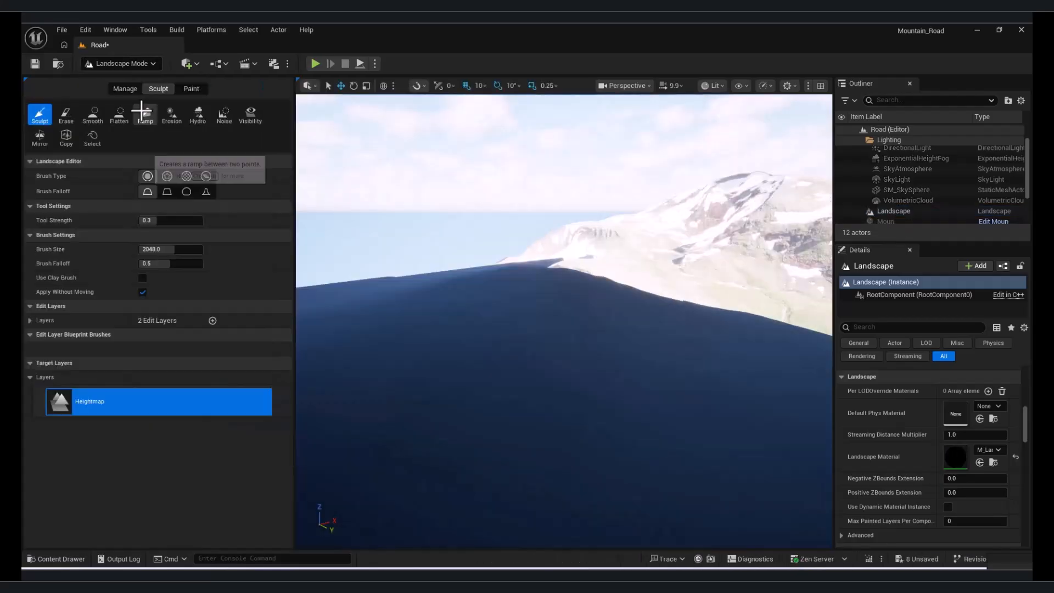
left_click(192, 89)
left_click(227, 384)
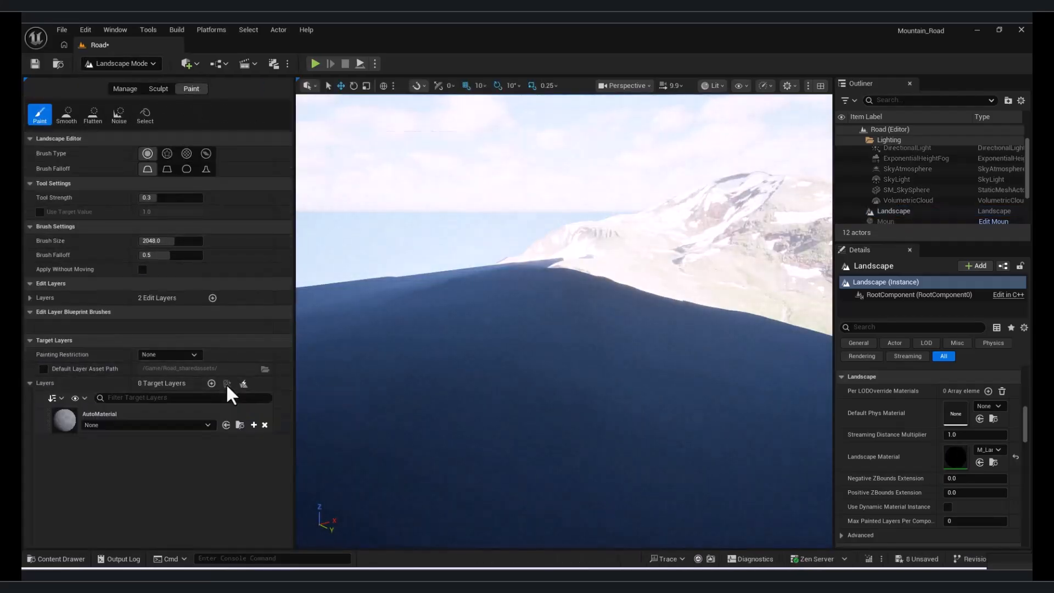
Create layer info objects for the AutoMaterial, A, B, C, D and E layers, saving them in Road_sharedassets
scroll(91, 455, "down", 2)
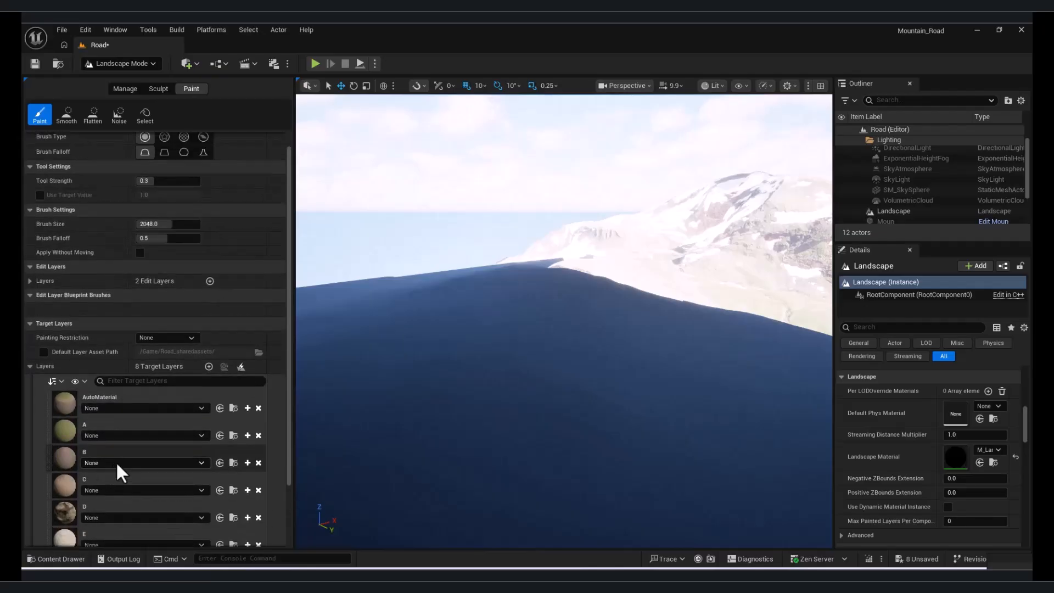
left_click(247, 409)
left_click(559, 399)
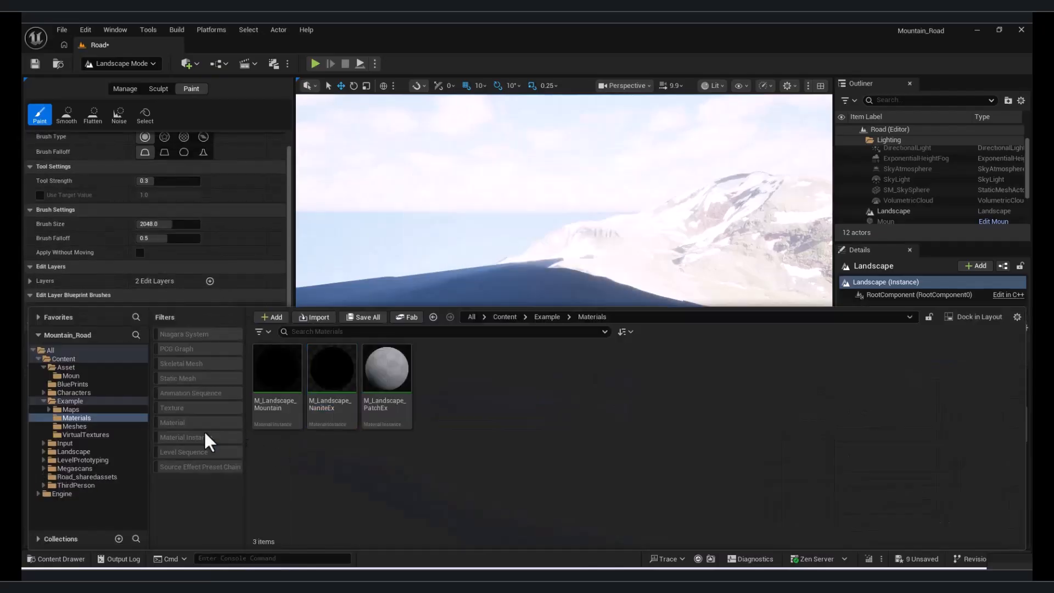
left_click(55, 559)
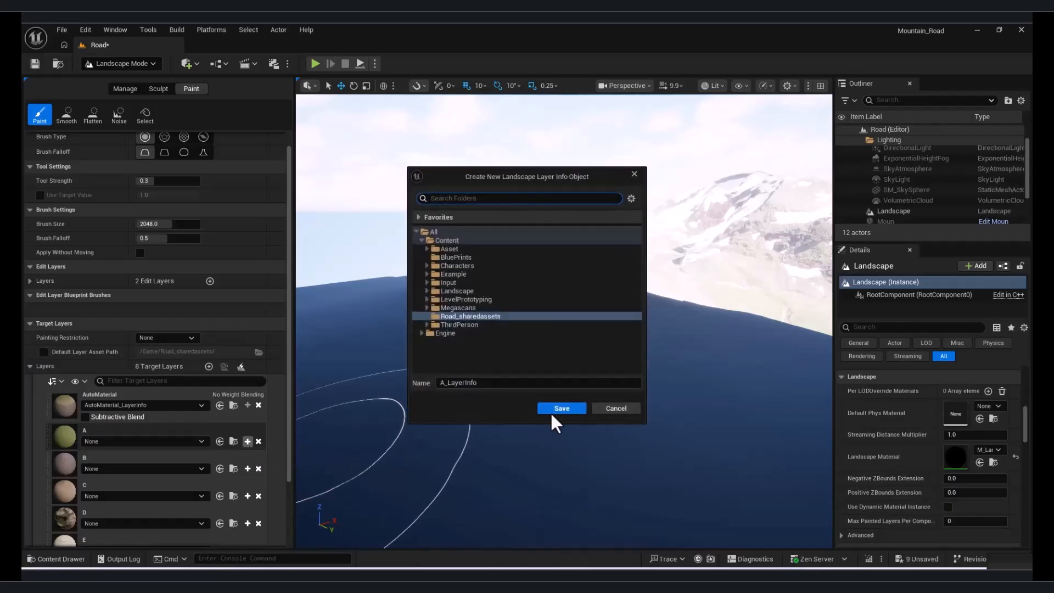
left_click(552, 412)
left_click(83, 559)
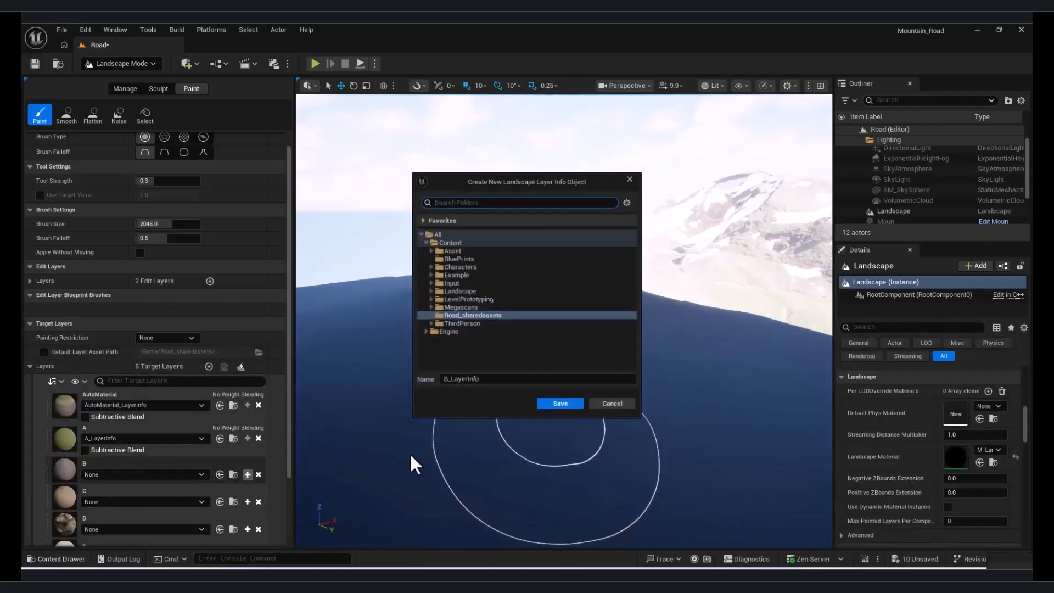
key("Return")
left_click(83, 559)
scroll(245, 459, "down", 2)
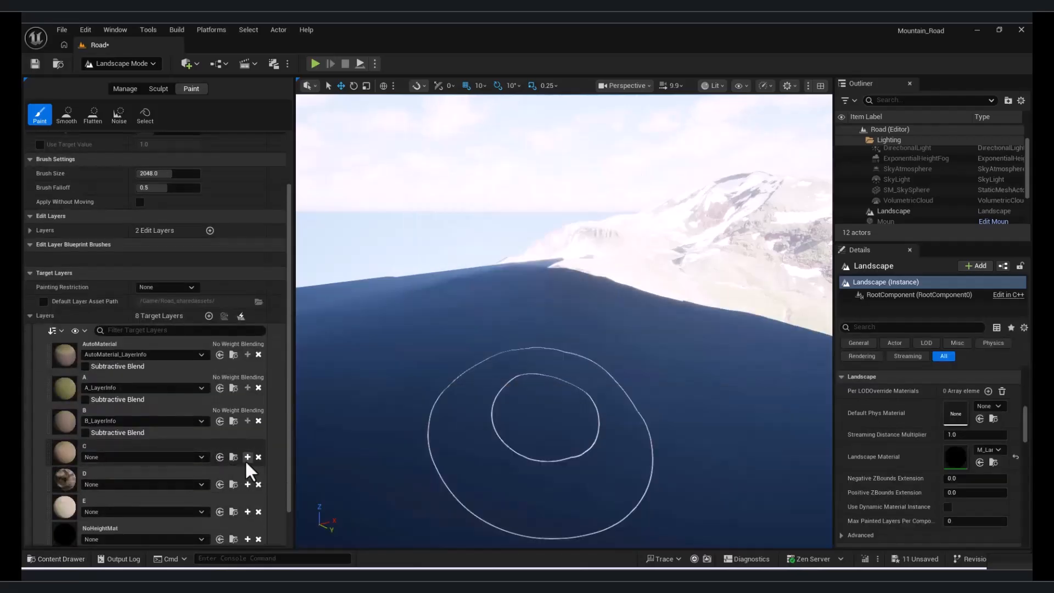
left_click(580, 407)
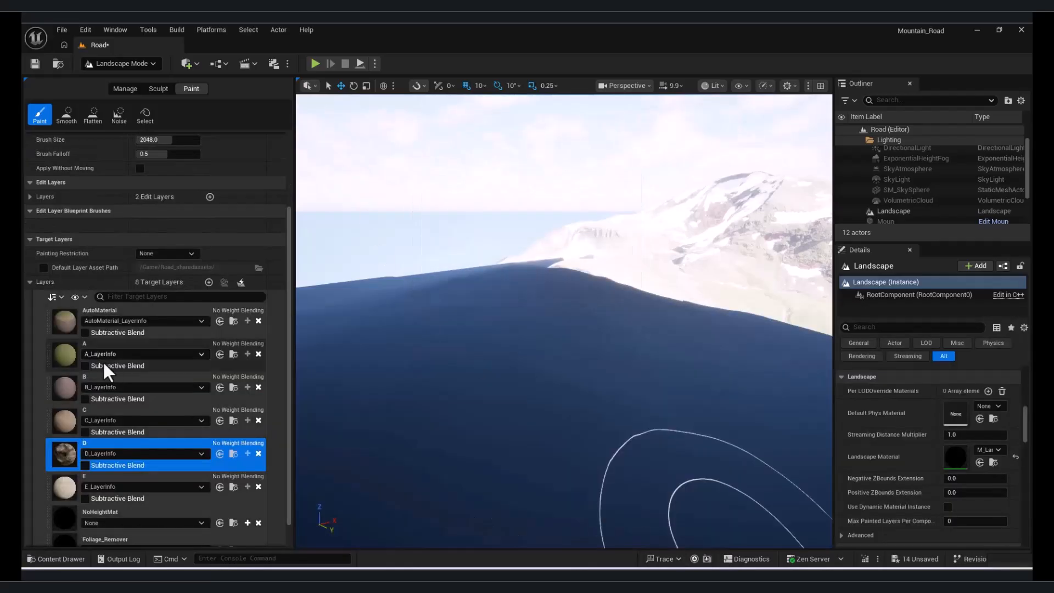
Select the AutoMaterial layer and paint the first strokes onto the dark landscape surface
left_click(112, 311)
left_click_drag(595, 378, 465, 325)
right_click_drag(466, 325, 466, 379)
left_click(465, 325)
scroll(466, 325, "down", 5)
left_click(615, 231)
left_click(562, 165)
scroll(174, 238, "up", 3)
Set the brush size to about 6554 and paint AutoMaterial broadly across the landscape
left_click_drag(199, 241, 194, 241)
left_click_drag(582, 220, 439, 442)
right_click_drag(439, 443, 554, 352)
mouse_move(554, 351)
left_mouse_down()
mouse_move(617, 252)
mouse_move(569, 232)
mouse_move(565, 198)
left_mouse_up()
mouse_move(565, 197)
right_mouse_down()
mouse_move(680, 400)
mouse_move(628, 259)
right_mouse_up()
mouse_move(628, 258)
left_mouse_down()
mouse_move(539, 137)
mouse_move(571, 350)
left_mouse_up()
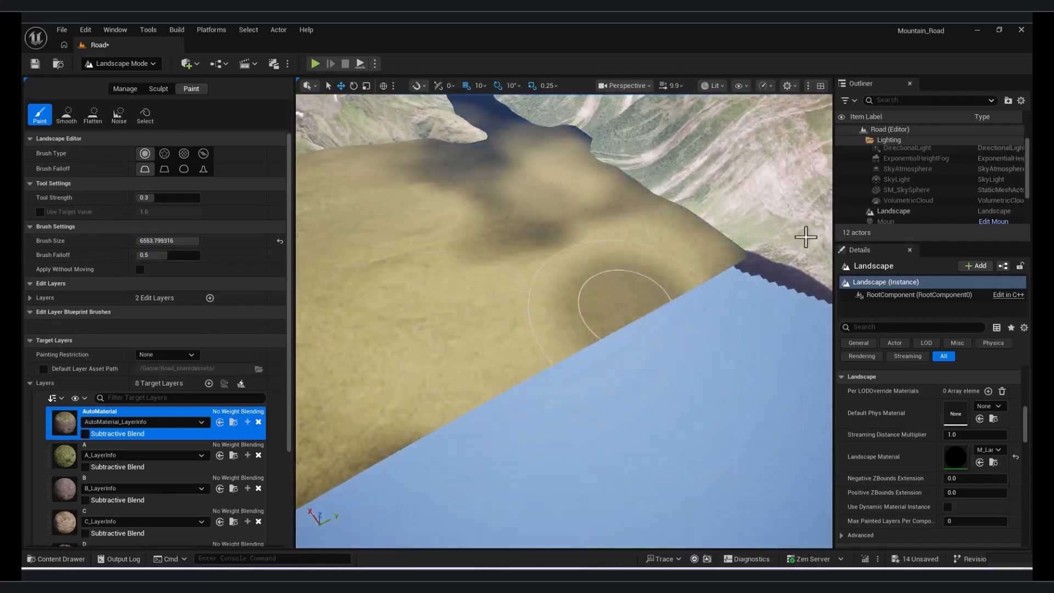
left_click_drag(404, 126, 489, 215)
right_click_drag(489, 214, 417, 203)
Raise the tool strength to about 0.74 and paint AutoMaterial over the remaining dark areas toward the landscape's edges
left_click_drag(154, 198, 183, 197)
right_click_drag(494, 248, 384, 231)
left_click_drag(527, 175, 287, 246)
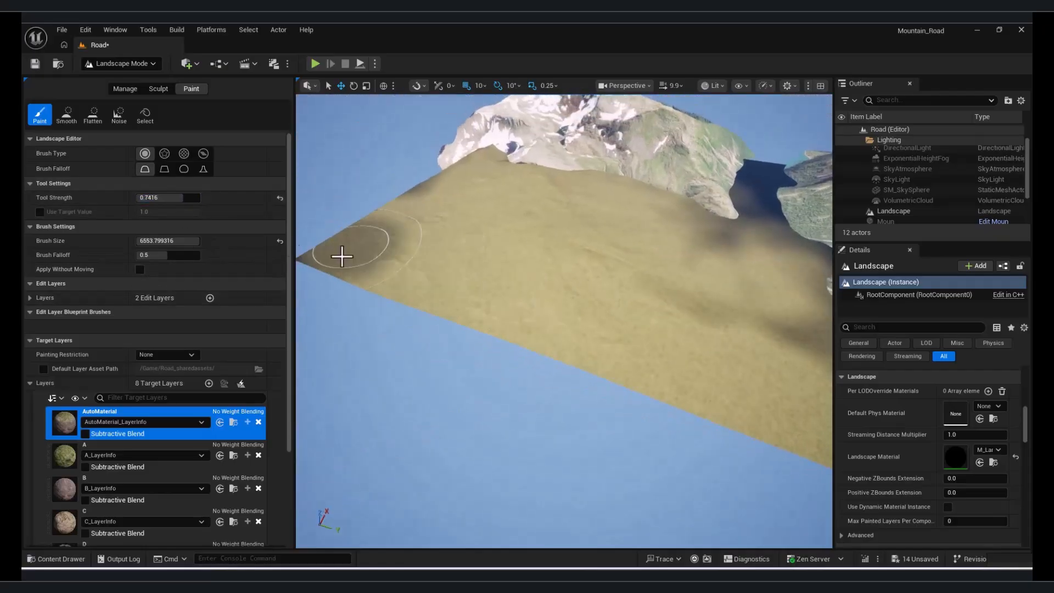
right_click_drag(529, 164, 484, 202)
mouse_move(612, 308)
right_mouse_down()
mouse_move(483, 297)
mouse_move(450, 324)
mouse_move(440, 302)
right_mouse_up()
Select layer A, reduce the brush size to about 439 and paint a small patch on the hillside
left_click(148, 446)
left_click_drag(185, 241, 143, 241)
left_click_drag(626, 424, 604, 416)
right_click_drag(549, 395, 505, 379)
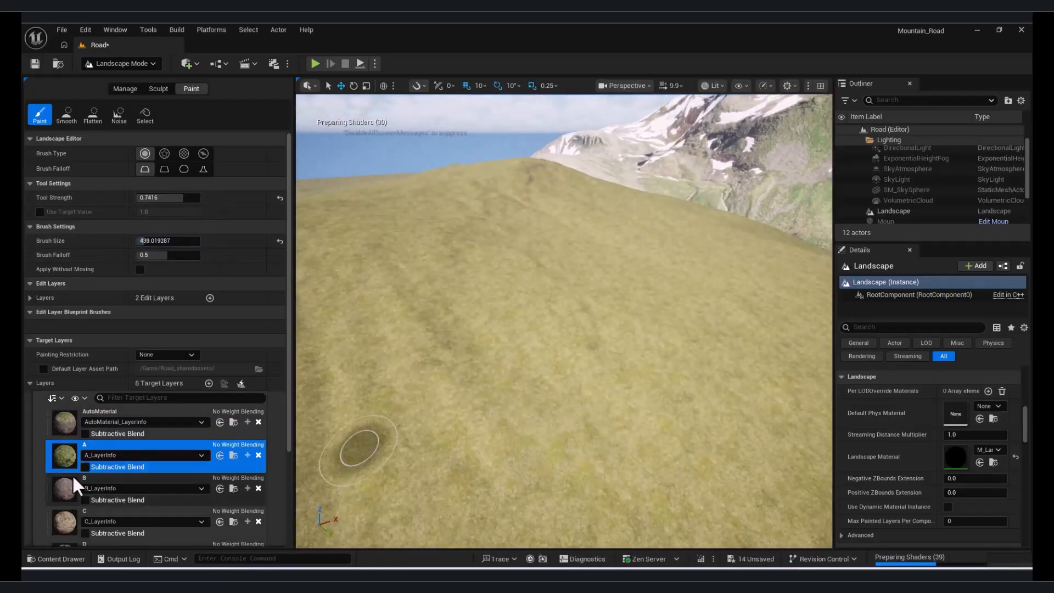
Paint layer D in several strokes over the hill where it meets the mountain meshes
scroll(89, 483, "down", 2)
left_click(94, 496)
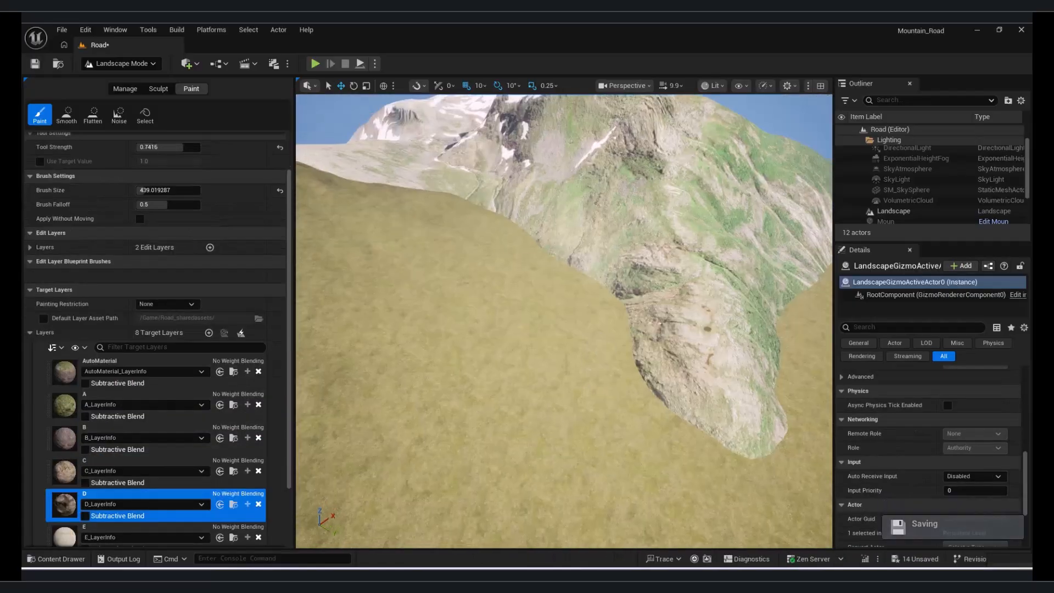
right_click_drag(555, 219, 704, 369)
left_click_drag(500, 219, 404, 189)
right_click_drag(403, 189, 527, 236)
mouse_move(566, 239)
left_mouse_down()
mouse_move(665, 270)
mouse_move(722, 269)
left_mouse_up()
mouse_move(722, 269)
right_mouse_down()
mouse_move(741, 297)
mouse_move(796, 324)
right_mouse_up()
left_click_drag(617, 301, 583, 266)
right_click_drag(583, 267, 593, 198)
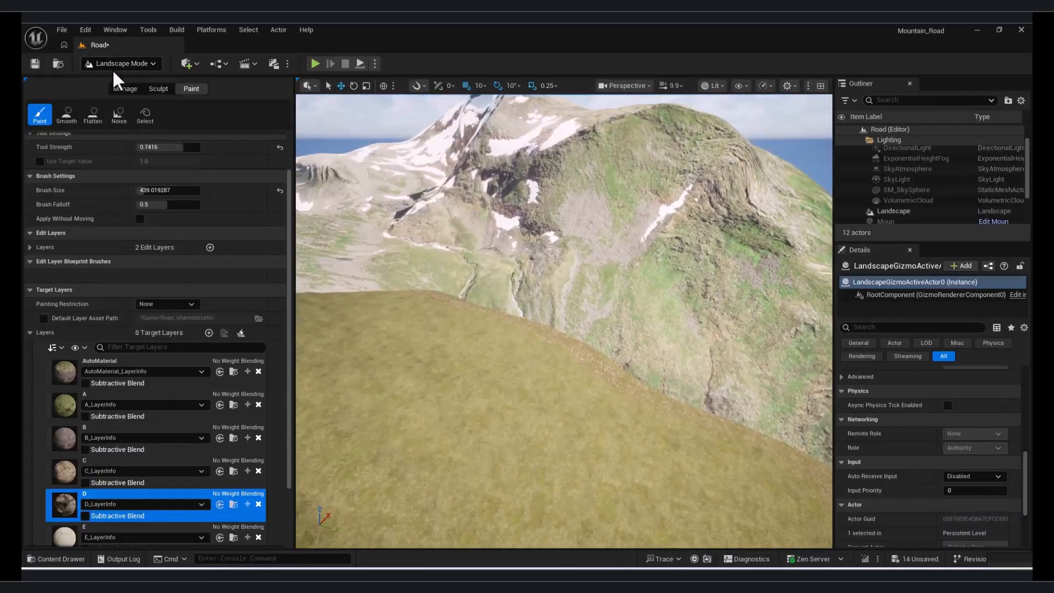
Return to Selection mode, then reopen Landscape mode and activate the Splines tool among the Manage tools
left_click(112, 67)
left_click(121, 82)
left_click(127, 62)
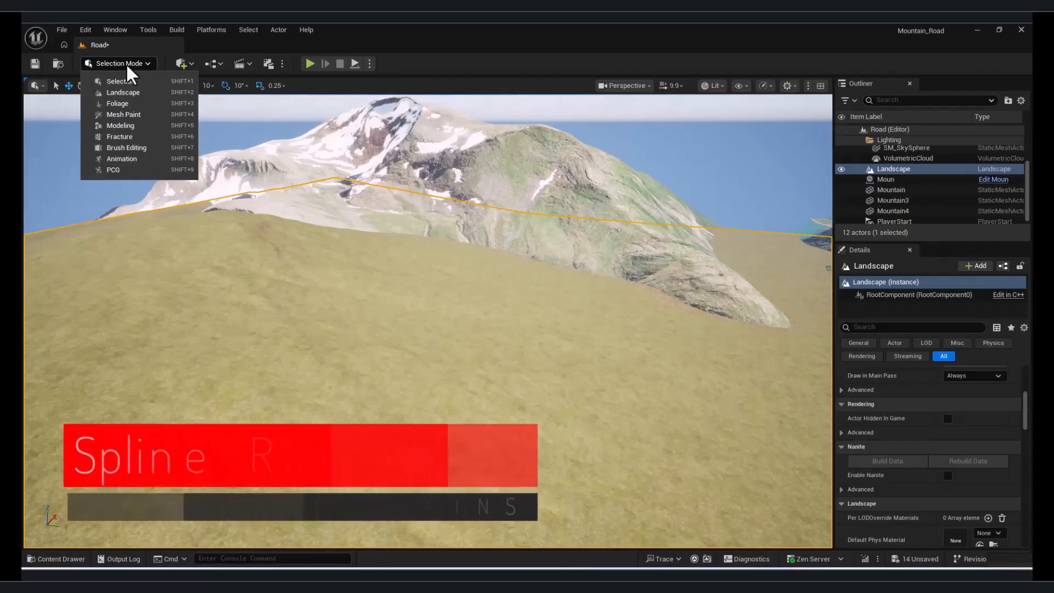
left_click(123, 92)
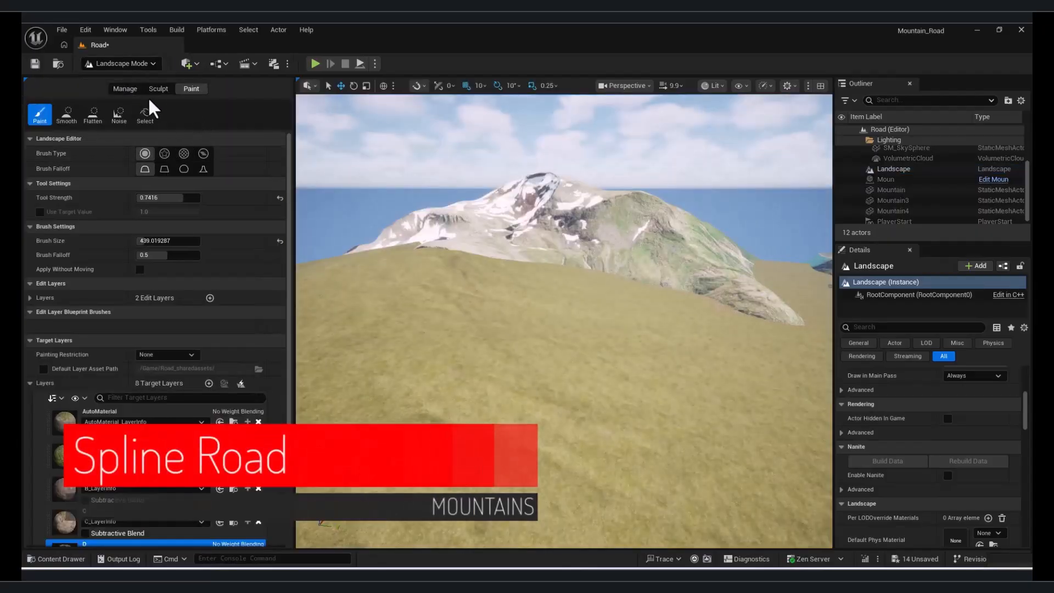
left_click(126, 89)
left_click(221, 116)
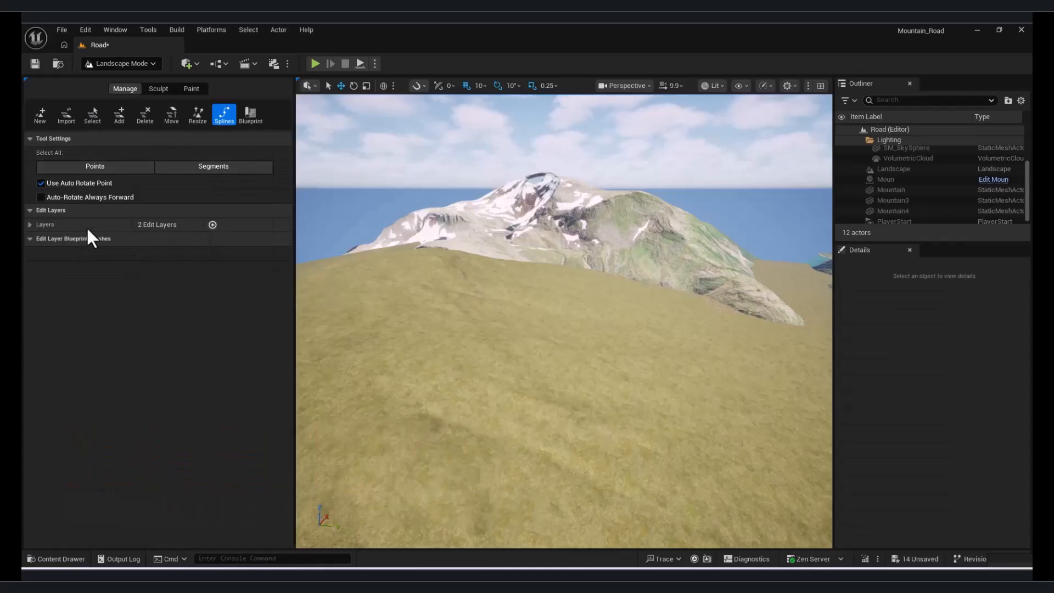
Add a Landscape Edit Layer Splines edit layer and expand the list of edit layers
left_click(211, 224)
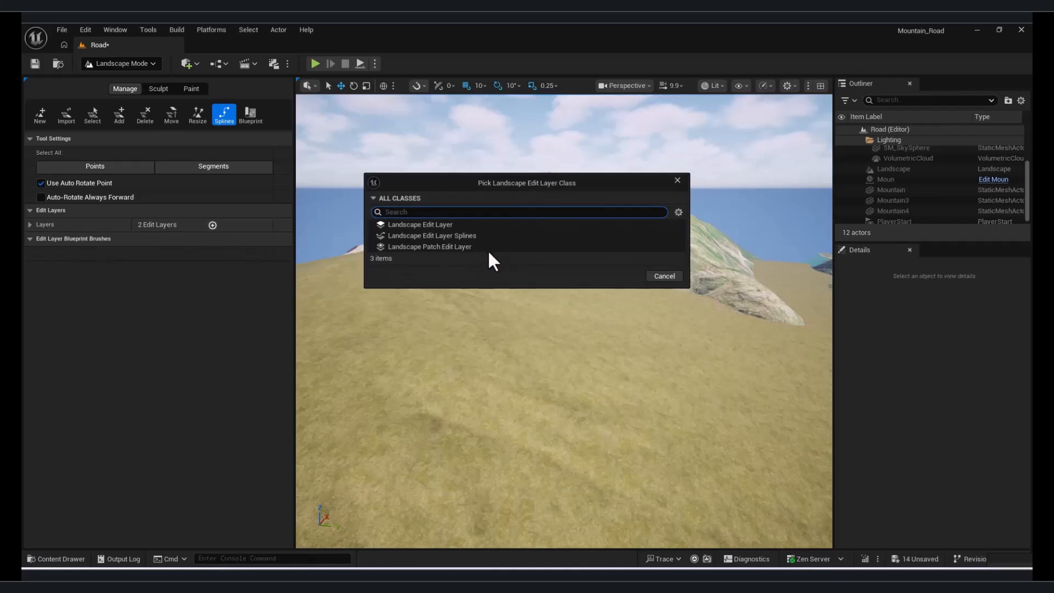
left_click(466, 236)
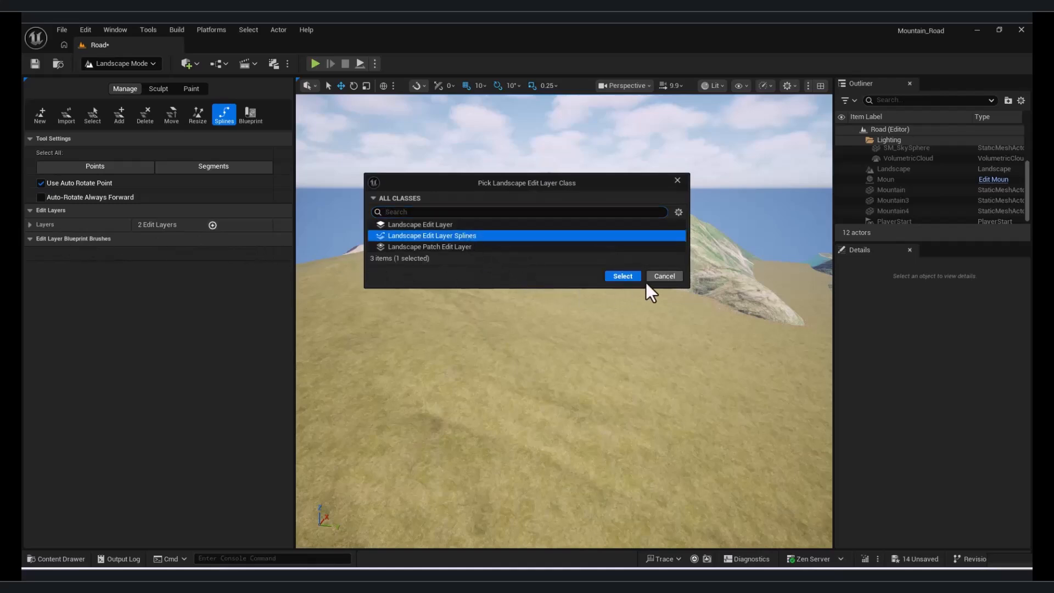
left_click(622, 275)
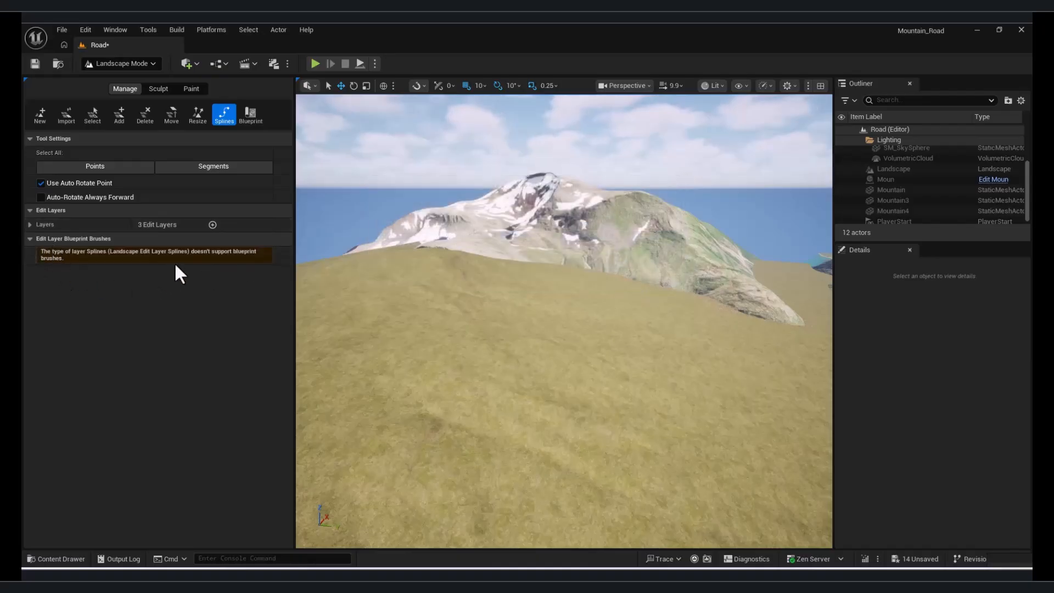
left_click(30, 224)
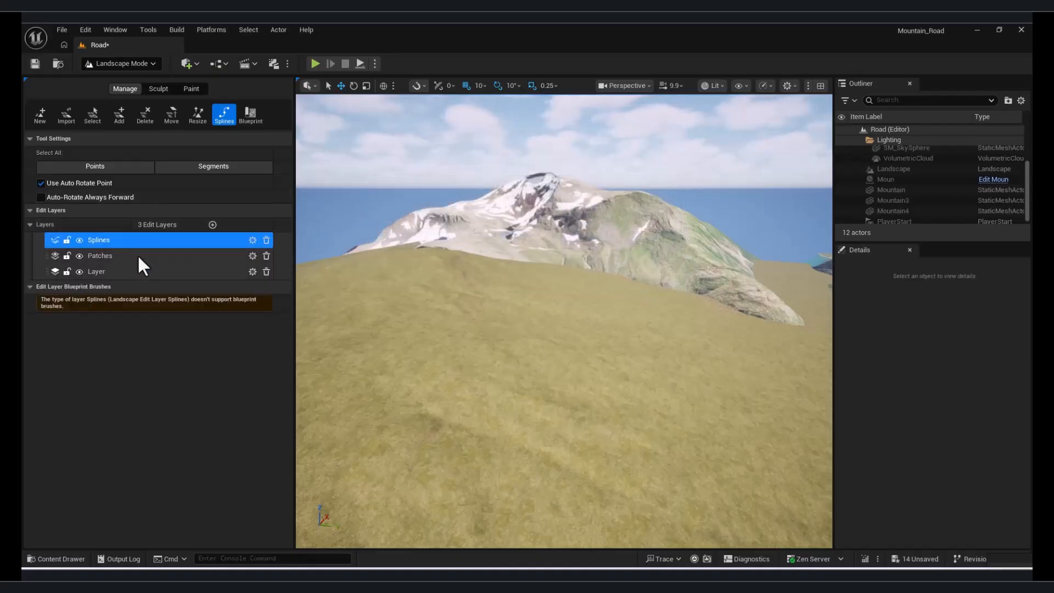
Enlarge the winding-road reference picture, place it beside the hillside and frame the slope for the road
mouse_move(694, 498)
right_mouse_down()
mouse_move(615, 494)
mouse_move(695, 498)
right_mouse_up()
left_click_drag(1028, 564, 843, 318)
right_click_drag(558, 353, 410, 308)
left_click_drag(970, 466, 932, 339)
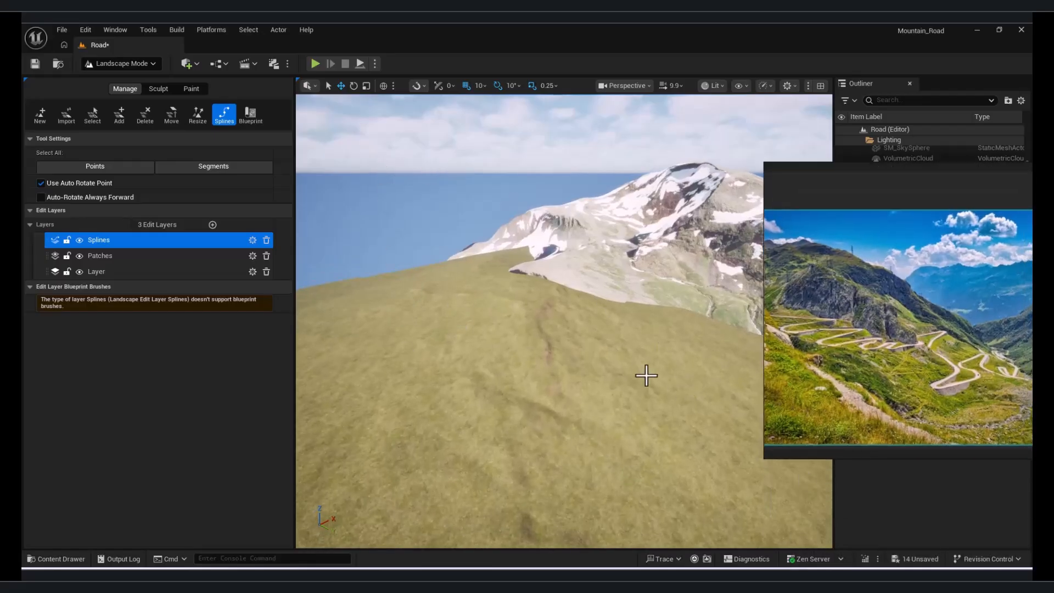
mouse_move(518, 301)
right_mouse_down()
mouse_move(493, 323)
mouse_move(518, 301)
right_mouse_up()
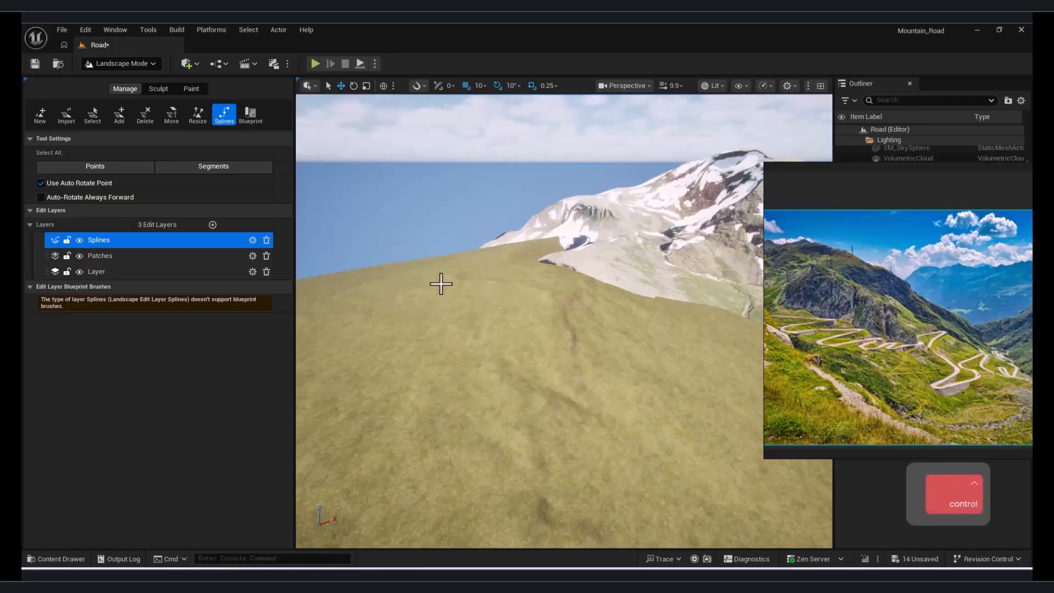
Place the first landscape spline control points to draw a road segment across the upper hillside
left_click(459, 295, "ctrl")
key("w")
right_click_drag(522, 338, 596, 332)
left_click(582, 326, "ctrl")
key("s")
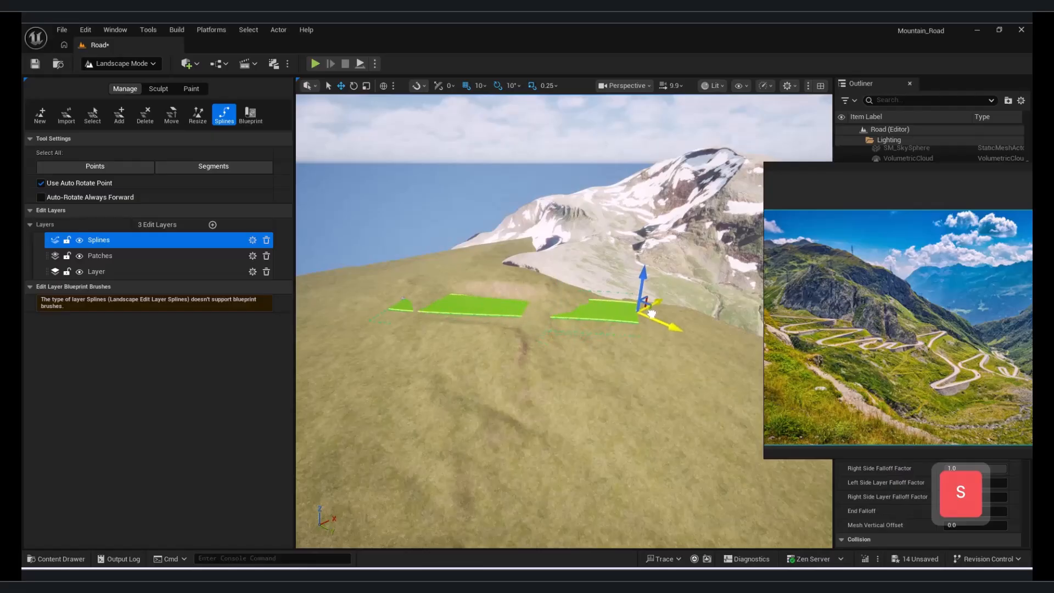
Try to bend the road spline down the slope with another control point, and undo the addition
key("w")
right_click_drag(600, 319, 574, 317)
key("e")
key("d")
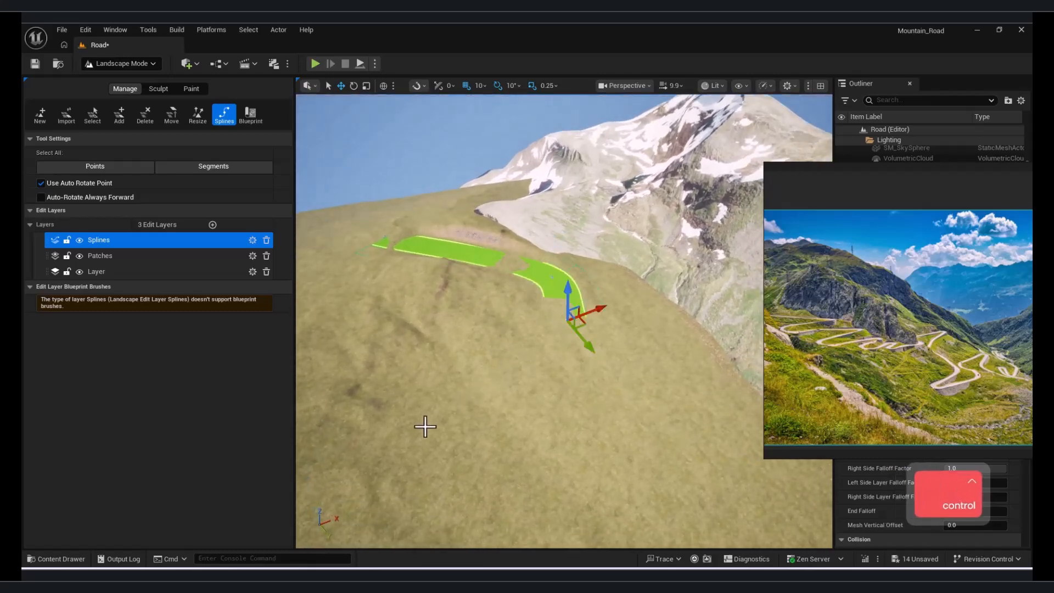
left_click(427, 427, "ctrl")
key("a")
right_click_drag(530, 416, 561, 384)
key("s")
key("d")
key("w")
key("a")
key("w")
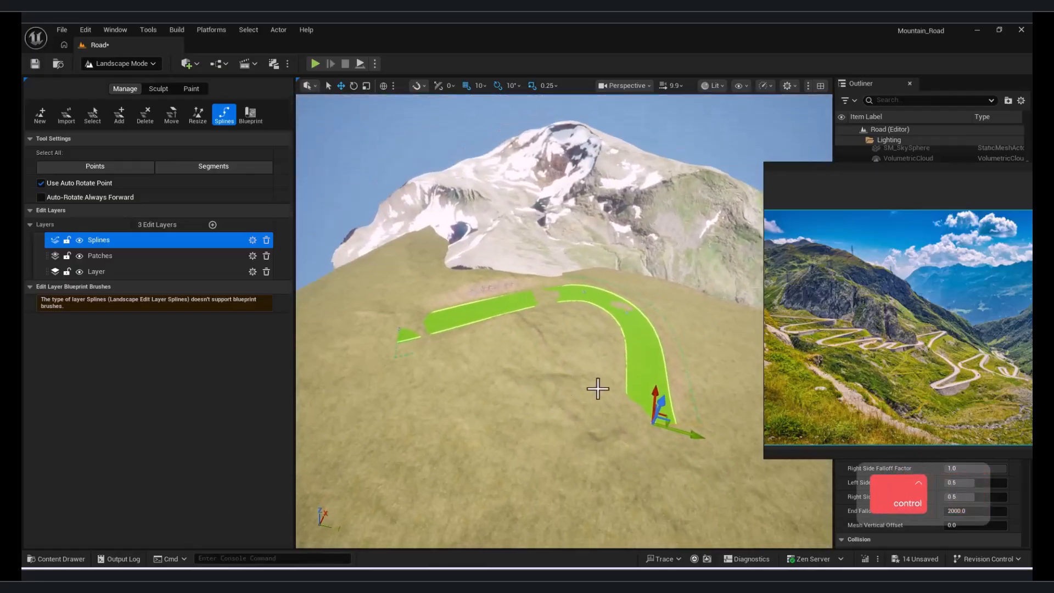
key("ctrl+z")
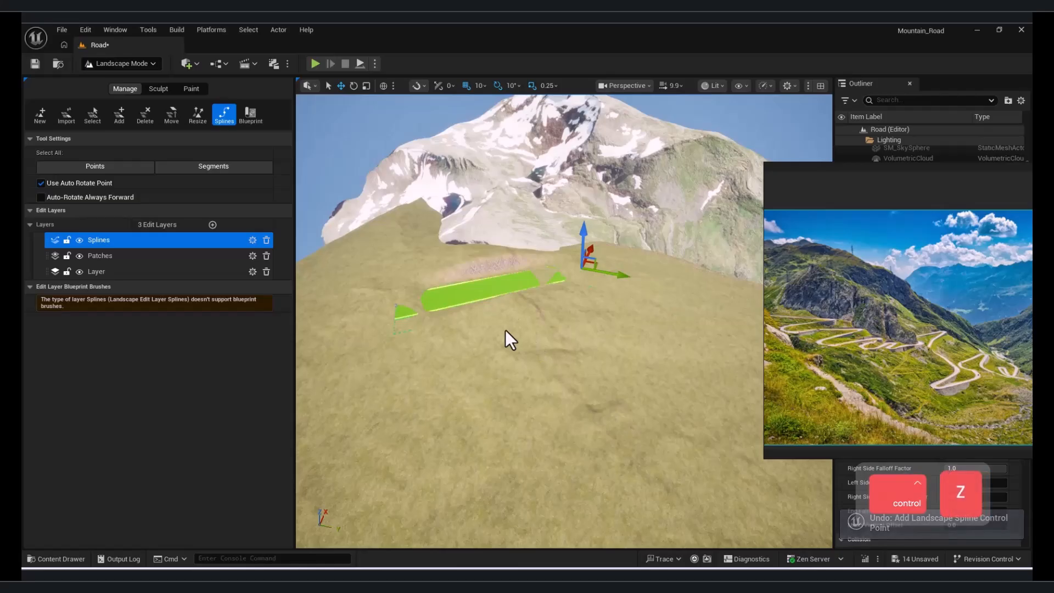
Select the end control point of the road segment and reposition it so the segment lies above the terrain
key("a")
right_click_drag(459, 321, 697, 372)
key("w")
key("s")
key("a")
key("w")
key("d")
key("q")
left_click(677, 301)
key("e")
right_click_drag(677, 302, 645, 300)
key("s")
left_click_drag(629, 393, 608, 364)
right_click_drag(590, 335, 628, 336)
key("a")
key("w")
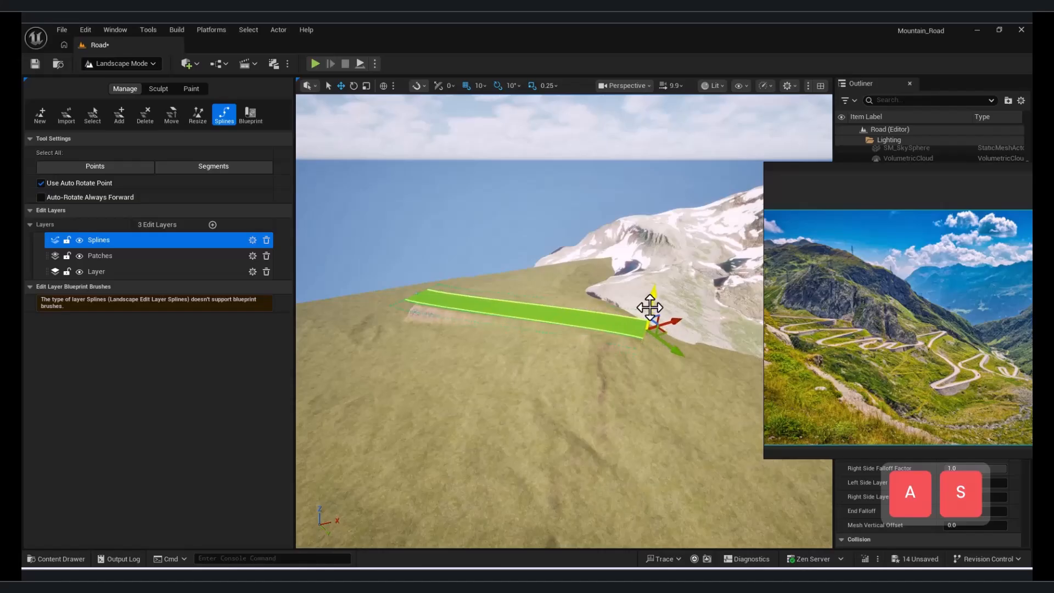
Add control points just below the segment's end to start a hairpin bend in the road
key("d")
right_click_drag(644, 352, 621, 366)
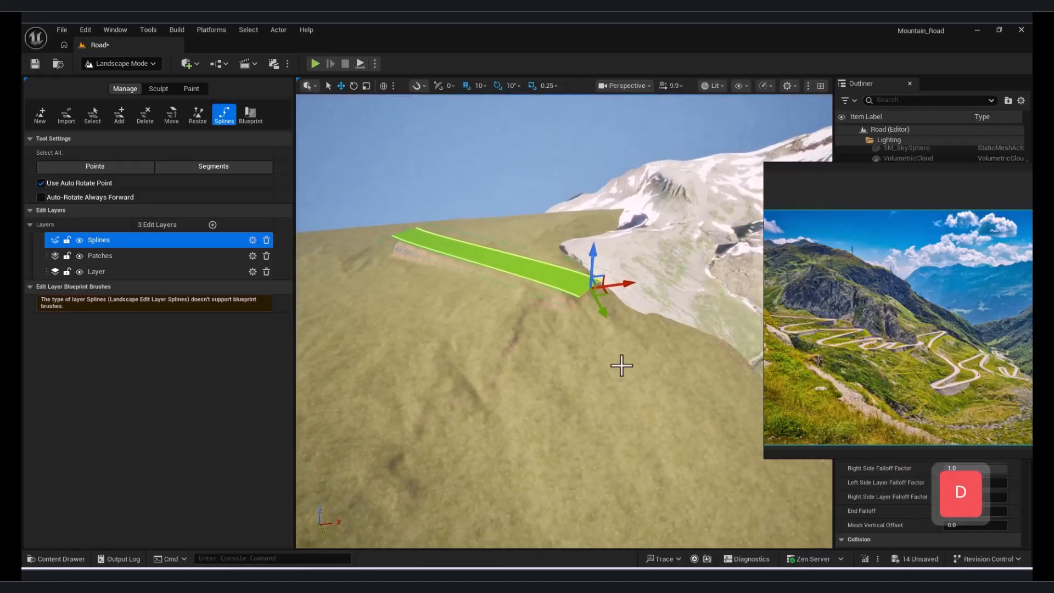
left_click(582, 318, "ctrl")
key("ctrl")
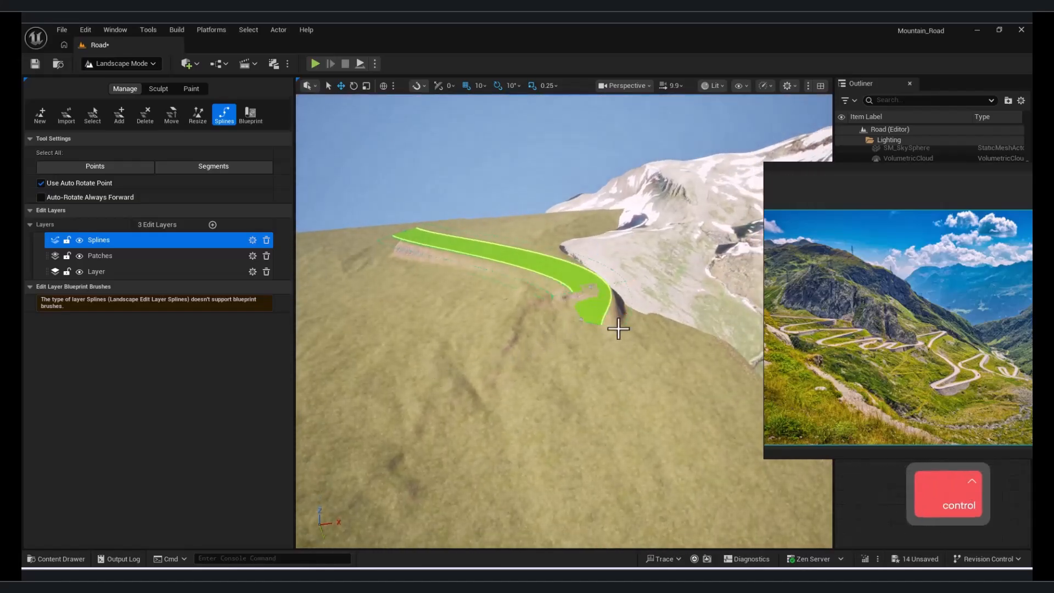
left_click(583, 322, "ctrl")
Extend the road spline back across the slope with more control points and curve it into a second bend
left_click(439, 365, "ctrl")
key("a")
right_click_drag(496, 367, 514, 328)
key("w")
key("s")
key("w")
key("s")
left_click(512, 329, "ctrl")
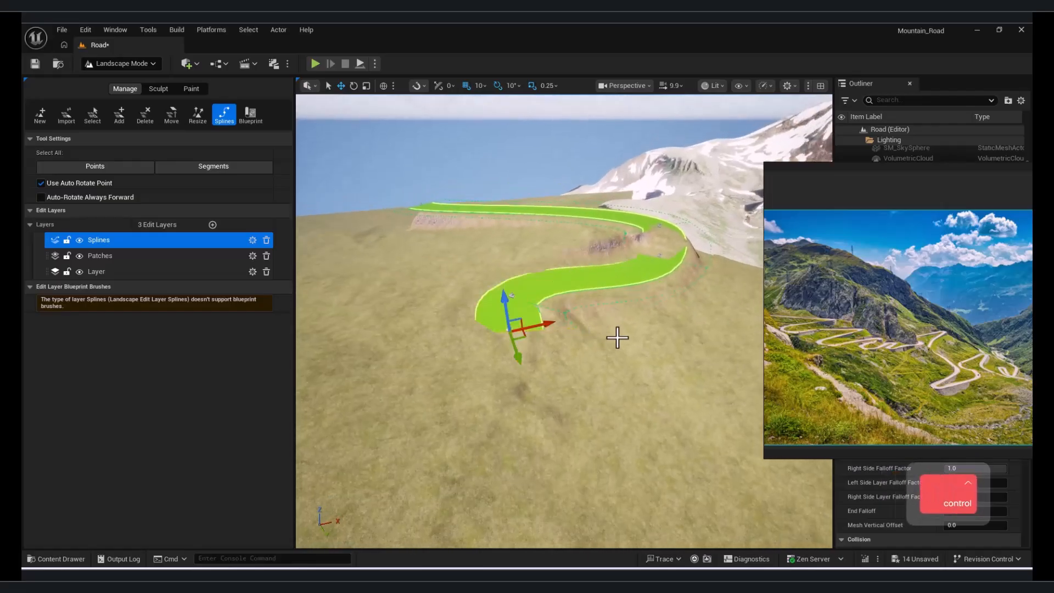
Extend the road spline with control points around the second bend and back across the lower slope
right_click_drag(647, 349, 601, 296)
left_click(682, 343, "ctrl")
key("w")
key("d")
key("d")
key("a")
key("w")
key("e")
key("s")
key("a")
Undo the last spline changes and delete the surplus control point in the hairpin bend
left_click(559, 231)
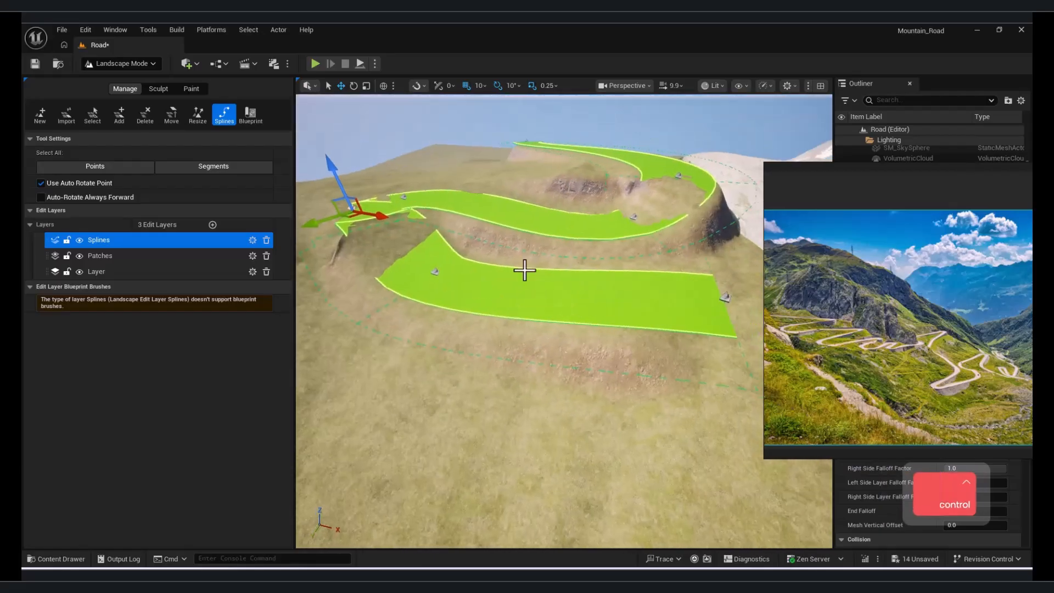
key("ctrl+z")
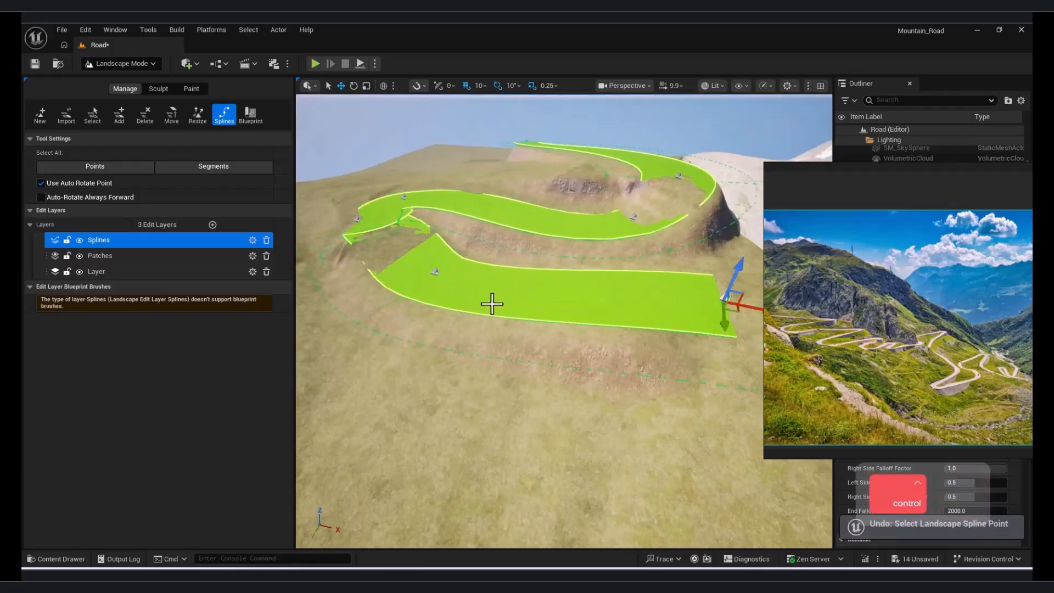
key("ctrl+z")
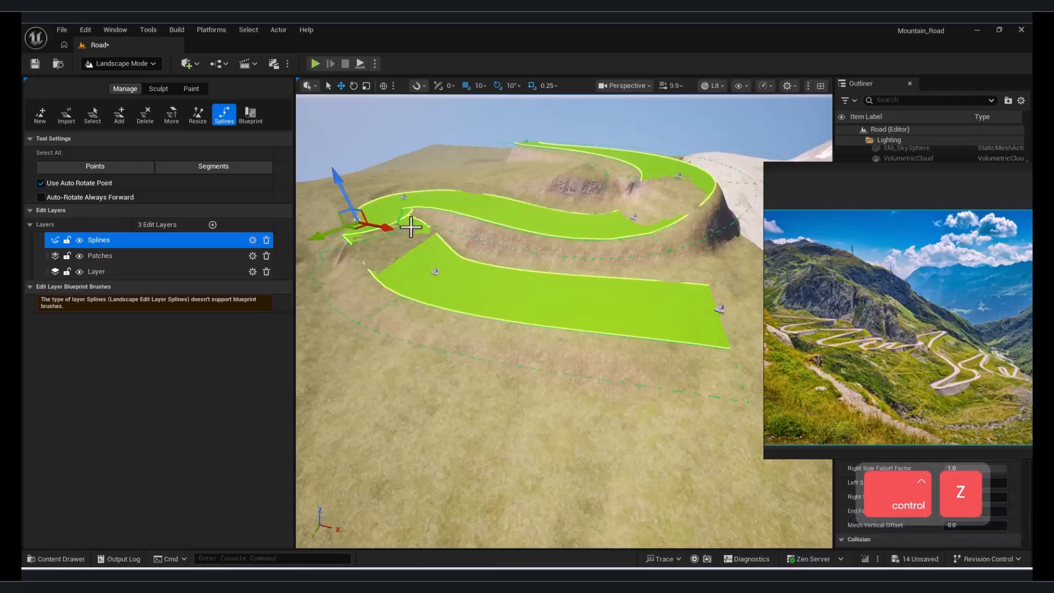
key("Delete")
left_click(535, 316)
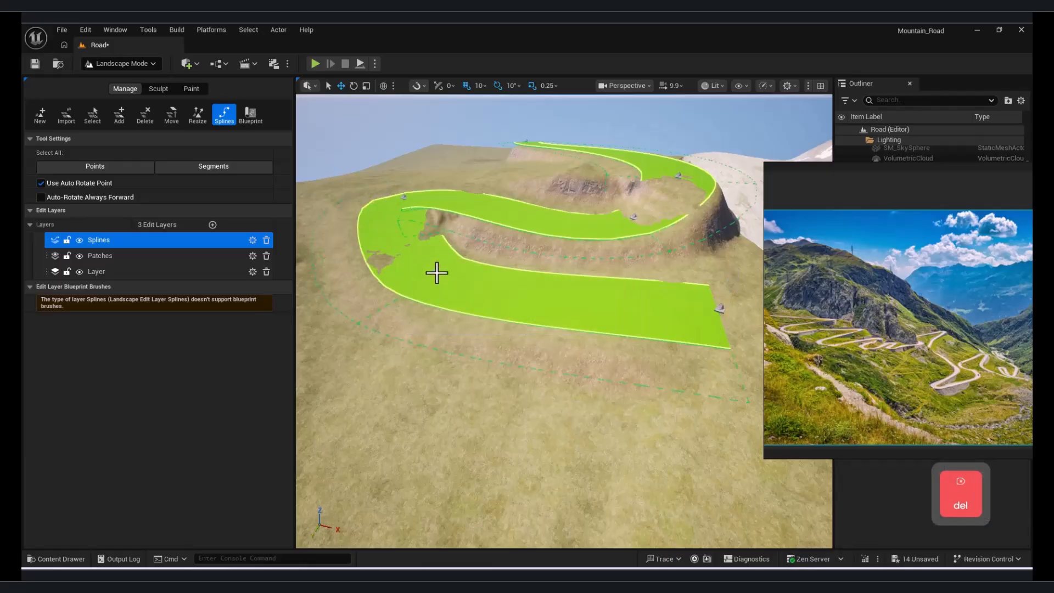
Reposition the control point at the start of the road's lower leg to smooth the hairpin bend
left_click(435, 275)
left_click_drag(463, 279, 397, 269)
right_click_drag(397, 268, 397, 258)
key("a")
left_click_drag(483, 287, 490, 274)
right_click_drag(490, 273, 615, 277)
key("s")
key("a")
left_click(603, 238)
Move the hairpin's upper and lower control points to give the bend a rounder curve
left_click(413, 314)
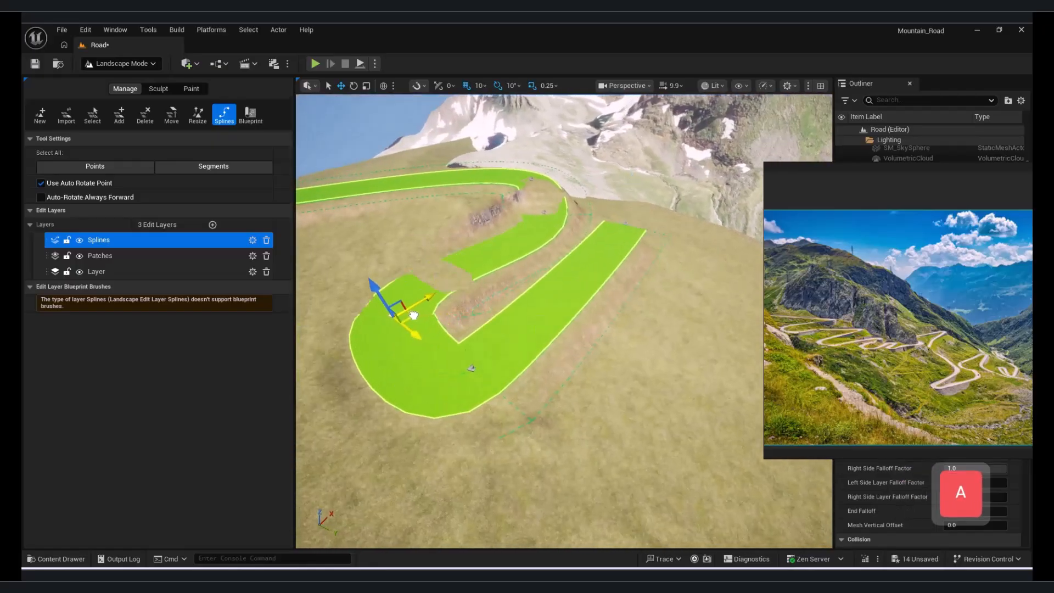
left_click(453, 367)
left_click_drag(416, 381, 435, 434)
right_click_drag(436, 434, 404, 423)
key("a")
key("w")
left_click_drag(420, 332, 405, 346)
Extend the road's lower leg with control points that turn its far end downhill into a new bend
right_click_drag(426, 428, 426, 373)
key("s")
key("d")
left_click(621, 289)
left_click_drag(665, 311, 684, 321)
left_click(650, 337, "ctrl")
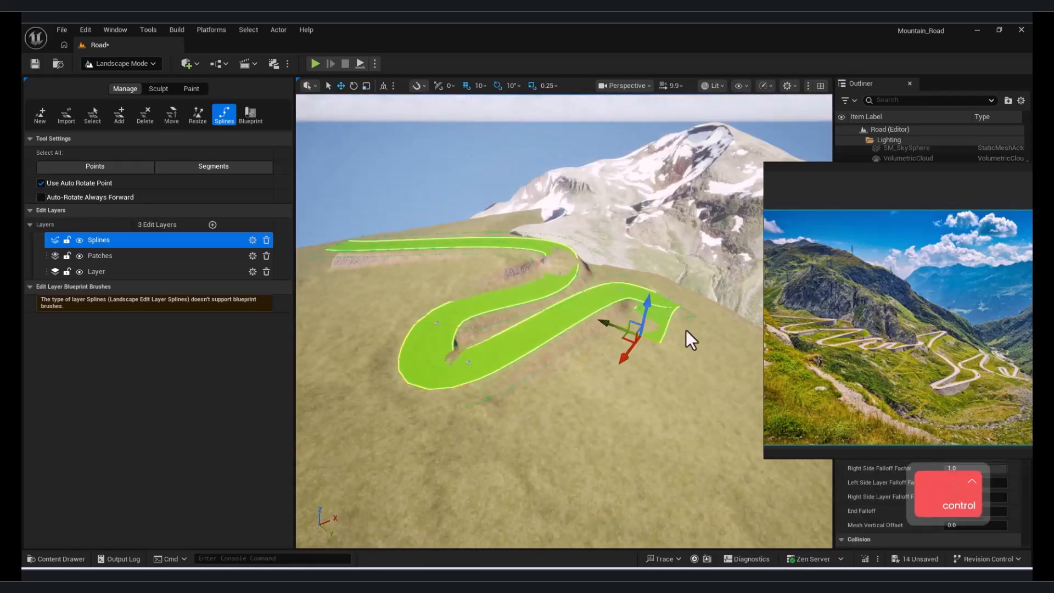
right_click_drag(666, 337, 659, 330)
key("w")
key("d")
left_click(660, 302)
key("s")
Try to reshape the new bend with the spline segment's tangents, and undo the changes
left_click_drag(660, 301, 577, 283)
left_click(531, 271)
key("ctrl+z")
key("ctrl+z")
left_click(571, 321)
key("s")
right_click_drag(696, 245, 648, 264)
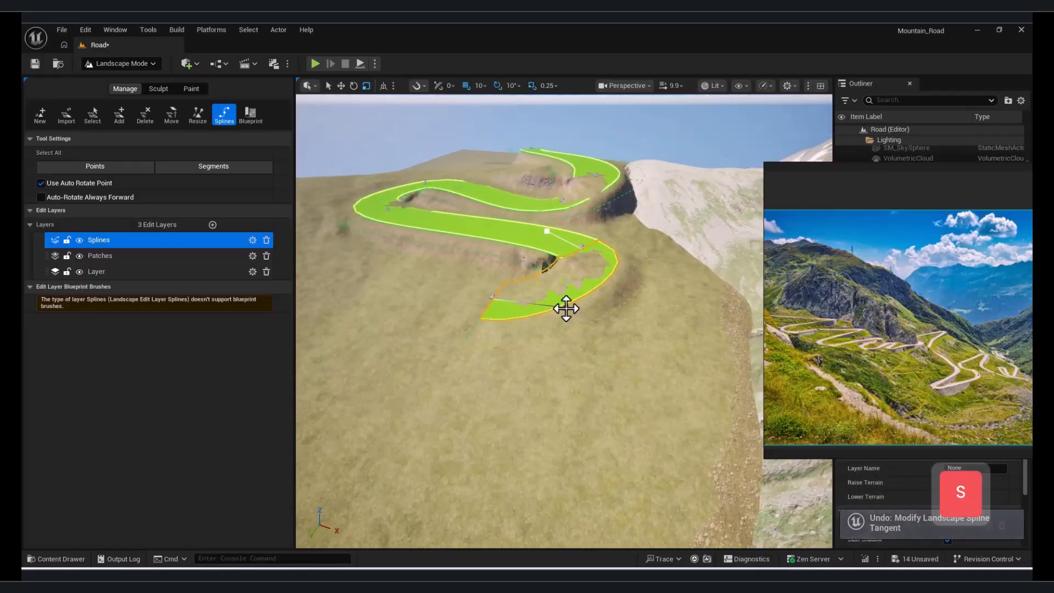
left_click_drag(565, 309, 588, 292)
key("ctrl+z")
Select the control points of the newest bend and reposition them so the road swings wider toward the cliff
left_click(584, 251)
left_click_drag(585, 251, 631, 267)
left_click(493, 297, "ctrl")
left_click(565, 296)
left_click_drag(549, 218, 626, 254)
left_click_drag(868, 142, 692, 307)
right_click_drag(692, 308, 623, 290)
key("a")
key("w")
left_click(616, 265)
key("s")
left_click_drag(623, 290, 574, 287)
right_click_drag(574, 287, 549, 325)
Try deleting a control point of the newest bend, and undo the deletion
key("Delete")
left_click(535, 318)
key("s")
key("w")
left_click_drag(549, 311, 539, 302)
key("ctrl+z")
key("ctrl+z")
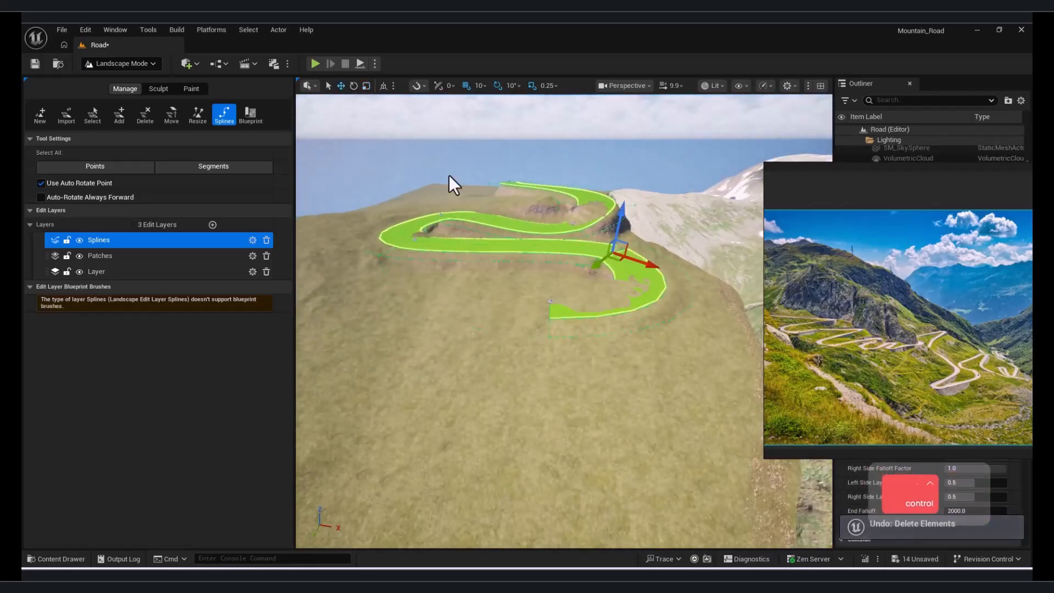
Rotate the newest bend's control point about 70 degrees and reposition it to direct the curve downhill
key("e")
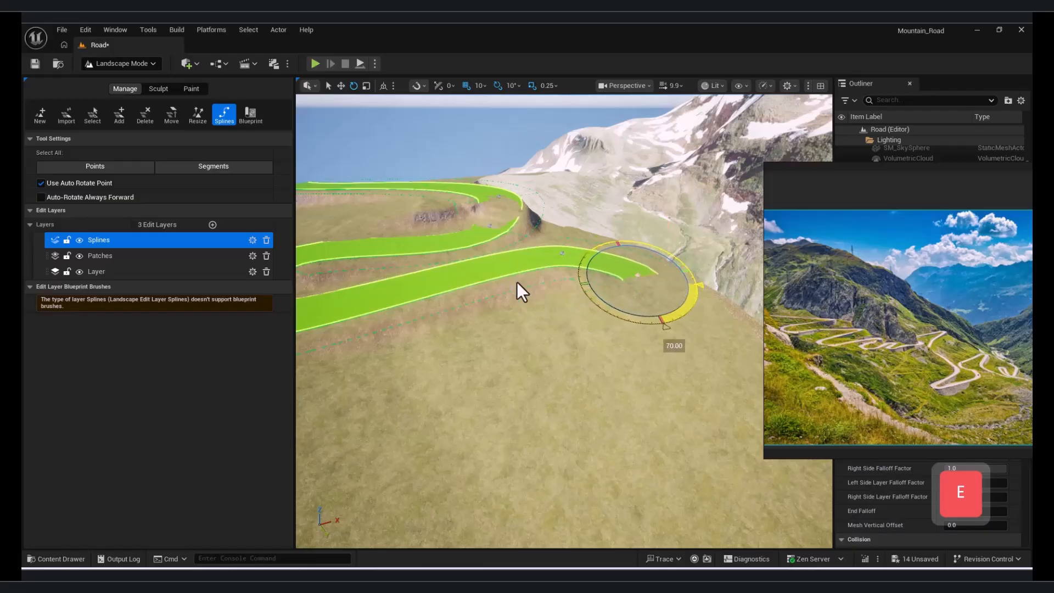
right_click_drag(516, 282, 582, 323)
key("d")
key("s")
left_click_drag(641, 320, 610, 357)
right_click_drag(610, 357, 570, 351)
Add control points below the bend to carry the road back across the slope into the next hairpin
left_click(562, 322, "ctrl")
key("w")
key("q")
key("s")
left_click(486, 353, "ctrl")
right_click_drag(486, 353, 475, 345)
left_click(475, 344, "ctrl")
Rotate the hairpin's control point and extend the road across the slope with another turn at its end
key("e")
left_click_drag(613, 297, 615, 297)
mouse_move(615, 297)
right_mouse_down()
mouse_move(635, 290)
mouse_move(582, 324)
mouse_move(647, 306)
mouse_move(635, 295)
right_mouse_up()
left_click(636, 290, "ctrl")
key("a")
key("w")
left_click(636, 295, "ctrl")
key("e")
left_click_drag(632, 338, 574, 327)
Raise the control point at the turn slightly and extend the road with another point across the slope
right_click_drag(594, 321, 591, 244)
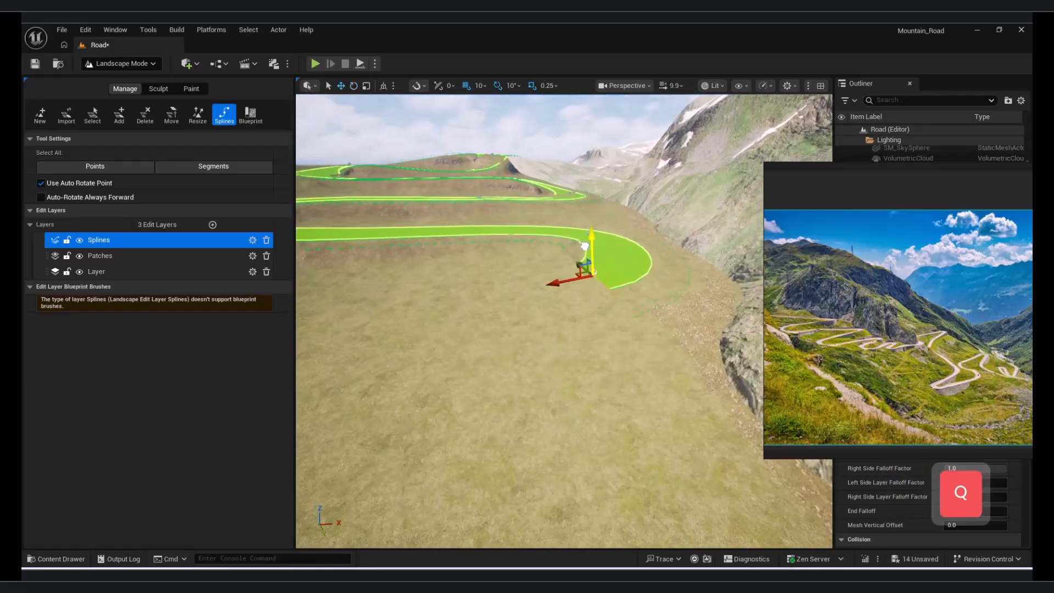
left_click_drag(591, 245, 591, 236)
right_click_drag(591, 237, 590, 307)
left_click(419, 344, "ctrl")
right_click_drag(419, 343, 464, 335)
key("e")
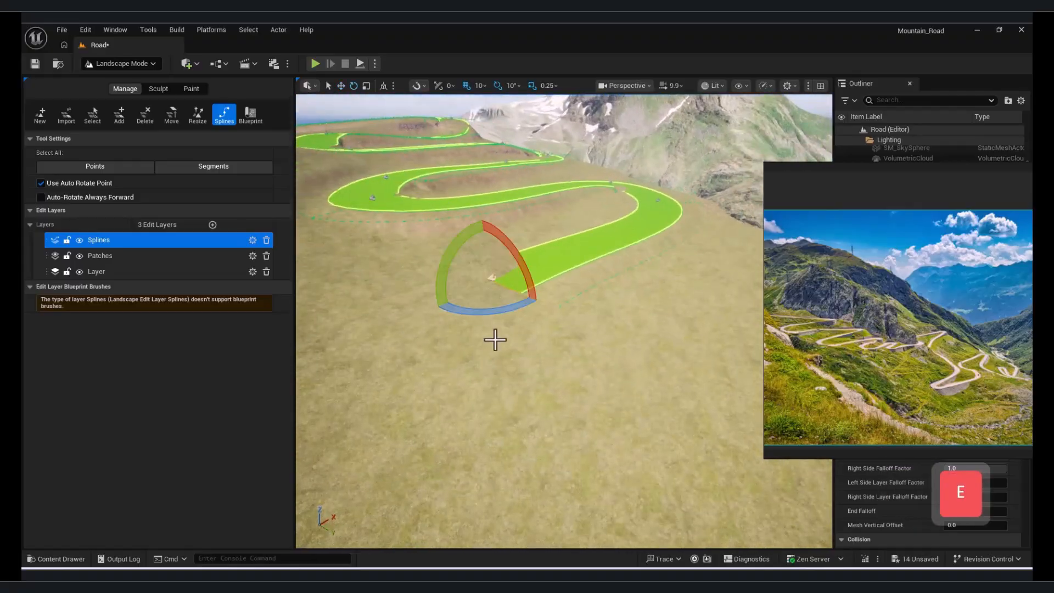
Add more control points farther down the slope and rotate and reposition them to form the next bend
left_click(495, 343, "ctrl")
right_click_drag(573, 387, 571, 362)
key("e")
left_click_drag(532, 376, 628, 349)
left_click_drag(565, 342, 541, 344)
right_click_drag(541, 344, 519, 368)
left_click(637, 316, "ctrl")
mouse_move(637, 316)
right_mouse_down()
mouse_move(696, 313)
mouse_move(631, 335)
mouse_move(665, 313)
mouse_move(708, 343)
mouse_move(637, 302)
right_mouse_up()
Switch to Selection mode to view the road, and return to Landscape mode
left_click(122, 65)
left_click(118, 81)
right_click_drag(439, 308, 494, 324)
left_click(121, 64)
left_click(124, 92)
Select a control point on the winding road and adjust its placement on the slope
left_click(586, 328)
right_click_drag(587, 328, 543, 329)
left_click_drag(329, 415, 325, 418)
right_click_drag(325, 418, 411, 389)
left_click_drag(419, 403, 403, 419)
right_click_drag(402, 419, 543, 406)
Adjust the neighbouring control point of the road spline and undo the last adjustment
key("a")
key("w")
left_click(426, 332)
left_click_drag(430, 371, 446, 370)
key("w")
right_click_drag(445, 370, 527, 373)
left_click_drag(604, 377, 591, 363)
key("ctrl+z")
Select control points along the lower bends and extend the road with another control point
right_click_drag(553, 360, 494, 357)
key("w")
key("a")
left_click(597, 247)
key("e")
right_click_drag(598, 247, 555, 275)
key("d")
key("s")
left_click(608, 237)
key("a")
left_click(566, 324, "ctrl")
right_click_drag(565, 324, 615, 346)
key("w")
Switch to Selection mode and examine the road's starting stretch close up
left_click(681, 392)
right_click_drag(681, 393, 703, 341)
key("d")
key("a")
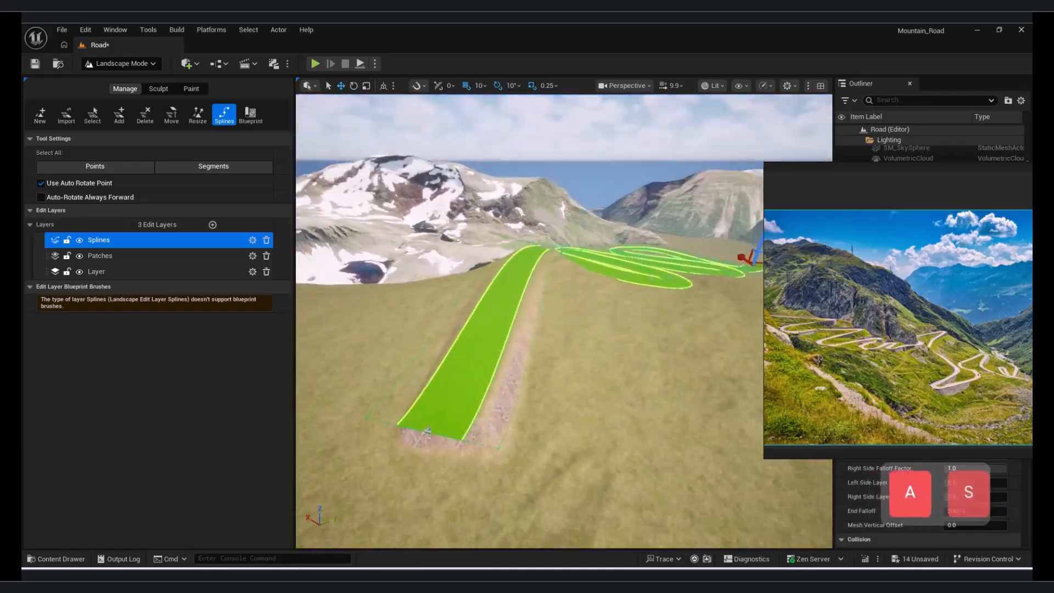
right_click_drag(494, 329, 511, 343)
key("w")
key("a")
left_click(141, 65)
left_click(141, 88)
right_click_drag(418, 335, 418, 365)
key("q")
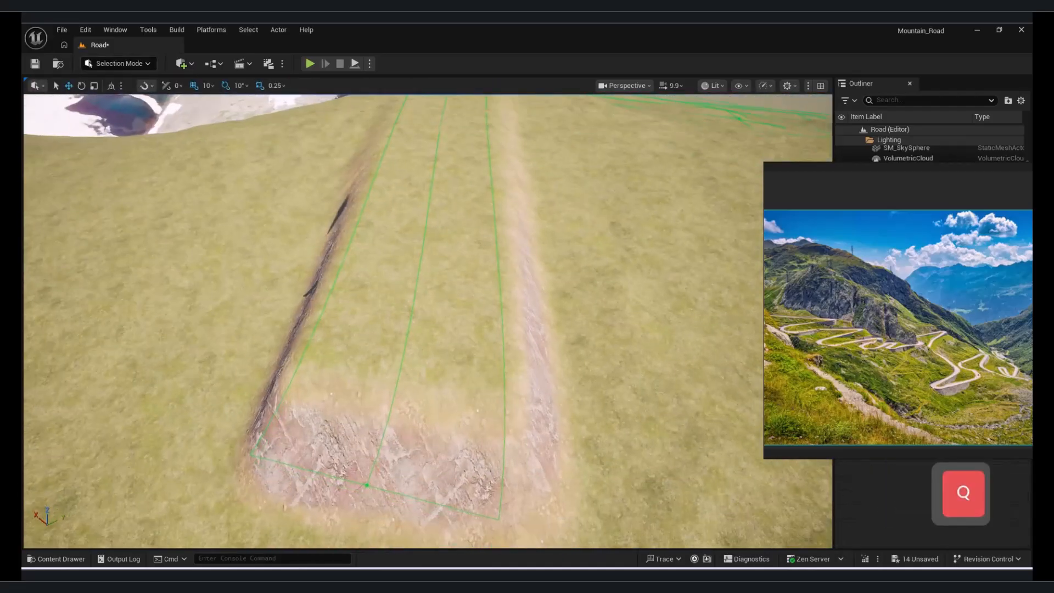
Play the level, run the character across the terrain to judge the scale, and stop the play session
key("alt+p")
key("w")
key("d")
key("a")
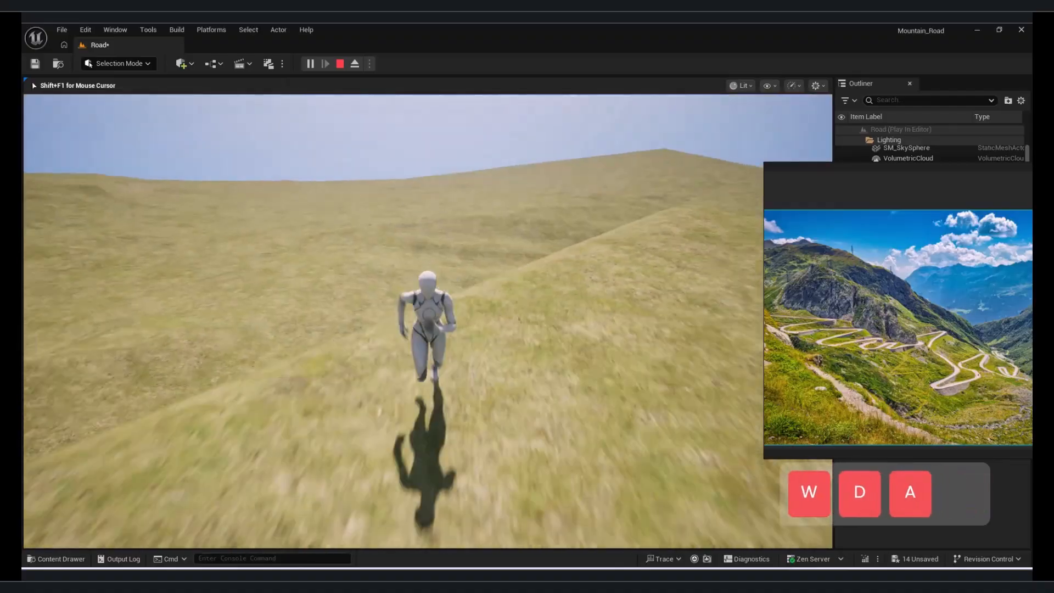
key("s")
key("Escape")
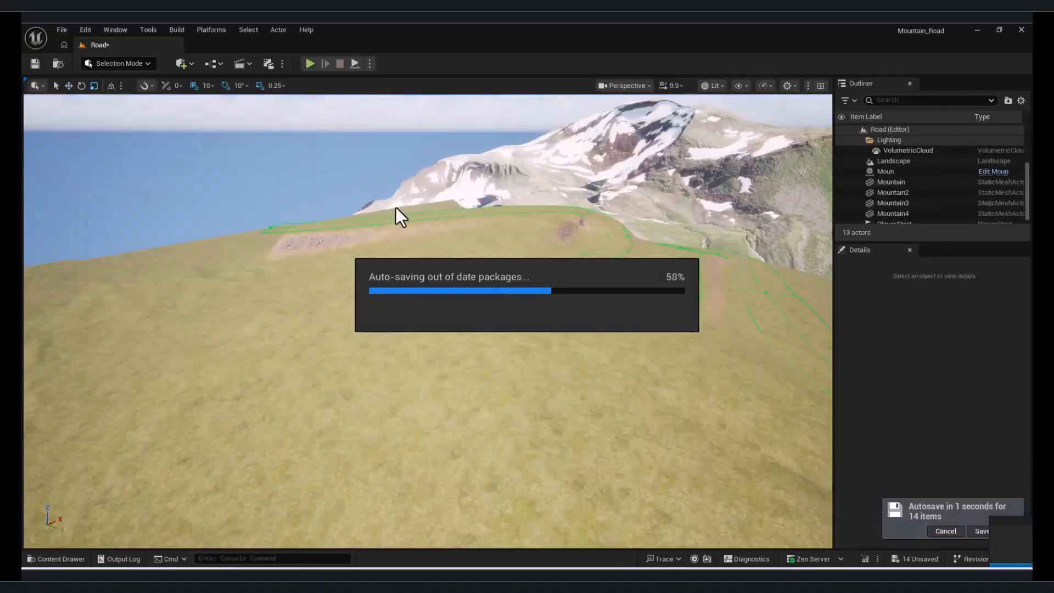
Switch the editor to Modeling mode
right_click_drag(404, 207, 413, 239)
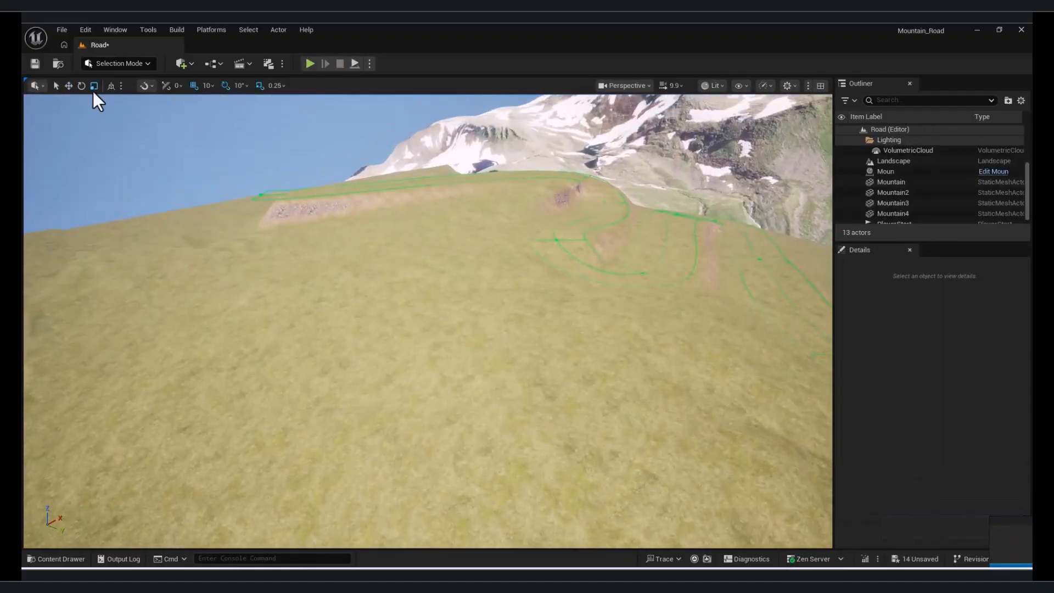
left_click(111, 64)
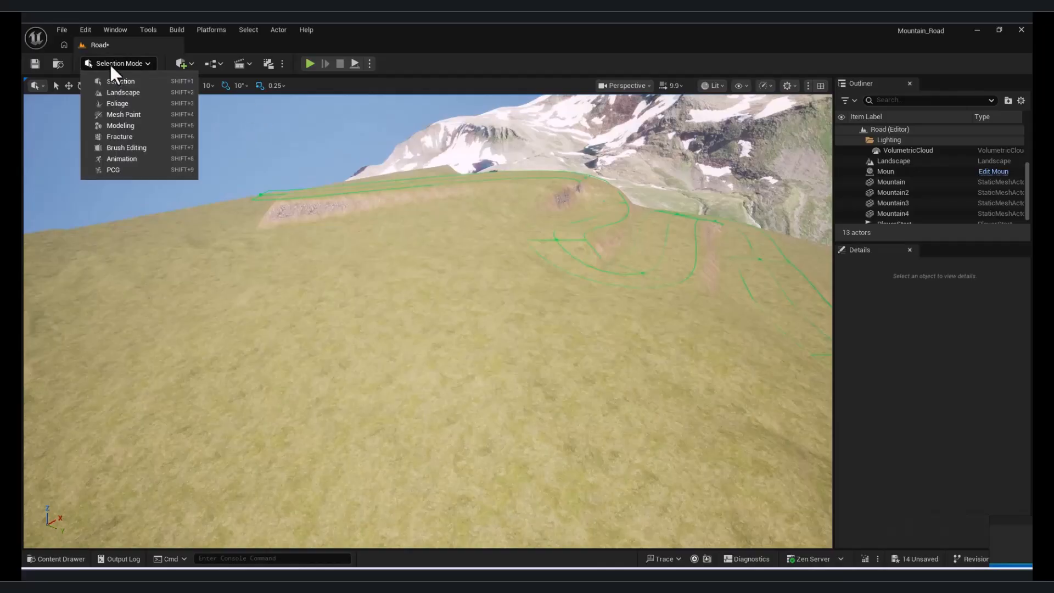
left_click(127, 126)
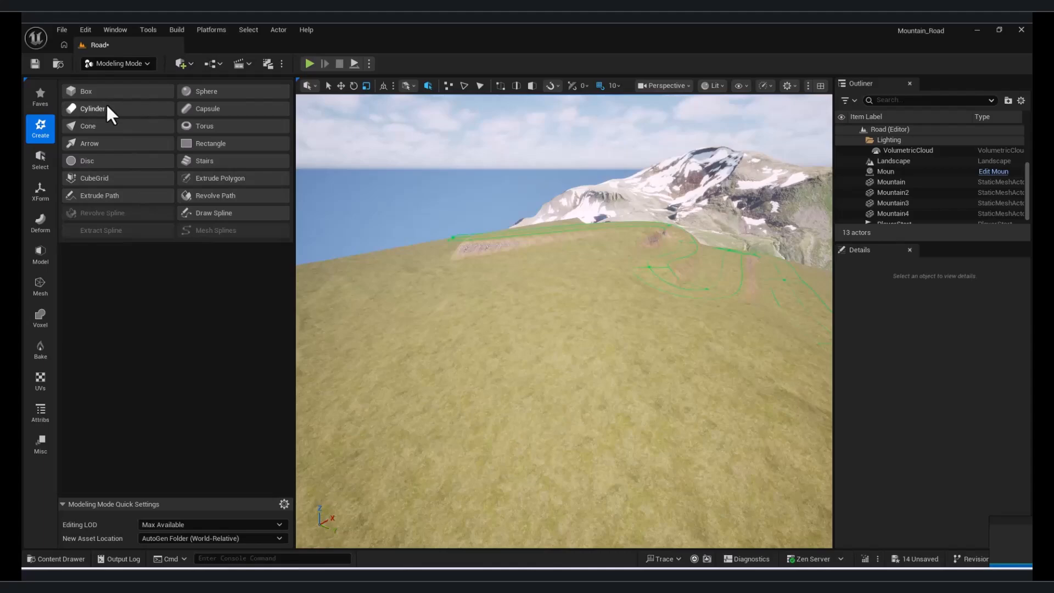
Start a new box primitive with a width and depth of 400 and frame the open grassy slope
left_click(124, 93)
right_click_drag(486, 333, 467, 338)
key("w")
key("e")
right_click_drag(588, 306, 595, 341)
key("a")
right_click_drag(560, 252, 568, 252)
type("d400")
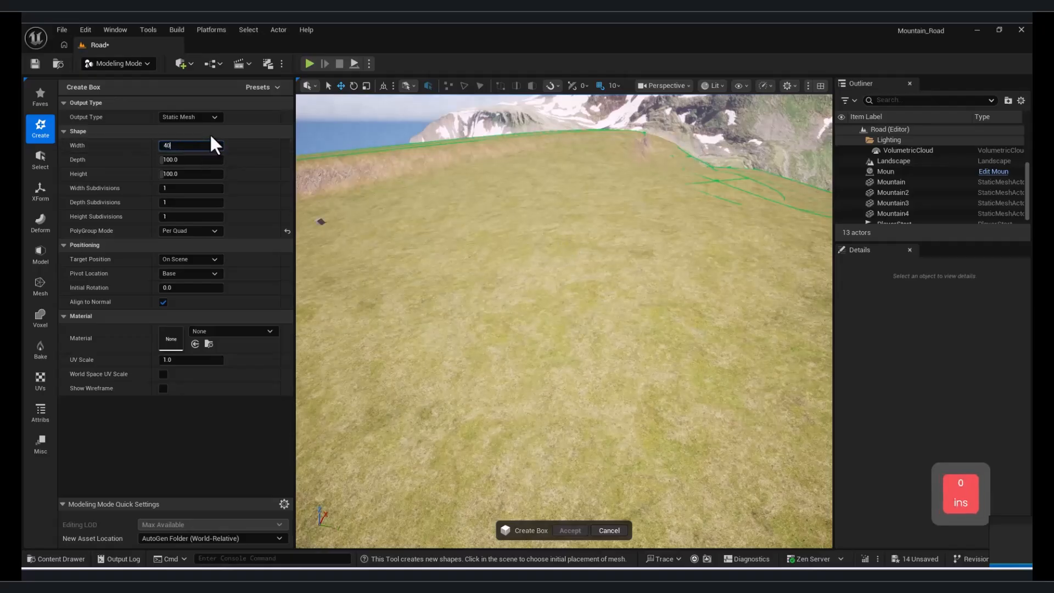
key("Return")
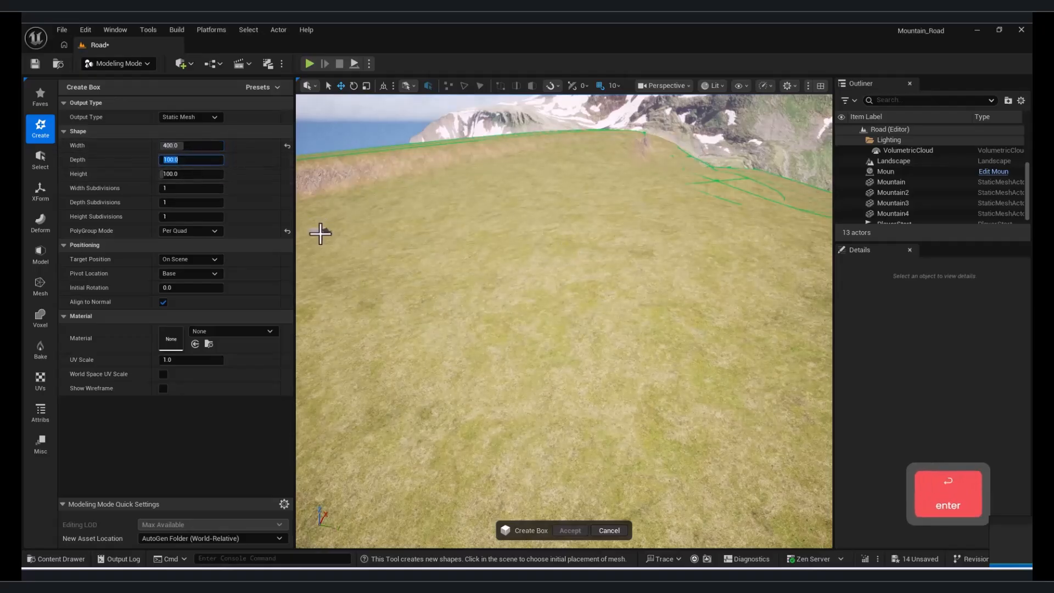
key("a")
right_click_drag(579, 317, 571, 324)
type("d")
Set the box to 500 wide, 500 deep and 3 high, place it on the grassy slope and accept it
type("500")
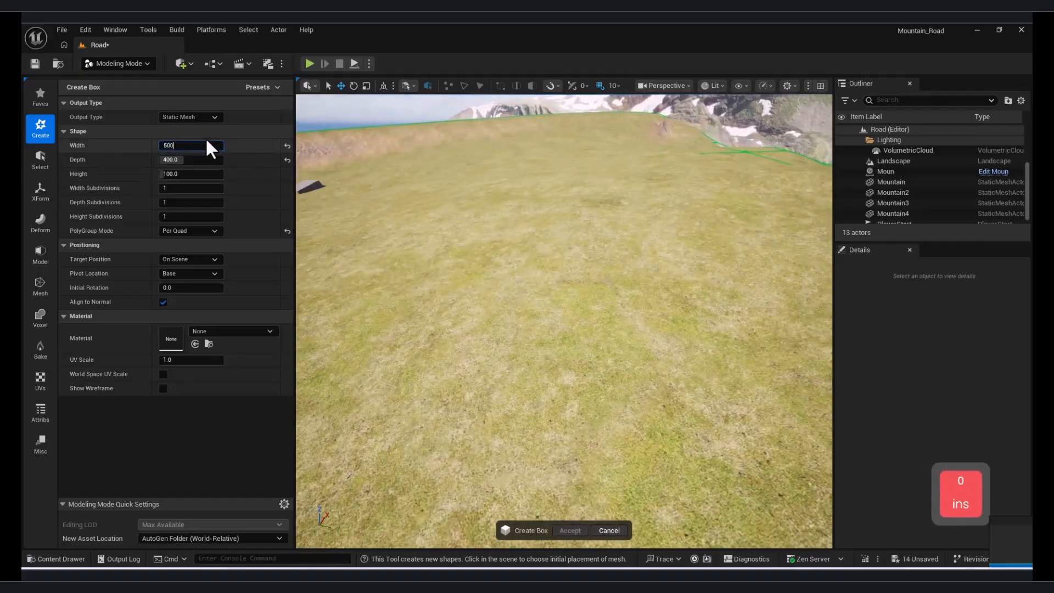
left_click(199, 159)
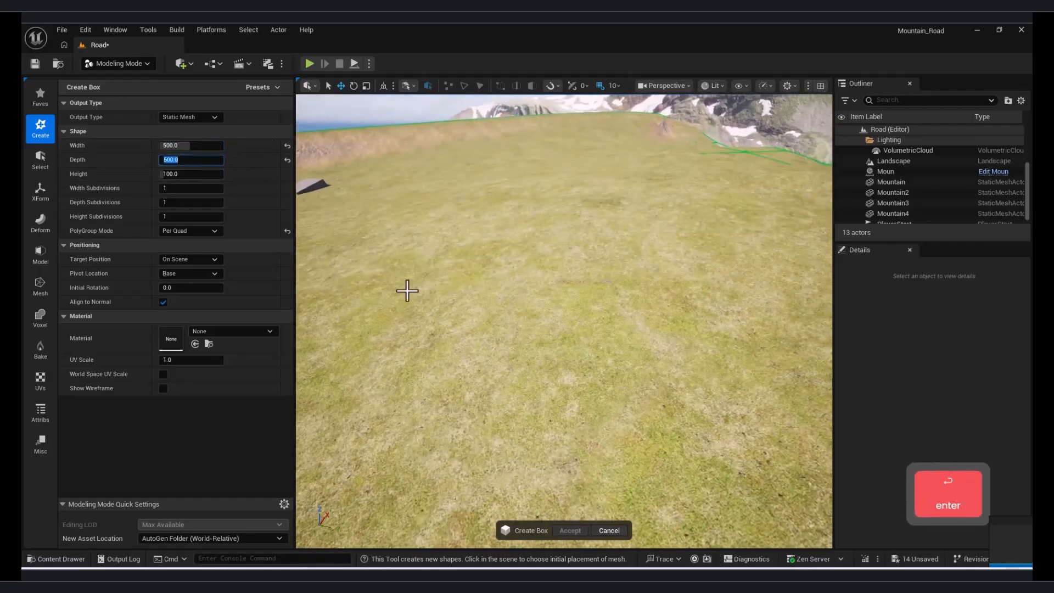
left_click(202, 173)
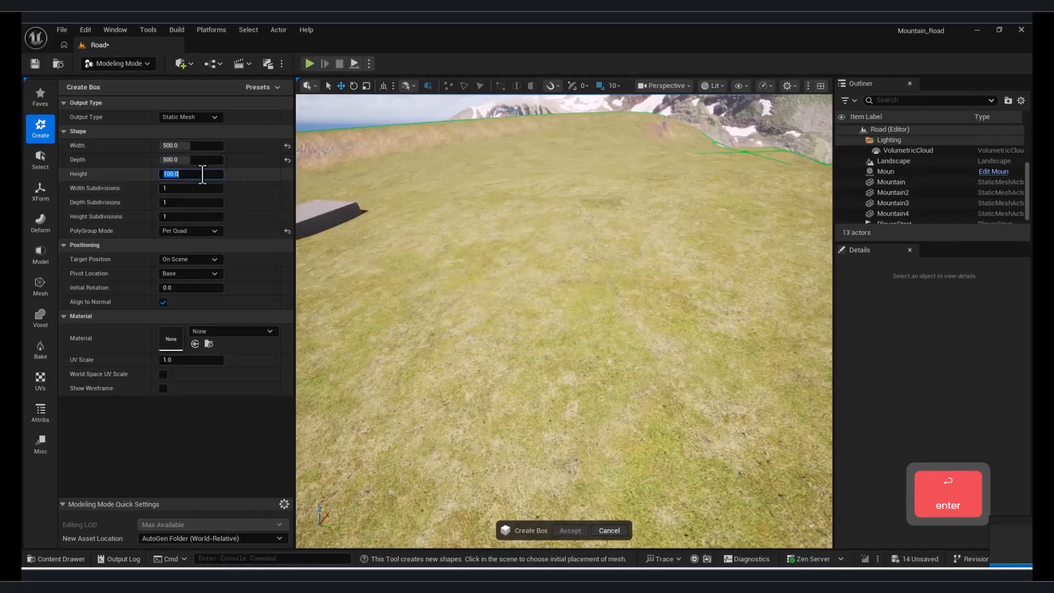
type("2")
key("Return")
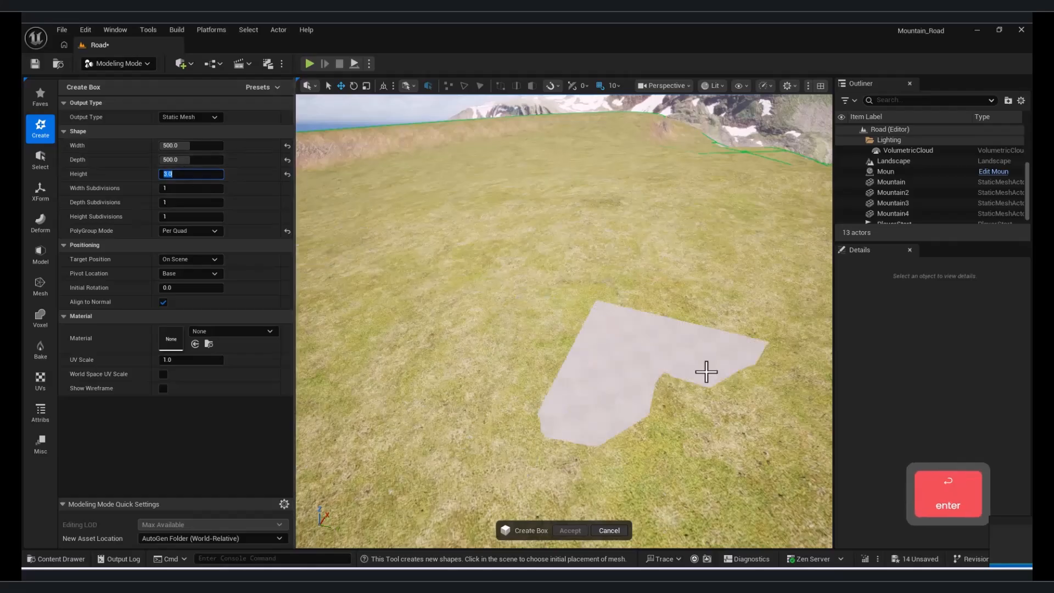
left_click(585, 265)
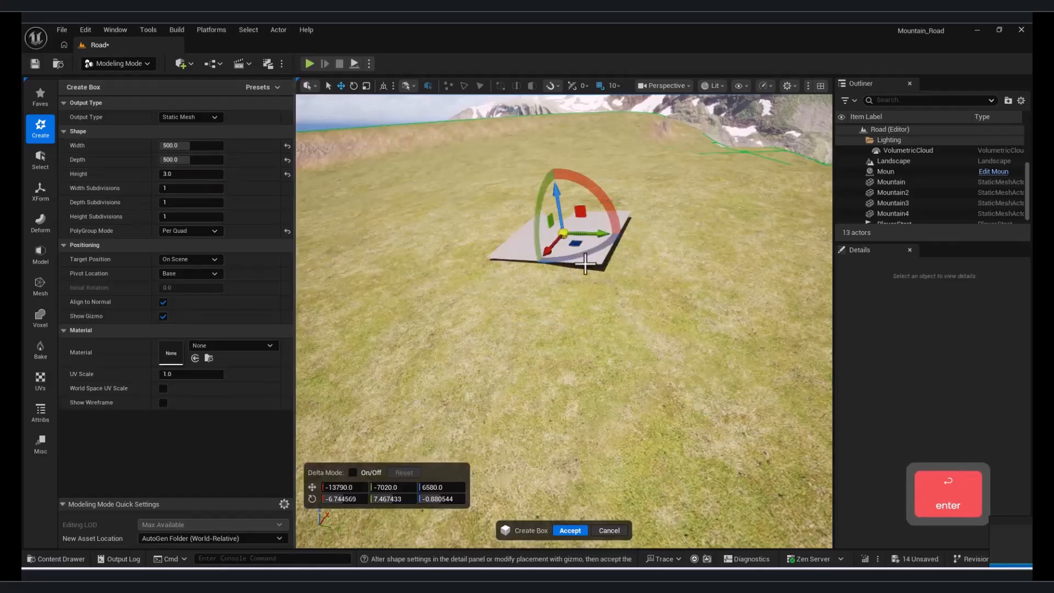
left_click(570, 530)
Switch to Selection mode and locate the new box mesh in the project's _GENERATED folder
left_click(118, 63)
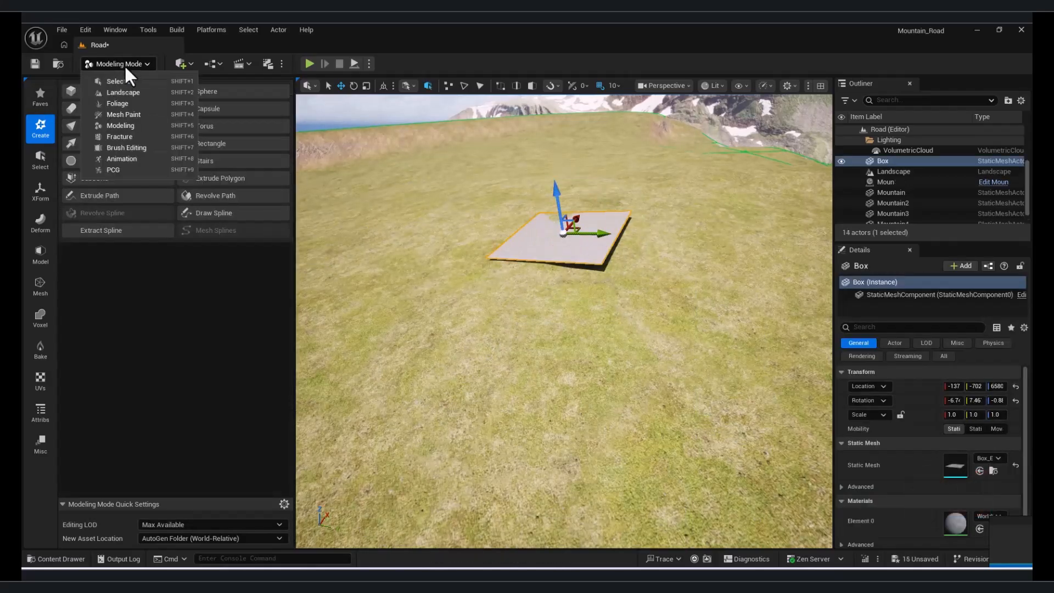
left_click(110, 81)
left_click(61, 559)
left_click(93, 368)
double_click(275, 368)
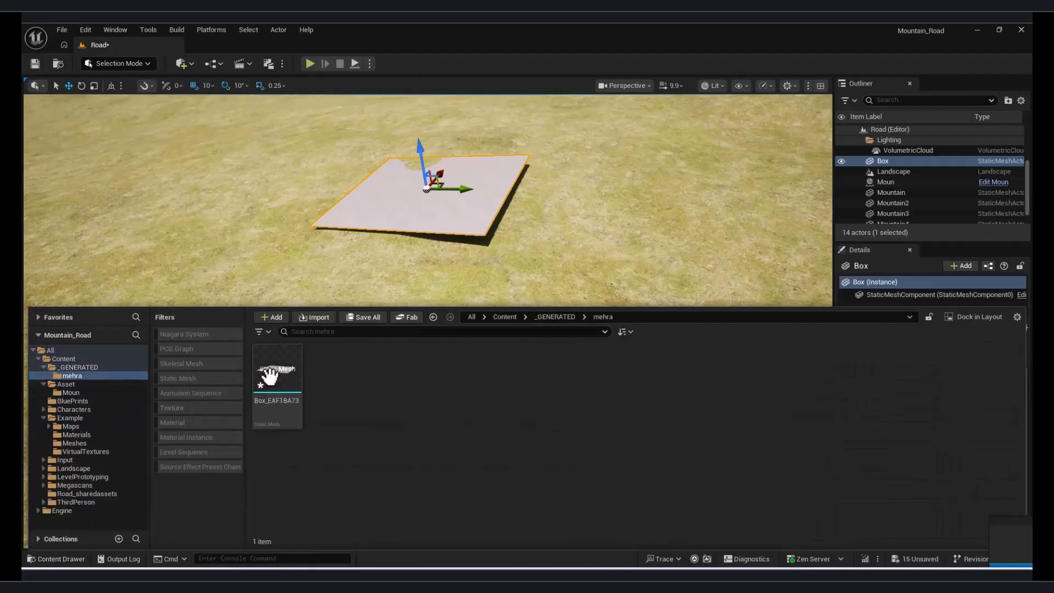
Switch to Landscape mode, select a road spline segment and extend the selection to all connected segments
right_click_drag(564, 223, 571, 184)
key("w")
key("a")
key("s")
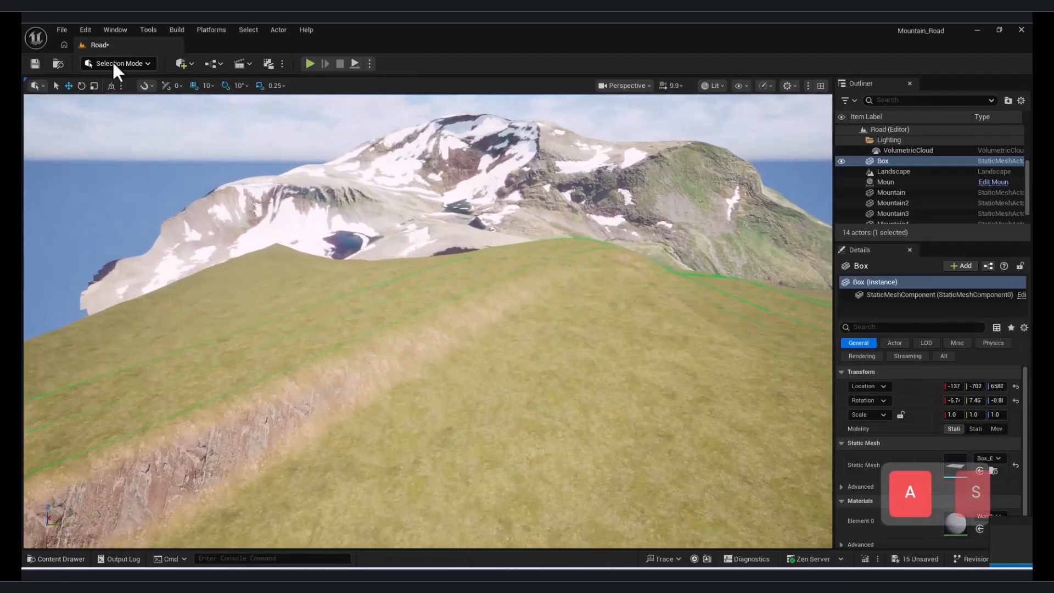
left_click(108, 64)
left_click(125, 93)
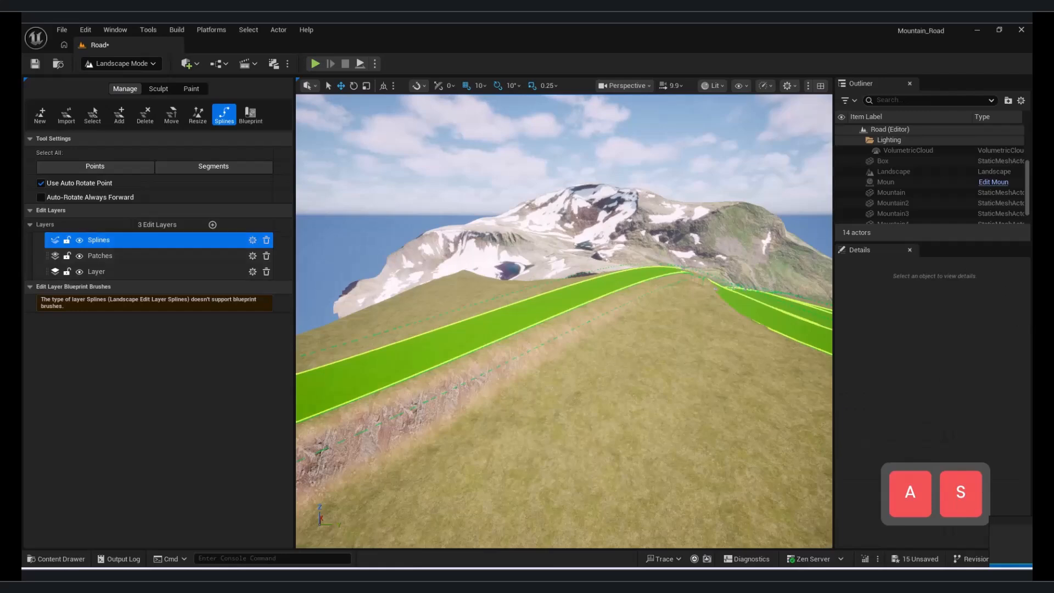
right_click_drag(628, 364, 855, 292)
left_click(341, 251)
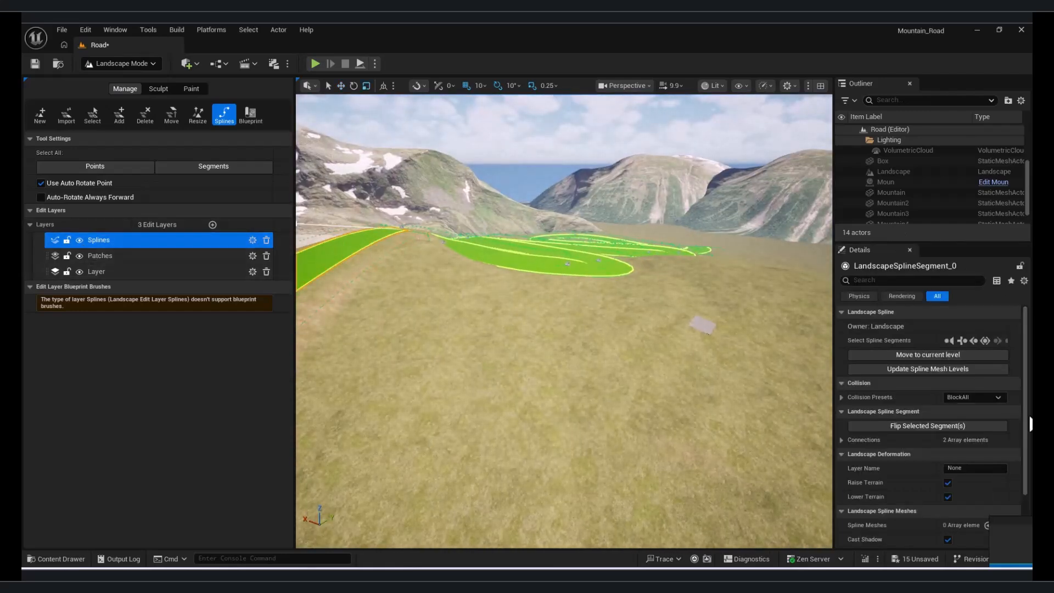
left_click(985, 340)
Add one spline mesh entry to the selected road segments and assign the generated box mesh to it
scroll(999, 446, "down", 3)
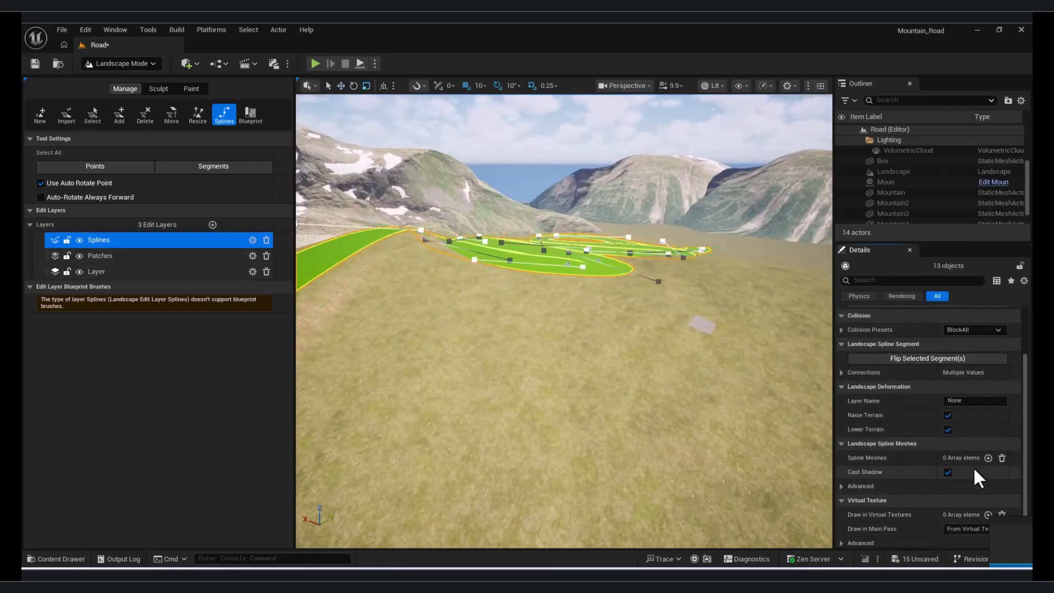
left_click(987, 457)
left_click(33, 559)
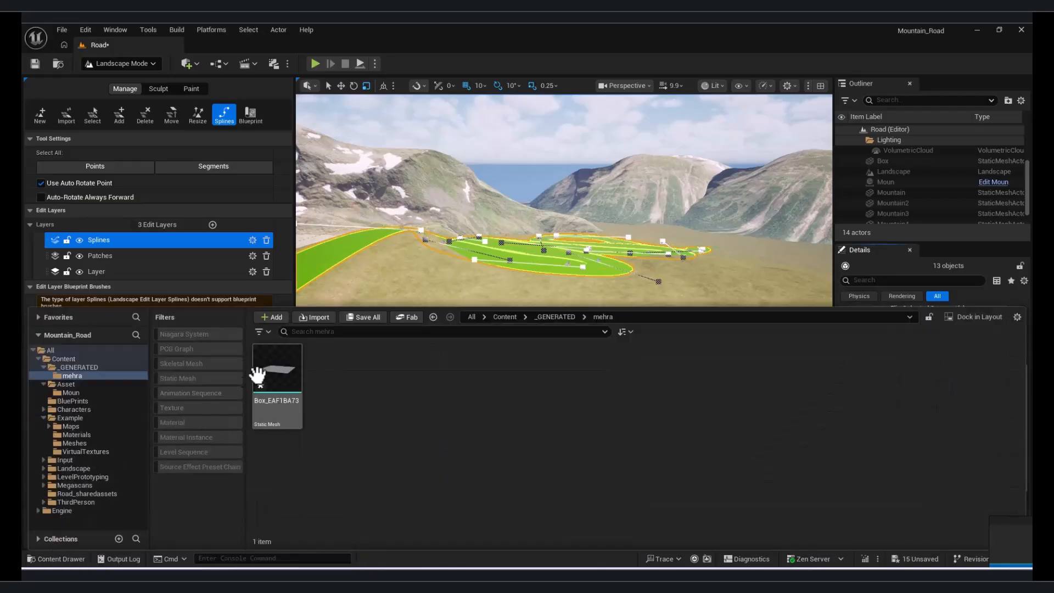
left_click(75, 560)
left_click(979, 451)
Examine how the box mesh follows the road's bends and where it meets the terrain
right_click_drag(687, 341, 488, 270)
key("w")
key("s")
key("d")
key("a")
key("w")
right_click_drag(393, 112, 385, 170)
key("d")
key("a")
key("q")
key("d")
In Modeling mode, create a second 500 x 500 x 3 box with 20 width, 20 depth and 3 height subdivisions beside the first
left_click(109, 63)
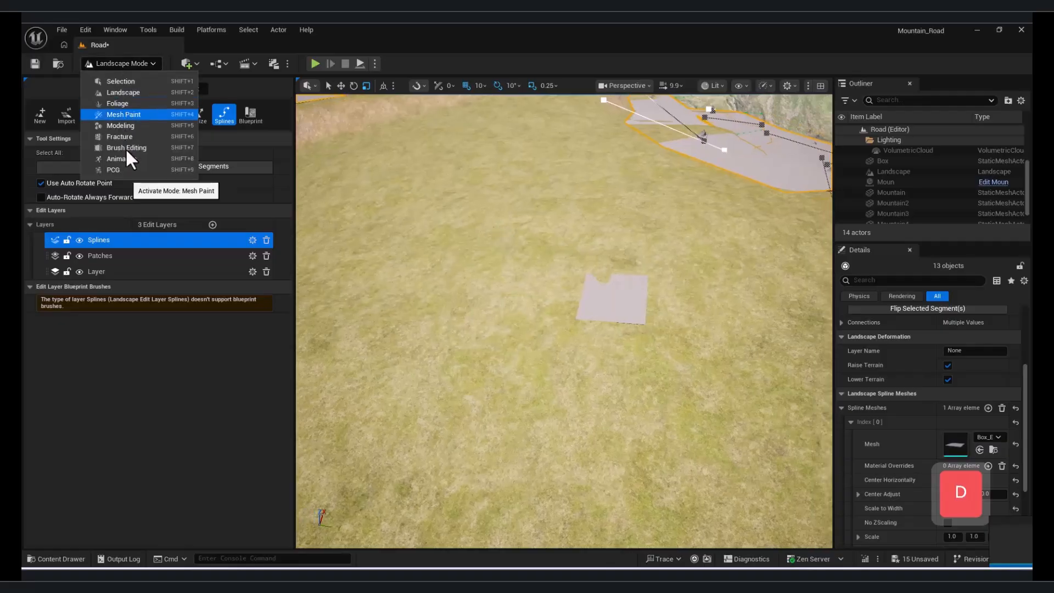
left_click(132, 129)
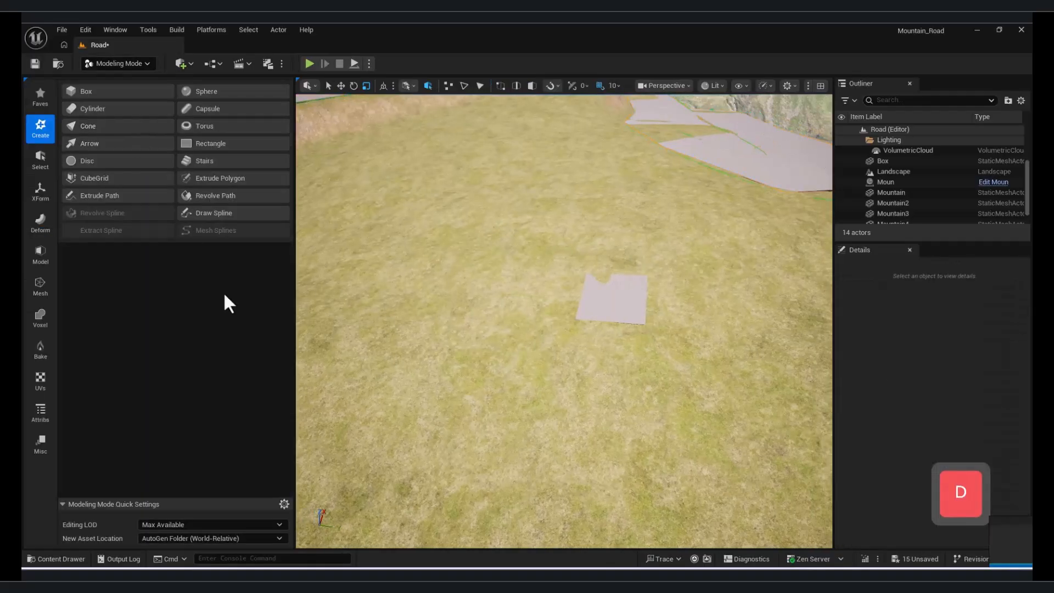
left_click(108, 92)
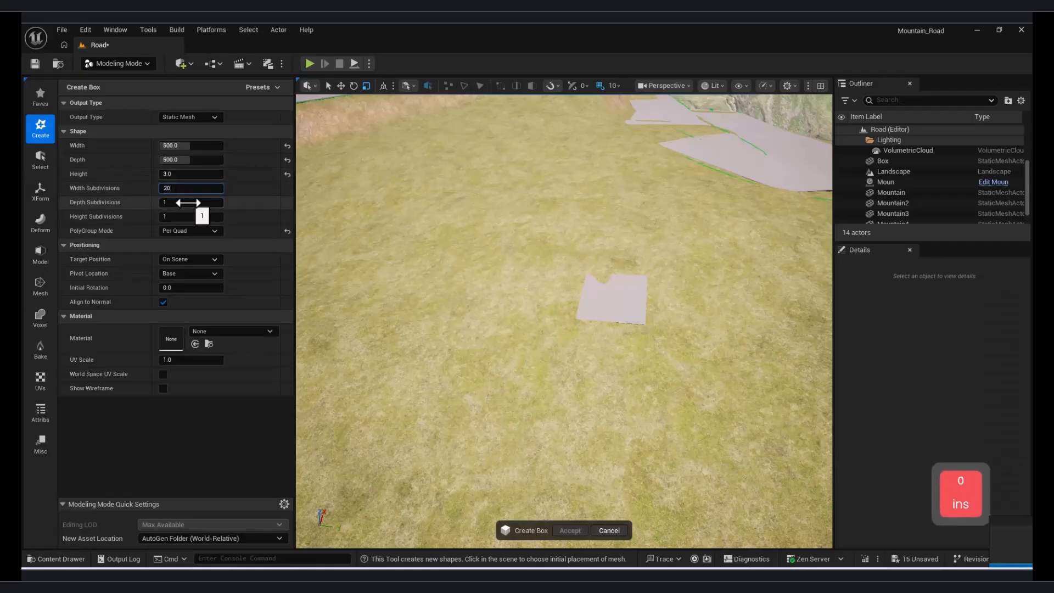
left_click(191, 202)
type("20")
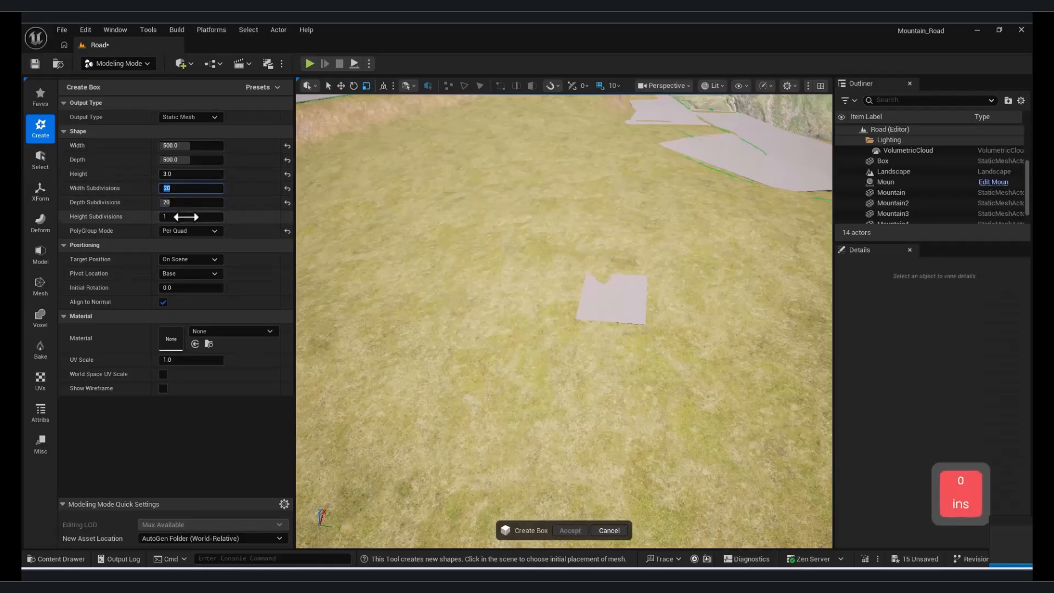
left_click(195, 216)
type("3")
key("Return")
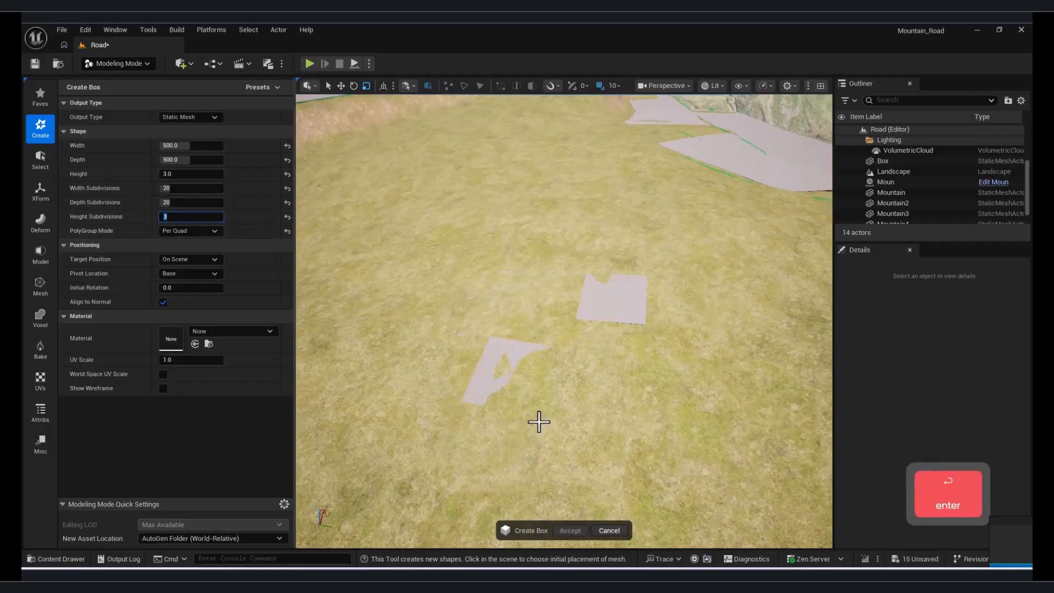
left_click(460, 261)
left_click(574, 531)
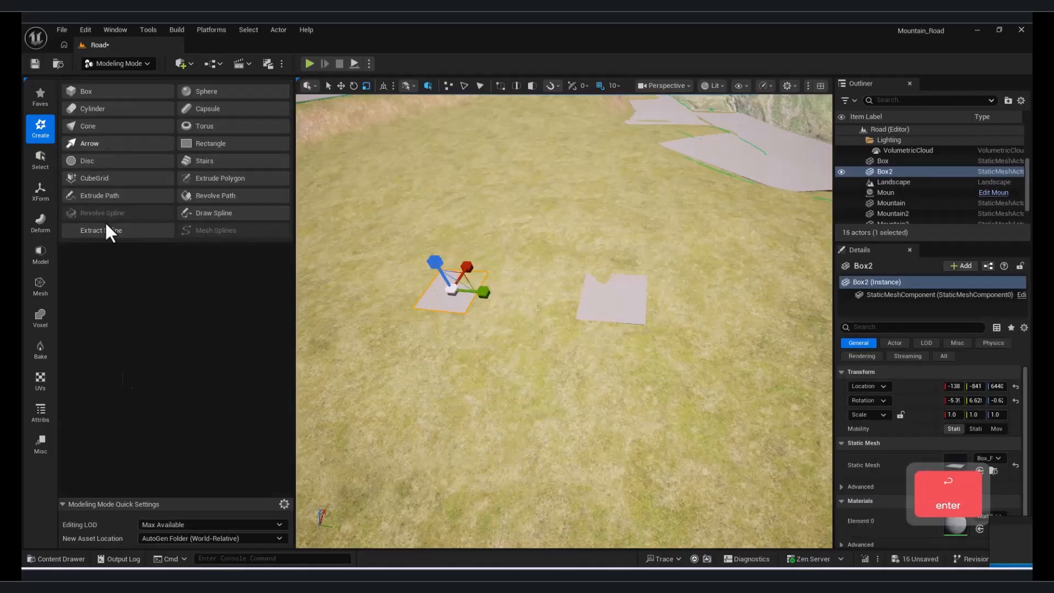
Rename the newly generated subdivided box mesh asset as Road
left_click(60, 558)
mouse_move(335, 372)
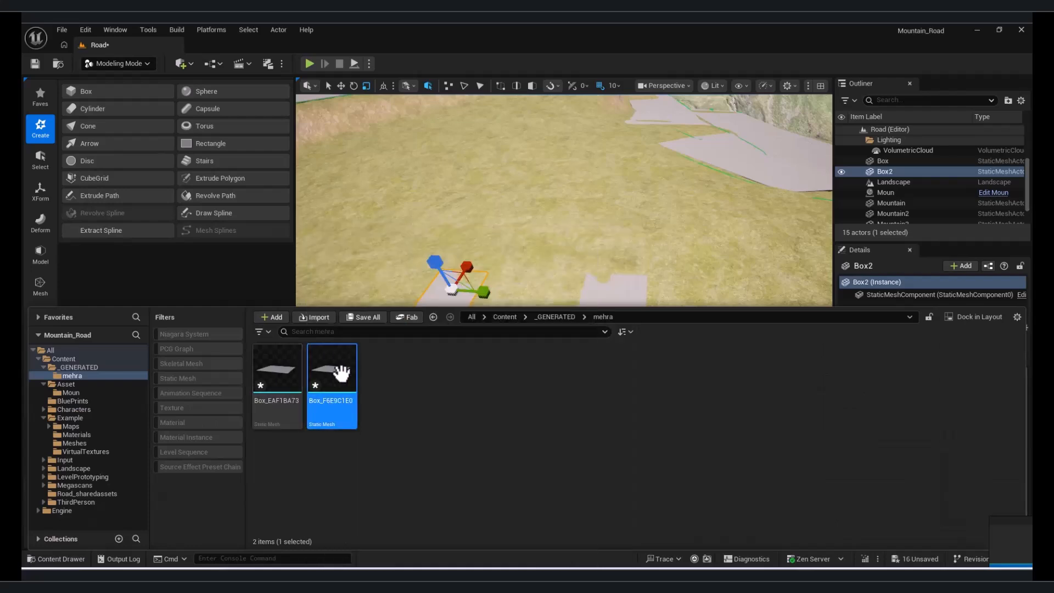
key("F2")
type("Road")
key("Return")
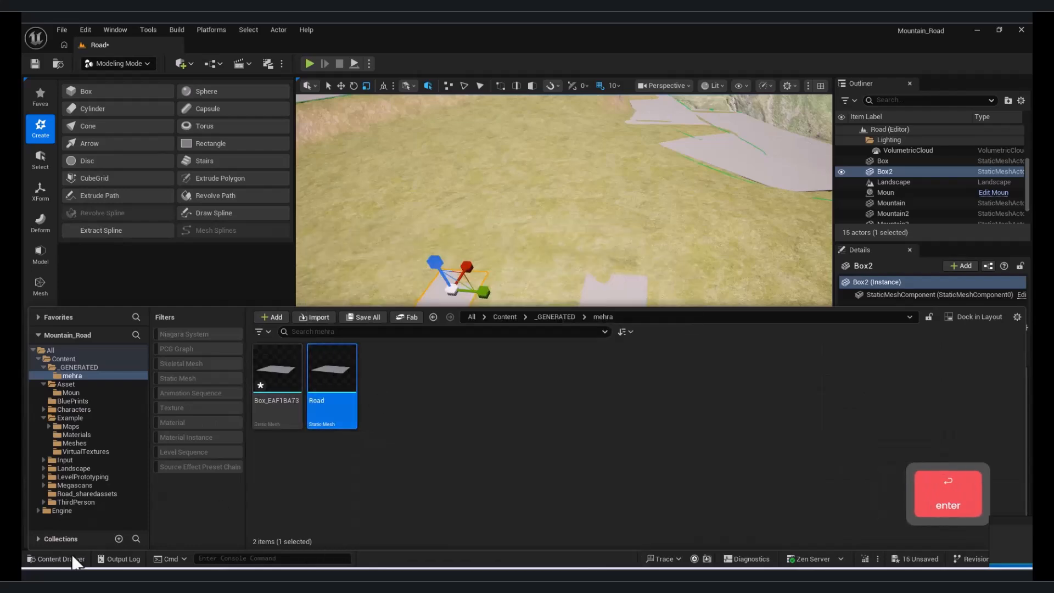
left_click(78, 560)
In Landscape mode, select all connected road spline segments and replace their spline mesh with the Road mesh
left_click(131, 92)
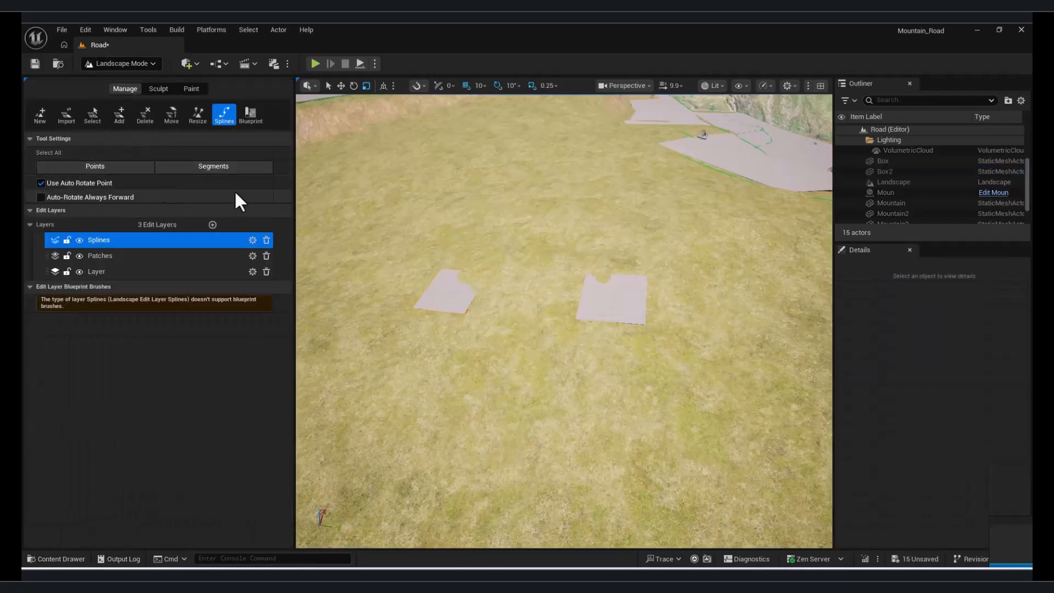
right_click_drag(527, 225, 555, 181)
left_click(709, 237)
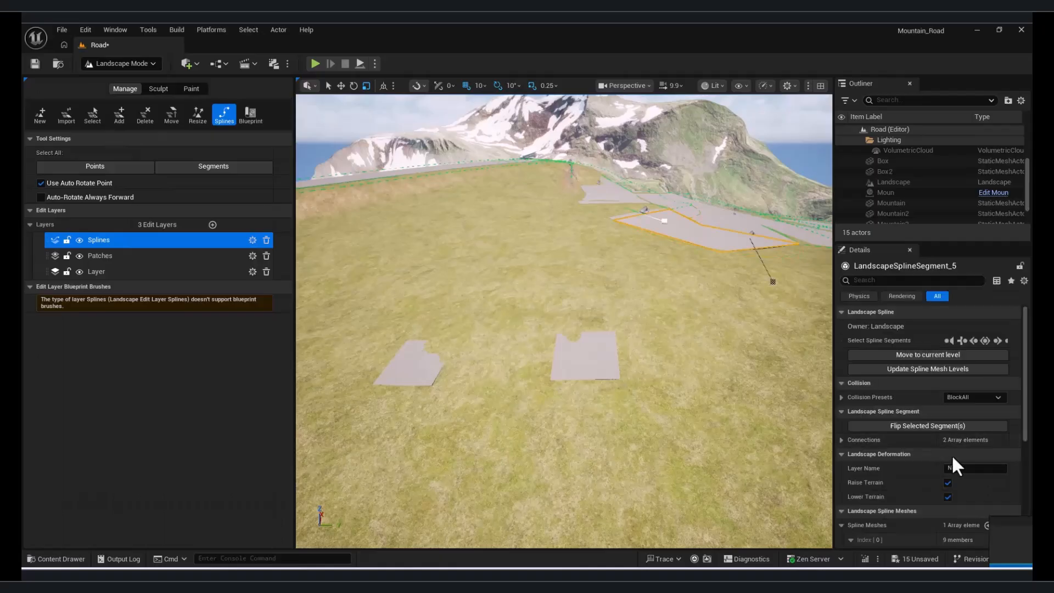
left_click(986, 341)
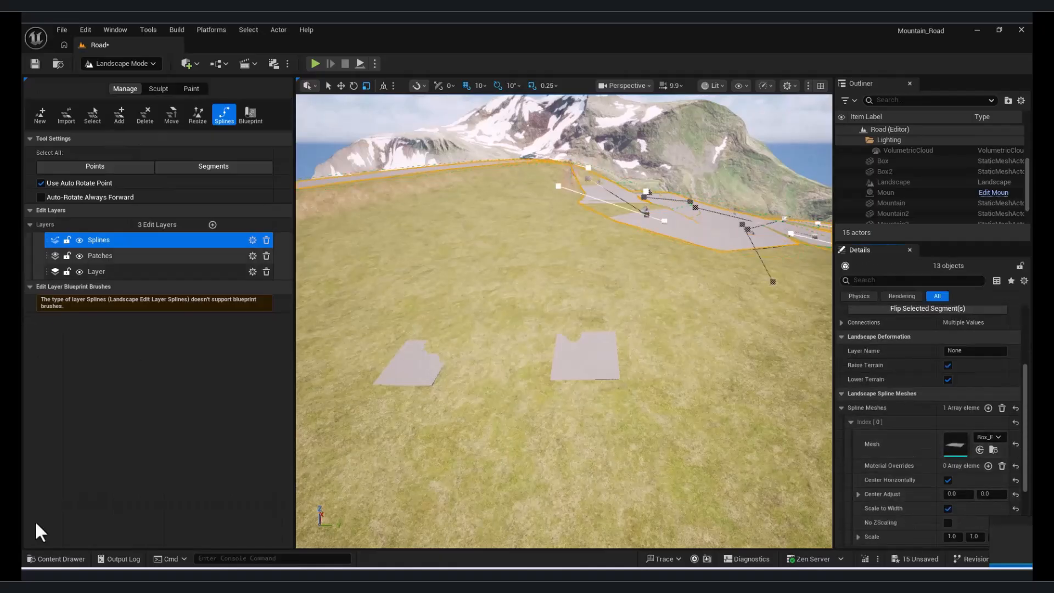
left_click(60, 559)
left_click_drag(274, 434, 987, 455)
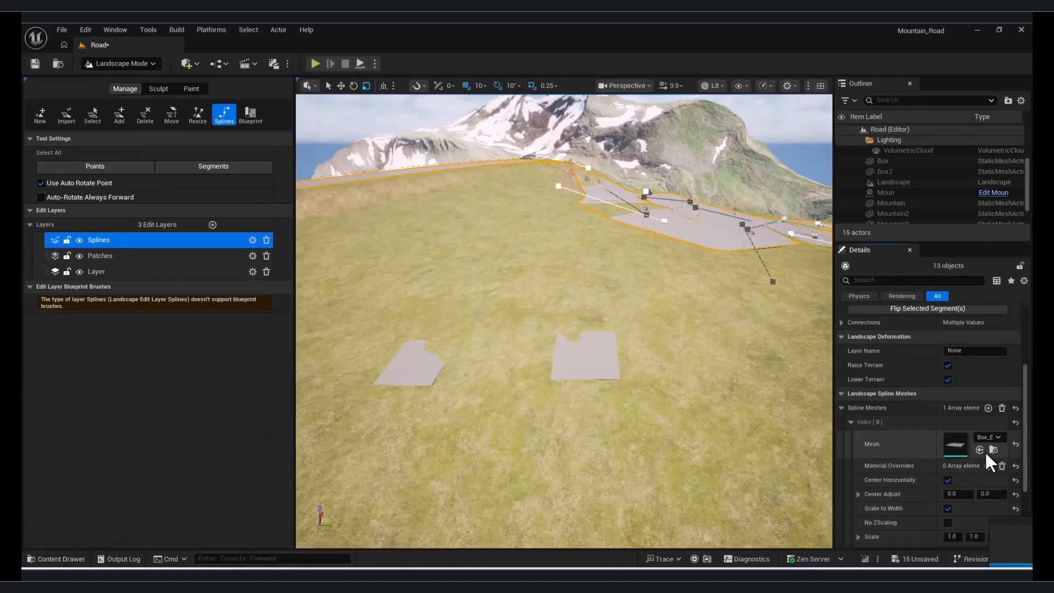
Examine the subdivided road mesh along the spline's bends and over the terrain
key("d")
right_click_drag(604, 330, 384, 330)
key("e")
key("q")
key("a")
key("w")
key("s")
key("w")
key("a")
Open the Fab library and search its Material & Textures category for "road"
left_click(187, 61)
left_click(213, 127)
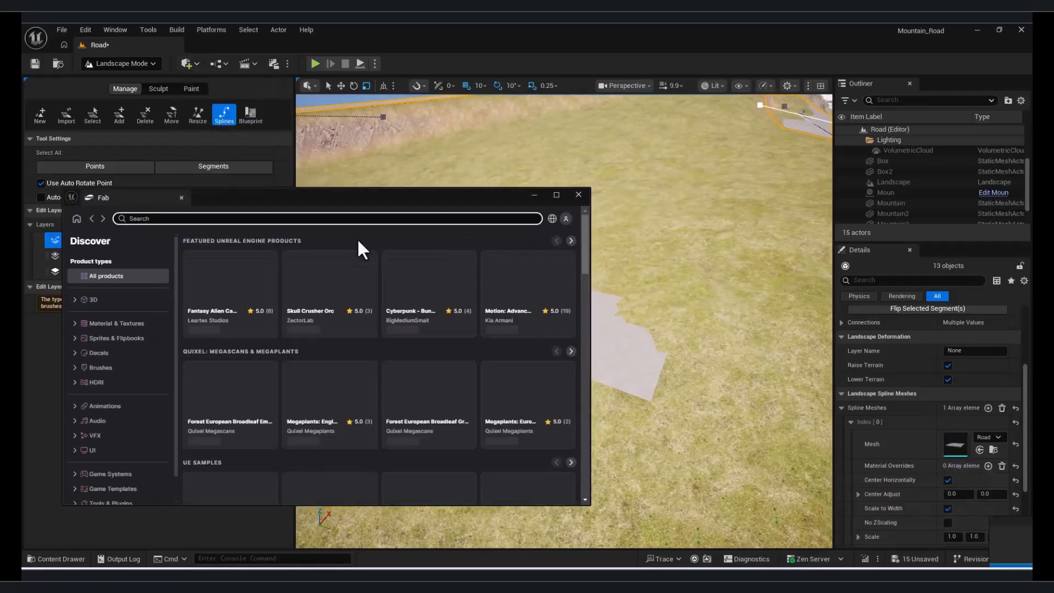
left_click(116, 323)
left_click(236, 220)
type("road")
key("Return")
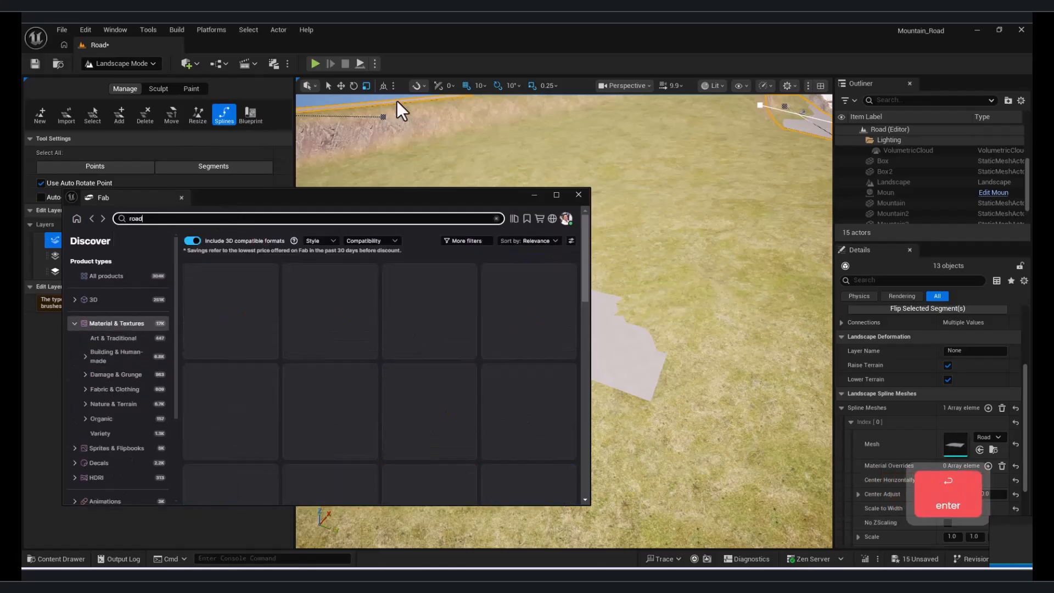
Add the Fine American Road surface to the project in High quality and open its Materials folder
left_click(536, 303)
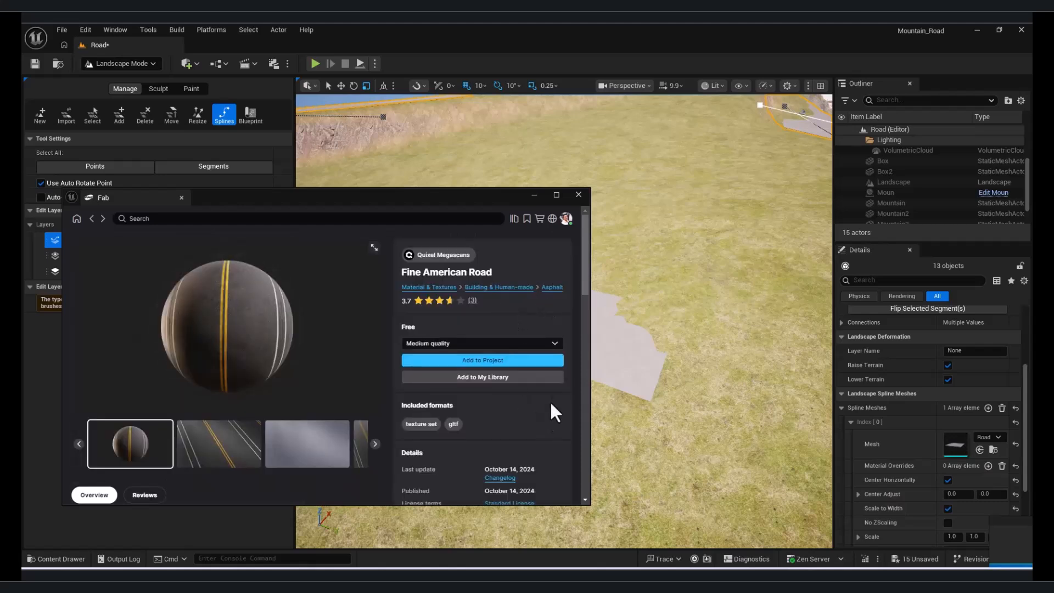
left_click(500, 343)
left_click(492, 377)
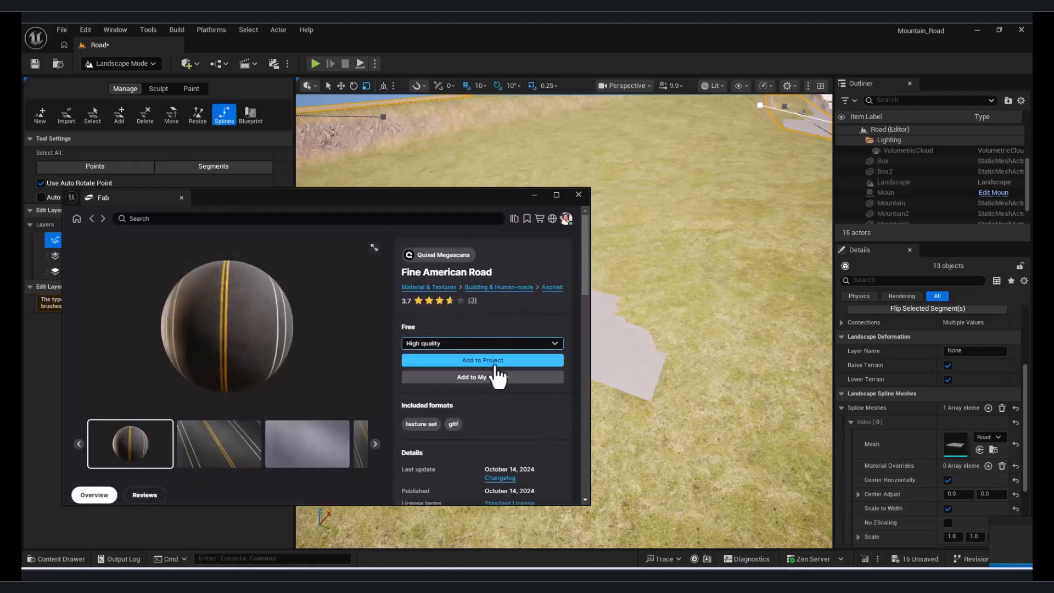
left_click(496, 362)
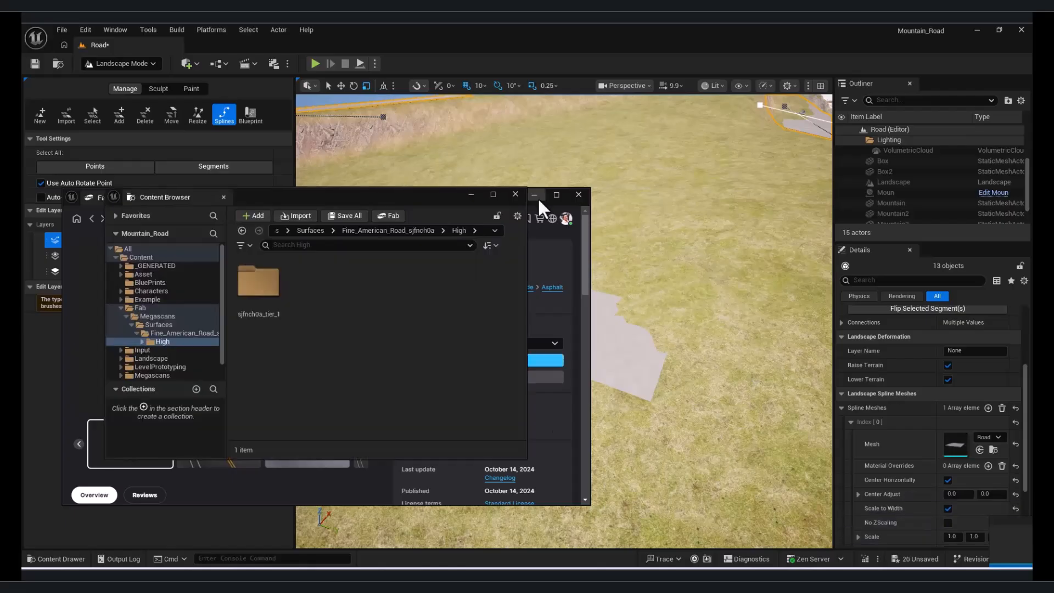
double_click(257, 281)
double_click(262, 284)
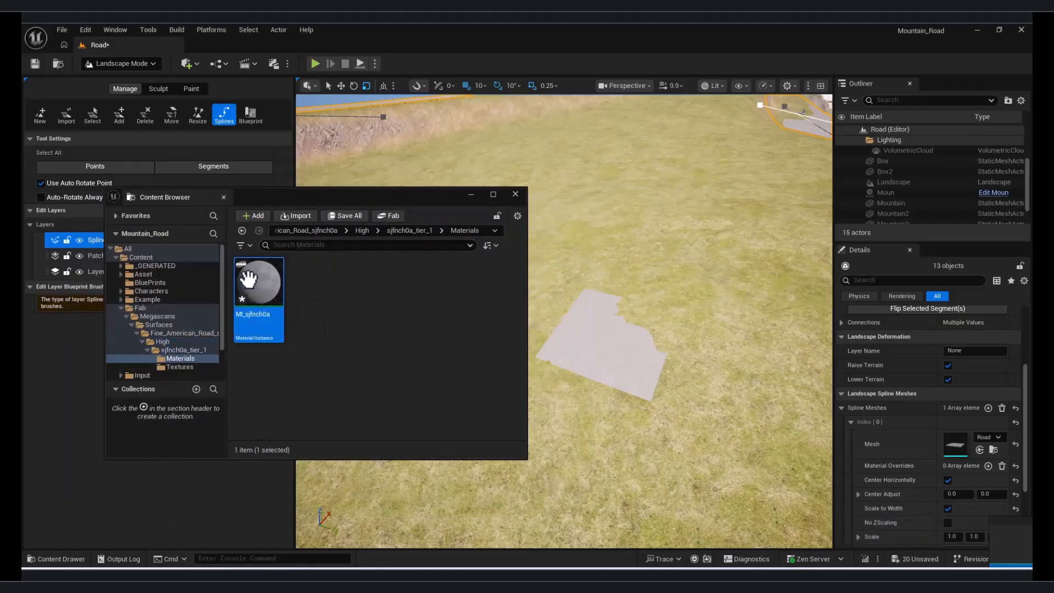
Open the Road static mesh and assign the MI_sjfnch0a road material to its Element 0 slot
left_click(68, 556)
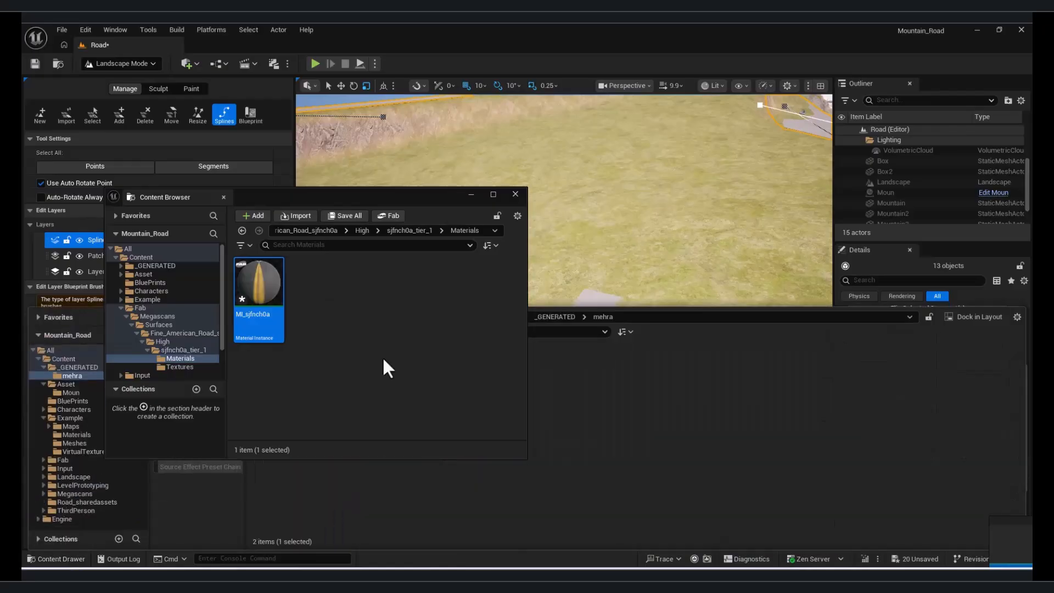
left_click_drag(482, 204, 913, 241)
double_click(330, 380)
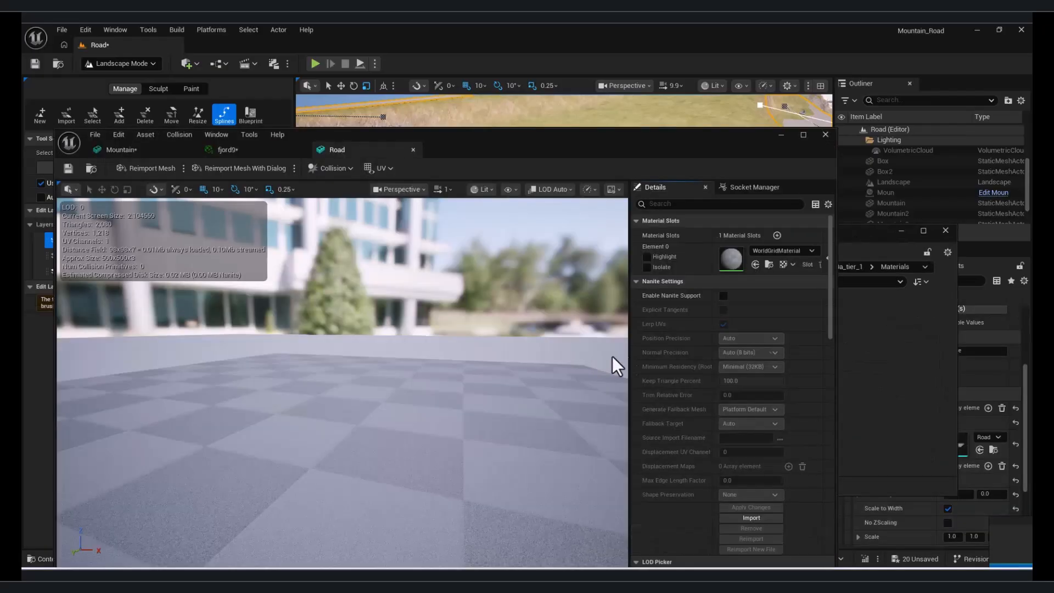
left_click(871, 292)
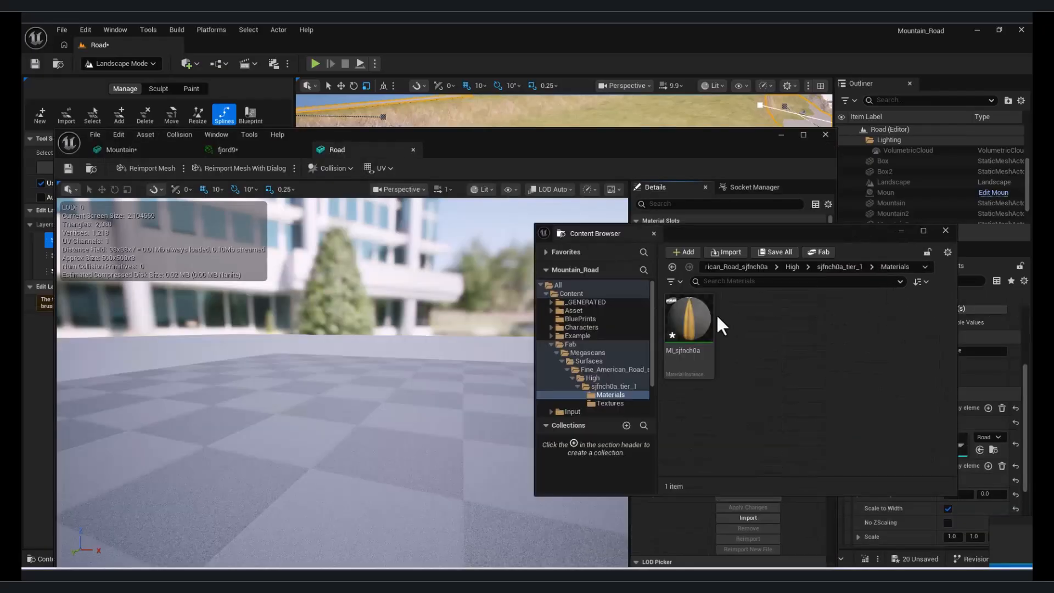
left_click(752, 265)
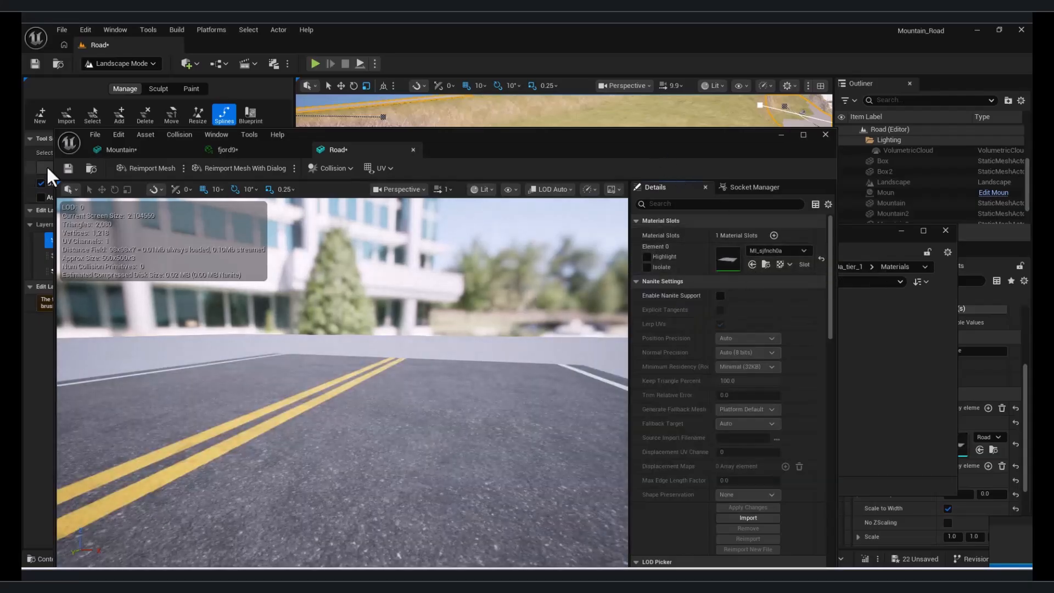
View the road material in the level and open the MI_sjfnch0a material instance to inspect its parameters
left_click(781, 135)
right_click_drag(781, 137, 677, 319)
key("s")
key("a")
key("w")
double_click(681, 324)
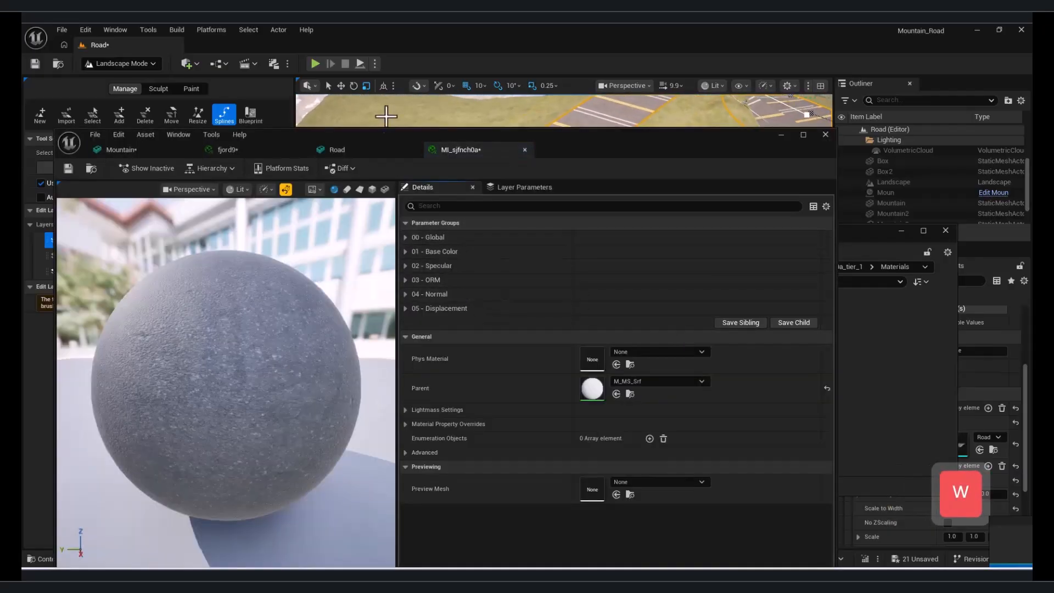
left_click(781, 134)
left_click(944, 233)
Set the Forward Axis of the selected road segments' spline mesh to Y
left_click_drag(1028, 458, 1028, 510)
left_click(974, 457)
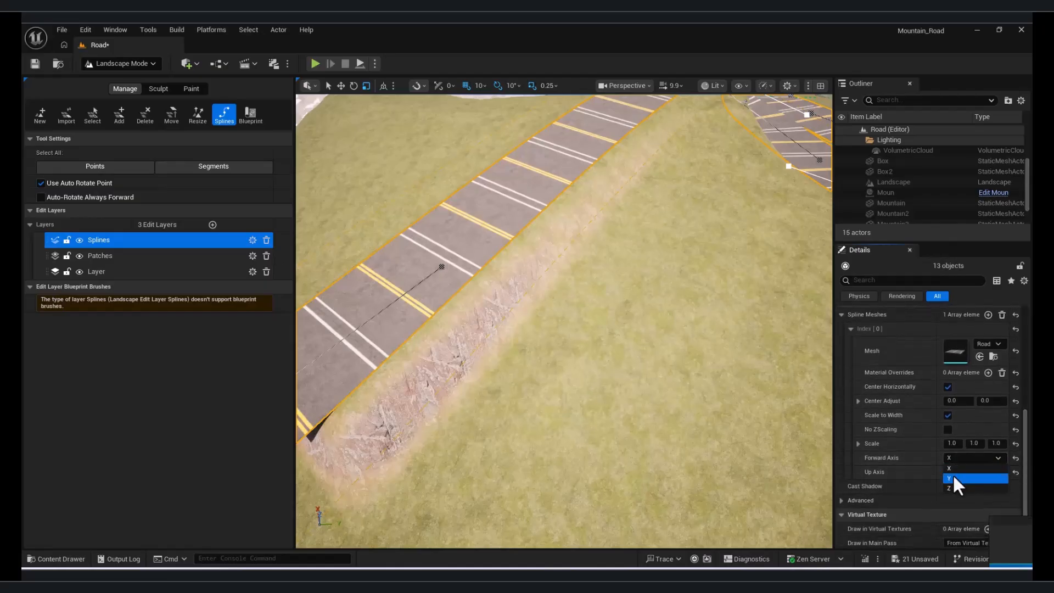
left_click(953, 474)
Raise the spline control point on the hilltop bend to lift the road surface above the terrain
key("d")
right_click_drag(565, 321, 374, 335)
key("w")
key("d")
right_click_drag(505, 347, 453, 341)
key("q")
key("s")
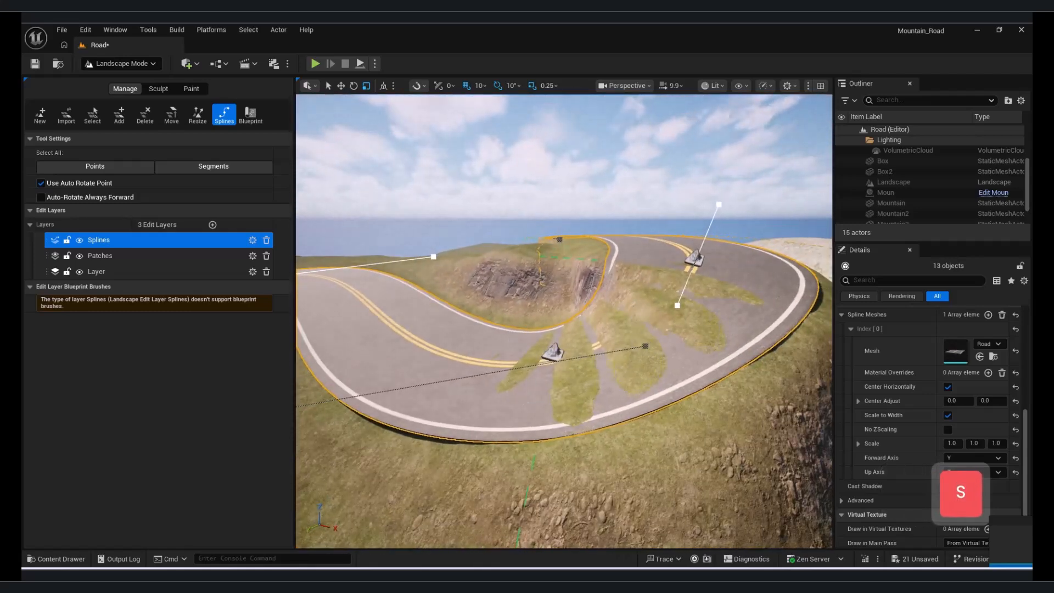
left_click(338, 279)
key("s")
right_click_drag(487, 372, 348, 108)
key("w")
left_click(538, 367)
left_click(534, 362)
key("a")
key("s")
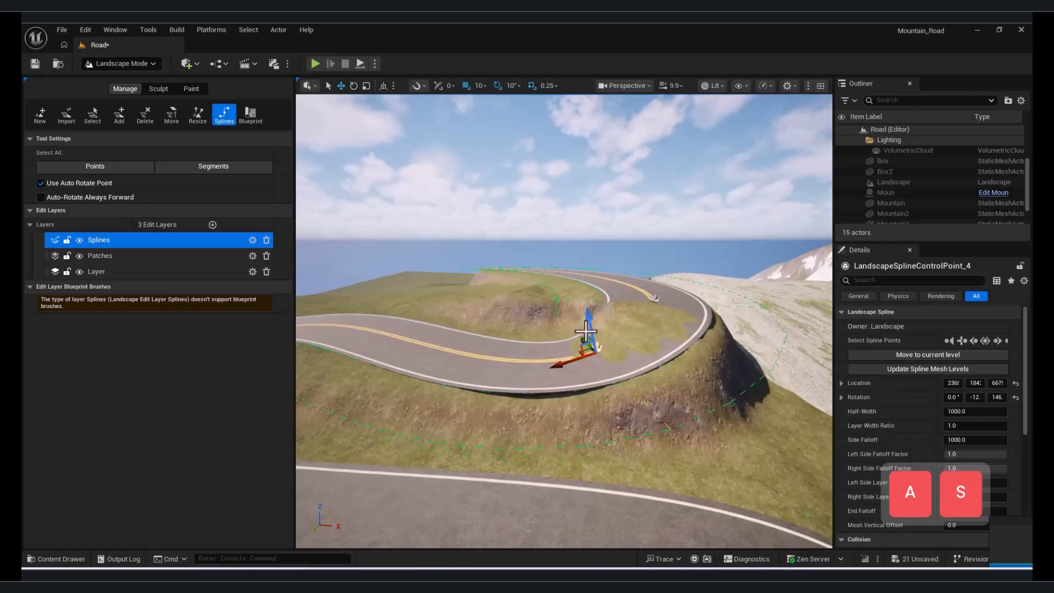
left_click_drag(591, 324, 586, 316)
Examine the raised bend and the neighbouring road sections along the mountainside
right_click_drag(586, 315, 670, 312)
key("w")
key("a")
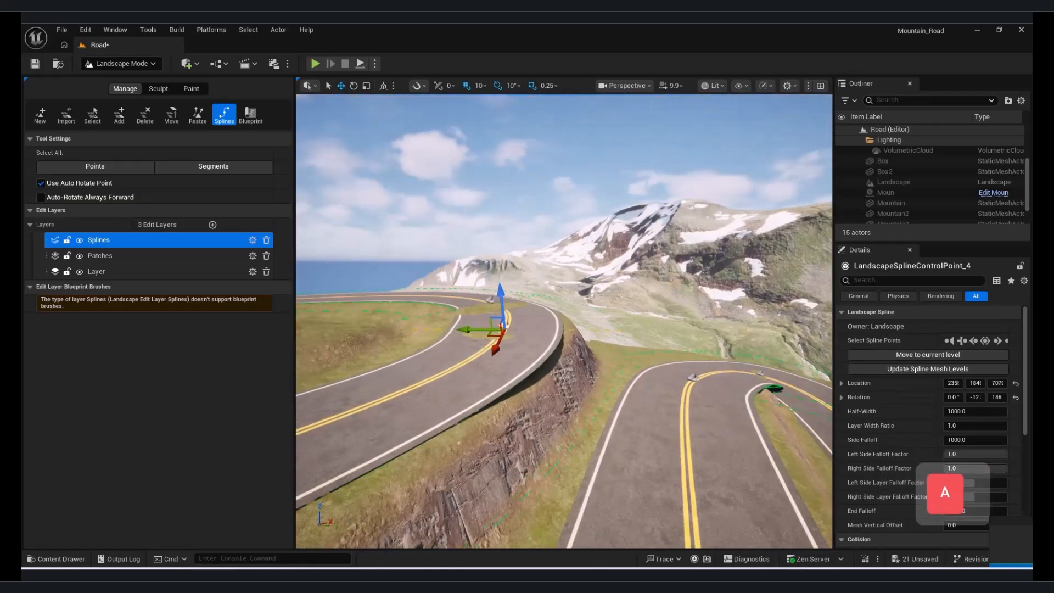
key("w")
key("d")
right_click_drag(564, 321, 698, 354)
key("a")
right_click_drag(549, 351, 642, 379)
key("e")
key("w")
Switch to Selection mode and playtest by running the third-person character along the road
left_click(549, 425)
left_click(120, 64)
left_click(131, 80)
right_click(376, 196)
left_click(395, 434)
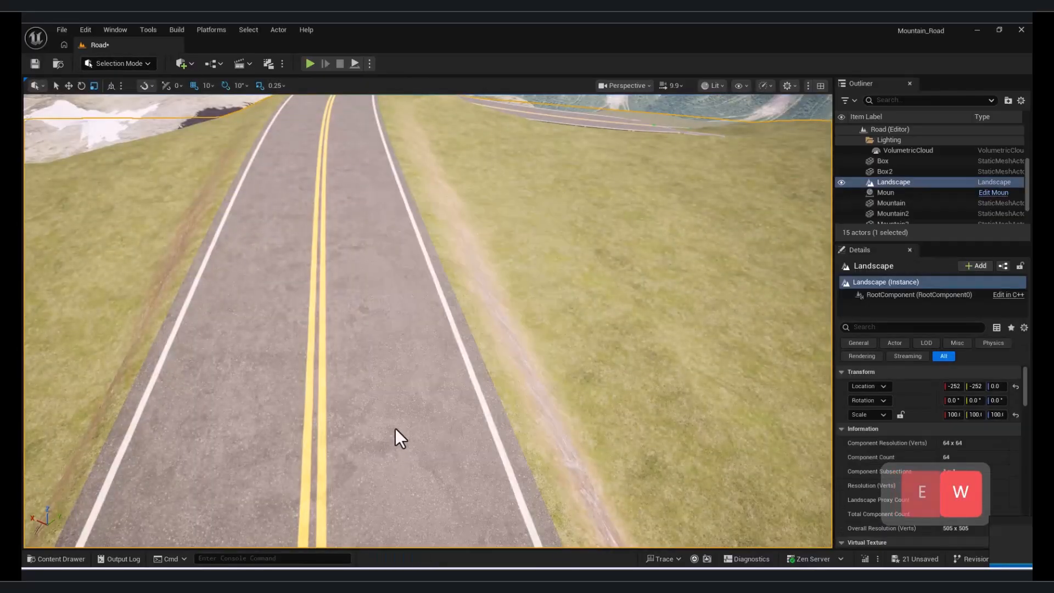
key("alt+p")
key("w")
key("d")
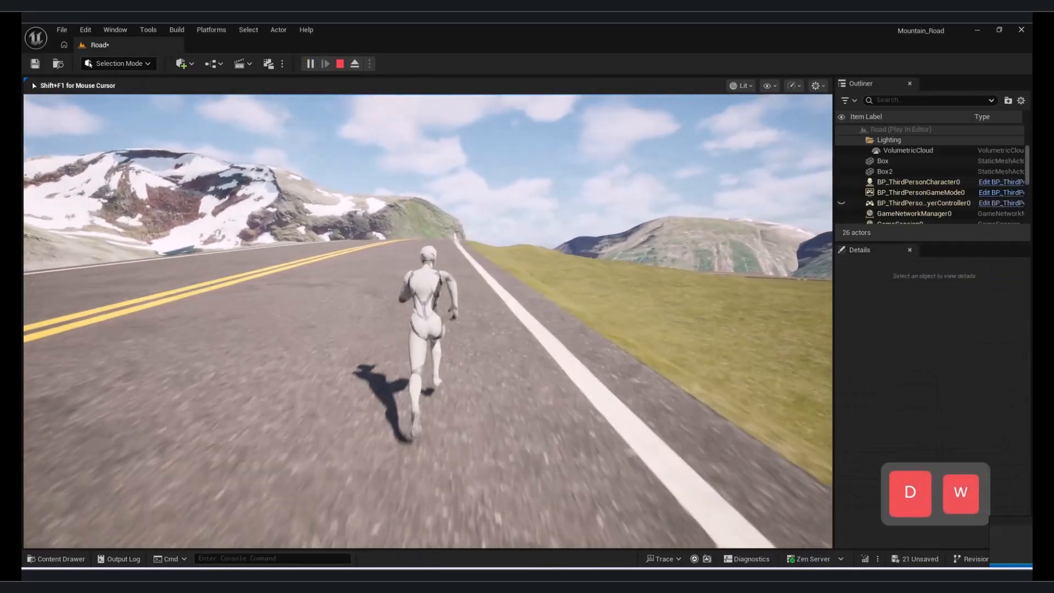
key("a")
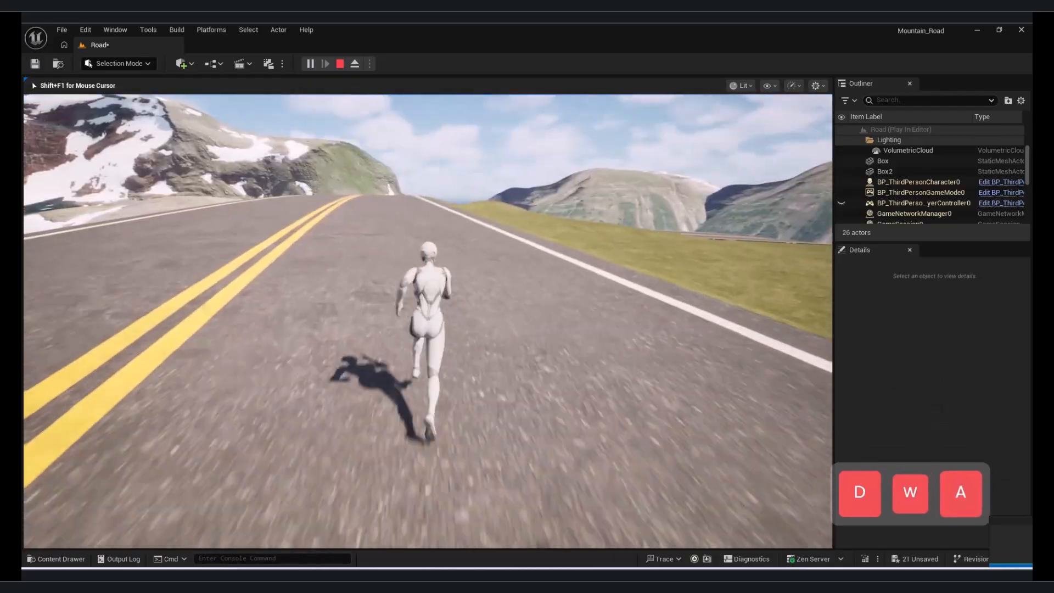
key("d")
key("s")
key("Escape")
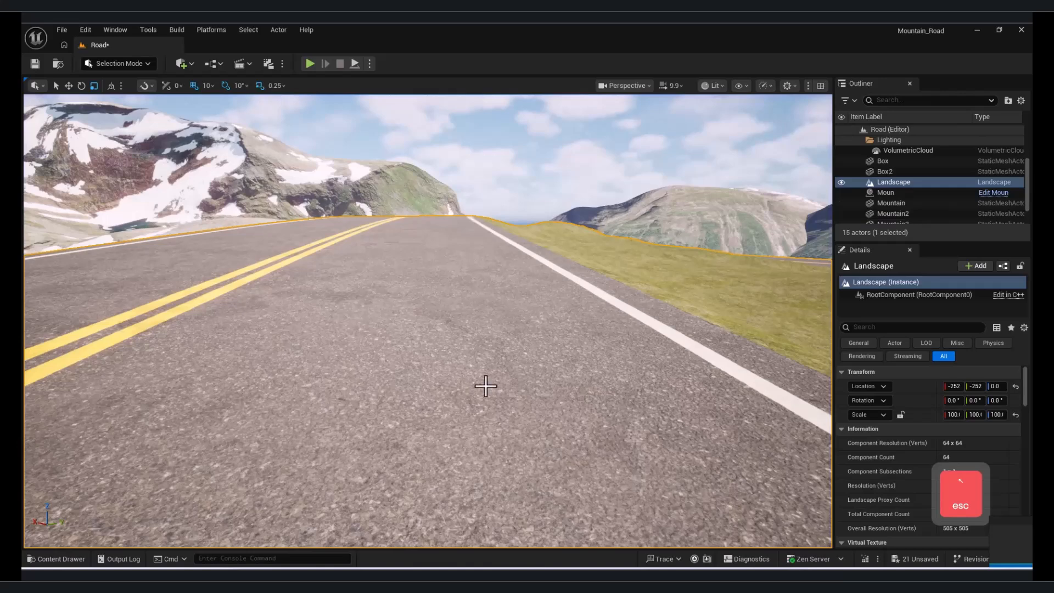
Return to Landscape mode, select all connected road spline segments and review their mesh settings
key("s")
left_click(118, 63)
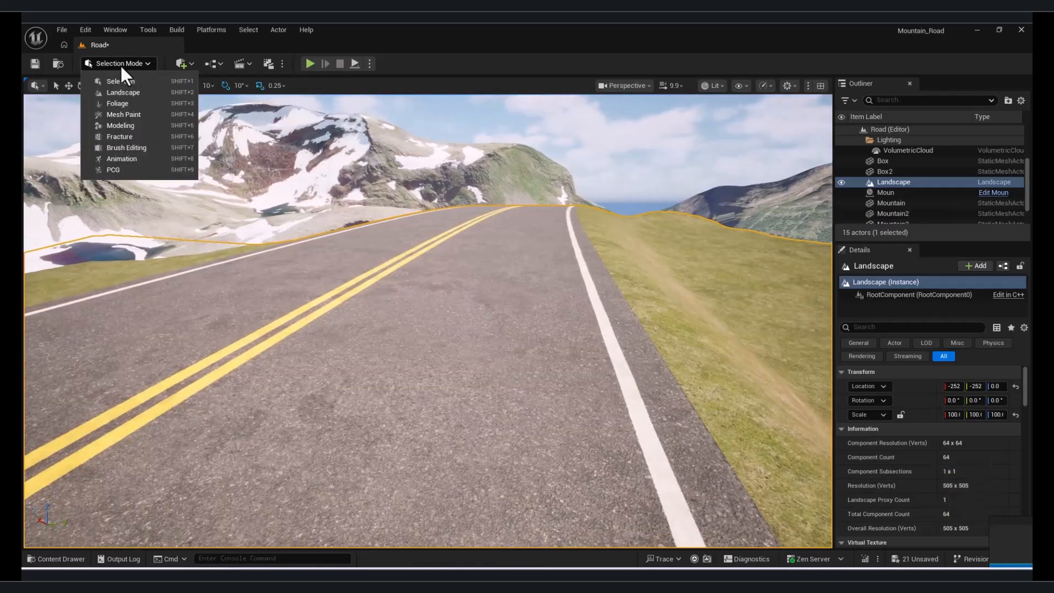
left_click(123, 92)
left_click(117, 241)
left_click(555, 296)
key("s")
left_click(985, 340)
scroll(912, 456, "down", 5)
scroll(903, 423, "down", 3)
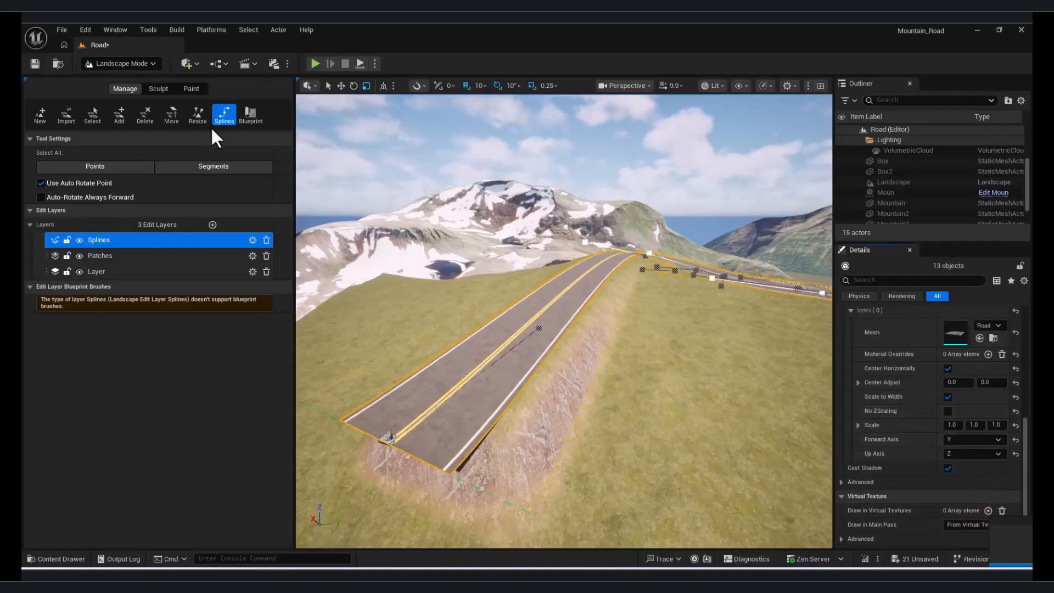
Select all connected road control points and set their Half-Width to 700
left_click(386, 437)
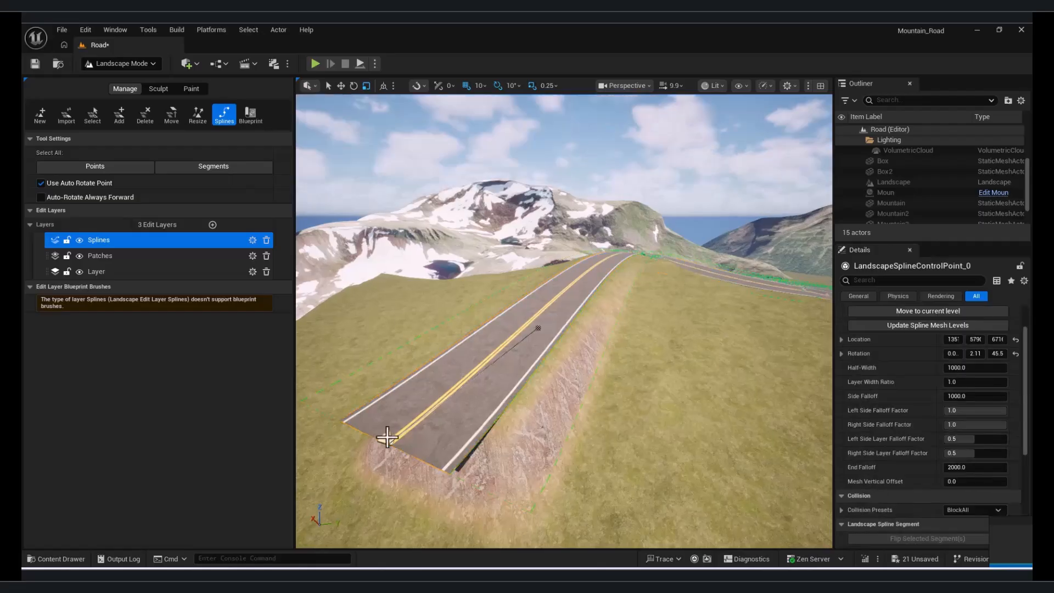
left_click(985, 341)
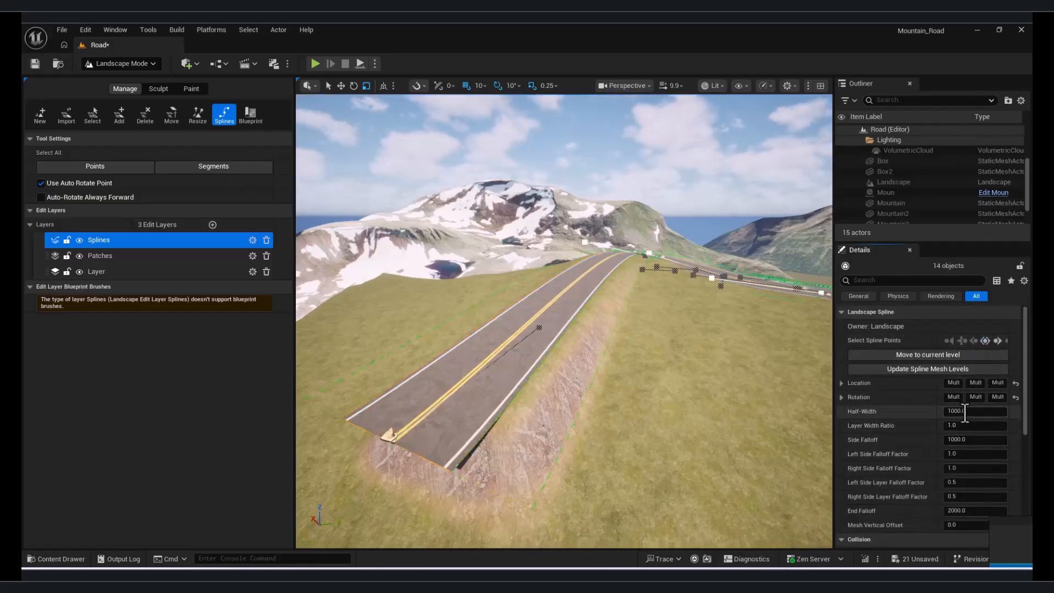
type("700")
key("Return")
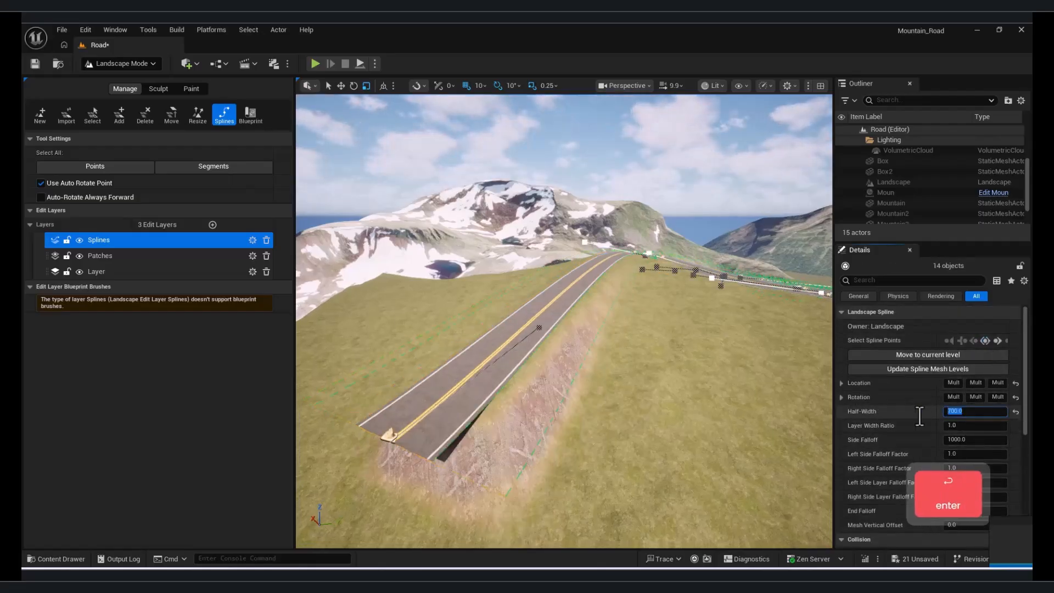
Examine the narrowed road along its bends and widen the area showing the spline details
key("w")
right_click_drag(642, 438, 674, 467)
key("a")
key("w")
key("e")
key("a")
key("w")
key("s")
key("w")
left_click_drag(1031, 409, 1032, 506)
left_click_drag(832, 424, 725, 417)
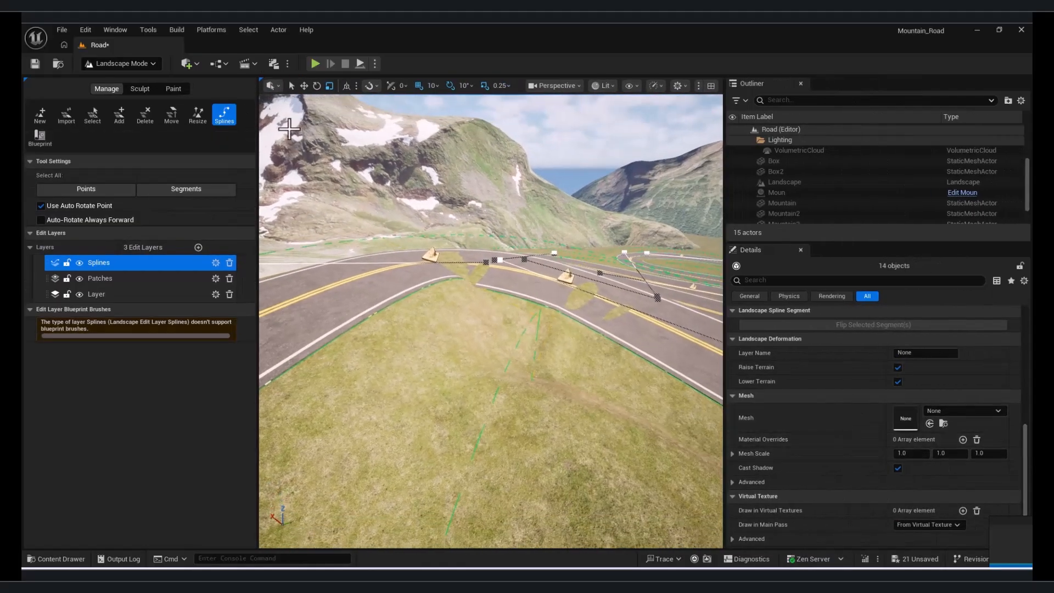
Select all connected road segments and try vertical Center Adjust values of 0.2, 5 and 10
left_click(358, 292)
scroll(948, 339, "up", 5)
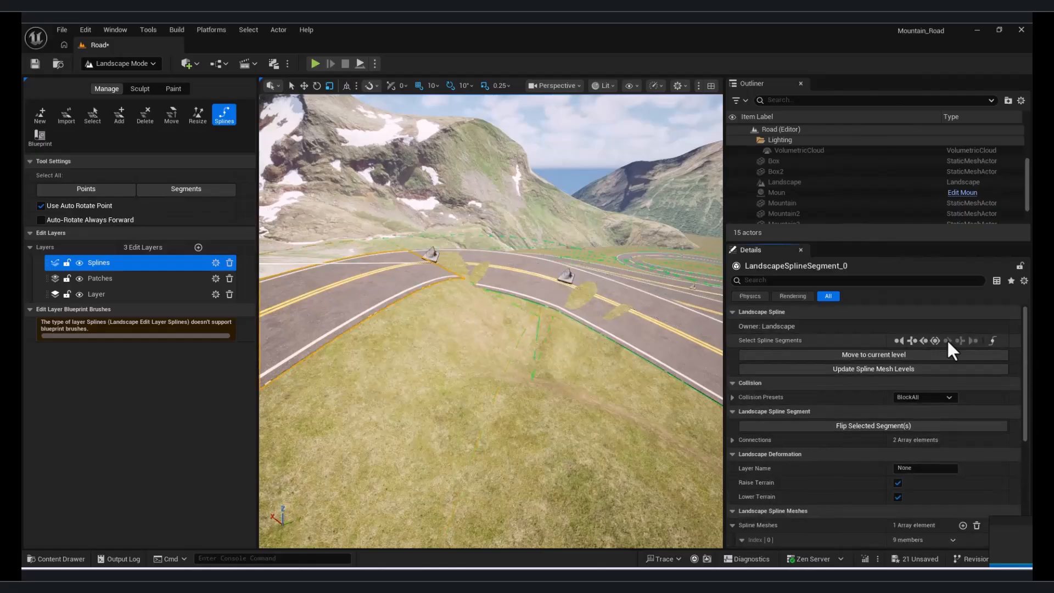
scroll(1023, 341, "down", 5)
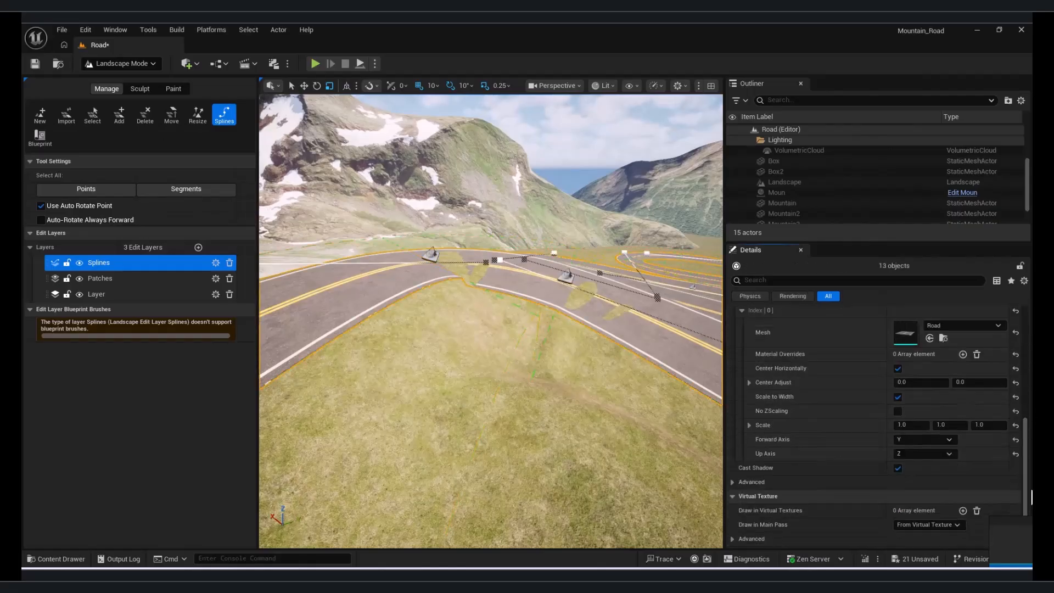
type("0.2")
key("Return")
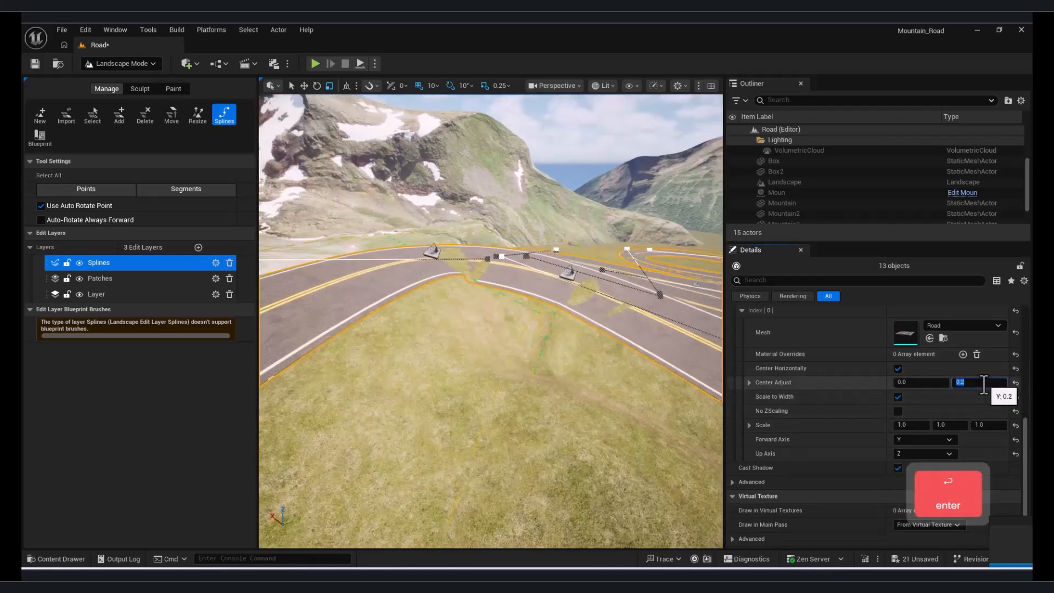
type("5")
key("Return")
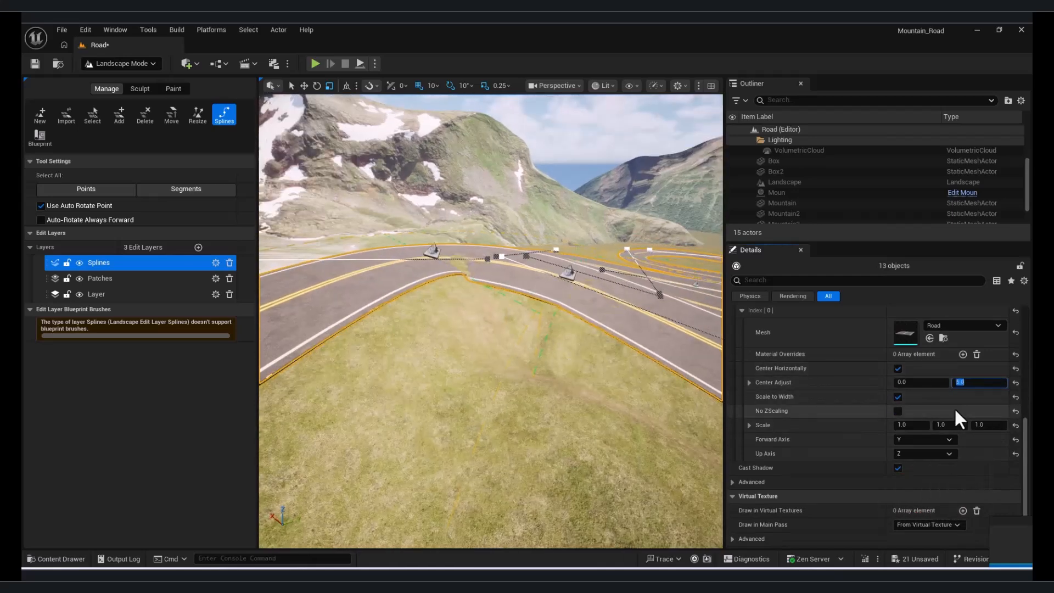
type("10")
key("Return")
Delete the extra spline control point in the tight bend where grass cuts through the road
right_click_drag(417, 351, 346, 395)
key("w")
key("a")
key("e")
key("w")
left_click(492, 291)
right_click_drag(492, 291, 527, 269)
key("s")
mouse_move(530, 355)
right_mouse_down()
mouse_move(500, 357)
mouse_move(541, 368)
right_mouse_up()
key("Delete")
key("s")
key("d")
Reshape the remaining spline at the tight bend into a smoother curve
left_click(515, 328)
left_click_drag(471, 278, 330, 150)
right_click_drag(329, 150, 220, 157)
key("w")
key("a")
right_click_drag(417, 308, 582, 291)
Select all connected road segments and set their vertical Center Adjust to 5
left_click(515, 297)
key("s")
key("w")
key("d")
left_click(935, 341)
right_click_drag(577, 329, 508, 293)
key("e")
key("s")
scroll(960, 476, "down", 6)
left_click(969, 409)
type("5")
key("Return")
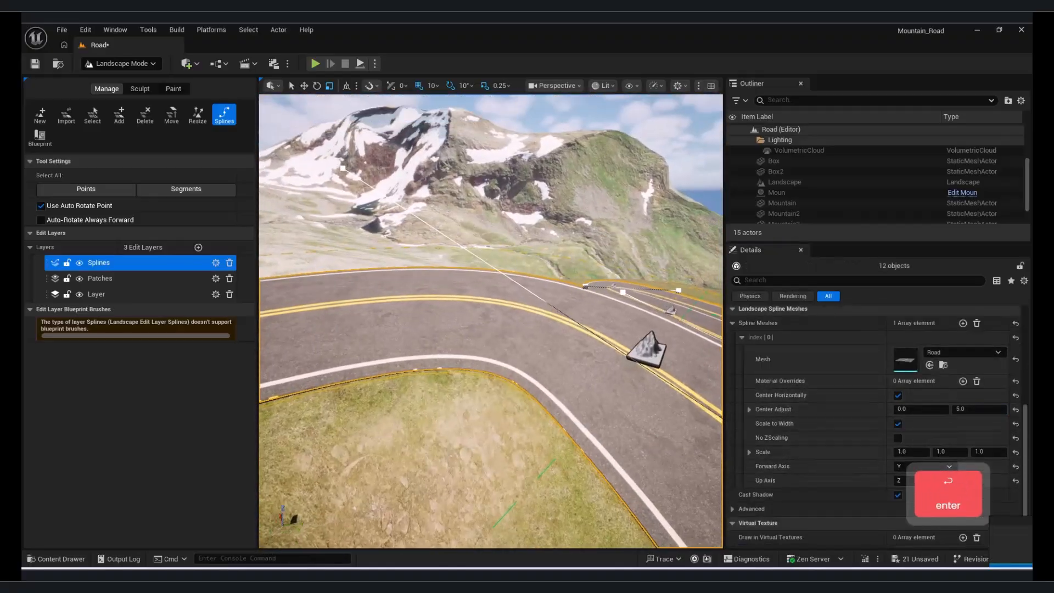
Examine the smoothed bend and the hairpin turns farther along the road
right_click_drag(582, 329, 565, 310)
key("e")
left_click(495, 411)
key("w")
right_click_drag(494, 329, 554, 390)
key("a")
key("w")
key("e")
left_click(473, 400)
right_click_drag(618, 452, 692, 455)
key("a")
Rotate the spline control point on the road section beyond the U-shaped turn to refine its direction
left_click(350, 315)
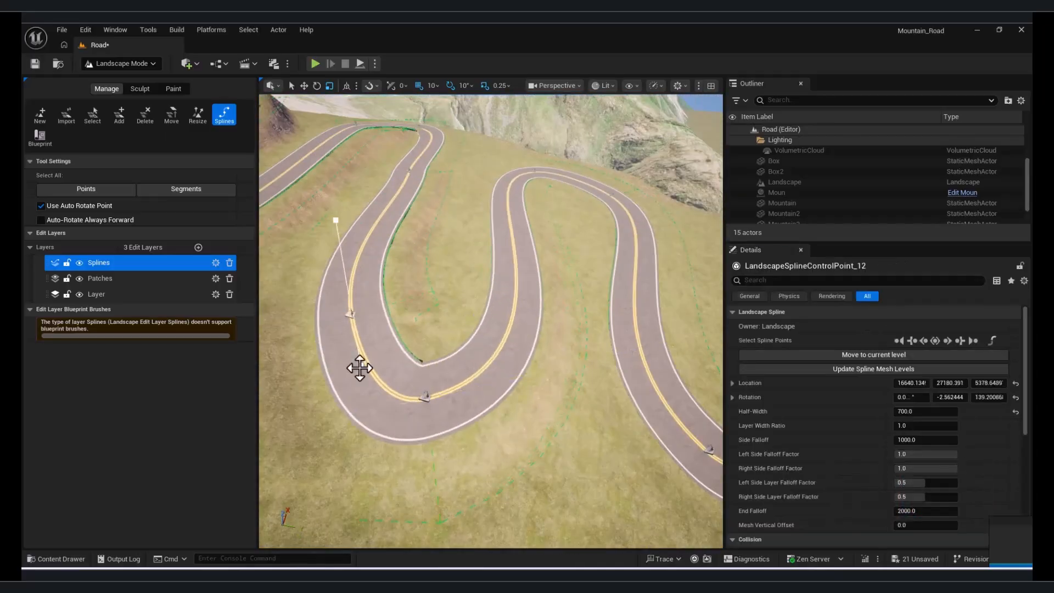
key("e")
right_click_drag(430, 308, 471, 221)
key("a")
key("w")
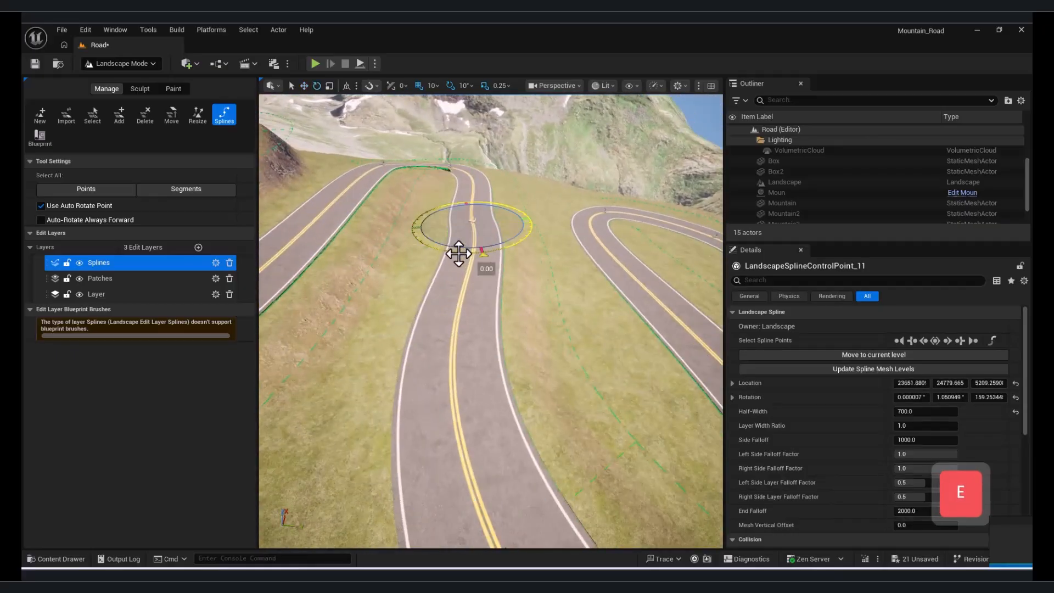
left_click_drag(467, 253, 461, 256)
right_click_drag(467, 256, 484, 308)
key("d")
Rotate the following control points to smooth the road's approach to the next bend
left_click(413, 369)
left_click_drag(469, 387, 468, 407)
key("d")
right_click_drag(467, 444, 468, 335)
key("e")
left_click_drag(493, 260, 510, 247)
Rotate the control point at the far end of the arched bend to even out its curve
left_click(500, 233)
key("w")
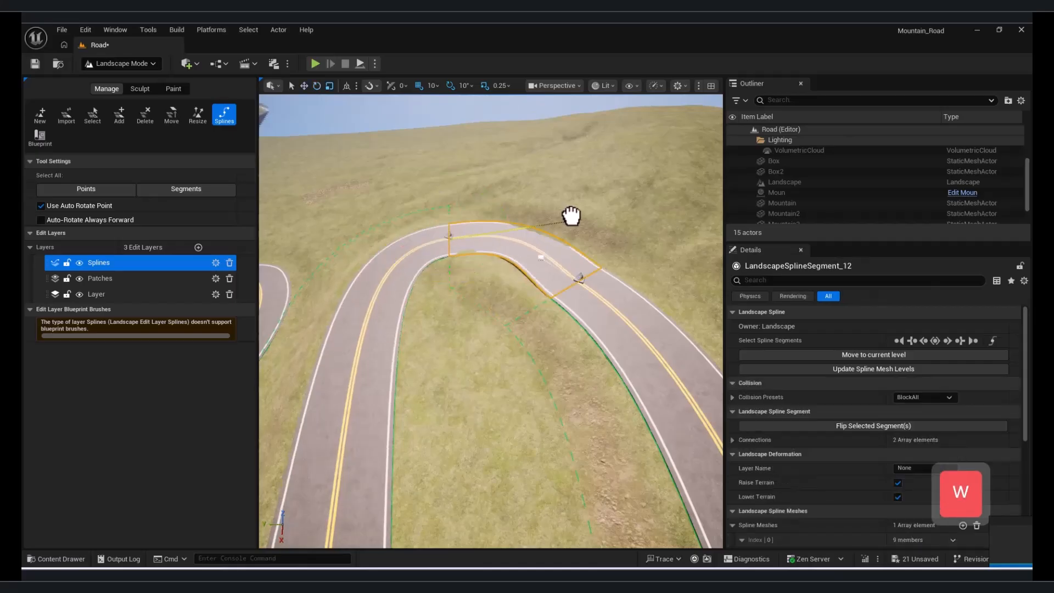
left_click(579, 279)
left_click_drag(603, 325, 582, 331)
key("a")
right_click_drag(582, 331, 713, 351)
Rotate the next control point down the road to align it and check the winding road from above
key("w")
key("d")
mouse_move(442, 394)
right_mouse_down()
mouse_move(396, 393)
mouse_move(428, 385)
right_mouse_up()
left_click(443, 379)
key("e")
left_click_drag(442, 413, 440, 409)
key("d")
right_click_drag(440, 409, 428, 390)
key("w")
key("s")
key("w")
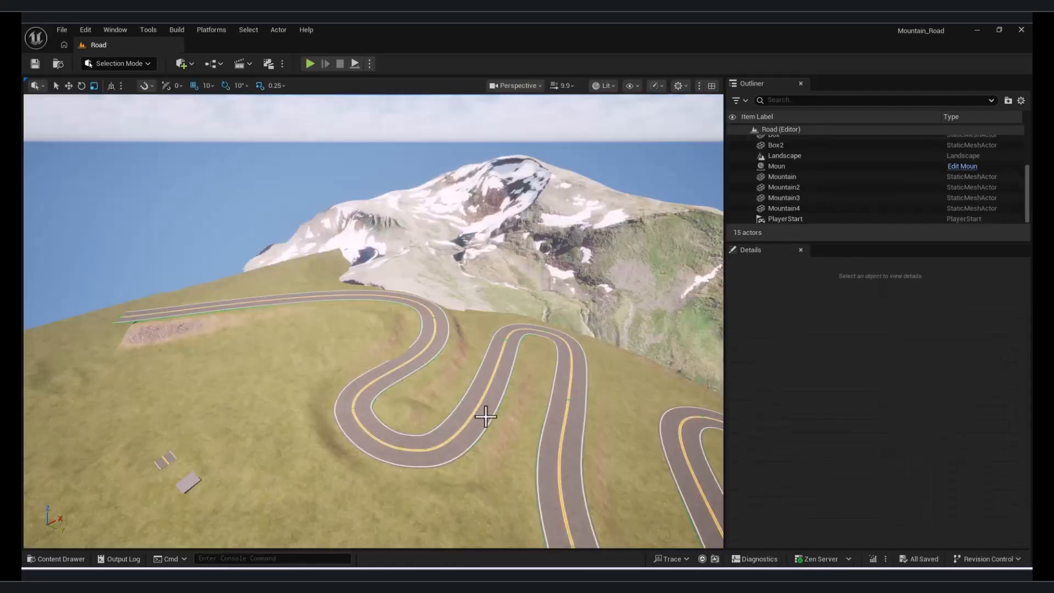
Switch to the Fab marketplace and search it for "megaplants"
key("a")
right_click_drag(485, 416, 521, 404)
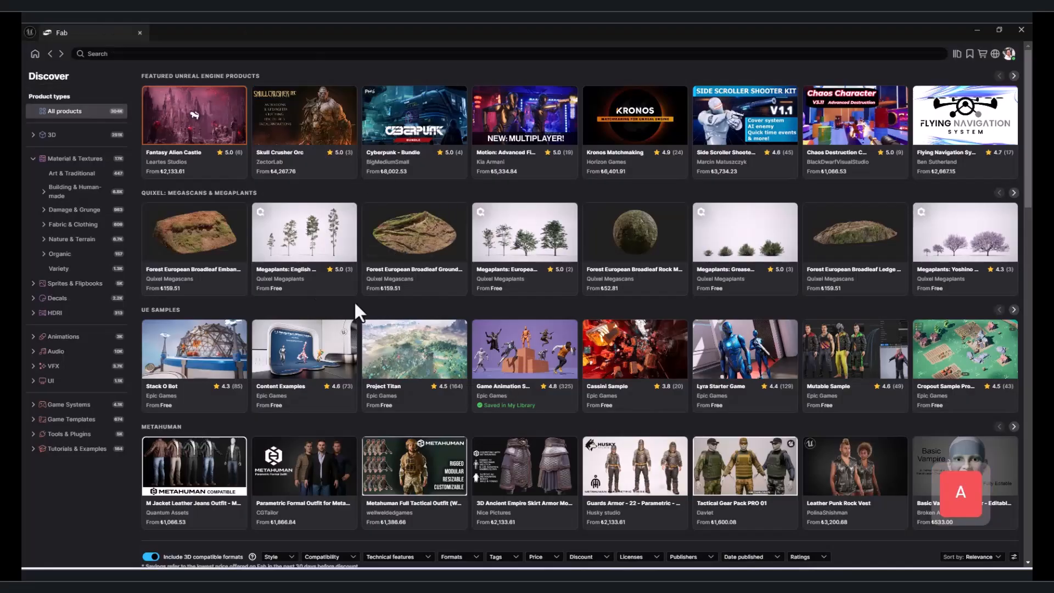
left_click(351, 52)
type("meg")
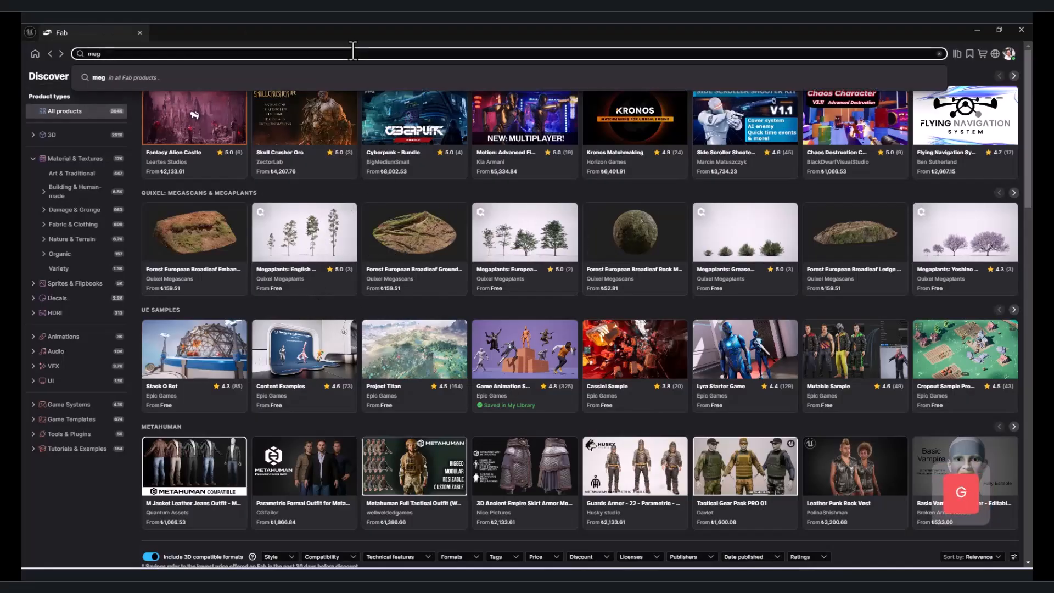
type("aplants")
key("Return")
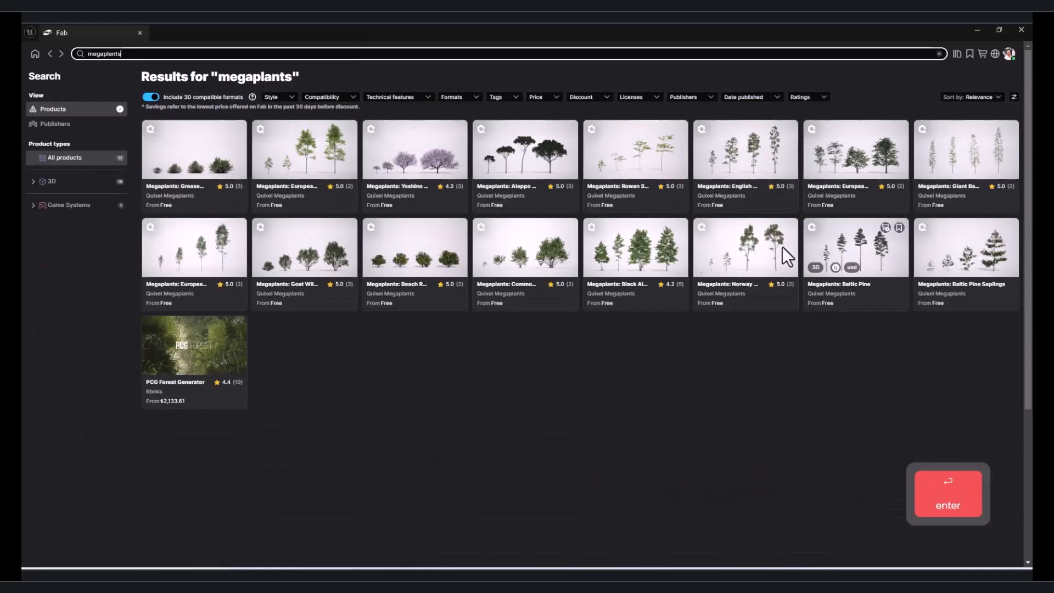
Look through several vegetation listings in the search results, including European Hornbeam and PCG Forest Generator
left_click(870, 160)
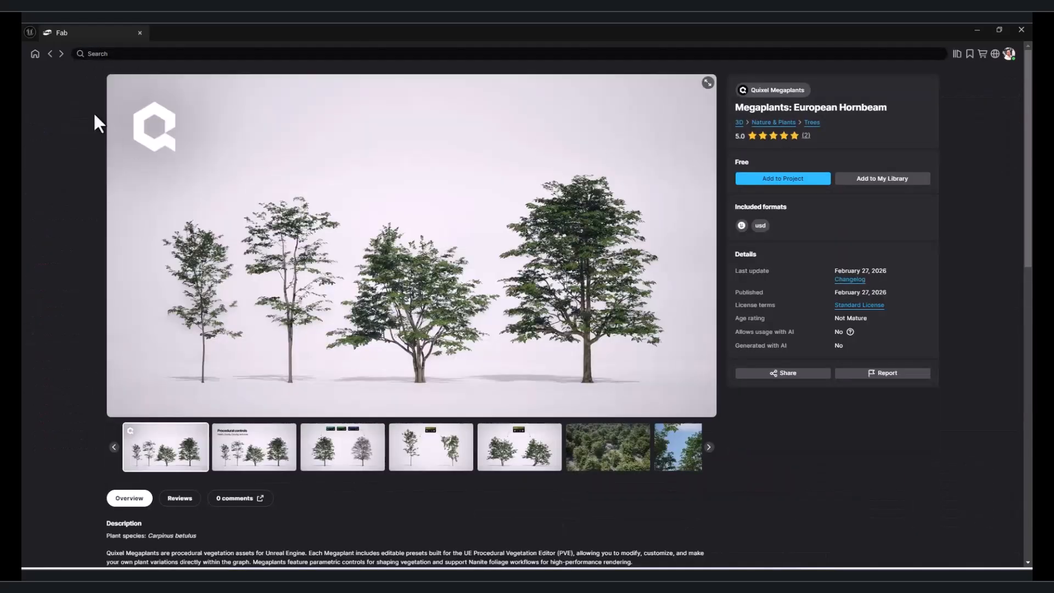
left_click(50, 53)
left_click(228, 368)
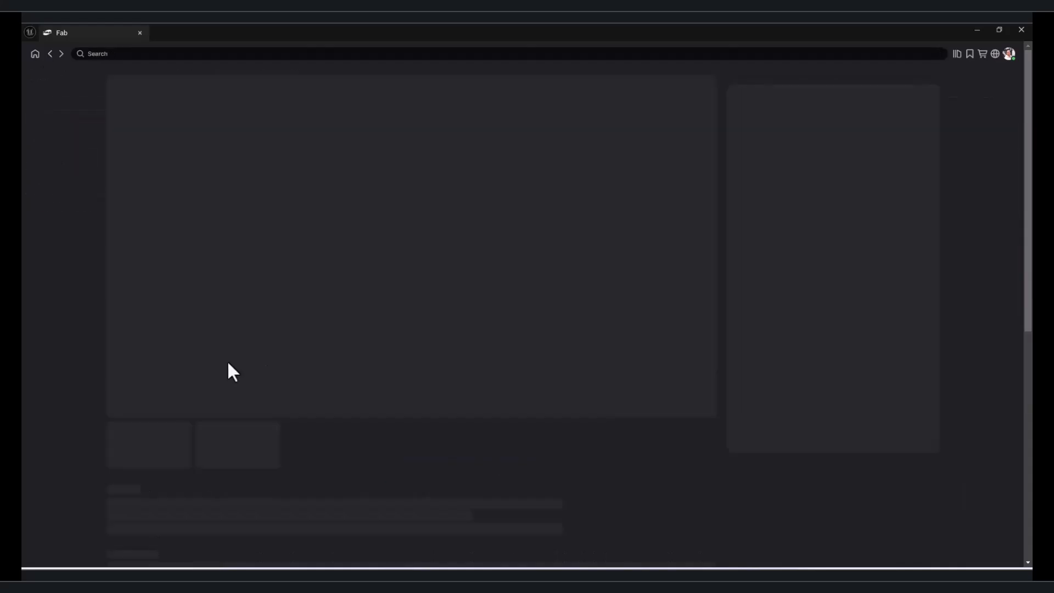
left_click(353, 461)
left_click(50, 54)
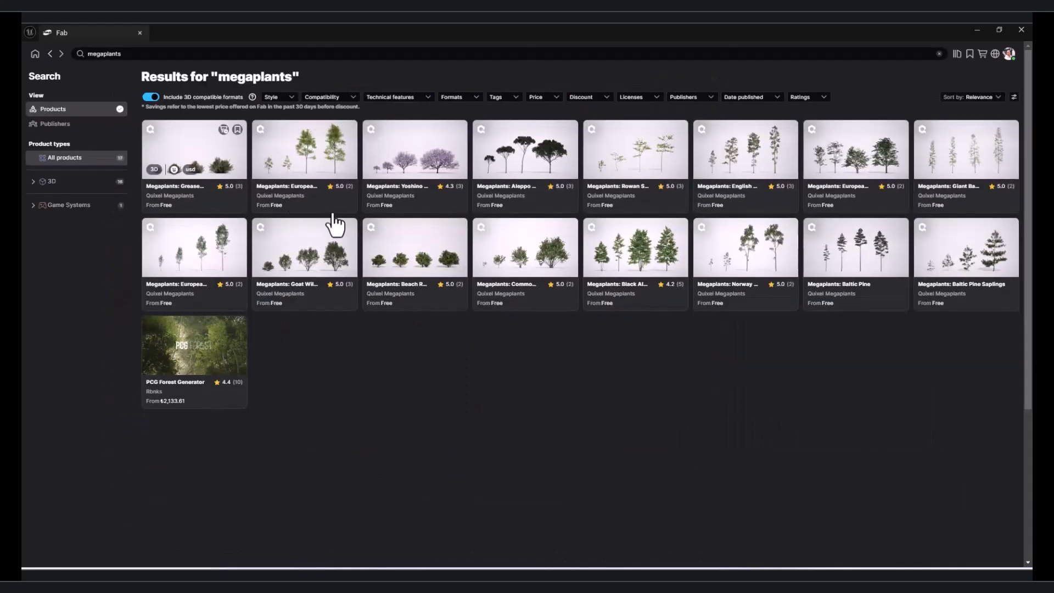
left_click(342, 165)
key("alt+Left")
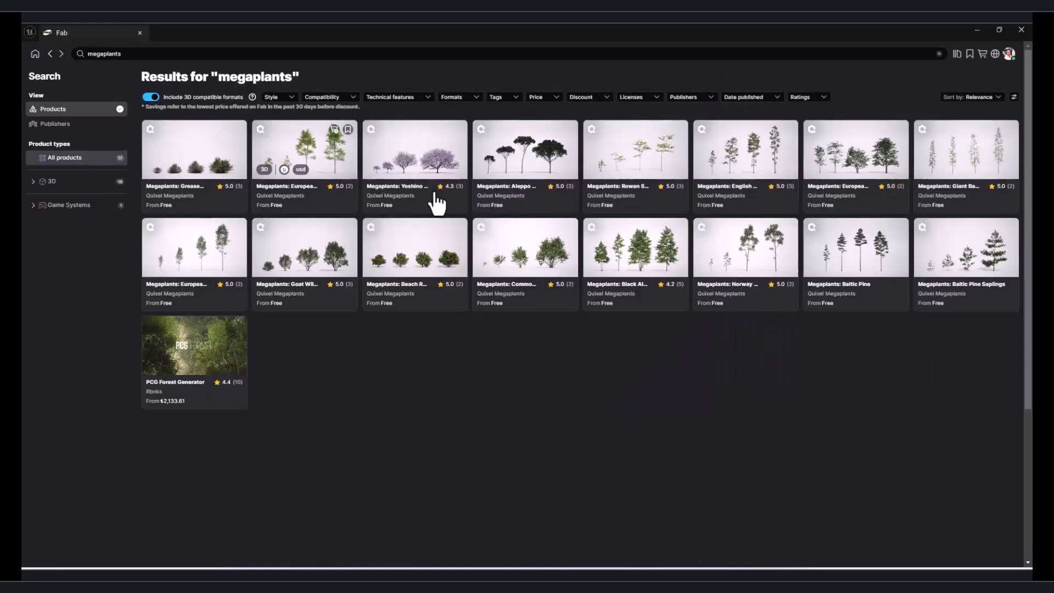
Add the Black Alder Megaplant to the project and open its Tree_Black_Alder_01 content folder
left_click(656, 246)
left_click(793, 182)
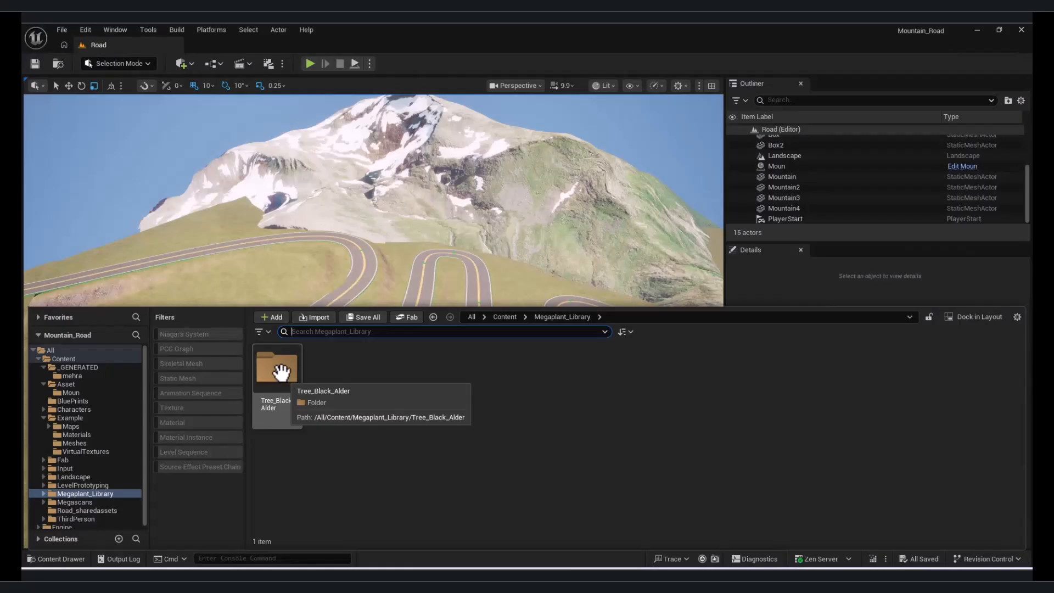
double_click(277, 369)
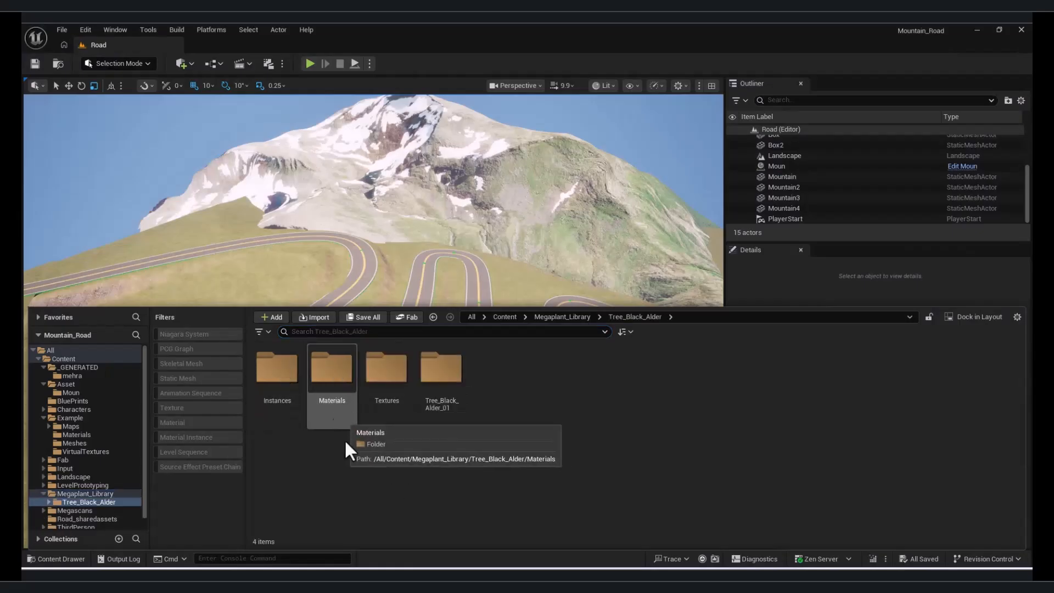
double_click(446, 363)
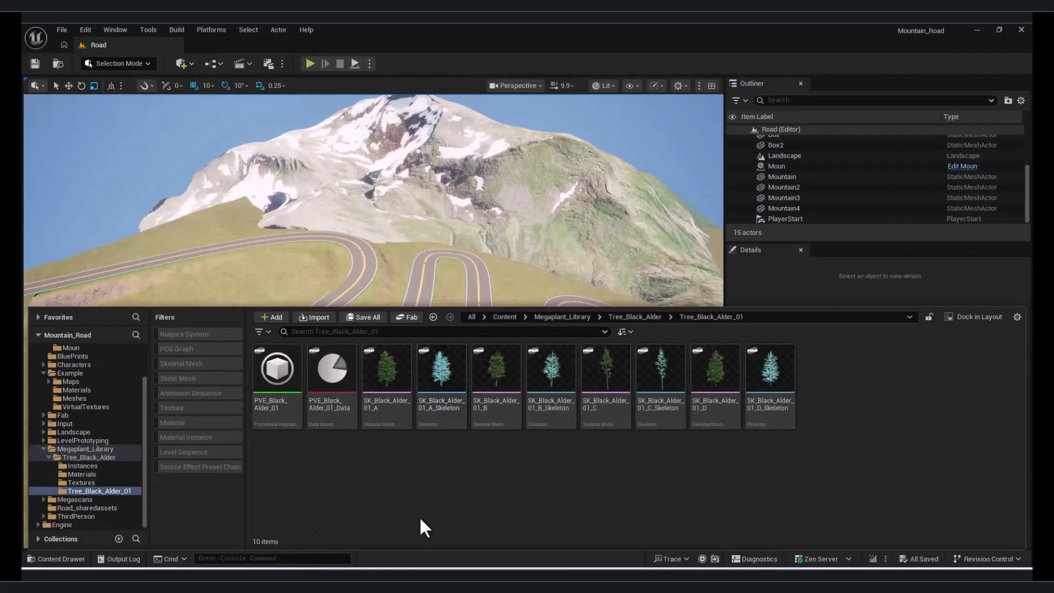
Place the SK_Black_Alder_01_A tree on the grass beside the winding road
left_click_drag(387, 368, 330, 247)
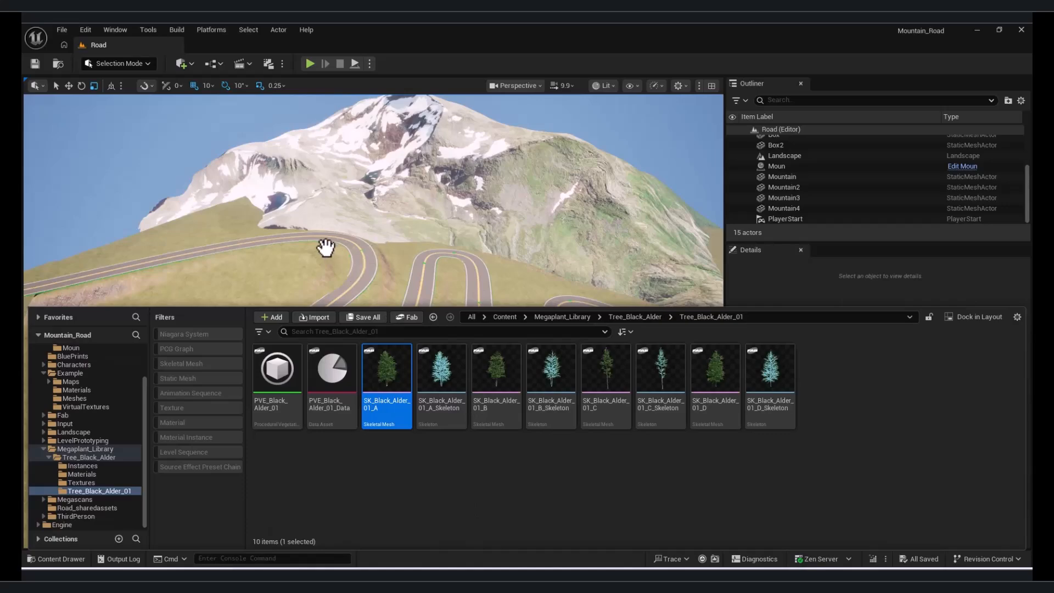
left_click_drag(268, 268, 248, 298)
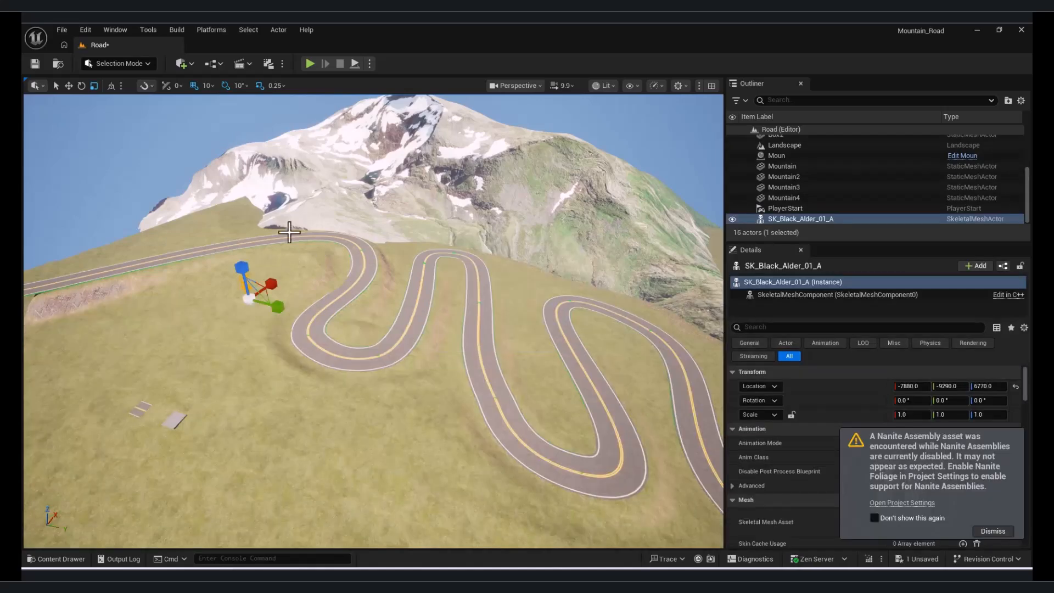
key("w")
right_click_drag(344, 350, 488, 336)
key("a")
Enable Nanite Foliage (Experimental) in the project settings and save all changes
left_click(903, 503)
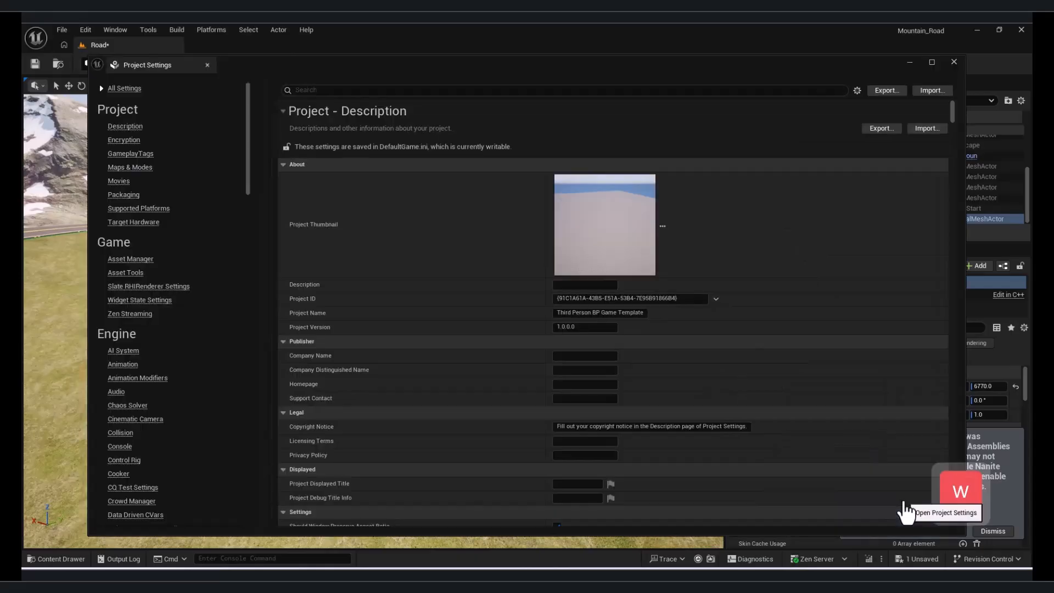
type("nan")
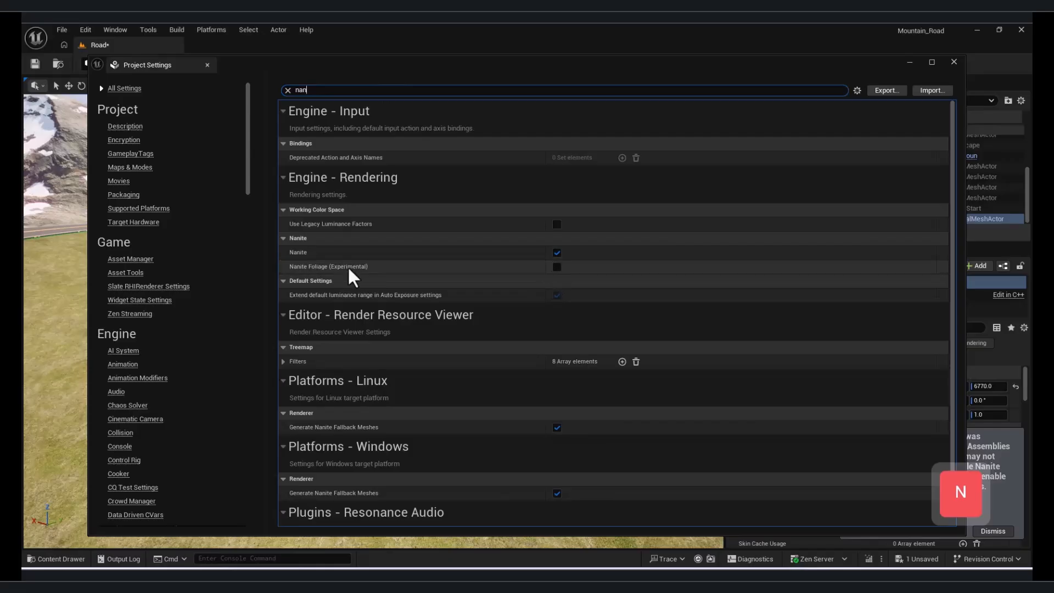
left_click(556, 267)
left_click(62, 30)
left_click(107, 181)
left_click(62, 30)
left_click(107, 190)
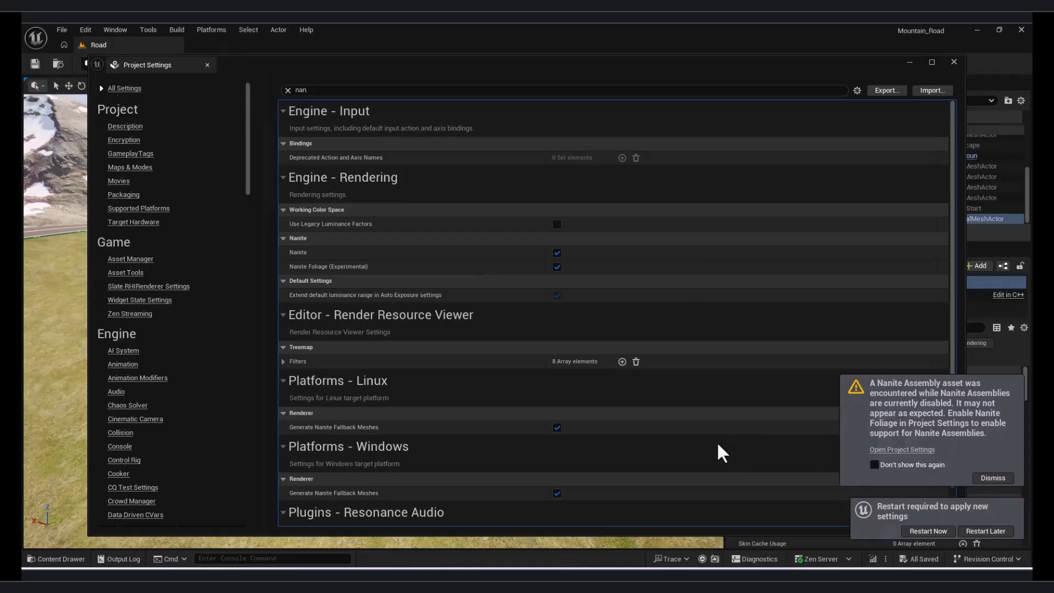
left_click(917, 450)
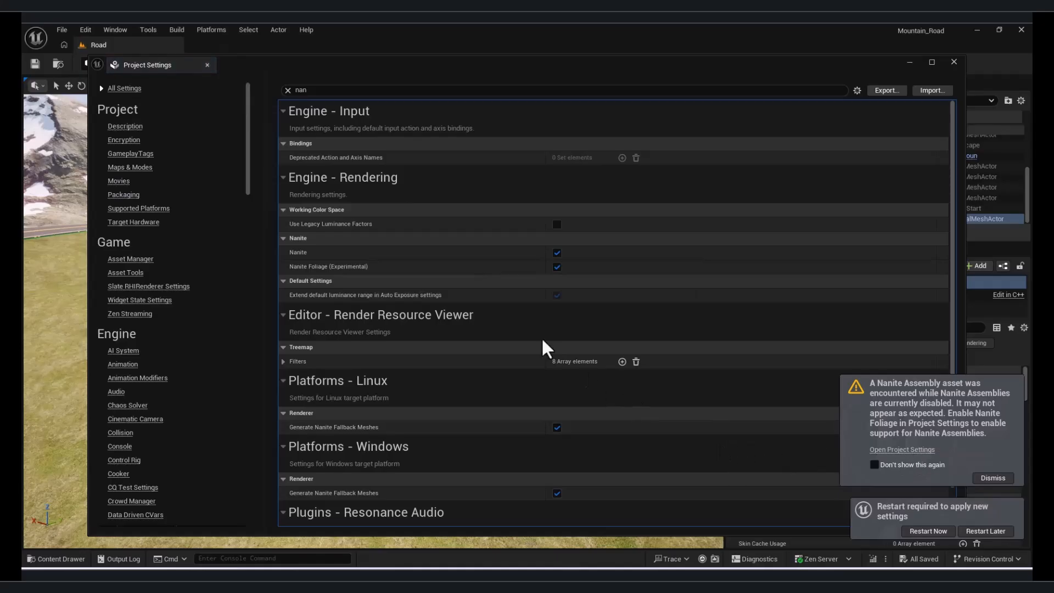
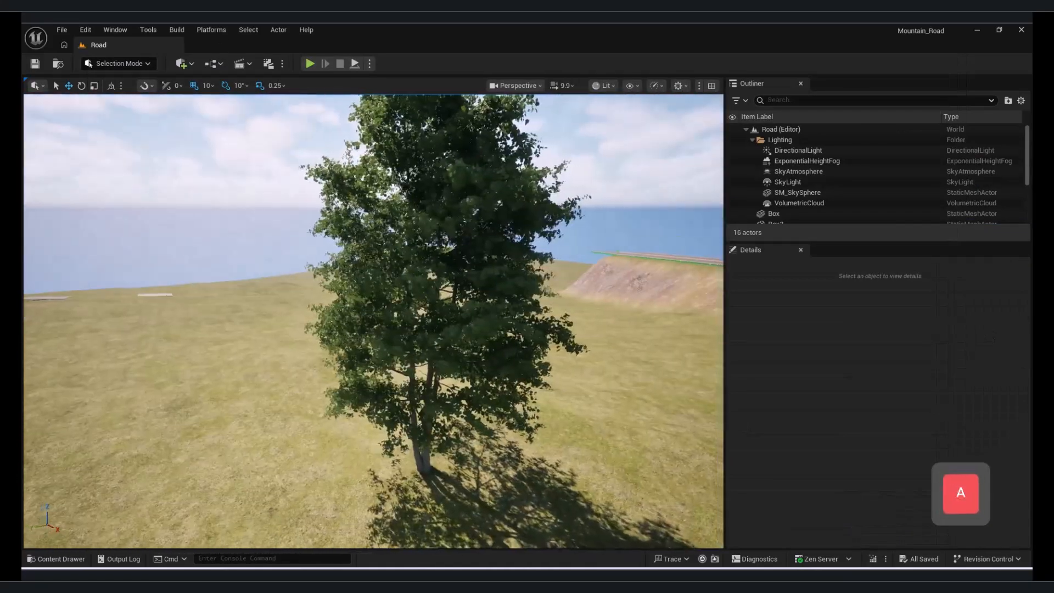
Inspect the placed Black Alder tree up close and its surroundings near the road
key("a")
key("w")
left_click(428, 379)
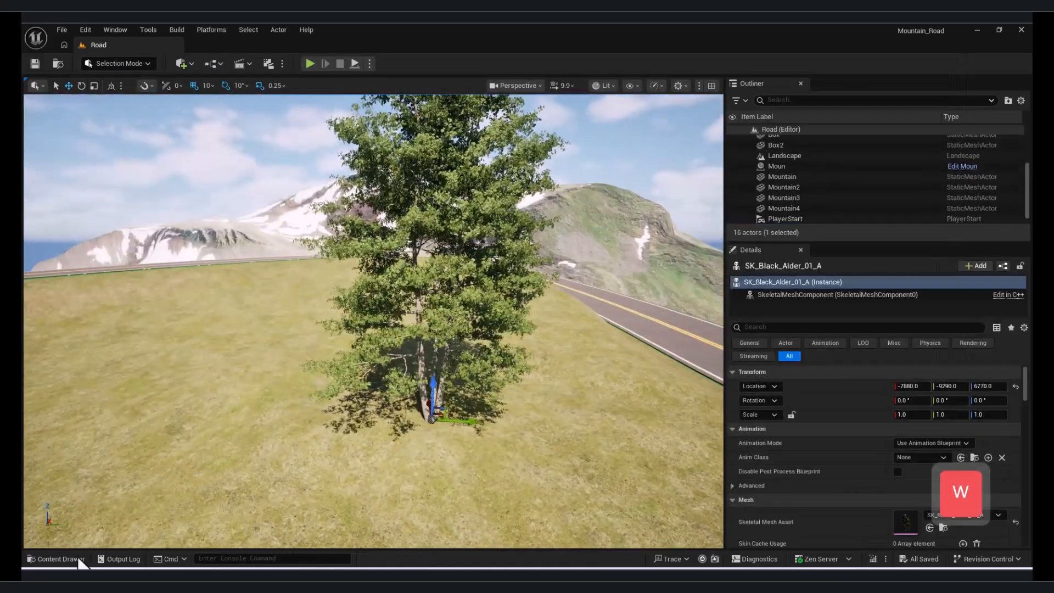
left_click(55, 559)
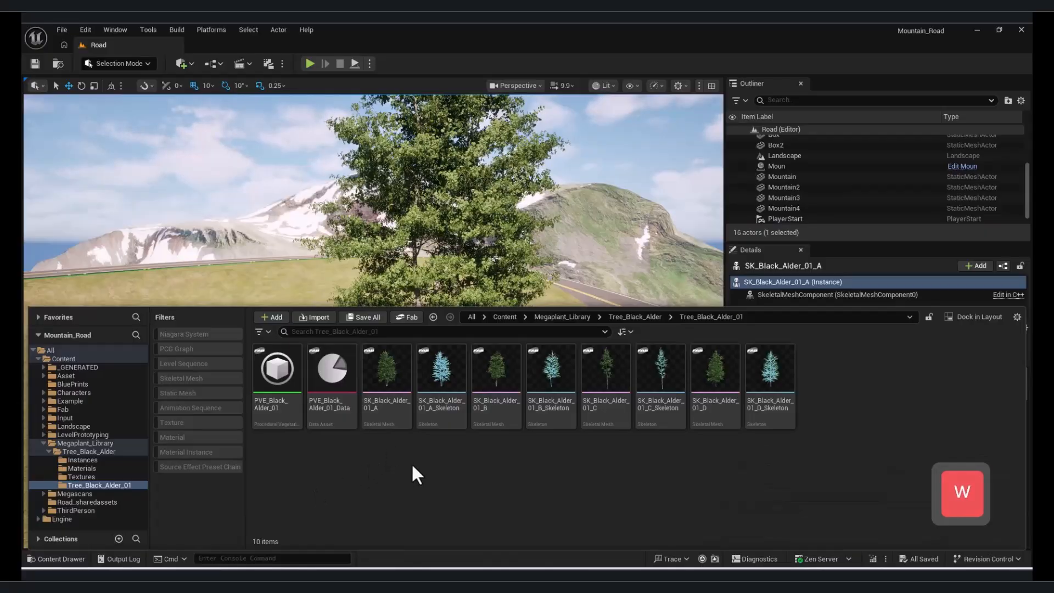
right_click_drag(299, 198, 275, 353)
key("d")
key("w")
Create a folder named PCG in the project's root Content folder
left_click(55, 558)
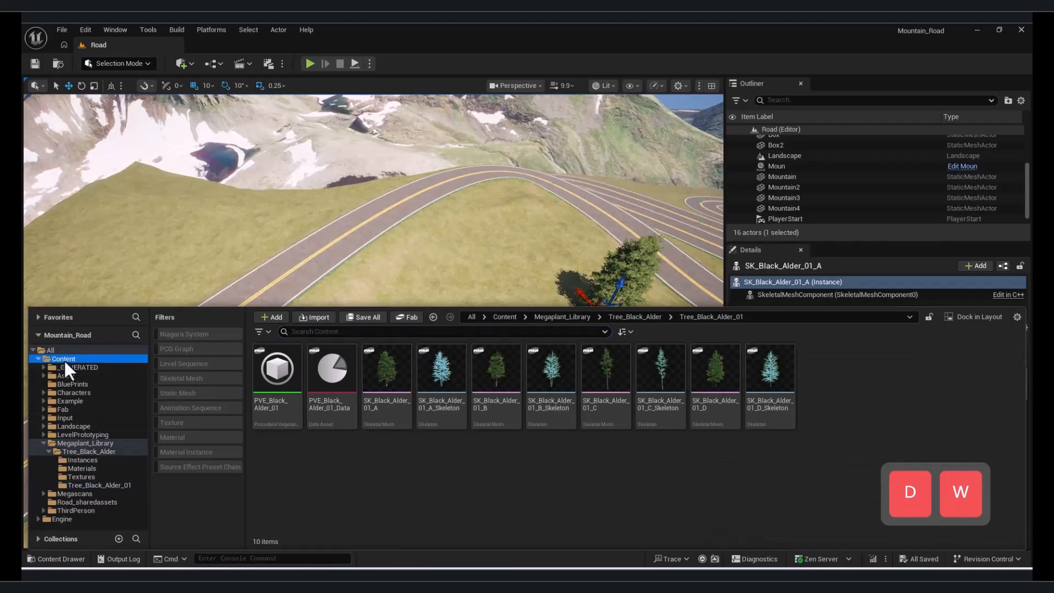
left_click(63, 359)
right_click(462, 467)
left_click(511, 138)
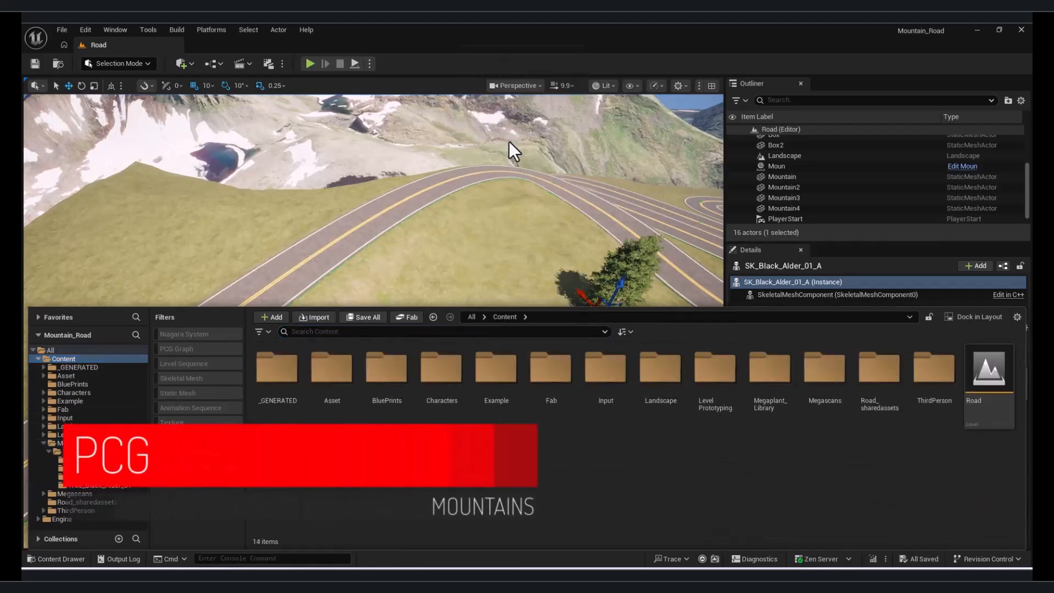
type("PCG")
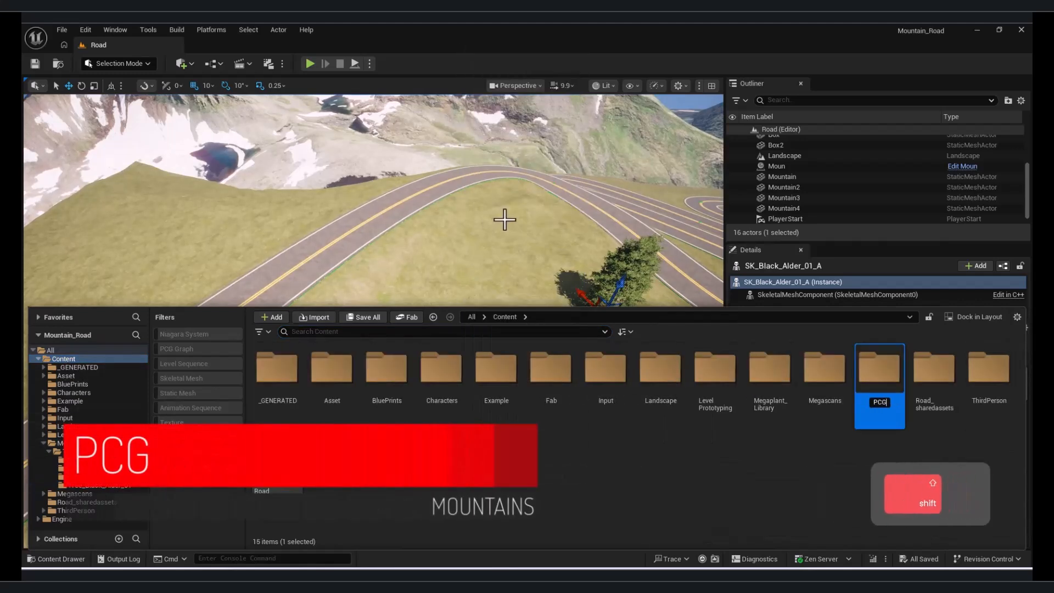
key("Return")
Create a PCG Graph named Forest inside the PCG folder
right_click(463, 414)
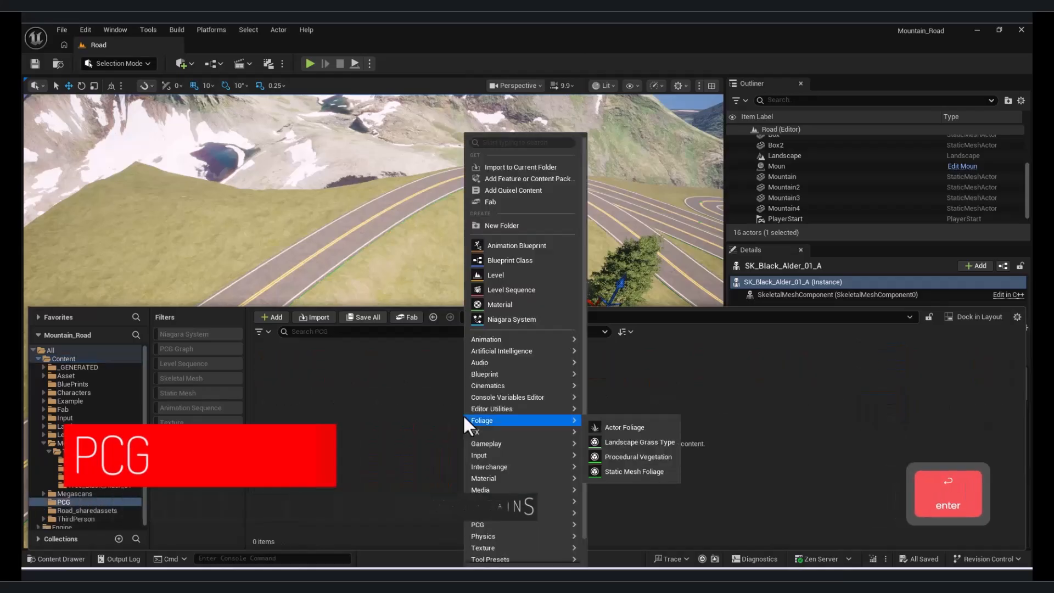
mouse_move(531, 524)
left_click(634, 522)
left_click(479, 427)
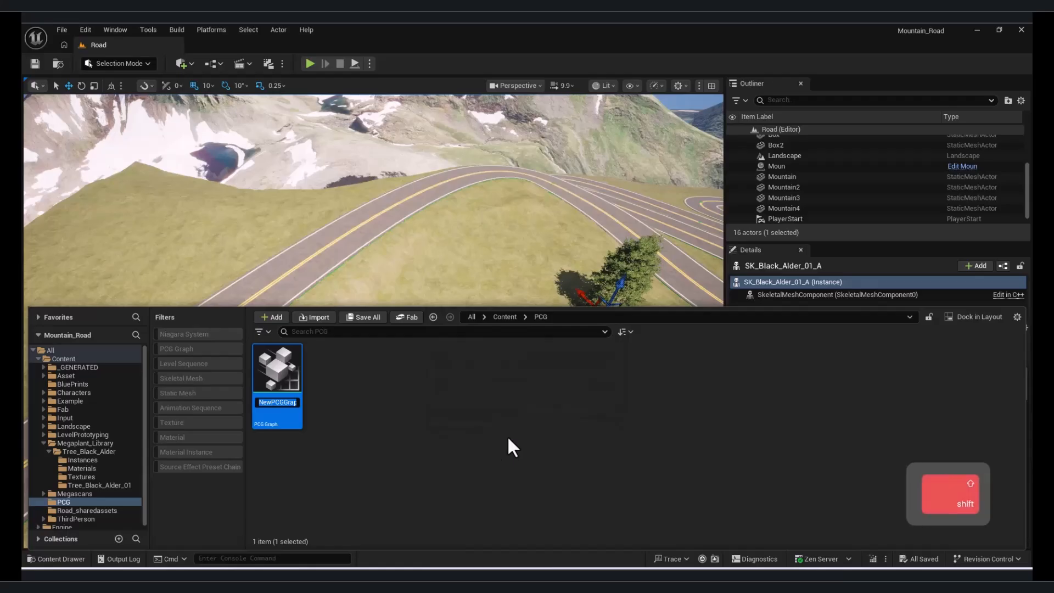
type("Fo")
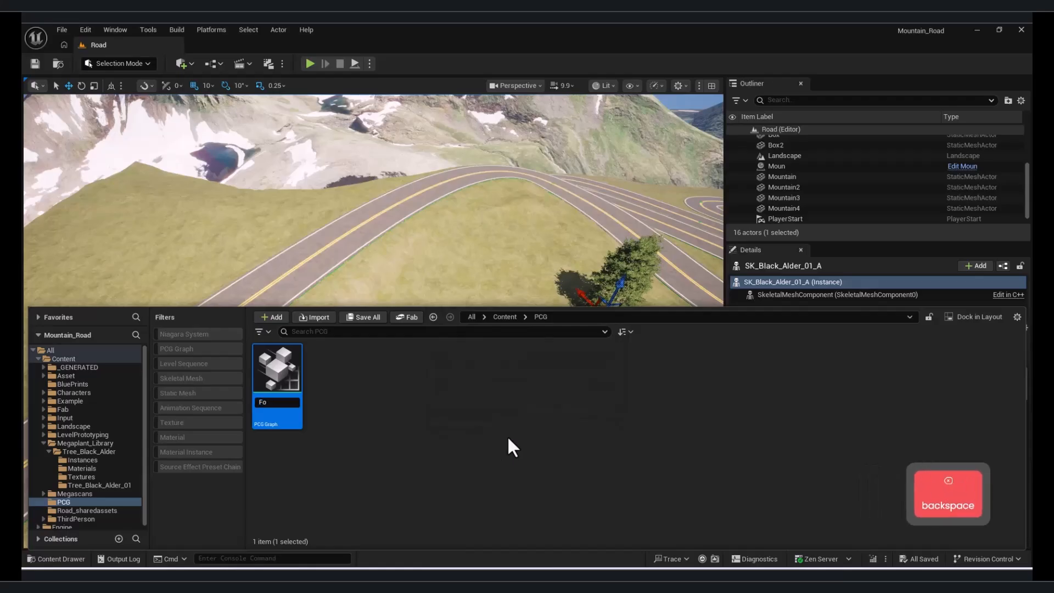
type("rest")
key("Return")
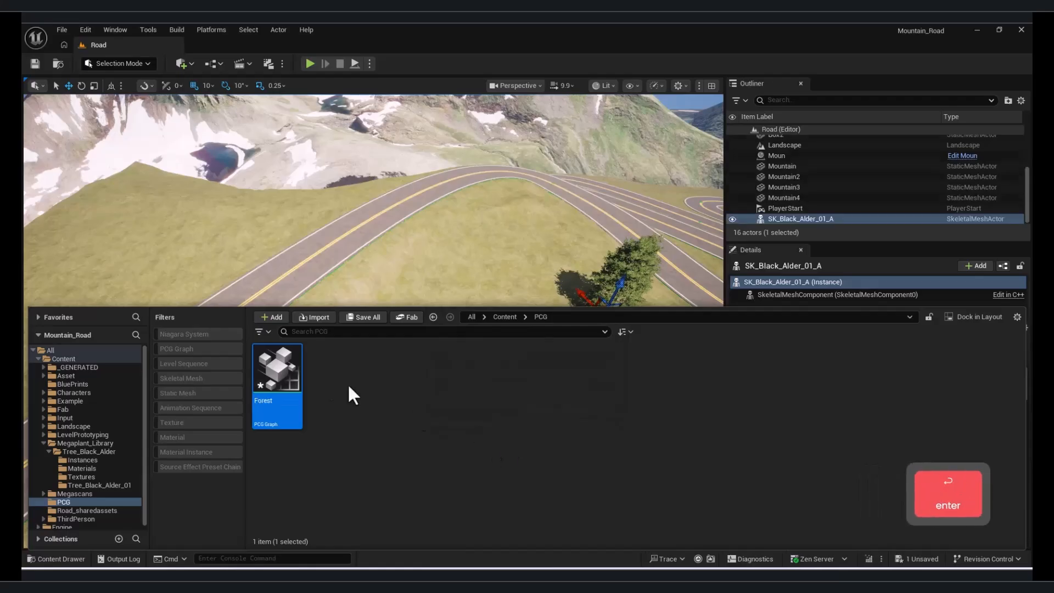
Open the Forest graph, add a Get Spline Data node, and return to the level
double_click(282, 387)
left_click_drag(360, 137, 524, 118)
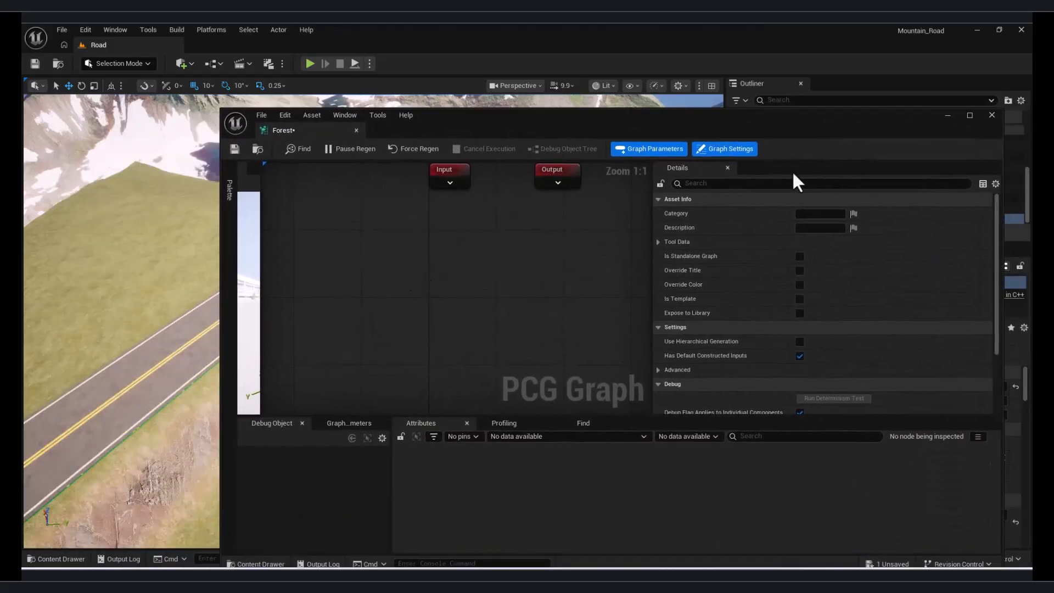
right_click(372, 257)
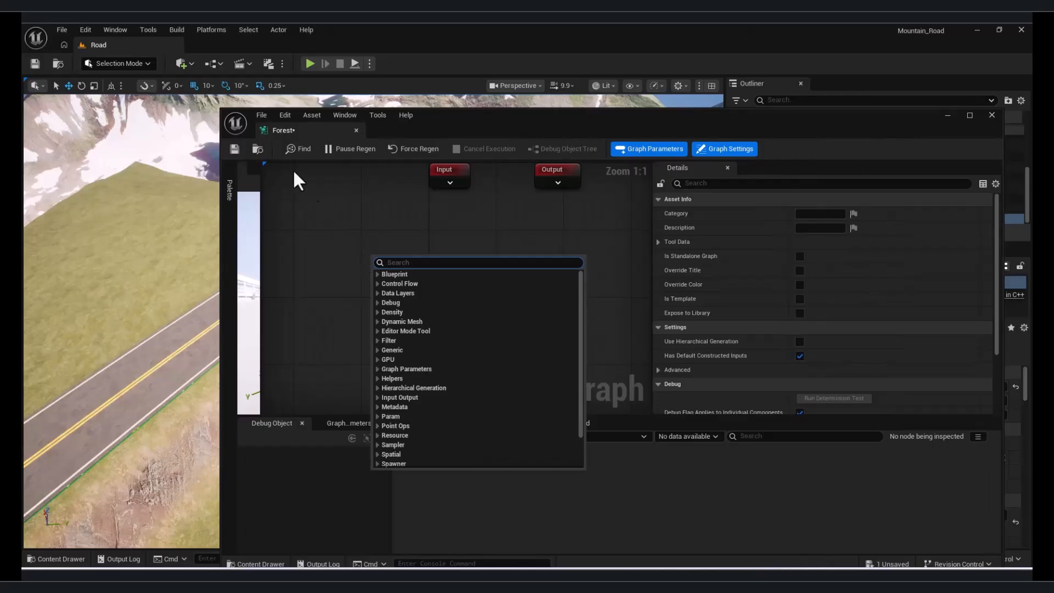
type("ge")
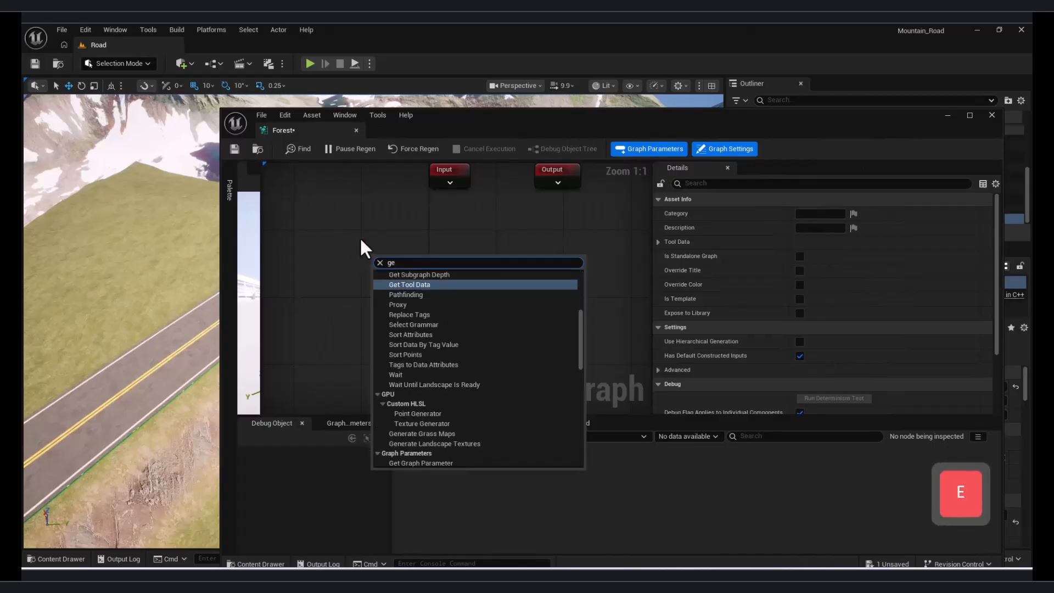
type("t spline")
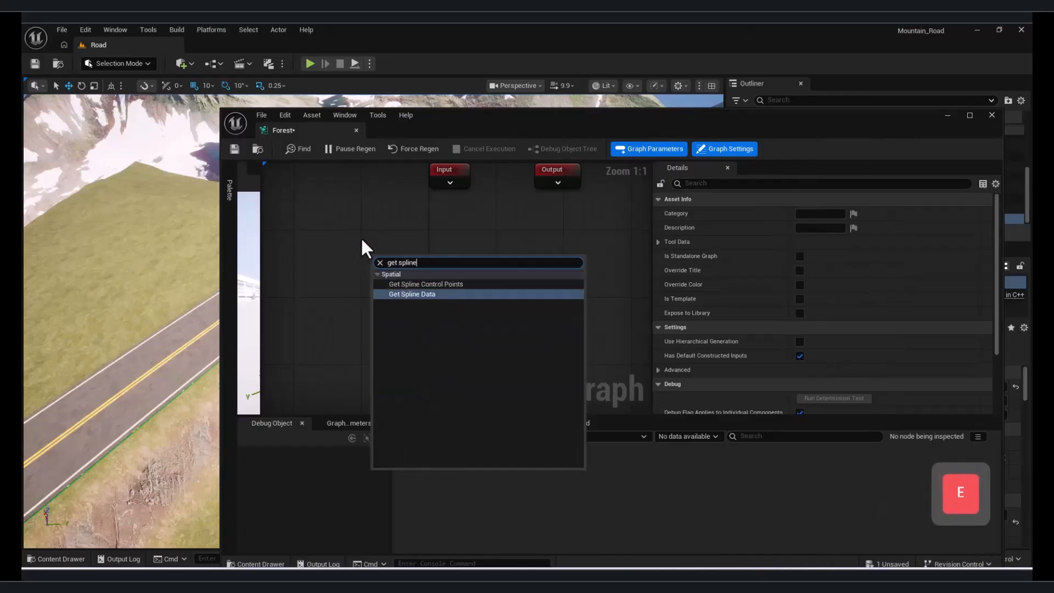
left_click(439, 294)
left_click(947, 116)
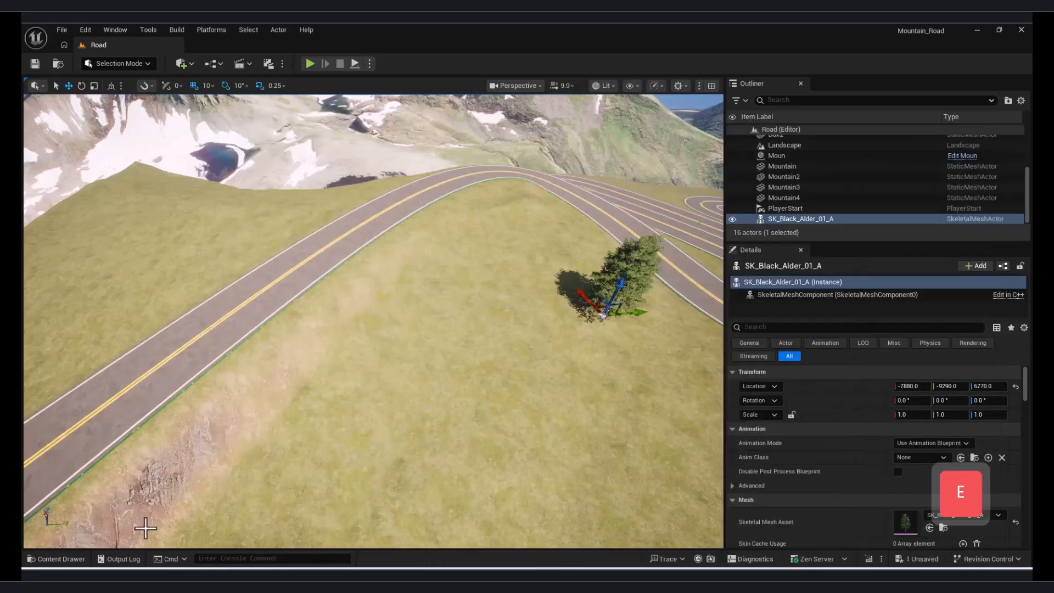
Create an Actor Blueprint Class named Trees in the PCG folder and open it for editing
left_click(55, 559)
right_click(412, 398)
left_click(457, 260)
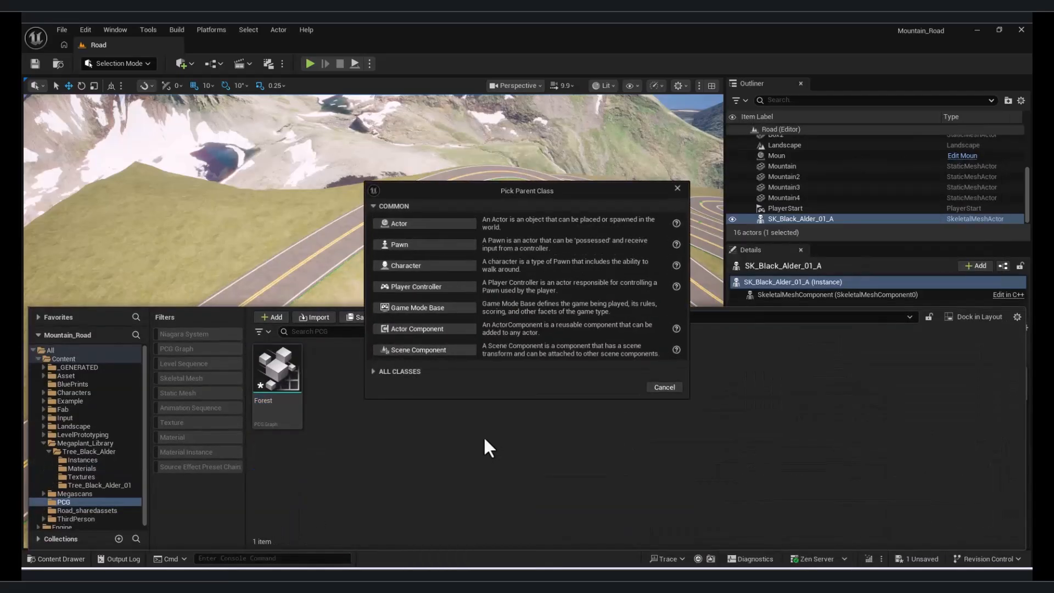
left_click(428, 222)
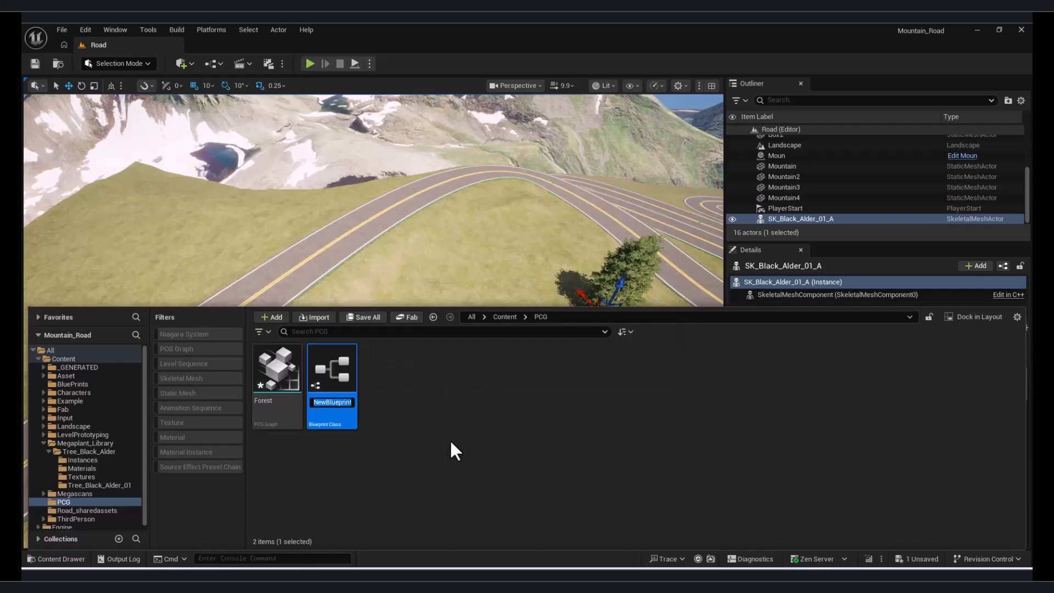
type("Trees")
key("Return")
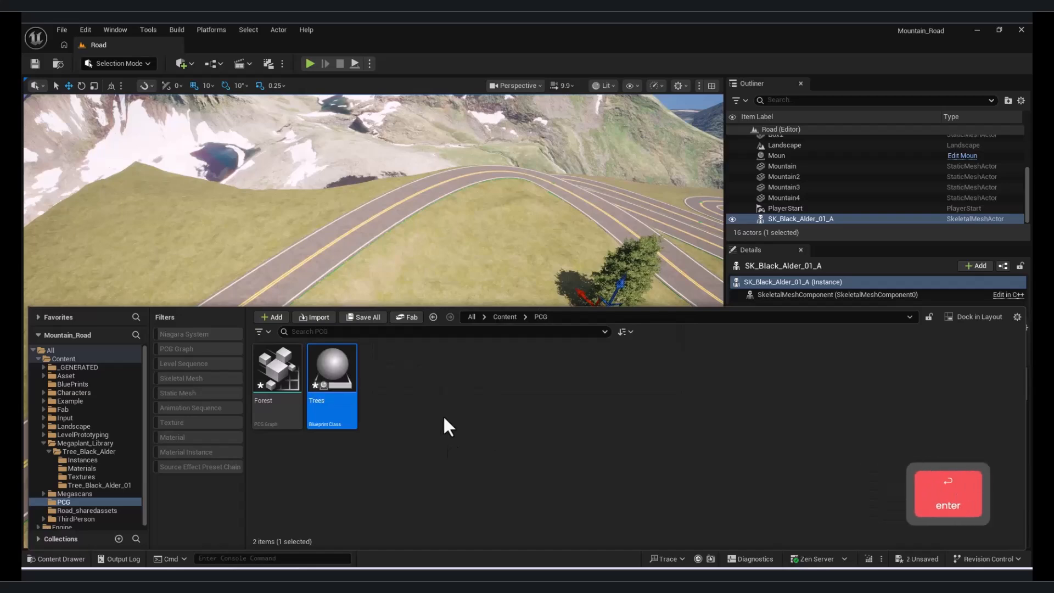
double_click(341, 379)
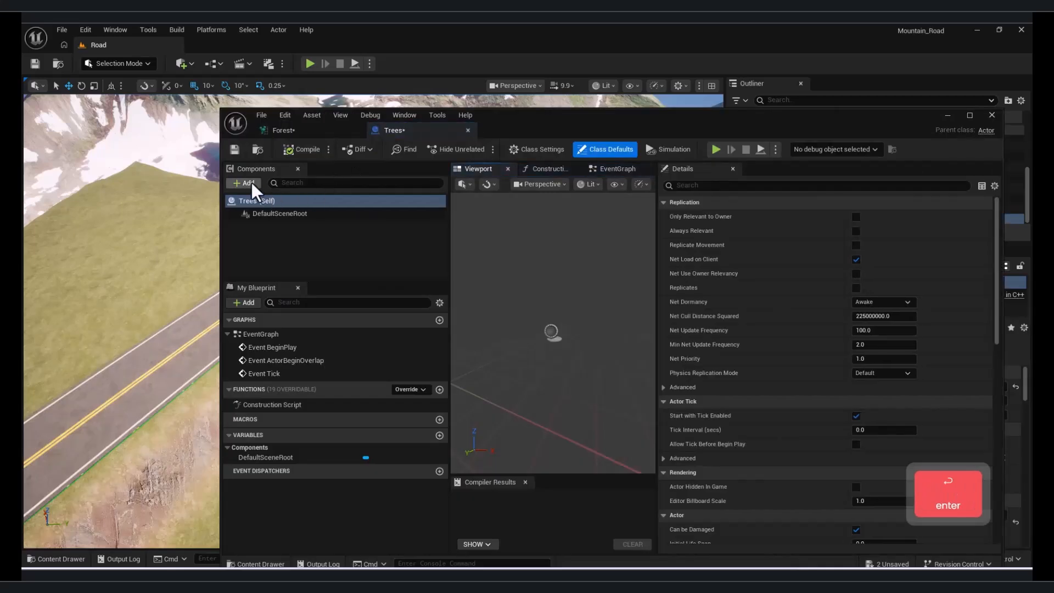
Add a Spline component to the Trees Blueprint
left_click(248, 182)
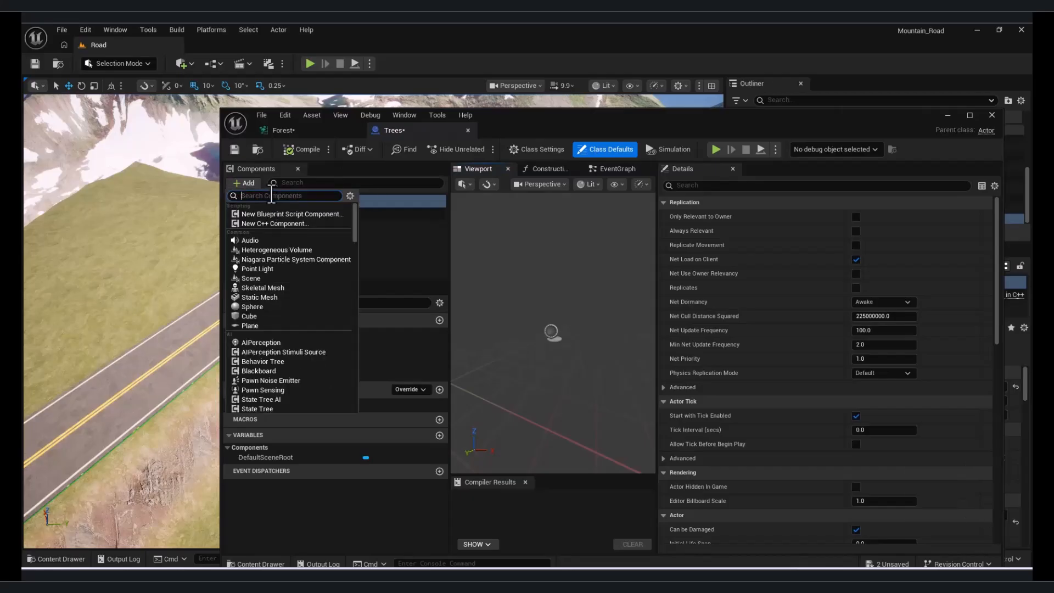
type("spline")
left_click(275, 232)
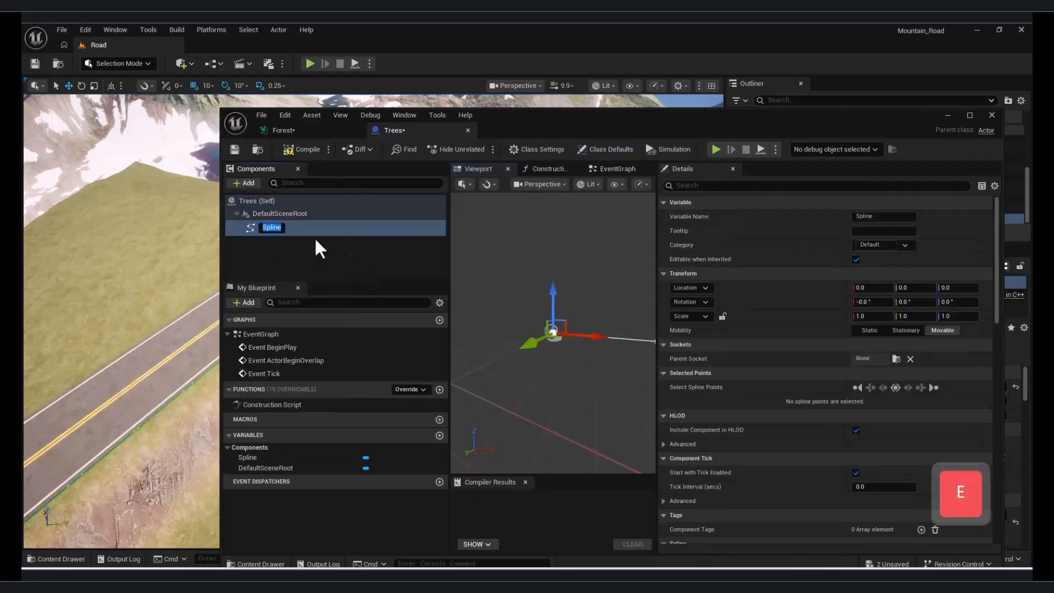
Extend the spline to four points enclosing an area, enable Closed Loop, and compile the Blueprint
key("a")
right_click_drag(544, 306, 544, 306)
key("w")
key("d")
left_click(540, 319)
right_click_drag(595, 346, 598, 341)
key("s")
left_click_drag(584, 302, 618, 297, "alt")
left_click_drag(539, 399, 544, 395, "alt")
scroll(917, 402, "down", 5)
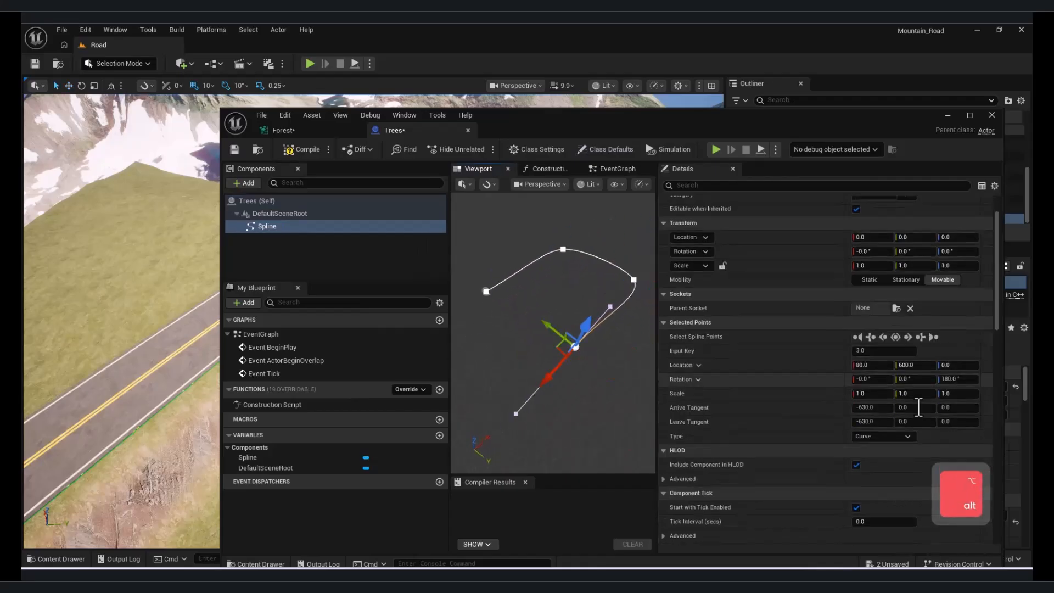
left_click(856, 462)
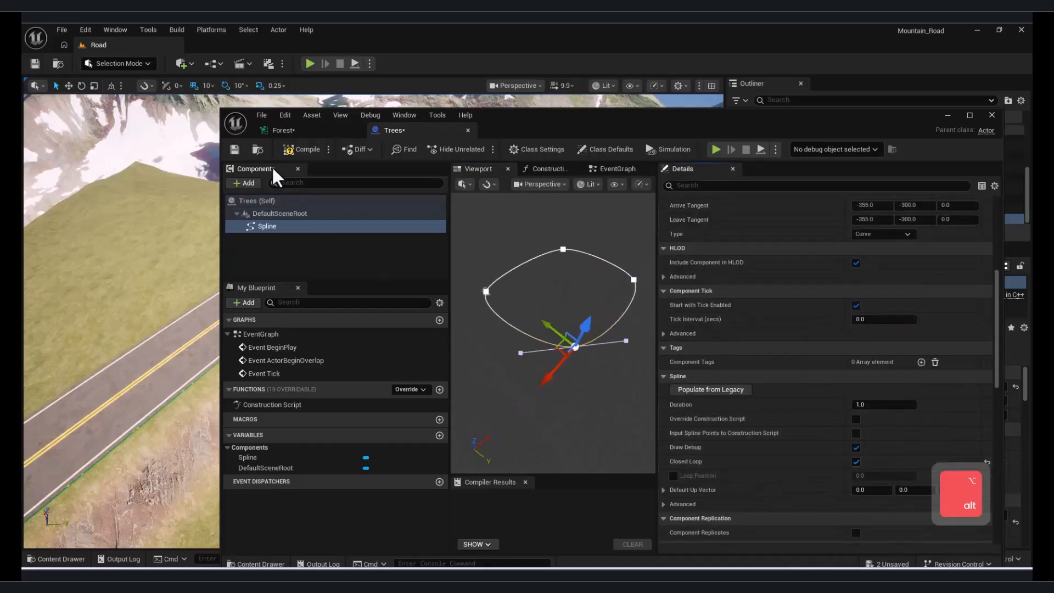
left_click(301, 150)
Add an actor tag named Trees to the Blueprint's class defaults
left_click(631, 149)
left_click(796, 187)
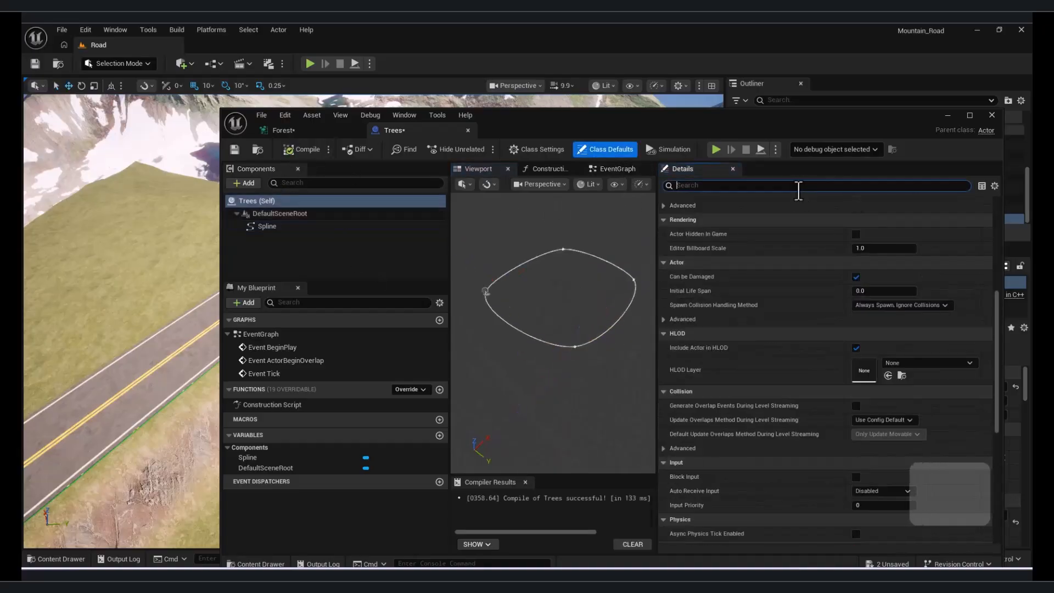
type("tag")
left_click(926, 231)
left_click(880, 246)
type("Trees")
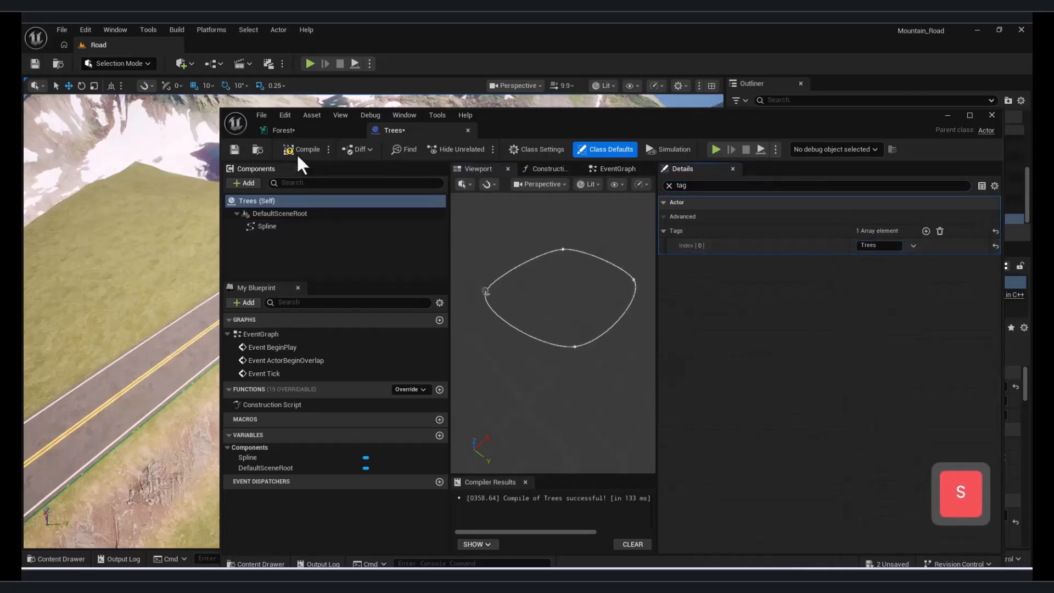
In the Forest graph, set Get Spline Data's Actor Filter to All World Actors and its Actor Selection Tag to Trees
left_click(310, 132)
mouse_move(551, 329)
right_mouse_down()
mouse_move(565, 317)
mouse_move(545, 313)
right_mouse_up()
left_click(848, 213)
left_click(847, 214)
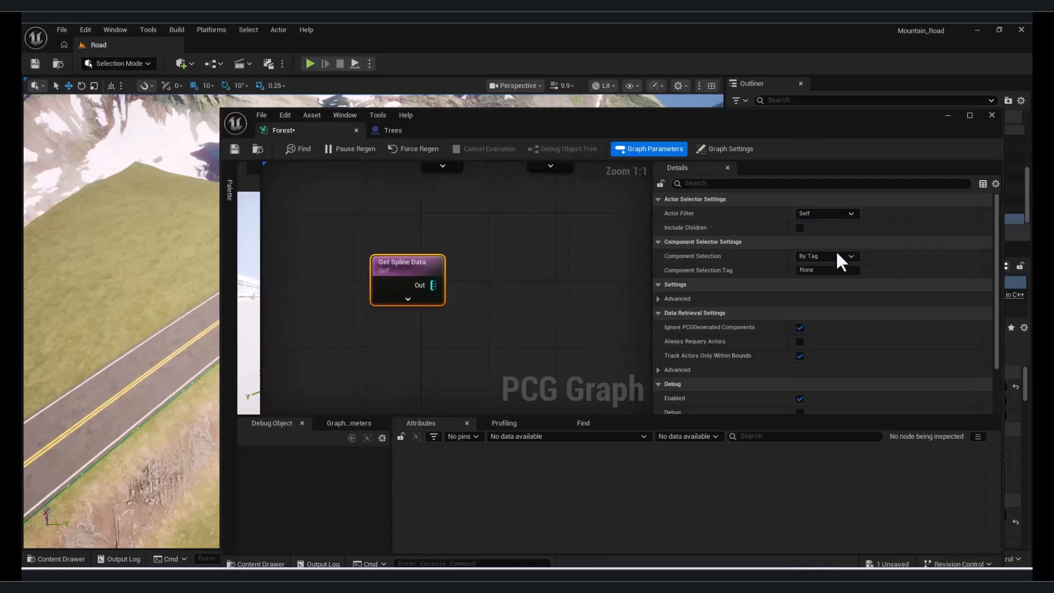
left_click(837, 252)
left_click(838, 257)
left_click(382, 130)
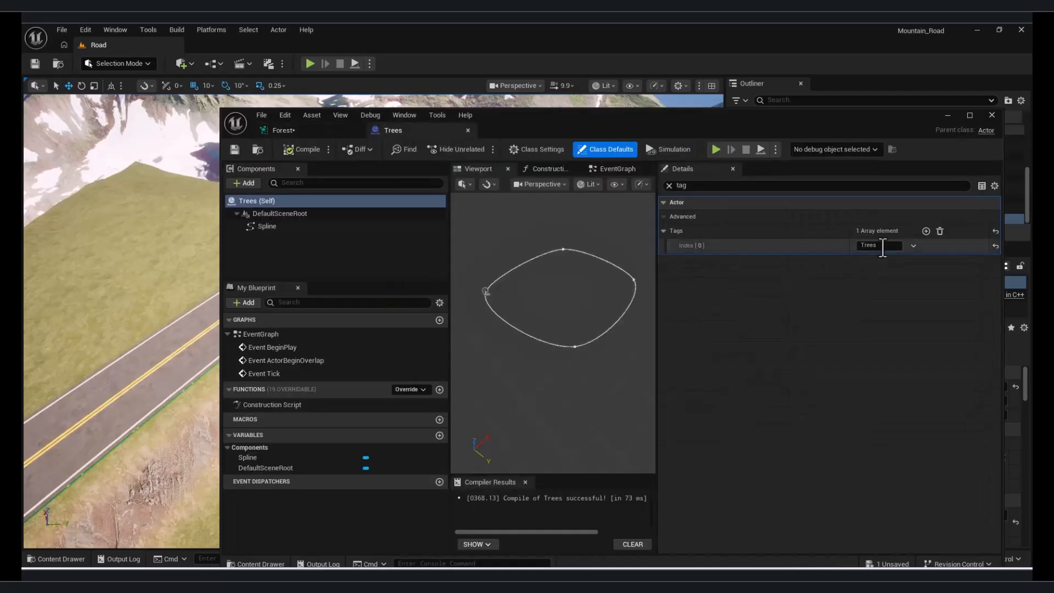
left_click(880, 247)
key("ctrl+c")
left_click(268, 130)
left_click(811, 257)
key("ctrl+v")
left_click(346, 263)
left_click(437, 267)
Add a Spline Sampler node fed by the output of Get Spline Data
left_click_drag(392, 285, 476, 294)
type("s")
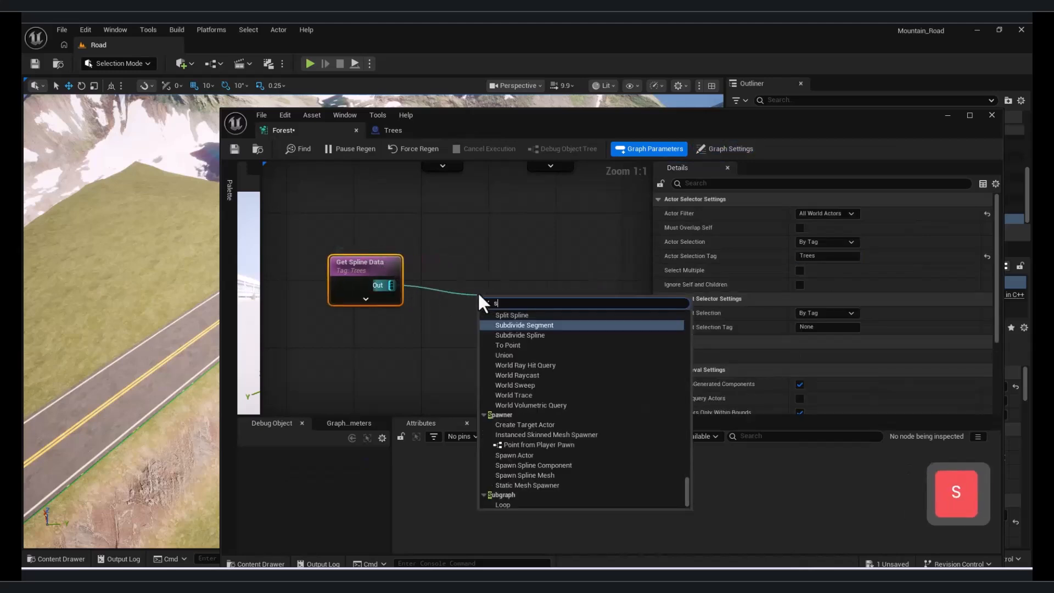
type("pline")
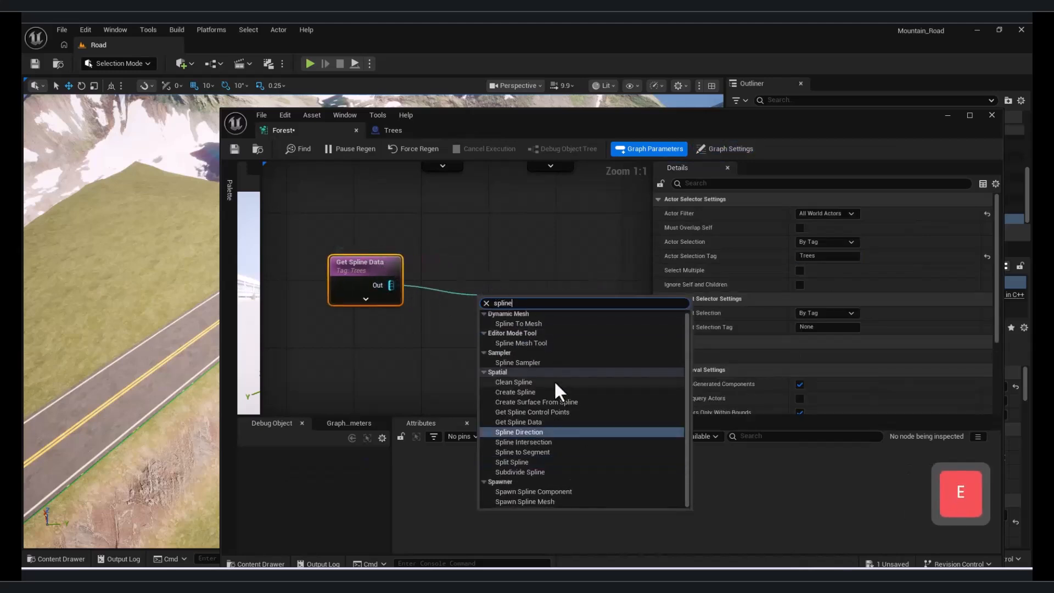
type(" sma")
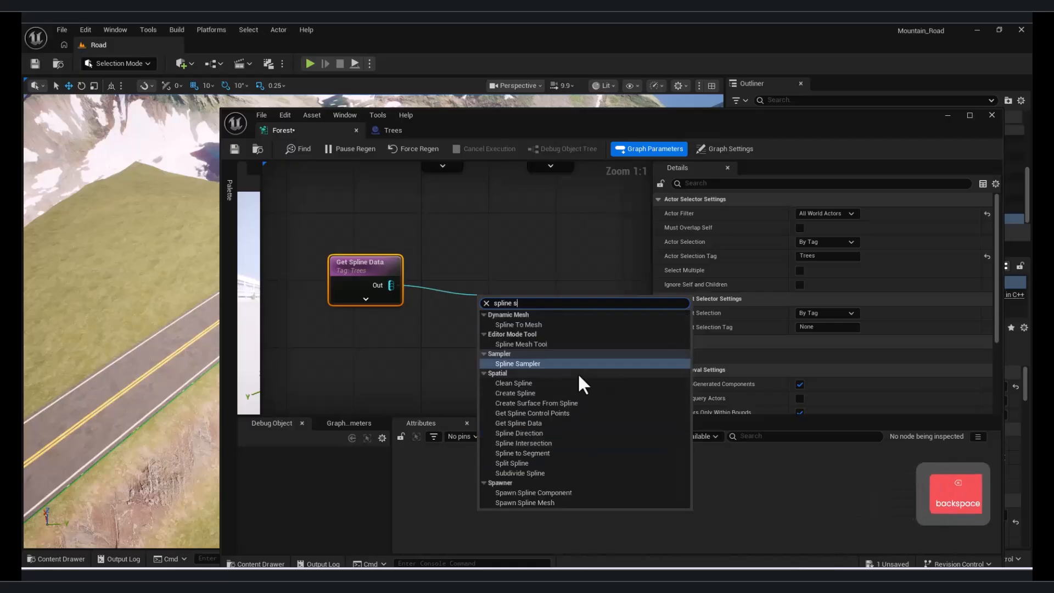
key("BackSpace")
key("BackSpace")
type("a")
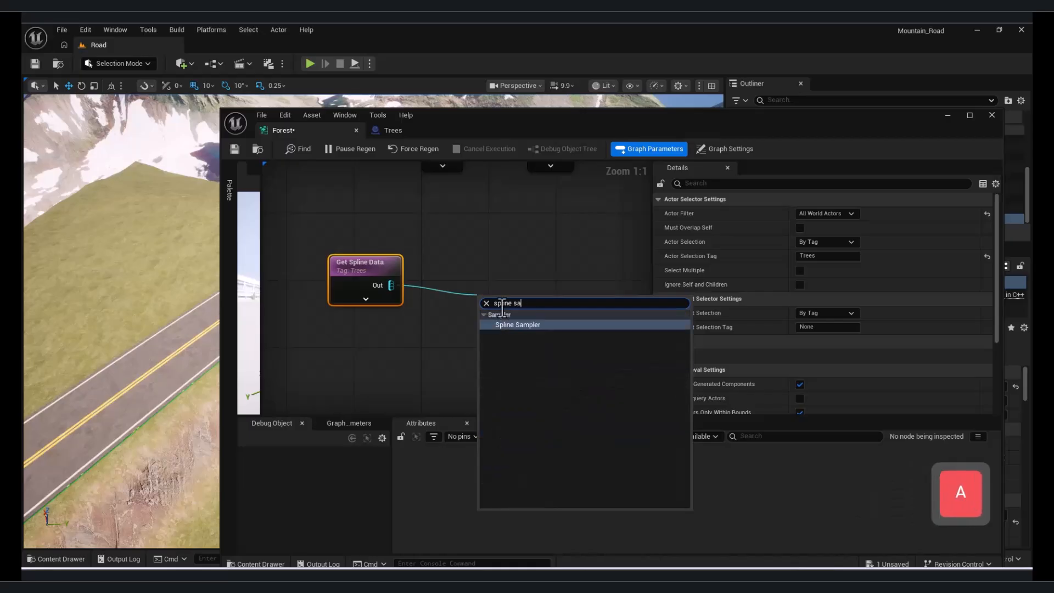
left_click(526, 322)
Set the Spline Sampler's Dimension to On Interior and enable debug display on the node
left_click(828, 215)
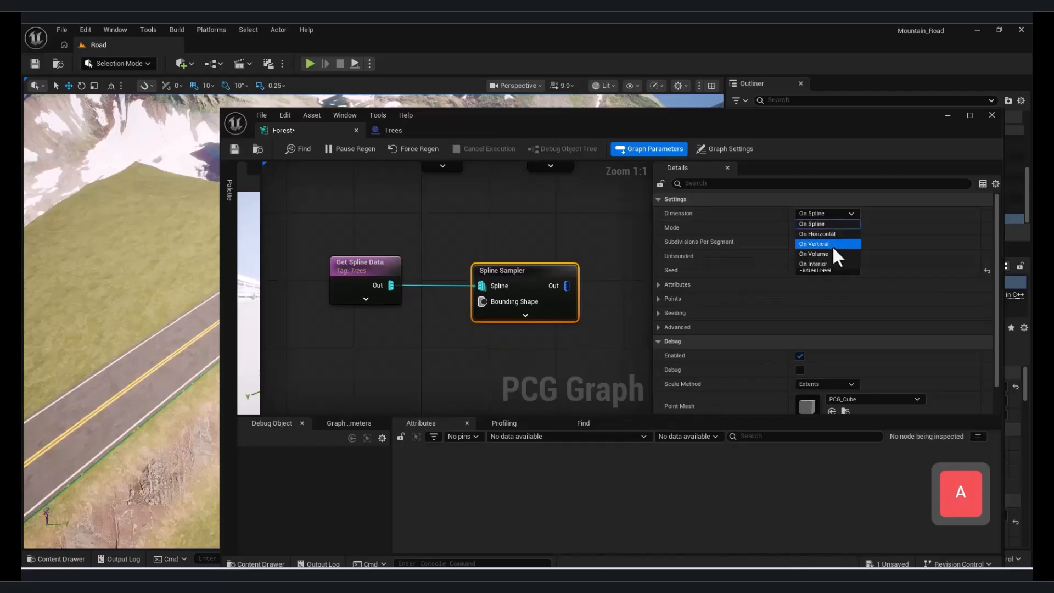
left_click(832, 246)
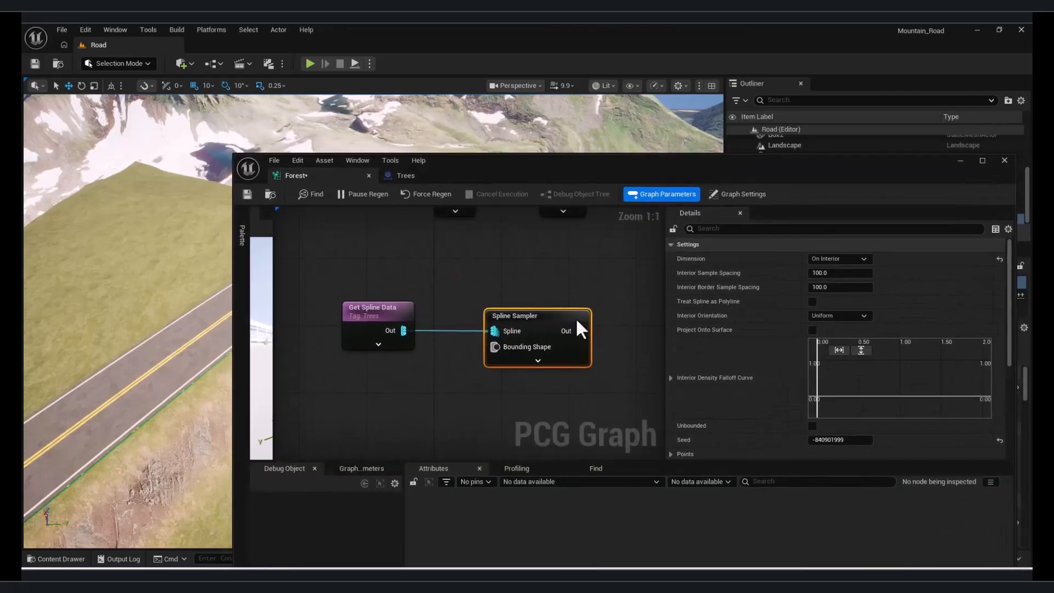
key("d")
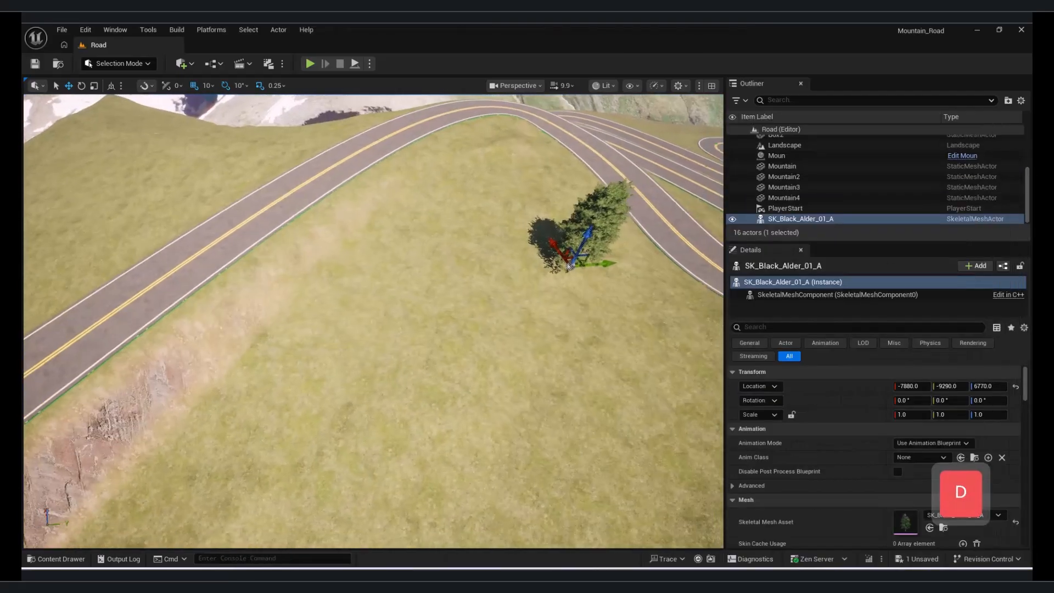
Place the Trees Blueprint and the Forest PCG Graph on the grass beside the road in the level
left_click(56, 559)
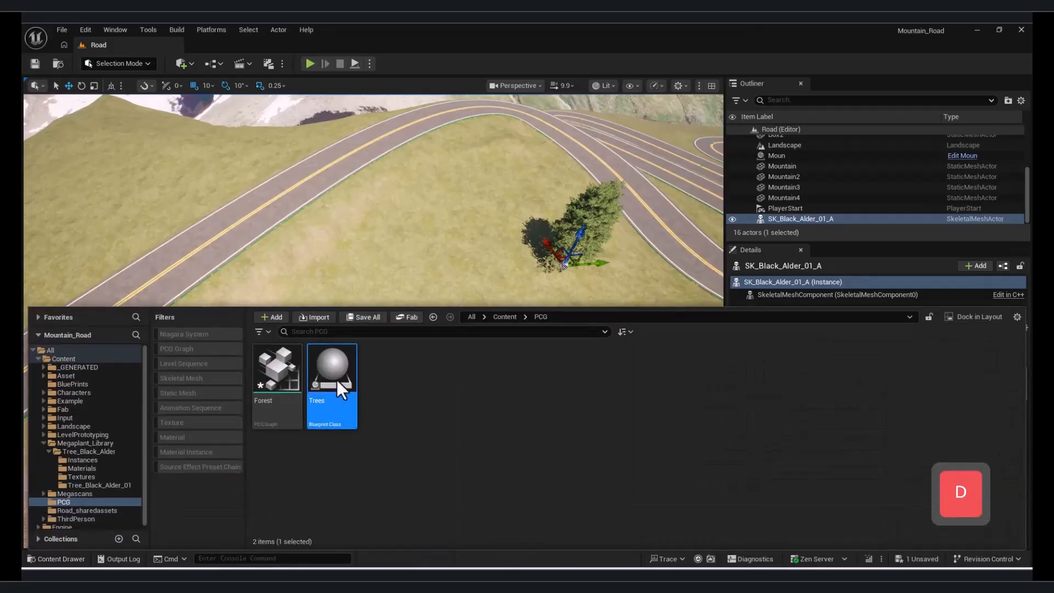
left_click_drag(335, 384, 470, 318)
left_click(81, 560)
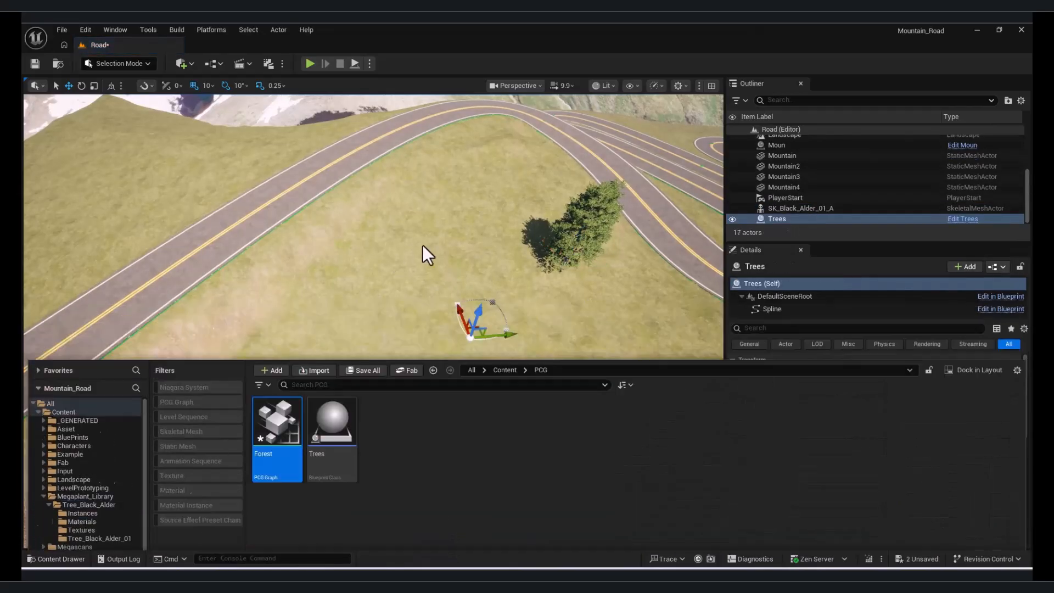
left_click_drag(271, 377, 456, 286)
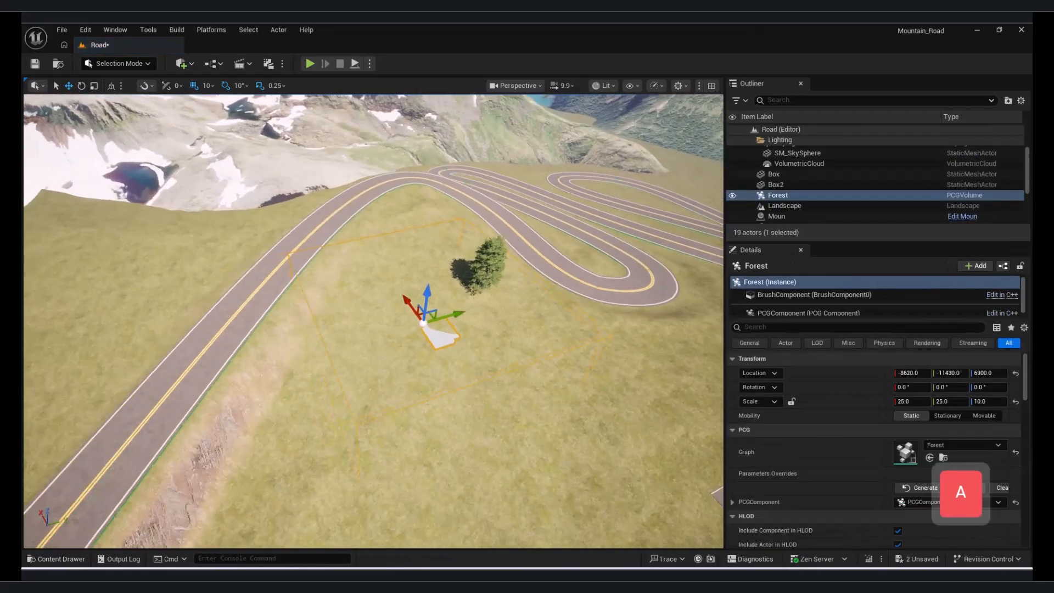
Lock the Forest volume's scale proportions and set its X scale to 200
key("w")
key("s")
right_click_drag(441, 303, 663, 380)
key("a")
key("s")
key("s")
key("a")
key("w")
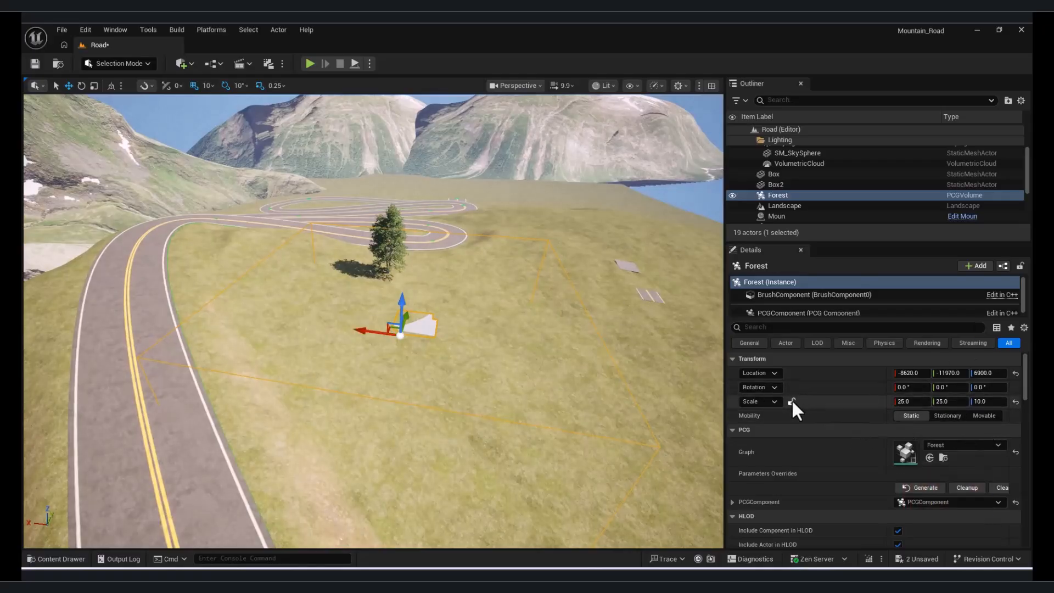
type("200")
key("Return")
Move the Forest volume to about X -1950, Y 3820 over the landscape and set its proportional X scale to 600
right_click_drag(423, 297, 392, 285)
key("s")
key("a")
key("e")
right_click_drag(459, 324, 494, 332)
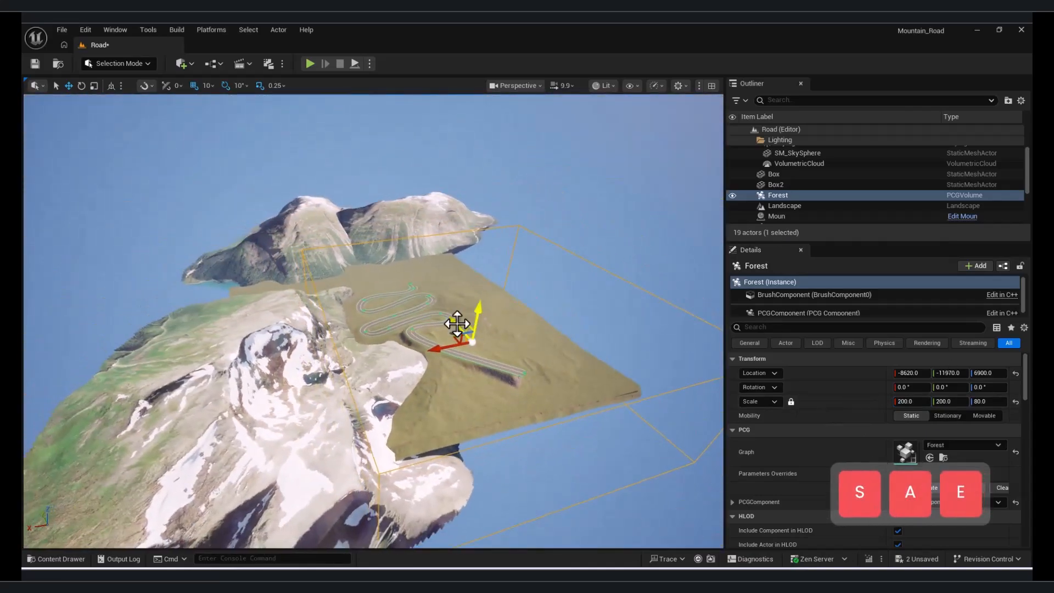
left_click_drag(403, 289, 392, 278)
key("a")
right_click_drag(392, 279, 431, 302)
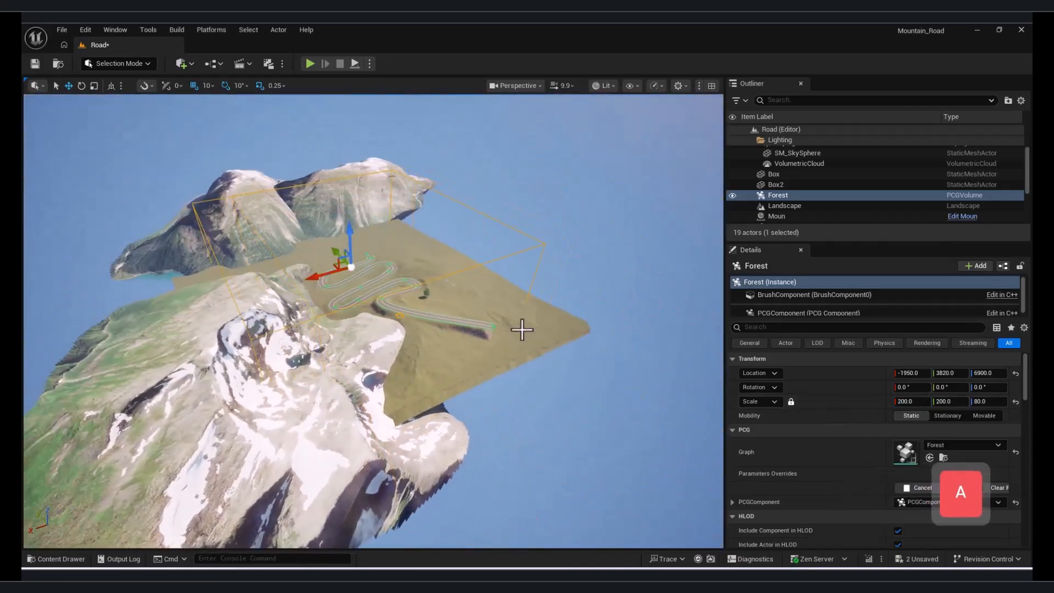
left_click(910, 401)
type("600")
key("Return")
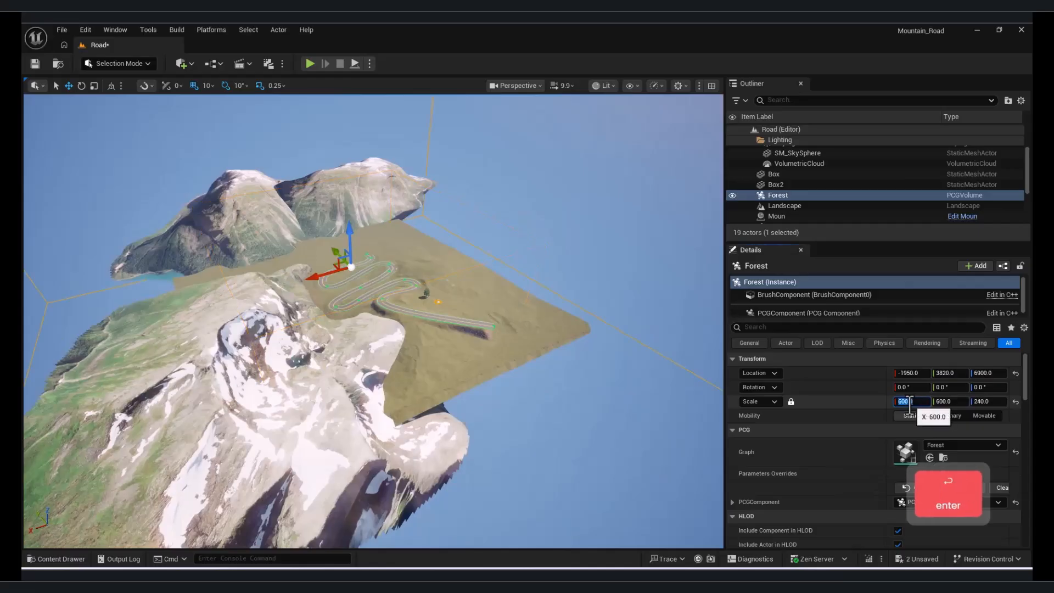
Return to the Forest graph and add a Projection node fed by the Spline Sampler's output
key("w")
right_click_drag(525, 349, 516, 341)
key("d")
key("q")
key("s")
right_click_drag(466, 388, 431, 365)
key("w")
key("q")
key("s")
mouse_move(773, 574)
left_click(827, 543)
right_click_drag(558, 361, 454, 335)
left_click_drag(443, 308, 509, 327)
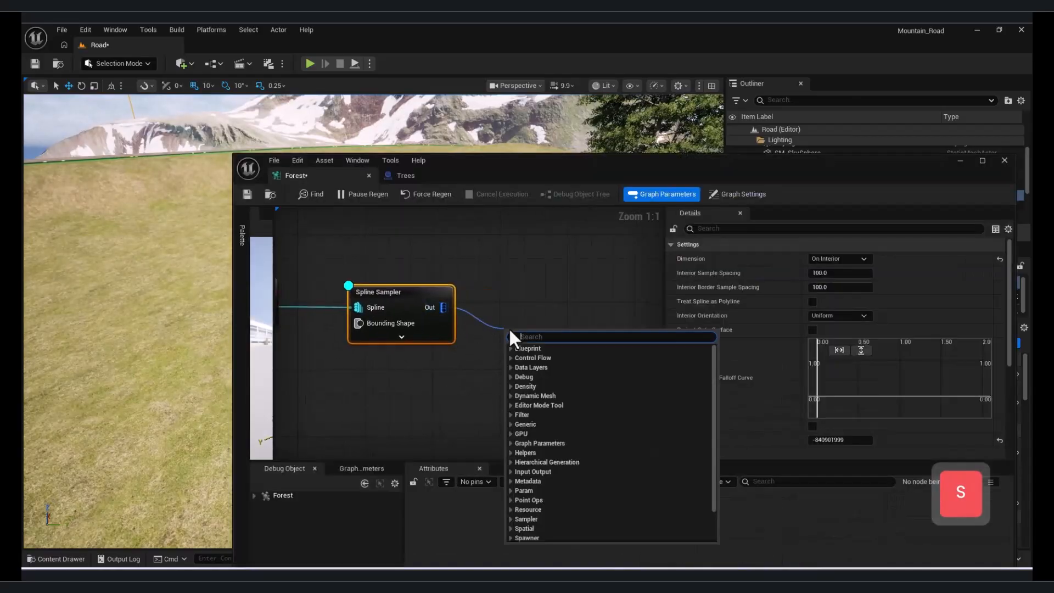
type("proje")
left_click(532, 358)
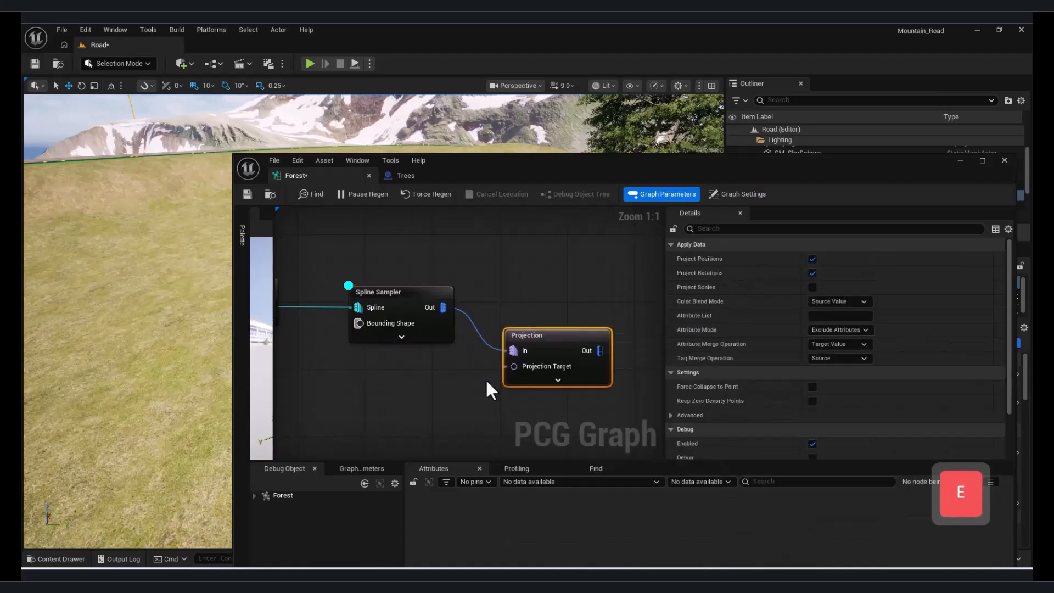
Add a Get Landscape Data node and connect its output to the Projection Target input
right_click_drag(376, 392, 414, 358)
right_click(414, 358)
type("get land")
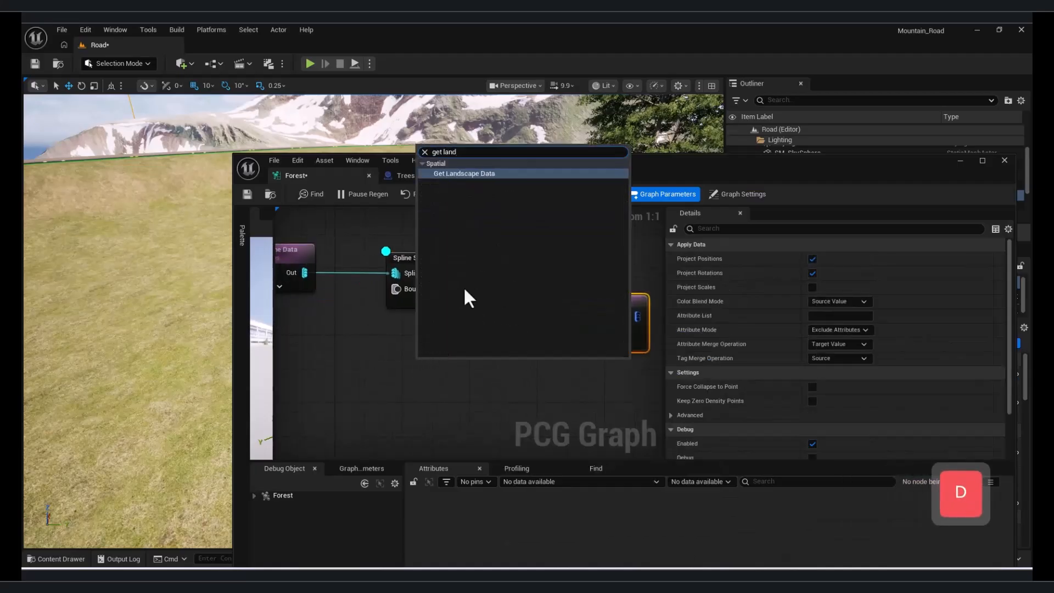
left_click(498, 175)
left_click_drag(497, 374, 552, 332)
Switch debug display from the Spline Sampler to the Projection node and check the points in the level
left_click(430, 268)
left_click(572, 302)
left_click_drag(682, 166, 624, 374)
key("w")
right_click_drag(549, 263, 527, 280)
key("s")
key("w")
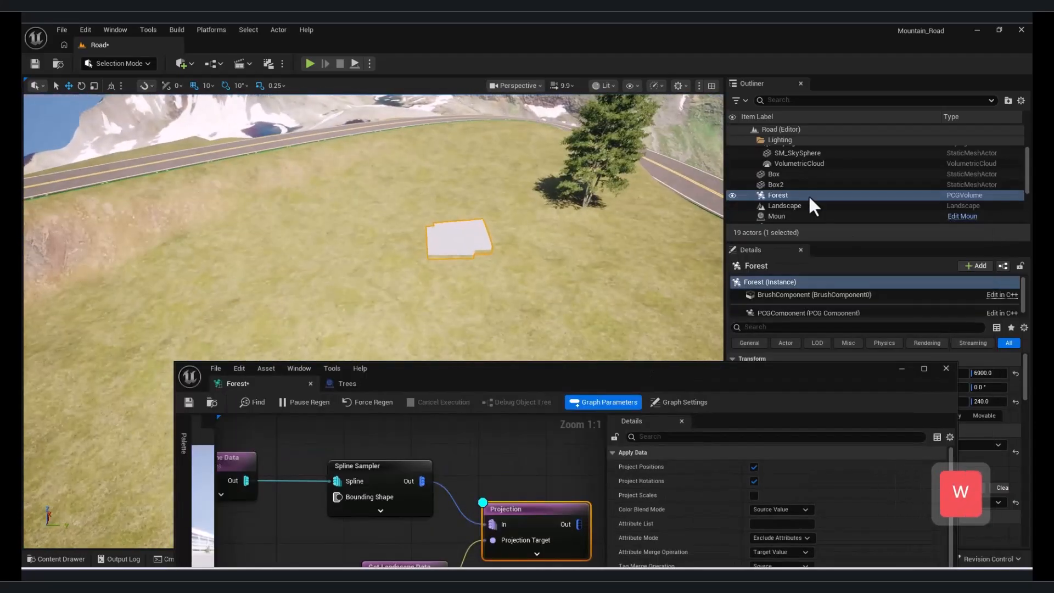
Select the Trees spline from beneath the landscape and move its points outward to enlarge the loop beside the road
left_click(779, 195)
key("q")
mouse_move(403, 239)
right_mouse_down()
mouse_move(420, 234)
mouse_move(420, 186)
mouse_move(403, 239)
right_mouse_up()
key("e")
key("w")
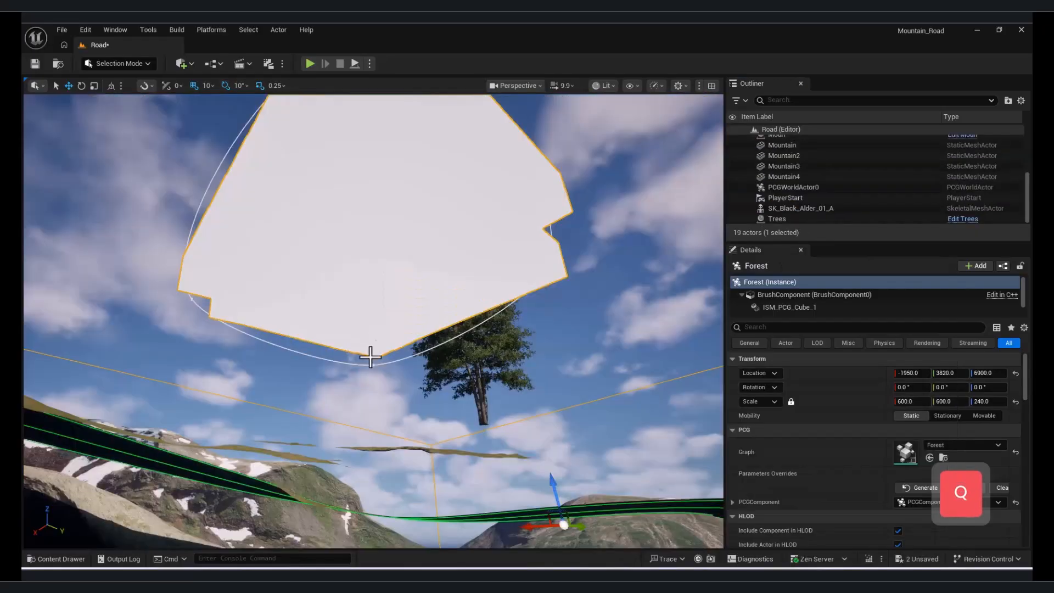
left_click(374, 363)
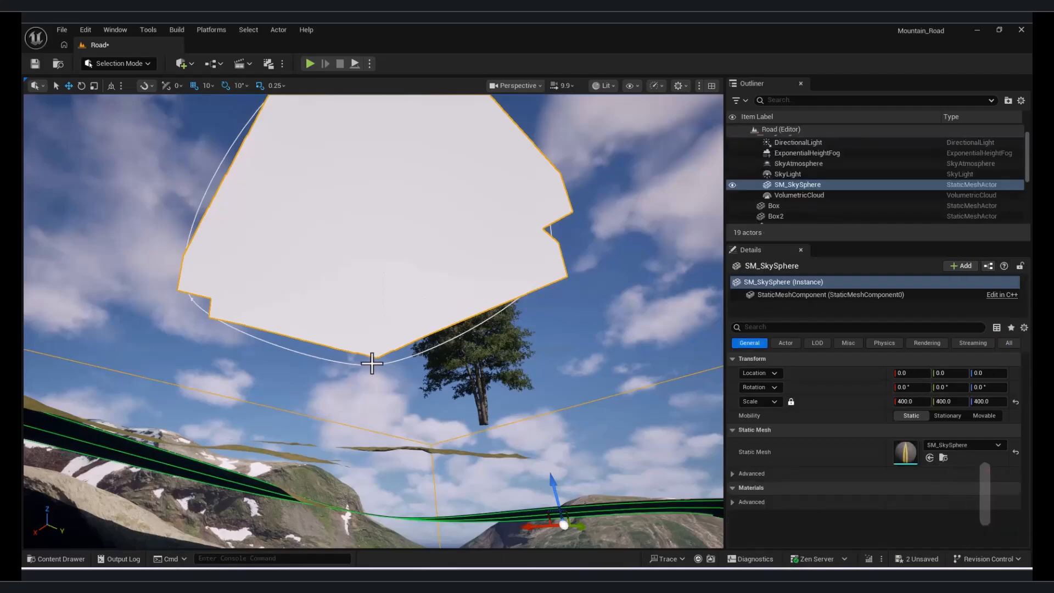
left_click(374, 364)
key("s")
right_click_drag(375, 365, 425, 366)
key("e")
left_click(438, 370)
key("s")
key("d")
left_click_drag(234, 331, 706, 356)
right_click_drag(211, 329, 183, 341)
left_click_drag(338, 292, 182, 504)
left_click(311, 298)
left_click_drag(301, 295, 174, 275)
left_click(341, 287)
left_click_drag(329, 302, 359, 264)
key("s")
mouse_move(360, 264)
right_mouse_down()
mouse_move(439, 269)
mouse_move(384, 285)
mouse_move(357, 269)
right_mouse_up()
key("w")
key("a")
key("d")
right_click_drag(615, 398, 562, 407)
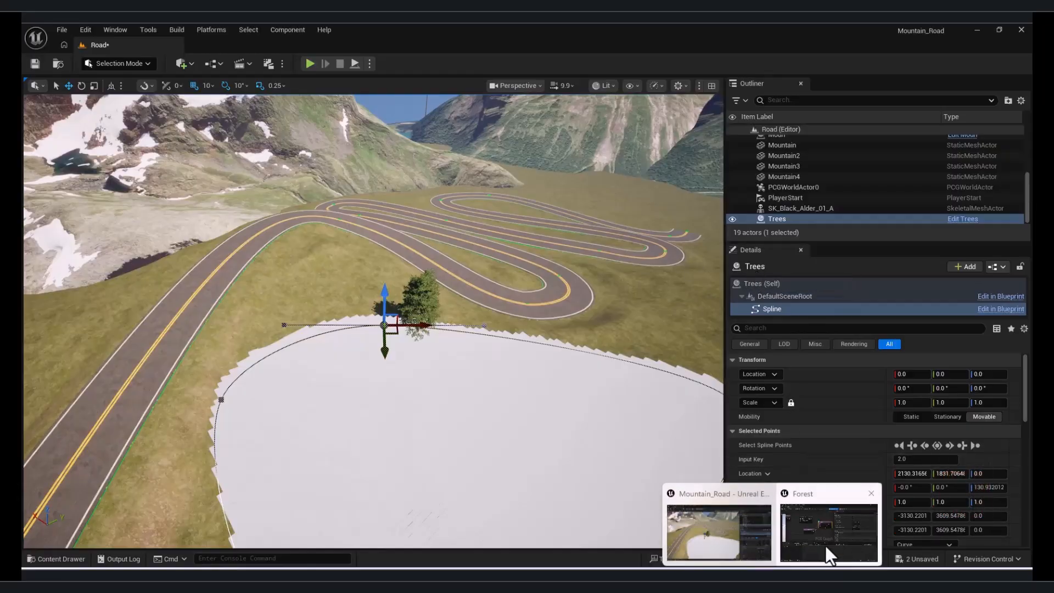
Add a Static Mesh Spawner node fed by the Projection output in the Forest graph
left_click(825, 538)
left_click_drag(417, 450, 536, 463)
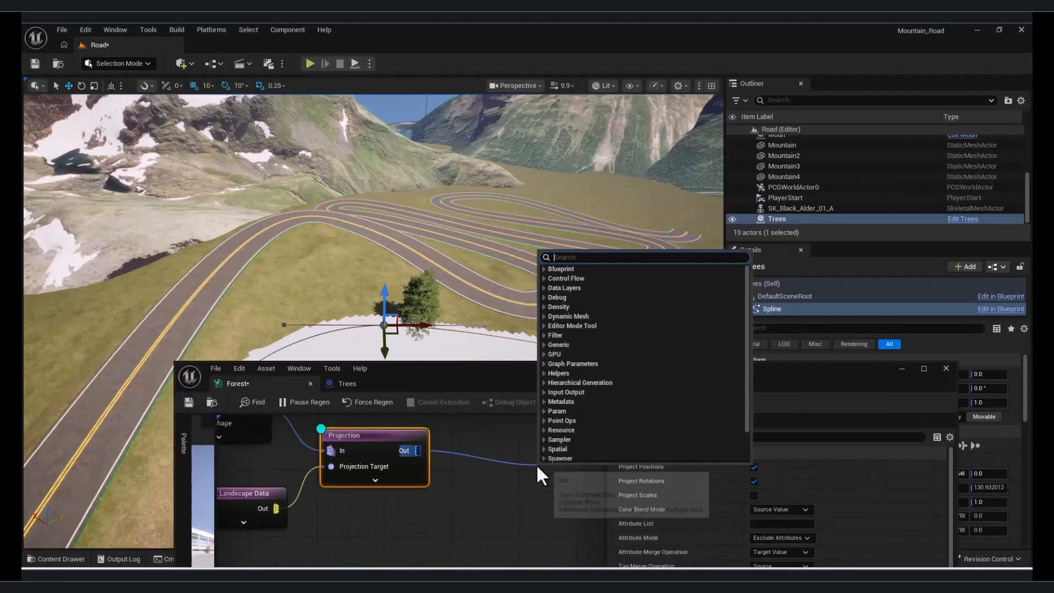
type("s")
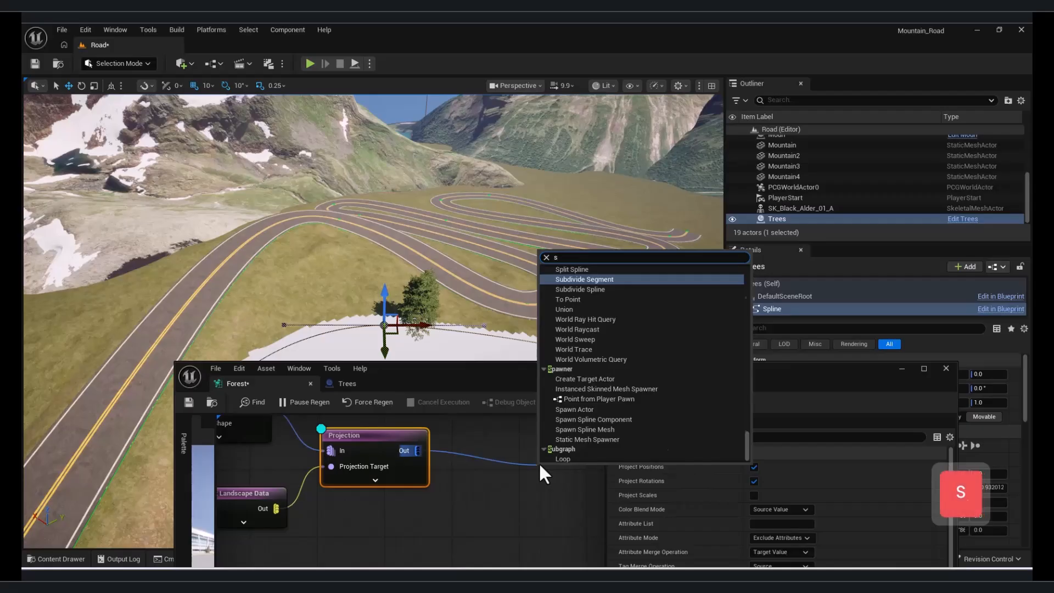
type("tatic")
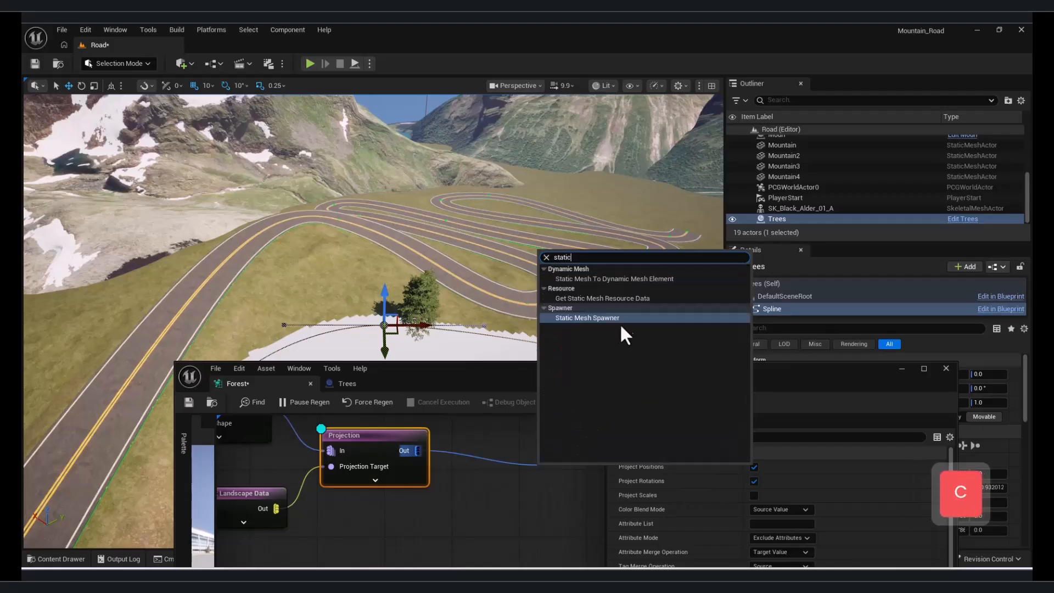
left_click(618, 318)
Turn off debug display on the Projection node
right_click_drag(369, 444, 289, 414)
right_click_drag(339, 496, 351, 524)
left_click(299, 434)
key("d")
Examine the Static Mesh Spawner's mesh settings and return to the level
left_click(521, 470)
left_click_drag(874, 367, 875, 137)
left_click(874, 379)
left_click(685, 408)
scroll(769, 391, "down", 3)
left_click(957, 138)
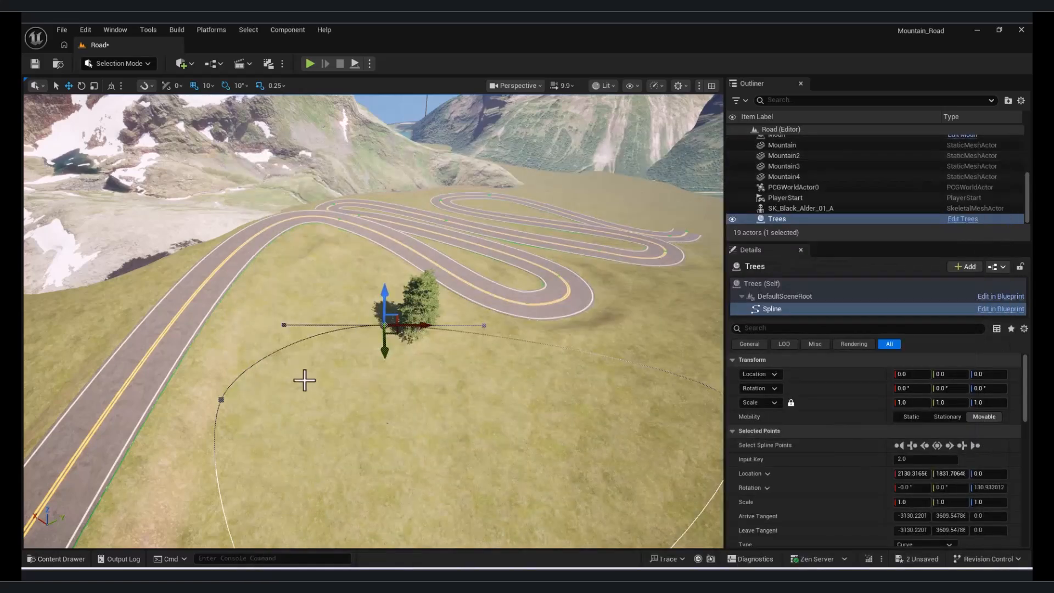
Browse to the placed black alder tree's mesh asset and open PVE_Black_Alder_01 from the same folder
left_click(955, 208)
left_click(951, 528)
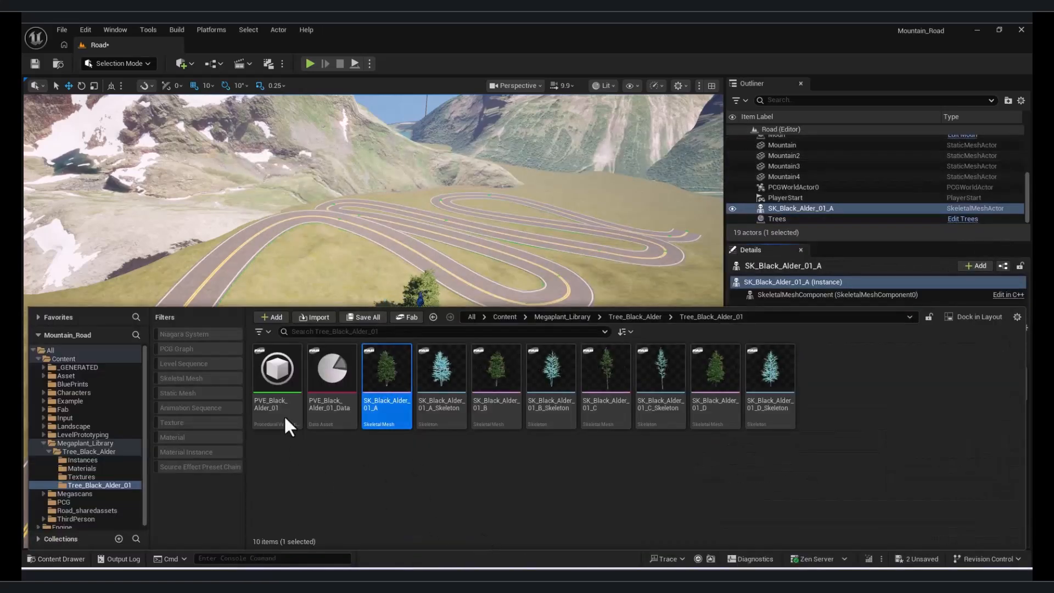
double_click(277, 378)
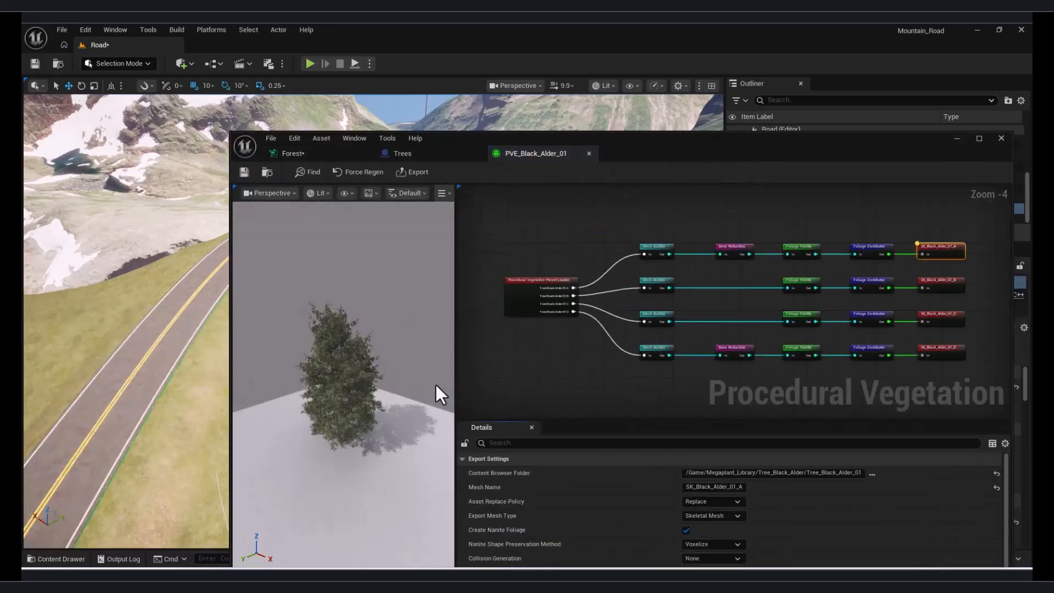
Maximize the vegetation editor and examine the output and preview of the first variant's Foliage Distributor and Mesh Builder nodes
scroll(935, 255, "up", 2)
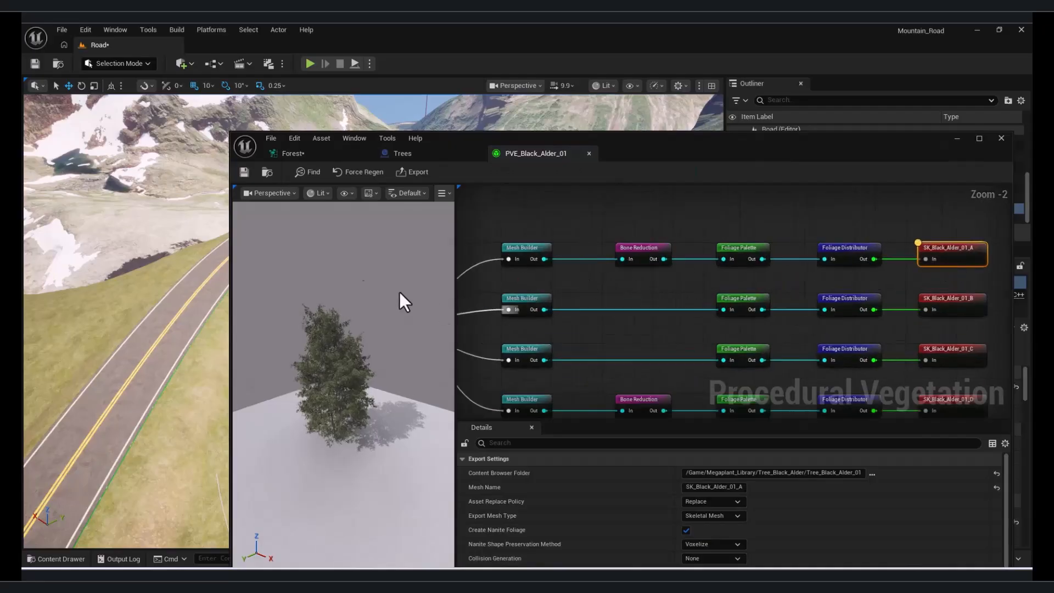
left_click(979, 138)
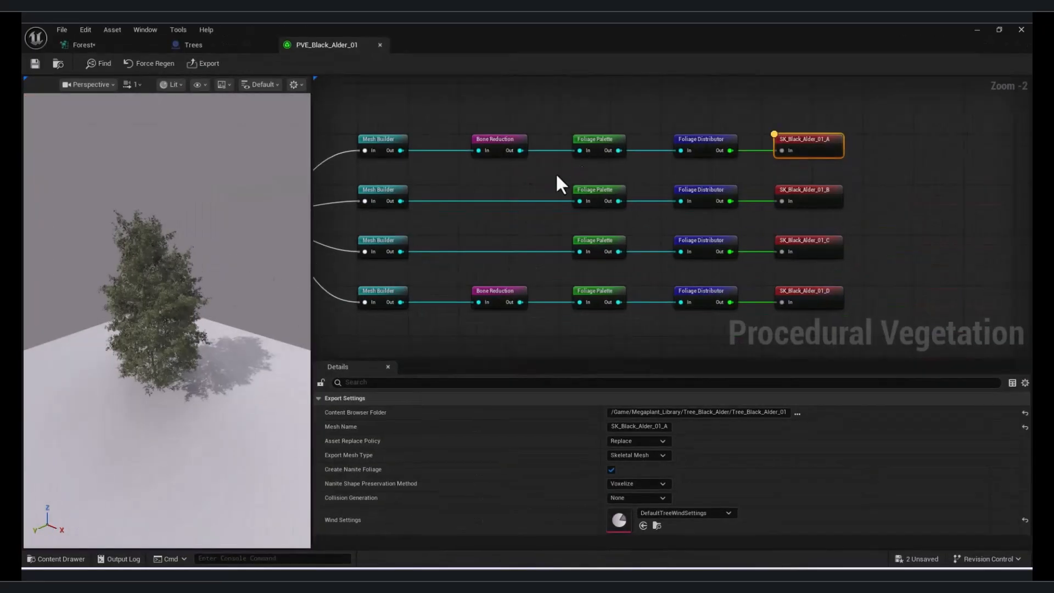
left_click(597, 144)
right_click_drag(463, 217, 586, 274)
left_click(831, 202)
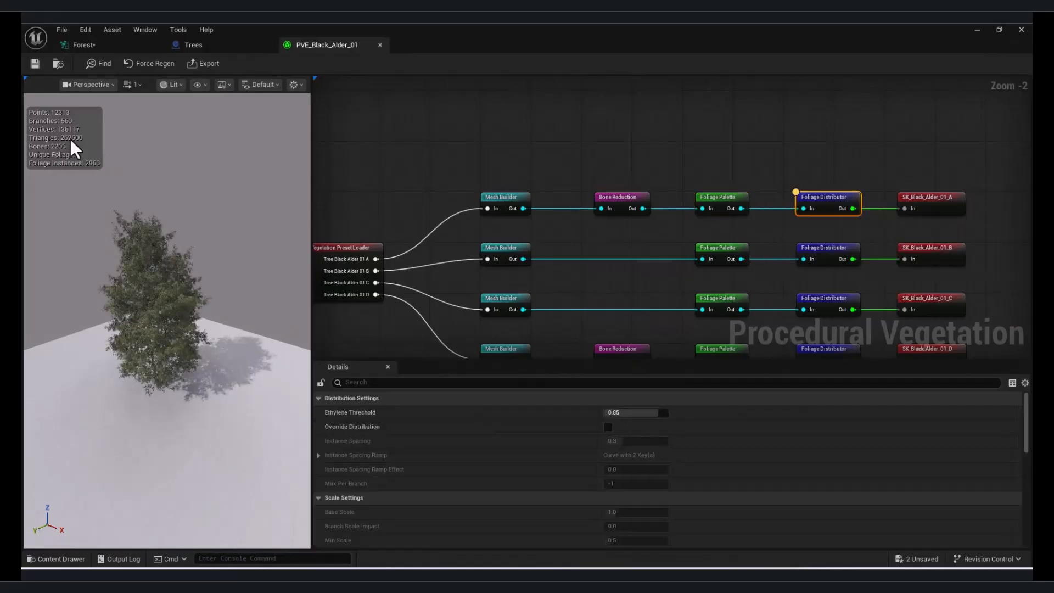
right_click_drag(634, 281, 712, 253)
left_click(594, 170)
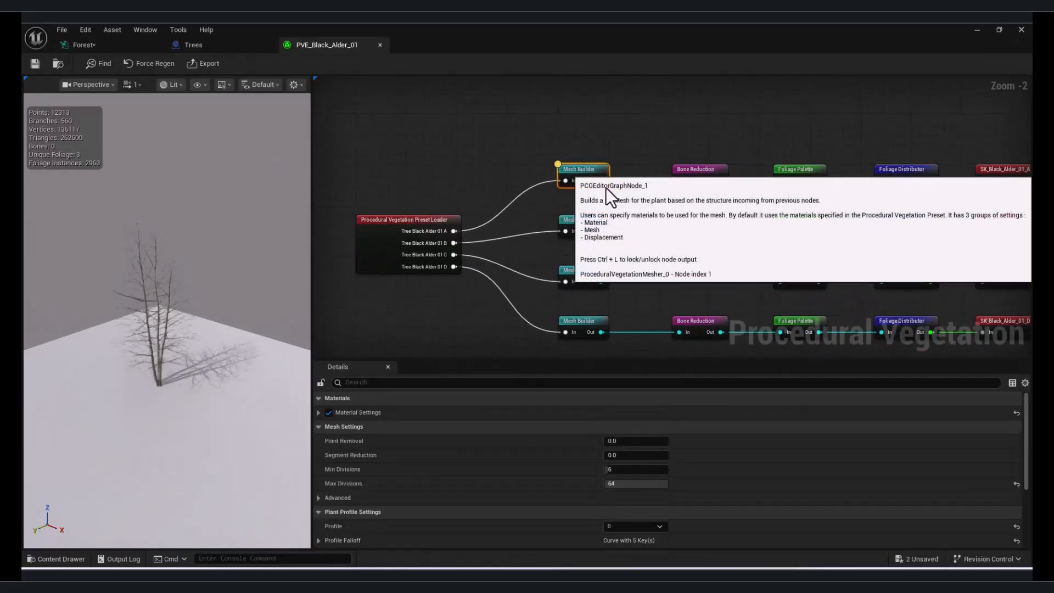
right_click_drag(654, 357, 660, 296)
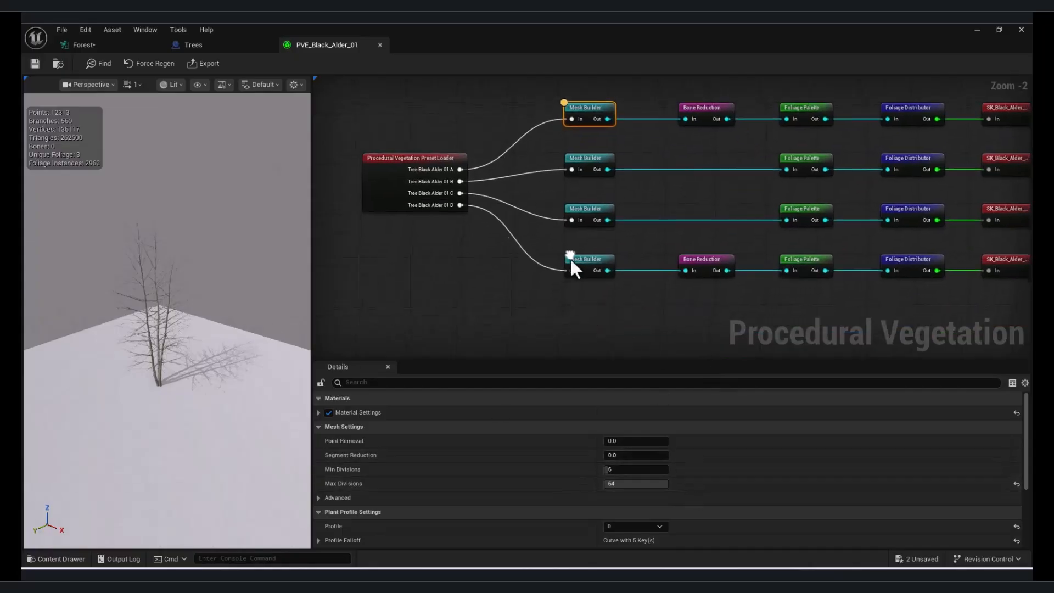
Set the Bone Reduction strength to 0.0 for the first tree variant, viewing its bones up close in the preview
left_click(701, 107)
left_click_drag(659, 413, 631, 412)
right_click_drag(123, 386, 107, 422)
key("w")
key("w")
key("q")
mouse_move(617, 413)
left_mouse_down()
mouse_move(672, 412)
mouse_move(608, 412)
left_mouse_up()
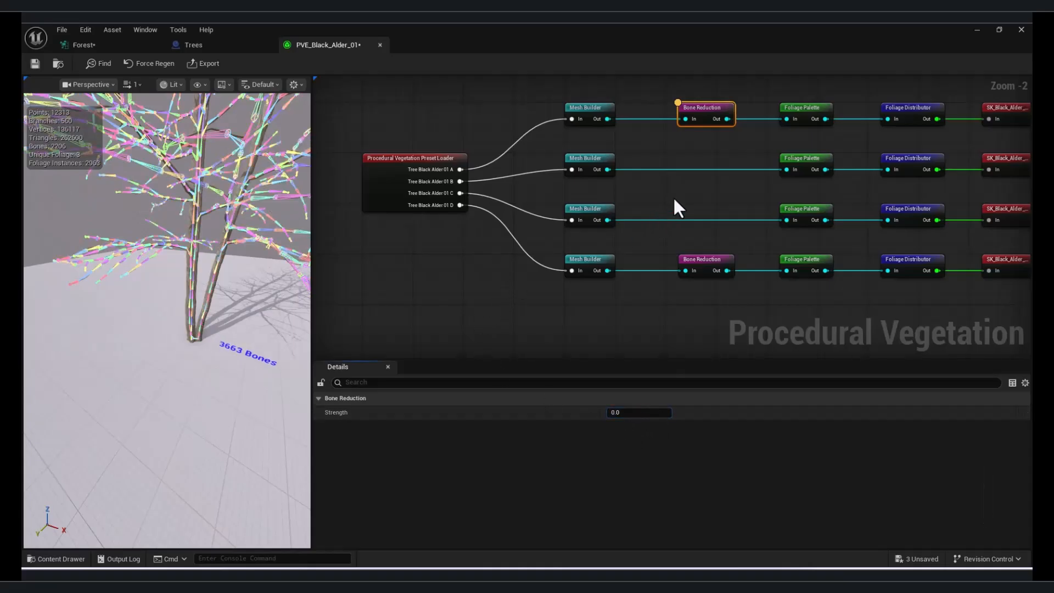
Review the first variant's Foliage Palette and Mesh Builder settings, and set the Mesh Builder's Max Divisions to 36
left_click(748, 147)
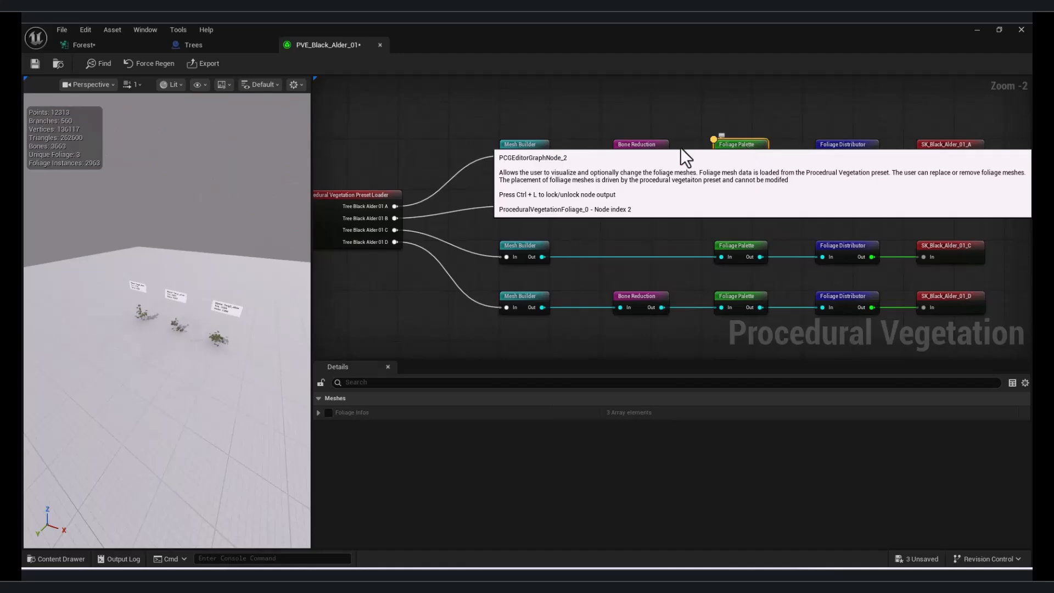
left_click(516, 145)
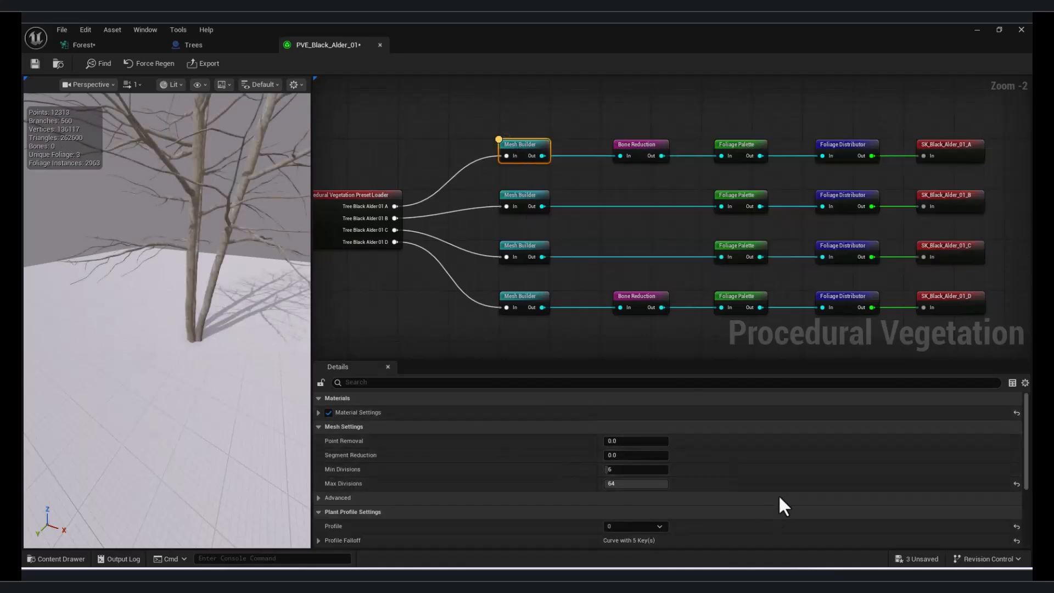
scroll(775, 490, "down", 2)
scroll(664, 460, "down", 6)
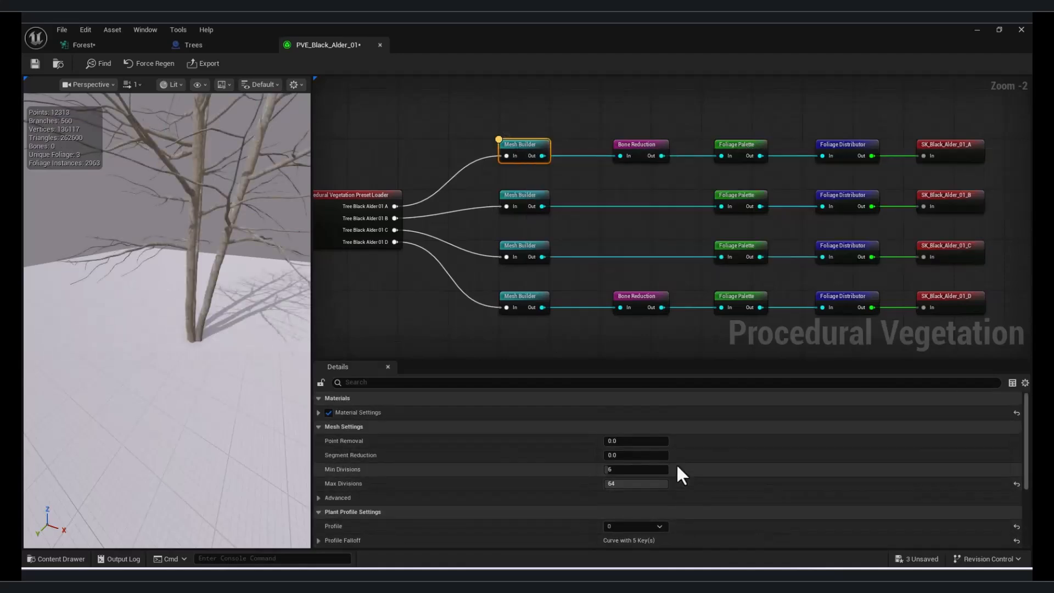
scroll(670, 445, "up", 3)
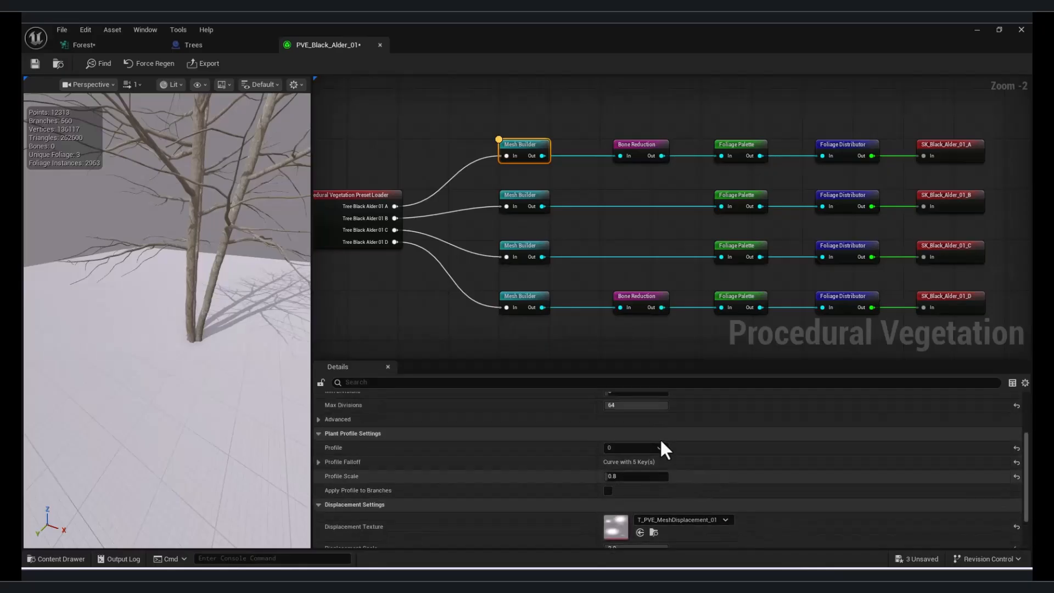
left_click(345, 195)
left_click(527, 147)
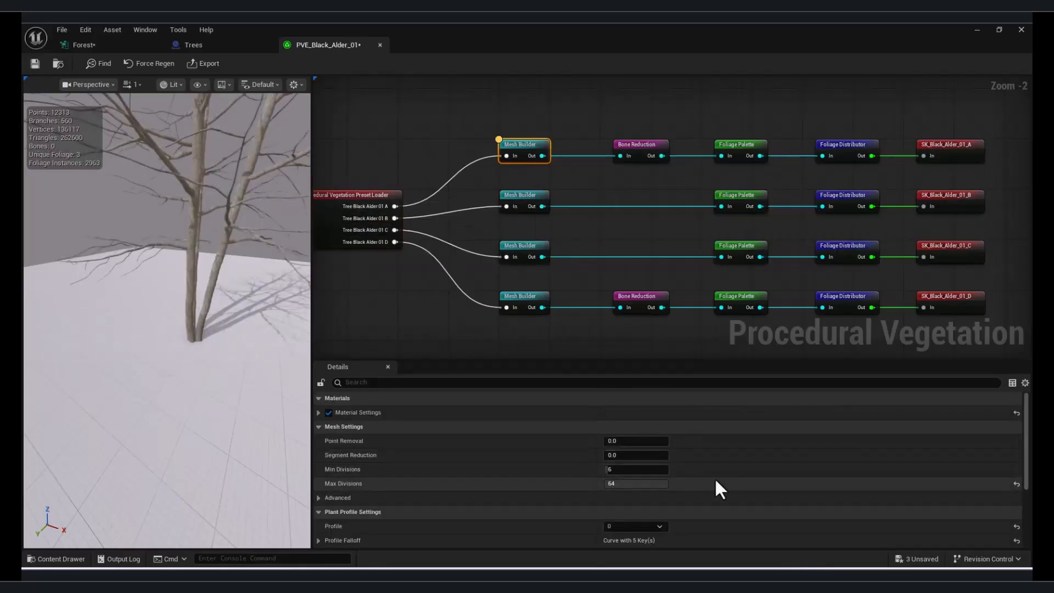
scroll(588, 482, "down", 1)
mouse_move(659, 468)
left_mouse_down()
mouse_move(610, 468)
mouse_move(659, 465)
left_mouse_up()
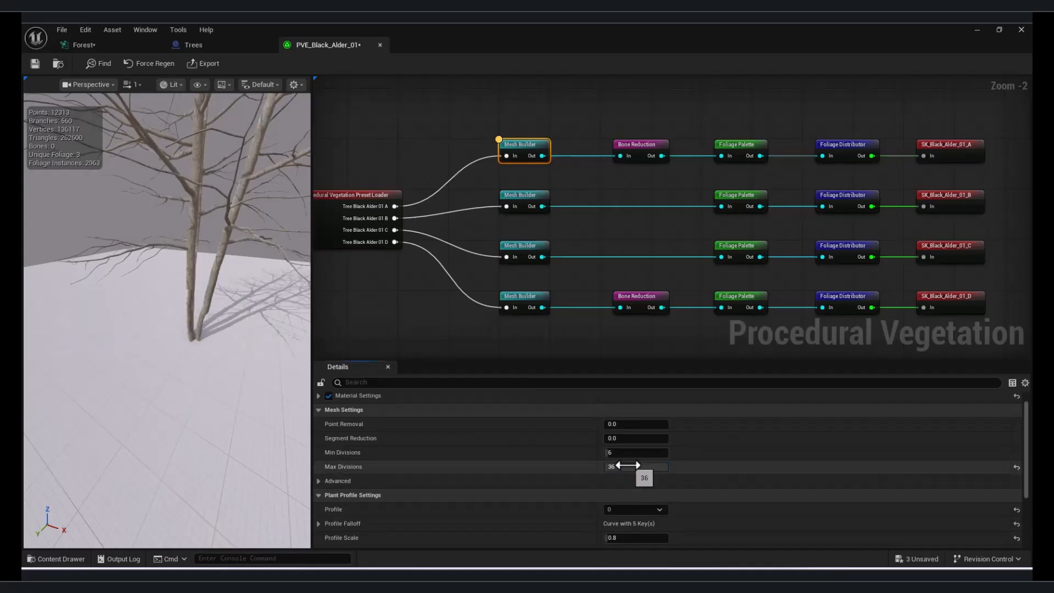
Show the preview in wireframe and set the first Mesh Builder's Segment Reduction to about 0.66 and Point Removal to about 0.073
scroll(743, 492, "down", 4)
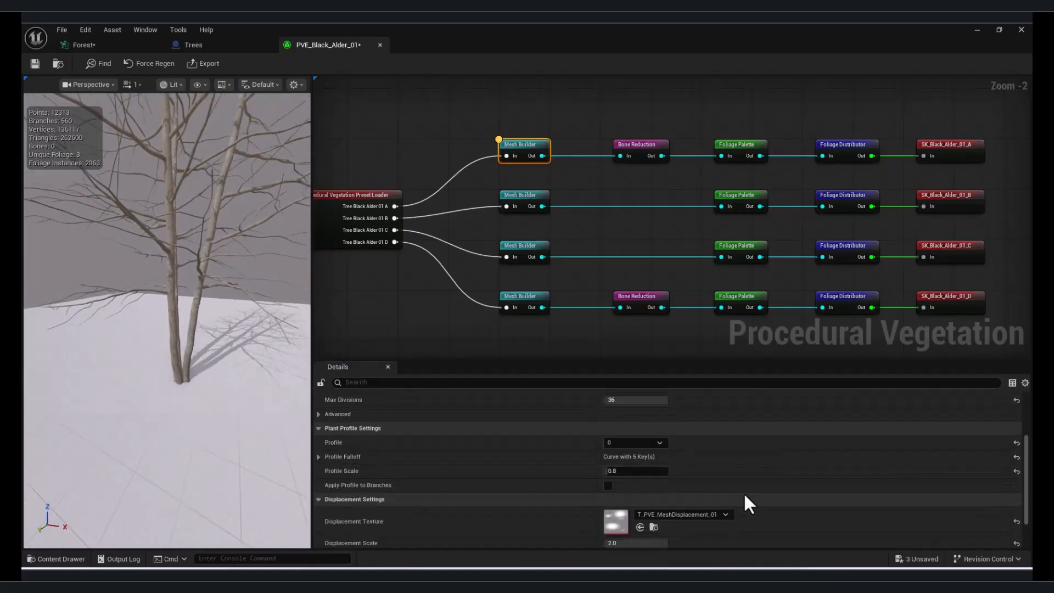
left_click(163, 86)
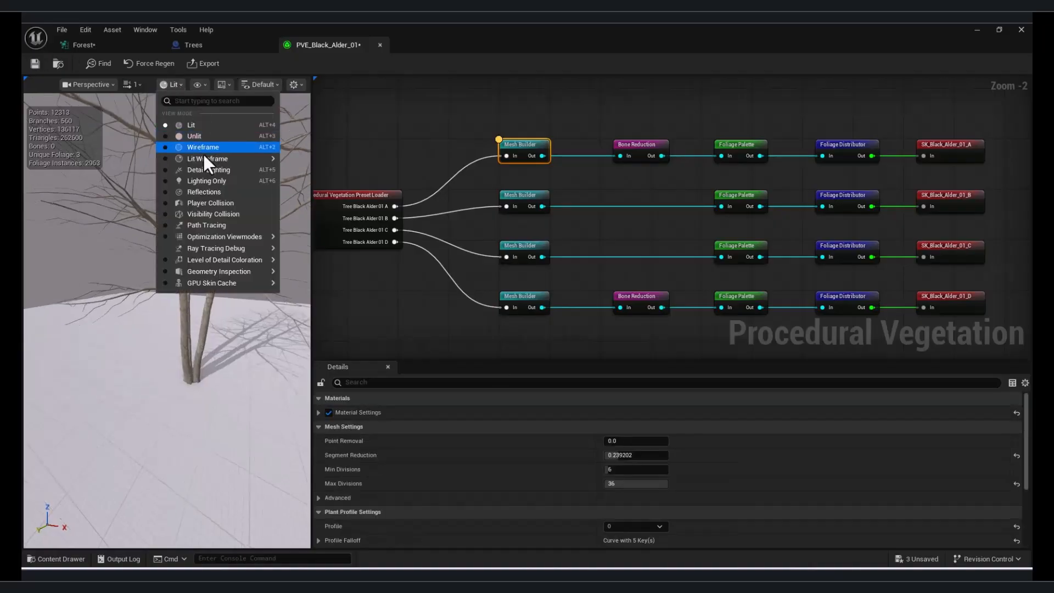
left_click(204, 147)
key("w")
right_click_drag(201, 149, 206, 172)
key("s")
key("w")
key("s")
key("a")
mouse_move(635, 456)
left_mouse_down()
mouse_move(607, 456)
mouse_move(649, 454)
mouse_move(626, 456)
mouse_move(625, 440)
left_mouse_up()
key("w")
Check the first variant's Foliage Distributor statistics, then enable the Foliage Infos override on its Foliage Palette and expand the entries
left_click(830, 144)
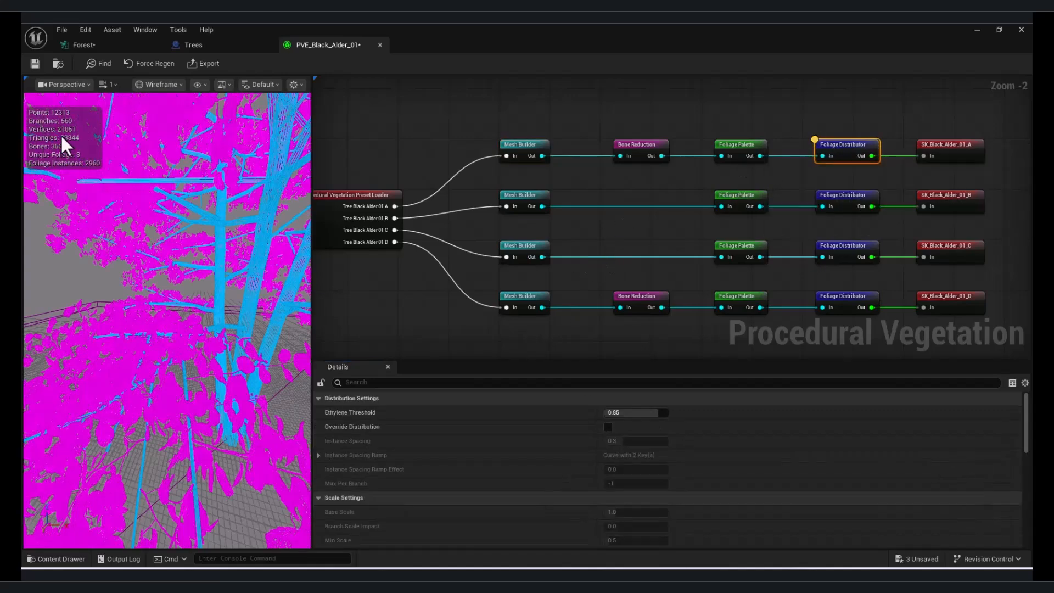
left_click(737, 145)
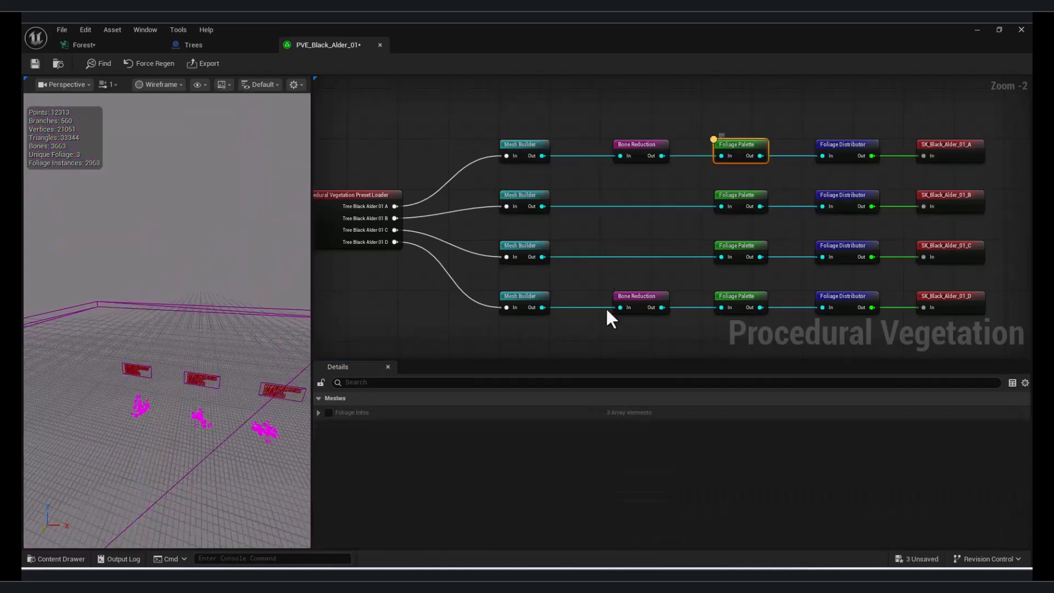
left_click(328, 413)
left_click(318, 412)
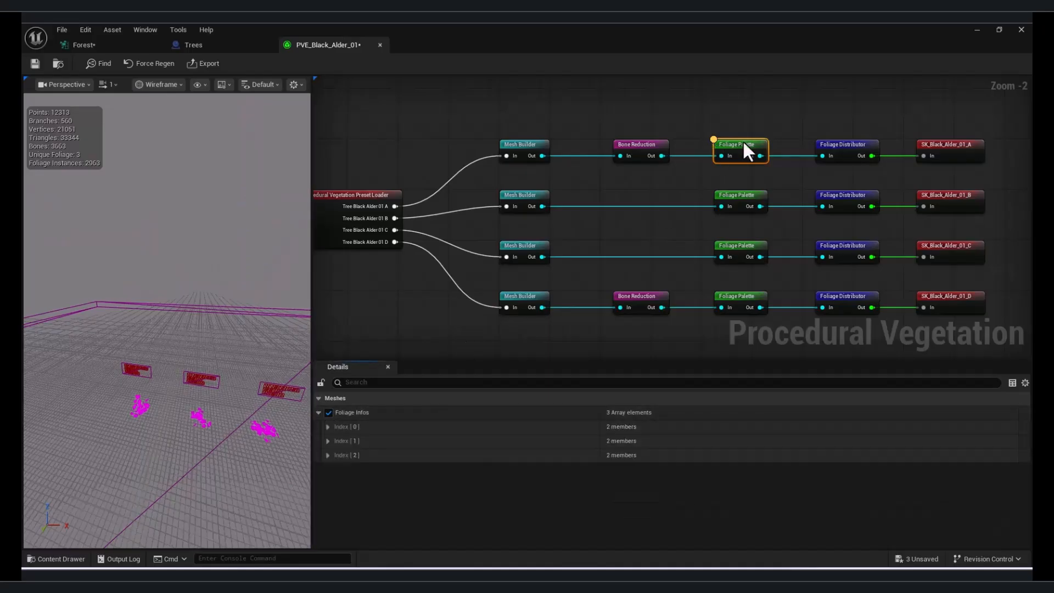
Switch the preview back to Lit mode and look closely at the Foliage Palette's leaf meshes
left_click(200, 85)
left_click(162, 84)
left_click(167, 125)
right_click_drag(228, 213, 228, 213)
key("w")
key("q")
key("s")
Compare the first variant's foliaged tree with its bare mesh and turn on debug display for its Foliage Distributor
left_click(836, 143)
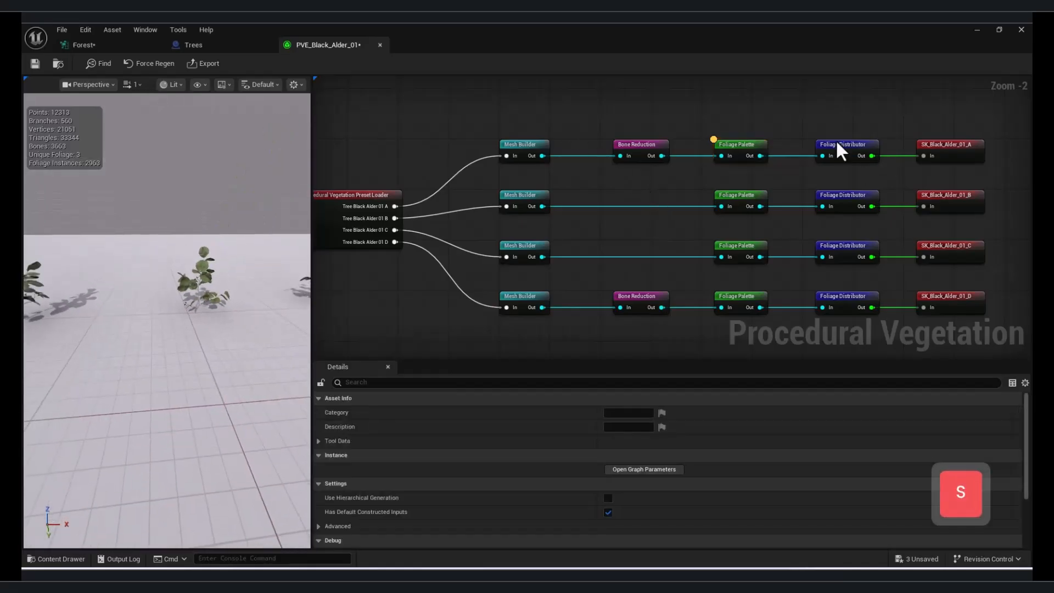
key("e")
right_click_drag(65, 159, 65, 159)
key("s")
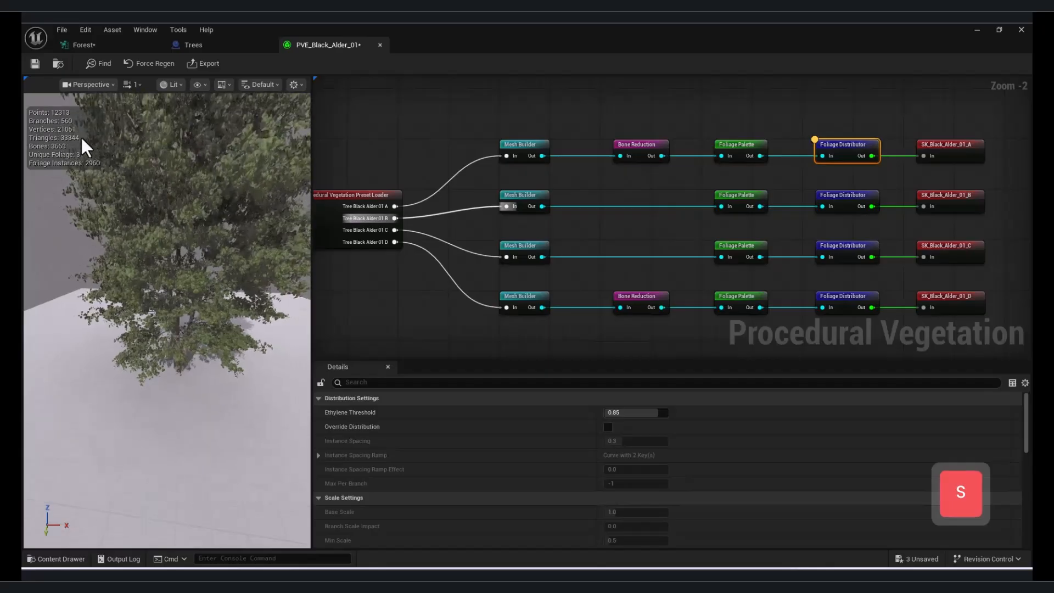
right_click_drag(655, 194, 649, 241)
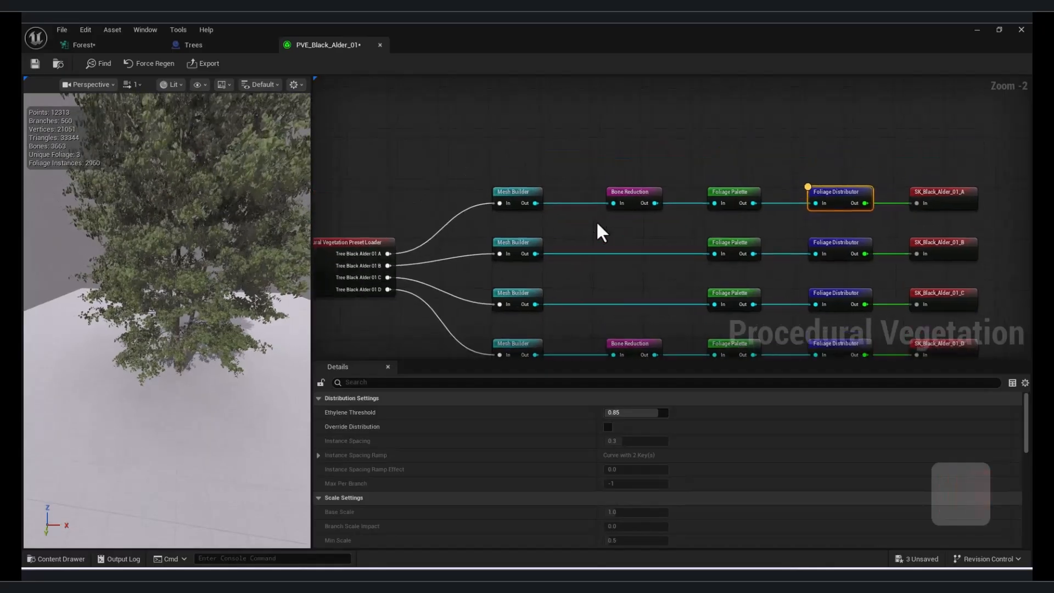
left_click(638, 191)
left_click(509, 190)
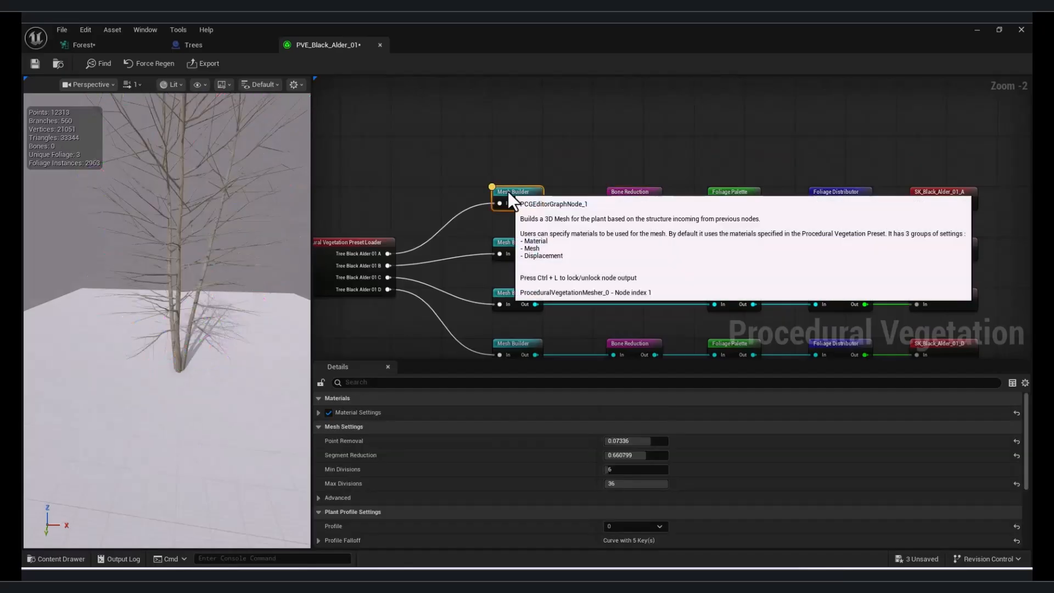
left_click(835, 191)
key("d")
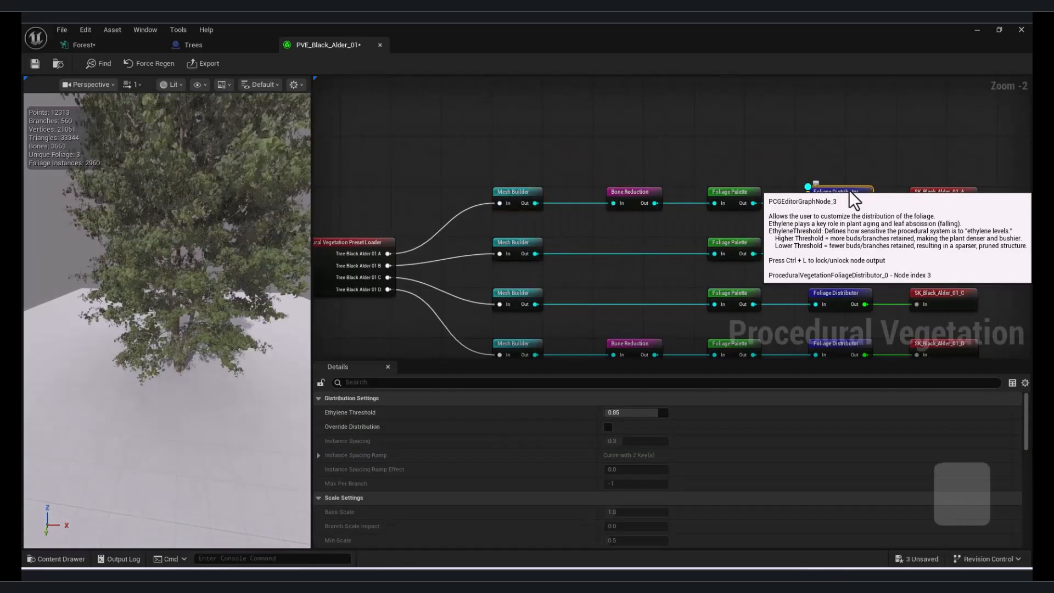
Set the first Mesh Builder's Point Removal to about 0.097 and inspect the foliaged tree at the Foliage Distributor
left_click(521, 191)
left_click_drag(645, 441, 653, 441)
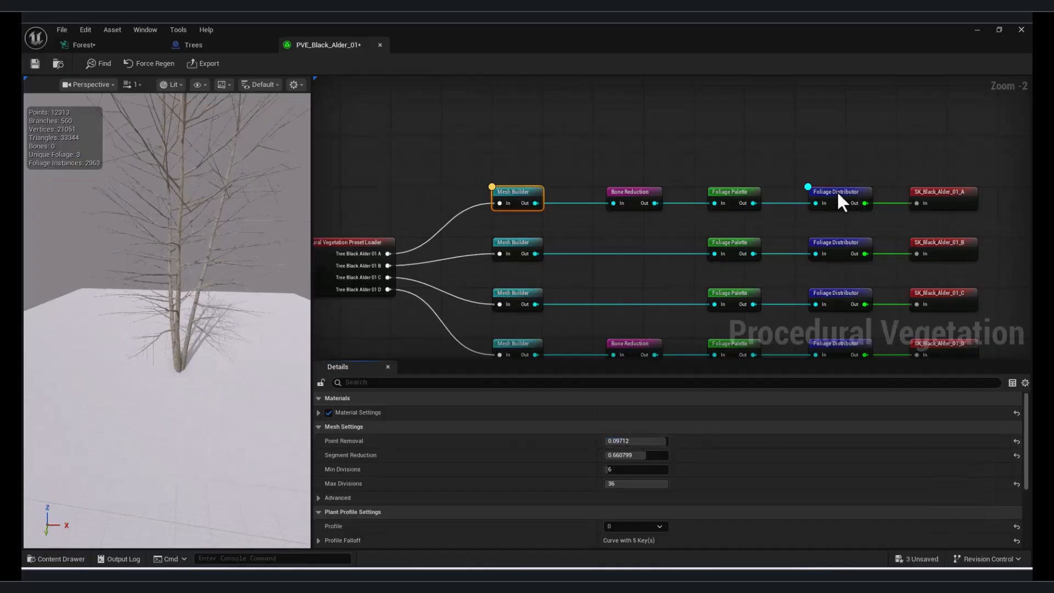
left_click(836, 192)
left_click(523, 192)
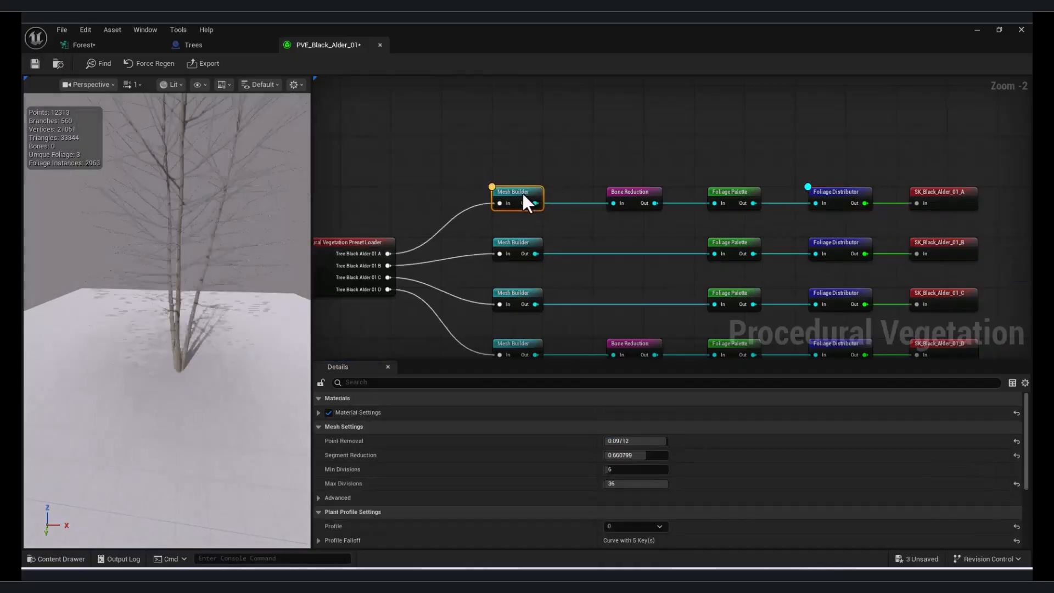
key("d")
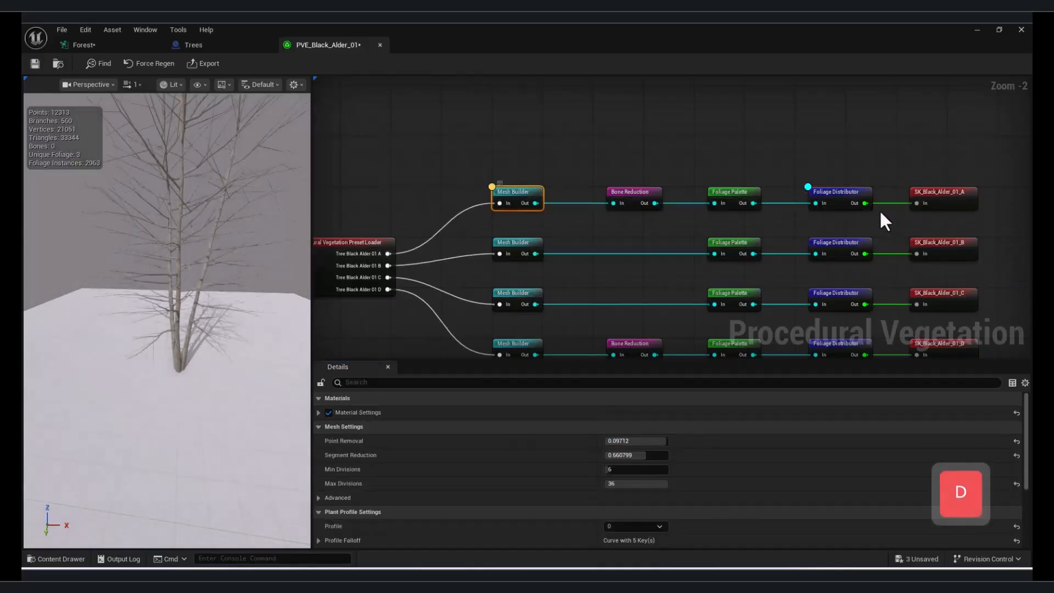
left_click(839, 196)
key("s")
key("a")
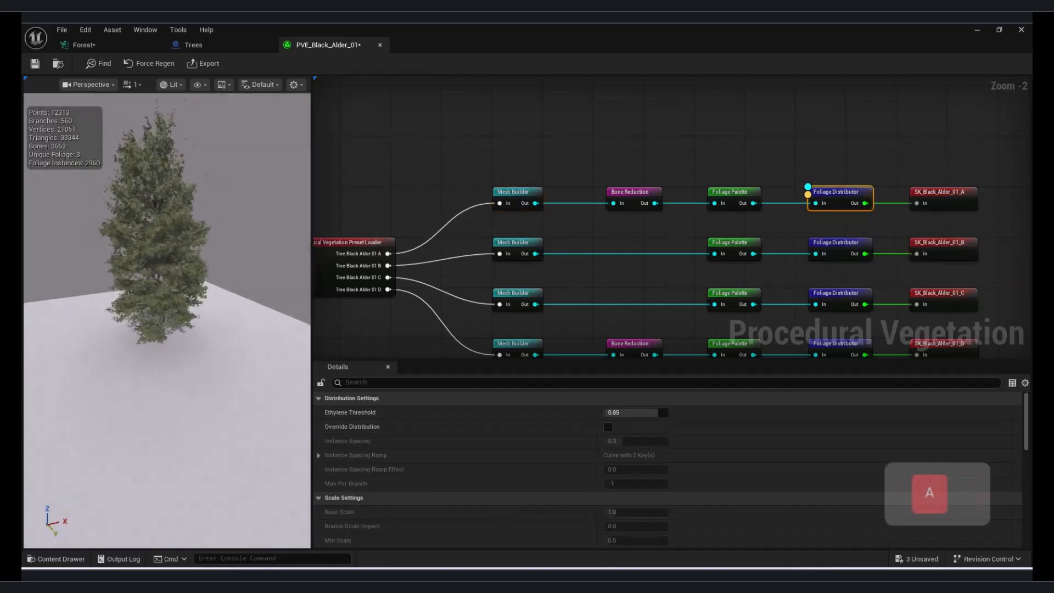
key("w")
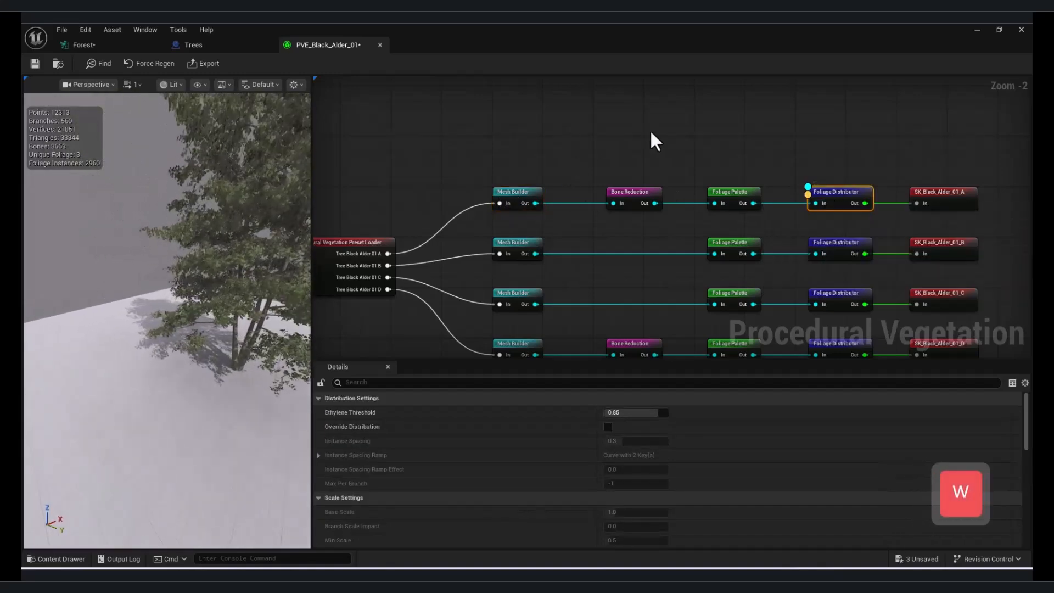
Set the SK_Black_Alder_01_A output's export folder to /Game/PCG and its mesh name to Tree1
left_click(943, 196)
left_click(797, 414)
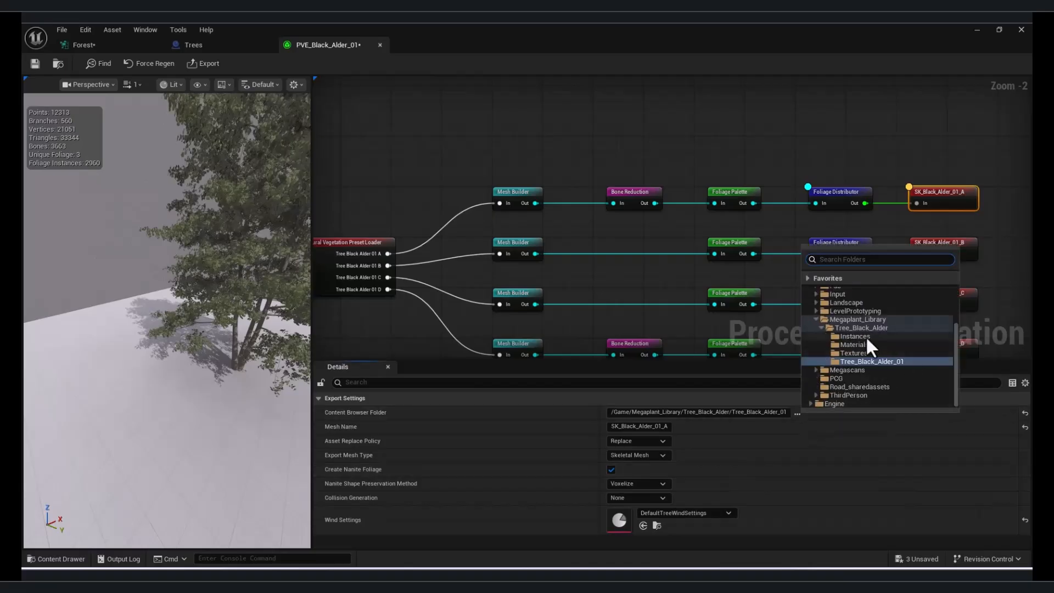
left_click(845, 379)
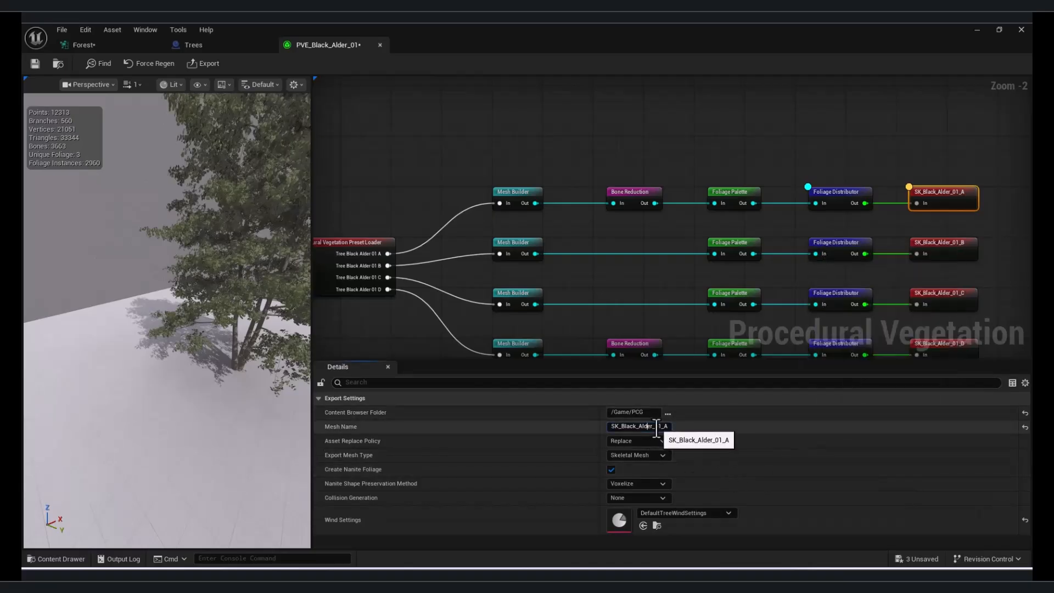
key("shift+Home")
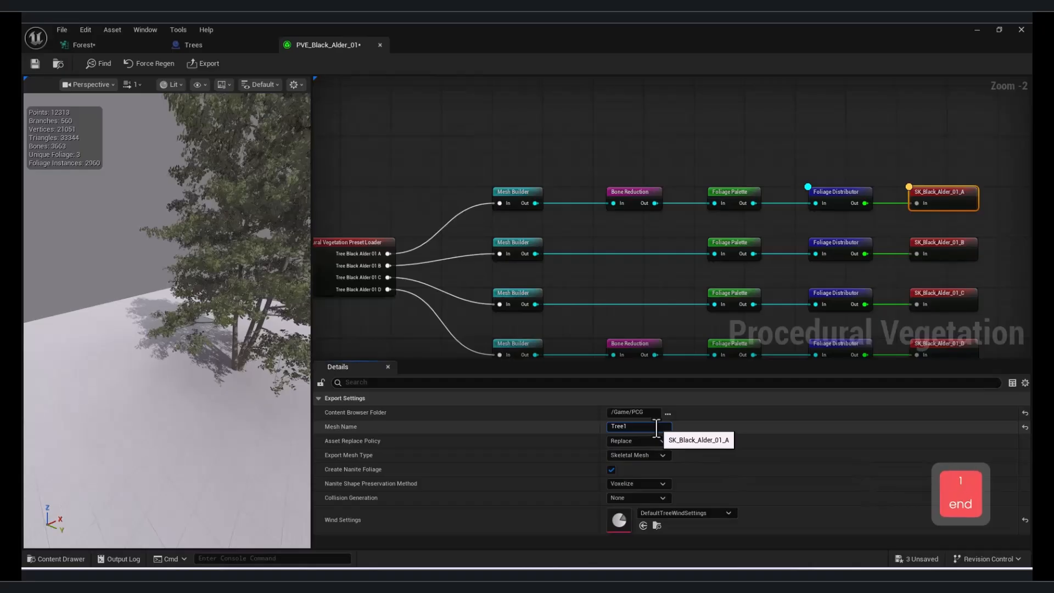
type("Tree1")
Set the Tree1 output's Asset Replace Policy to Ignore and its Export Mesh Type to Static Mesh
left_click(659, 441)
left_click(634, 470)
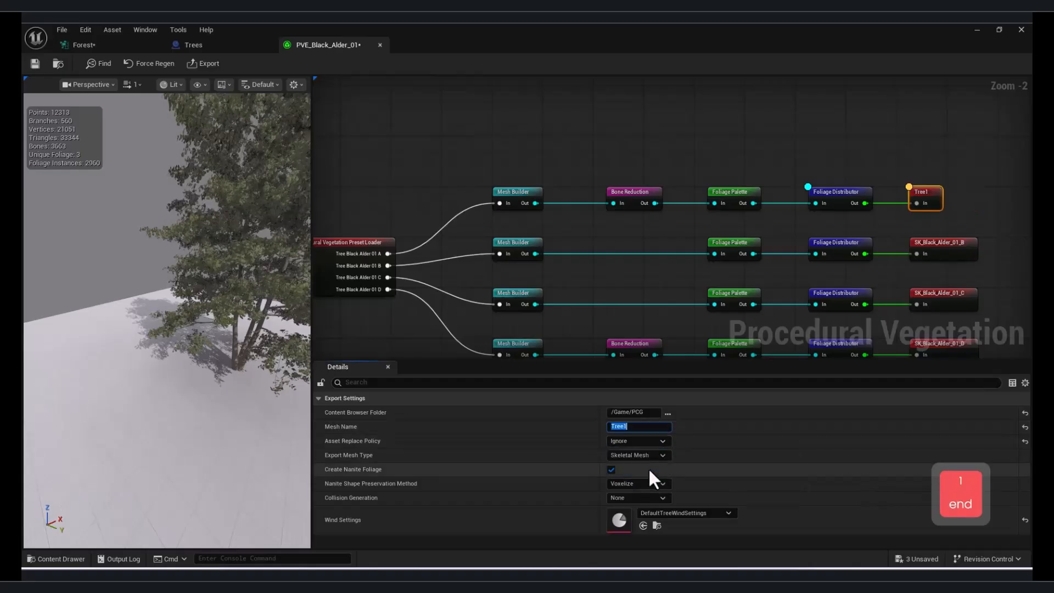
left_click(652, 456)
left_click(647, 464)
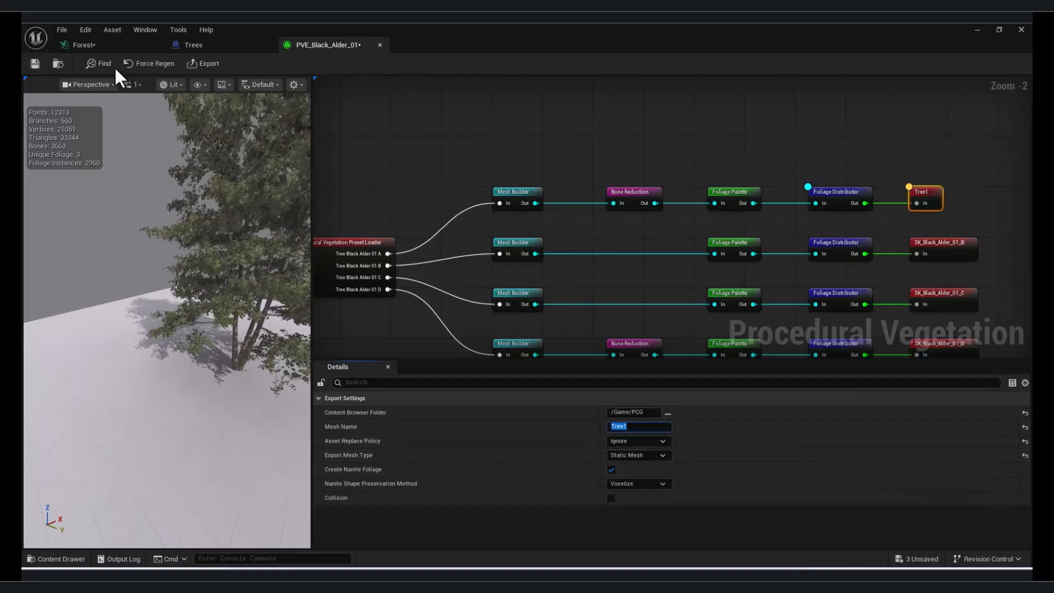
Export only the selected Tree1 output and return to the level with its project assets shown
left_click(204, 62)
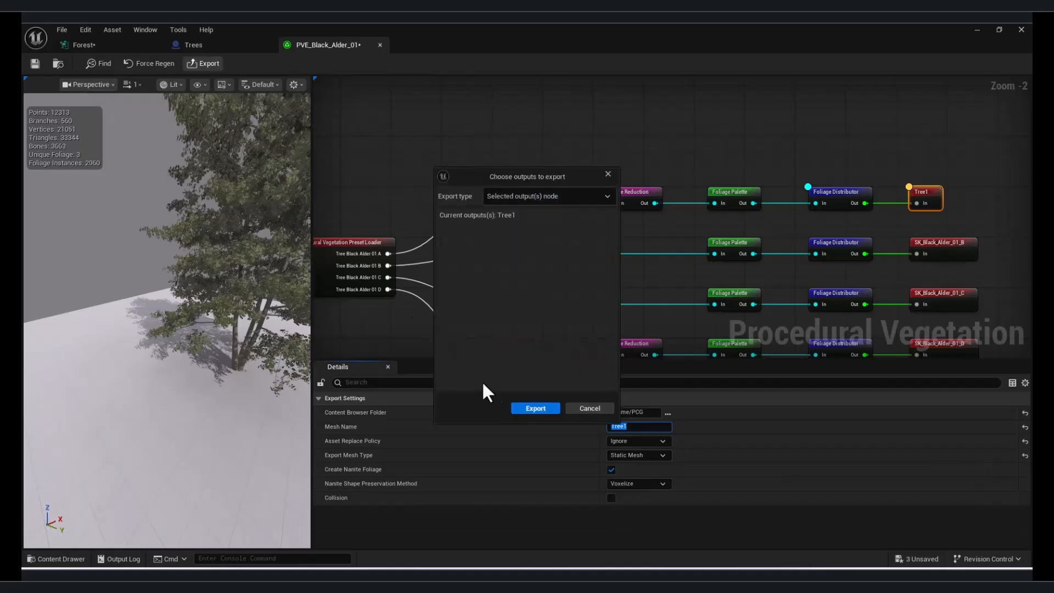
key("Return")
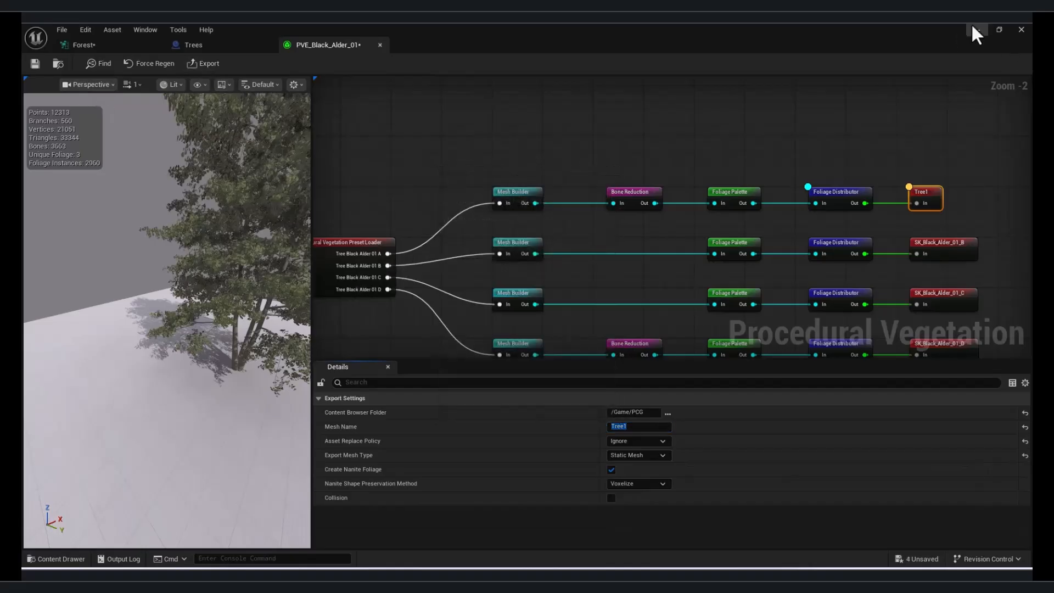
left_click(977, 29)
left_click(60, 559)
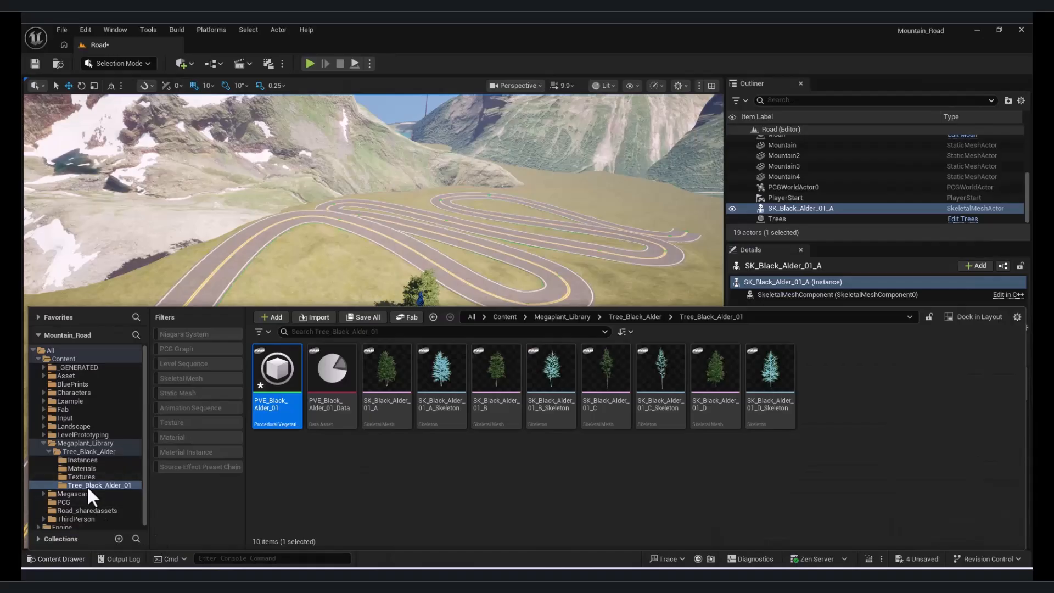
Place the Tree1 static mesh from the PCG folder in the level and delete the skeletal Black Alder tree beside it
left_click(80, 498)
left_click_drag(332, 364, 346, 336)
right_click_drag(346, 336, 297, 345)
key("w")
right_click_drag(528, 365, 500, 345)
key("s")
left_click(499, 345)
key("Delete")
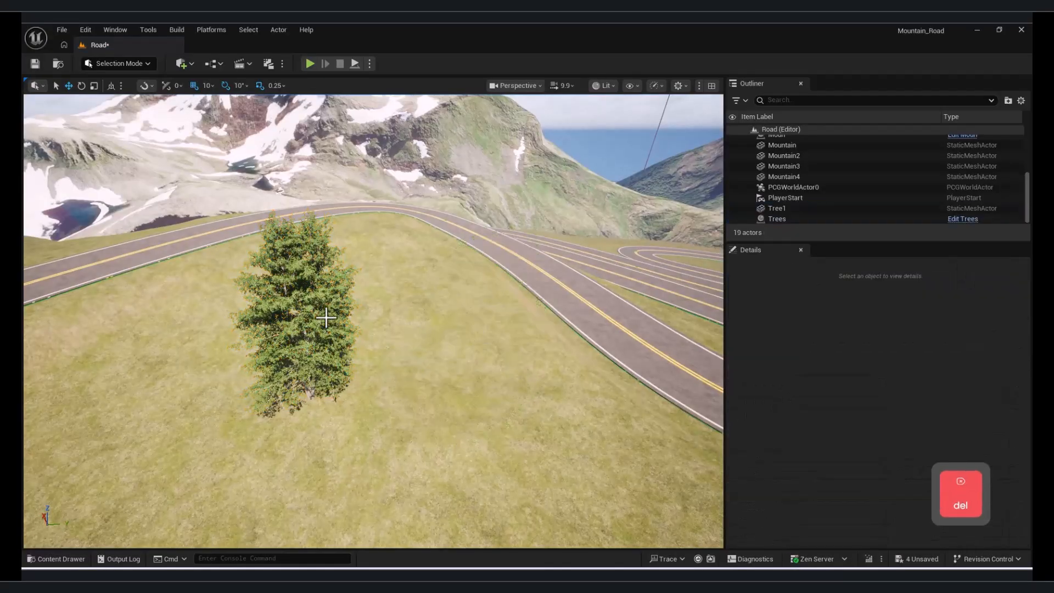
Inspect the placed Tree1 mesh and open its static mesh asset from the PCG folder
left_click(327, 319)
key("a")
right_click_drag(324, 398, 324, 398)
left_click(61, 559)
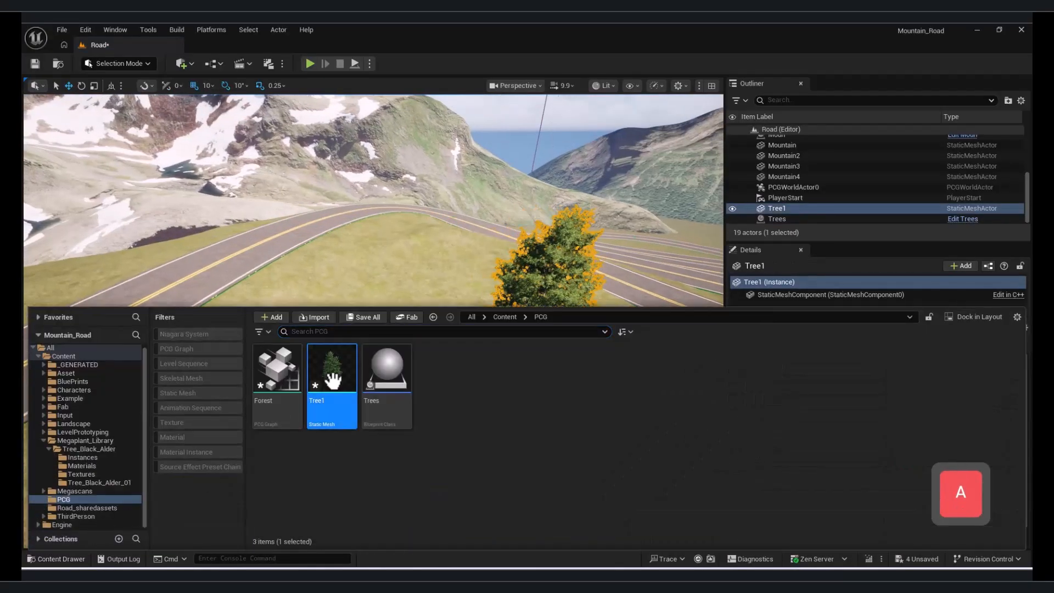
double_click(333, 379)
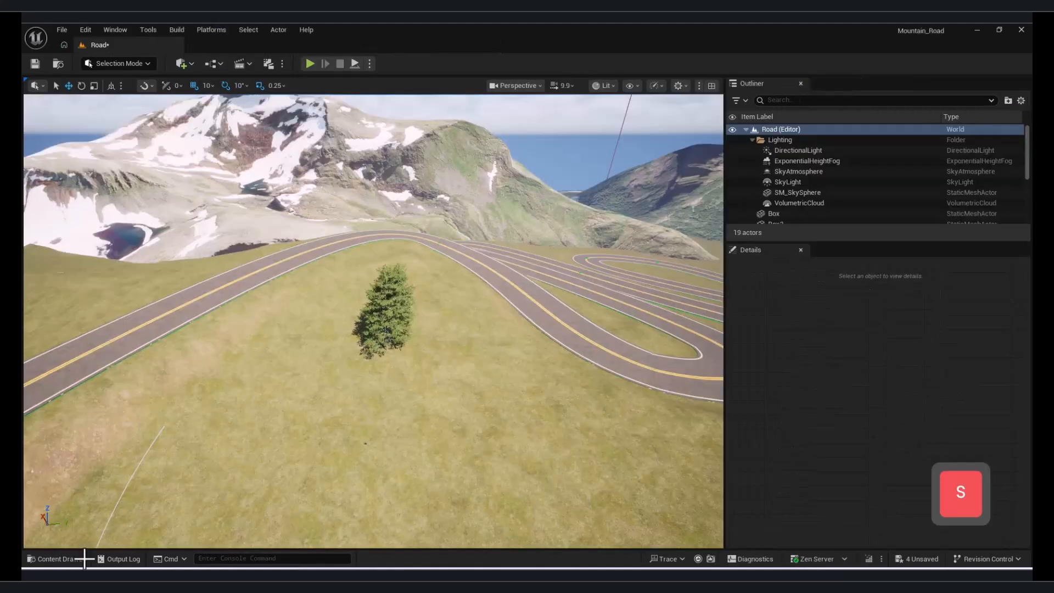
Open the Forest PCG graph and assign Tree1 as the Static Mesh Spawner's static mesh
left_click(83, 558)
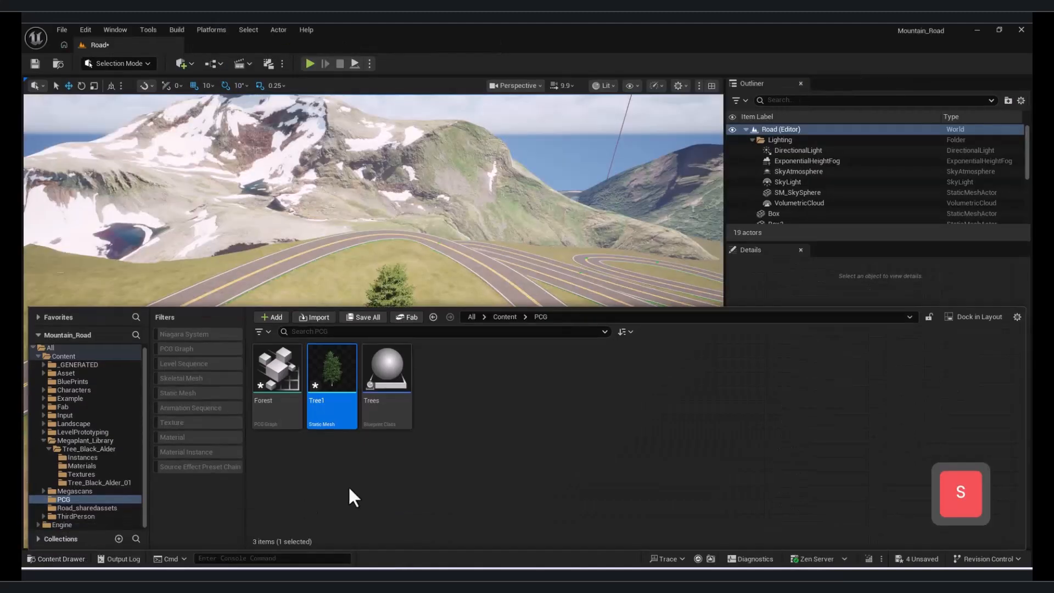
left_click(427, 487)
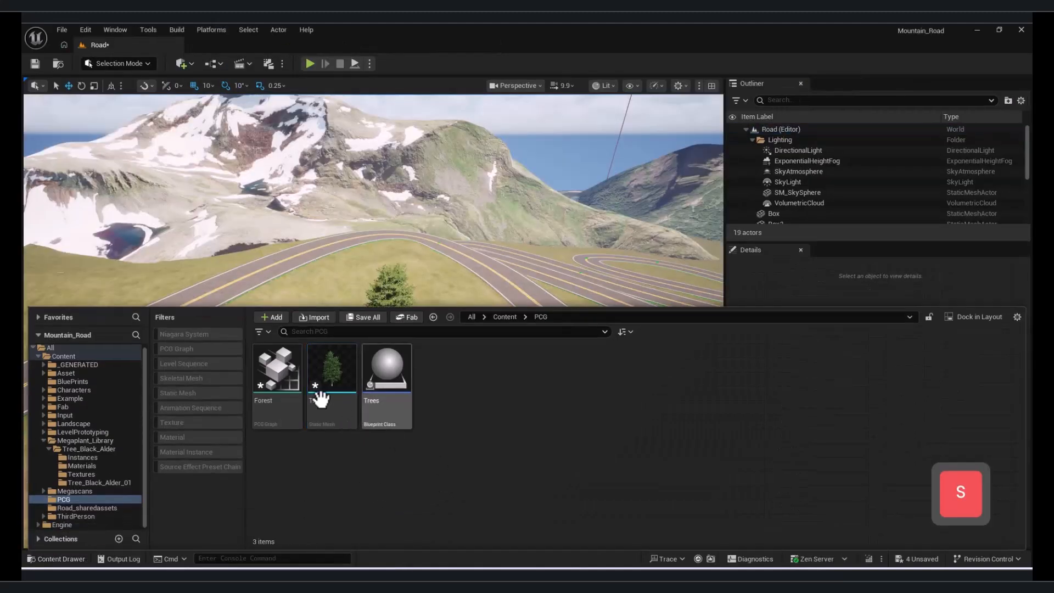
double_click(280, 362)
left_click_drag(604, 141, 713, 168)
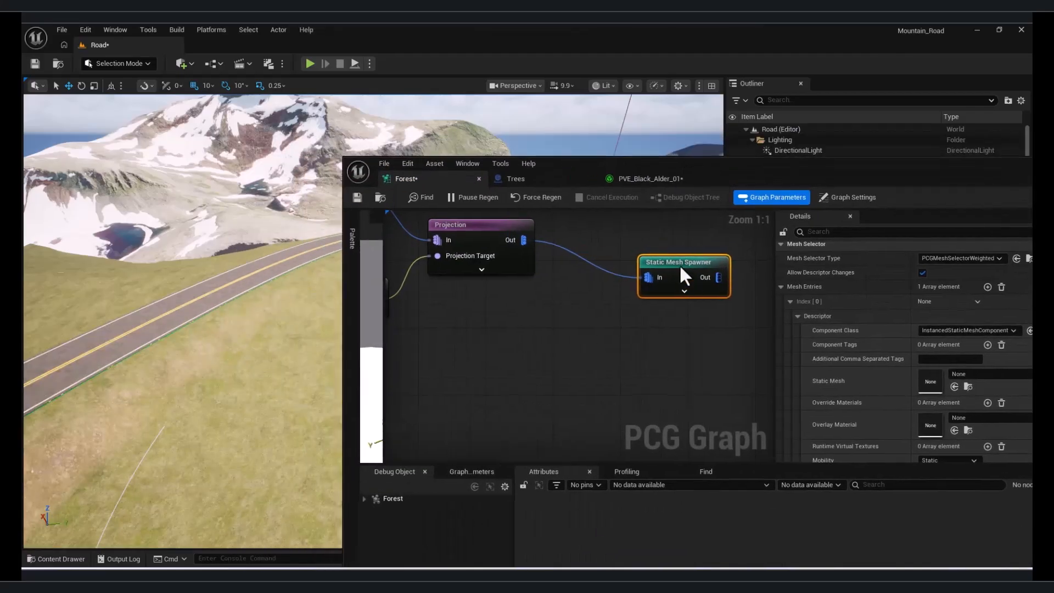
left_click(68, 559)
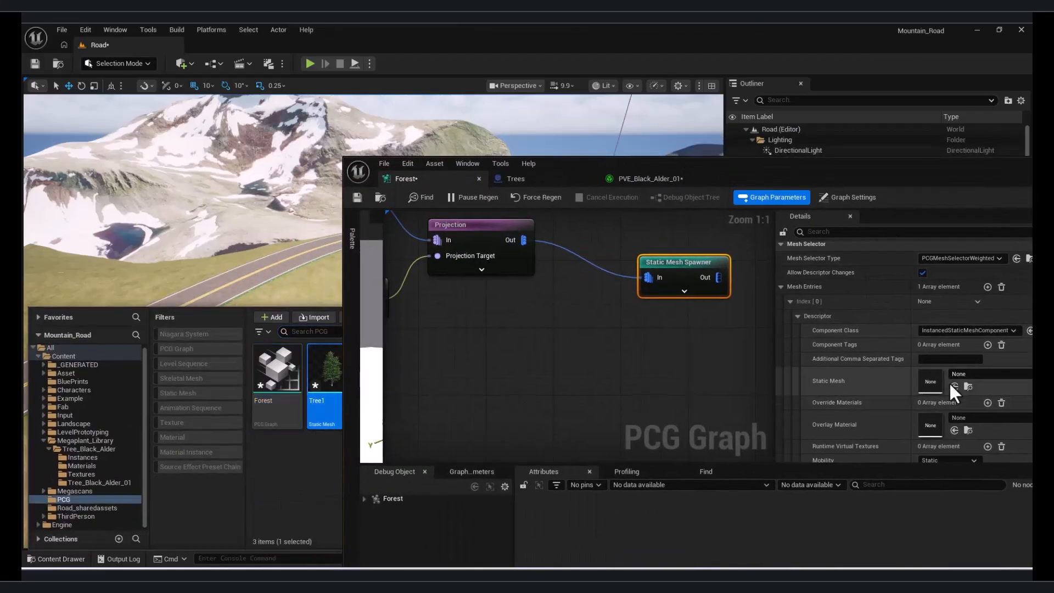
left_click(955, 386)
Examine the spawned Tree1 instances in the forest area beside the road
left_click_drag(871, 164, 913, 433)
right_click_drag(373, 263, 417, 263)
key("s")
key("w")
key("d")
key("s")
key("a")
Set the Spline Sampler's Interior Sample Spacing to 500
left_click_drag(773, 436, 748, 240)
scroll(707, 407, "down", 5)
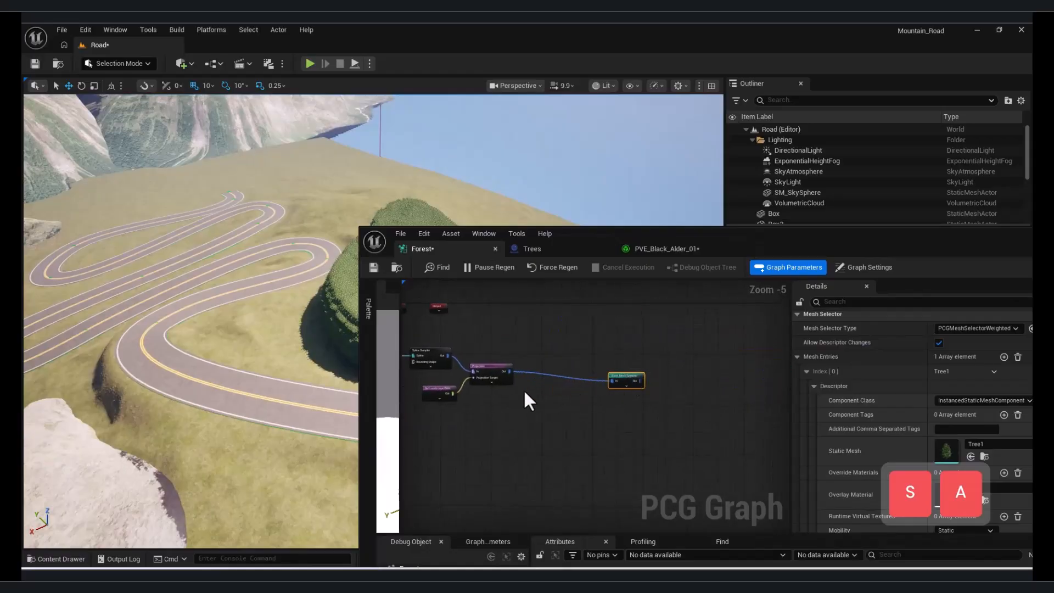
scroll(528, 388, "up", 2)
left_click(630, 361)
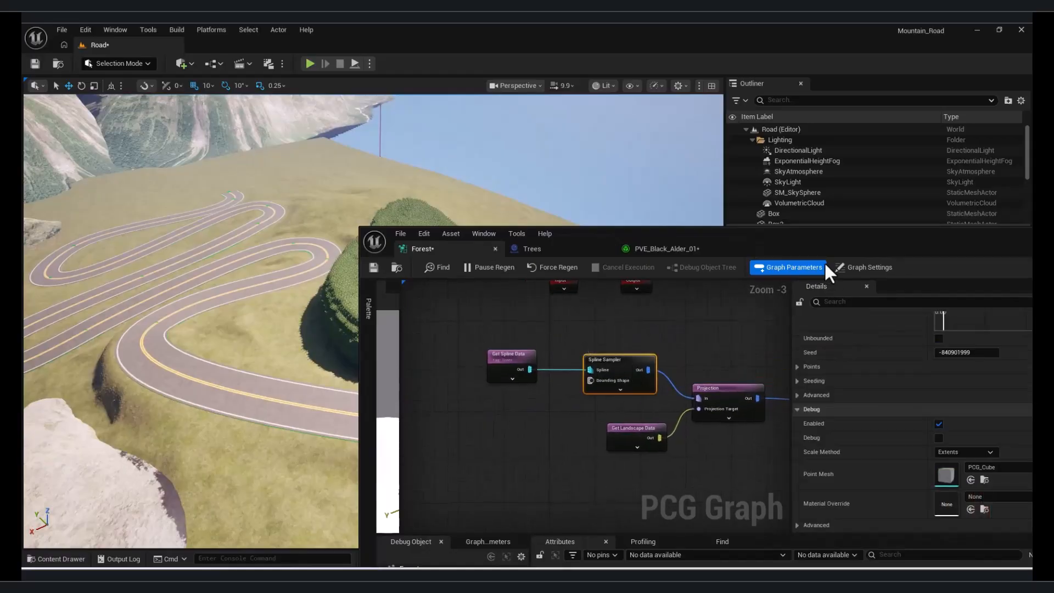
scroll(944, 367, "up", 5)
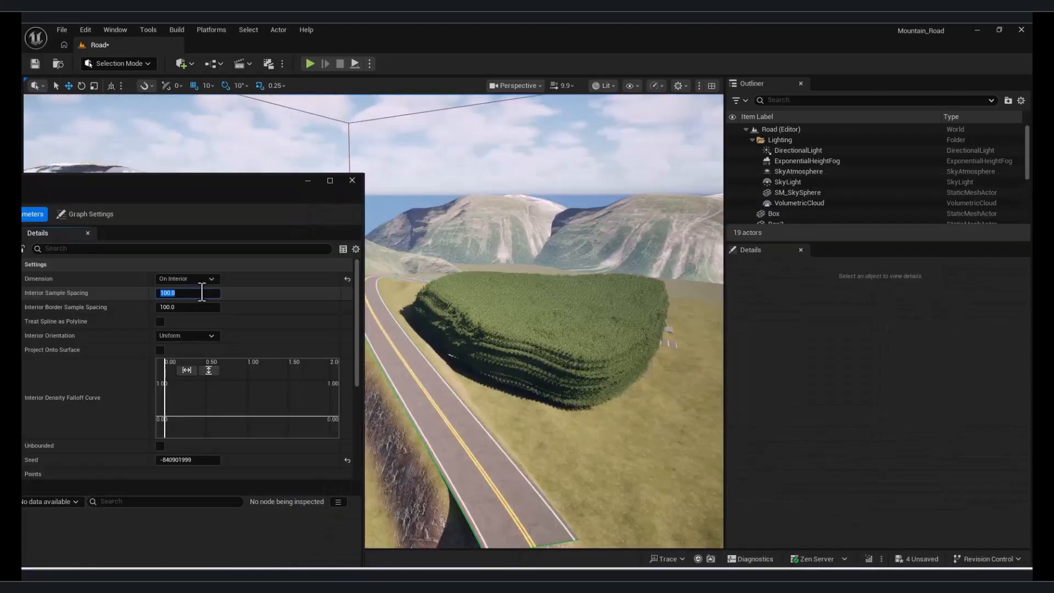
type("500")
key("Return")
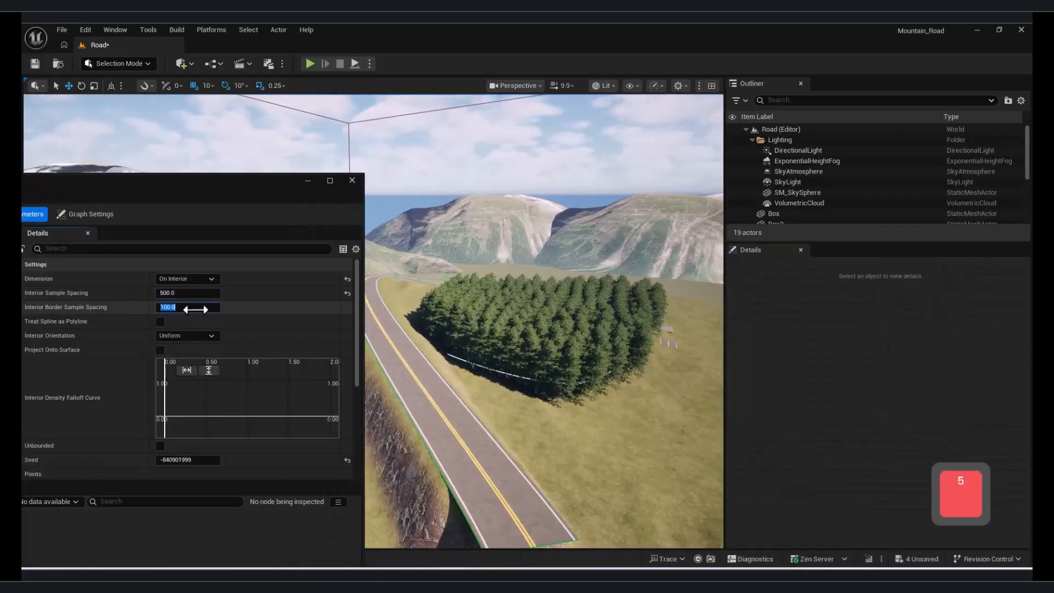
Try Interior Border Sample Spacing values of 500 and 50 on the Spline Sampler and compare the forest edge
left_click(197, 305)
type("5003")
key("BackSpace")
key("Return")
right_click_drag(544, 287, 396, 288)
key("d")
left_click(199, 309)
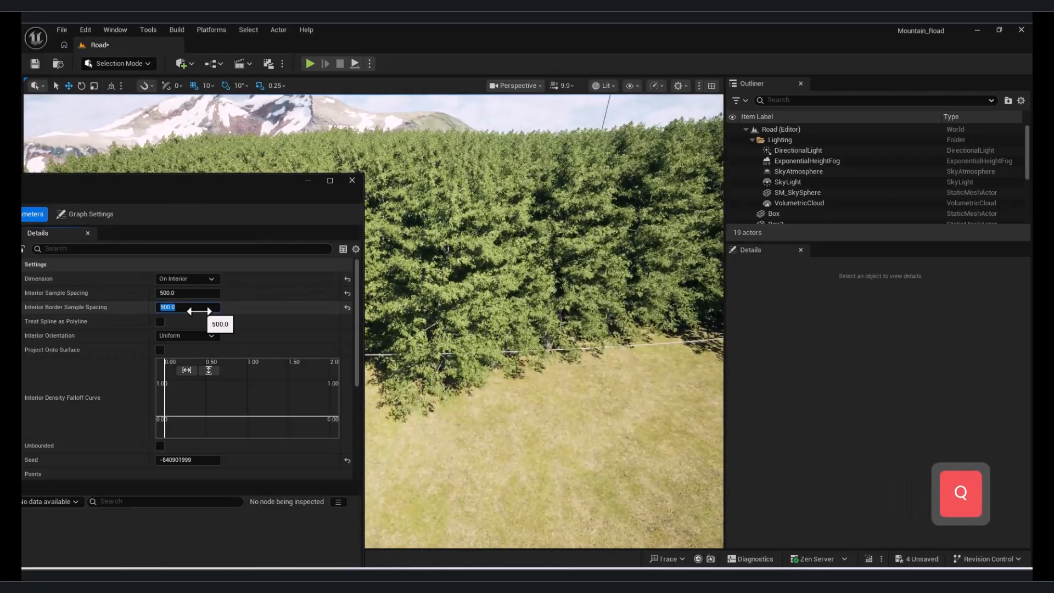
type("50")
key("Return")
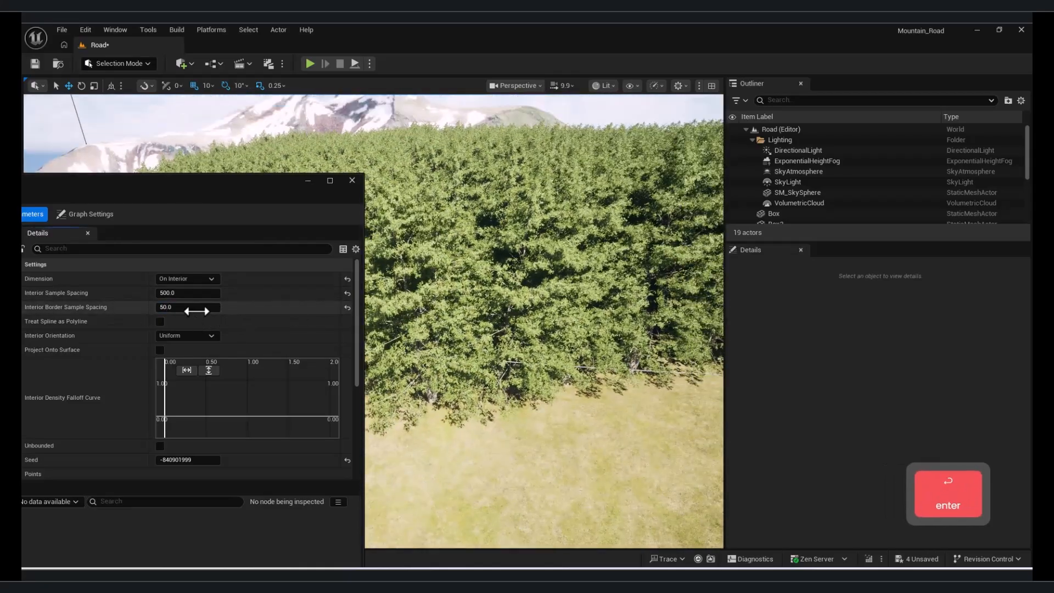
Set the Spline Sampler's Interior Border Sample Spacing to 600 and check the whole forest from farther away
type("600")
key("Return")
key("s")
right_click_drag(544, 287, 590, 283)
key("w")
key("e")
Place the Forest graph beside the level view and add a Density Filter node fed from the Projection output
left_click_drag(237, 180, 923, 83)
left_click_drag(269, 255, 572, 264)
right_click_drag(790, 310, 677, 263)
left_click_drag(741, 305, 743, 305)
type("dens")
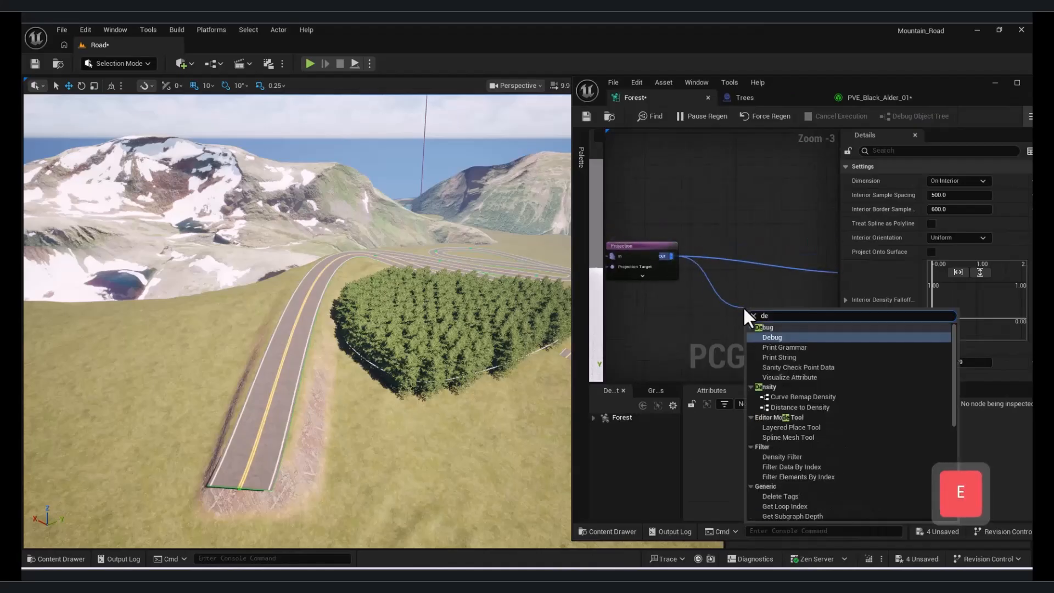
left_click(791, 368)
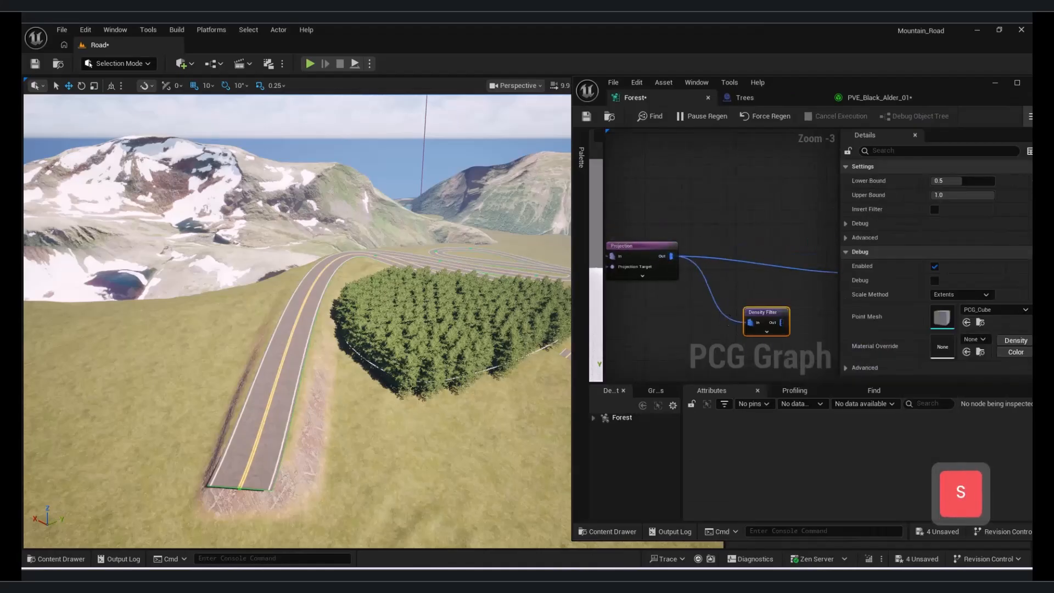
Add a density Attribute Noise node fed from the Projection output
right_click_drag(719, 304, 631, 275)
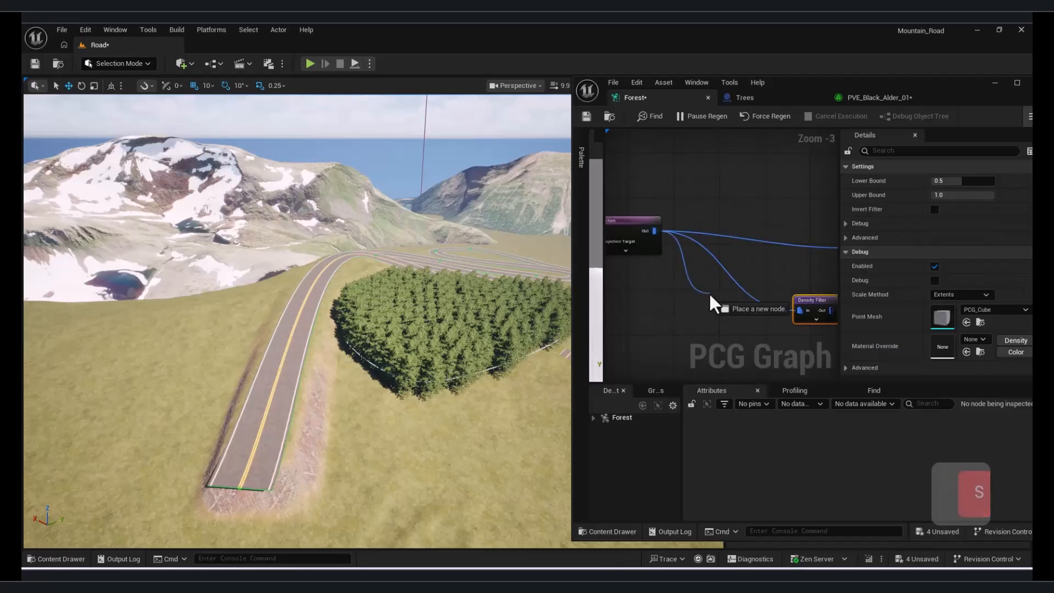
left_click_drag(709, 292, 710, 292)
type("dens")
left_click(764, 373)
Rewire the graph so Projection feeds the Static Mesh Spawner only through Attribute Noise followed by the Density Filter
right_click_drag(733, 321, 685, 315)
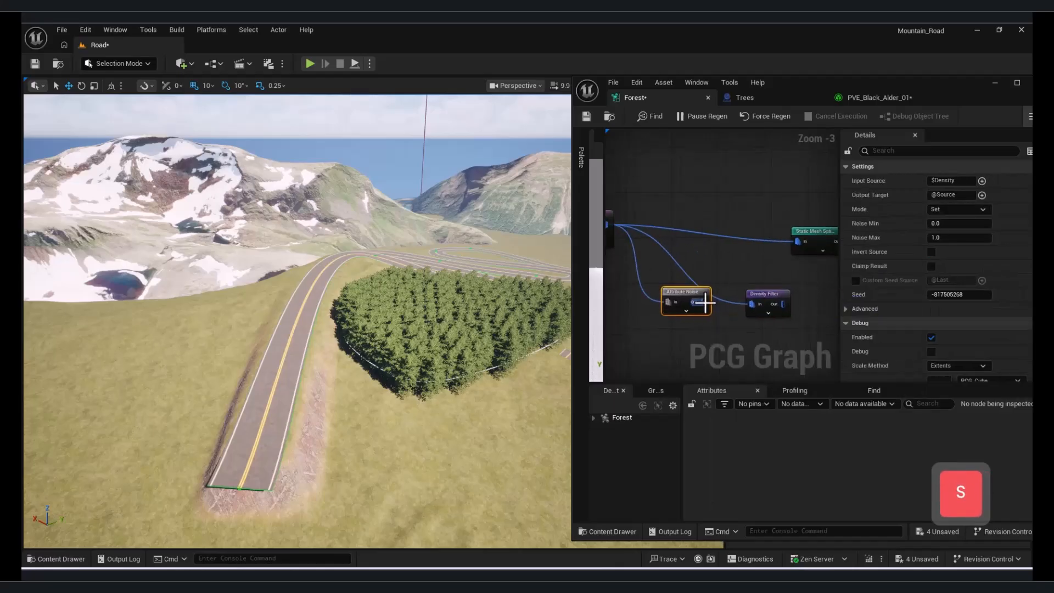
left_click(753, 303, "alt")
left_click(799, 241, "alt")
left_click_drag(802, 240, 800, 241)
left_click_drag(761, 295, 748, 277)
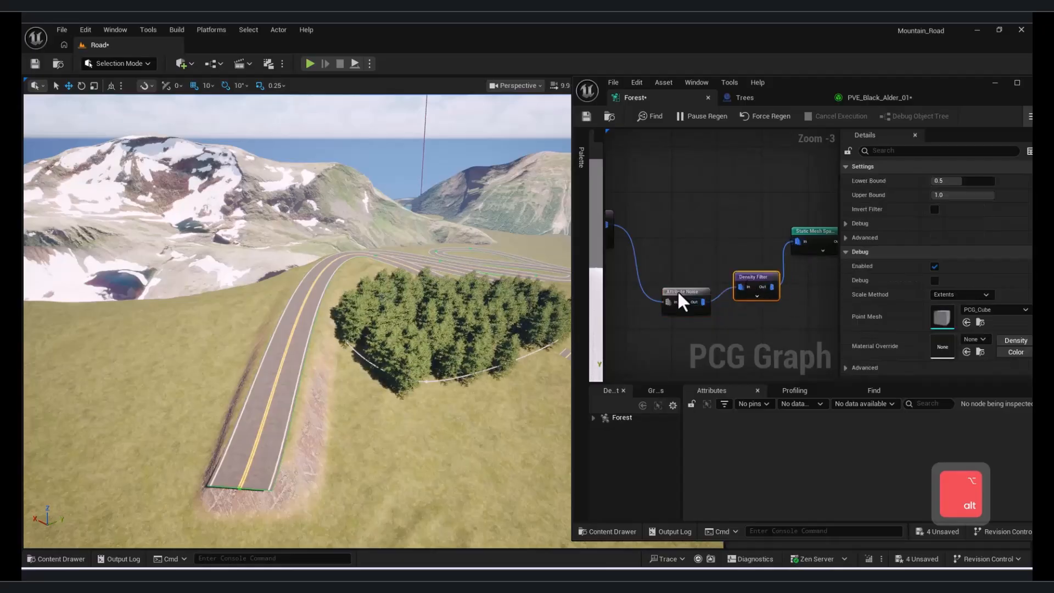
Thin out the forest by setting the Density Filter's lower bound to about 0.73
left_click_drag(678, 290, 677, 253)
left_click_drag(748, 279, 743, 264)
left_click_drag(962, 181, 982, 181)
key("w")
key("d")
right_click_drag(437, 358, 395, 360)
key("s")
key("w")
key("e")
key("a")
key("s")
right_click_drag(779, 309, 739, 317)
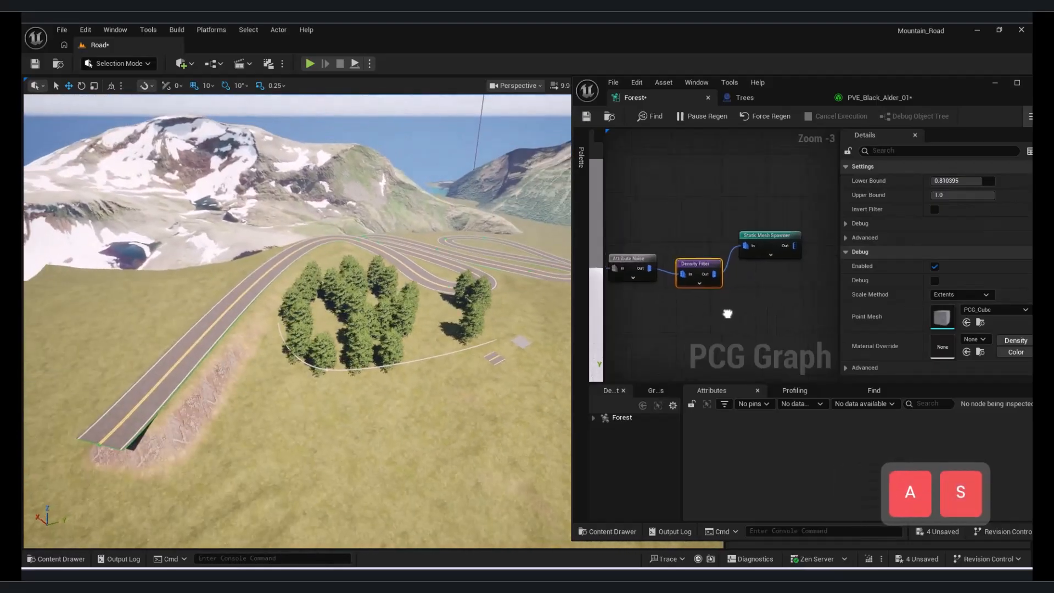
left_click_drag(982, 180, 977, 180)
right_click_drag(396, 352, 486, 366)
key("w")
key("a")
key("w")
Move the Trees spline point near the floating road tiles outward to stretch the forest boundary over the open field
left_click(994, 83)
right_click_drag(494, 285, 385, 338)
key("d")
key("w")
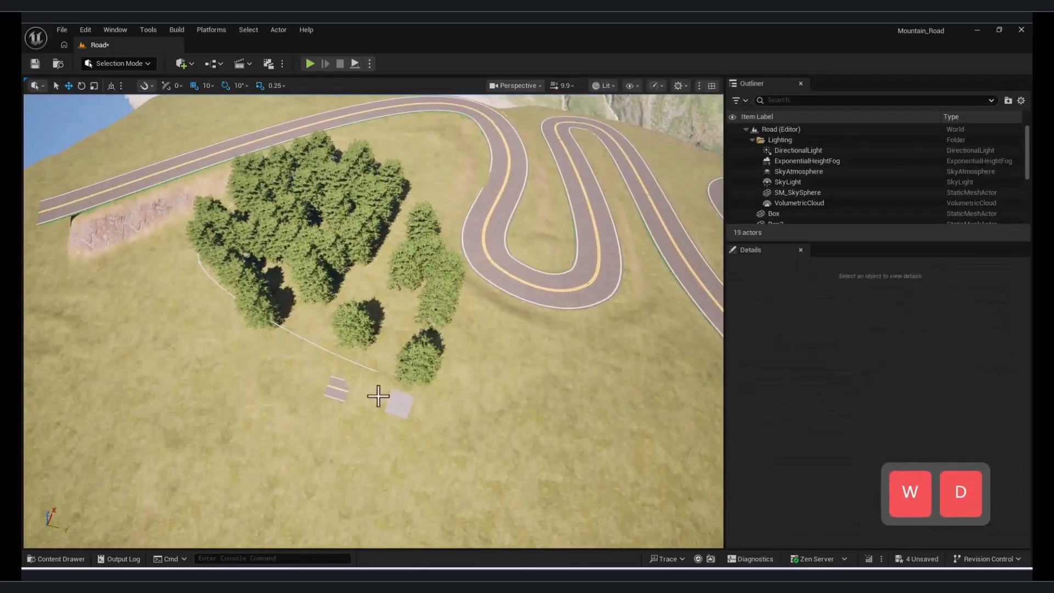
scroll(839, 186, "down", 3)
right_click_drag(374, 321, 533, 268)
key("q")
key("w")
key("d")
left_click(534, 268)
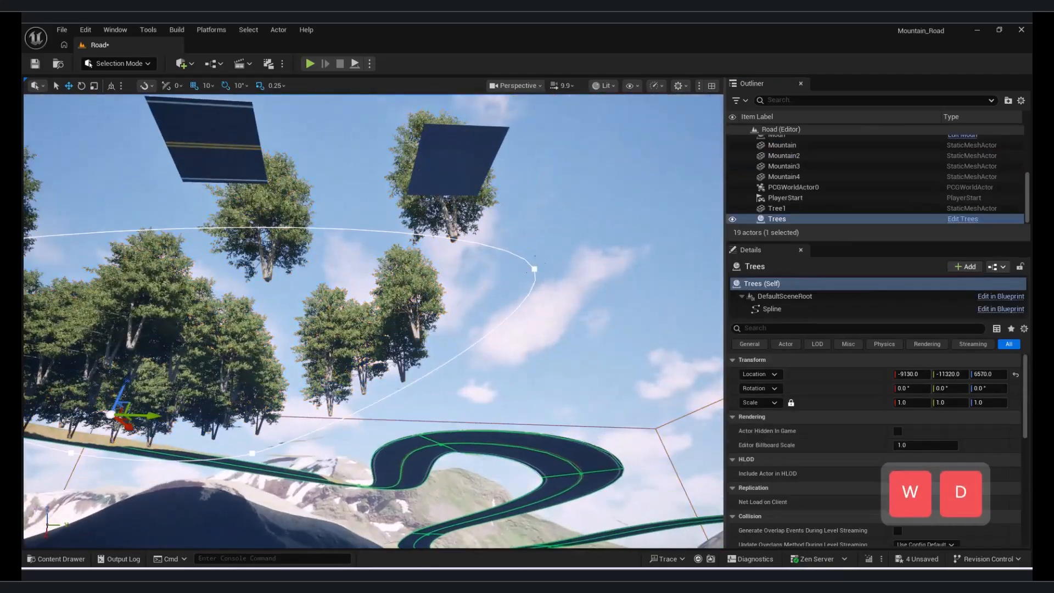
left_click(535, 269)
key("w")
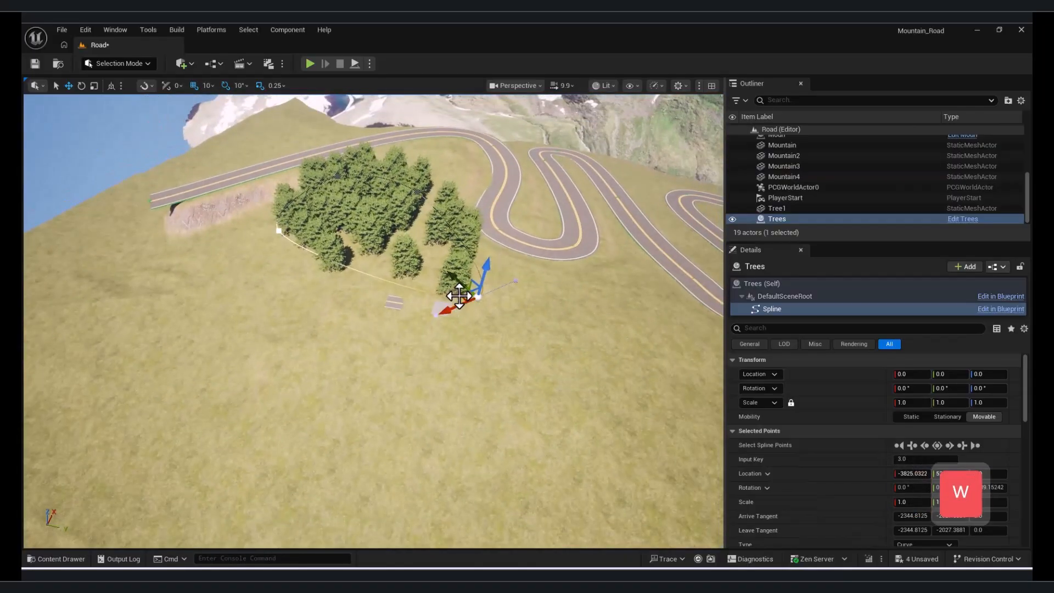
left_click_drag(459, 296, 394, 312)
Move the Trees spline point behind the tree cluster outward towards the road's first hairpin bend
key("w")
right_click_drag(511, 198, 507, 196)
key("d")
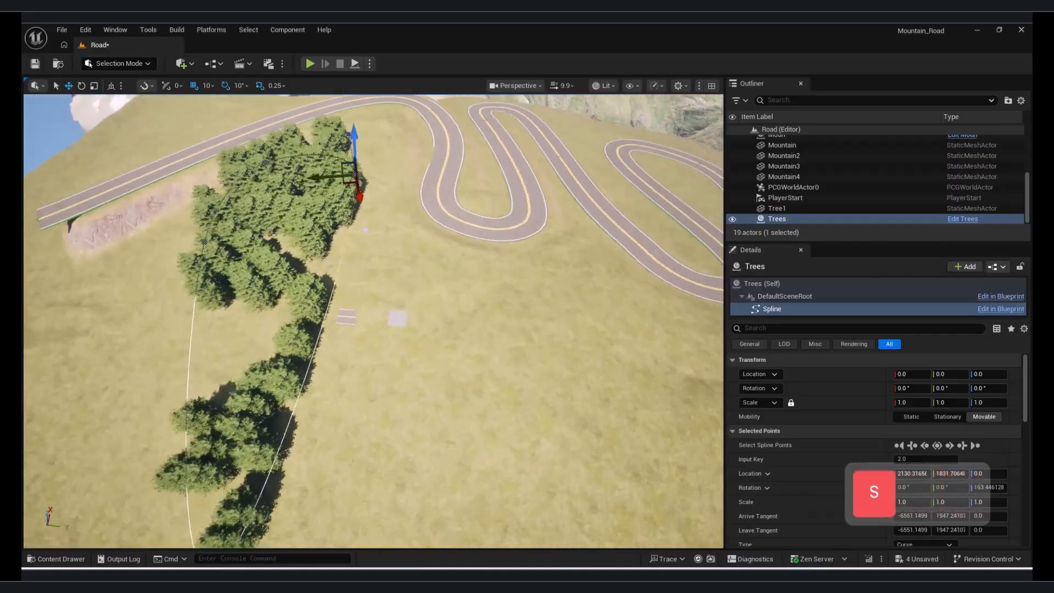
key("a")
key("w")
key("e")
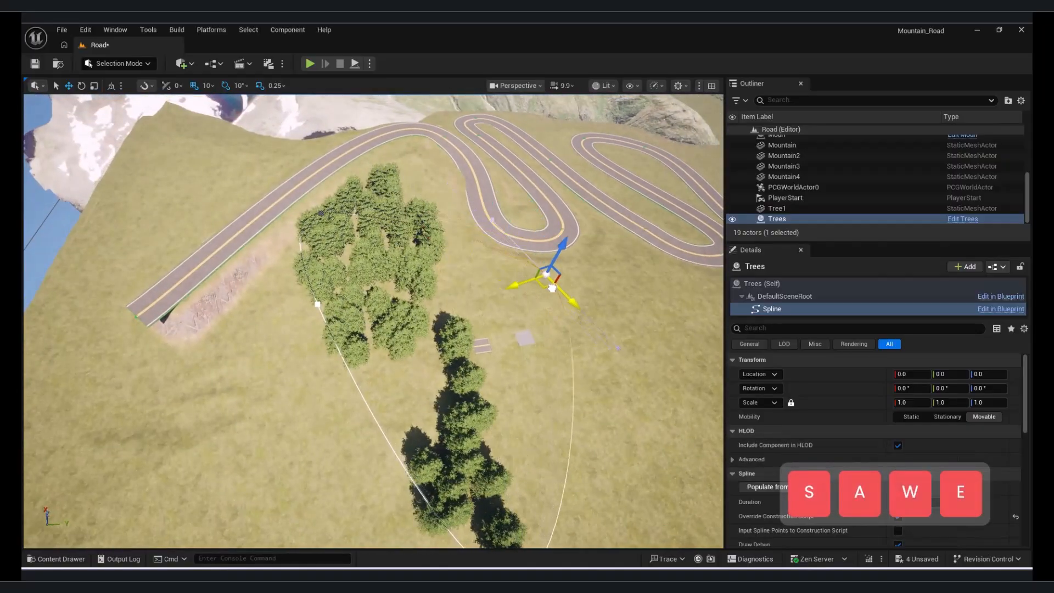
Move the Trees spline point closest to the road's start outward across the grass to widen the forest
key("a")
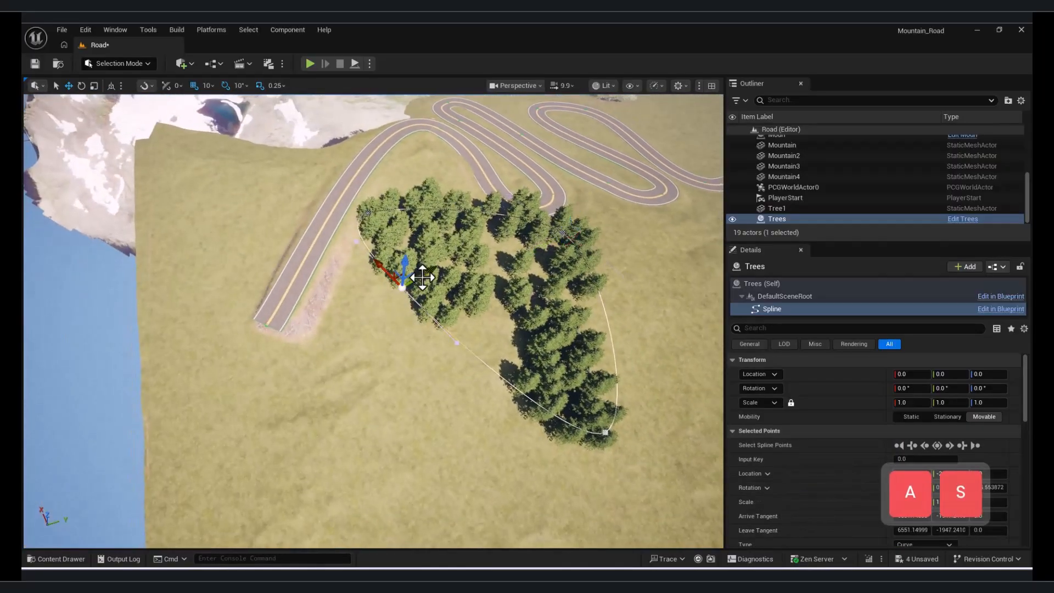
right_click_drag(285, 380, 285, 380)
key("s")
left_click_drag(304, 395, 405, 391)
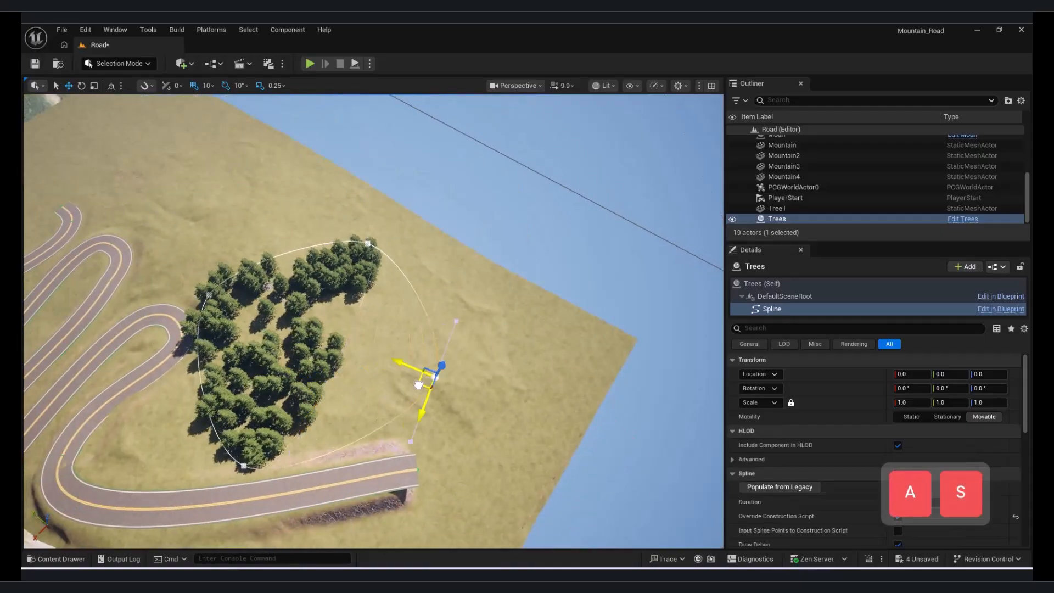
Spread the forest boundary further over the landscape beside the road and check where its edge meets the asphalt
key("w")
right_click_drag(525, 352, 525, 352)
key("a")
key("q")
key("s")
key("a")
key("d")
key("s")
key("d")
key("a")
right_click_drag(333, 342, 378, 362)
key("w")
key("d")
right_click_drag(628, 543, 628, 543)
key("a")
Add a Transform Points node after the Density Filter and route its output into the Static Mesh Spawner instead of the direct link
left_click(776, 527)
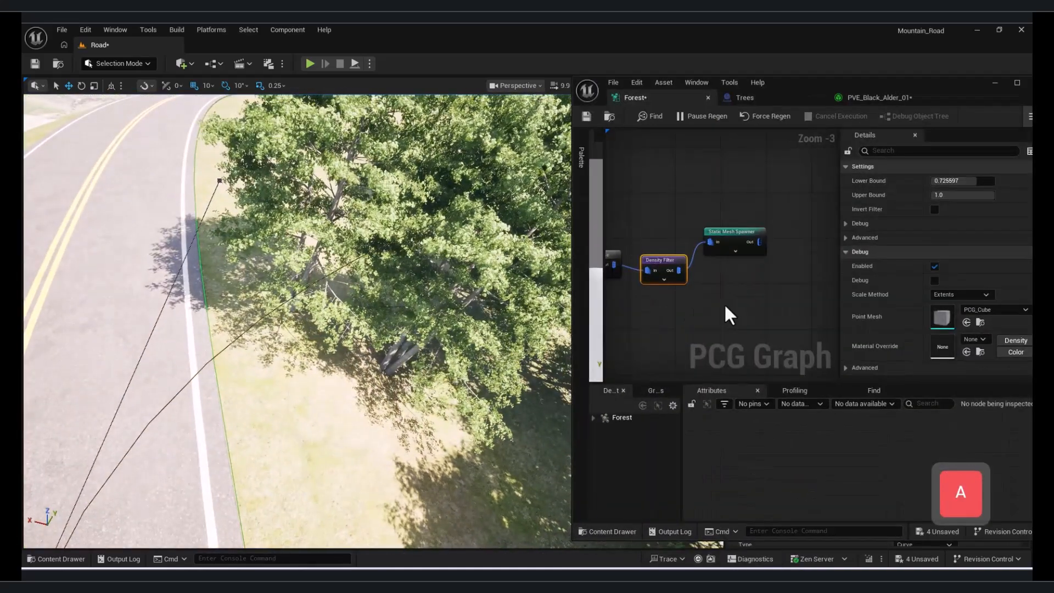
left_click_drag(755, 237, 839, 226)
right_click_drag(768, 247, 810, 261)
left_click_drag(680, 287, 722, 301)
type("tr")
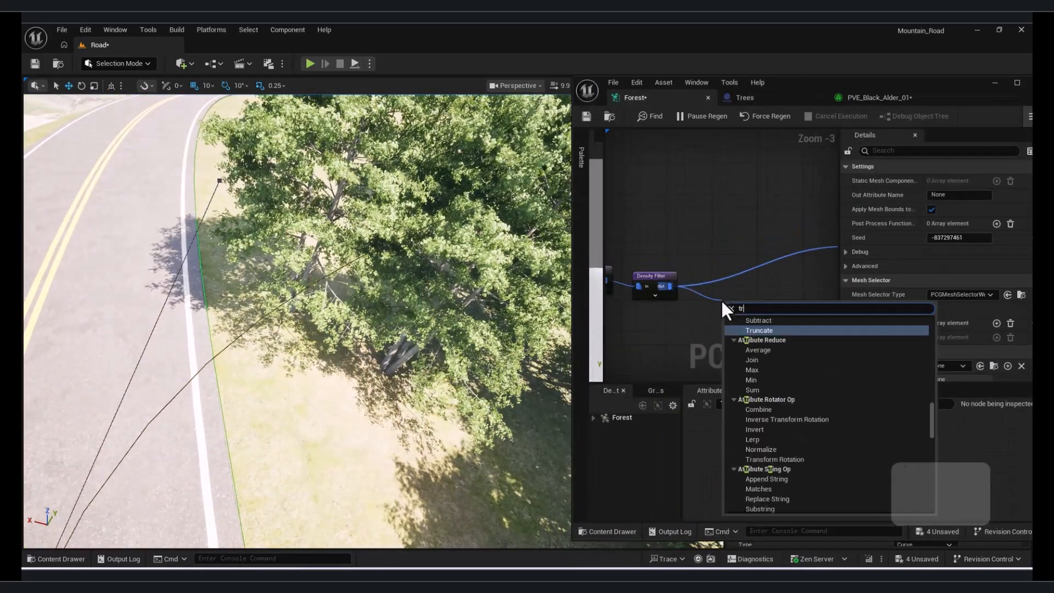
type("ans")
left_click(791, 502)
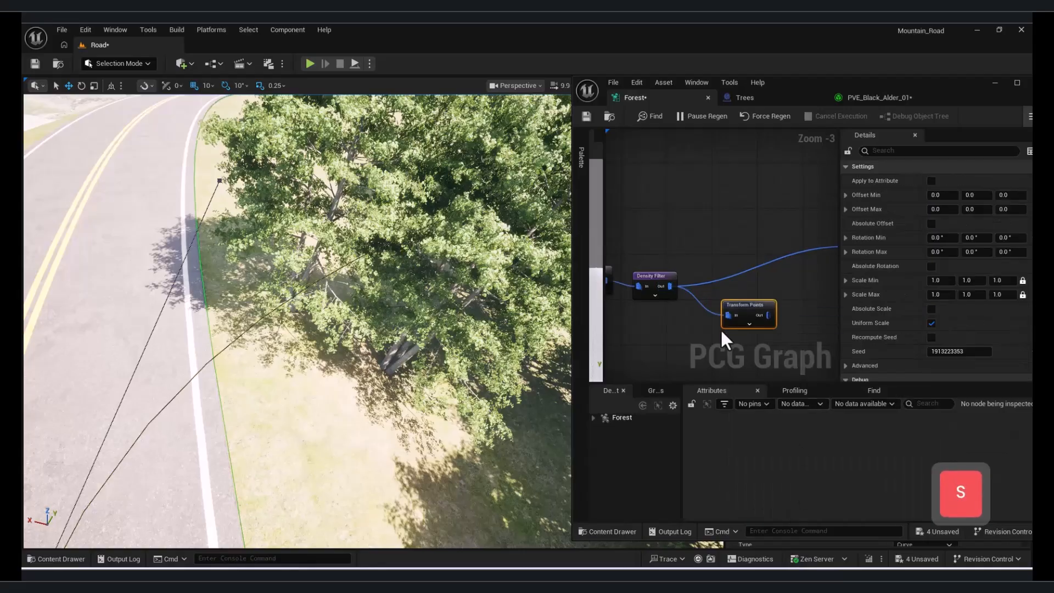
left_click(790, 232, "alt")
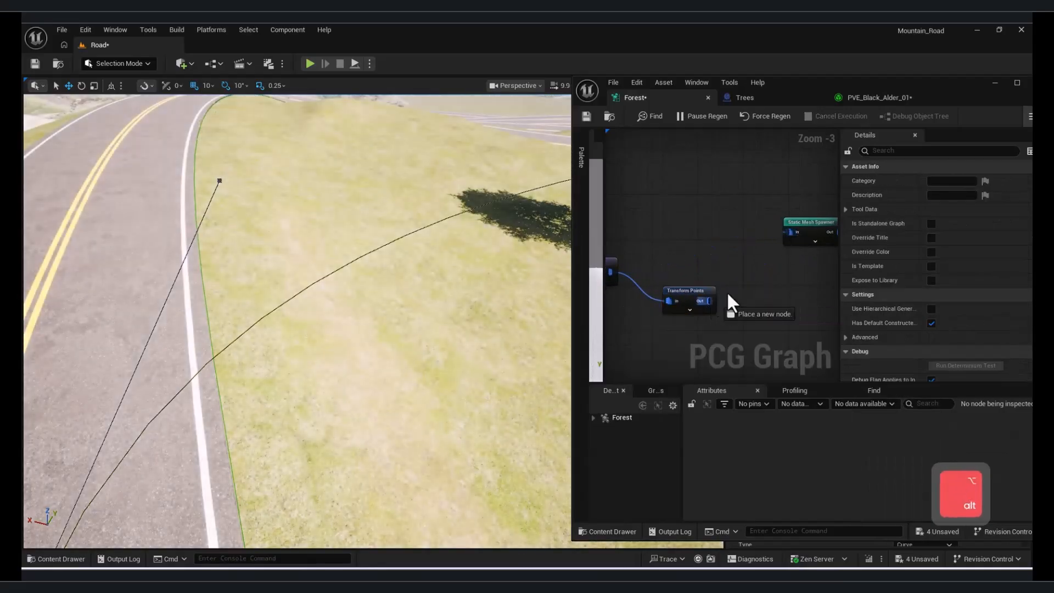
left_click(686, 296)
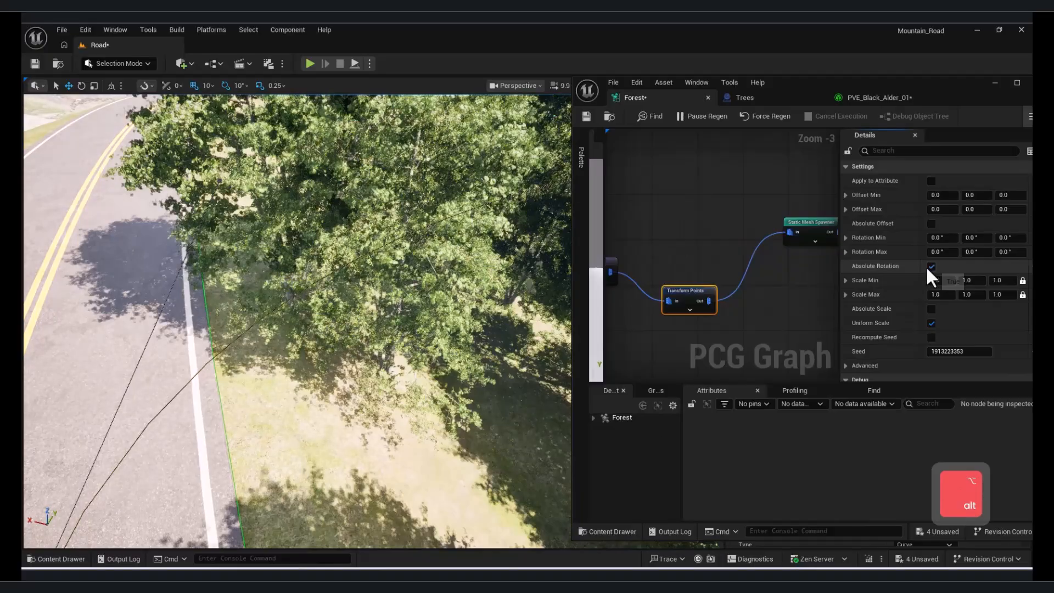
Enable Absolute Rotation on the Transform Points node and check how the trees stand along the road
left_click(931, 266)
key("d")
key("s")
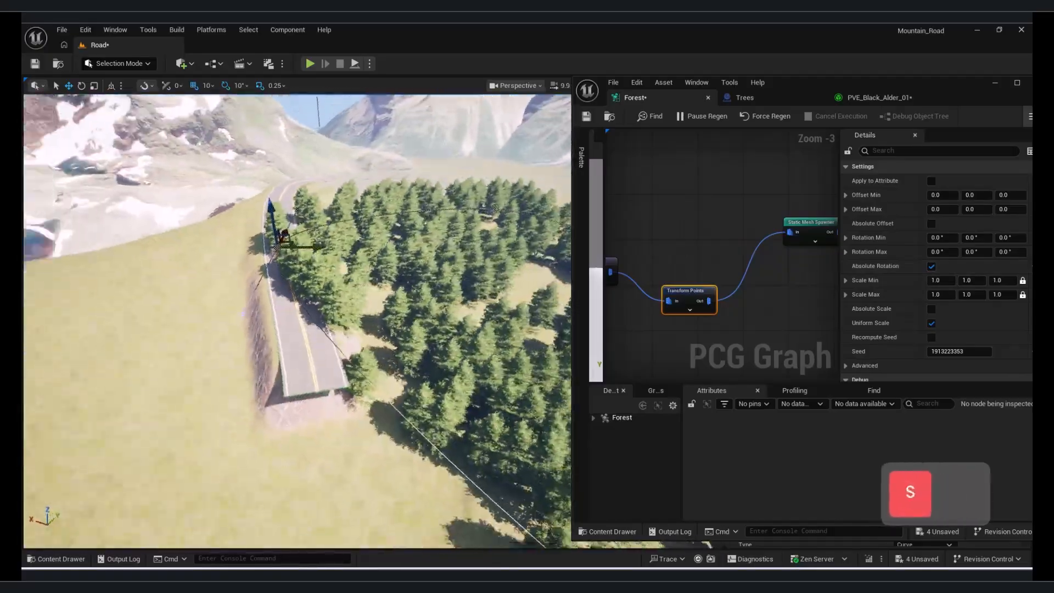
key("w")
key("d")
key("a")
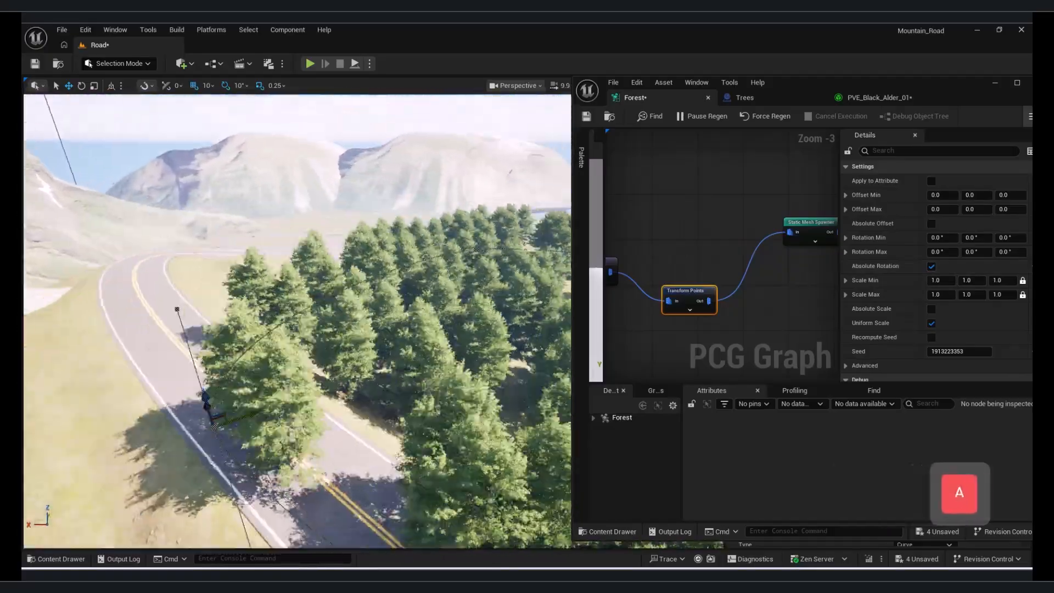
right_click_drag(640, 358, 707, 344)
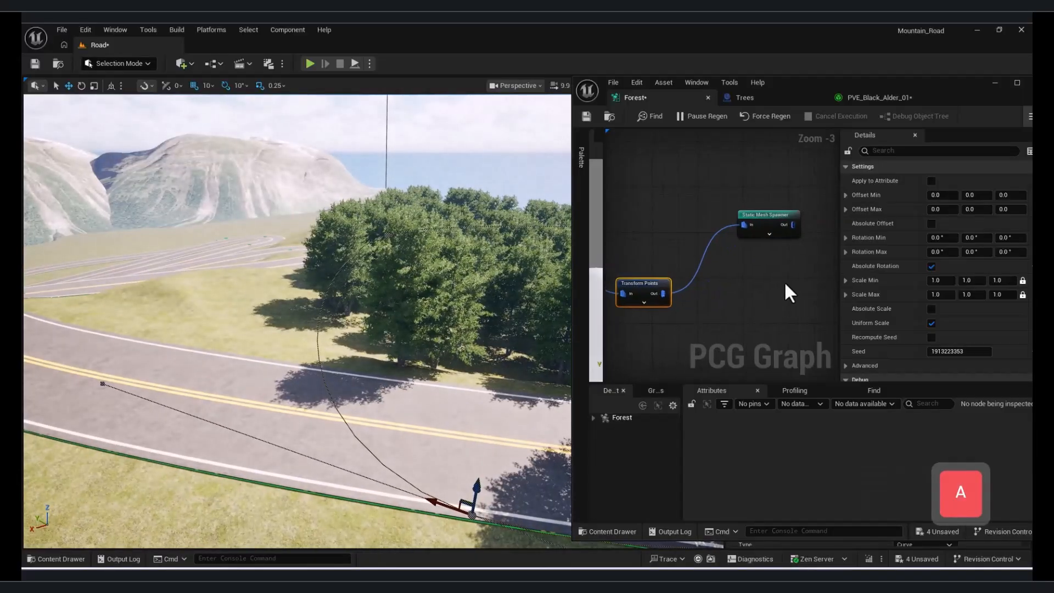
Set the Transform Points offset minimum to X -30, Y -50 and the offset maximum to X 40, Y 50
left_click_drag(944, 86, 883, 86)
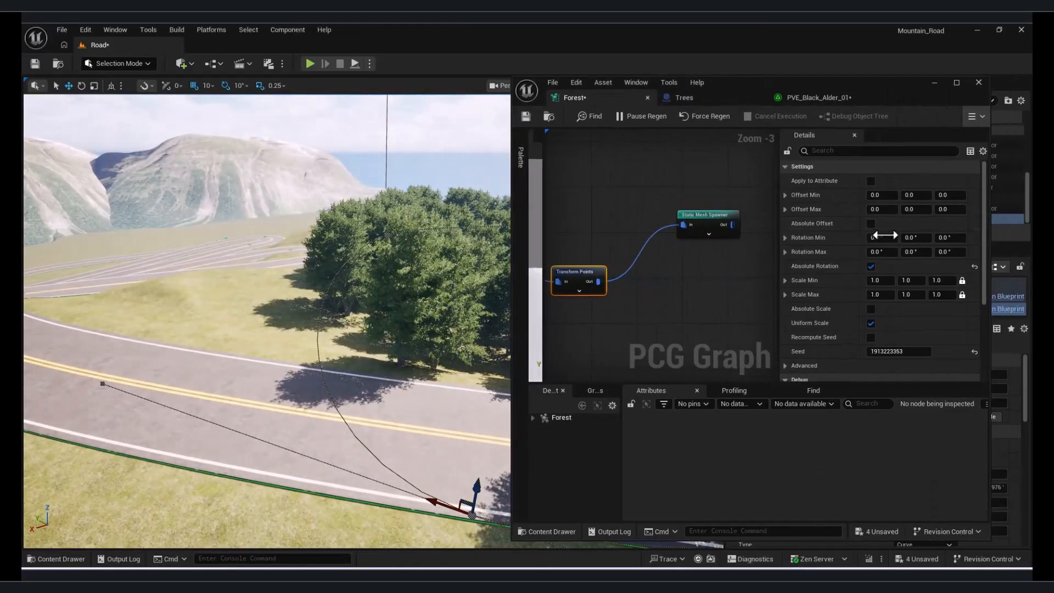
type("-30")
key("Return")
left_click(875, 207)
type("40")
key("Return")
left_click(920, 211)
type("50")
left_click(462, 299)
right_click_drag(461, 299, 486, 295)
key("s")
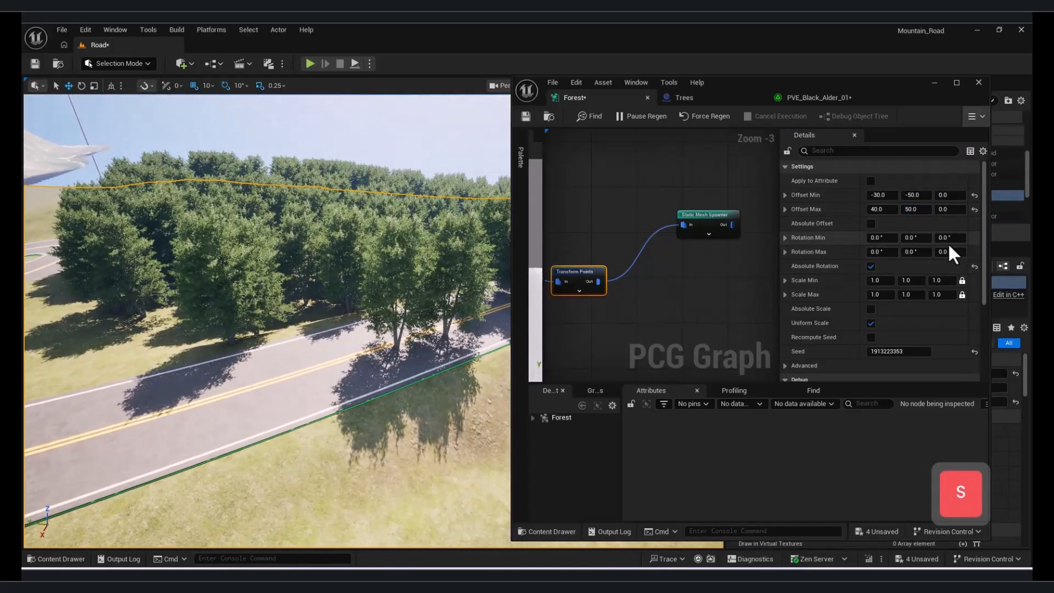
Set the Transform Points Z rotation range to -60° to 120°, the minimum scale to 0.7, and edit the maximum scale
key("Return")
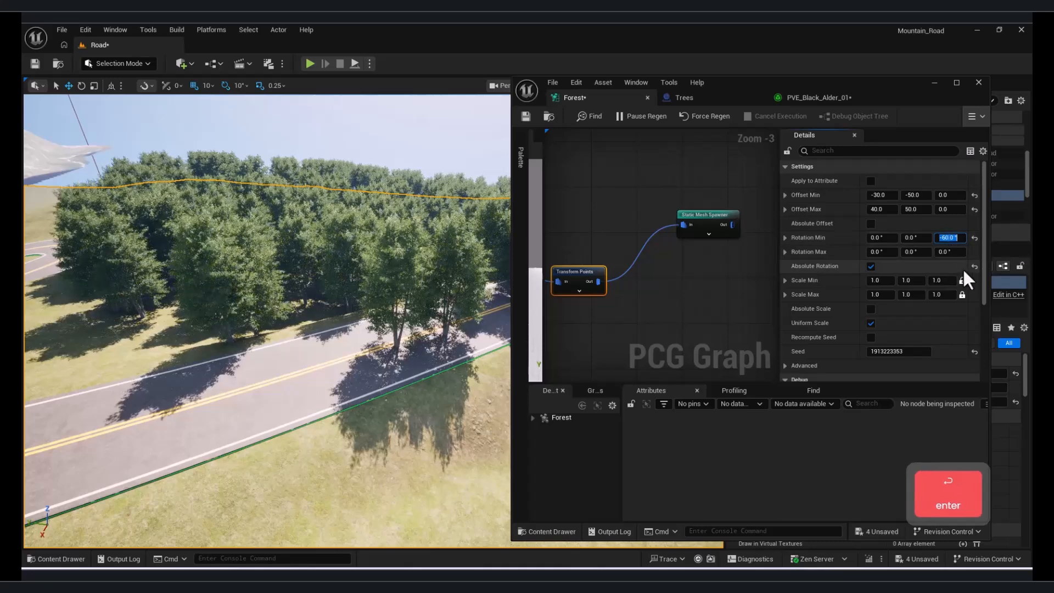
key("Return")
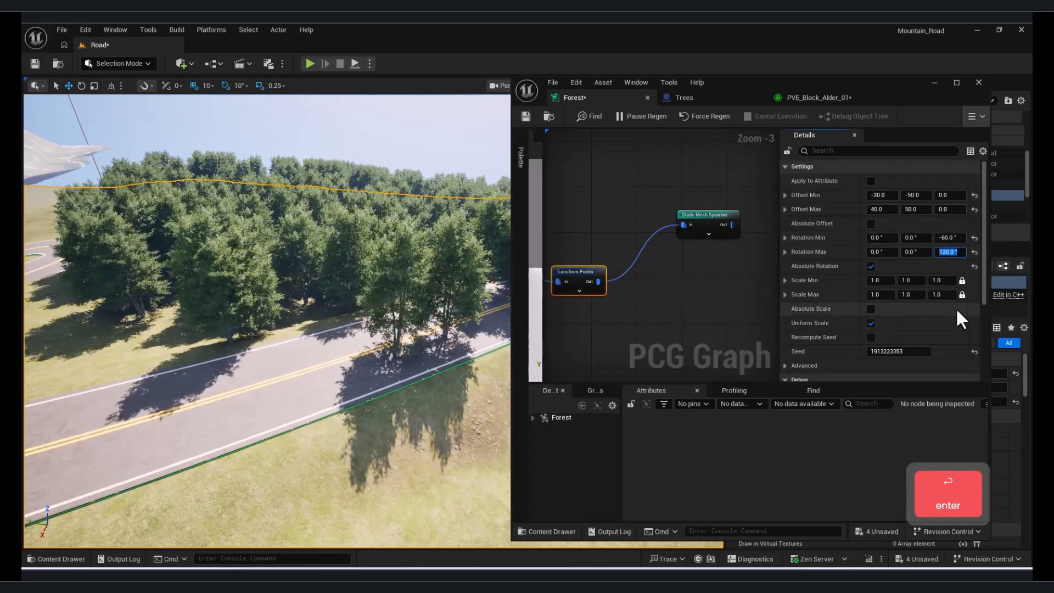
type("0.7")
key("Return")
left_click(940, 294)
key("Return")
key("d")
right_click_drag(439, 308, 264, 318)
key("e")
key("d")
key("a")
key("e")
Select the Forest volume, enlarge its component list and select the ISM_Tree1_2 component
left_click(934, 82)
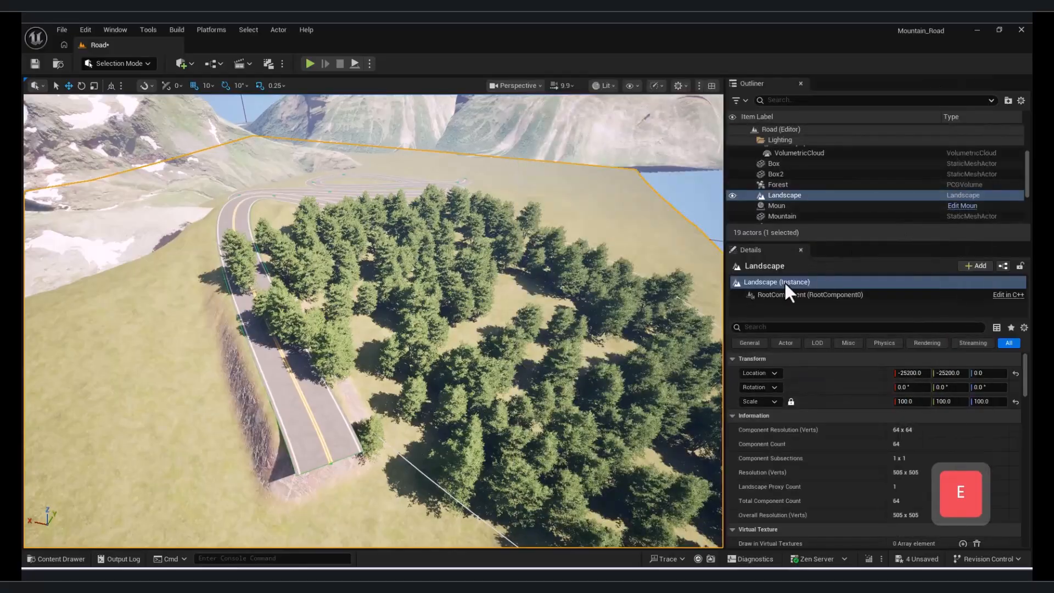
scroll(796, 187, "down", 1)
left_click(790, 157)
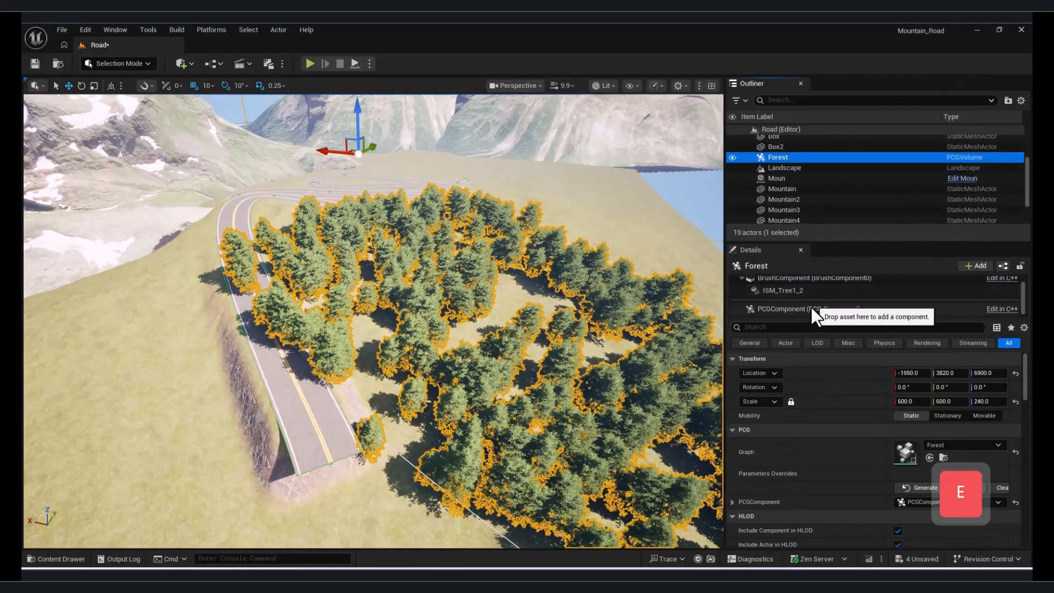
scroll(834, 306, "up", 1)
right_click_drag(556, 267, 544, 270)
key("d")
key("w")
scroll(846, 296, "down", 1)
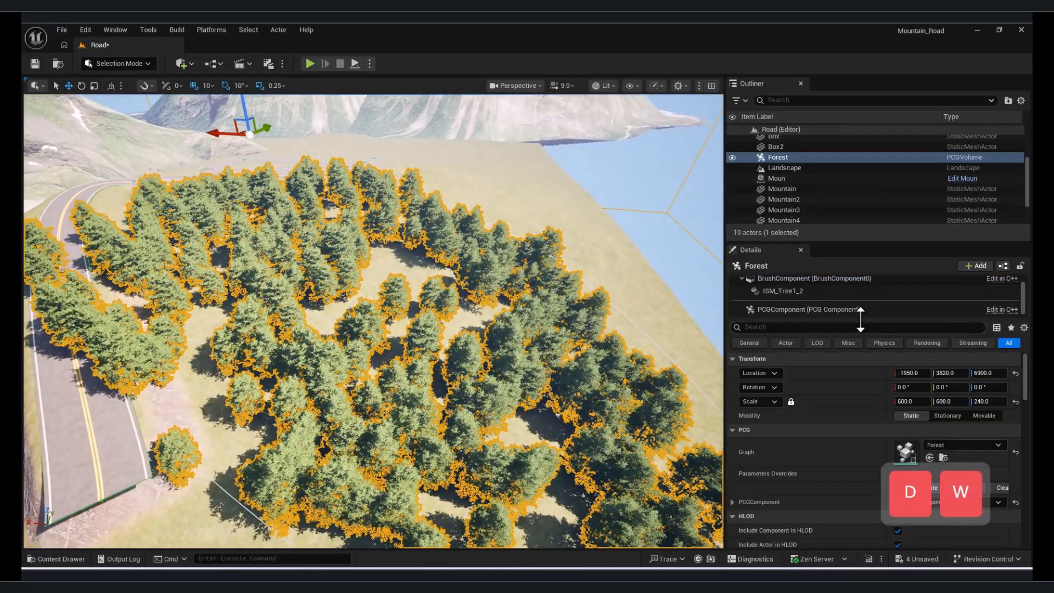
left_click_drag(862, 318, 869, 440)
key("d")
right_click_drag(587, 308, 587, 308)
key("w")
key("d")
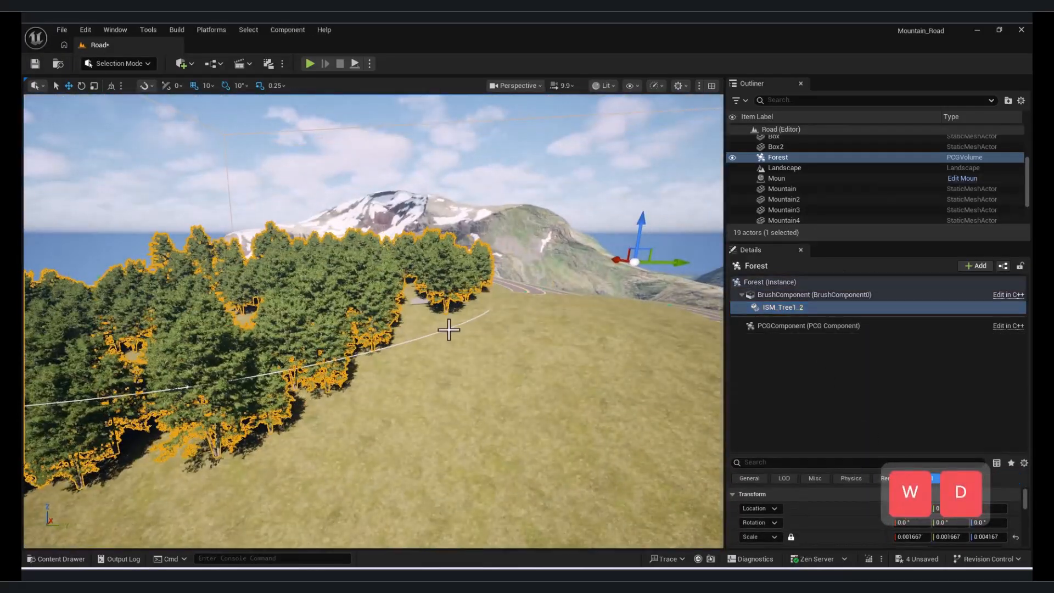
Extend the Trees spline along the outer landscape edge so the forest reaches the far end of the terrain
left_click(587, 310)
key("w")
right_click_drag(475, 322, 384, 337)
key("s")
key("a")
key("a")
left_click(483, 347)
key("d")
key("s")
key("a")
key("w")
right_click_drag(499, 360, 499, 359)
key("s")
right_click_drag(348, 232, 258, 426)
key("a")
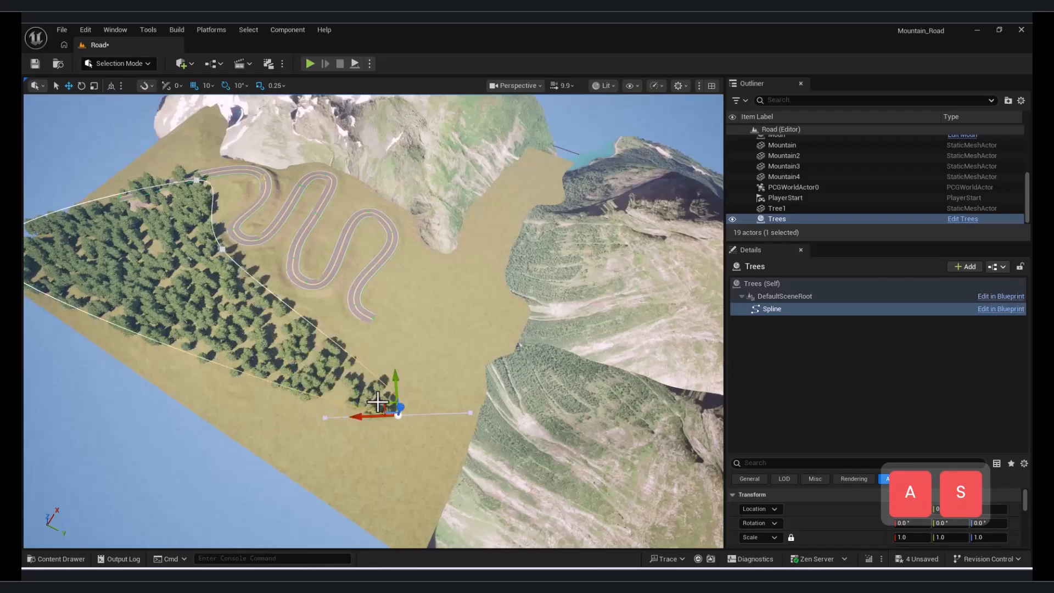
Move the middle point of the forest spline towards the road so the boundary follows its first bends
right_click_drag(376, 403, 368, 410)
key("d")
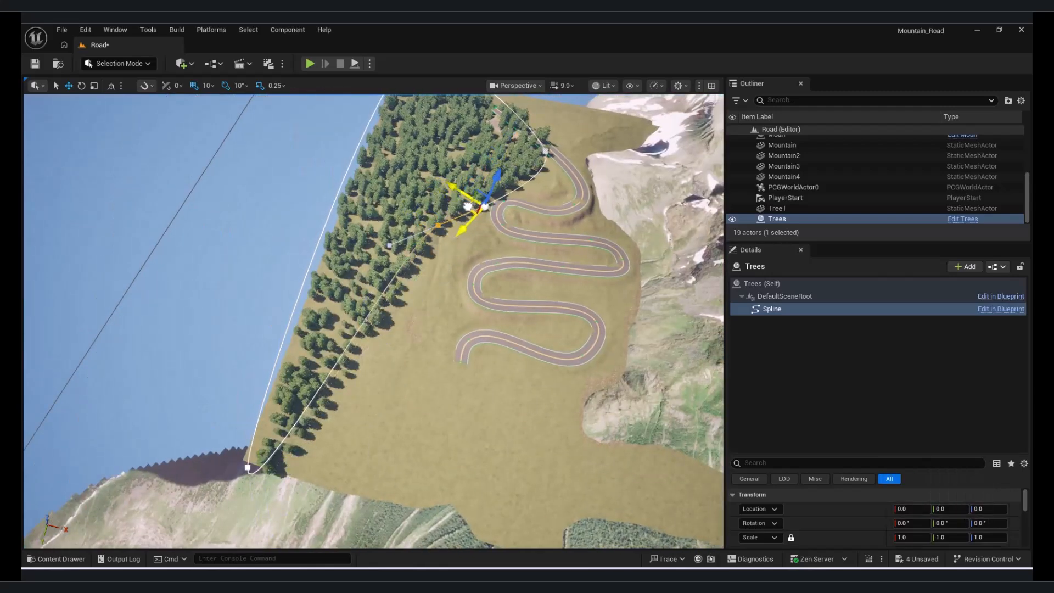
key("d")
right_click_drag(513, 332, 513, 331)
right_click_drag(488, 284, 441, 313)
key("a")
Adjust the road-side edge of the forest spline so the trees fill the ground along the winding road
right_click_drag(539, 326, 538, 326)
key("s")
right_click_drag(370, 239, 390, 330)
key("e")
key("w")
key("a")
key("s")
key("a")
key("s")
key("alt")
key("w")
key("d")
left_click_drag(349, 332, 334, 349)
key("a")
Move a road-side spline point past the end of the road to the edge of the landscape
right_click_drag(334, 349, 377, 356)
key("s")
key("s")
key("a")
left_click(292, 437)
left_click(400, 168)
left_click(400, 167)
left_click_drag(399, 167, 451, 334)
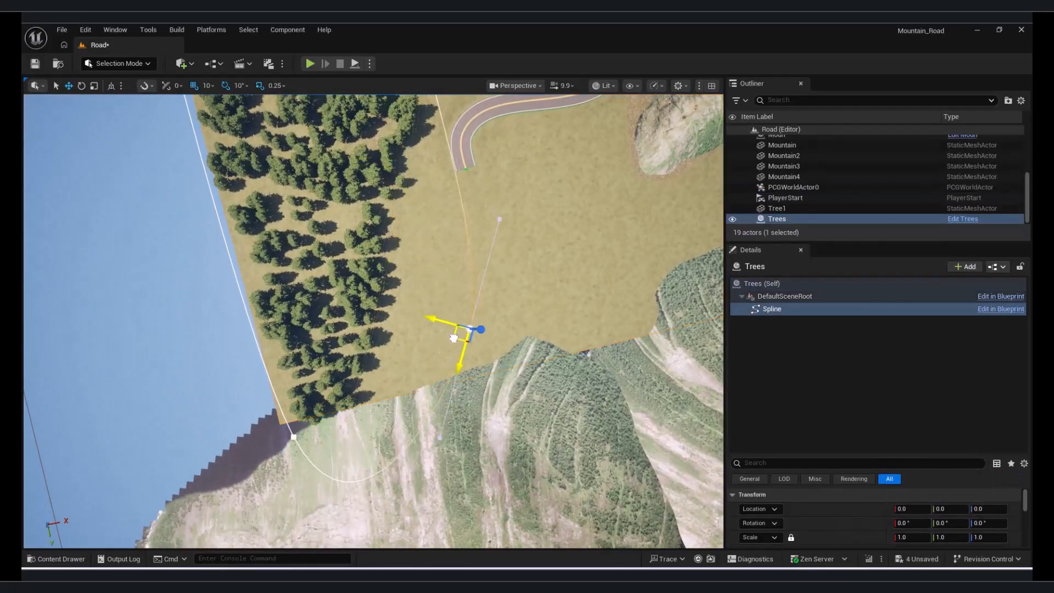
Inspect the extent and density of the forest along the winding road from several angles
key("w")
right_click_drag(445, 402, 274, 78)
key("d")
key("w")
key("d")
key("a")
key("w")
key("a")
Place a second Trees blueprint on the open ground across the road and spread its spline points into a loop
left_click(56, 559)
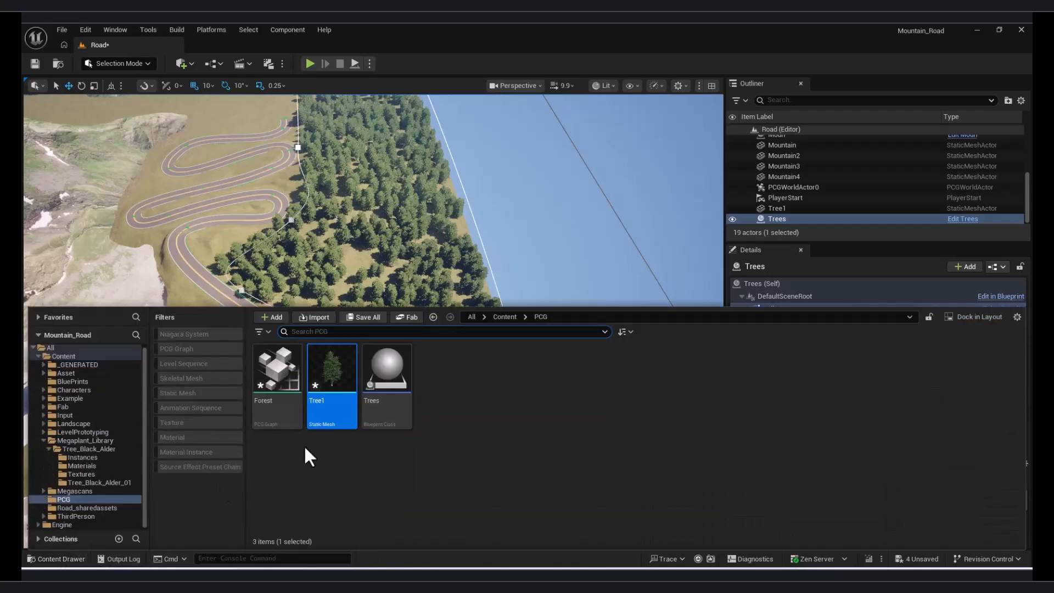
left_click_drag(394, 377, 242, 424)
key("w")
right_click_drag(297, 366, 297, 366)
key("a")
left_click(299, 324)
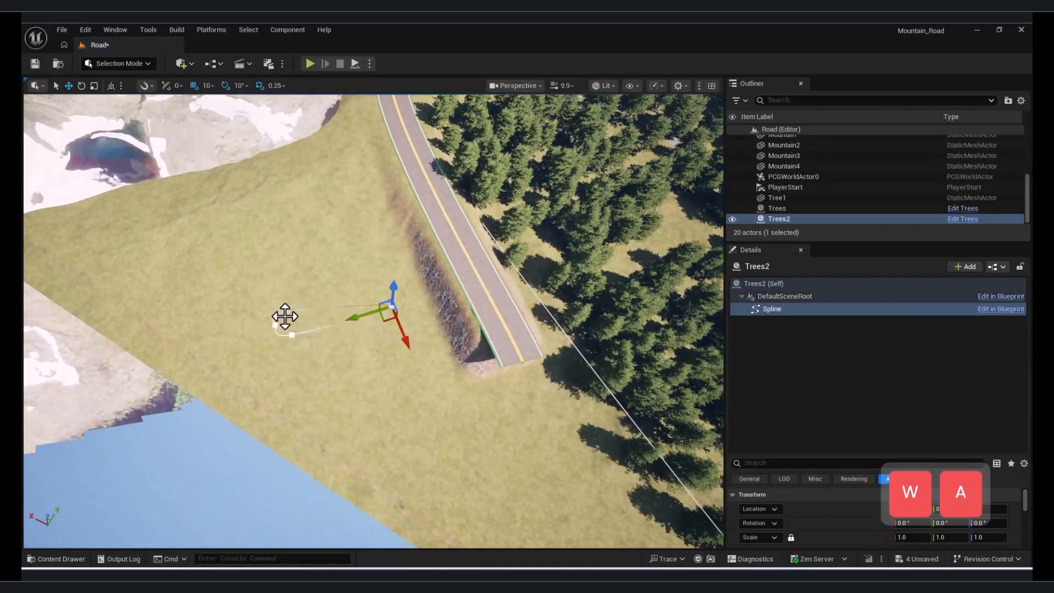
left_click(276, 322)
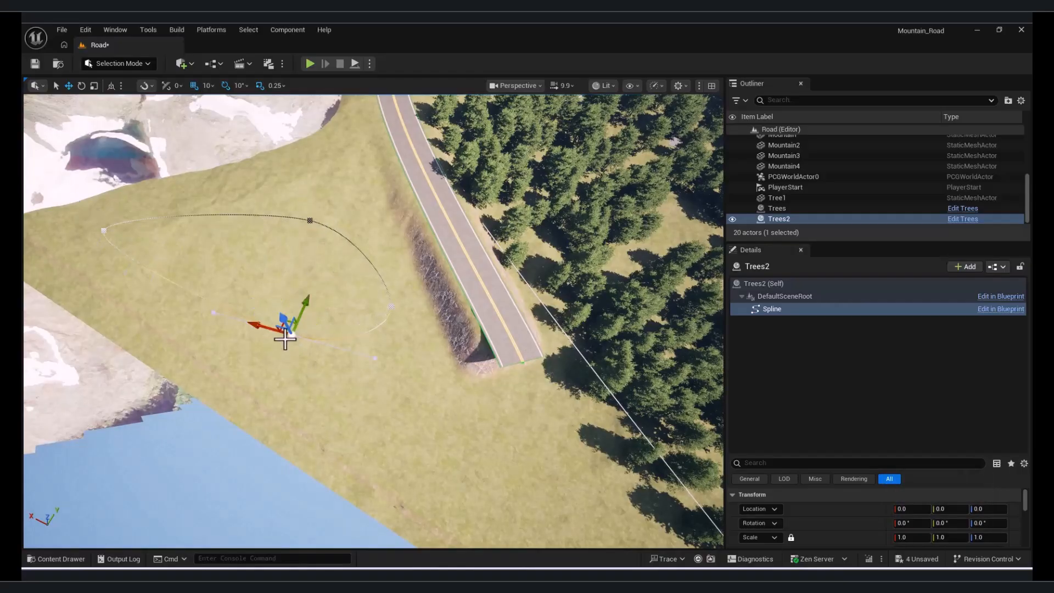
Enable Select Multiple on the Forest graph's Get Spline Data node so every Trees spline is sampled
mouse_move(724, 586)
left_click(779, 522)
scroll(699, 285, "down", 3)
scroll(635, 263, "up", 4)
left_click(635, 262)
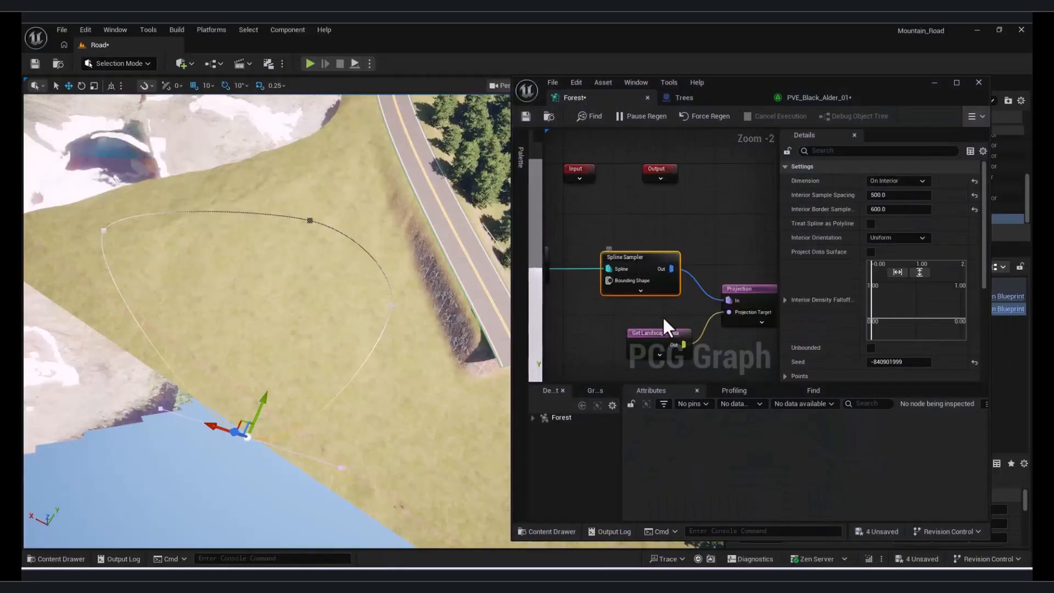
right_click_drag(547, 261, 612, 252)
left_click(600, 252)
left_click(871, 237)
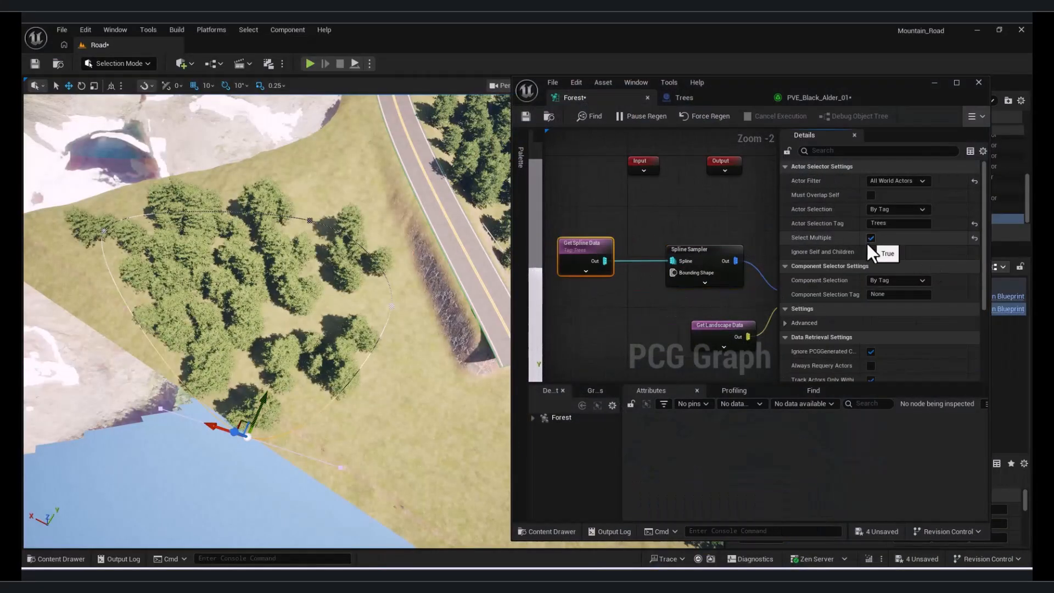
left_click(935, 83)
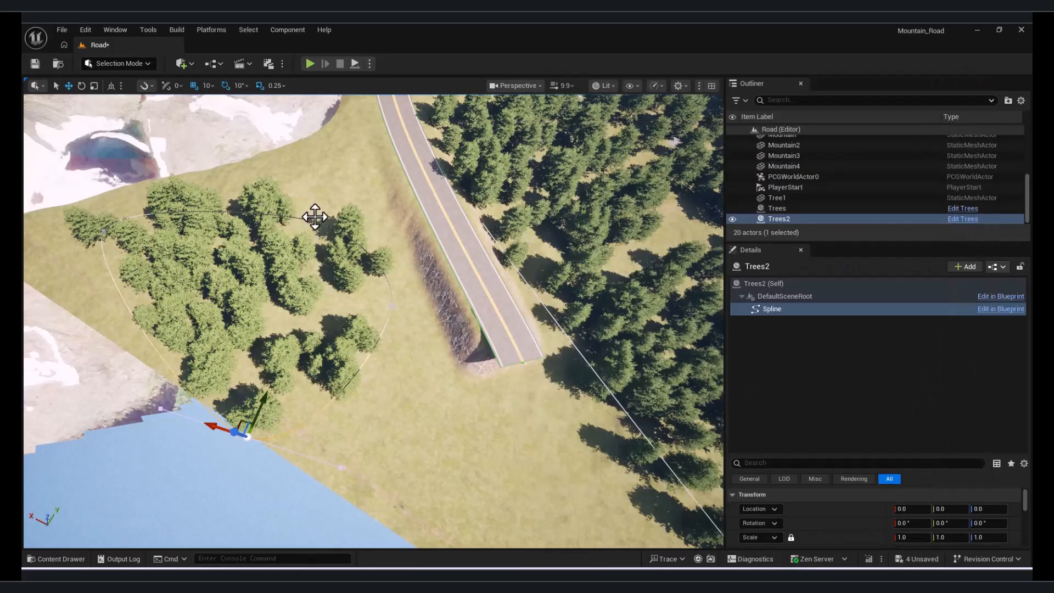
Extend the second forest spline along the road and the mountain, adding a point at the landscape edge past the road's end
left_click_drag(310, 223, 340, 125)
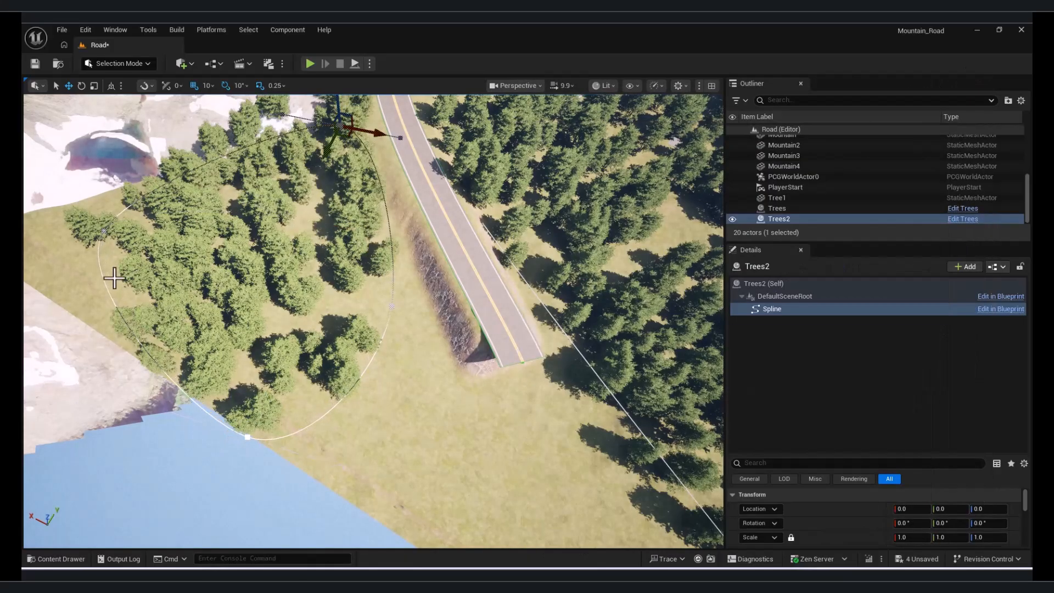
left_click_drag(123, 221, 60, 201)
left_click(249, 436)
right_click_drag(252, 434, 339, 432)
key("a")
key("s")
left_click_drag(339, 432, 418, 384, "alt")
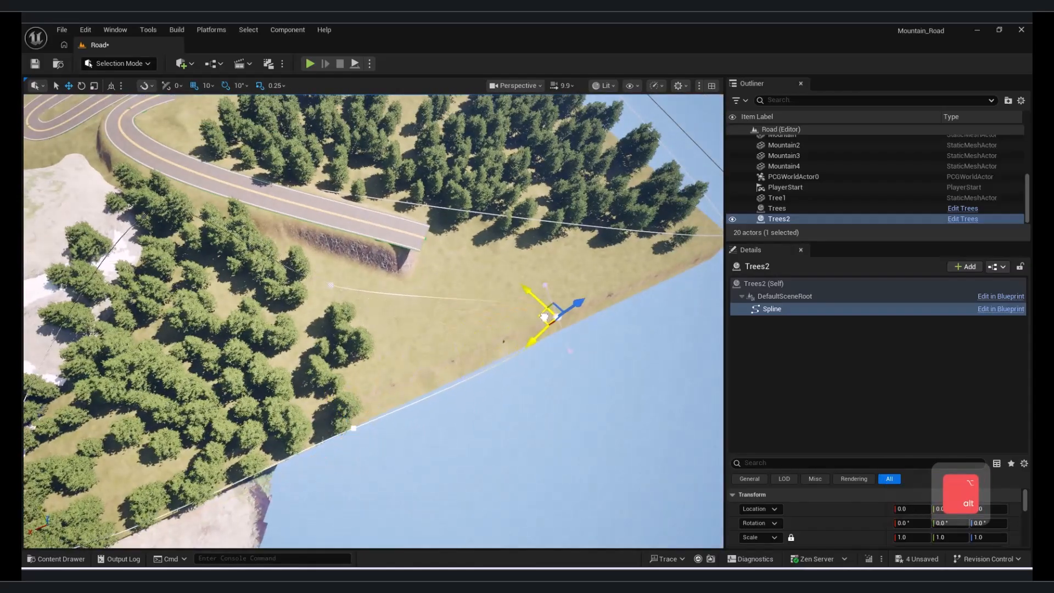
left_click_drag(617, 279, 573, 295, "alt")
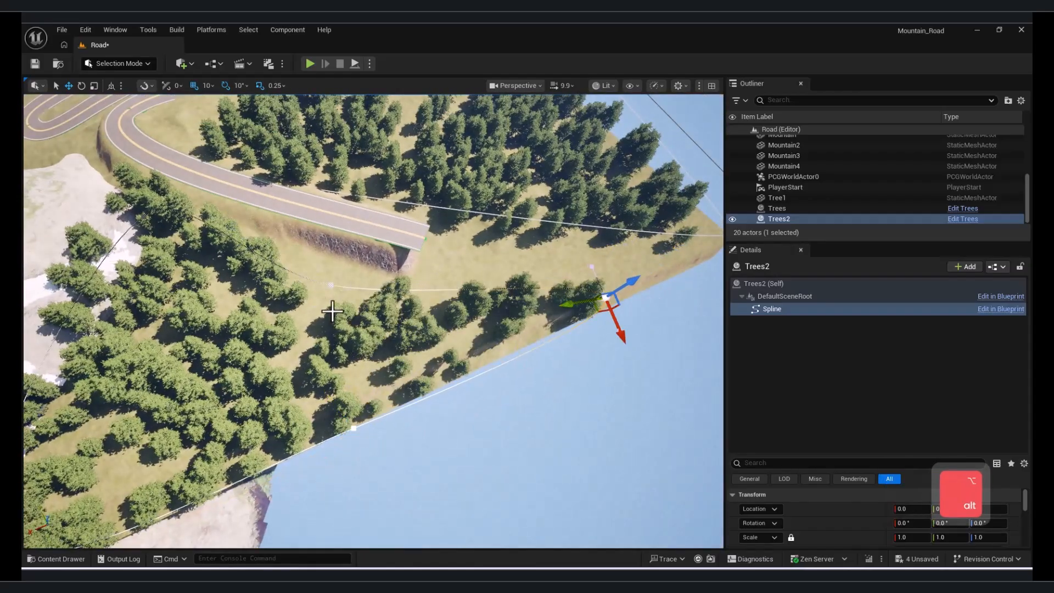
Switch to Landscape Mode and activate the Splines tool for managing the road
key("s")
mouse_move(424, 363)
right_mouse_down()
mouse_move(466, 360)
mouse_move(467, 324)
mouse_move(424, 363)
mouse_move(433, 374)
right_mouse_up()
key("w")
key("d")
left_click(129, 67)
left_click(129, 66)
left_click(120, 62)
left_click(133, 93)
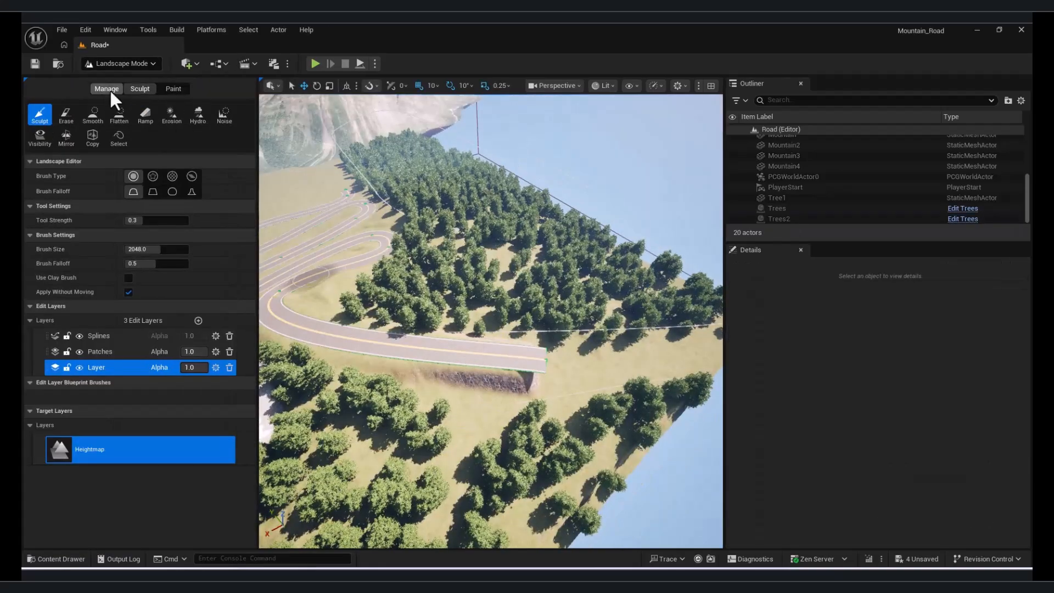
left_click(111, 93)
left_click(225, 117)
Move the road's end control point out to the edge of the landscape
left_click(545, 361)
right_click_drag(545, 361, 461, 341)
key("d")
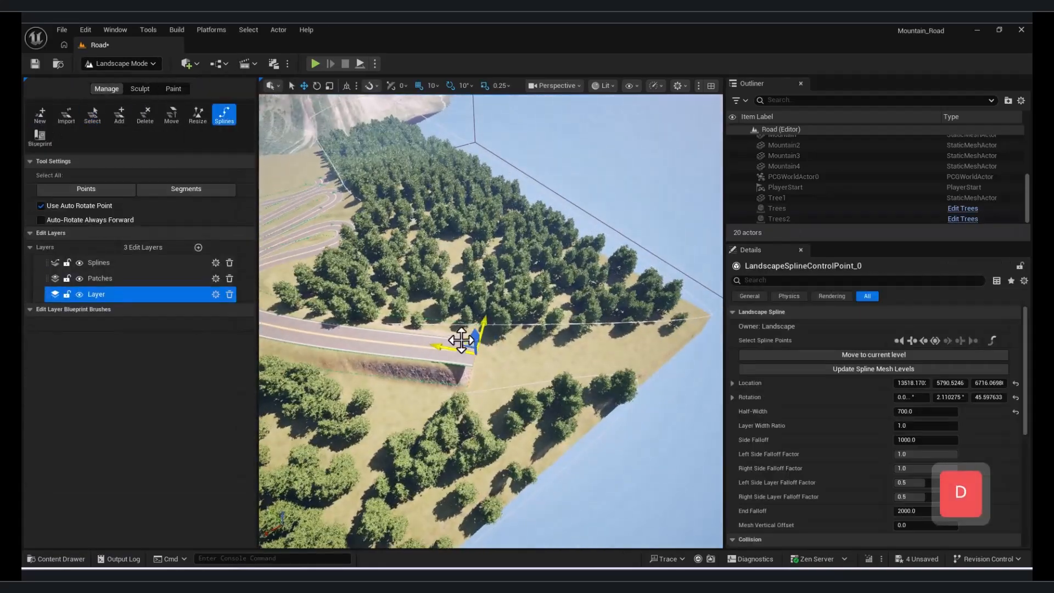
left_click_drag(462, 341, 617, 346)
key("d")
right_click_drag(617, 346, 455, 354)
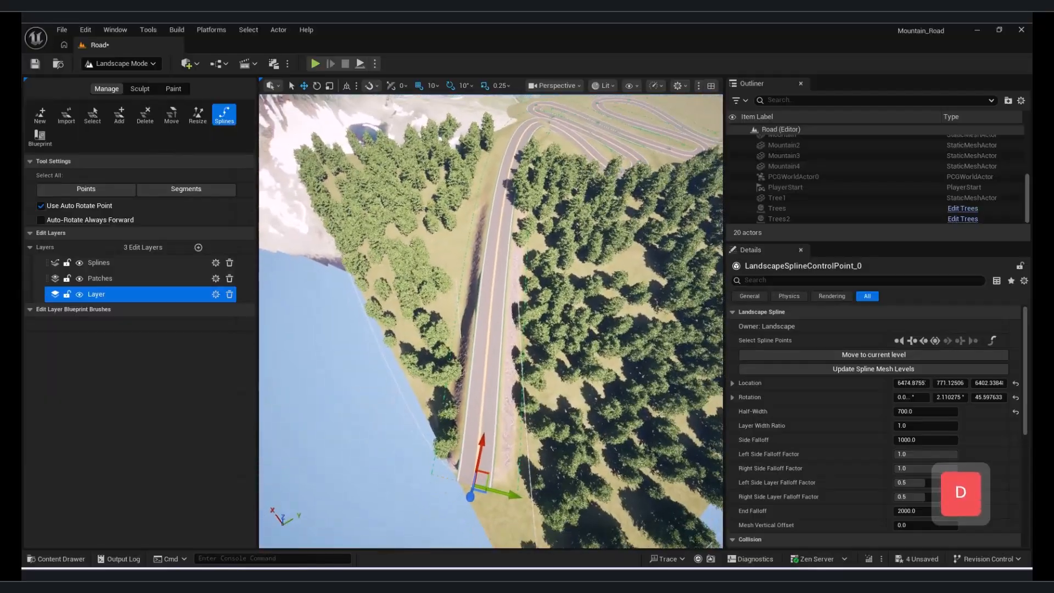
Inspect the extended road and the forests on both sides of it from several angles
right_click_drag(460, 303, 466, 304)
left_click(462, 303)
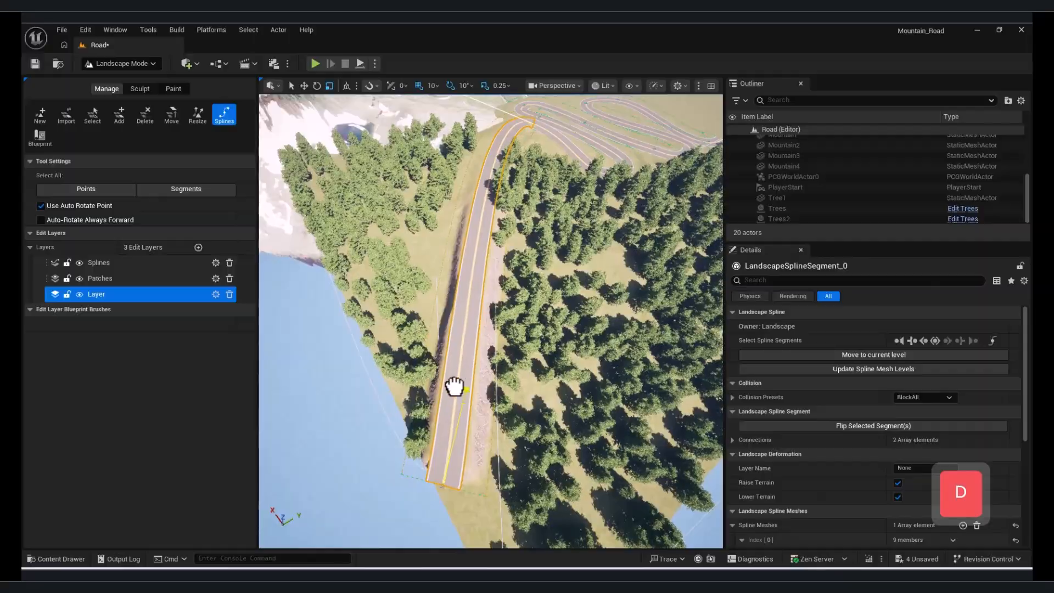
key("q")
right_click_drag(466, 386, 491, 301)
key("s")
key("w")
key("w")
key("a")
key("w")
key("d")
key("s")
key("d")
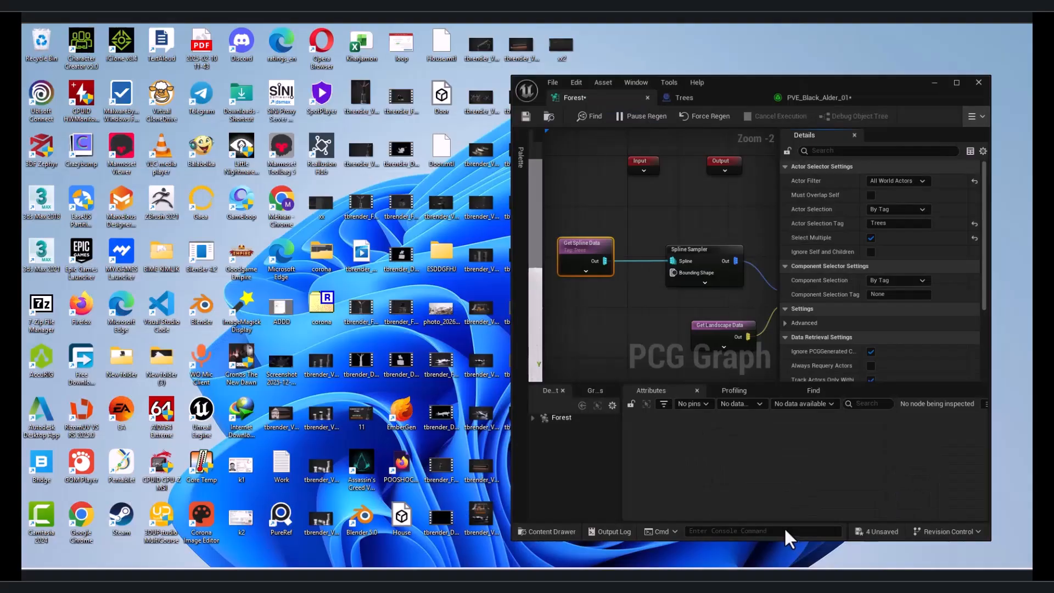
Add a Mesh Sampler node in an empty area of the Forest PCG graph
scroll(678, 277, "down", 4)
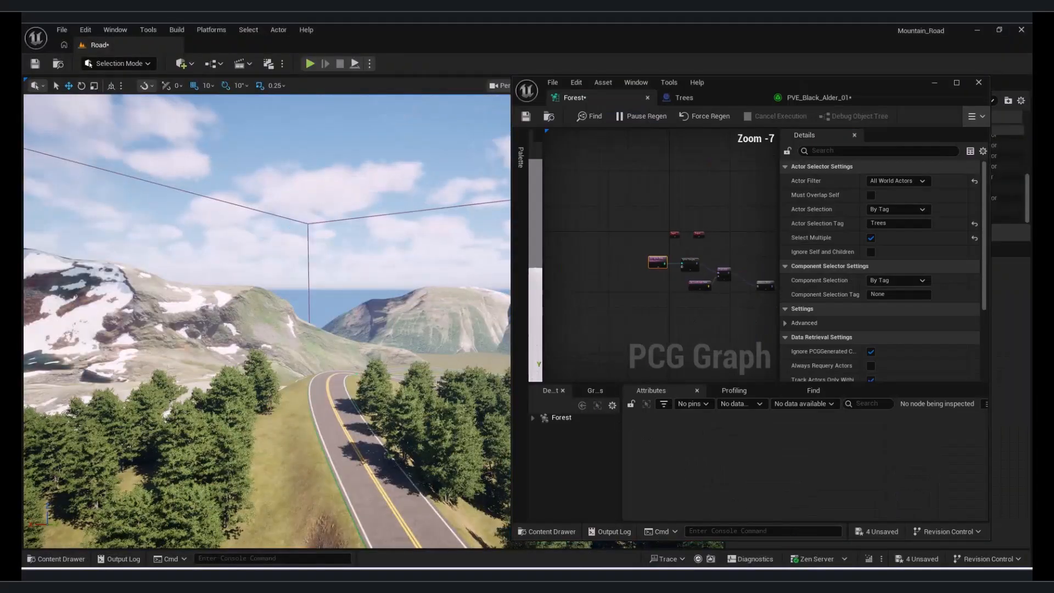
right_click(589, 252)
type("mesh")
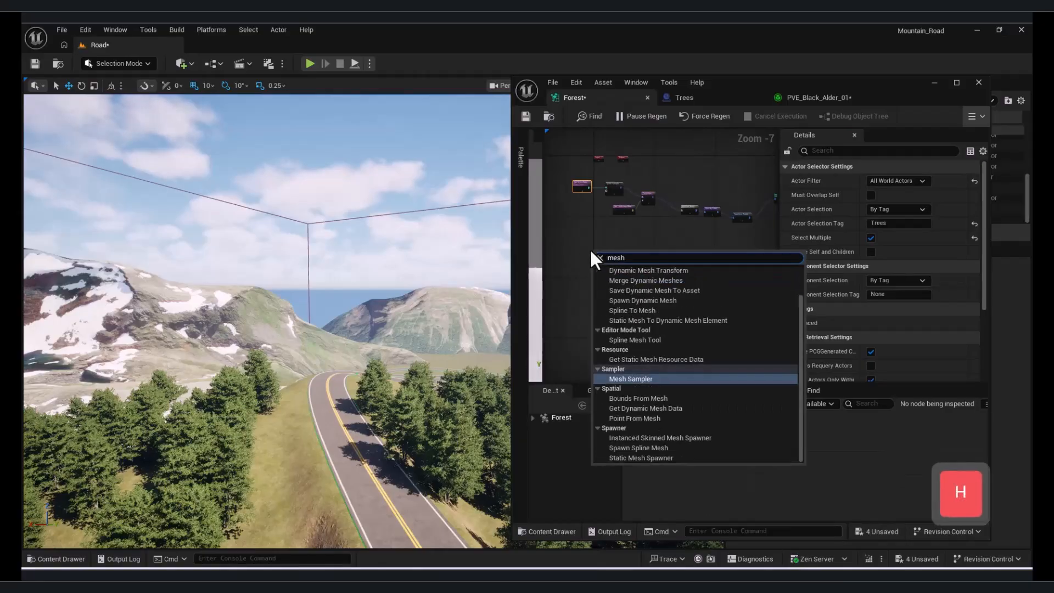
left_click(630, 378)
scroll(624, 258, "up", 3)
scroll(626, 255, "up", 4)
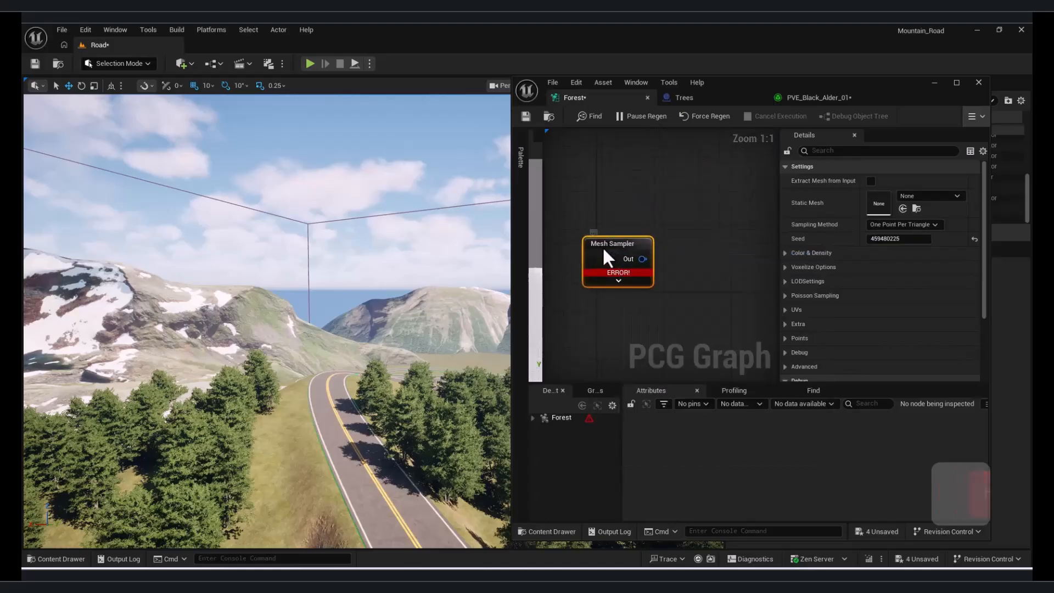
left_click_drag(614, 245, 615, 244)
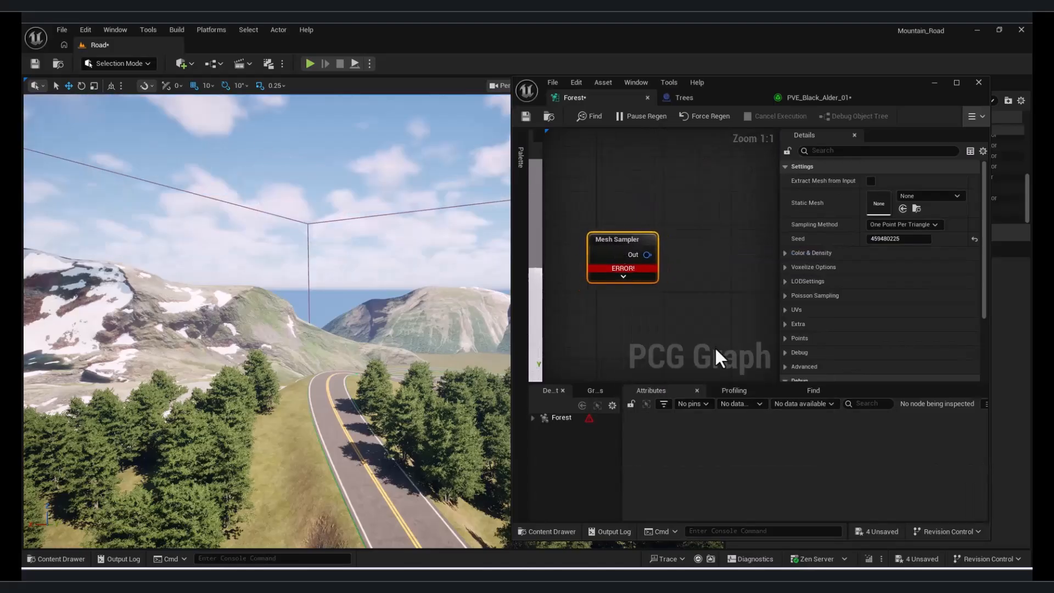
right_click_drag(680, 304, 700, 261)
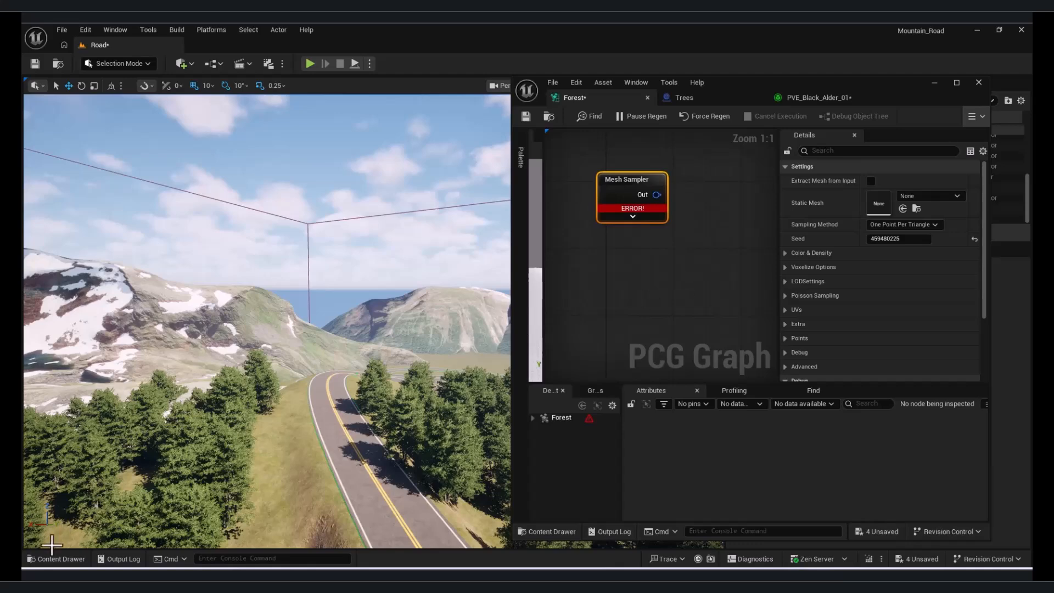
Assign the static mesh of the Mountain actor in the level to the Mesh Sampler node
left_click(134, 308)
left_click_drag(810, 99, 610, 102)
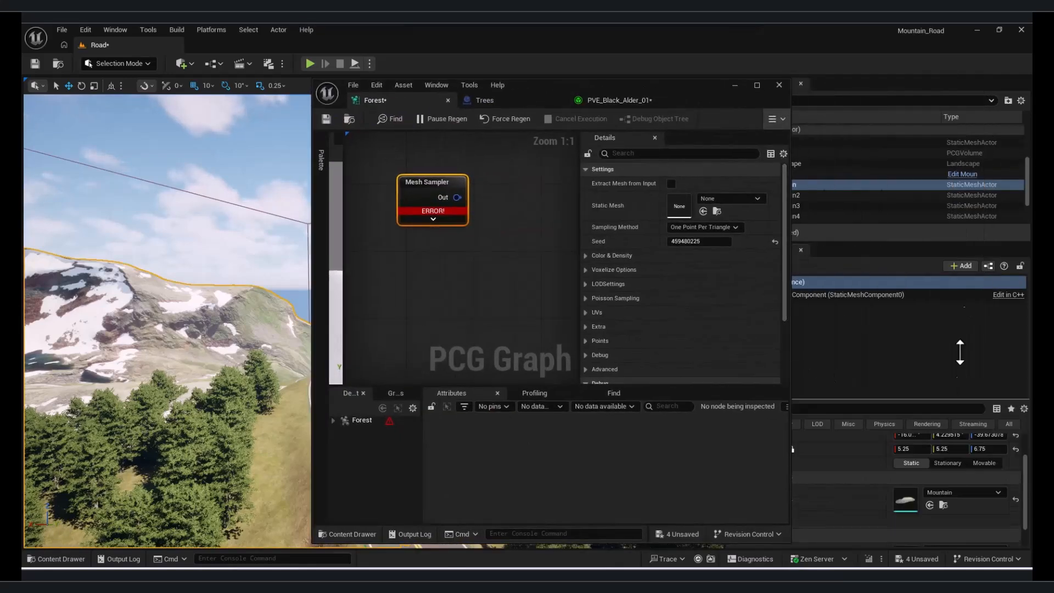
left_click_drag(959, 388, 959, 271)
left_click(947, 412)
left_click_drag(616, 93, 808, 174)
left_click(908, 289)
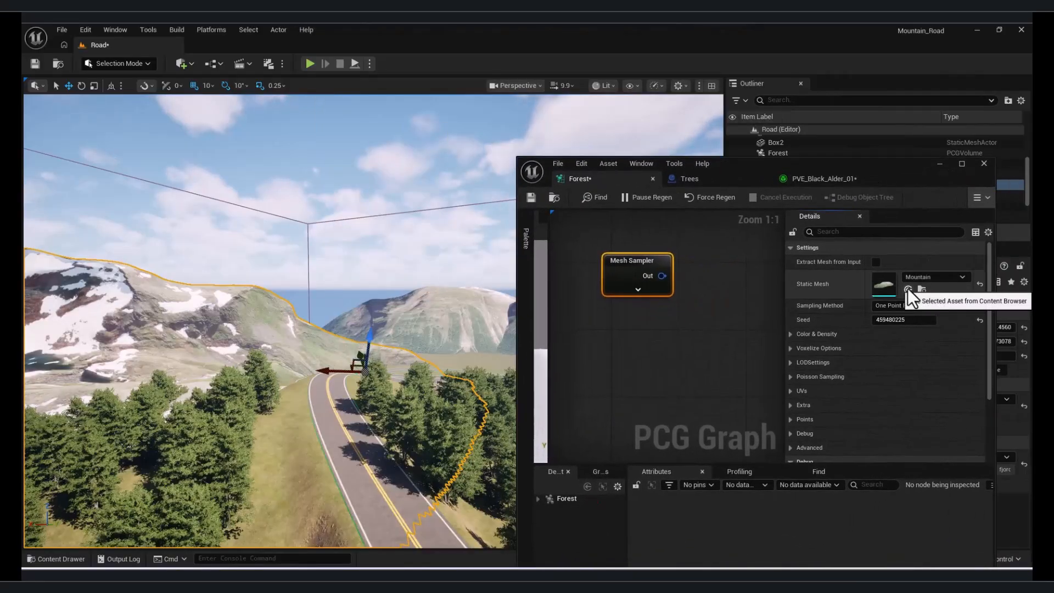
right_click_drag(690, 362, 681, 332)
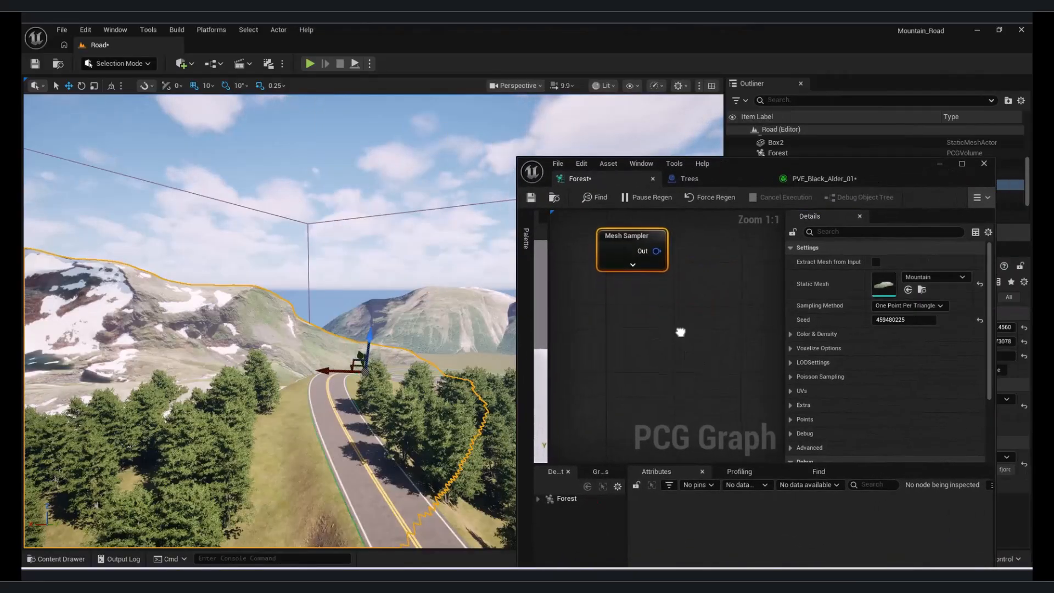
Set the Mesh Sampler's sampling method to Poisson Sampling with a sampling radius of 100
left_click(910, 310)
left_click(910, 335)
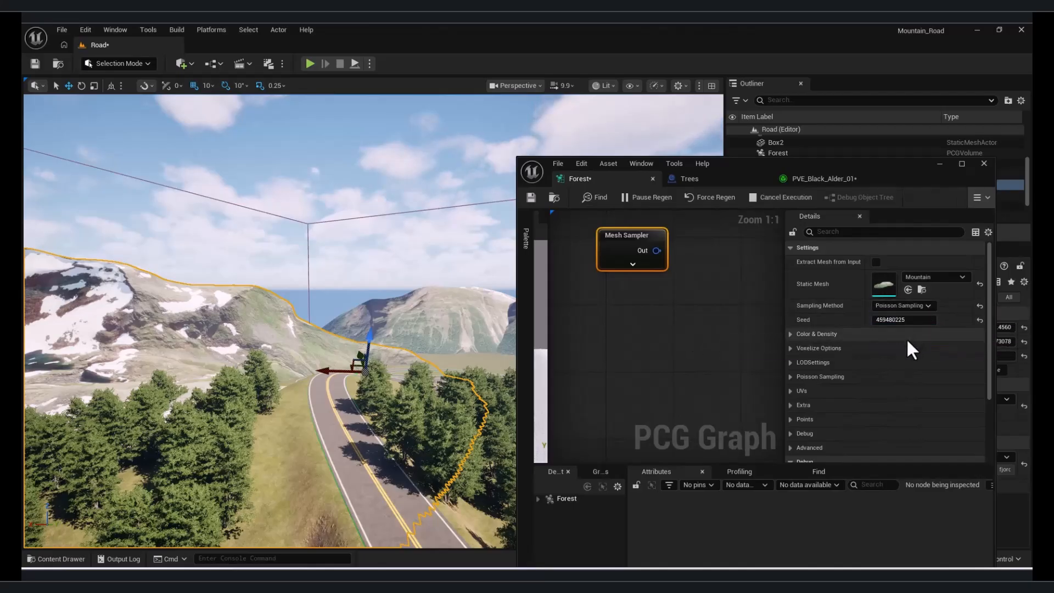
left_click(791, 378)
left_click(800, 391)
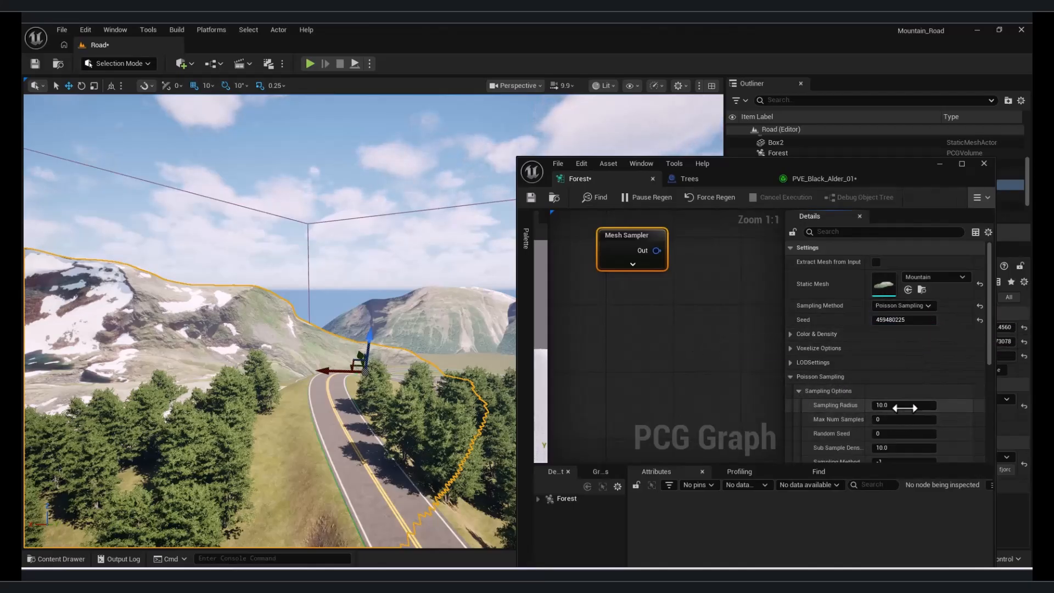
type("1")
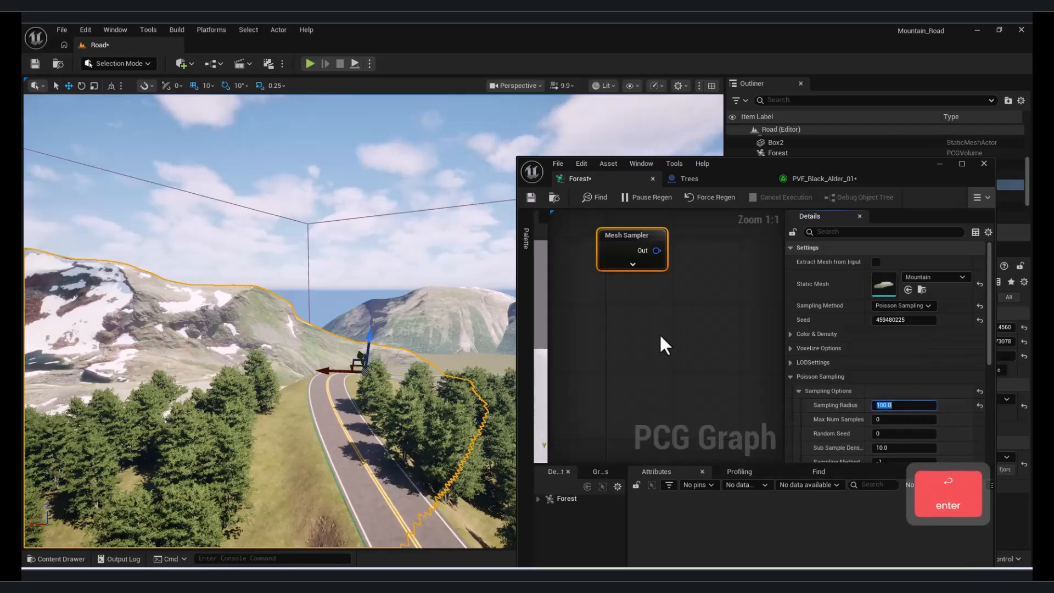
Add a Get Actor Data node that filters All World Actors by the actor selection tag MN
right_click(643, 310)
type("get a")
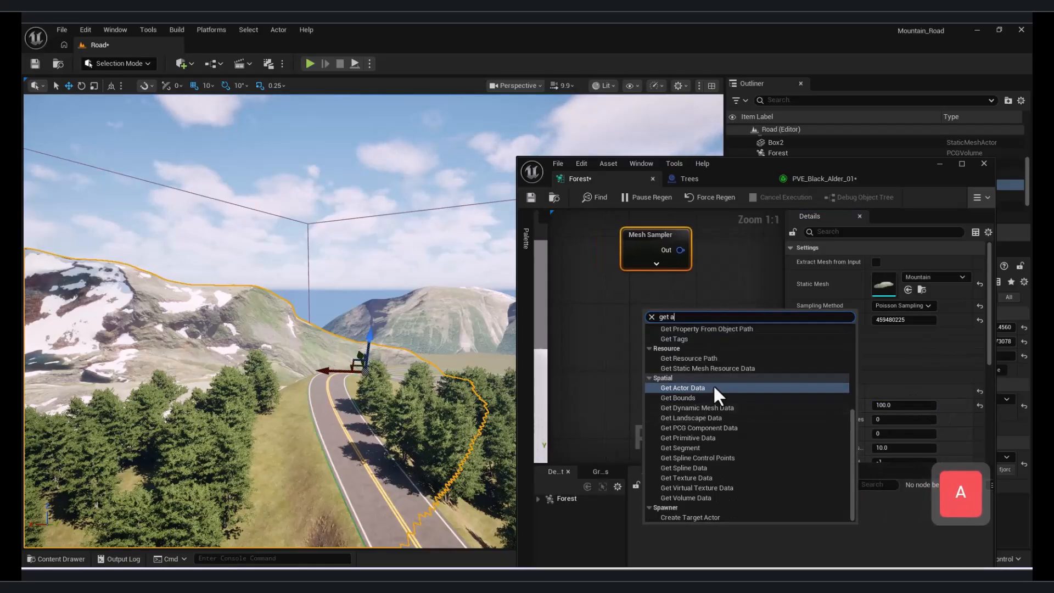
left_click(713, 387)
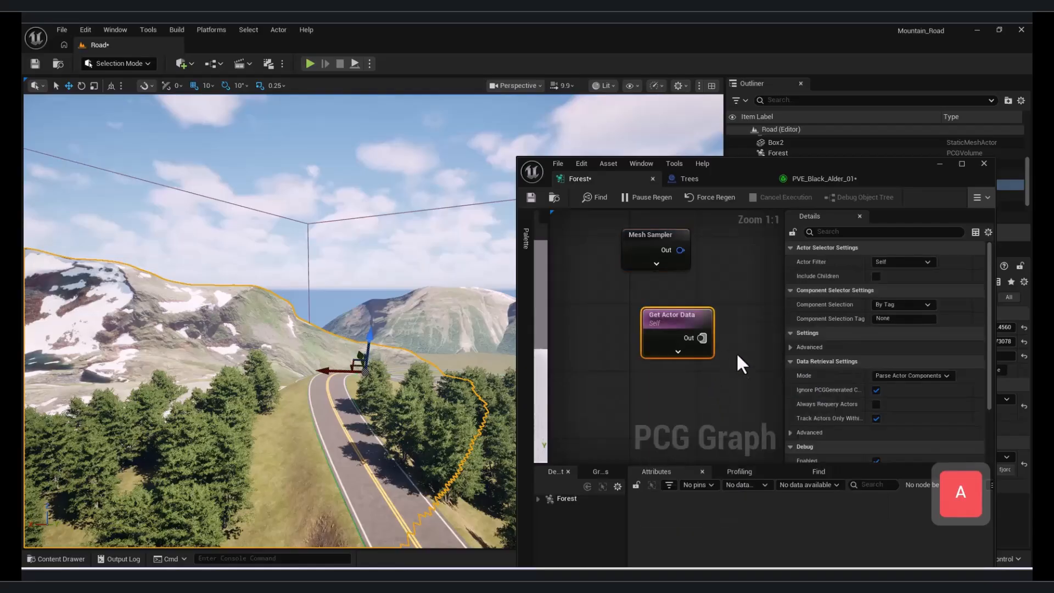
left_click(901, 260)
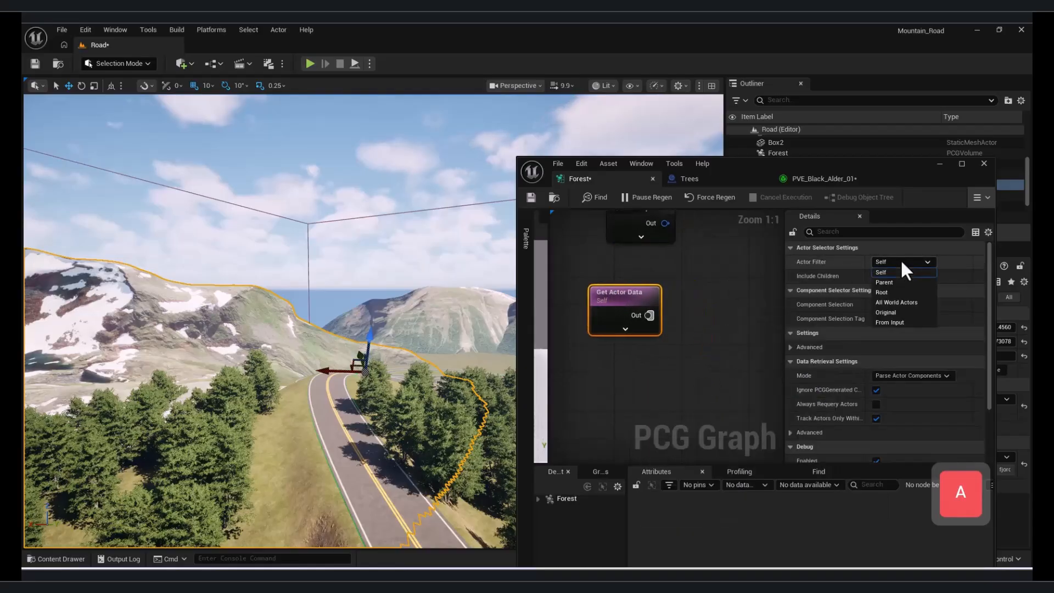
left_click(903, 297)
left_click(903, 305)
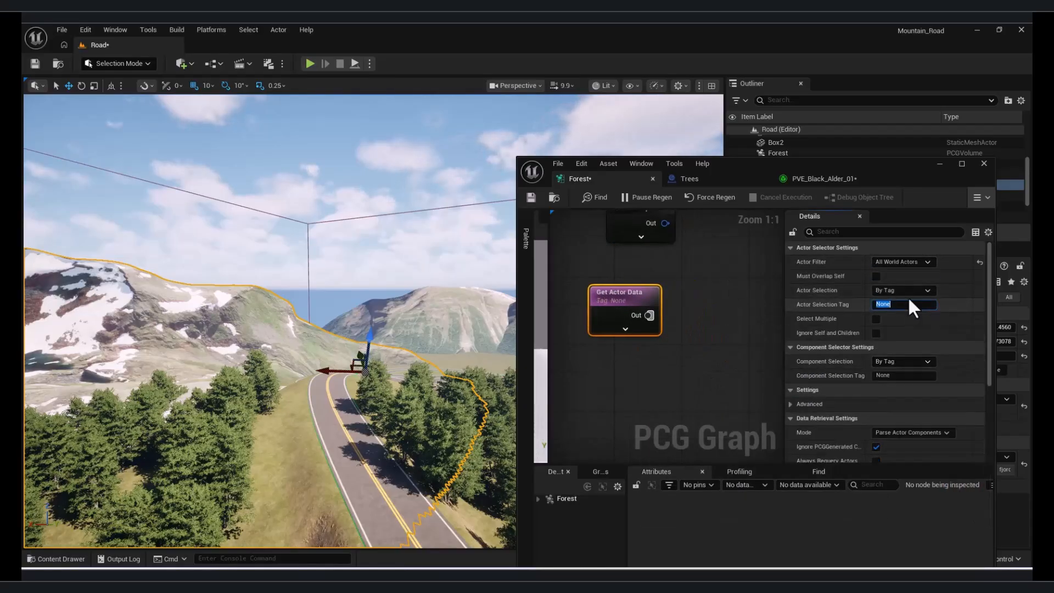
type("MN")
Set the Get Actor Data node's data retrieval mode to Get Single Point
left_click(725, 245)
left_click(645, 311)
scroll(965, 354, "down", 2)
scroll(956, 367, "down", 2)
left_click(923, 348)
scroll(943, 367, "up", 3)
right_click_drag(682, 358, 684, 386)
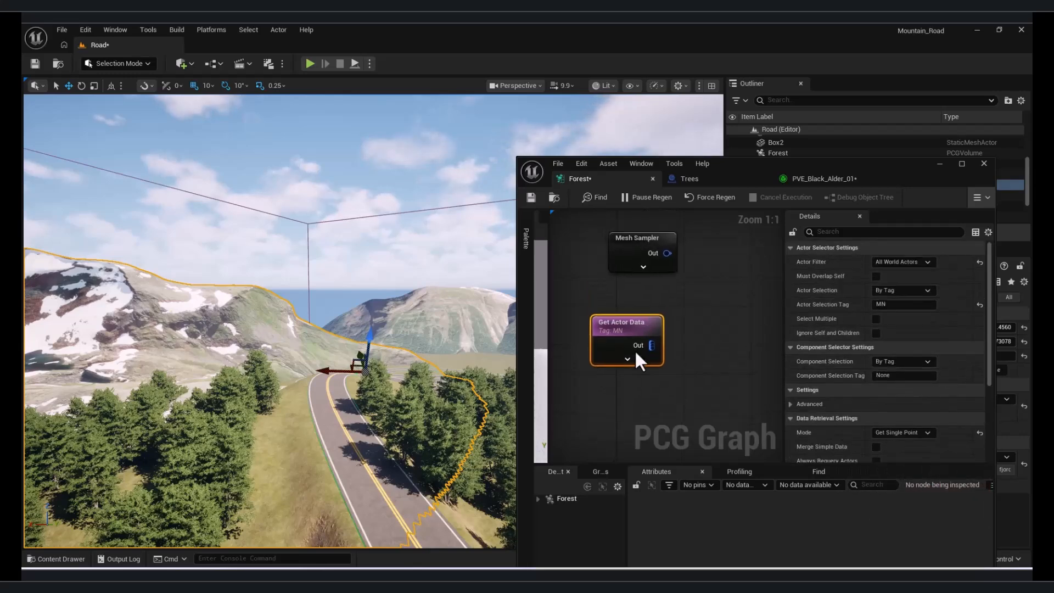
right_click_drag(221, 323, 168, 338)
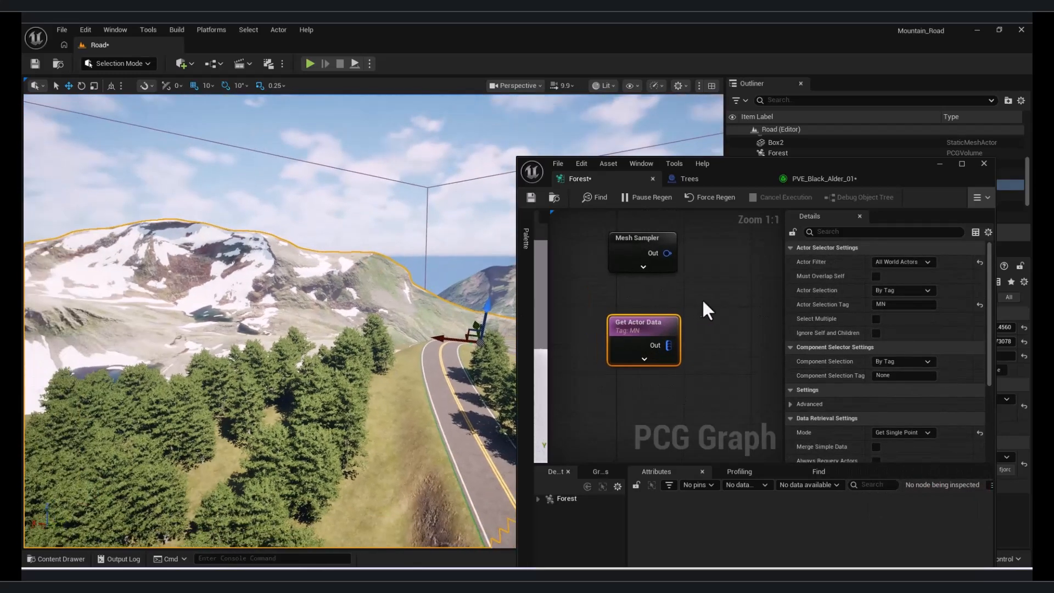
Add a Copy Points node with the Mesh Sampler as its source and Get Actor Data as its target
right_click_drag(698, 299, 651, 317)
left_click_drag(618, 270, 674, 287)
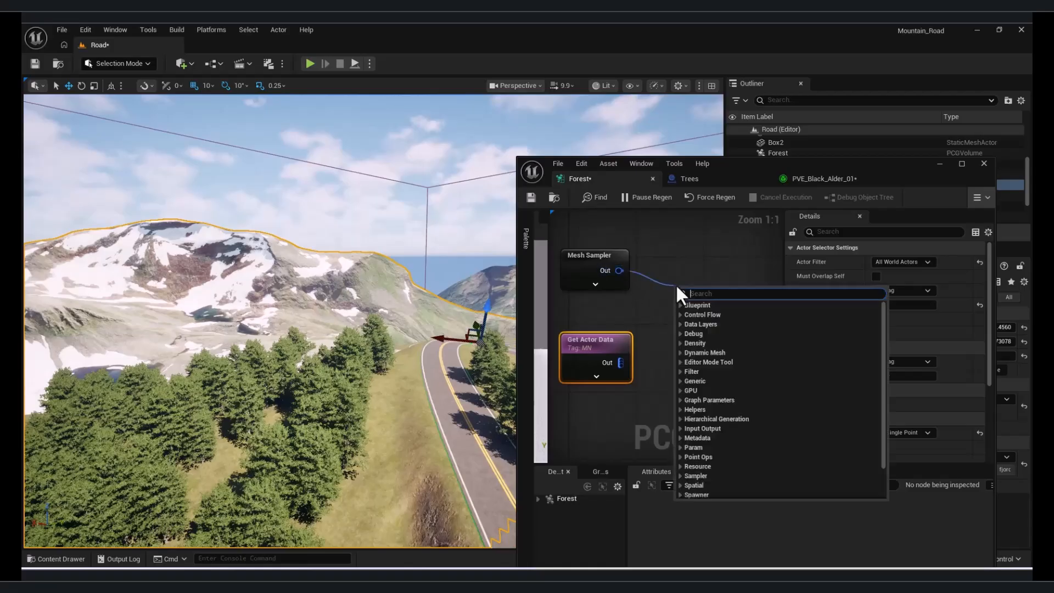
type("cop")
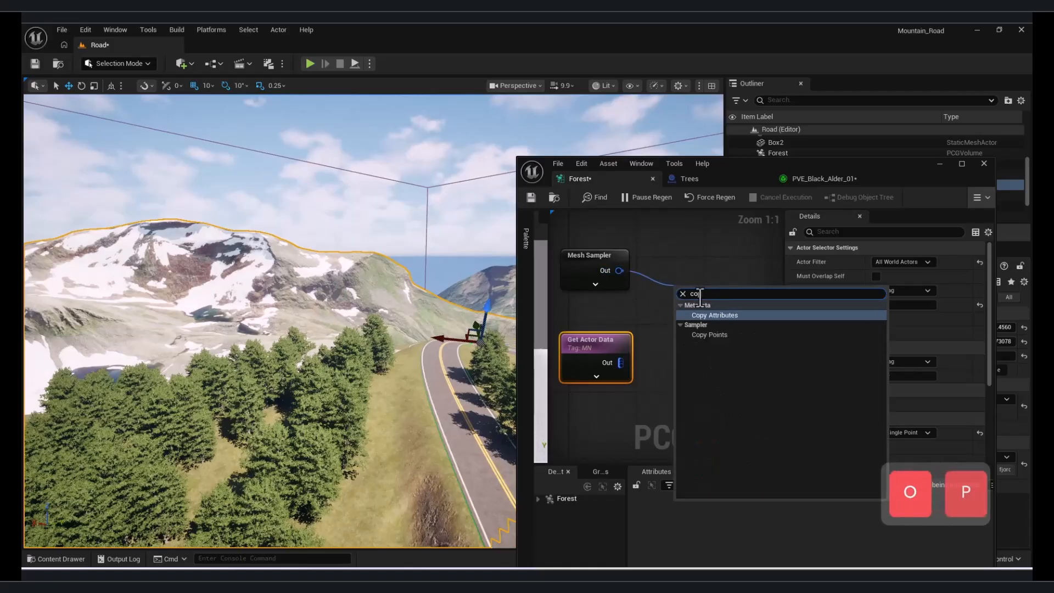
left_click(714, 334)
right_click_drag(614, 368, 643, 378)
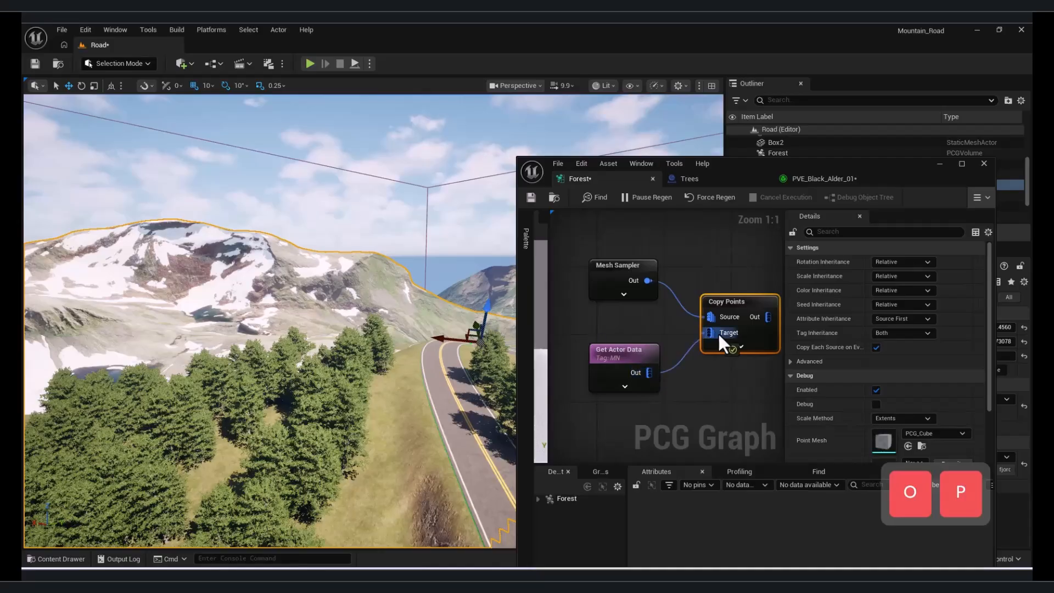
Add the actor tag MN to the Mountain static mesh actor so it matches the Get Actor Data filter
left_click_drag(851, 179, 585, 148)
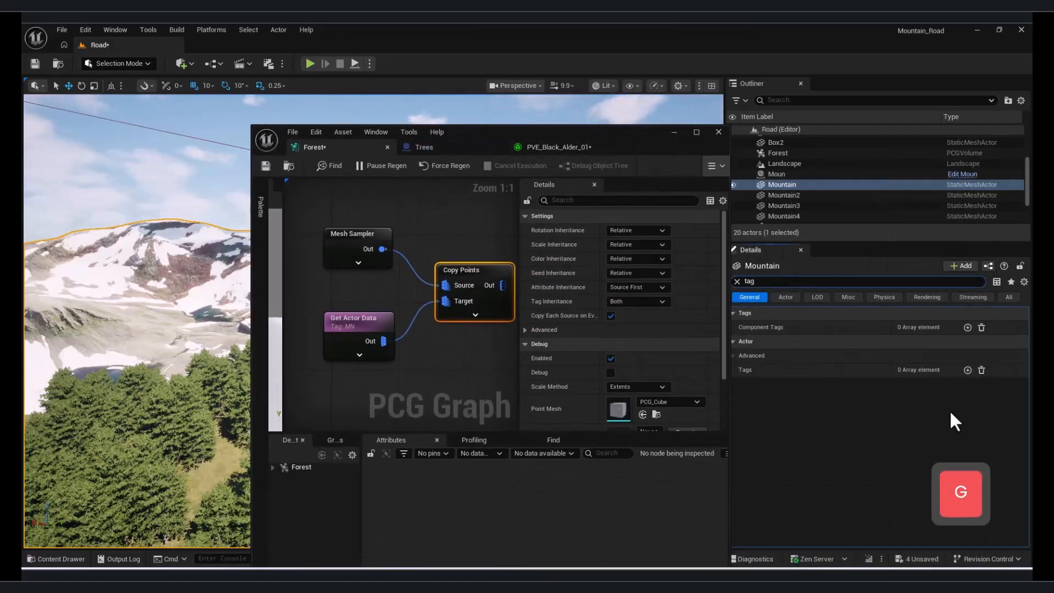
left_click(969, 371)
left_click(917, 384)
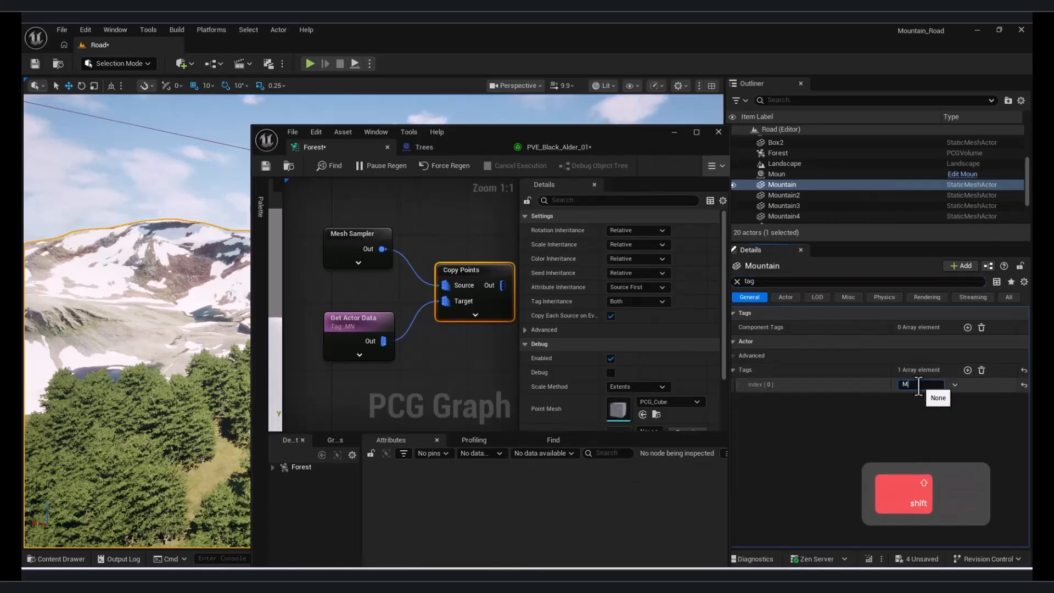
type("MN")
left_click(364, 327)
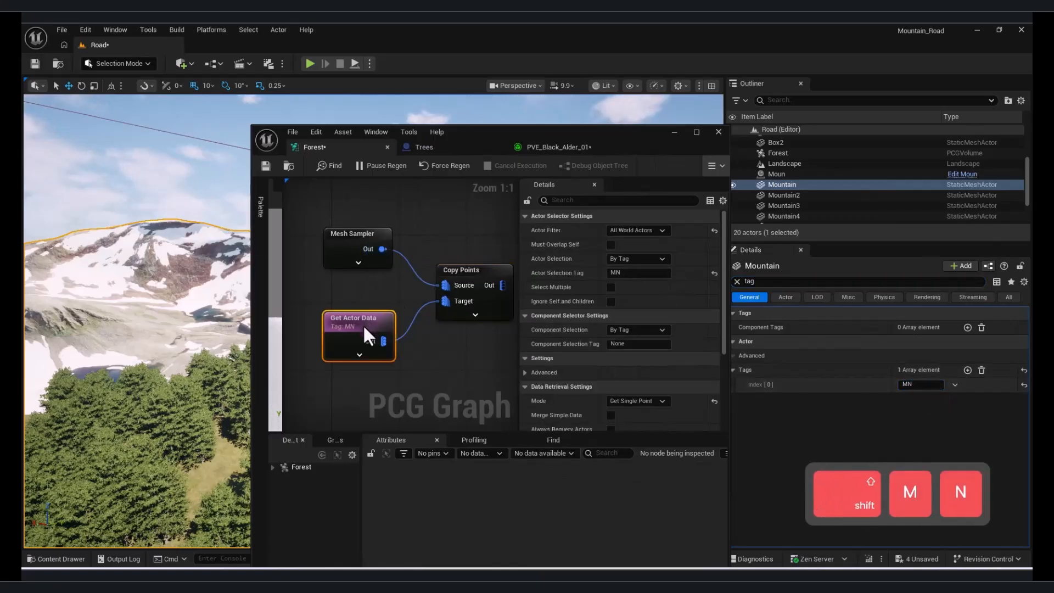
Insert a Bounds Modifier node between the Mesh Sampler and the Copy Points source
left_click_drag(563, 134, 747, 136)
right_click_drag(560, 336, 460, 316)
key("Delete")
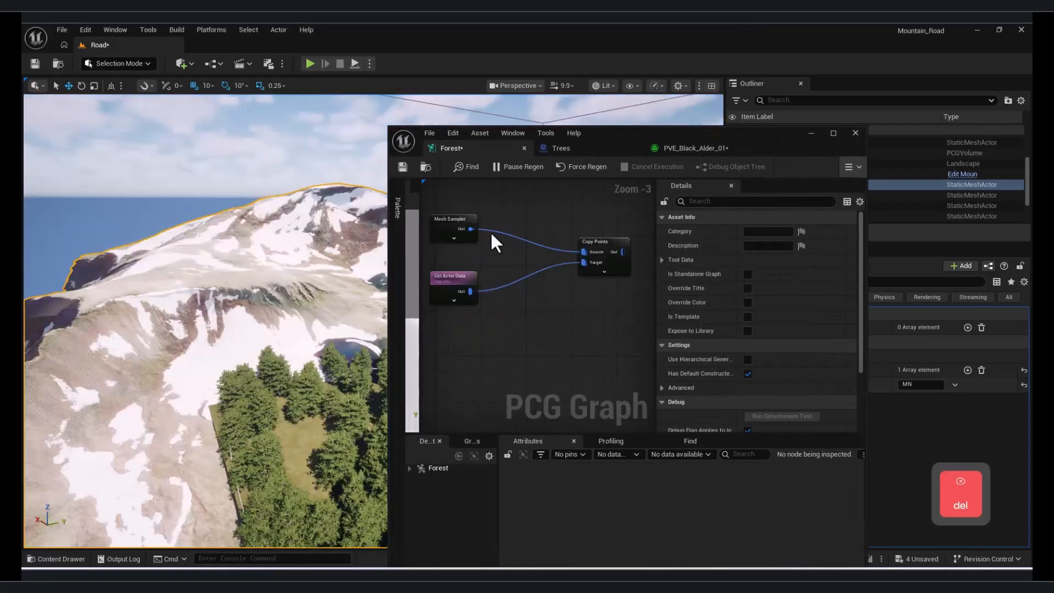
left_click_drag(489, 225, 513, 219)
type("boun")
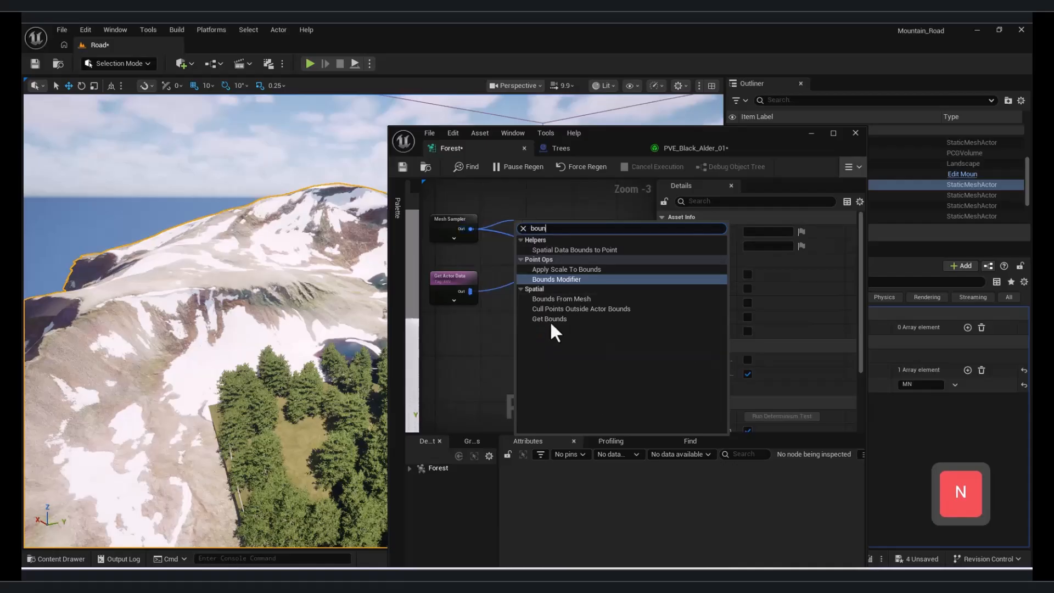
left_click(560, 280)
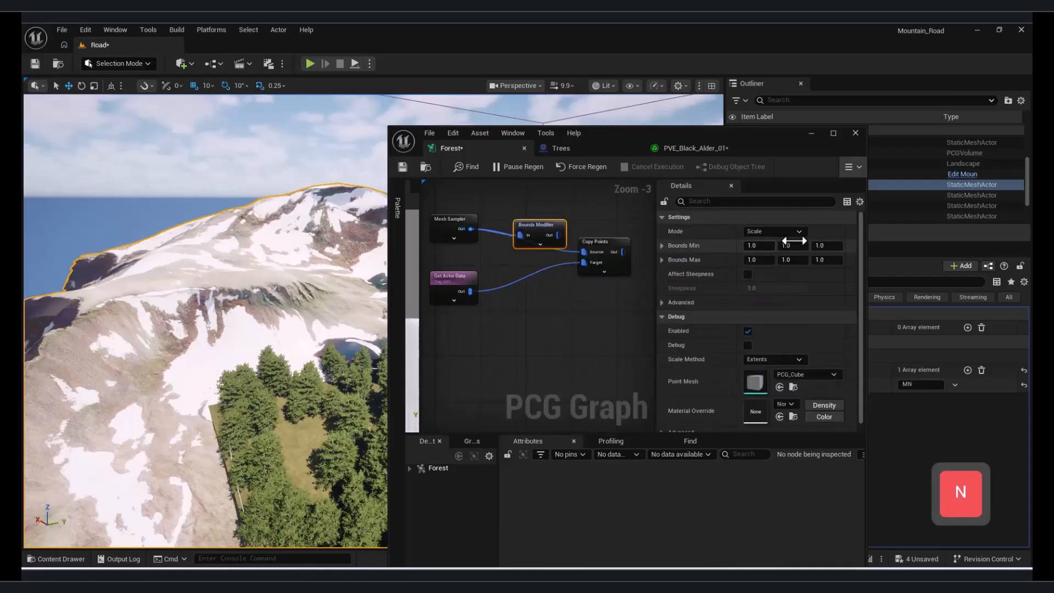
Set the Bounds Modifier's Bounds Min and Bounds Max to 100 on all three axes
type("0")
left_click(800, 247)
type("1")
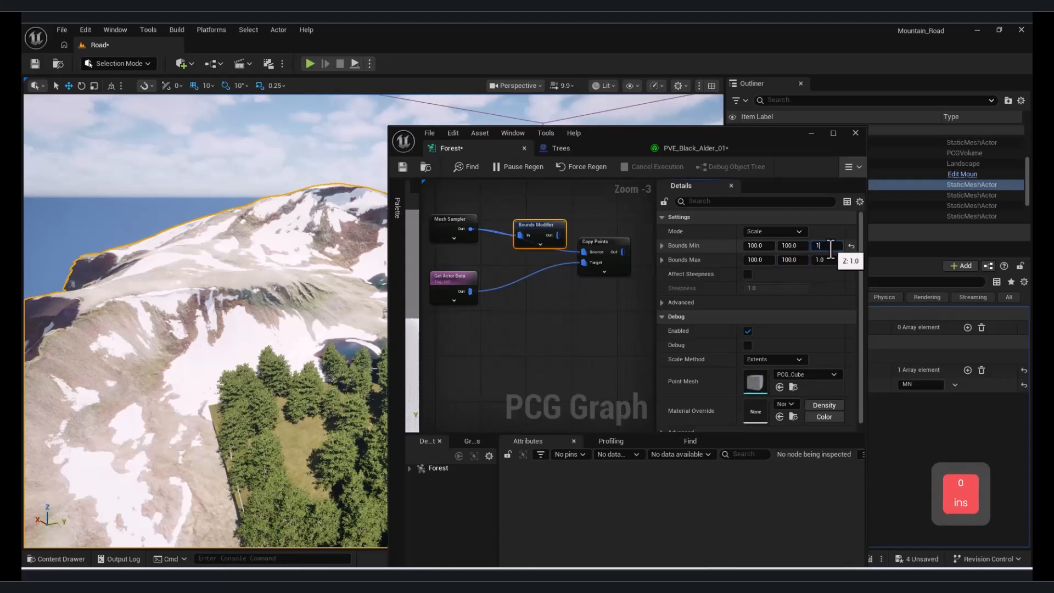
Turn on debug display for the Copy Points node and inspect the sampled points covering the mountain
left_click_drag(603, 245, 624, 240)
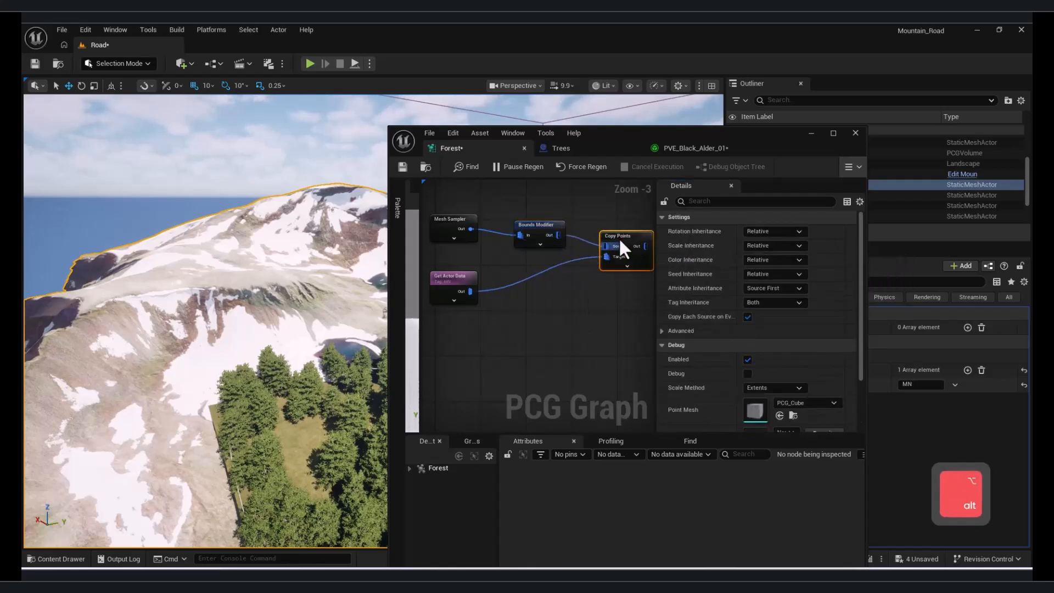
key("d")
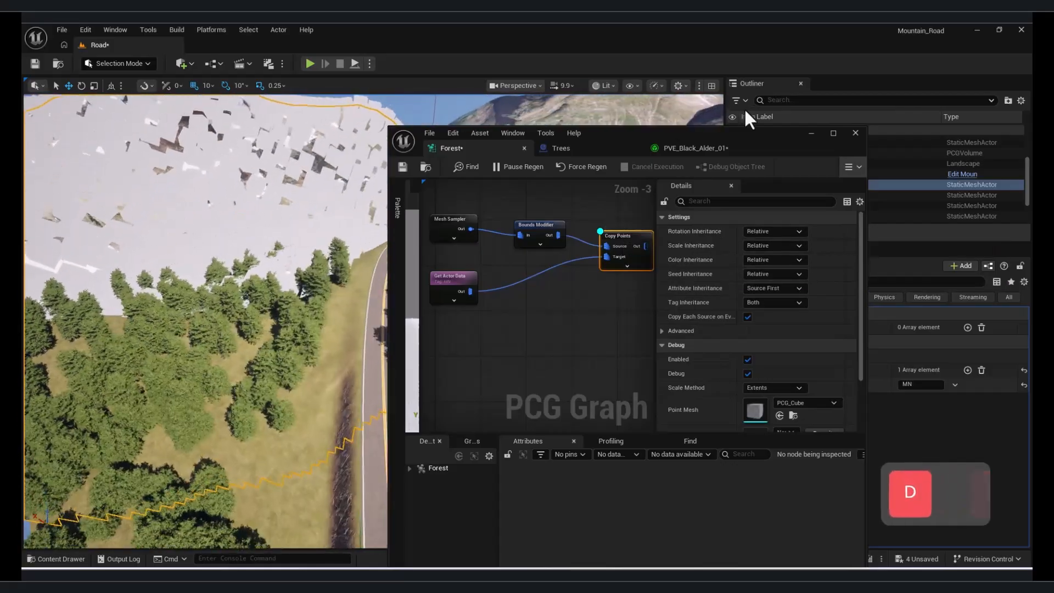
left_click(811, 133)
key("a")
key("s")
key("d")
key("a")
key("w")
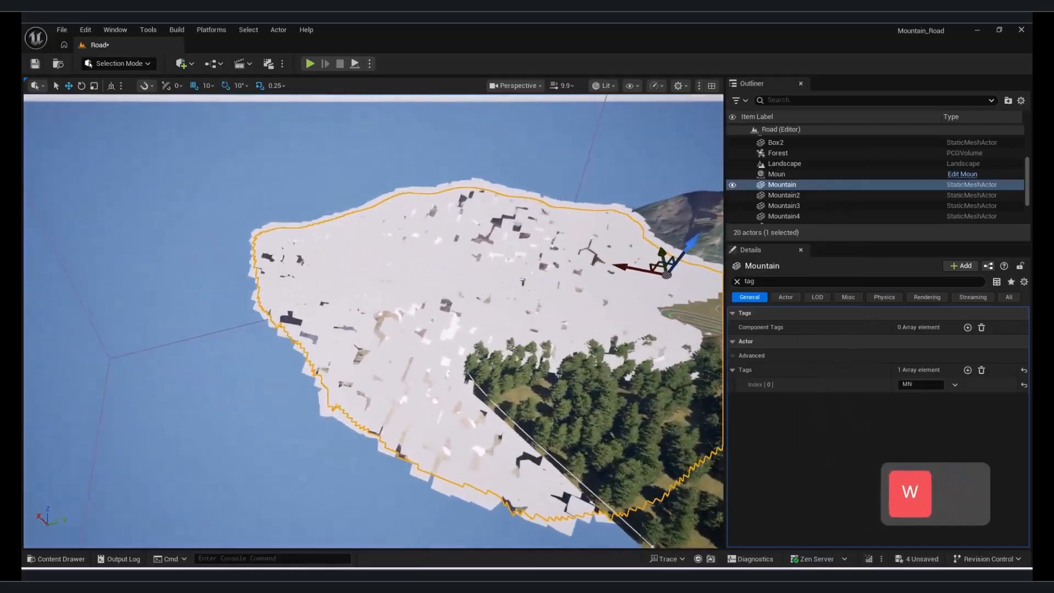
key("d")
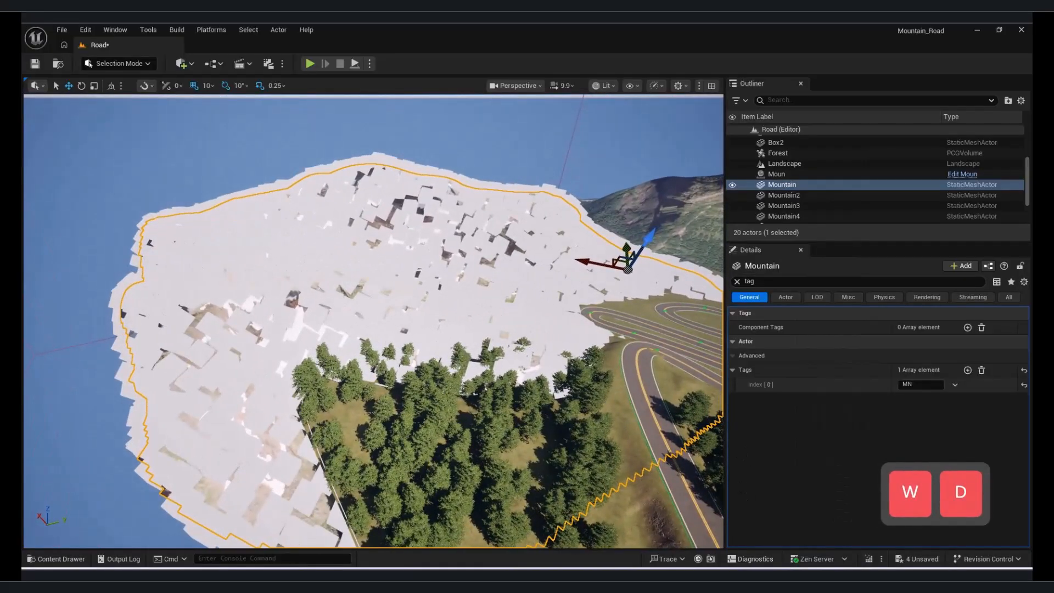
mouse_move(724, 586)
left_click(785, 532)
scroll(561, 317, "down", 6)
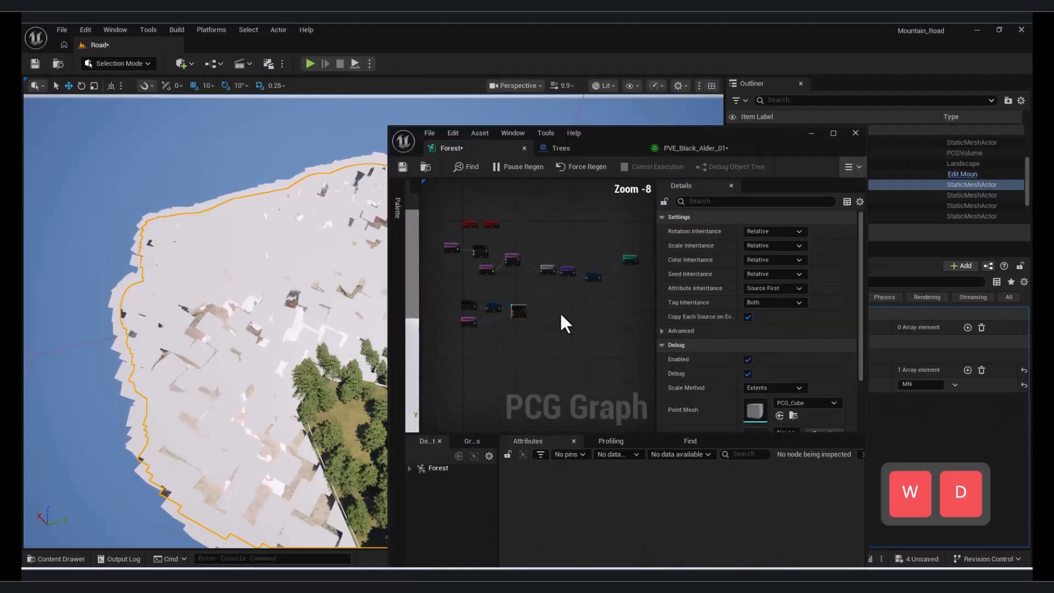
scroll(559, 315, "up", 2)
left_click_drag(618, 313, 522, 236)
scroll(540, 269, "up", 2)
key("ctrl+c")
key("ctrl+v")
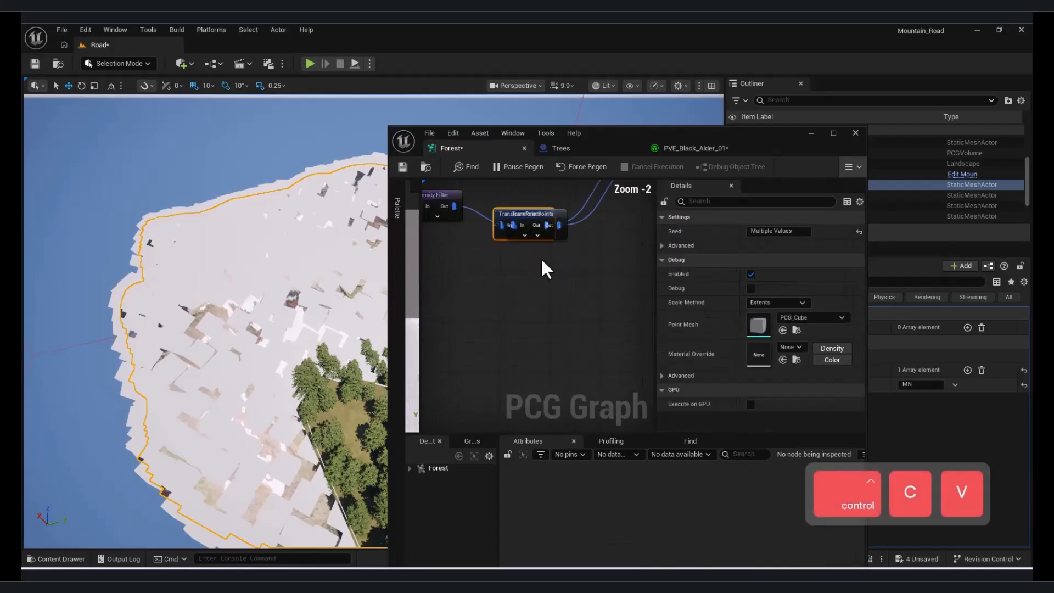
key("ctrl+z")
Duplicate the Transform Points and static mesh spawner nodes and connect the copied Transform Points to the Copy Points output
scroll(565, 306, "down", 3)
left_click_drag(616, 317, 549, 219)
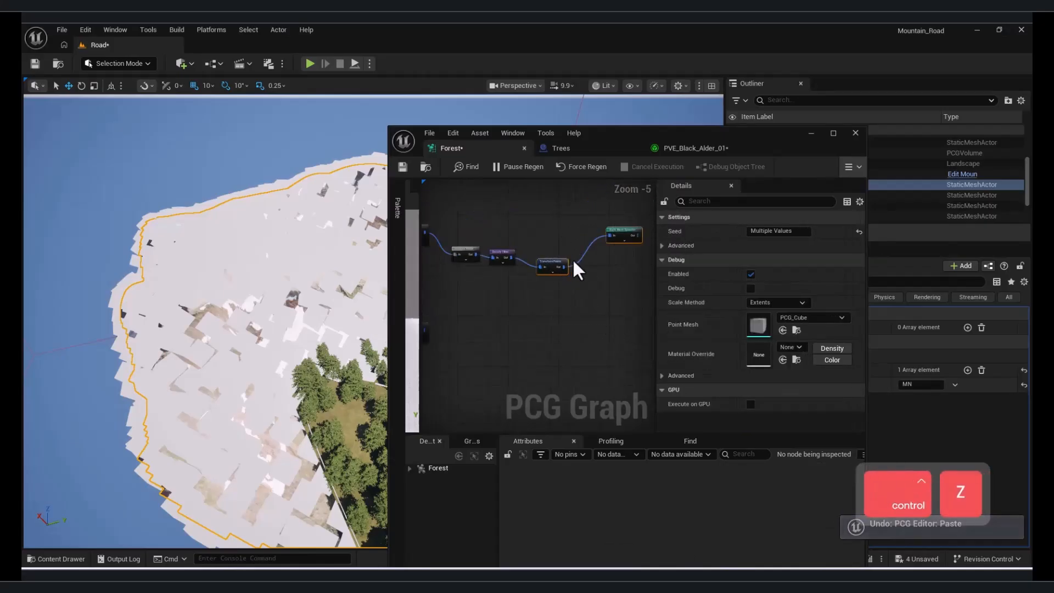
key("ctrl+c")
key("ctrl+v")
left_click_drag(560, 318, 494, 328)
left_click(509, 312)
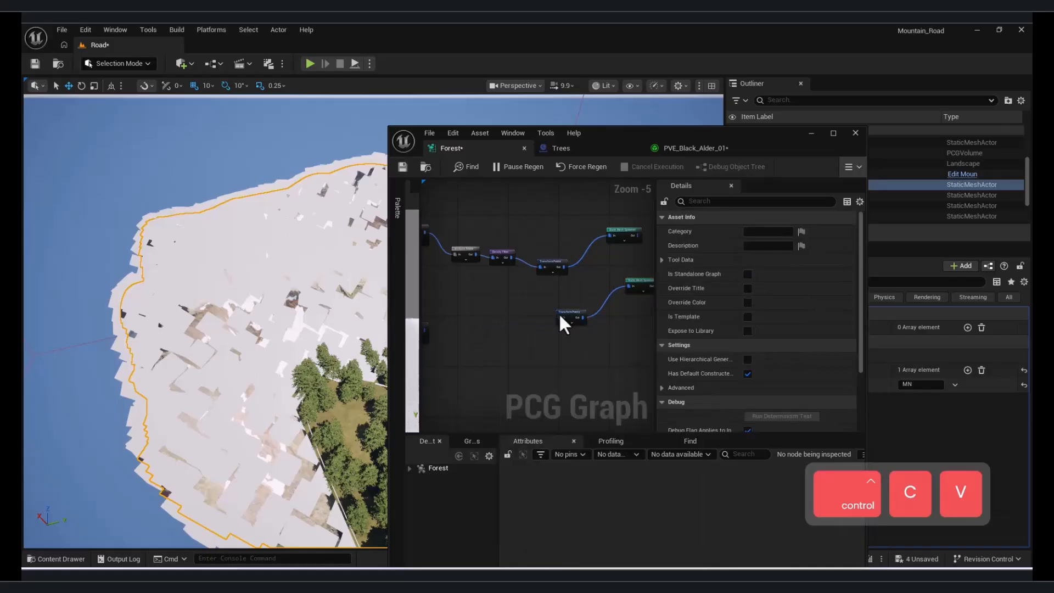
left_click_drag(571, 312, 480, 324)
scroll(494, 331, "up", 2)
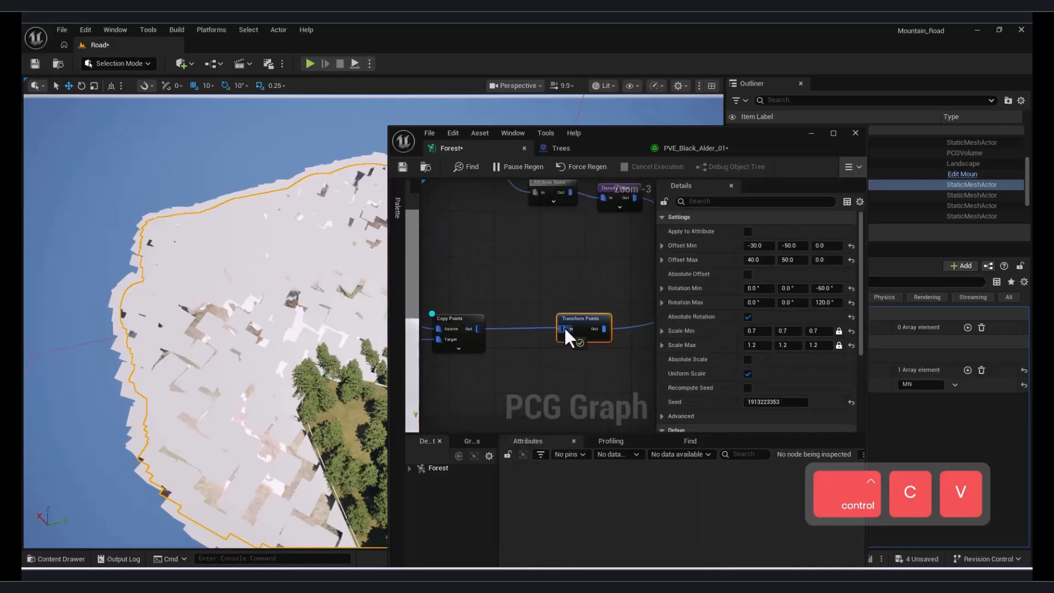
left_click_drag(564, 328, 565, 328)
Reset the Bounds Modifier's Bounds Min and Bounds Max to their default values
right_click_drag(274, 329, 215, 250)
key("s")
key("d")
key("w")
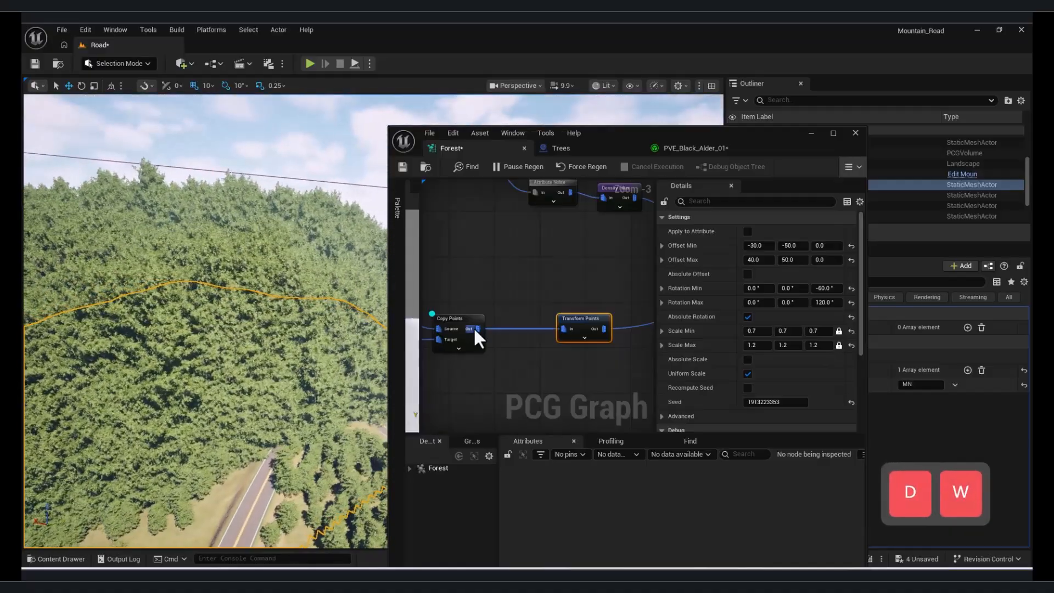
left_click(459, 321)
right_click_drag(478, 308, 591, 280)
left_click(530, 301)
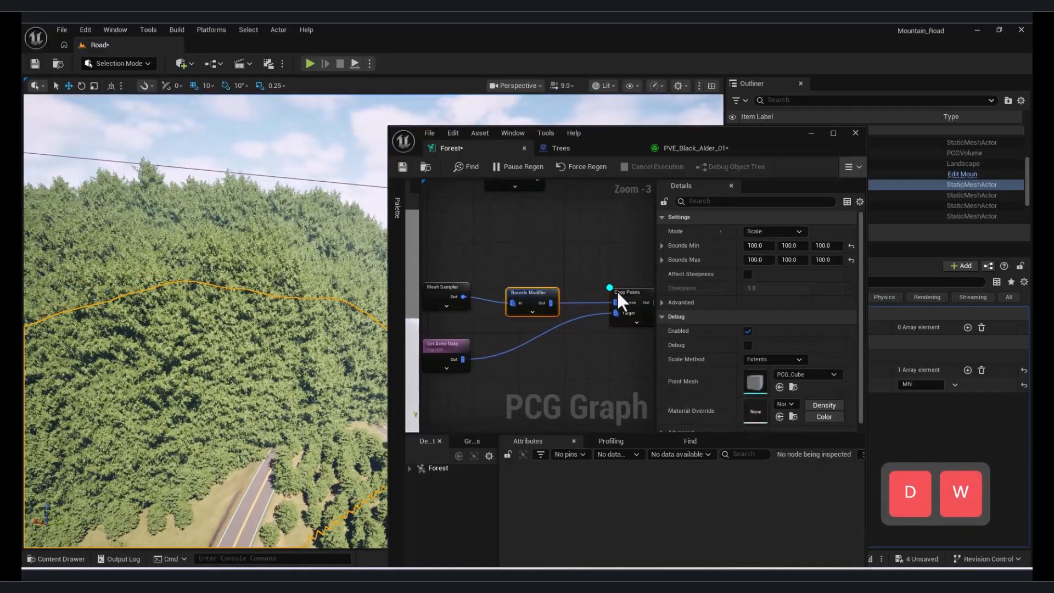
right_click(853, 245)
left_click(852, 245)
left_click(851, 260)
Turn off the debug display of the Copy Points node and select the copied static mesh spawner
right_click_drag(579, 352, 453, 358)
left_click(495, 308)
scroll(549, 351, "down", 3)
left_click(566, 319)
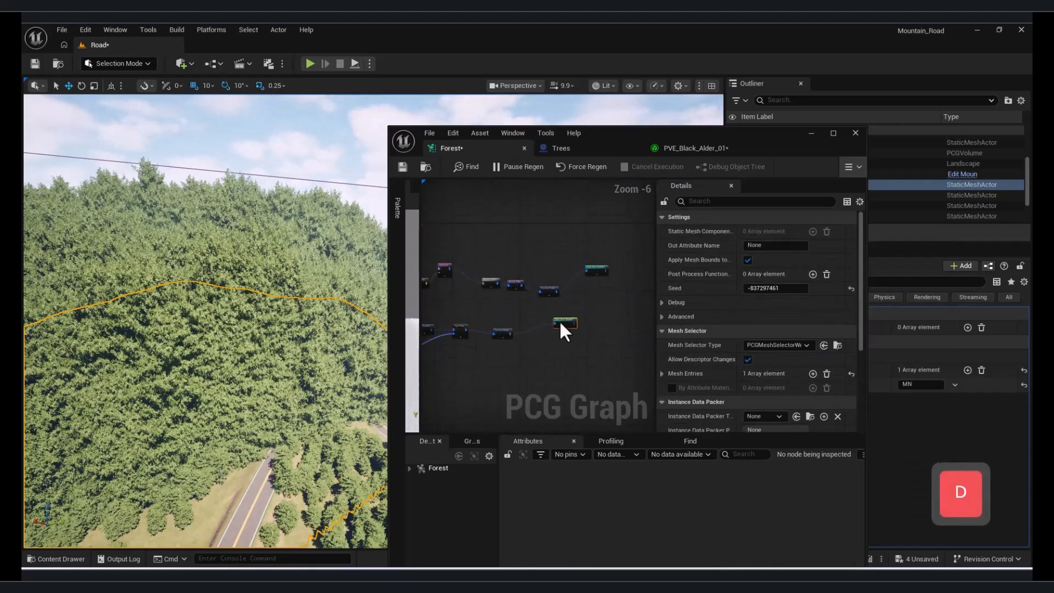
scroll(595, 344, "up", 3)
left_click(557, 320)
Examine the tree coverage over the mountain and the Bounds Modifier's settings
right_click_drag(300, 347, 300, 347)
key("s")
key("a")
right_click_drag(467, 313, 626, 318)
left_click(515, 305)
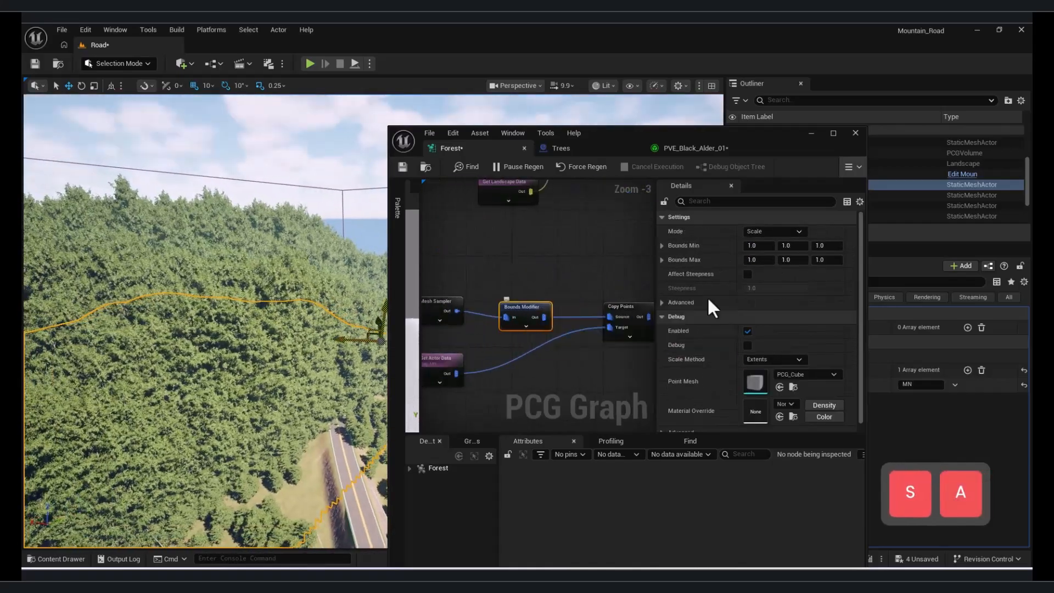
key("w")
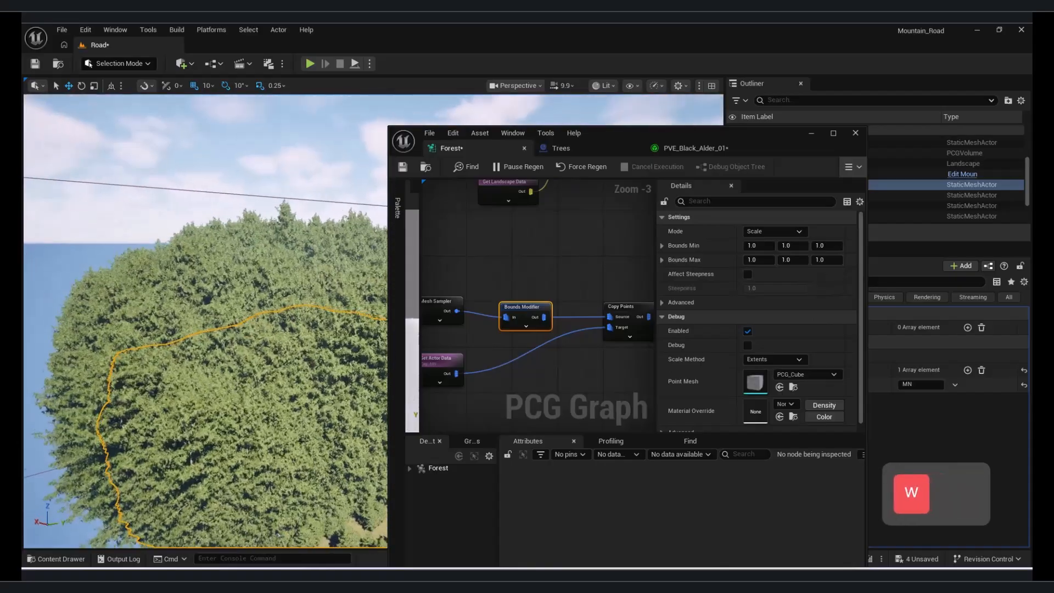
key("q")
key("d")
right_click_drag(494, 332, 531, 321)
scroll(818, 325, "down", 1)
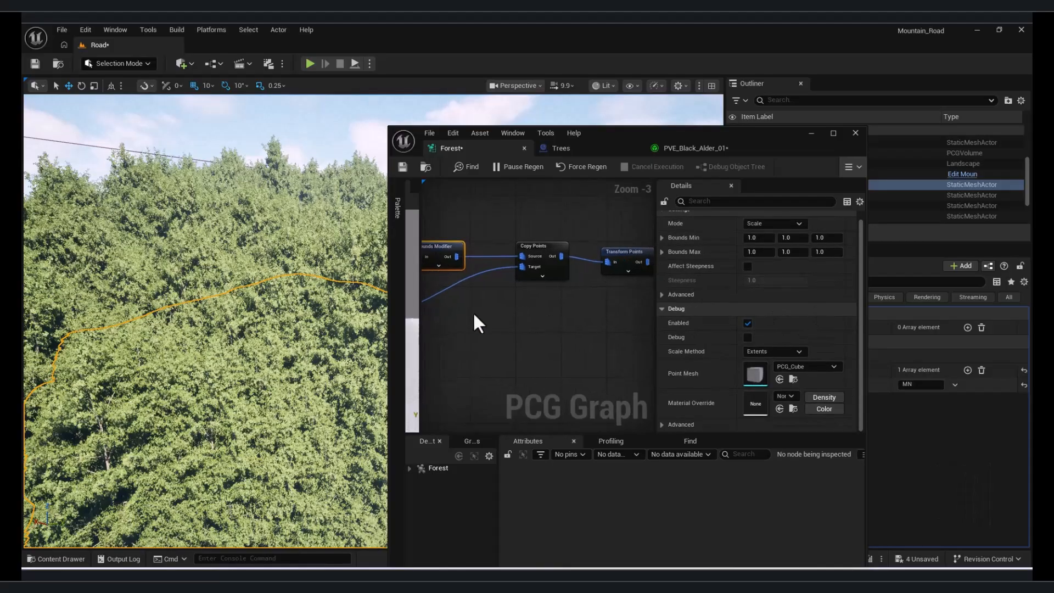
Set the Mesh Sampler's Poisson sampling radius to 10
right_click_drag(468, 309, 481, 273)
left_click(443, 287)
scroll(785, 340, "down", 5)
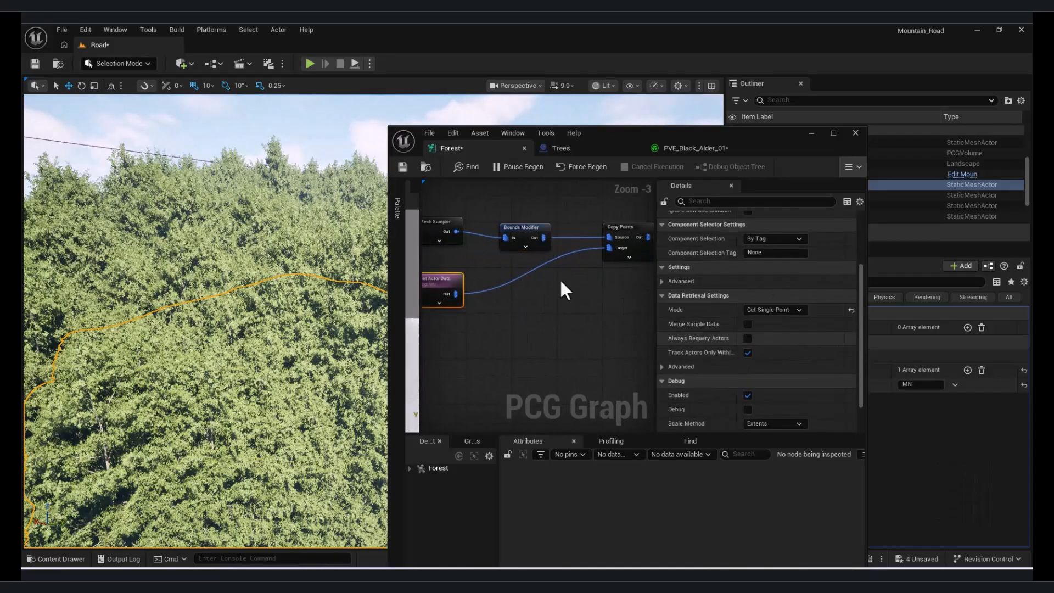
left_click(439, 236)
scroll(791, 322, "up", 2)
left_click(693, 273)
left_click(681, 288)
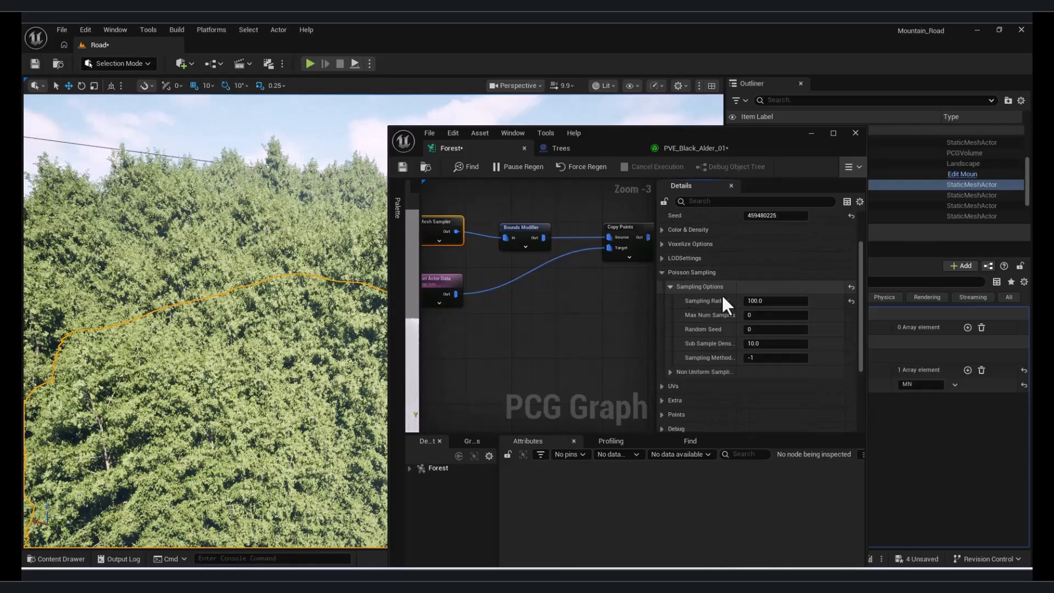
type("10")
key("Return")
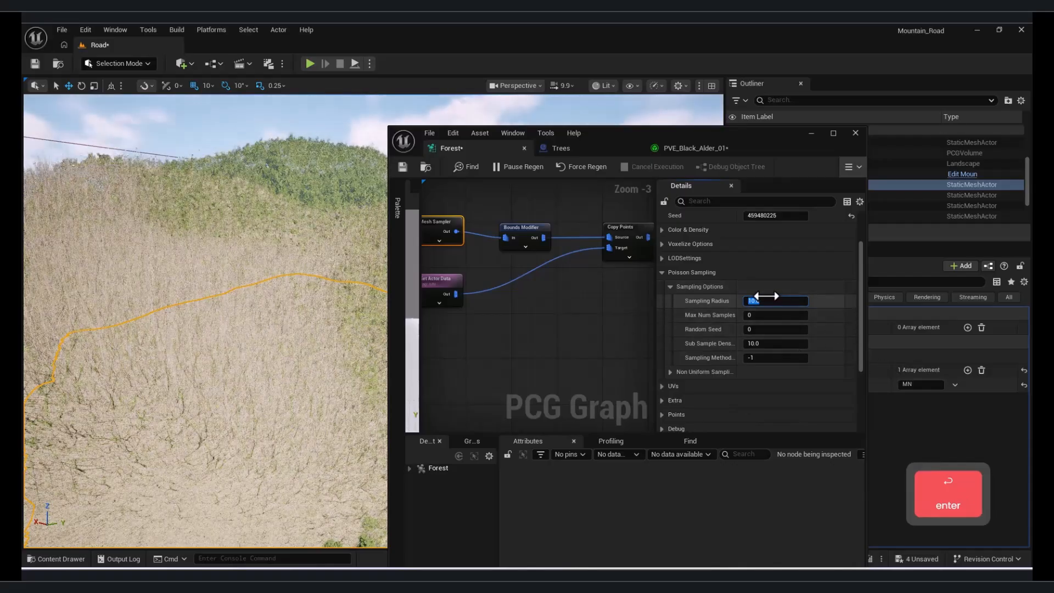
Set the Mesh Sampler's Poisson sampling radius to 1000 and check the tree spacing on the mountain
key("0")
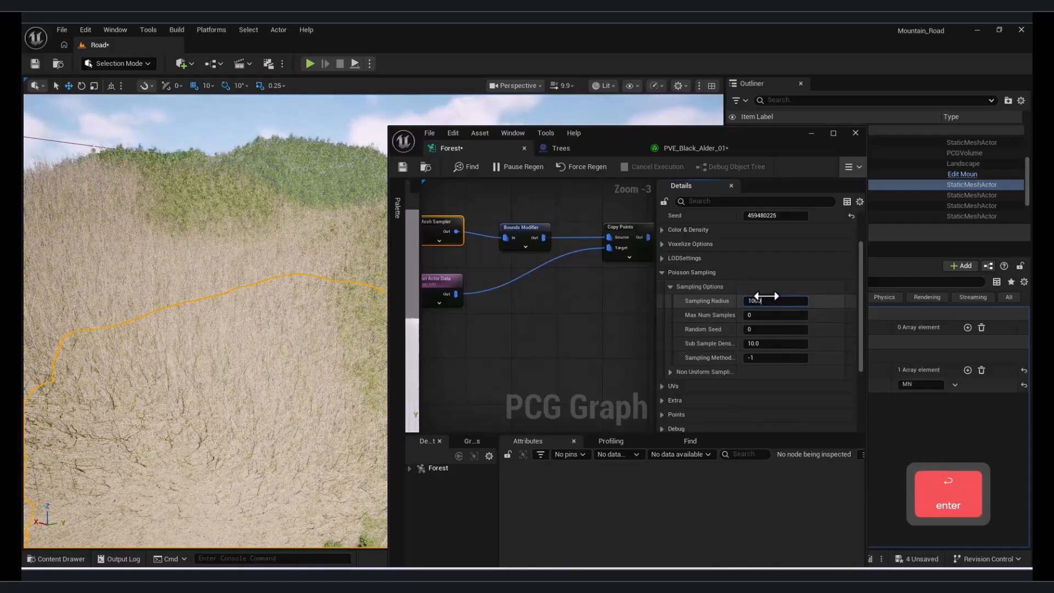
key("Return")
key("s")
right_click_drag(205, 337, 560, 337)
key("d")
key("w")
mouse_move(205, 336)
right_mouse_down()
mouse_move(165, 341)
mouse_move(198, 362)
mouse_move(220, 346)
right_mouse_up()
key("w")
key("a")
key("s")
Set the minimum and maximum scale of the mountain's Transform Points node to 0.1
right_click_drag(485, 312, 500, 337)
left_click(542, 259)
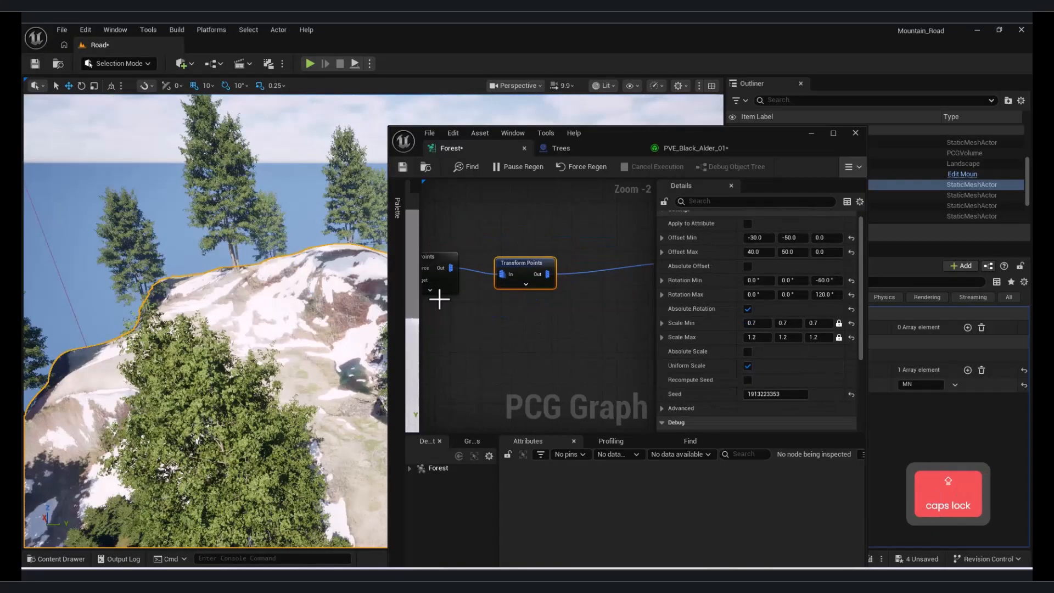
right_click_drag(437, 298, 574, 304)
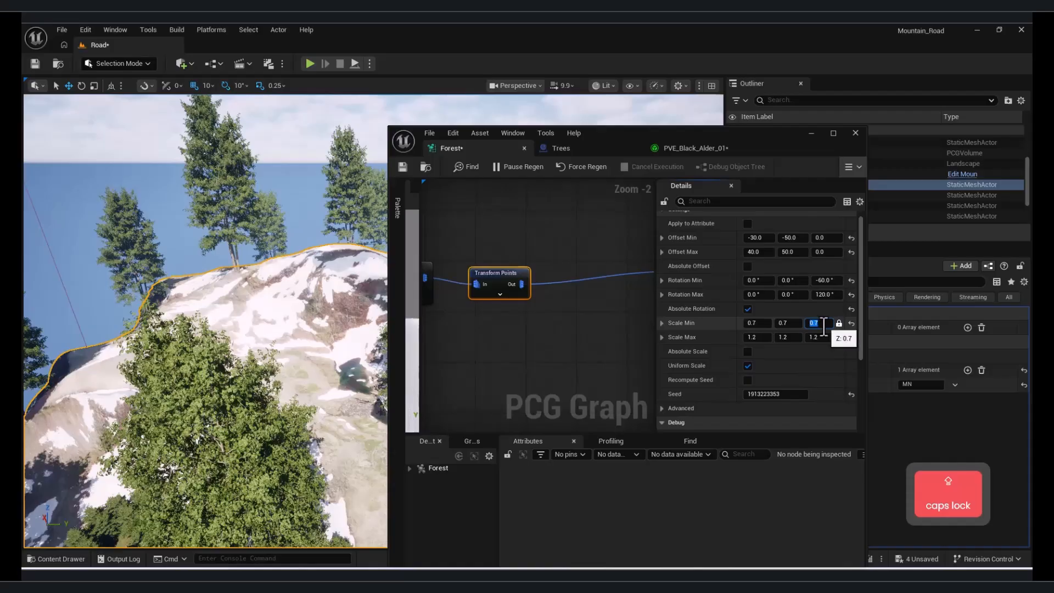
key("Return")
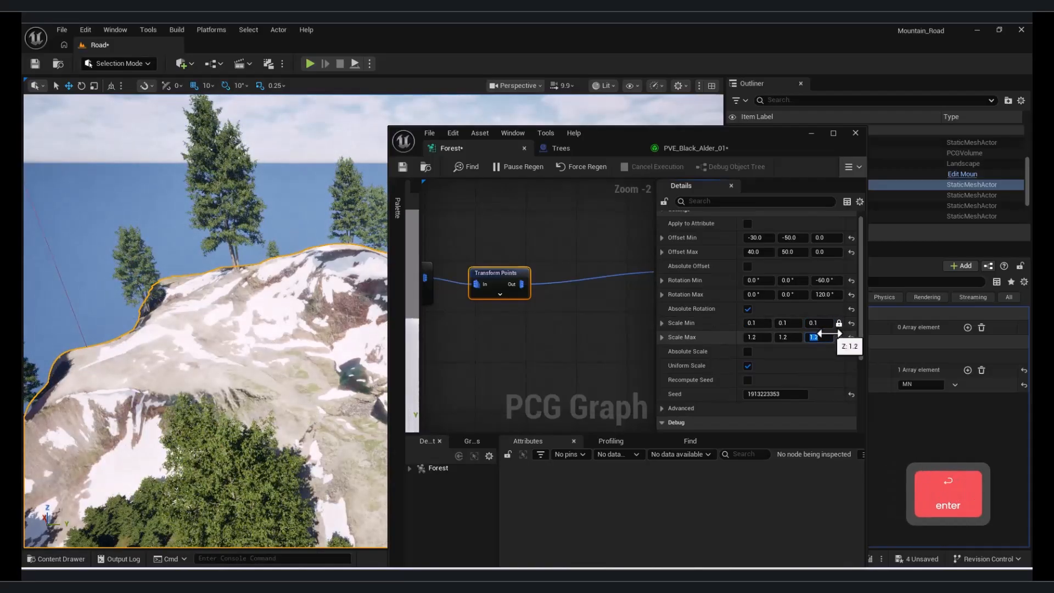
type("0.1")
key("Return")
Check the tree size on the mountain and set the Transform Points node's minimum and maximum scale to 0.3
right_click_drag(293, 434, 533, 423)
key("w")
key("q")
key("w")
key("s")
key("a")
key("s")
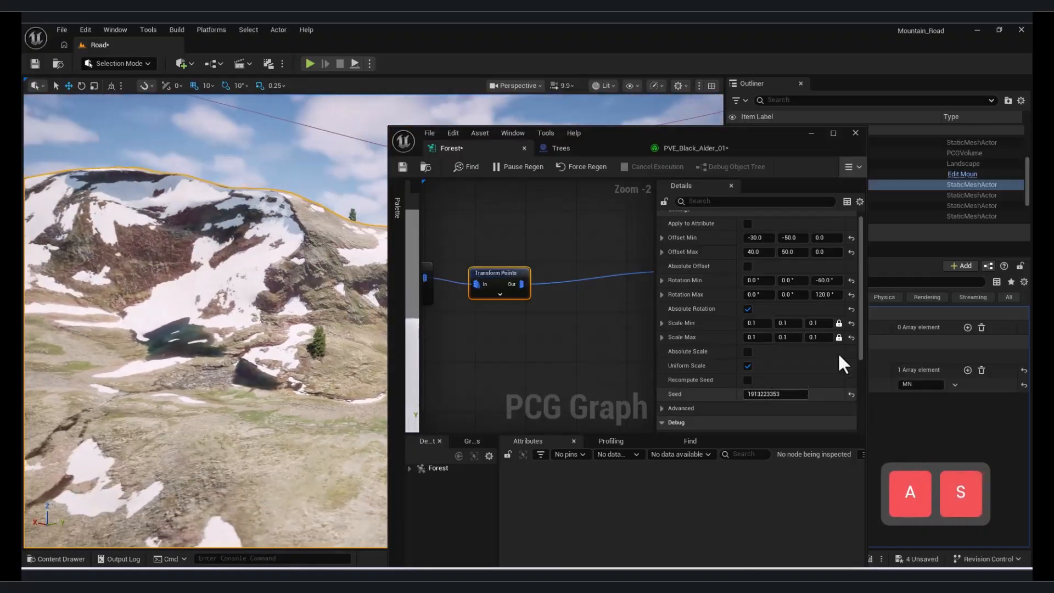
left_click(824, 323)
type("0.3")
key("Return")
left_click(822, 341)
type("0.3")
key("Return")
Set the Mesh Sampler's Poisson sampling radius to 200
right_click_drag(307, 351, 274, 369)
key("s")
right_click_drag(445, 345, 647, 349)
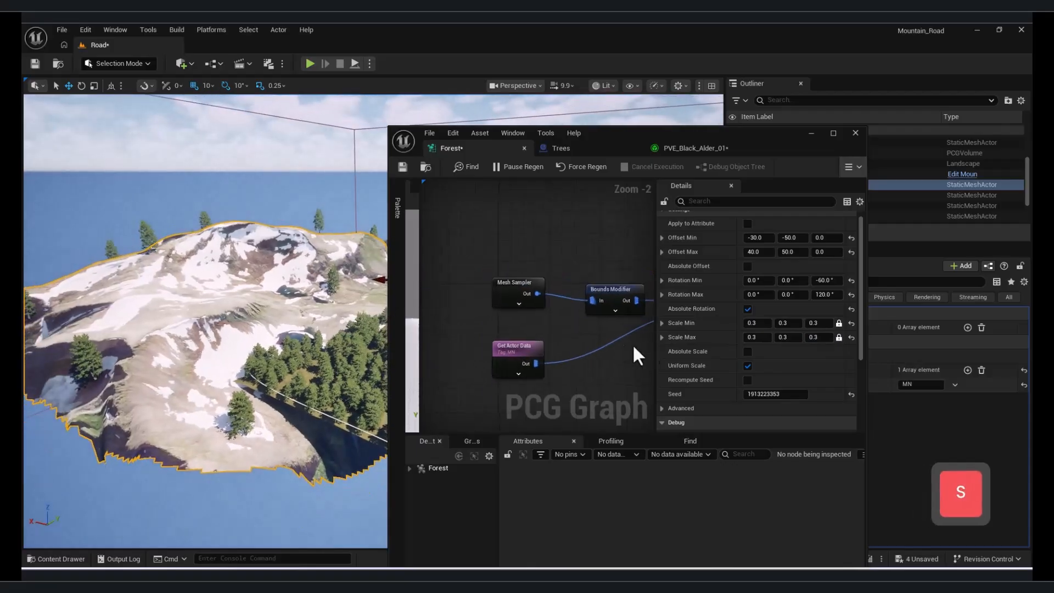
left_click(522, 285)
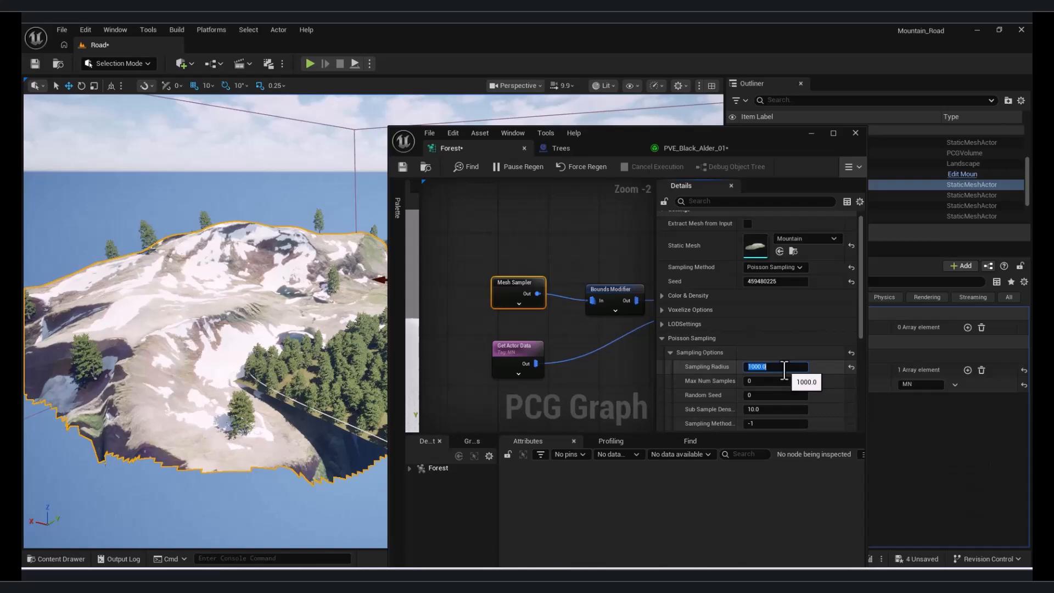
key("Return")
type("200")
key("Return")
Examine the density and size of the mountain's trees against the roadside forest from several viewpoints
right_click_drag(262, 426, 276, 396)
key("w")
key("d")
key("d")
key("s")
key("a")
key("w")
key("d")
right_click_drag(253, 101, 259, 141)
key("s")
key("a")
Pull the overlapping Mountain2 actor away from the tree-covered mountain and delete it
left_click(413, 278)
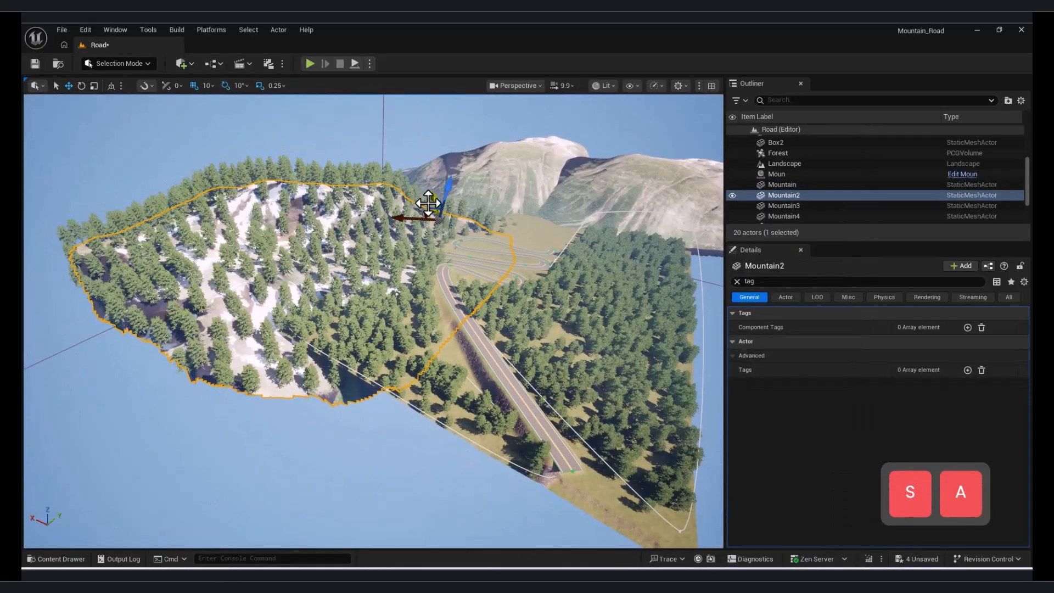
left_click_drag(423, 210, 331, 205)
key("a")
right_click_drag(391, 239, 384, 230)
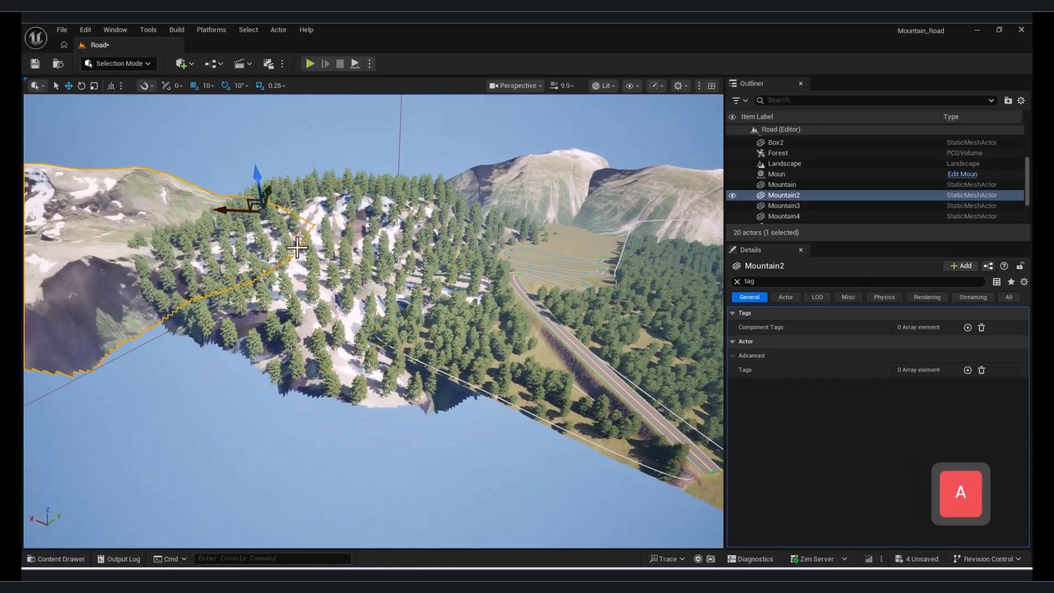
key("Delete")
Move the tree-covered Mountain actor a little away from the road
left_click(347, 363)
mouse_move(498, 228)
right_mouse_down()
mouse_move(420, 228)
mouse_move(498, 228)
right_mouse_up()
left_click_drag(483, 231, 428, 230)
right_click_drag(427, 229, 395, 230)
key("d")
key("s")
key("w")
Duplicate the Mountain actor and move the copy toward the far end of the winding road
key("ctrl+c")
key("ctrl+v")
left_click_drag(539, 294, 542, 295)
right_click_drag(590, 292, 540, 291)
key("s")
key("d")
left_click_drag(656, 305, 709, 255)
Try to rotate the copied Mountain2 actor freely at the far end of the winding road
key("d")
right_click_drag(636, 247, 640, 214)
key("e")
left_click_drag(510, 325, 467, 337)
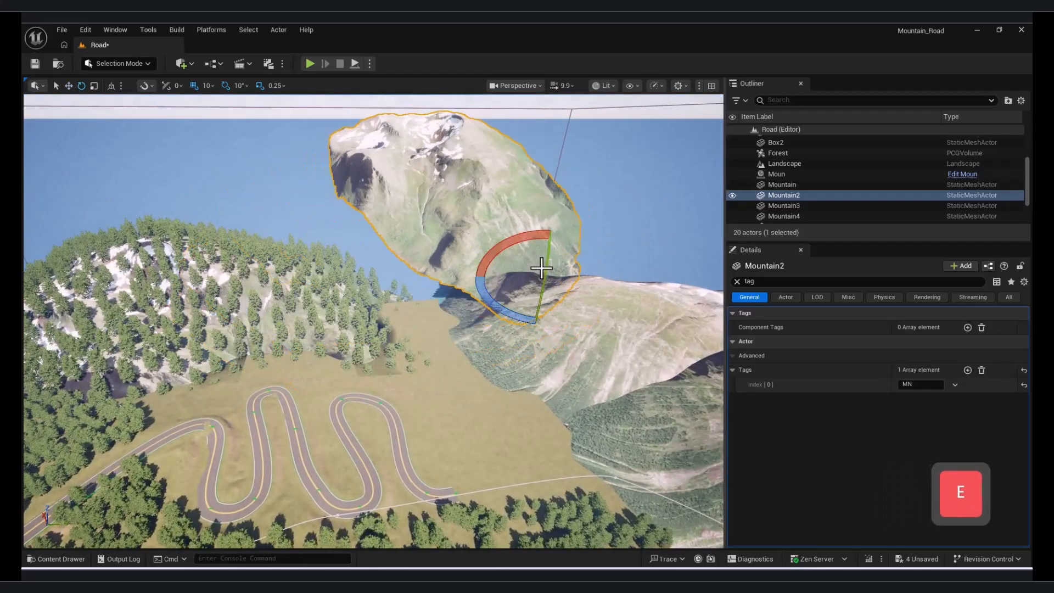
left_click_drag(550, 256, 533, 285)
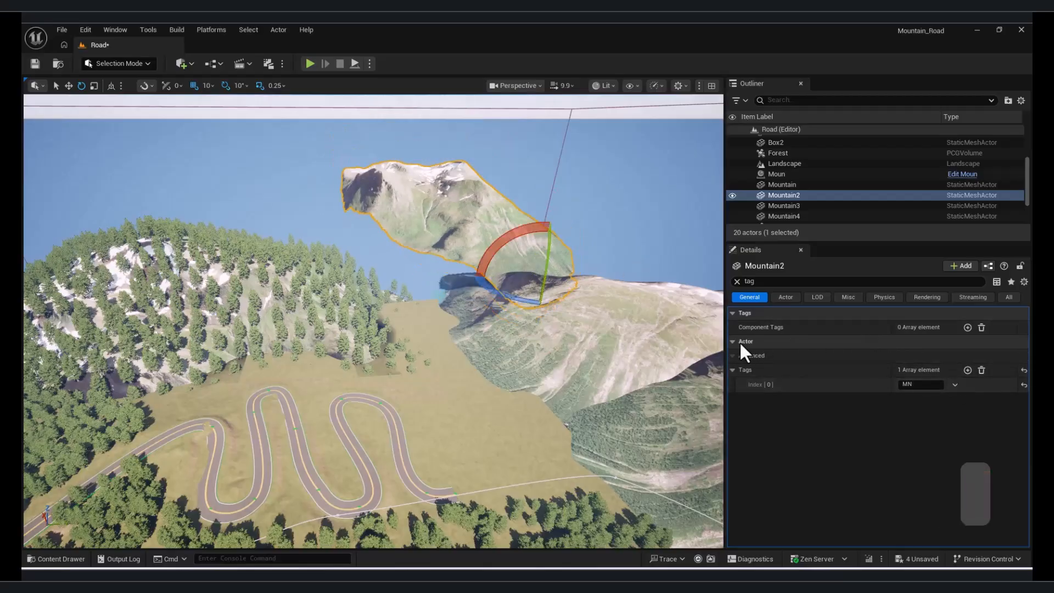
Reset Mountain2's tilt and place it by the end of the winding road, rotated 110° about Z
left_click(736, 281)
left_click(1024, 341)
left_click(1025, 327)
key("w")
left_click_drag(331, 271, 434, 268)
key("e")
left_click_drag(503, 263, 332, 306)
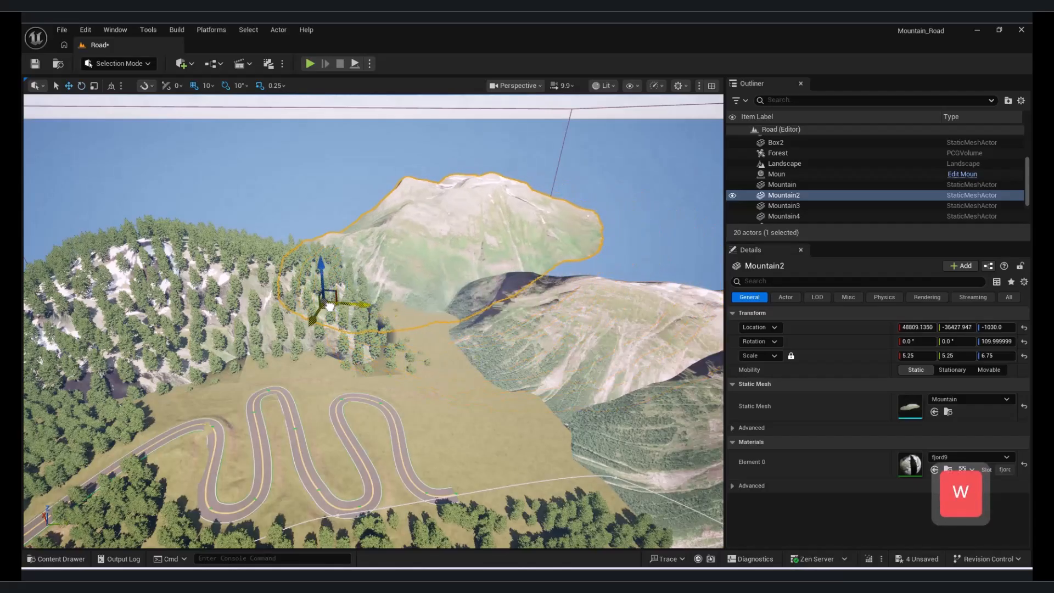
Move Mountain2 to about X 47900, Y -34865 beside the tree-covered mountain
left_click(478, 402)
right_click_drag(443, 357, 446, 356)
key("w")
left_click(443, 247)
right_click_drag(443, 247, 444, 261)
key("s")
key("a")
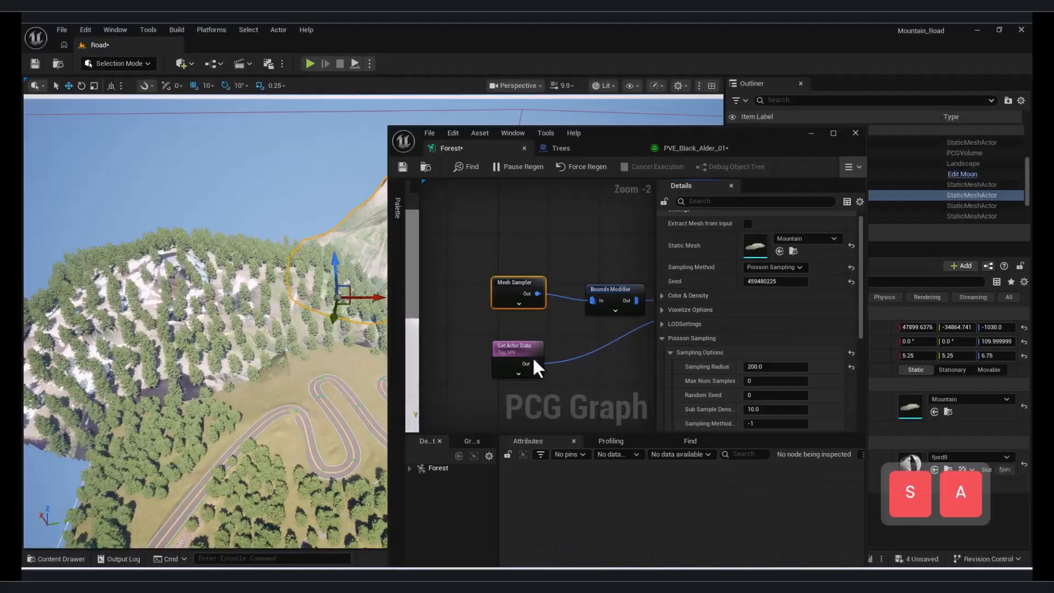
Check the Get Actor Data node's MN tag selection in the Forest graph and examine the trees on both mountains along the road
left_click(519, 346)
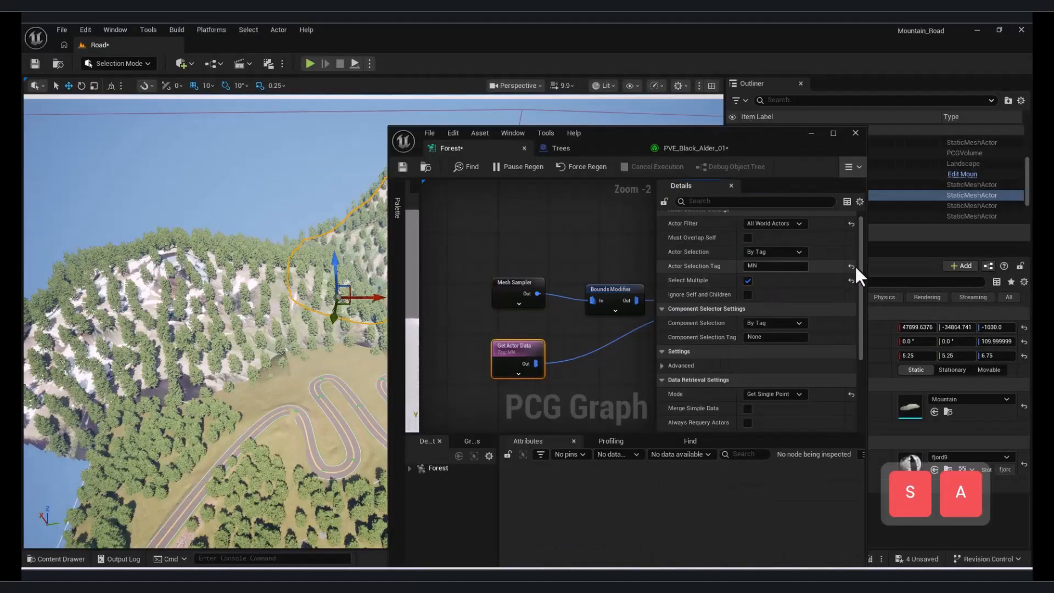
left_click(811, 133)
key("w")
key("q")
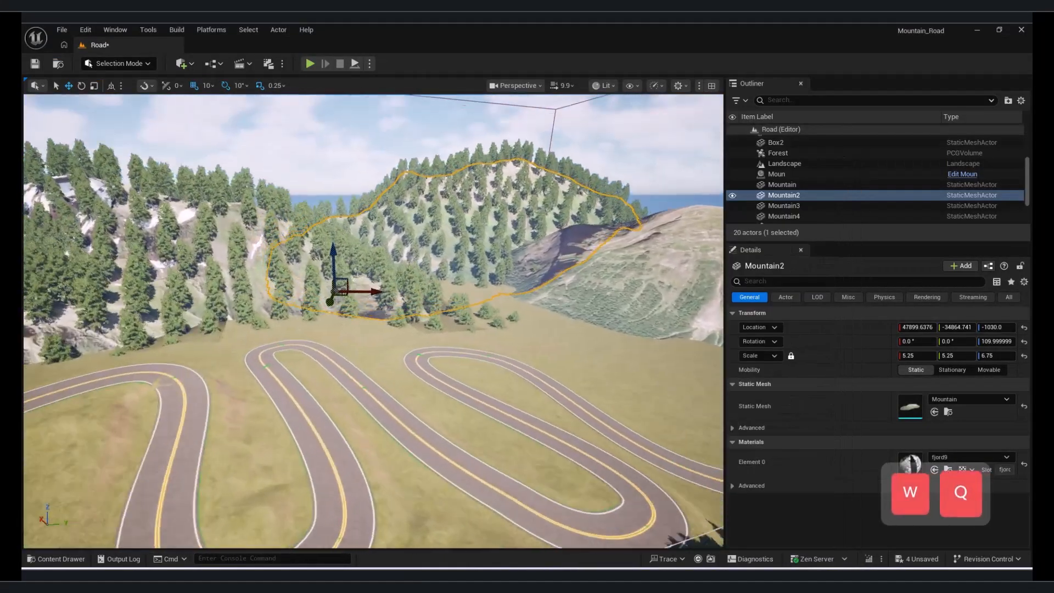
key("a")
key("s")
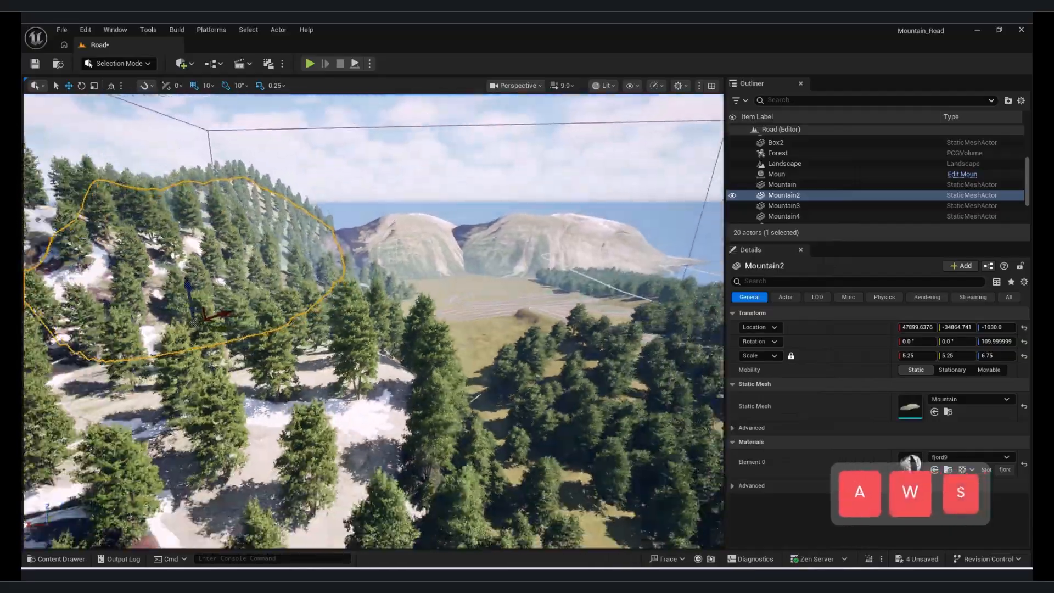
key("d")
key("a")
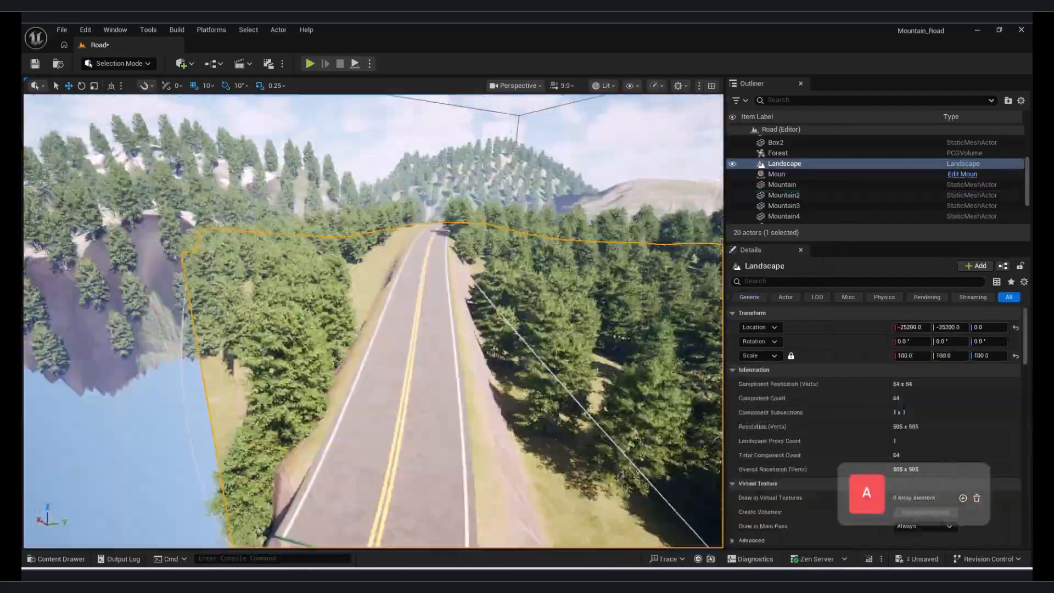
key("q")
key("s")
key("w")
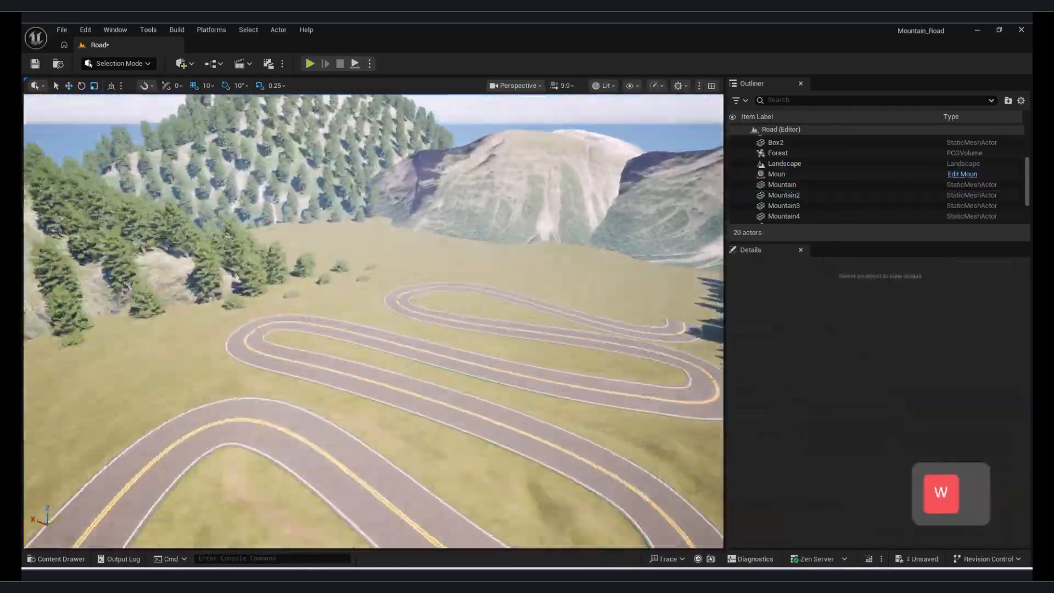
key("e")
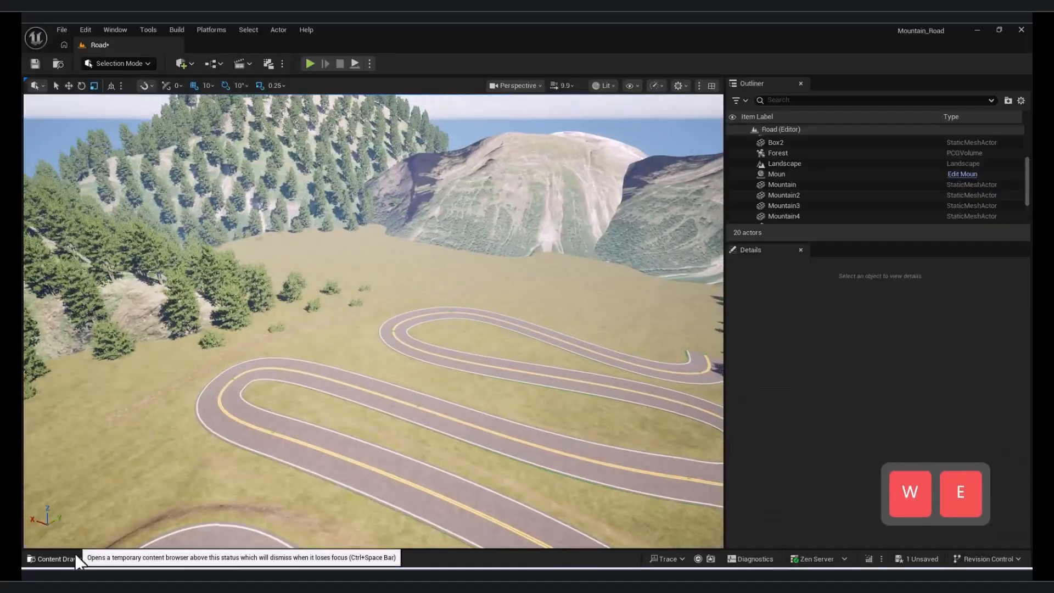
Add a Plane shape above the winding road and scale it uniformly to 10.75
left_click(181, 63)
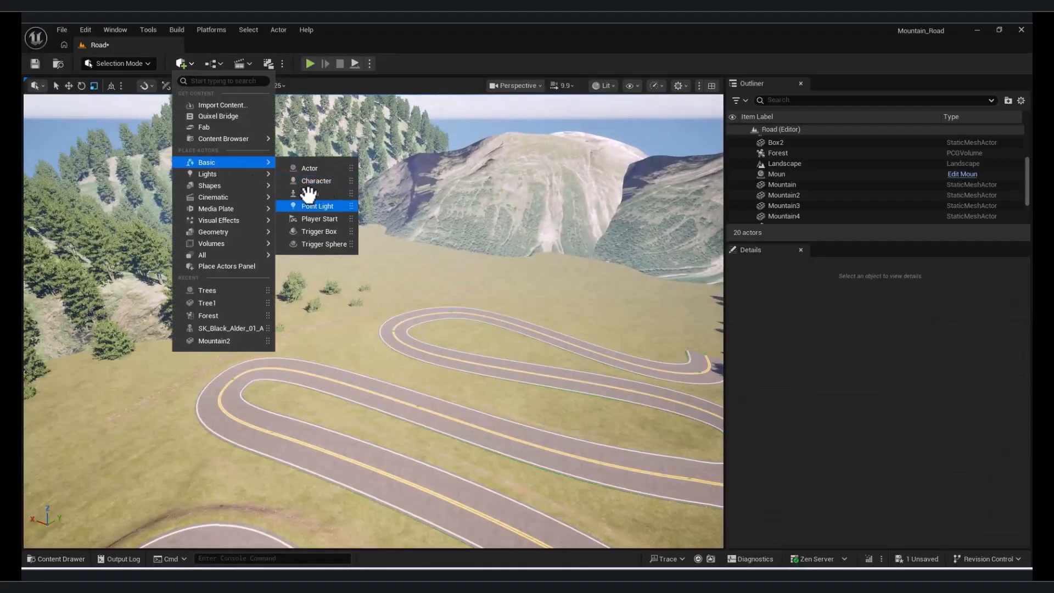
mouse_move(243, 162)
mouse_move(247, 186)
left_click(312, 242)
left_click_drag(371, 320, 433, 280)
key("w")
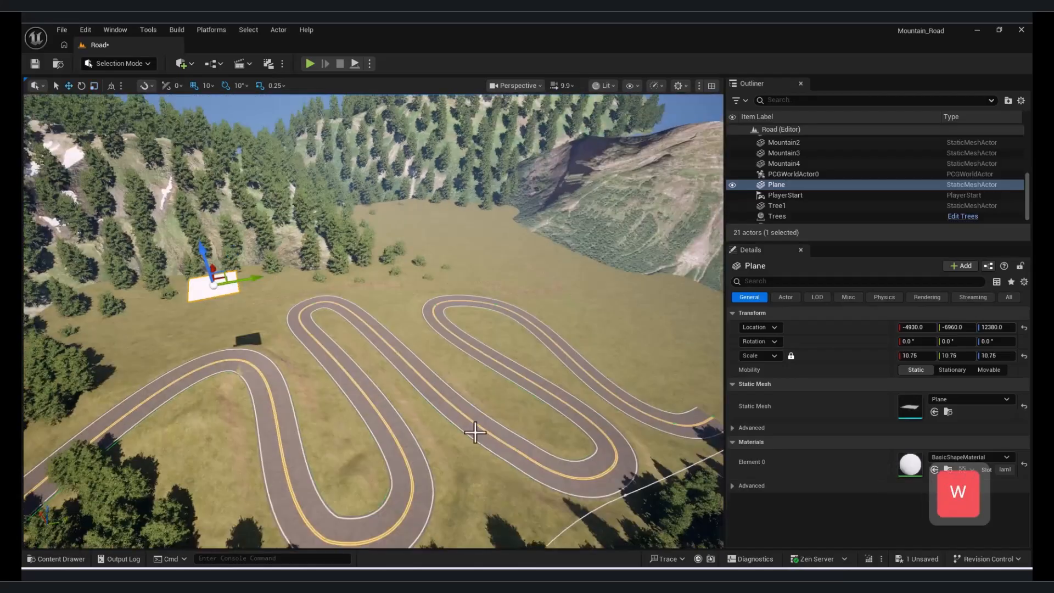
Move the plane to Y 11910 and Z 3840 past the road's end and scale it uniformly to 361.5
left_click_drag(257, 279, 706, 292)
right_click_drag(706, 292, 595, 247)
key("a")
key("e")
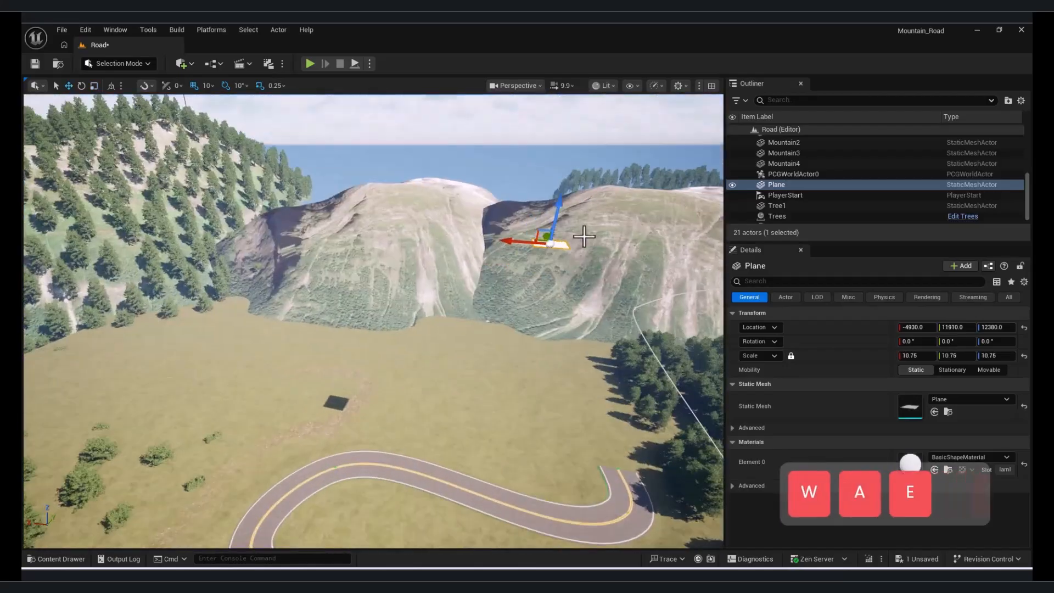
left_click_drag(508, 443, 571, 417)
right_click_drag(436, 409, 496, 405)
key("d")
key("w")
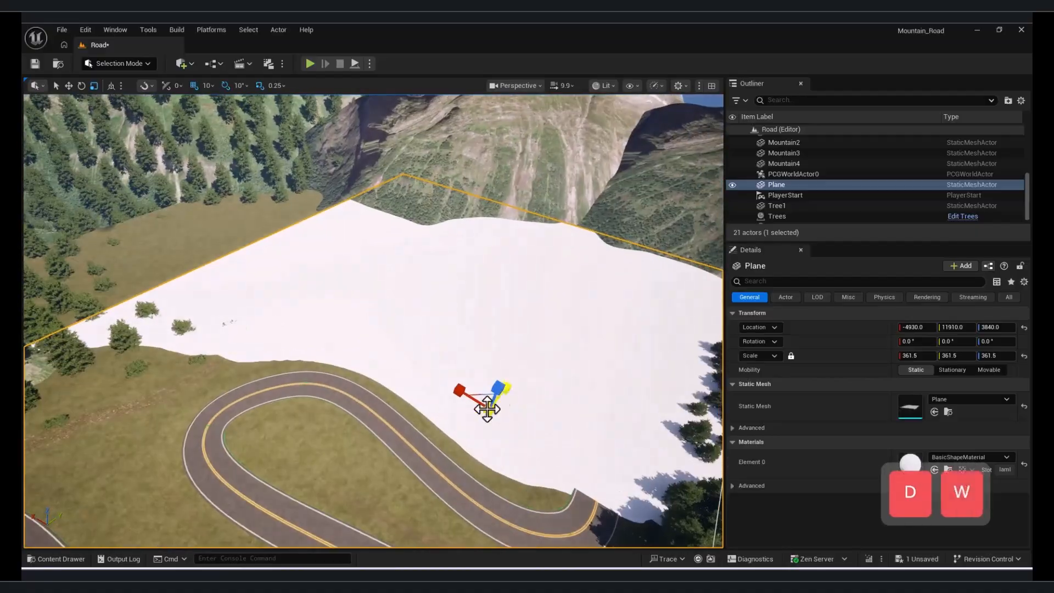
Enlarge the plane to scale 622.75 and position it at X 13870, Y 24180, Z 3890 against the mountains
left_click_drag(490, 410, 496, 416)
right_click_drag(496, 417, 483, 423)
key("s")
key("w")
left_click_drag(457, 339, 514, 316)
mouse_move(514, 316)
right_mouse_down()
mouse_move(513, 296)
mouse_move(530, 315)
right_mouse_up()
key("a")
key("s")
left_click_drag(399, 237, 269, 225)
right_click_drag(269, 226, 266, 222)
key("w")
key("d")
left_click_drag(283, 189, 286, 188)
right_click_drag(325, 253, 299, 244)
key("q")
mouse_move(402, 175)
left_mouse_down()
mouse_move(402, 186)
mouse_move(401, 174)
left_mouse_up()
key("d")
mouse_move(339, 190)
right_mouse_down()
mouse_move(324, 181)
mouse_move(339, 191)
right_mouse_up()
key("a")
key("s")
Search all project and engine content for "water"
left_click(64, 559)
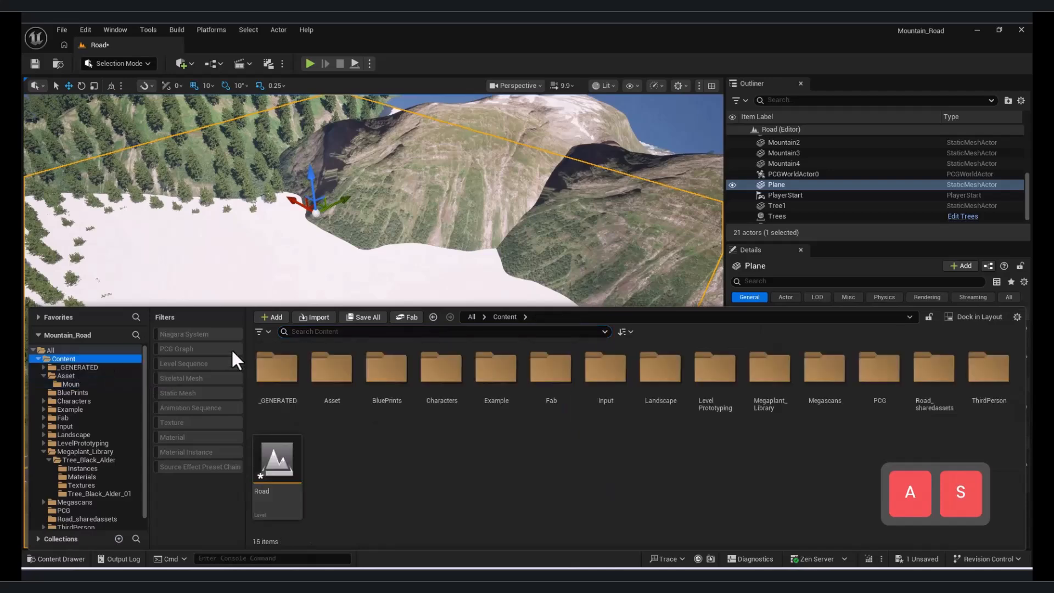
left_click(103, 350)
left_click(344, 333)
type("w")
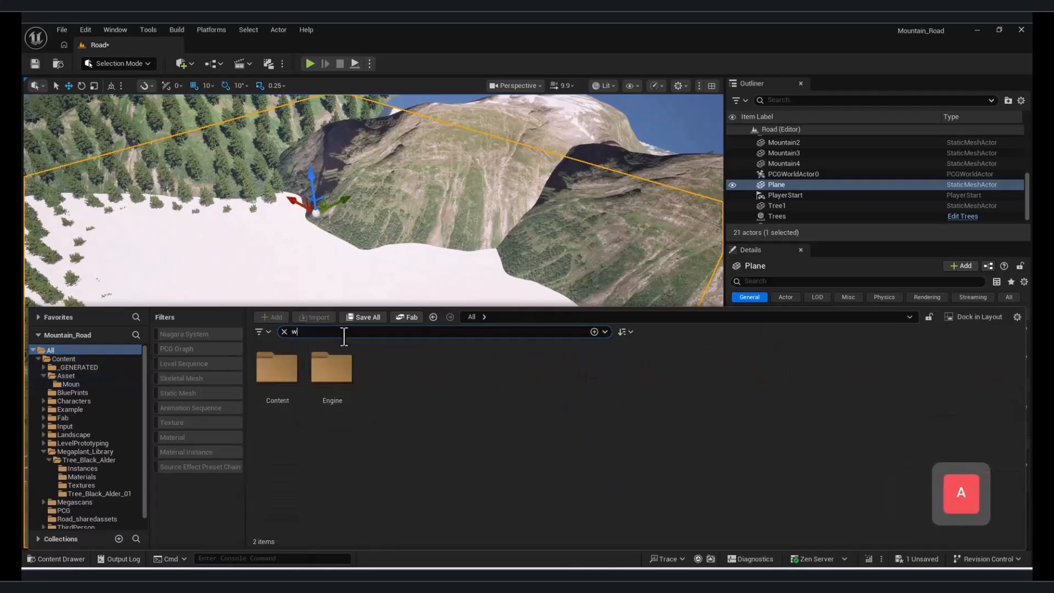
type("ater")
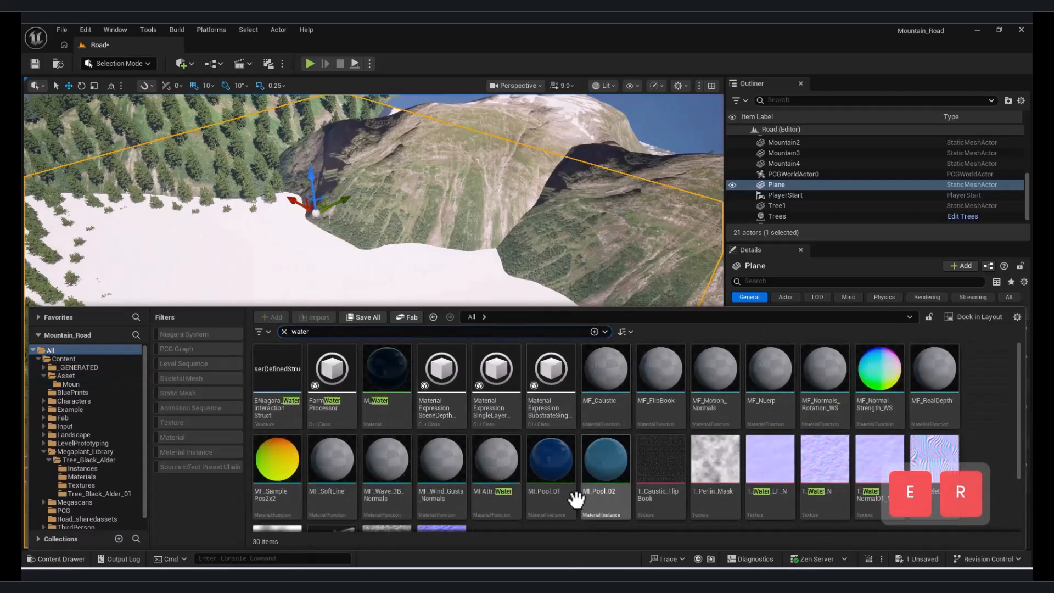
Try to apply the M_Water material to the plane in the viewport
left_click_drag(373, 407, 295, 261)
key("a")
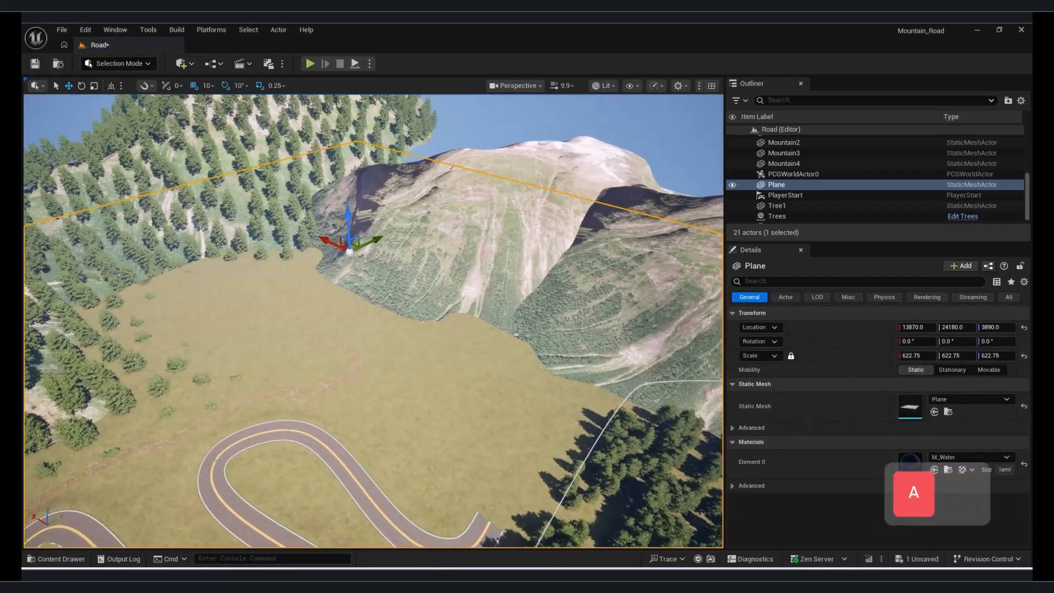
key("ctrl+z")
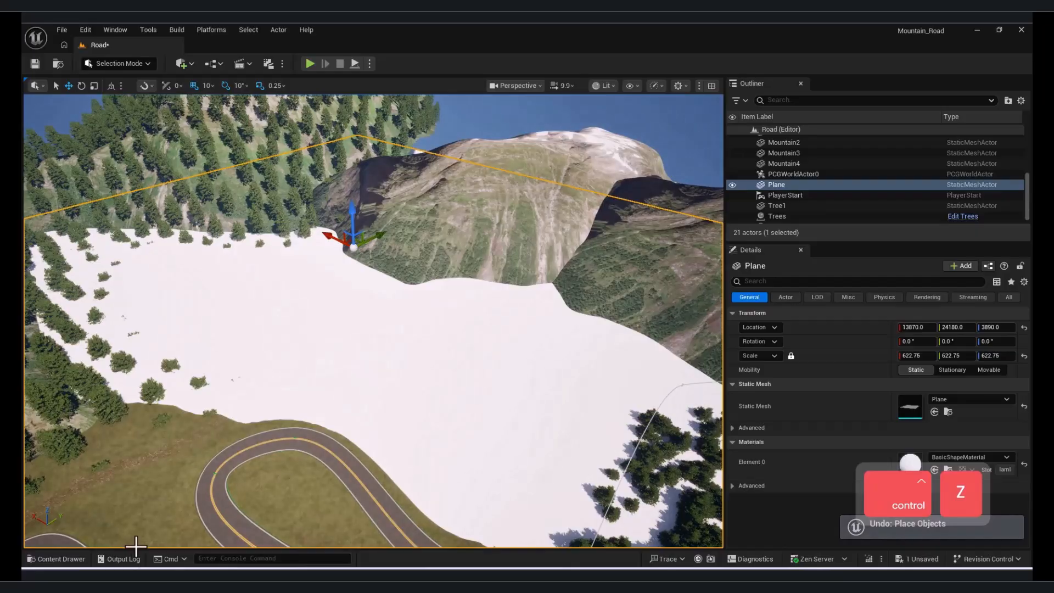
Open the M_Water material and examine its preview and node graph
left_click(58, 559)
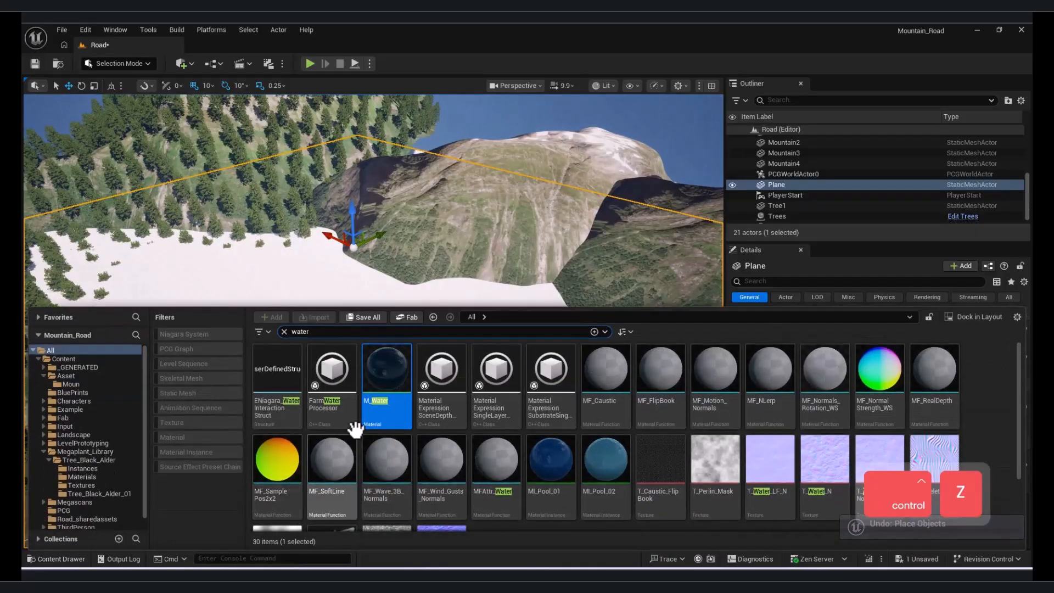
double_click(391, 374)
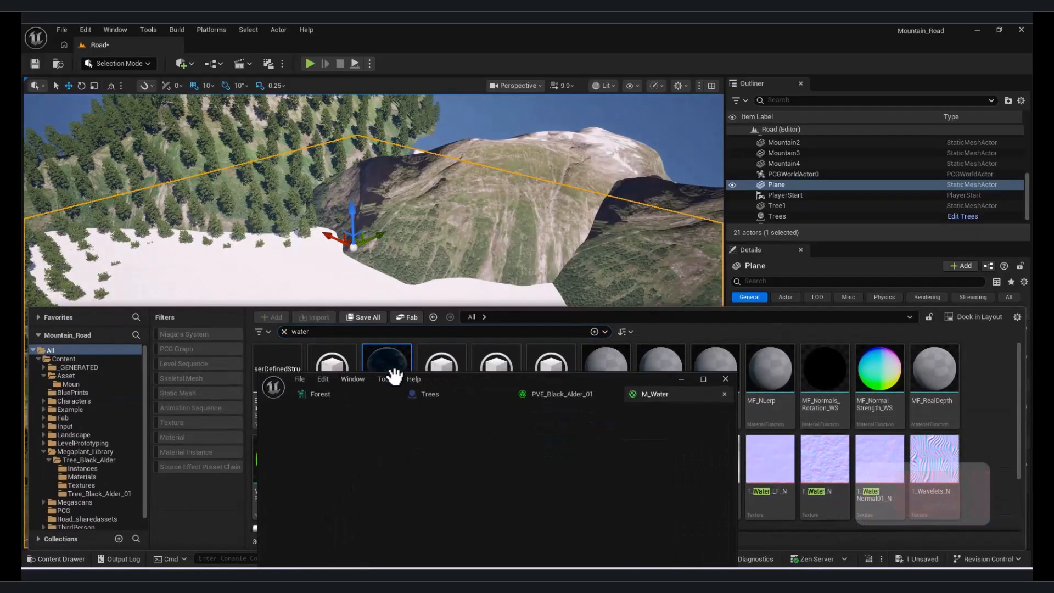
left_click_drag(593, 383, 664, 187)
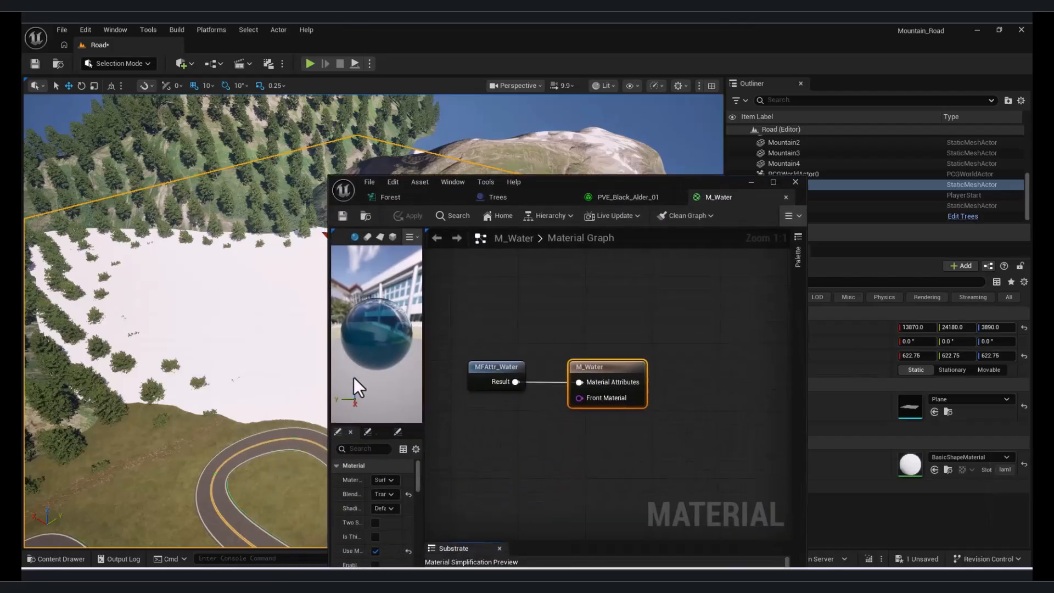
key("f")
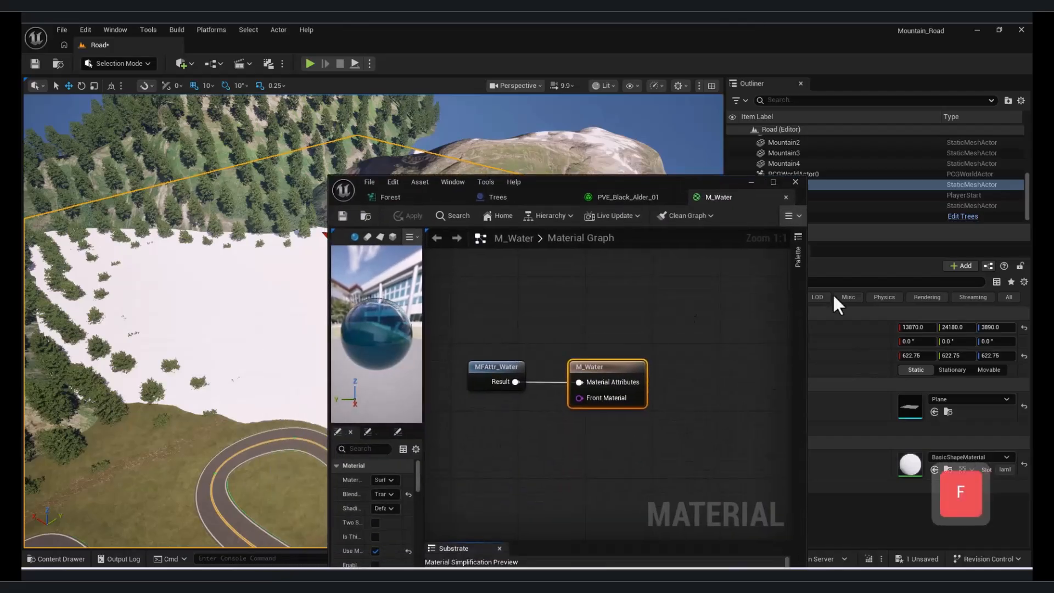
left_click_drag(743, 174, 743, 175)
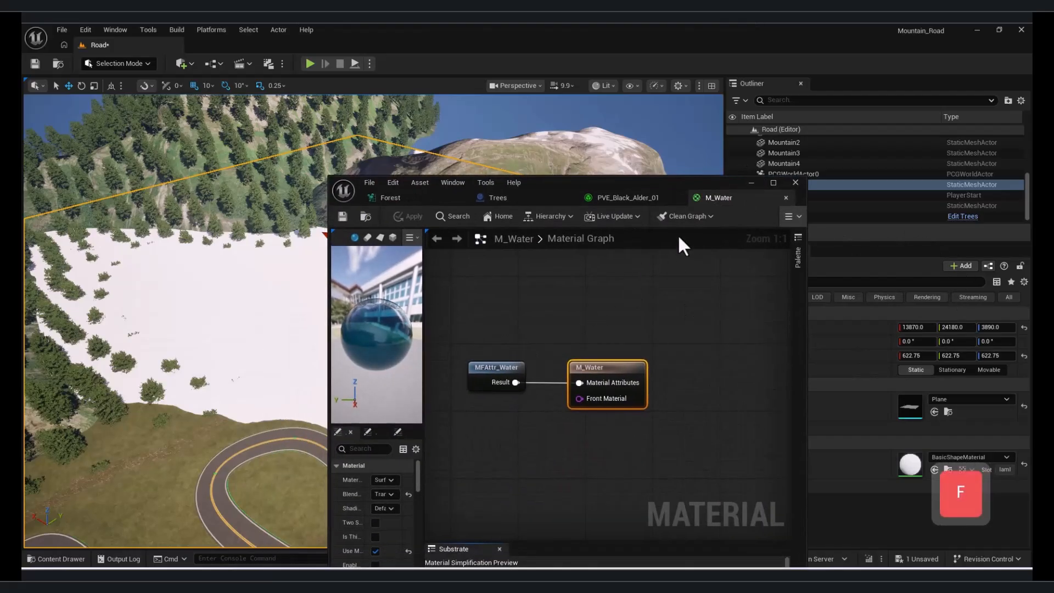
left_click(751, 183)
Assign M_Water to the plane's Element 0 material slot and inspect the lake surface
left_click(935, 470)
key("w")
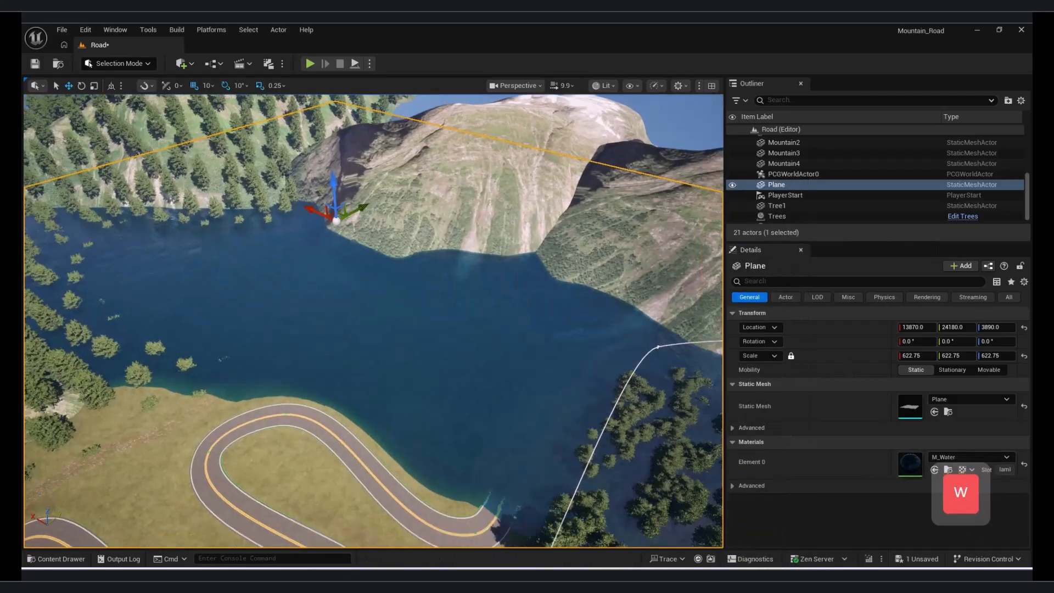
key("d")
key("q")
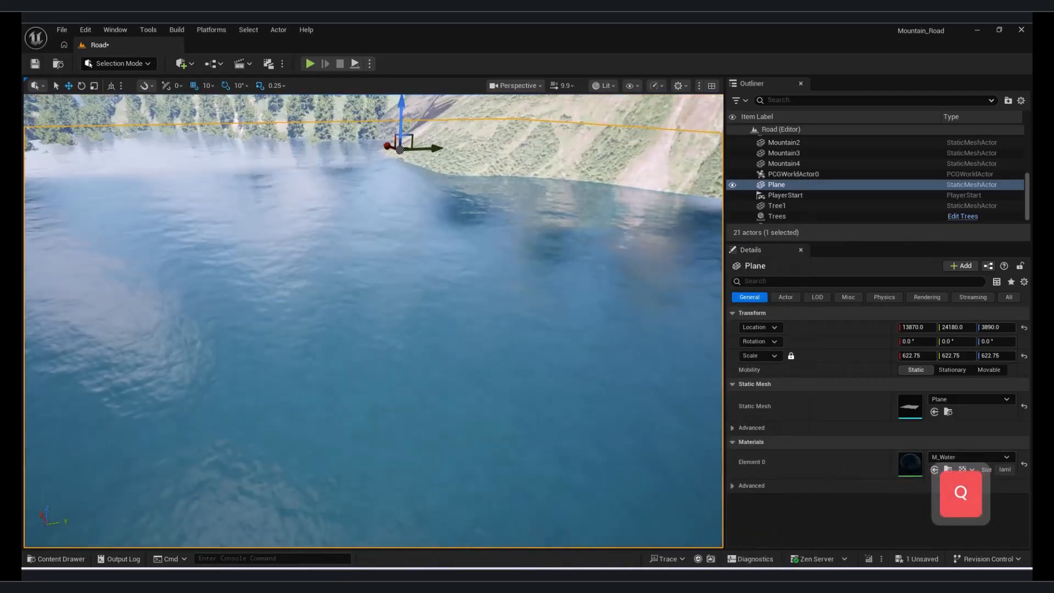
key("a")
key("s")
key("w")
key("s")
key("a")
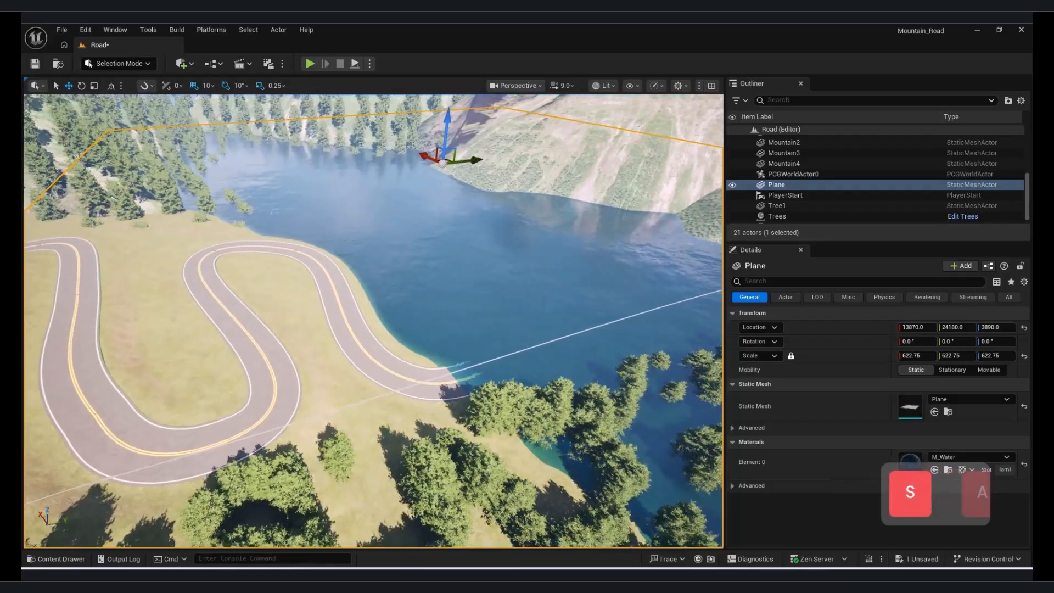
Shift the water plane to Y 29680 and lower it to Z 3710 along the road's shoreline
key("d")
left_click_drag(472, 220, 472, 222)
key("w")
key("a")
key("s")
key("d")
Examine the landscape edge and road along the lake in Landscape mode
left_click(119, 63)
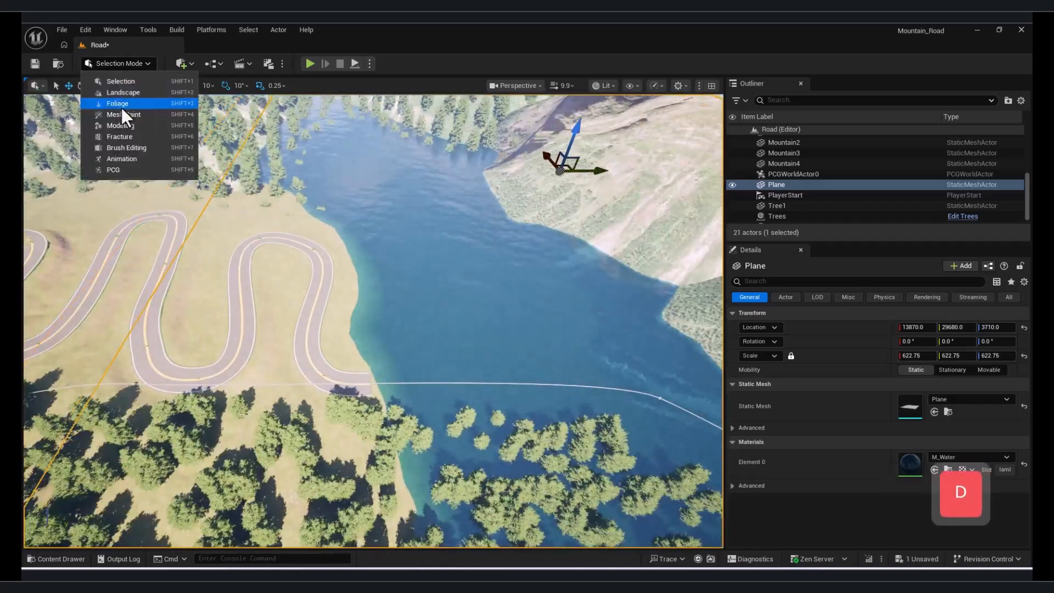
left_click(118, 93)
left_click(496, 362)
key("w")
key("d")
key("s")
right_click_drag(494, 369, 467, 340)
key("d")
key("w")
left_click_drag(544, 278, 595, 267)
left_click(536, 374)
key("s")
key("a")
Return to Selection mode, select the water plane and lower it beneath the terrain
left_click(122, 64)
left_click(116, 79)
left_click(546, 327)
left_click_drag(570, 154, 623, 258)
key("w")
right_click_drag(623, 258, 519, 329)
key("s")
key("d")
left_click(451, 322)
left_click(118, 64)
left_click(119, 92)
key("d")
key("s")
key("shift+1")
key("d")
Make a further small position adjustment to the water plane near the far tree-covered mountain
left_click(650, 401)
left_click(304, 169)
right_click_drag(304, 169, 231, 273)
key("w")
key("d")
mouse_move(231, 272)
left_mouse_down()
mouse_move(220, 286)
mouse_move(267, 275)
mouse_move(250, 269)
left_mouse_up()
right_click_drag(249, 269, 236, 258)
key("a")
key("s")
Add landscape components along the terrain's lakeside edge, opposite the bare mountains
left_click(119, 63)
left_click(131, 92)
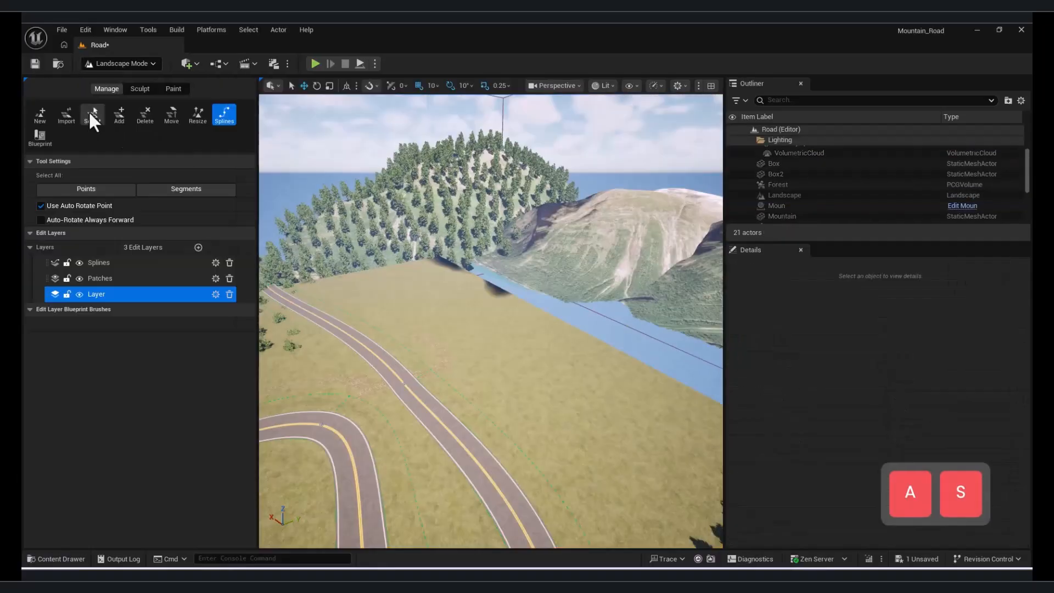
right_click_drag(613, 338, 591, 353)
key("d")
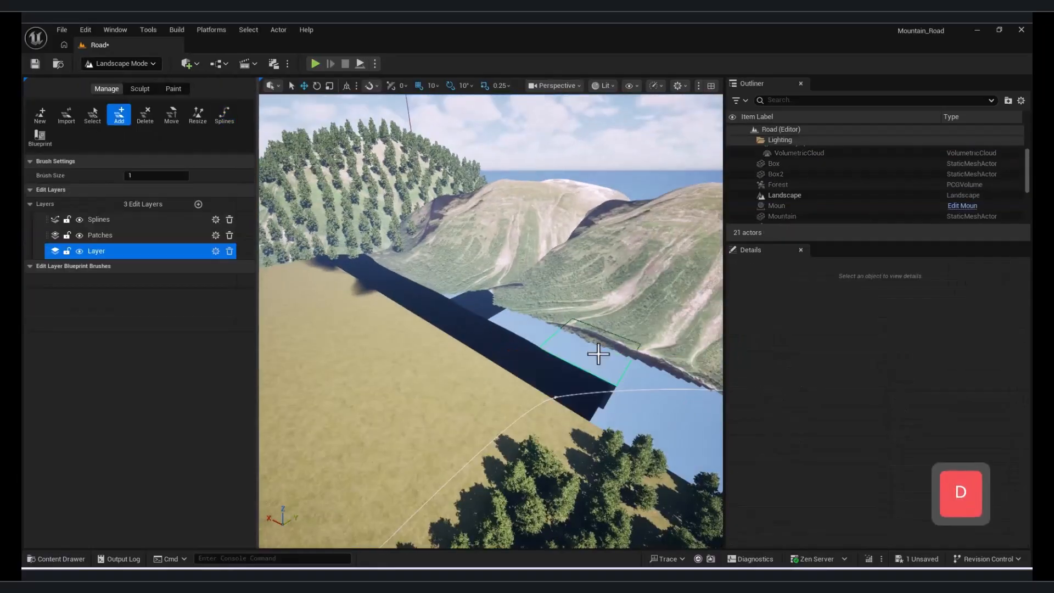
right_click_drag(636, 379, 384, 378)
key("a")
key("w")
key("s")
key("d")
key("a")
key("e")
key("a")
key("w")
key("s")
Return to Selection mode and reposition the water plane along the extended shoreline
left_click(122, 63)
left_click(118, 79)
left_click(395, 317)
right_click_drag(395, 318, 479, 297)
key("a")
key("d")
key("w")
left_click(466, 407)
key("w")
right_click_drag(467, 406, 428, 353)
Delete the landscape spline control point on the straight road section in Landscape mode and join its two segments
key("shift+2")
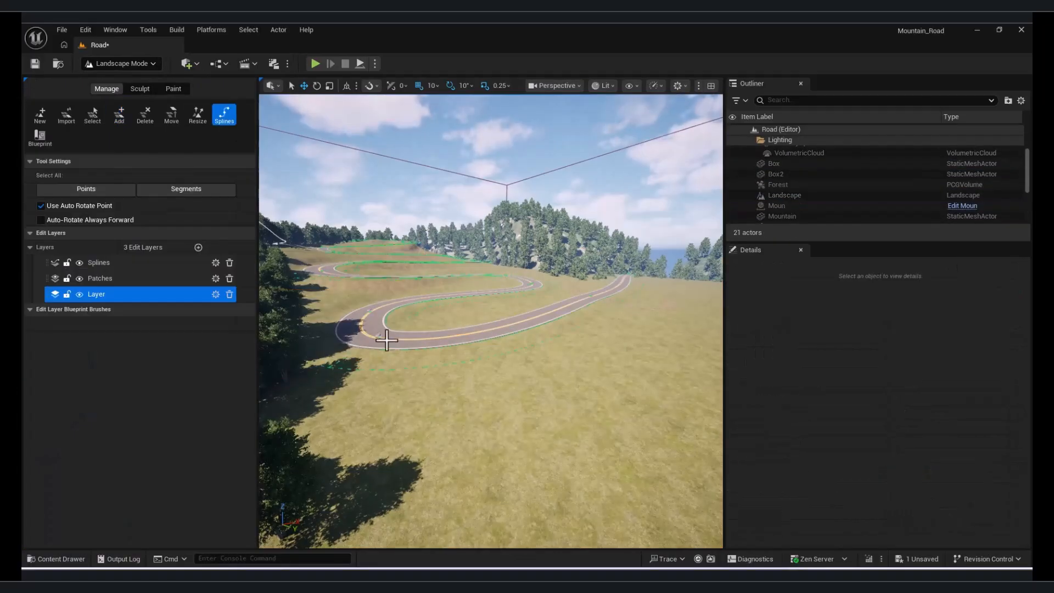
right_click_drag(491, 321, 491, 307)
key("w")
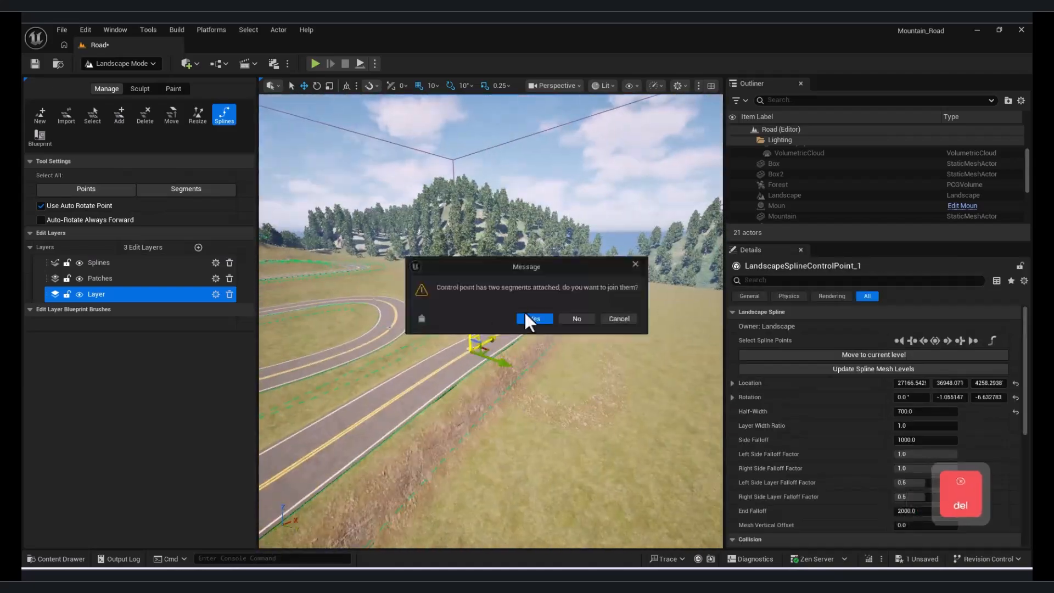
left_click(533, 318)
Duplicate one of the existing mountains and move the copy to the far side of the lake
scroll(799, 165, "down", 3)
left_click(777, 191)
key("a")
key("s")
right_click_drag(388, 301, 524, 313)
key("e")
key("q")
right_click_drag(536, 224, 516, 228)
key("s")
left_click(522, 226)
key("a")
key("w")
Rotate and reposition the copied mountain among the mountains across the lake
key("e")
key("w")
right_click_drag(388, 302, 423, 341)
left_click(389, 305)
key("s")
key("a")
left_click(431, 348)
key("w")
key("d")
key("e")
key("s")
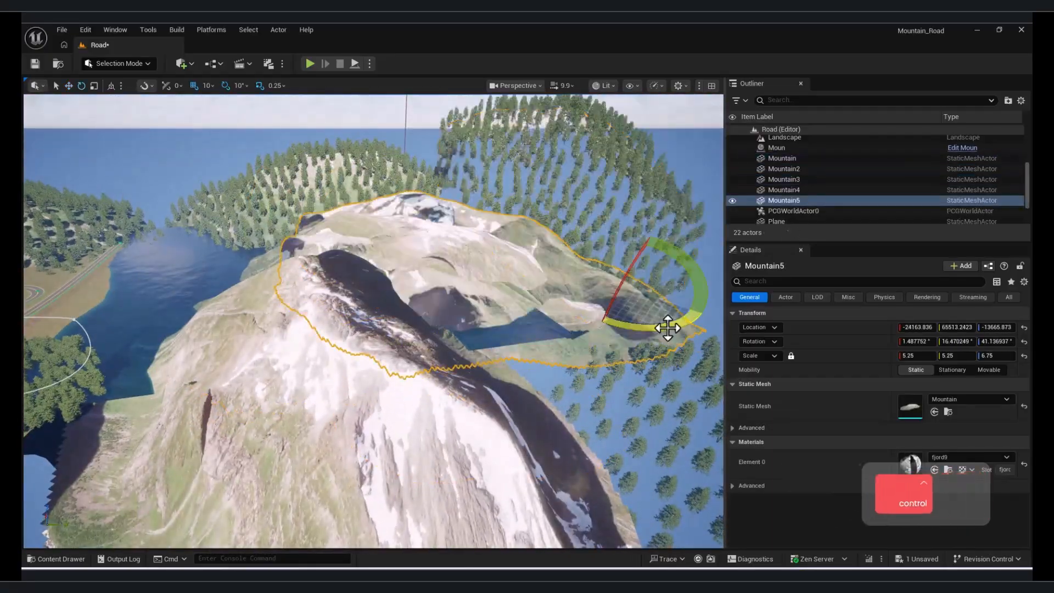
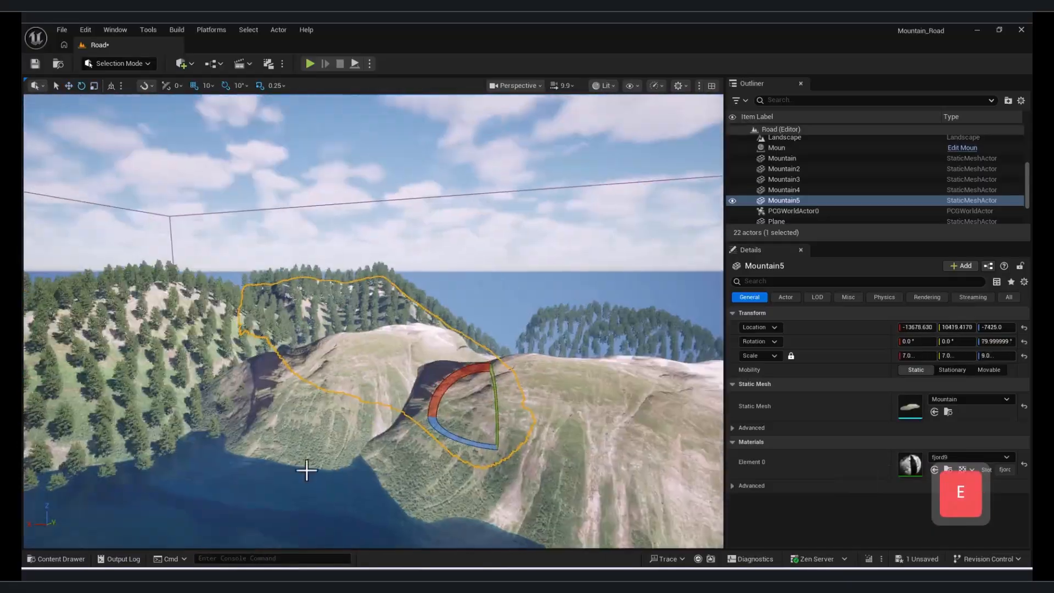
Tilt the copied mountain behind the bare lakeside mountains to -20° about X and lower it slightly
left_click(306, 471)
key("s")
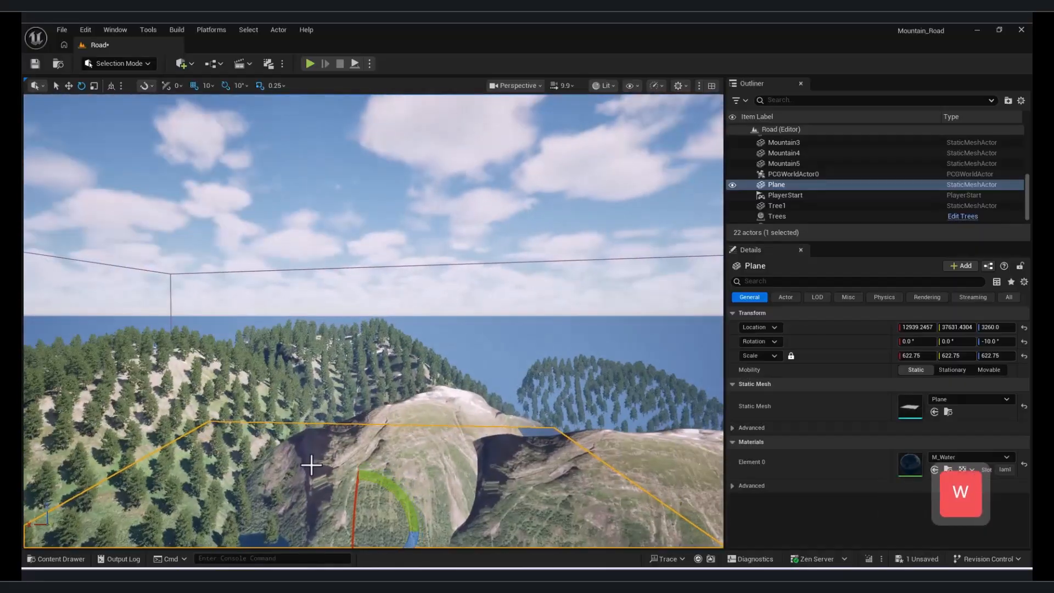
left_click(493, 455)
key("e")
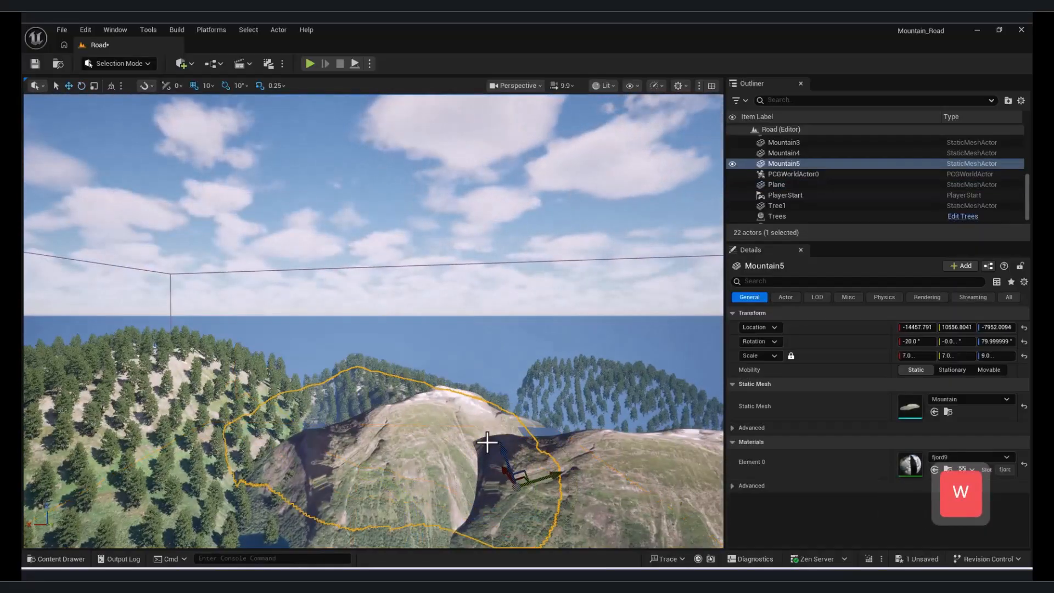
Copy and paste the tilted mountain, then place the new copy behind the bare mountains, turned to about 99° about Z
key("ctrl+c")
key("ctrl+v")
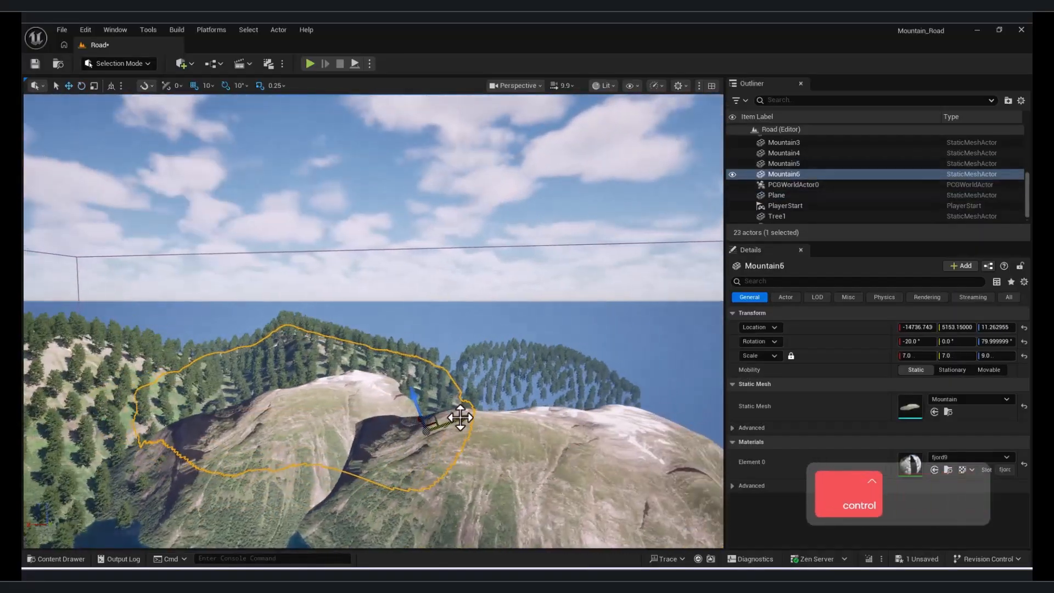
key("e")
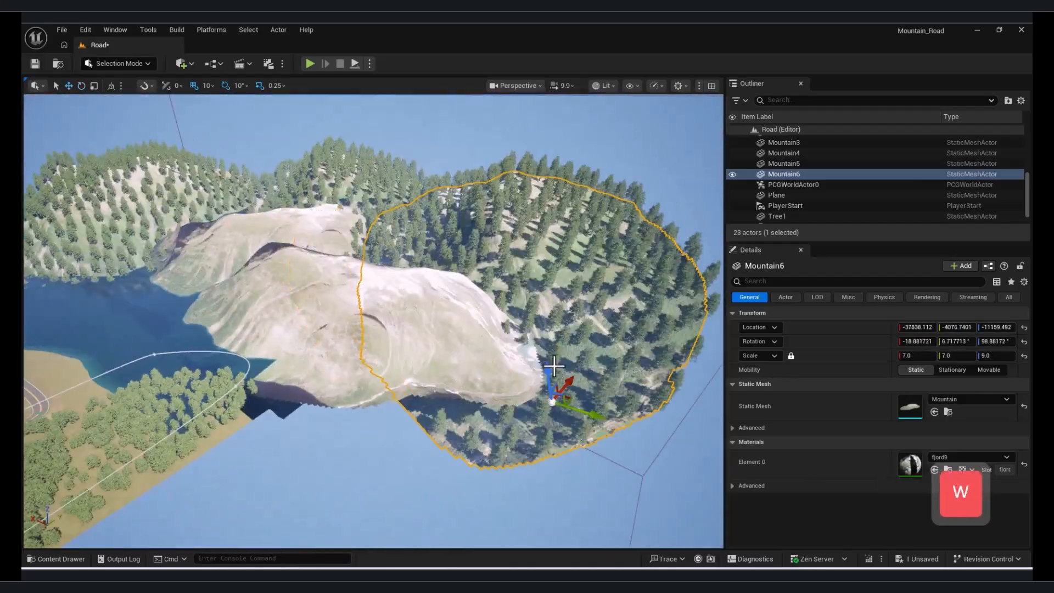
left_click(554, 366)
key("a")
right_click_drag(554, 365, 299, 310)
Adjust the landscape spline control point at the road's end by the water in Landscape mode
key("w")
key("s")
key("q")
key("w")
key("w")
key("e")
key("a")
key("s")
key("a")
left_click(395, 346)
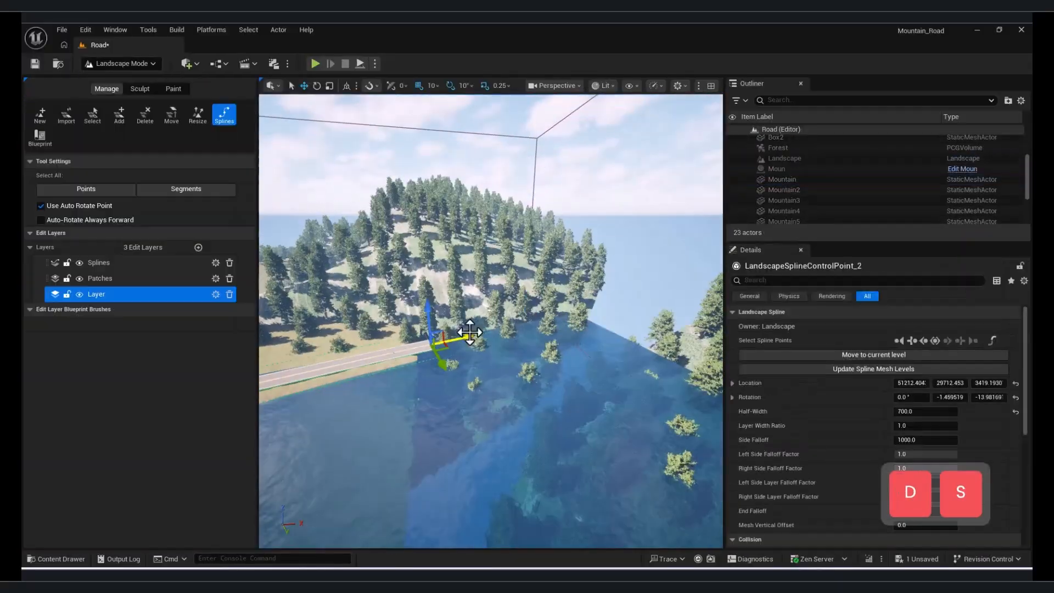
left_click_drag(566, 277, 566, 273)
key("d")
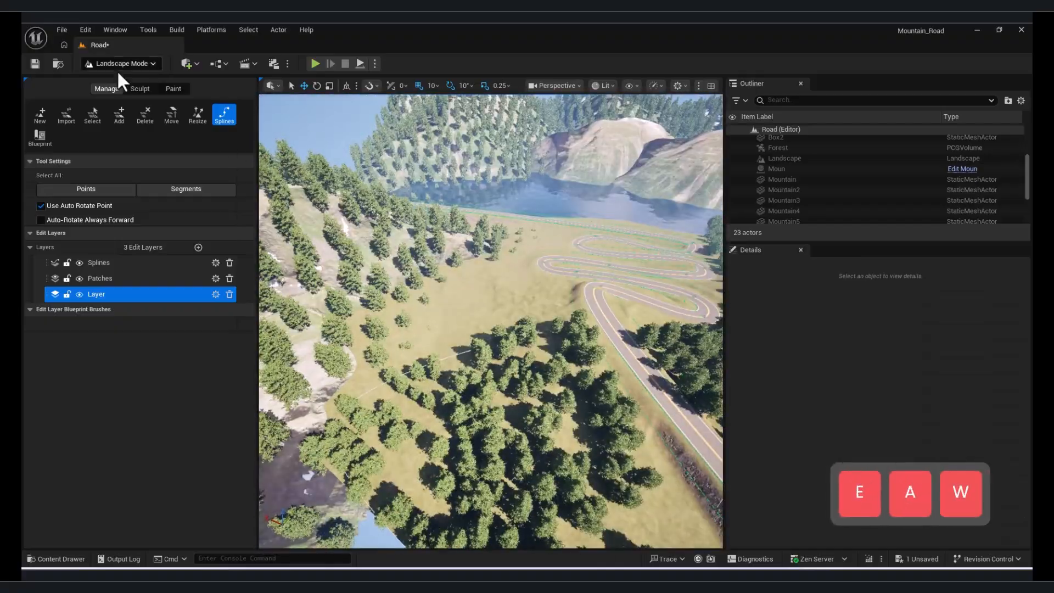
Return to Selection mode, select the Trees2 spline beside the road and move one of its points
left_click(122, 64)
left_click(113, 89)
left_click(479, 317)
right_click_drag(479, 317, 514, 338)
key("a")
key("w")
key("e")
key("a")
key("s")
left_click_drag(275, 418, 522, 425)
right_click_drag(395, 412, 395, 434)
key("w")
key("d")
Extend the Trees2 spline with two new points along the open slope beside the road
left_click_drag(392, 357, 520, 381, "alt")
right_click_drag(383, 340, 488, 258)
key("s")
key("d")
key("s")
left_click_drag(230, 327, 403, 326, "alt")
right_click_drag(403, 326, 434, 363)
key("d")
key("s")
Continue the Trees2 spline with additional points toward the upper hairpin bend at the forest edge
left_click_drag(420, 363, 503, 307, "alt")
right_click_drag(502, 308, 396, 314)
key("w")
key("e")
left_click_drag(411, 295, 273, 244, "alt")
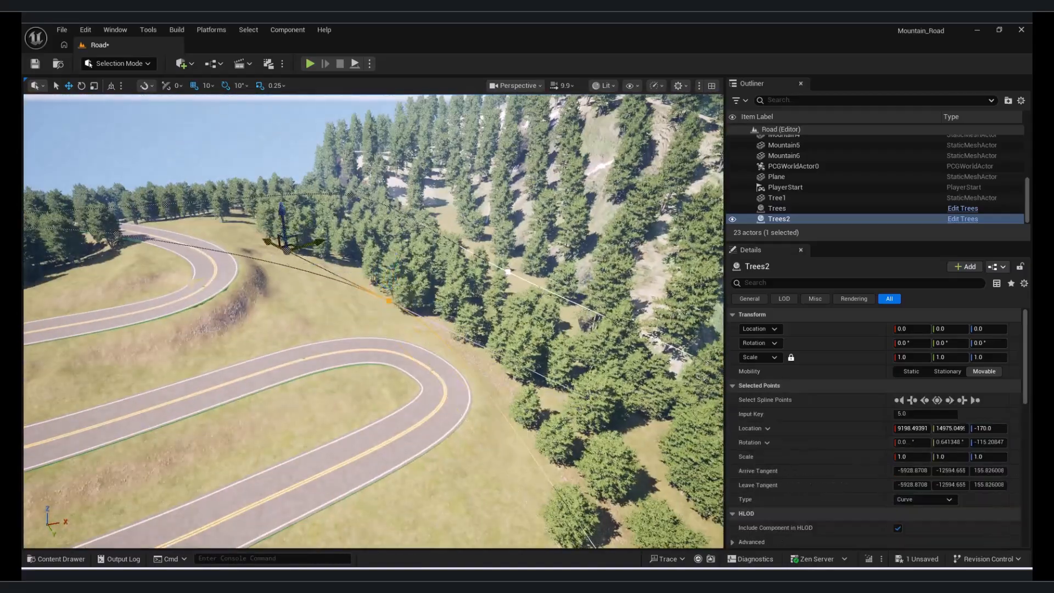
right_click_drag(401, 298, 409, 329)
Add two more Trees2 spline points to carry the forest boundary back along the road
left_click_drag(409, 330, 294, 247, "alt")
right_click_drag(293, 247, 400, 388)
key("a")
key("s")
left_click_drag(531, 254, 400, 348, "alt")
mouse_move(399, 347)
right_mouse_down()
mouse_move(409, 338)
mouse_move(396, 357)
right_mouse_up()
key("s")
Open the Forest PCG graph and set the mountain Mesh Sampler's Sampling Radius to 80
left_click(69, 559)
right_click_drag(404, 231, 340, 209)
key("a")
key("w")
key("e")
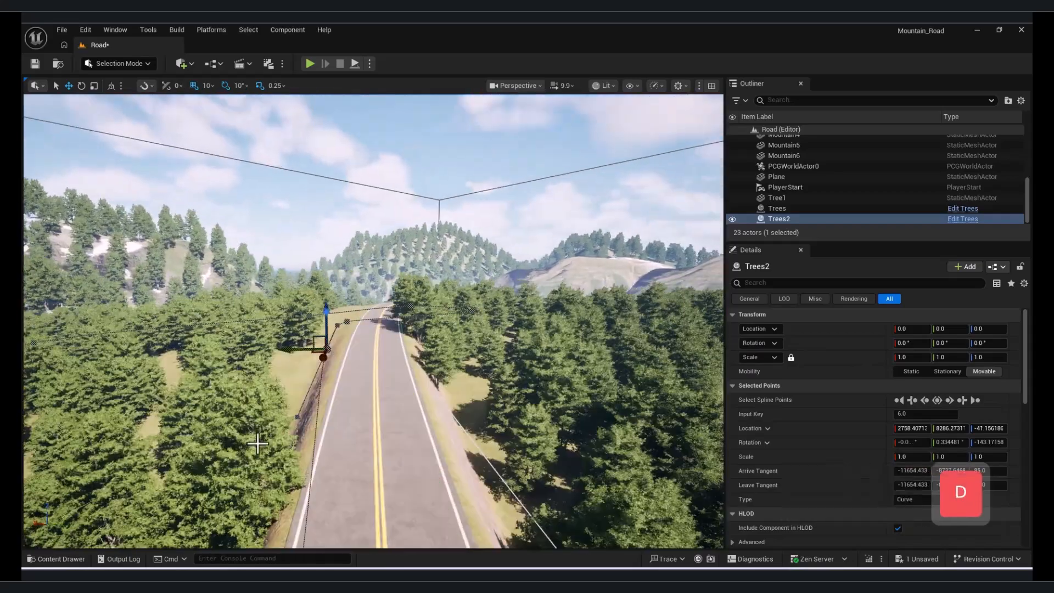
left_click(763, 530)
left_click(687, 198)
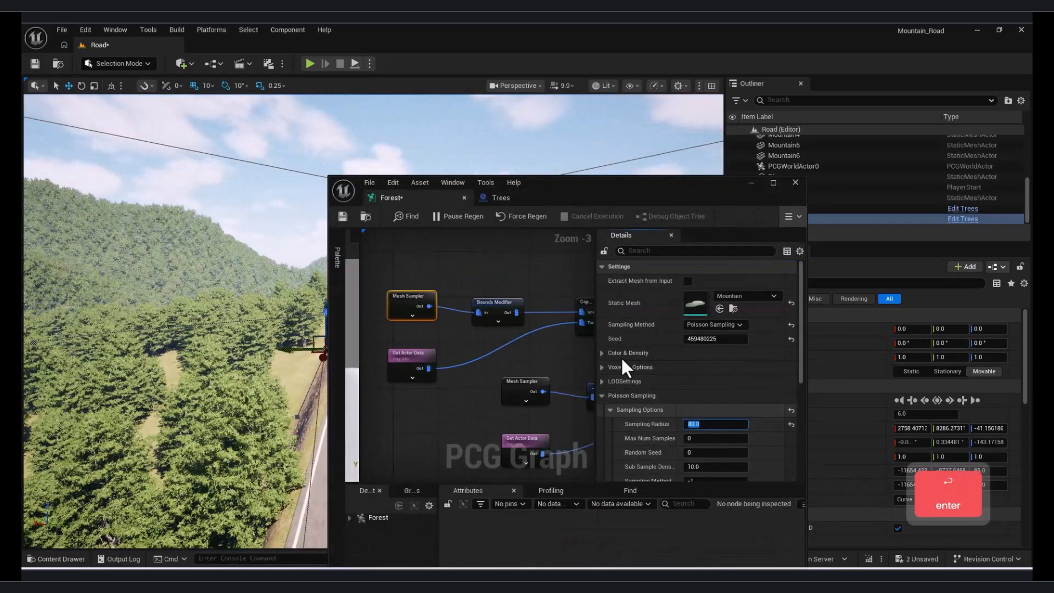
Set the mountain Mesh Sampler's Sampling Radius to 120 in the Forest graph
key("w")
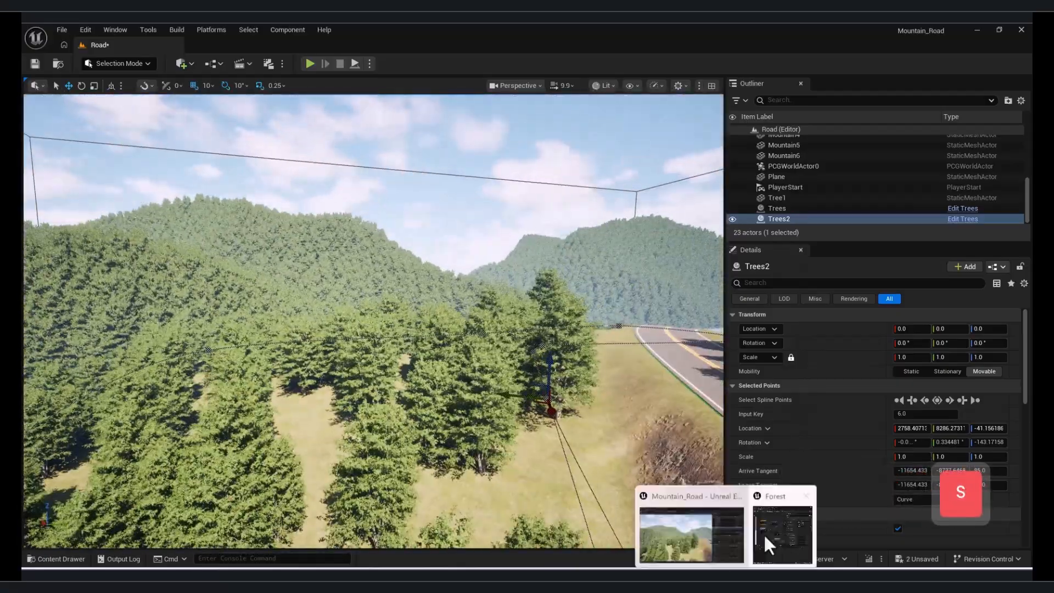
left_click(769, 540)
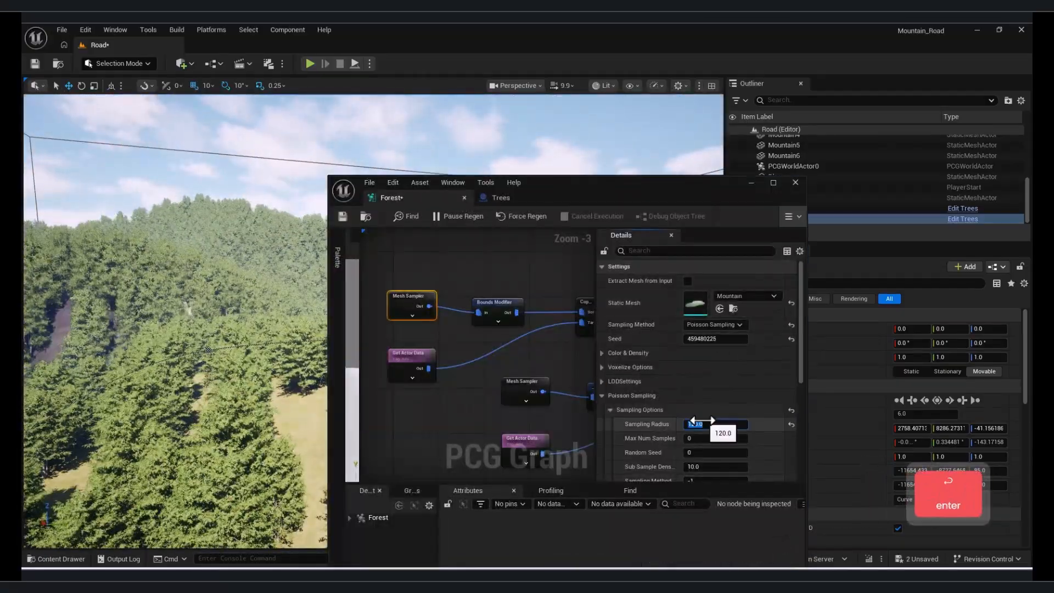
key("w")
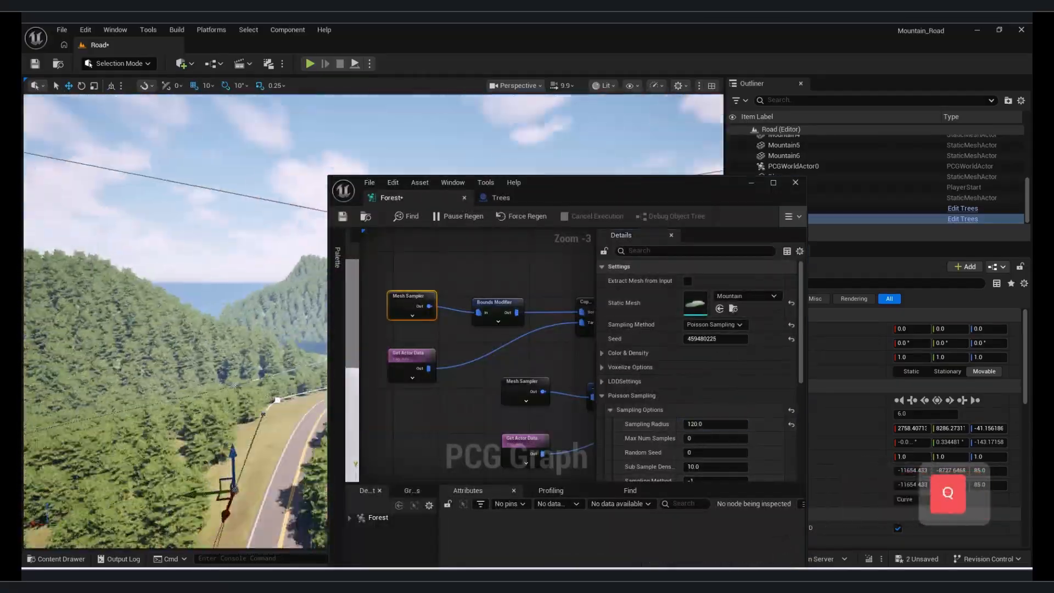
Reshape the Trees2 spline around the hairpin bends by pulling out new points near the road
key("a")
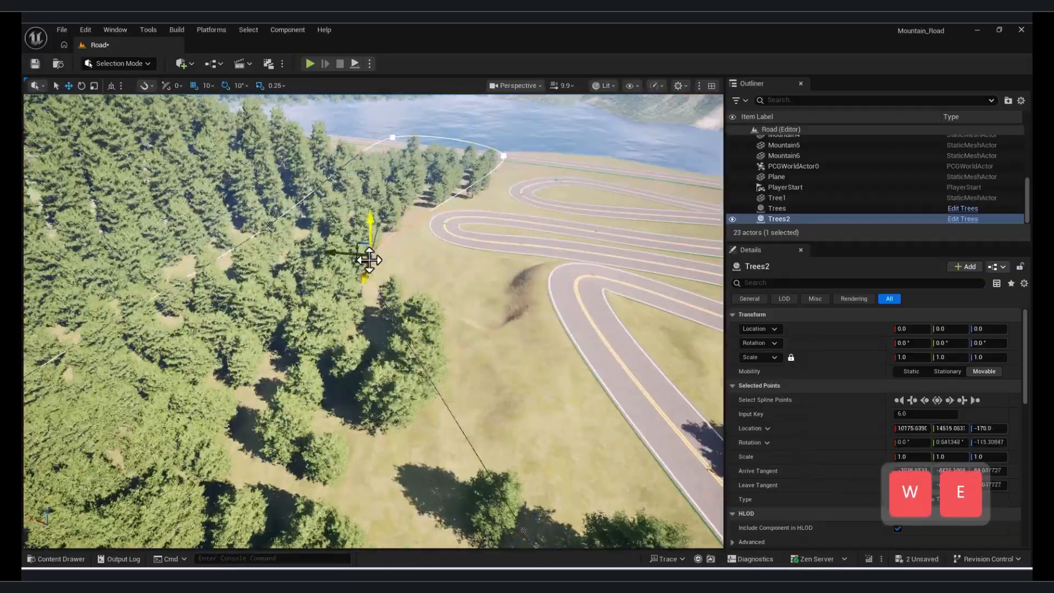
left_click_drag(369, 261, 513, 359, "alt")
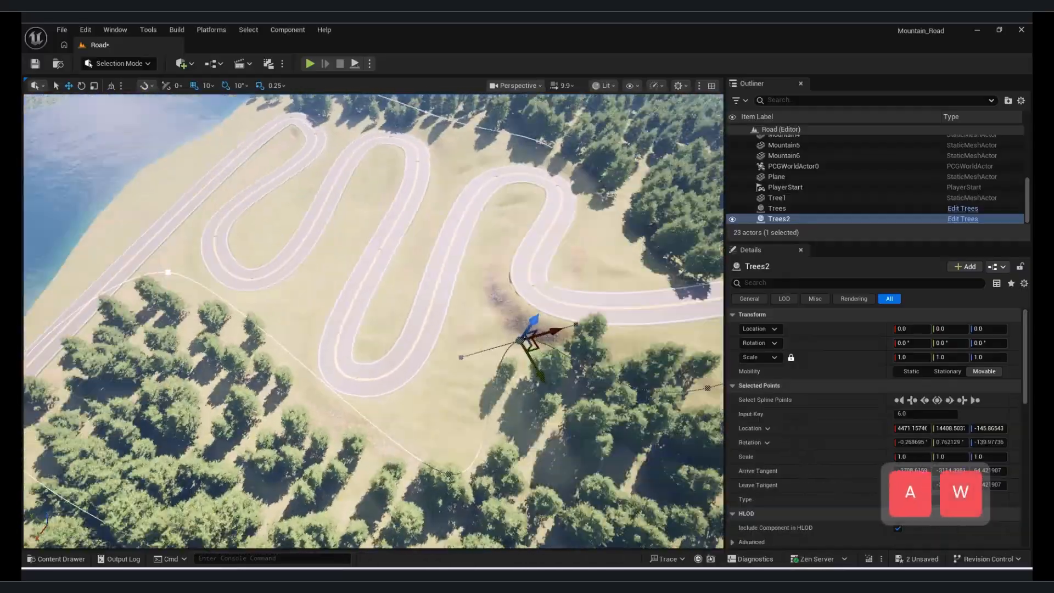
right_click_drag(513, 358, 535, 362)
left_click(310, 424)
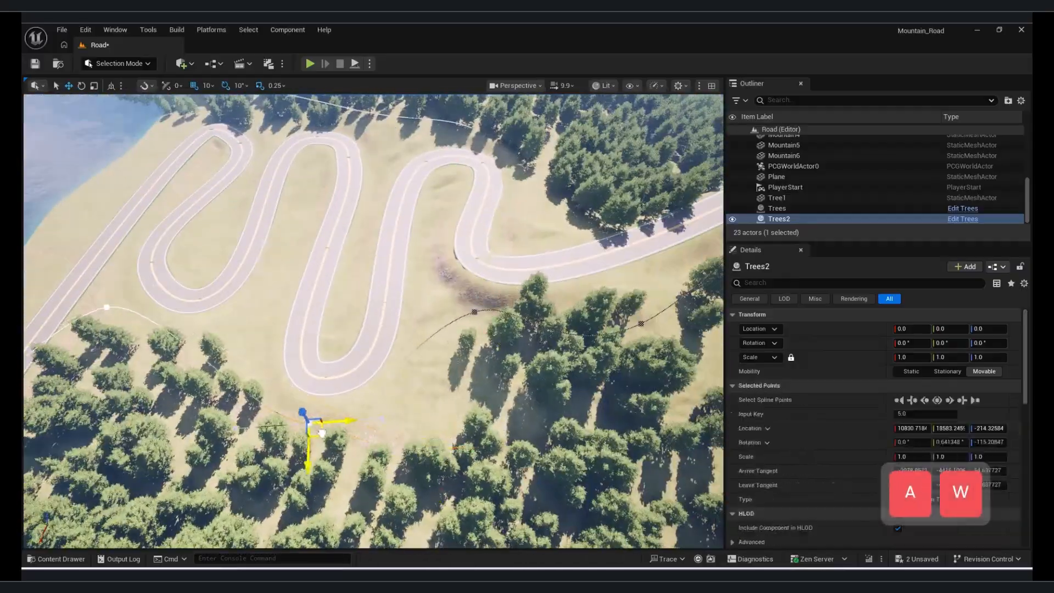
left_click_drag(329, 424, 144, 322, "alt")
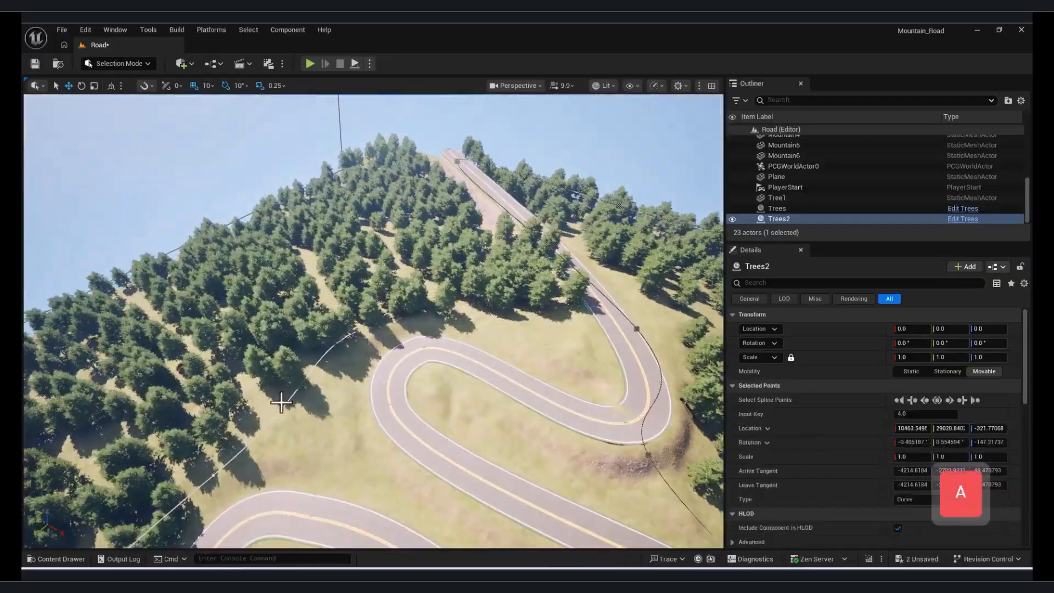
Select the Trees spline and pull new points out between the hairpin bend and the straight road to extend the forest boundary
left_click(289, 405)
key("w")
mouse_move(397, 426)
right_mouse_down()
mouse_move(434, 426)
mouse_move(396, 434)
mouse_move(396, 407)
mouse_move(396, 426)
right_mouse_up()
key("s")
key("d")
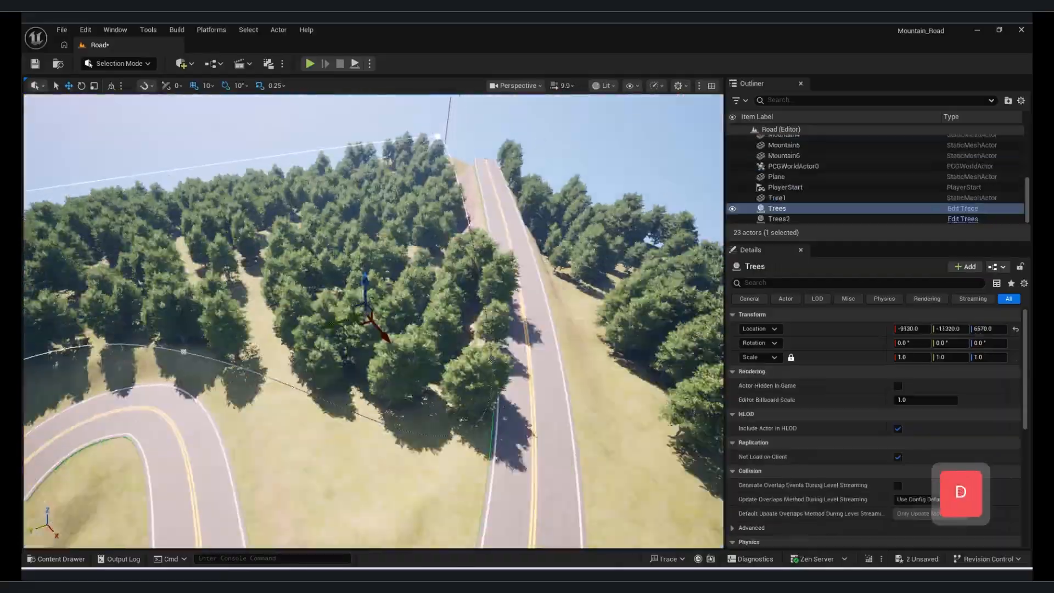
key("q")
key("s")
left_click_drag(200, 327, 247, 360, "alt")
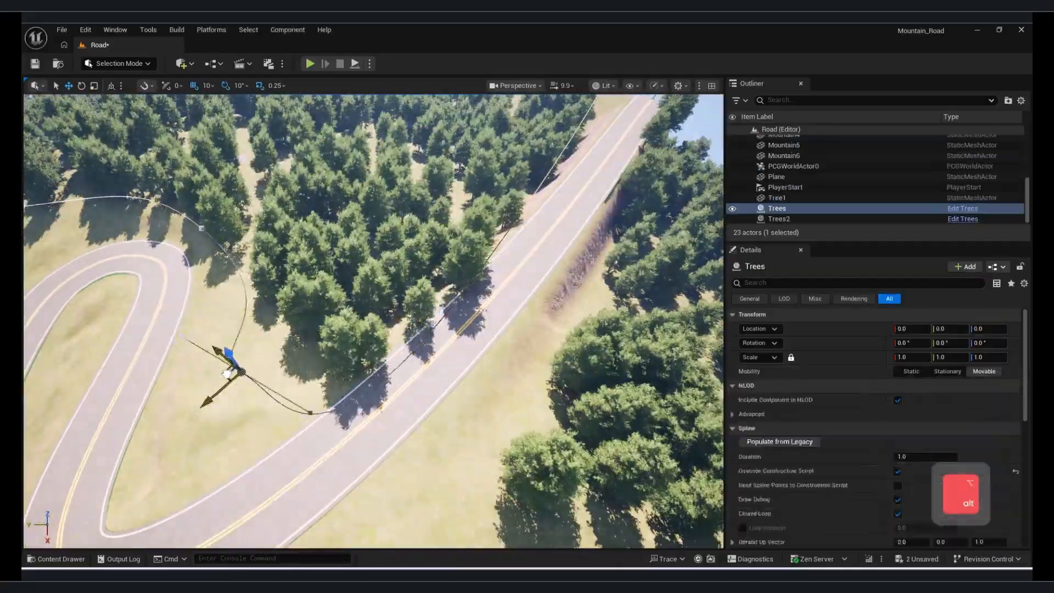
key("a")
key("w")
left_click_drag(431, 365, 423, 463)
Move further Trees spline points along the road edge so the tree boundary fills the open grass beside the road
key("w")
right_click_drag(373, 321, 287, 385)
key("a")
key("a")
key("a")
left_click_drag(284, 431, 252, 353)
right_click_drag(287, 428, 330, 351)
key("w")
key("d")
left_click_drag(201, 316, 366, 217)
left_click(181, 407)
left_click_drag(194, 404, 281, 334)
right_click_drag(281, 334, 351, 247)
key("q")
key("a")
key("q")
mouse_move(481, 215)
right_mouse_down()
mouse_move(436, 201)
mouse_move(439, 192)
mouse_move(480, 215)
right_mouse_up()
key("a")
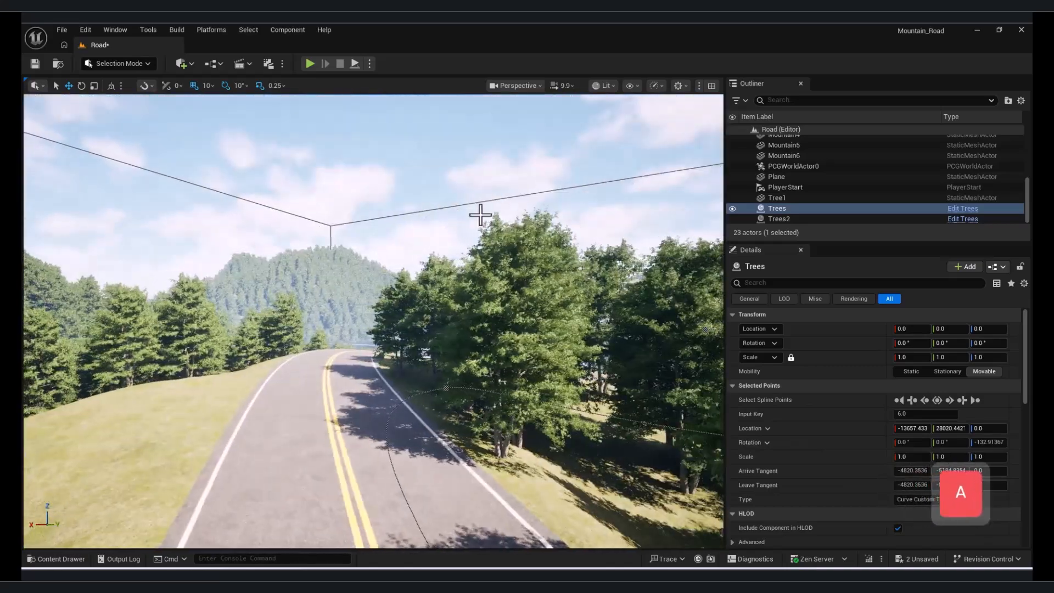
left_click(516, 85)
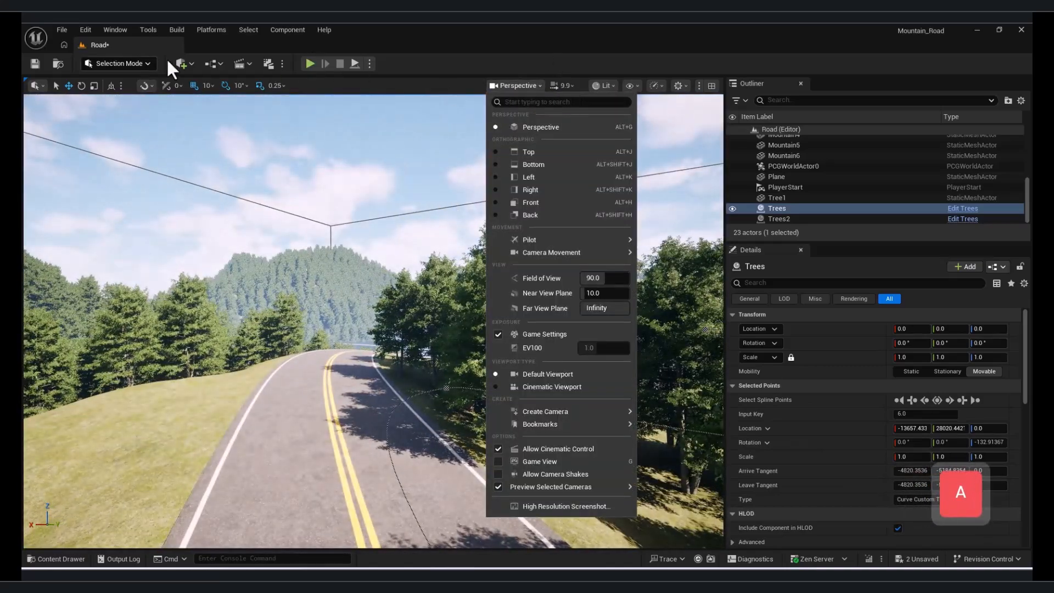
left_click(182, 64)
mouse_move(243, 141)
key("Escape")
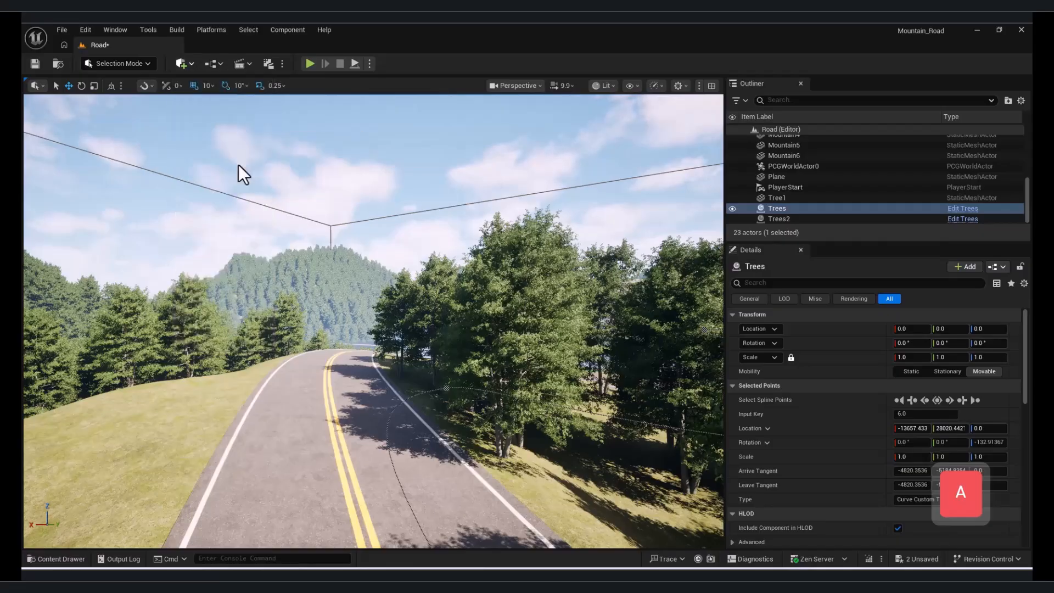
left_click(183, 64)
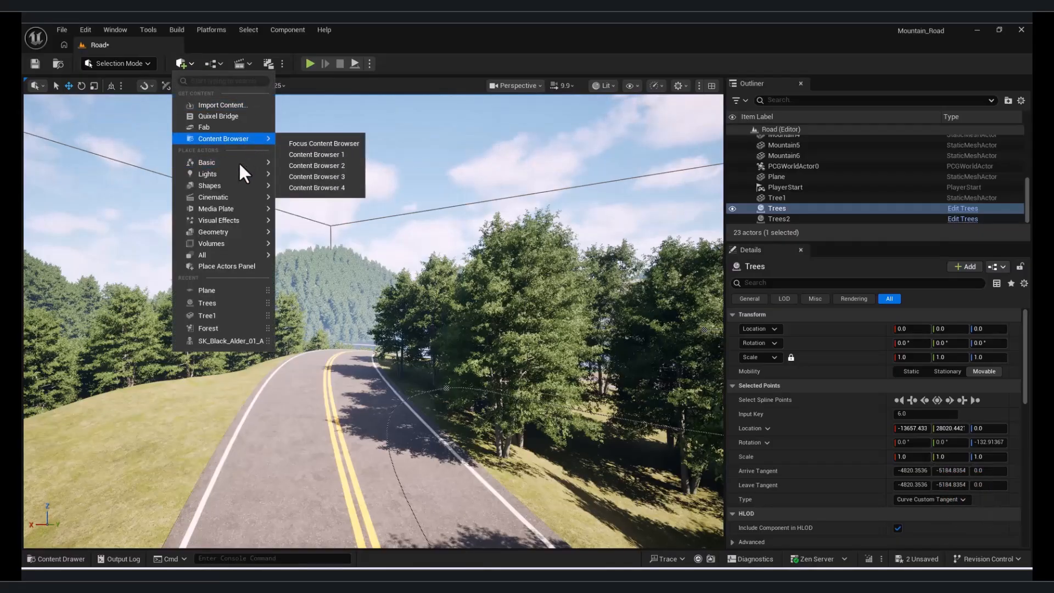
mouse_move(247, 201)
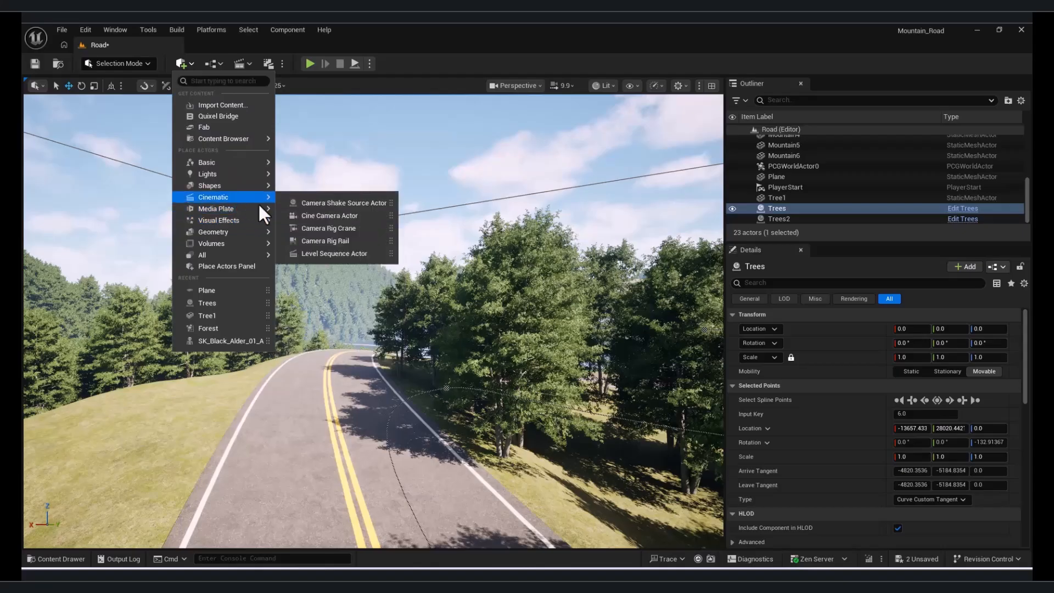
left_click(351, 227)
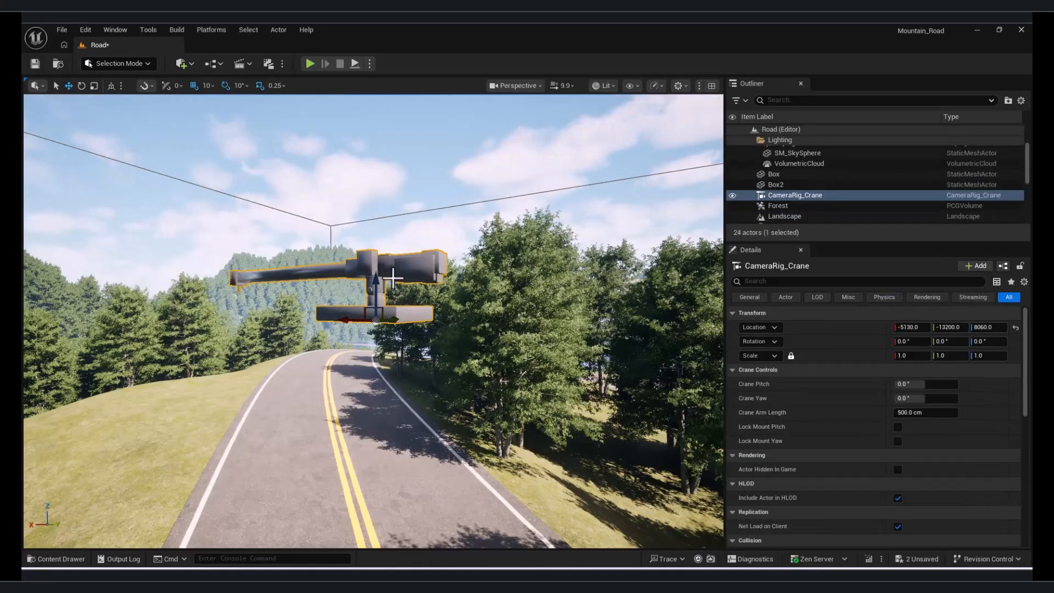
key("Delete")
Add a Cine Camera Actor, pilot it and place it low over the road facing the forested mountain
left_click(186, 62)
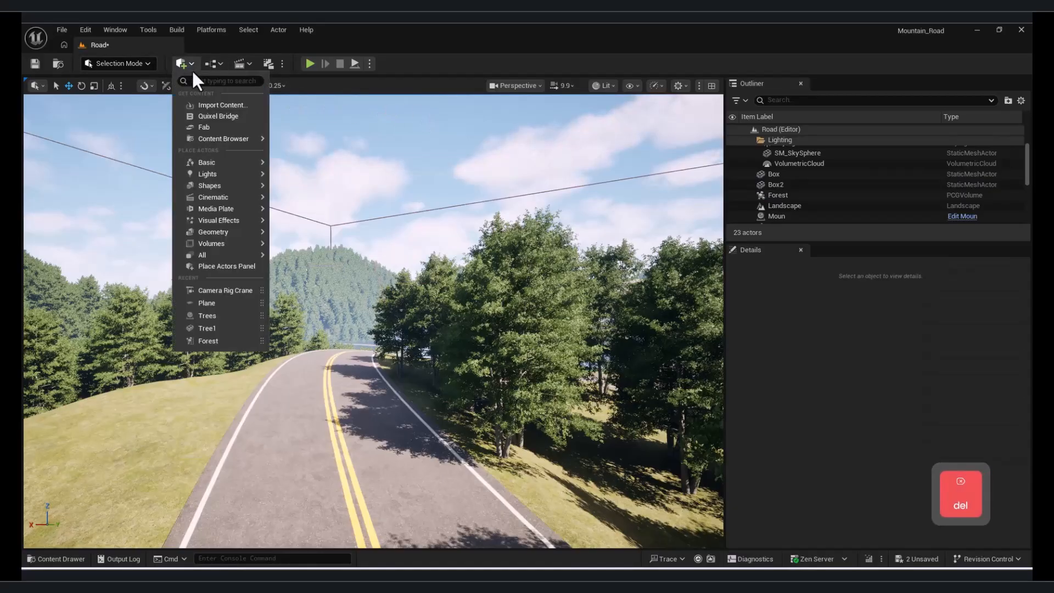
type("cine")
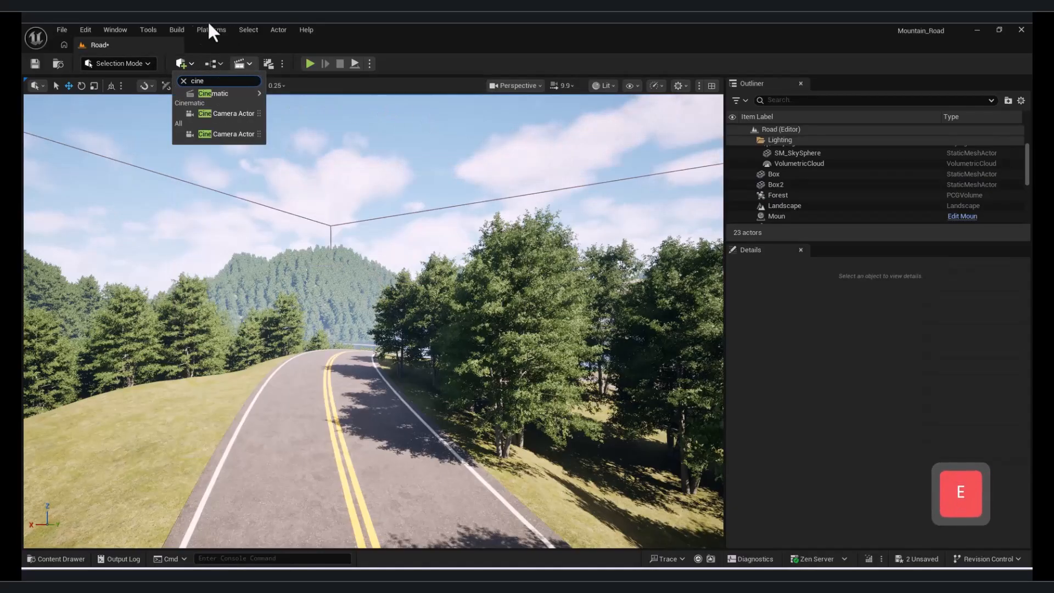
left_click(241, 132)
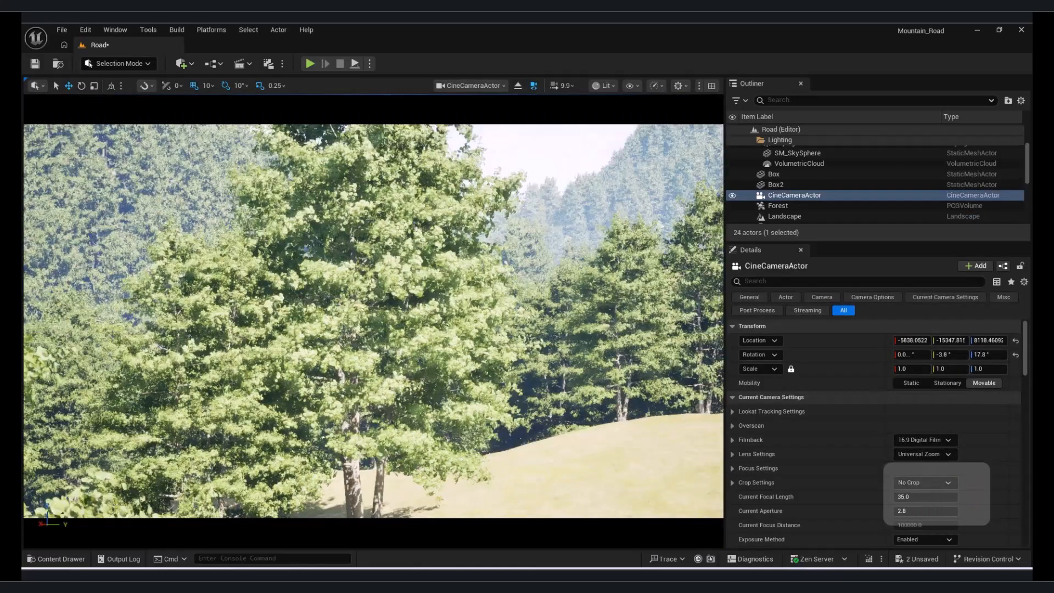
key("w")
key("d")
key("w")
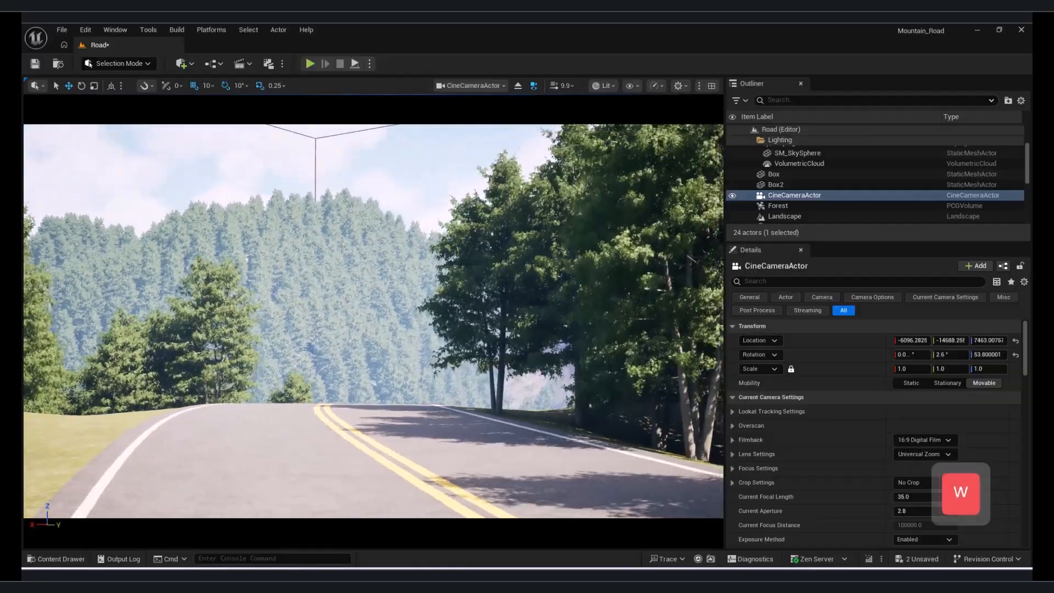
key("s")
key("d")
key("w")
key("q")
key("e")
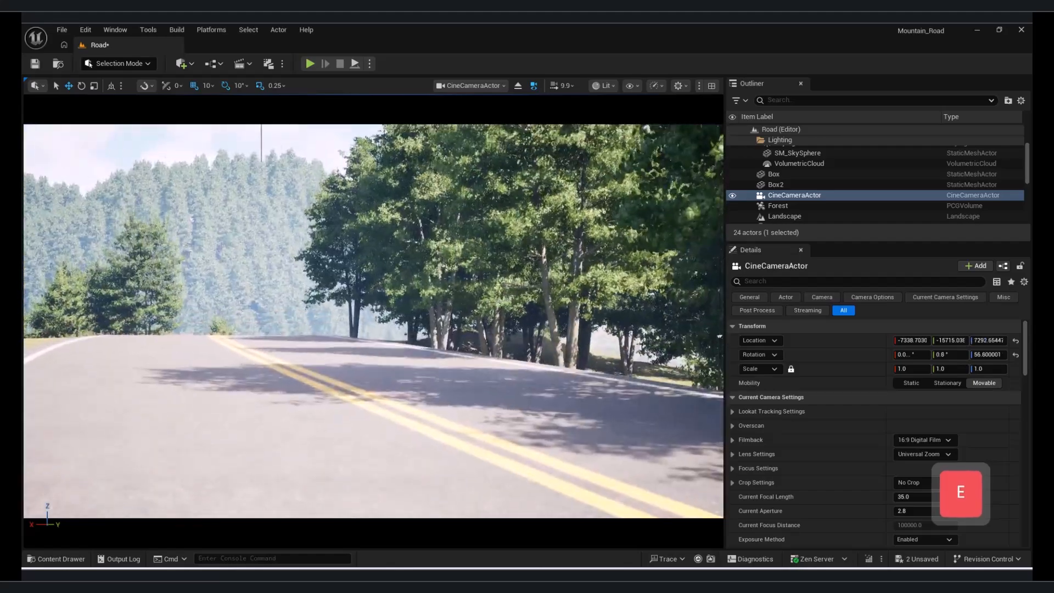
Fly the piloted cine camera forward along the road to frame the bend, the lake and the bare mountain
key("a")
key("w")
key("a")
key("d")
key("a")
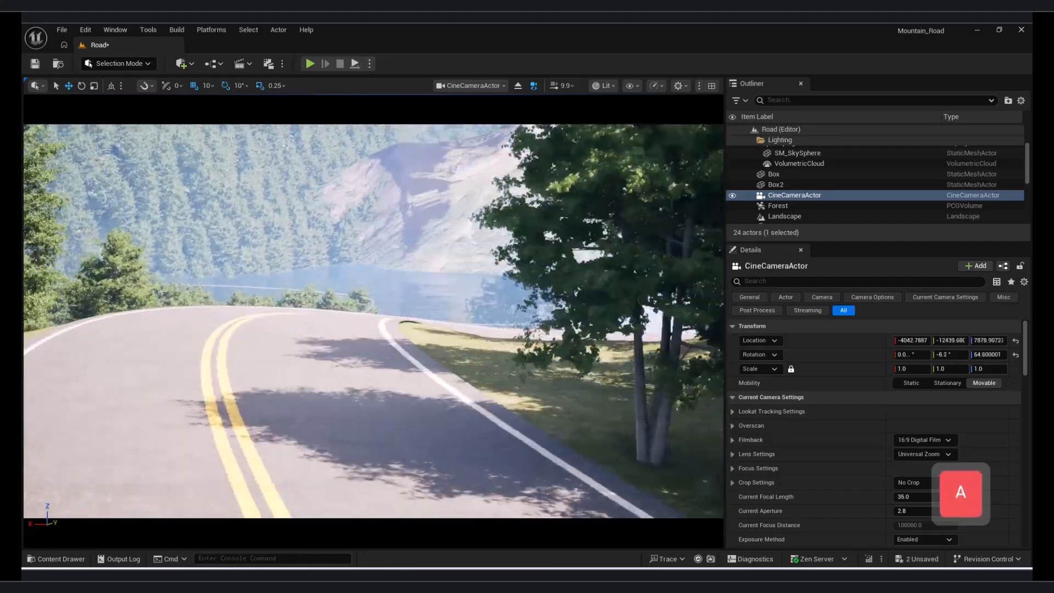
key("d")
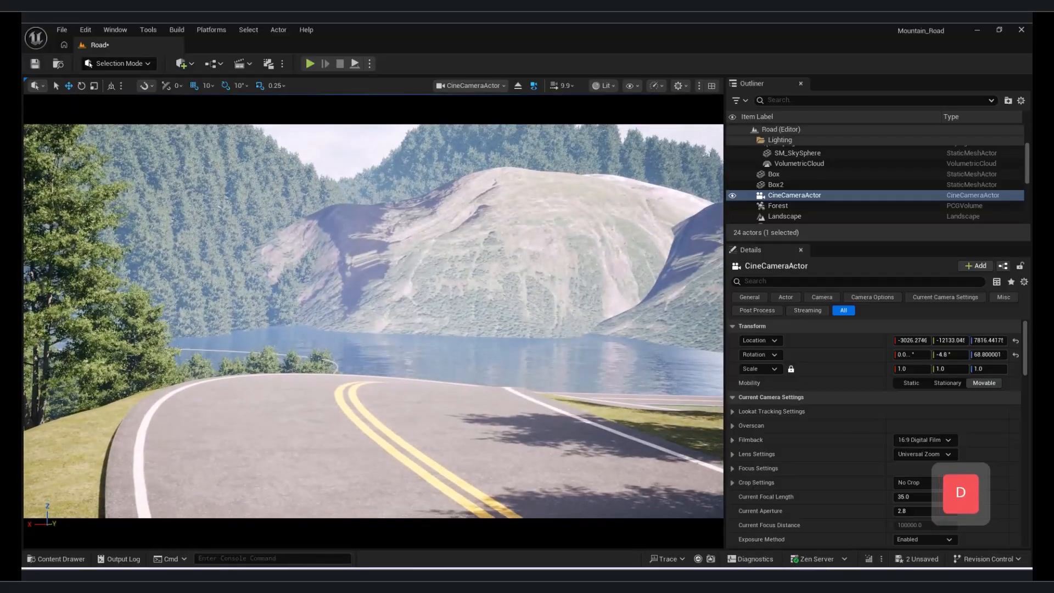
Reduce the viewport camera speed to 0.484 and ease the cine camera back along the road behind the roadside trees
left_click(563, 86)
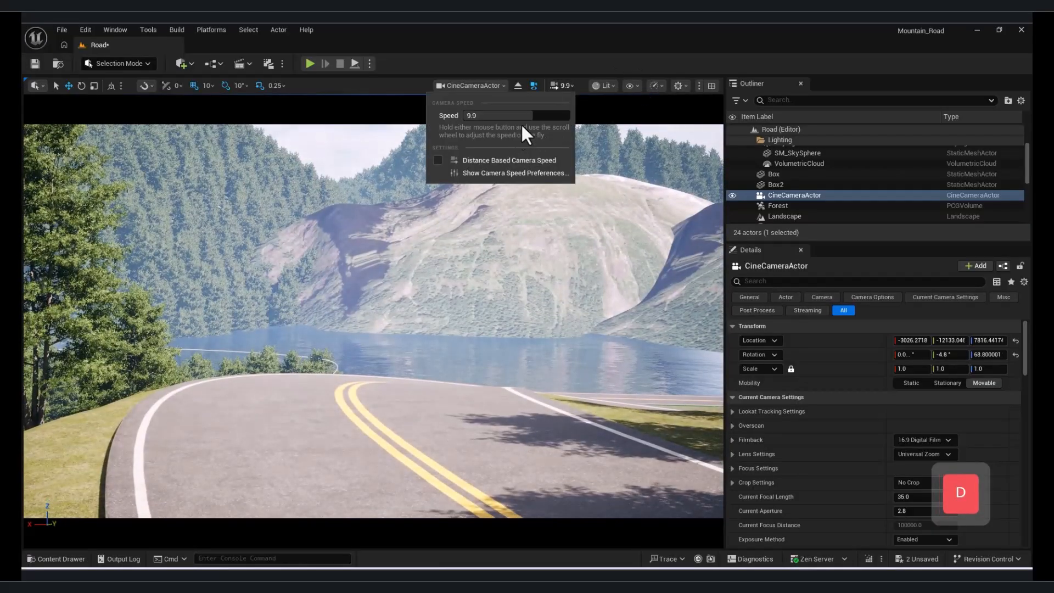
right_click_drag(374, 321, 379, 321)
scroll(379, 321, "up", 4)
key("d")
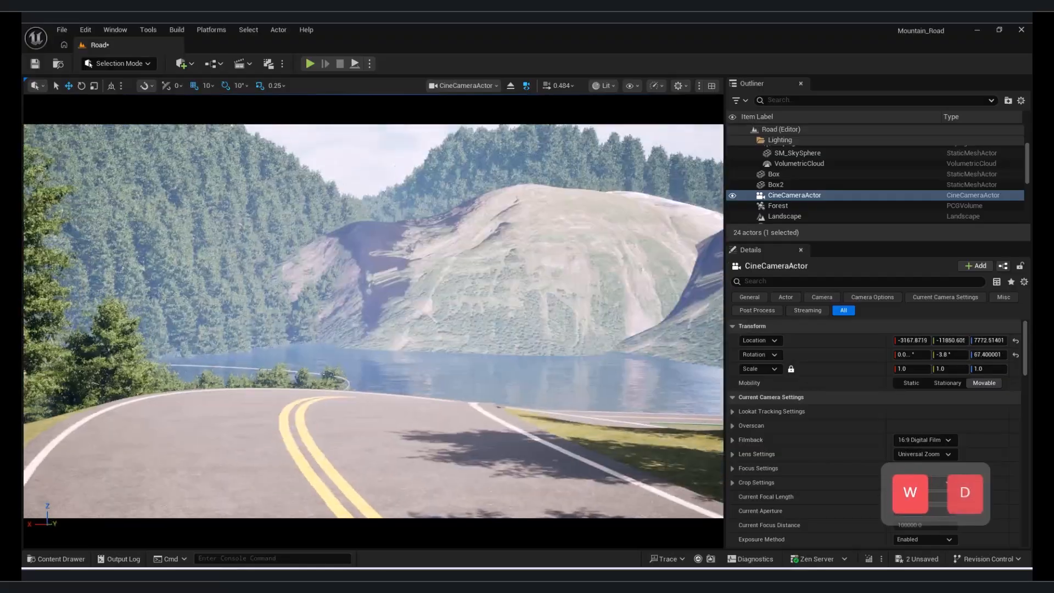
key("s")
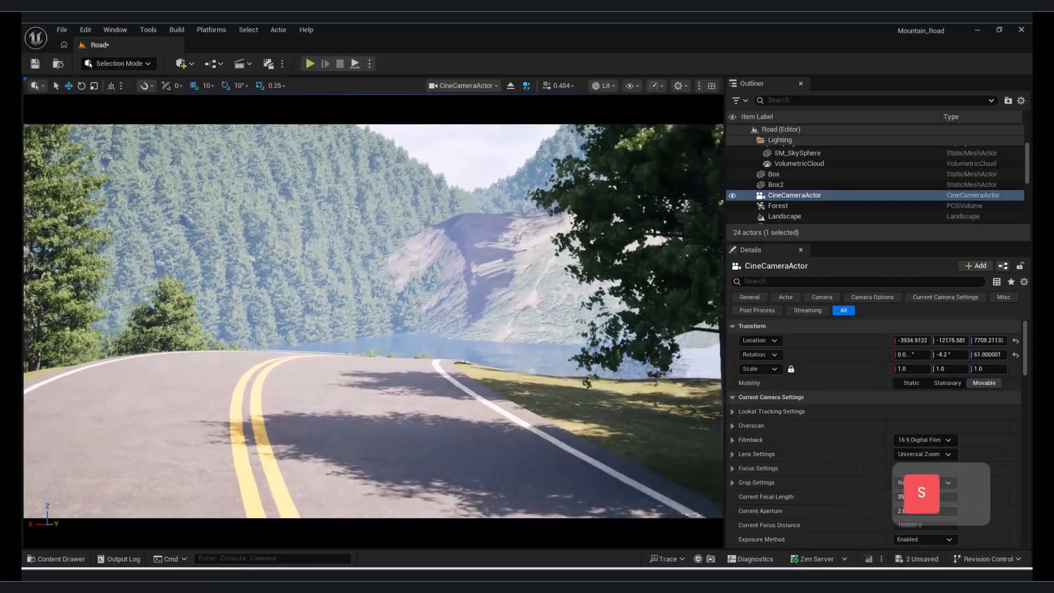
key("q")
key("d")
key("a")
key("s")
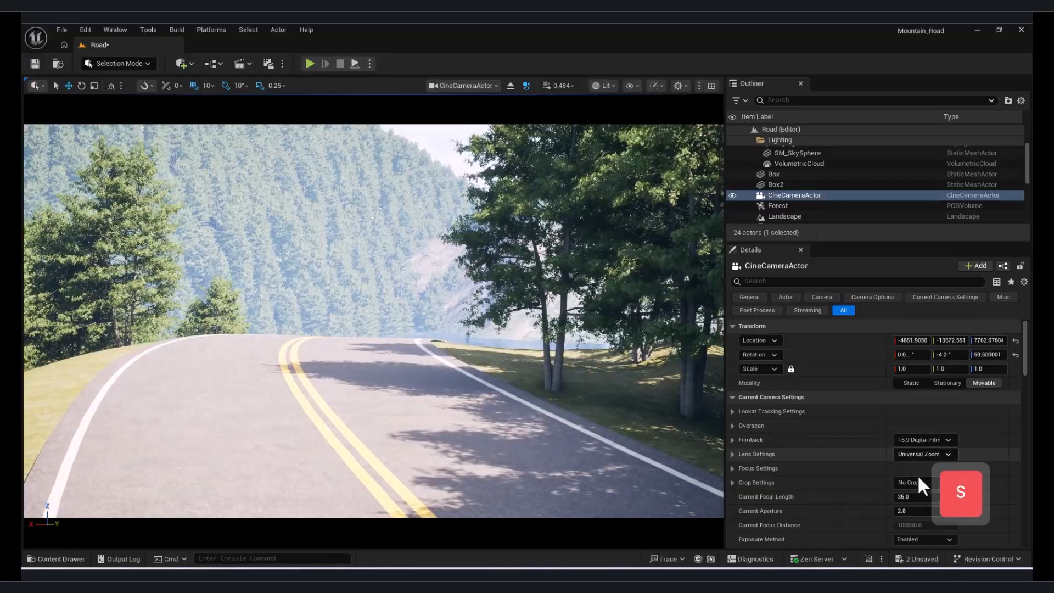
Set the cine camera's Filmback to 16:9 DSLR and re-aim it along the road towards the forested mountain
left_click(917, 440)
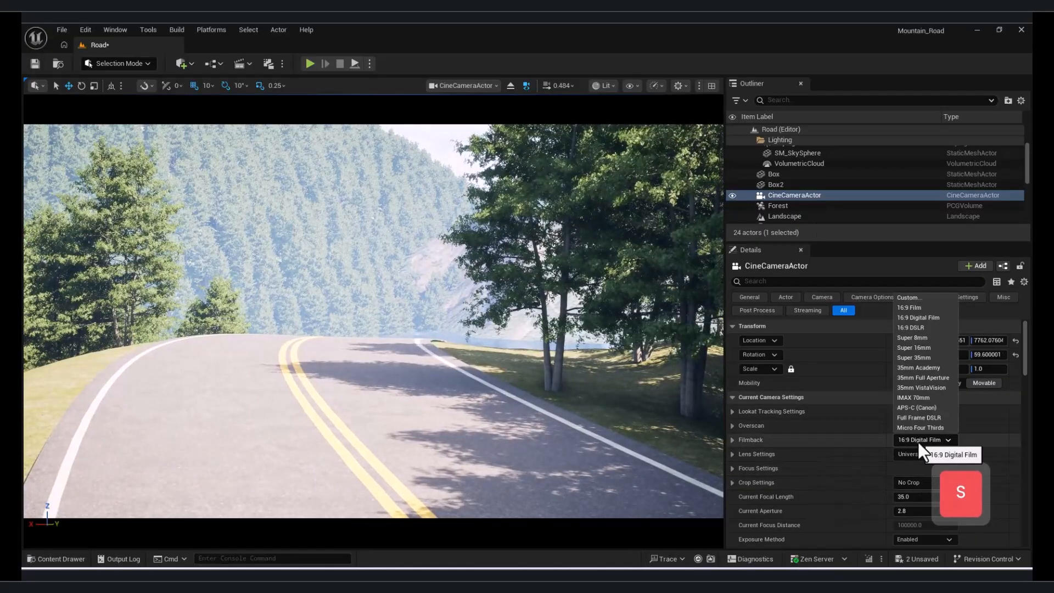
left_click(917, 327)
key("d")
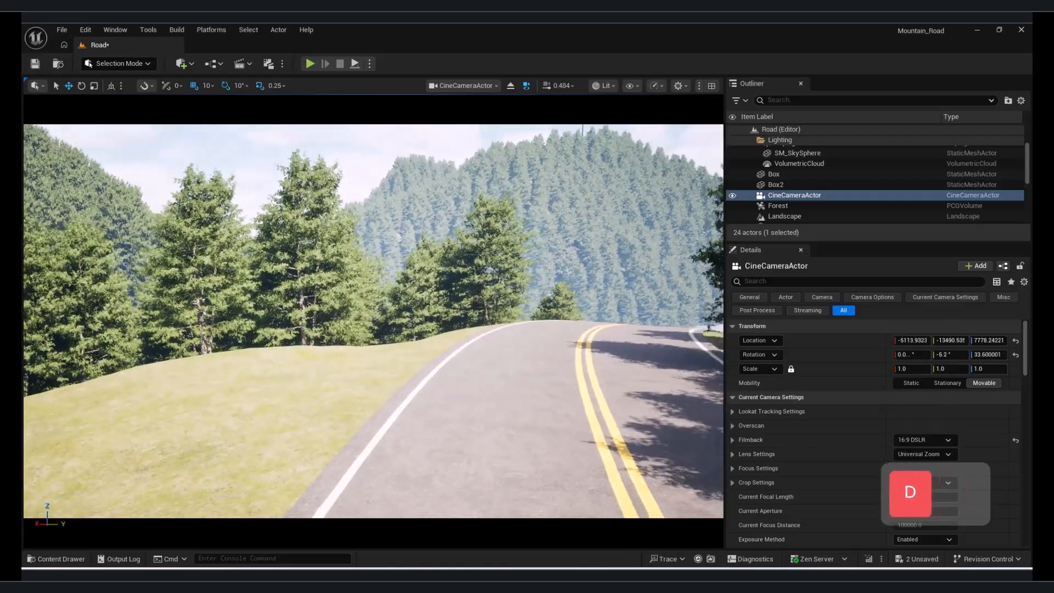
key("w")
key("s")
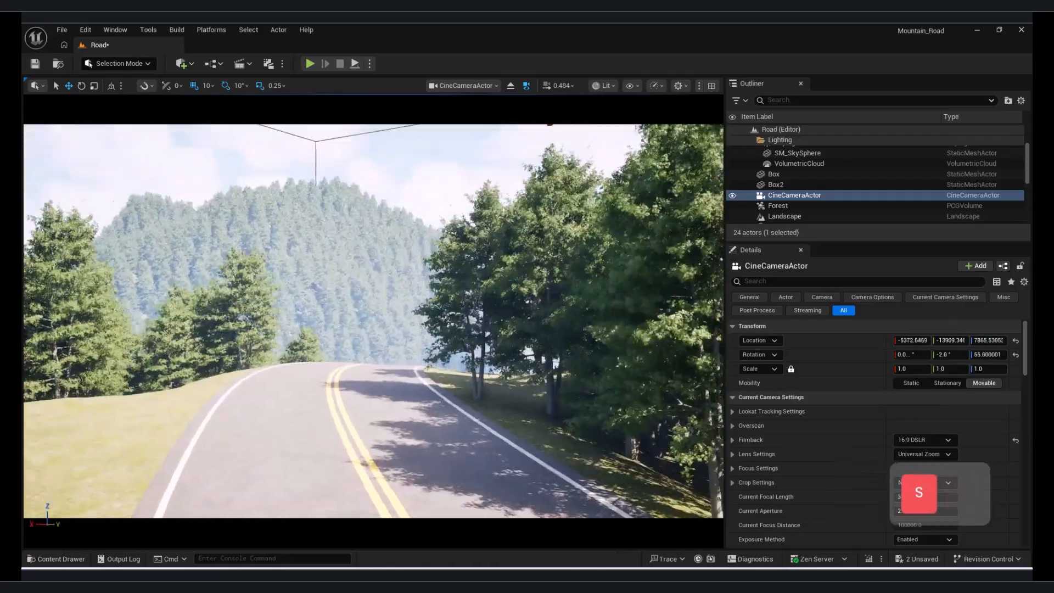
Lower the cine camera closer to the asphalt and back it off along the road's double yellow line
key("q")
key("s")
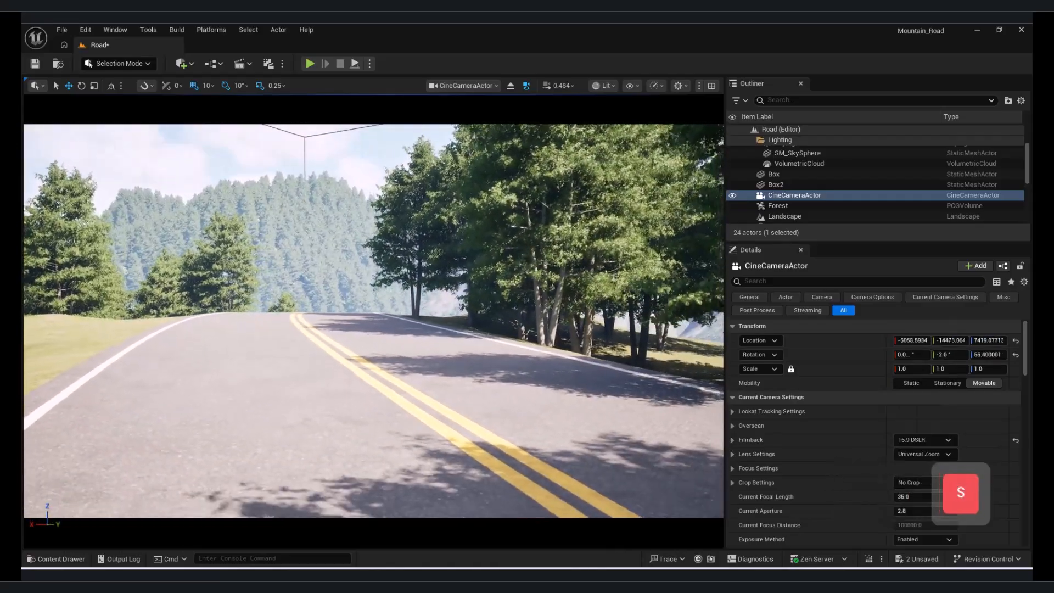
key("q")
key("s")
key("e")
key("w")
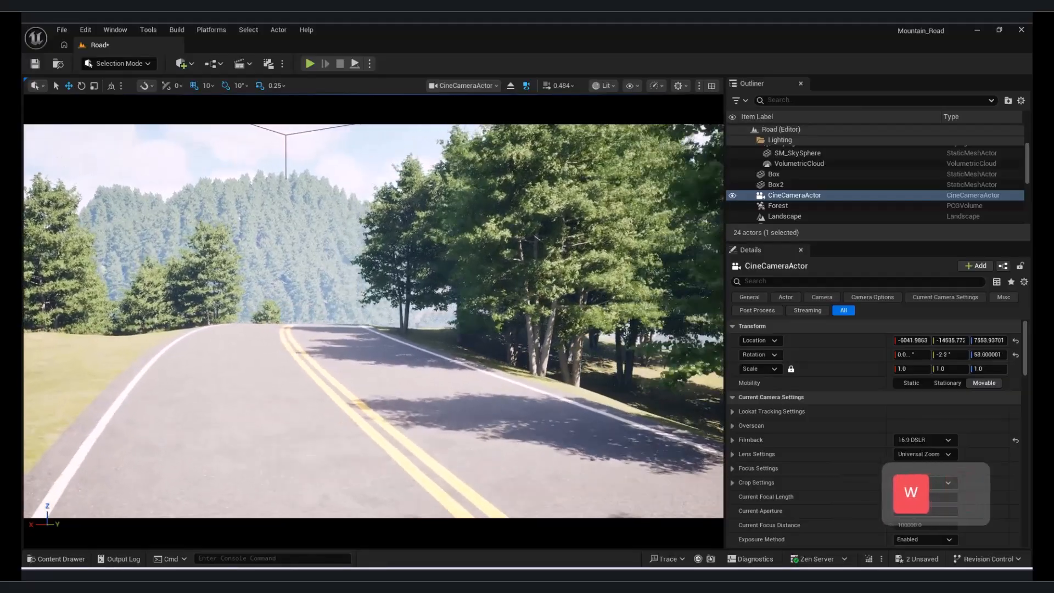
Advance the cine camera to the road bend, keeping it low and turning it towards the lake
key("a")
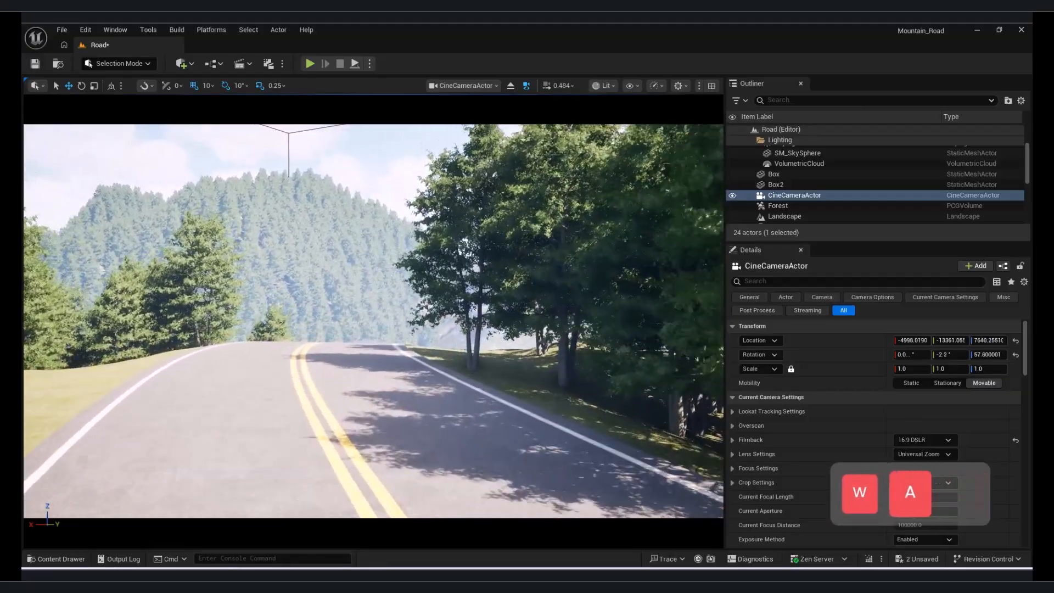
key("e")
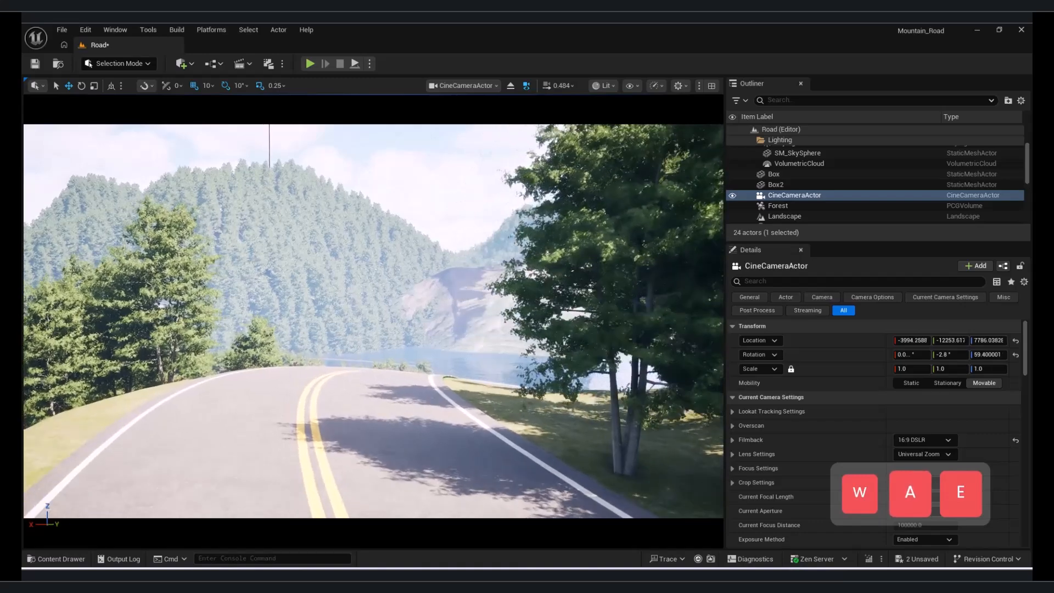
key("q")
key("a")
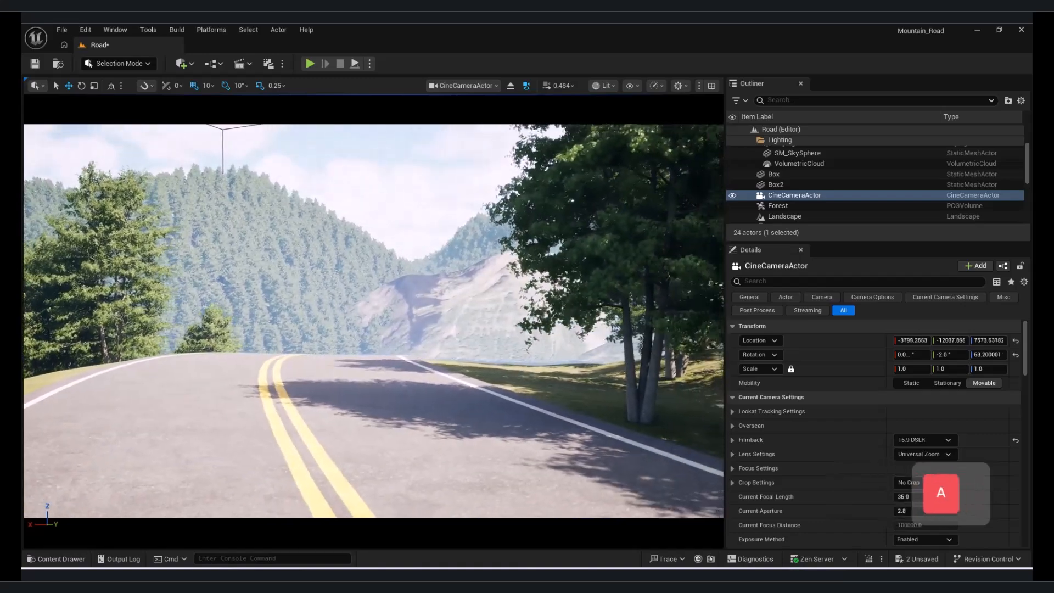
key("e")
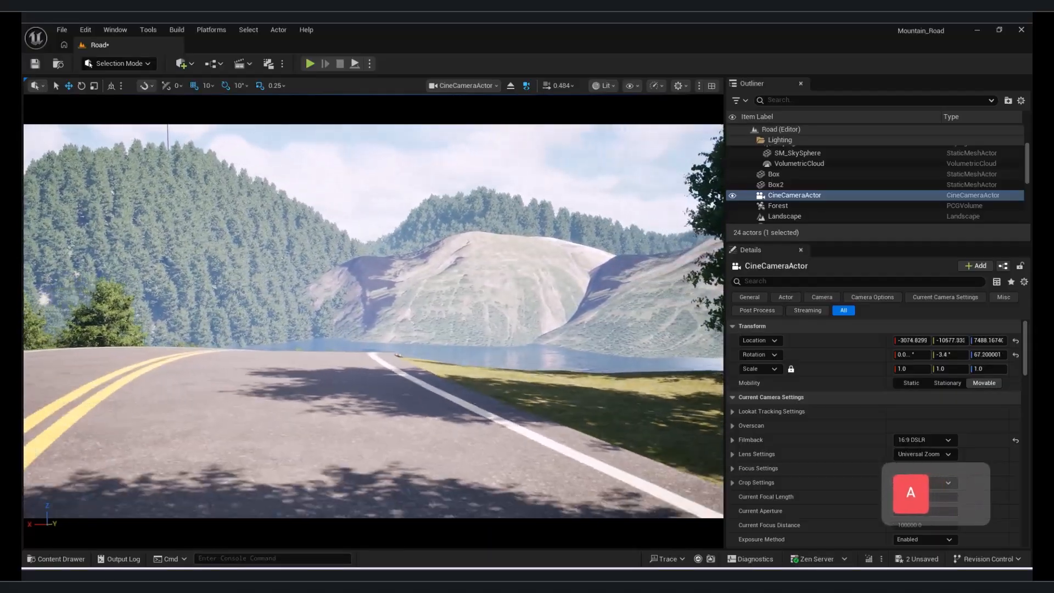
Try cine camera angles at the outer edge of the bend, aiming across the lake at the two bare mountains
key("a")
key("e")
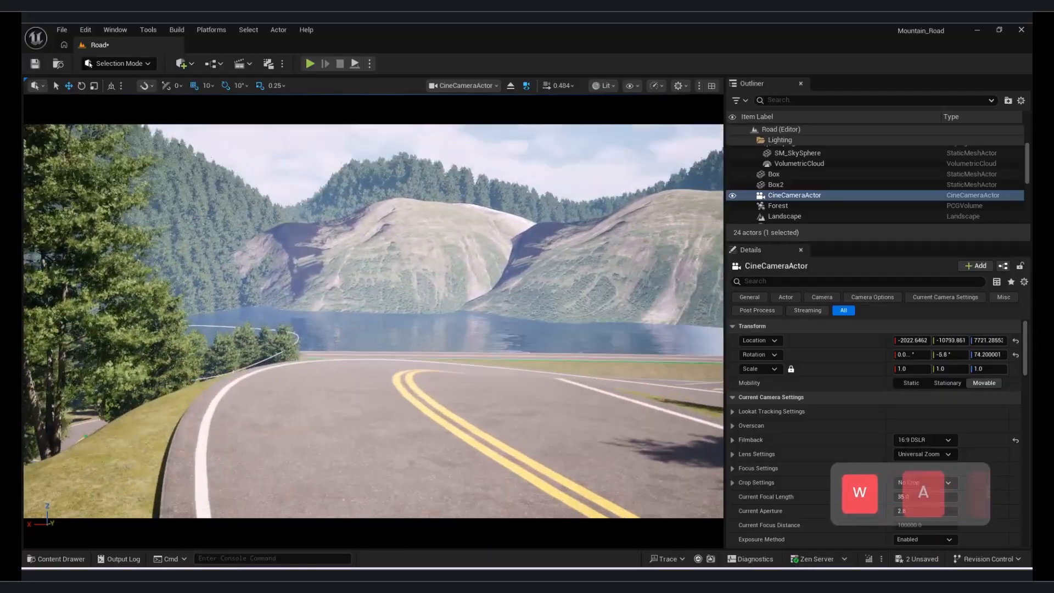
key("s")
key("d")
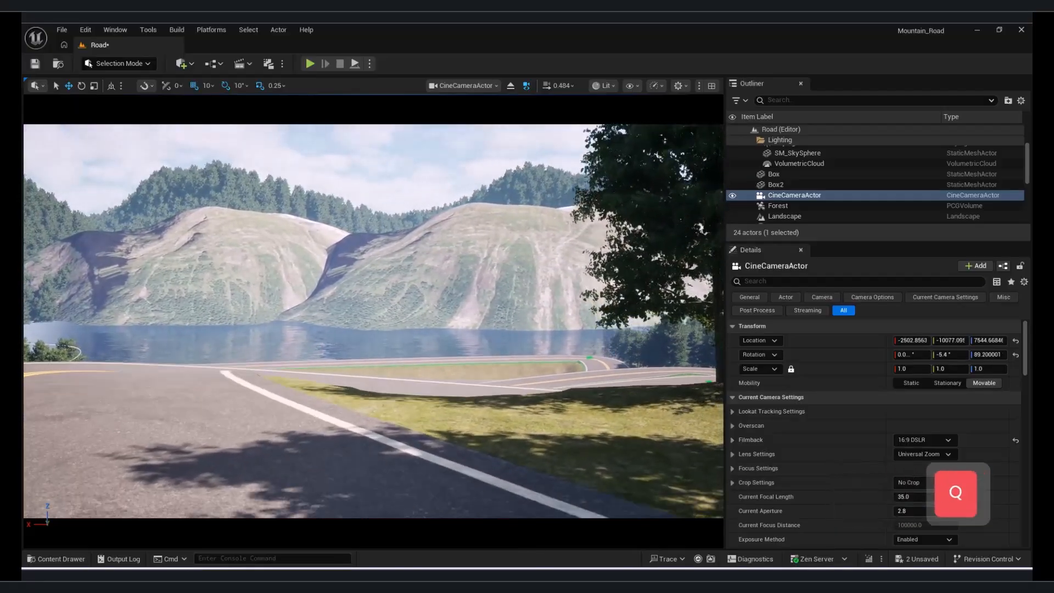
key("s")
key("w")
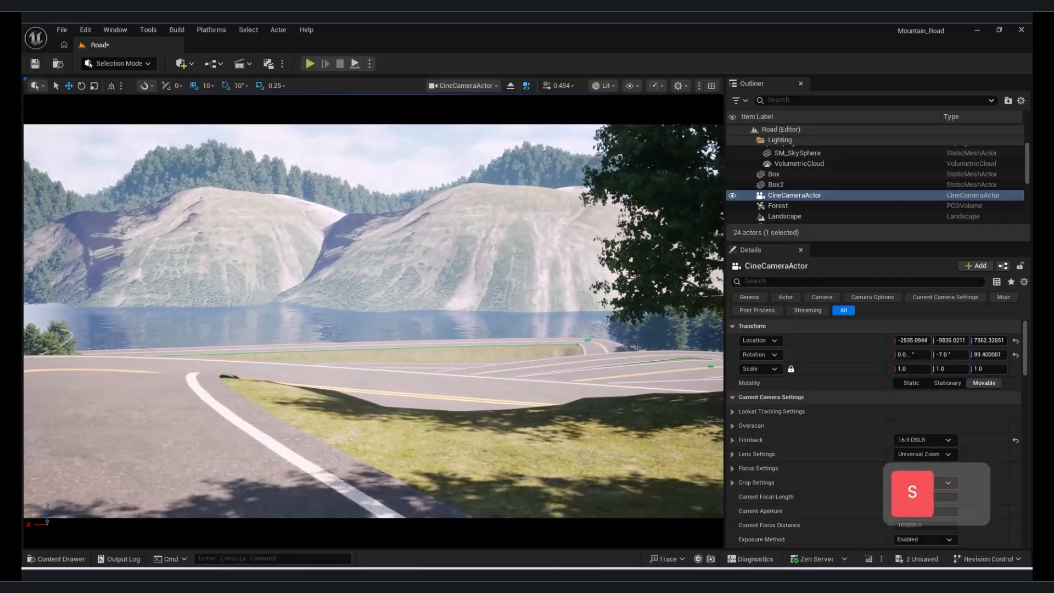
key("d")
key("s")
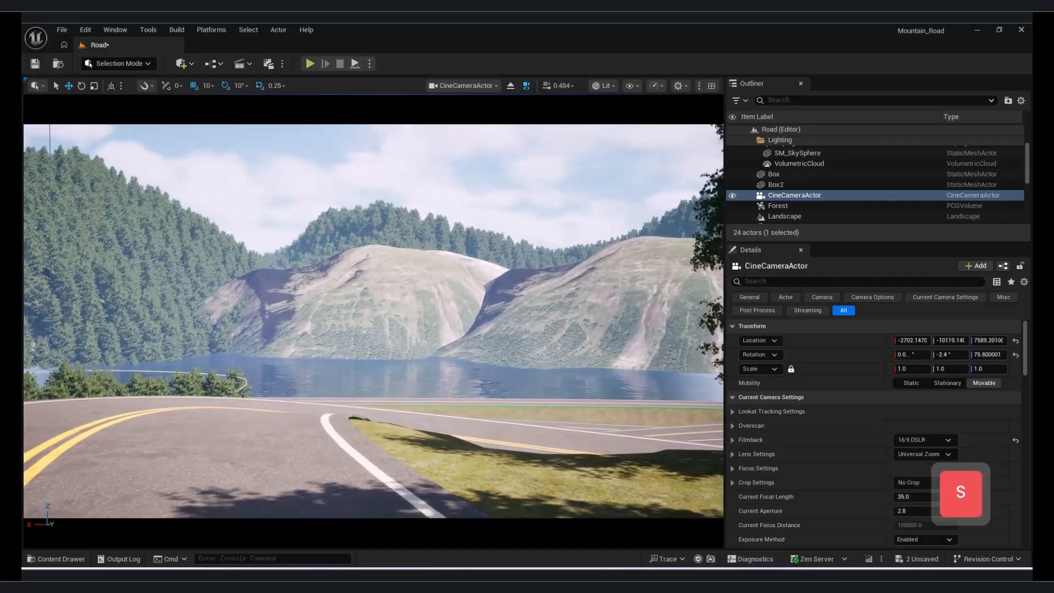
key("s")
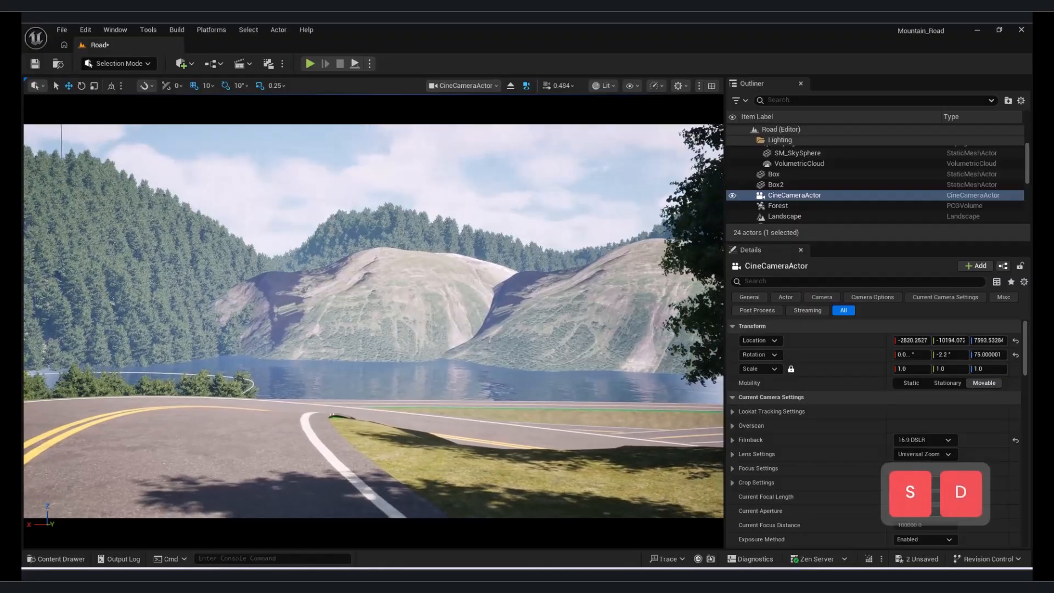
right_click_drag(475, 363, 488, 367)
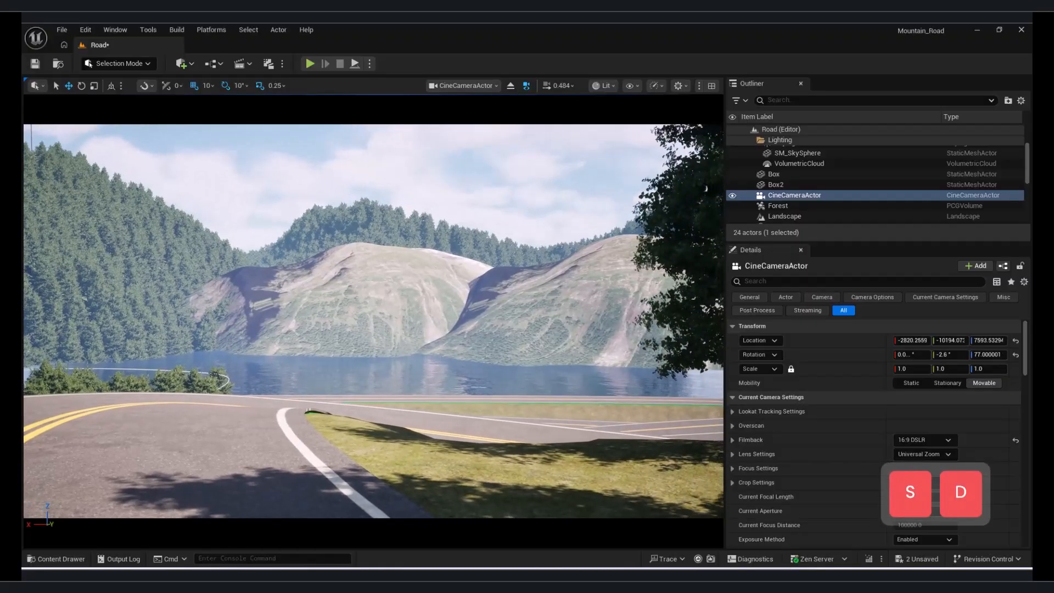
Pull the cine camera back up the road to frame the roadside tree, the bend and the lake together
key("s")
key("d")
key("s")
key("d")
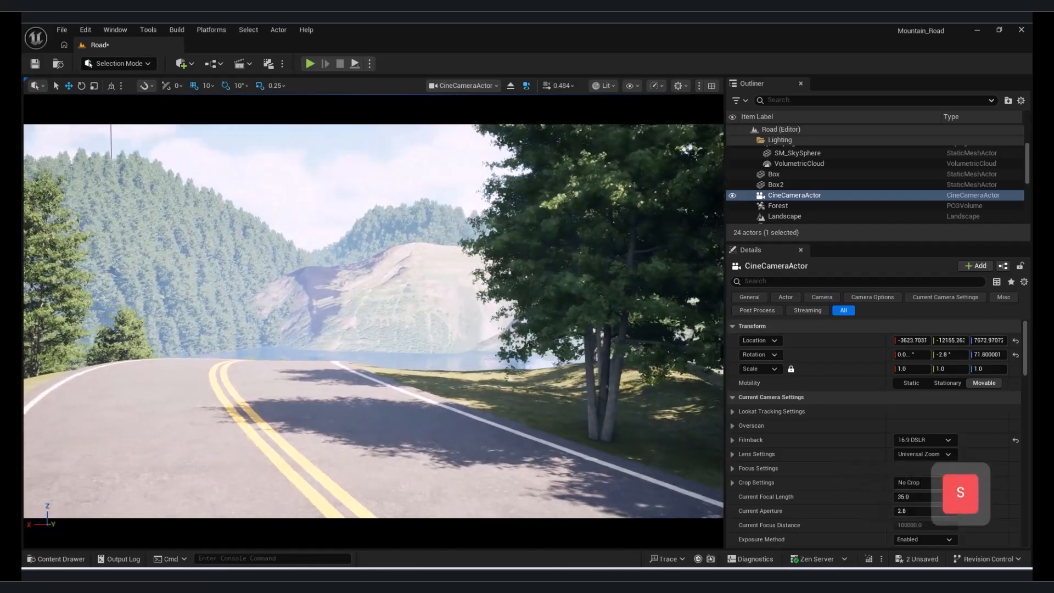
Fine-tune the cine camera's height and distance along the road, keeping the bend and the roadside tree in frame
key("q")
key("e")
key("s")
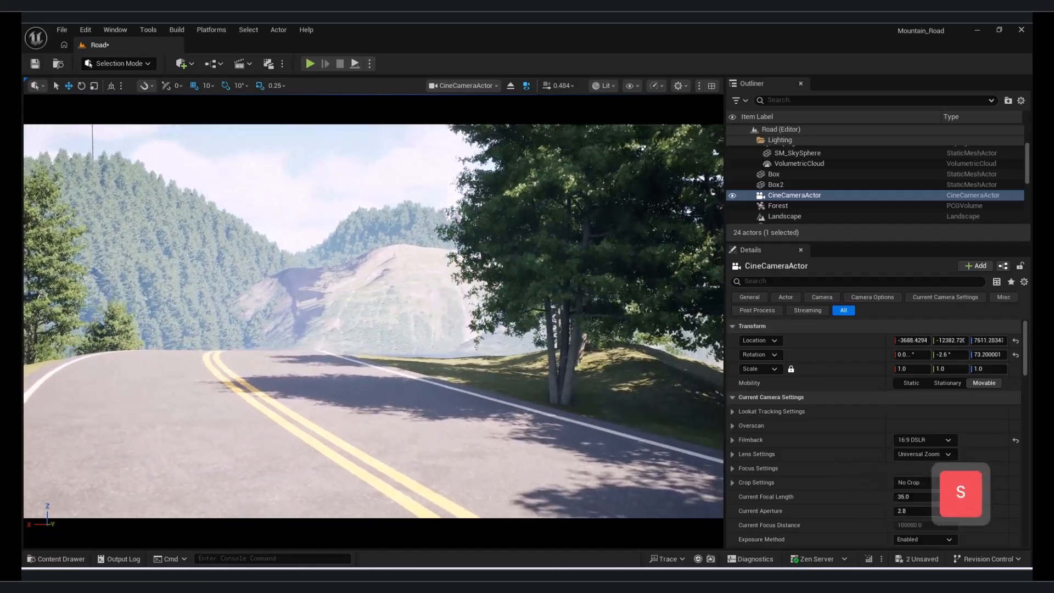
Place a Post Process Volume beside the road and enable its Infinite Extent (Unbound) setting
left_click(187, 63)
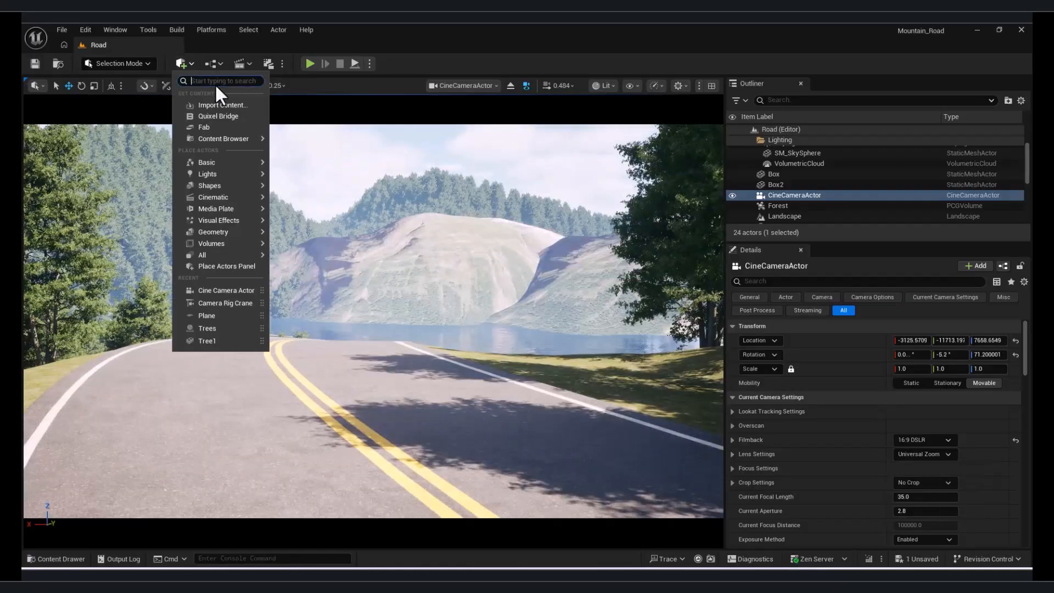
type("post")
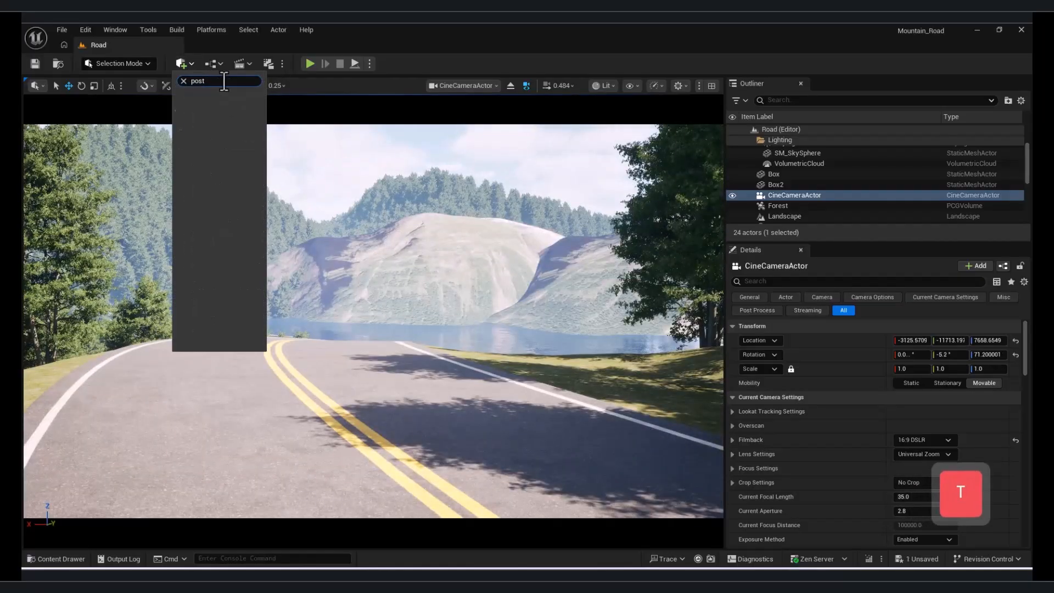
left_click_drag(238, 101, 684, 350)
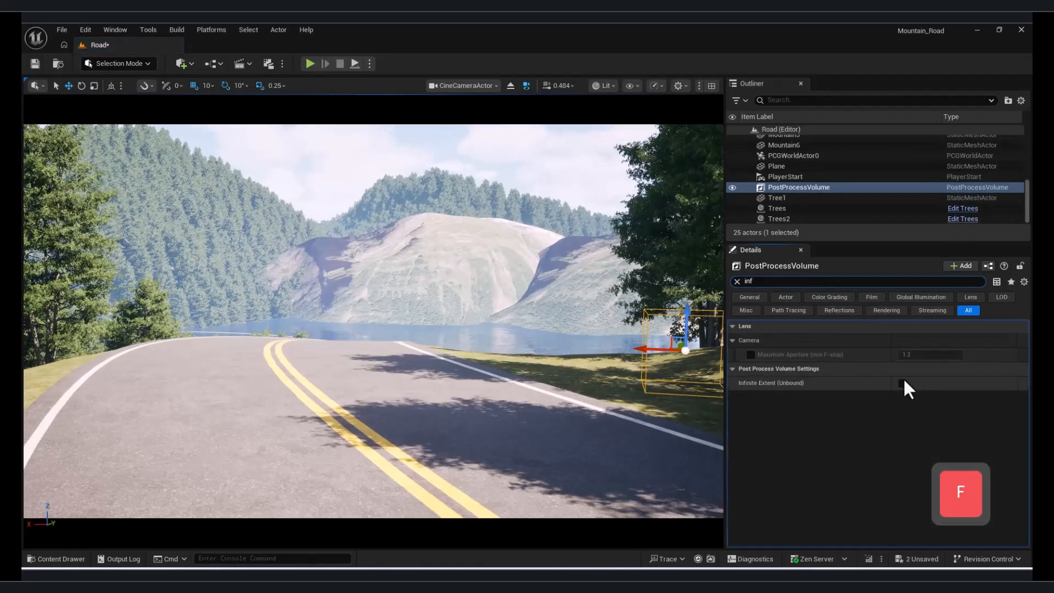
left_click(902, 383)
Override and enable High Quality Translucency Reflections in the Post Process Volume's Lumen Reflections settings
left_click(737, 281)
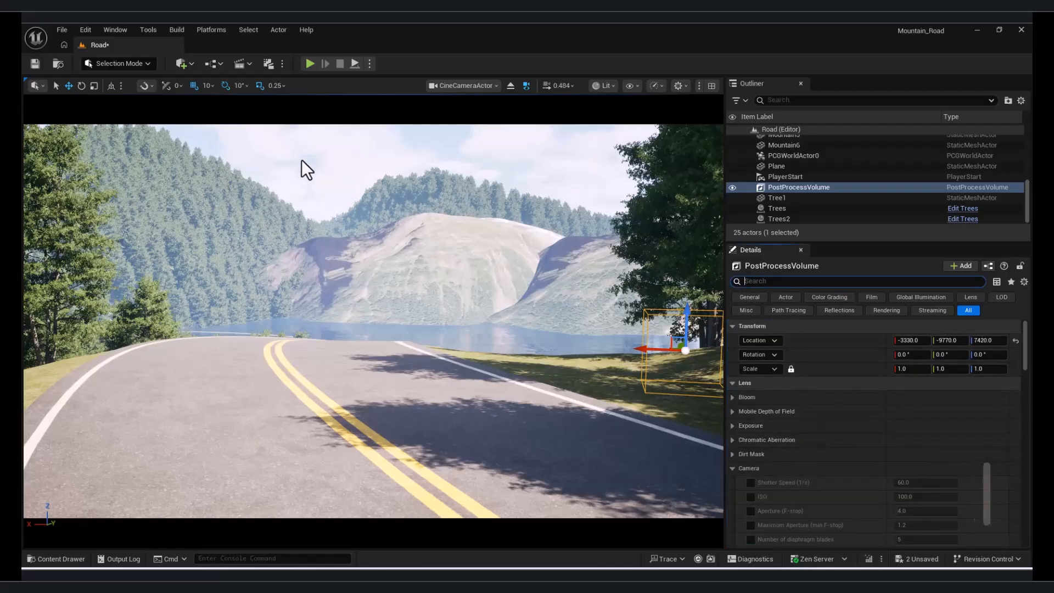
type("ref")
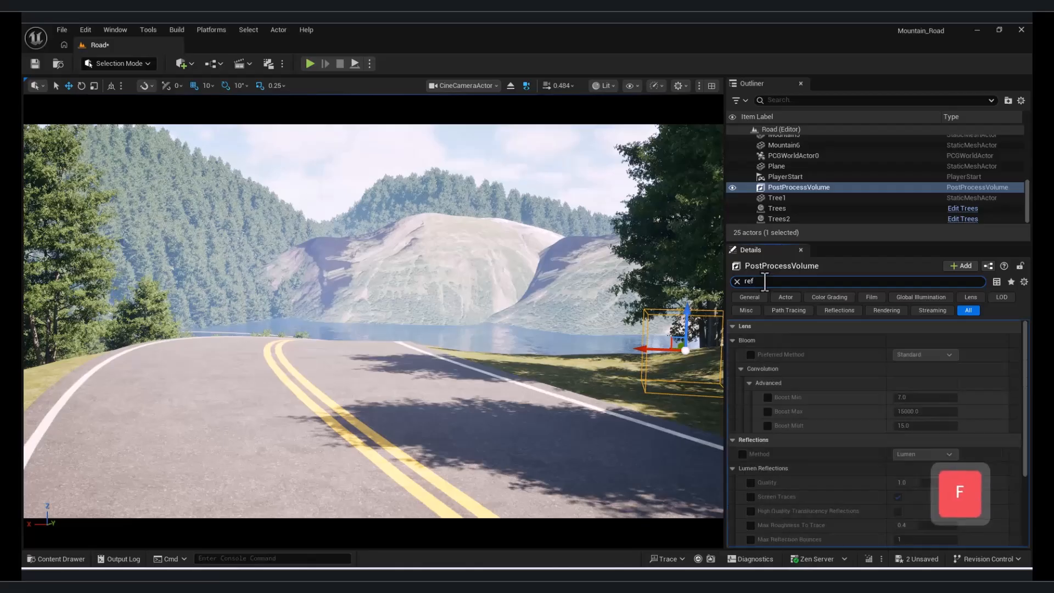
type("l")
left_click(750, 397)
left_click(902, 397)
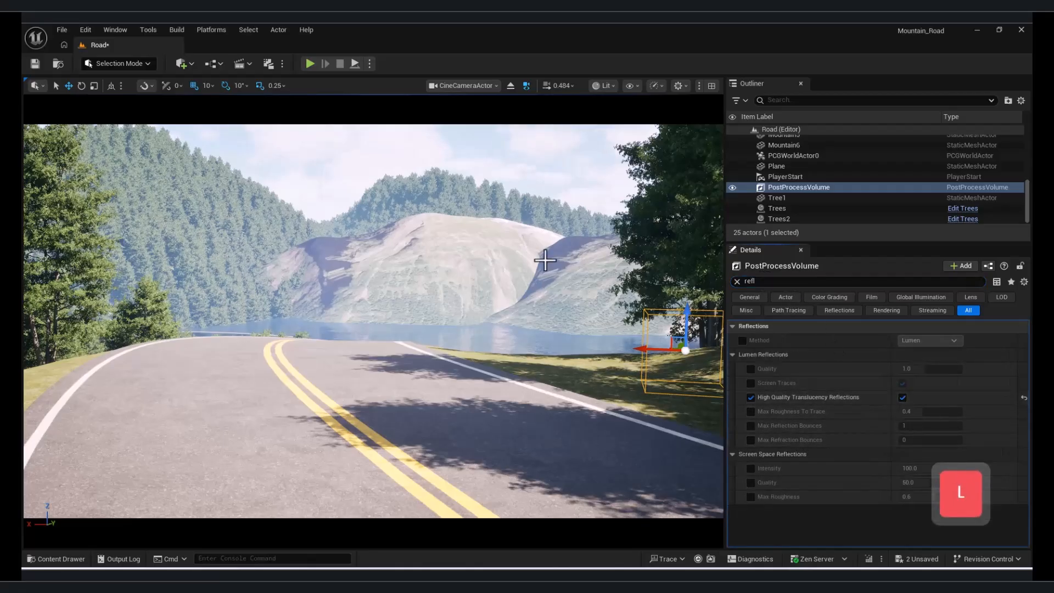
Switch the viewport from the cine camera to the free perspective view and raise the camera speed to 4.6
left_click(484, 88)
left_click(483, 124)
key("w")
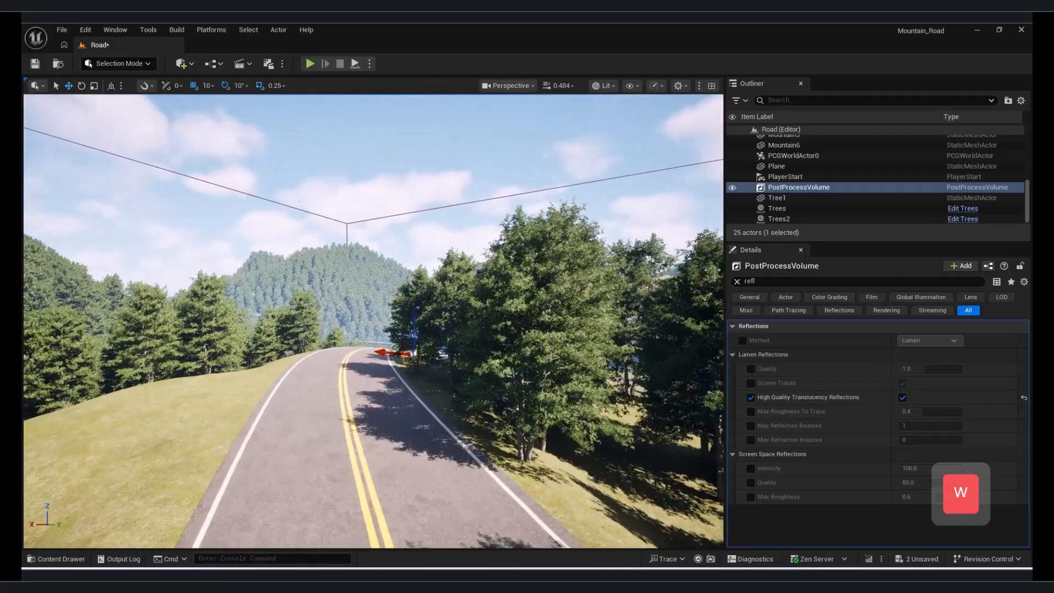
key("e")
left_click(566, 87)
left_click_drag(518, 115, 509, 115)
Fly down to the lake and compare the water surface with High Quality Translucency Reflections off and on
right_click_drag(384, 274, 362, 291)
key("w")
key("a")
key("e")
key("d")
left_click(902, 397)
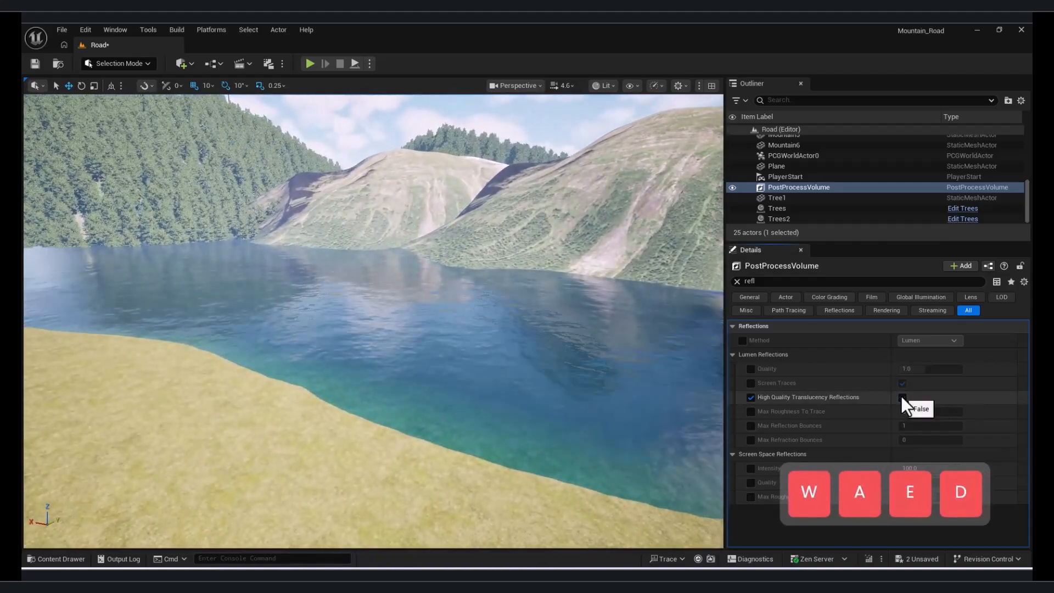
key("a")
key("s")
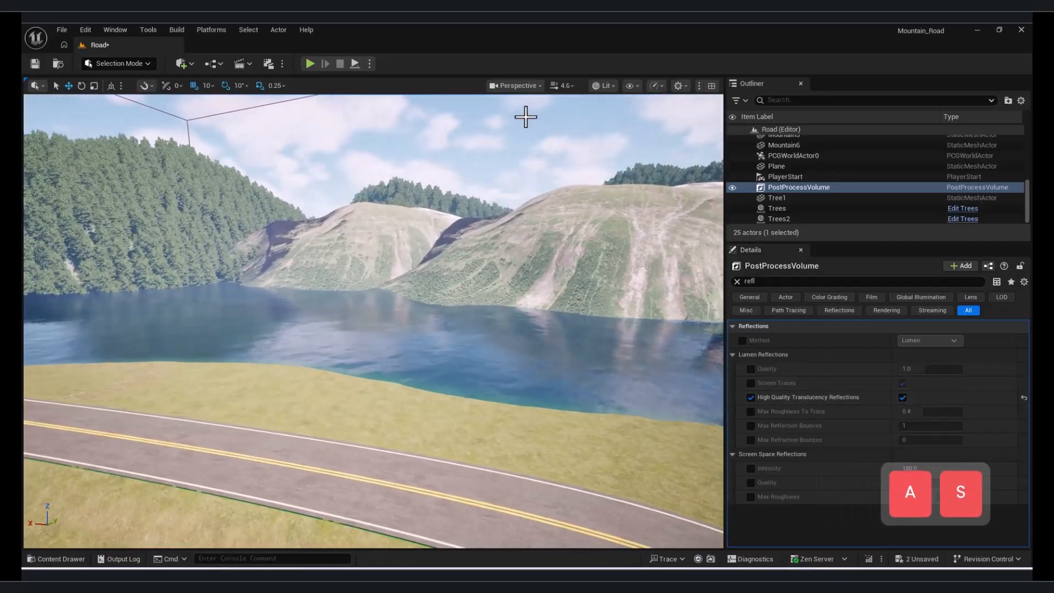
Return to the CineCameraActor view and adjust its framing so the road bend, lake and bare mountain stay in shot
left_click(519, 86)
left_click(560, 147)
right_click_drag(580, 297, 604, 307)
key("w")
key("a")
key("d")
key("a")
key("d")
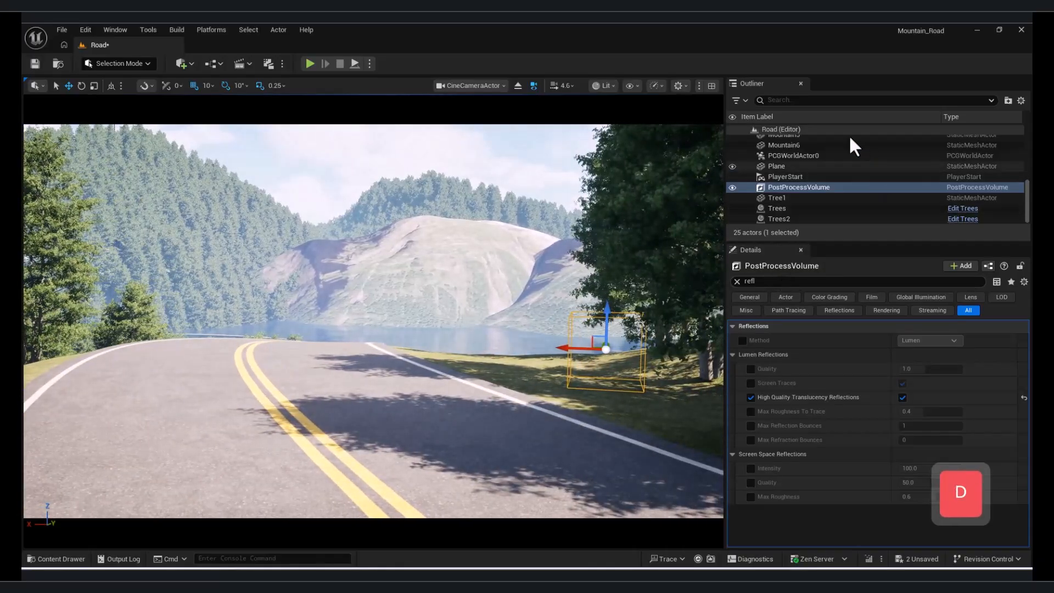
Find the CineCameraActor by searching the level's actors for "cine" and lock its movement
type("cin")
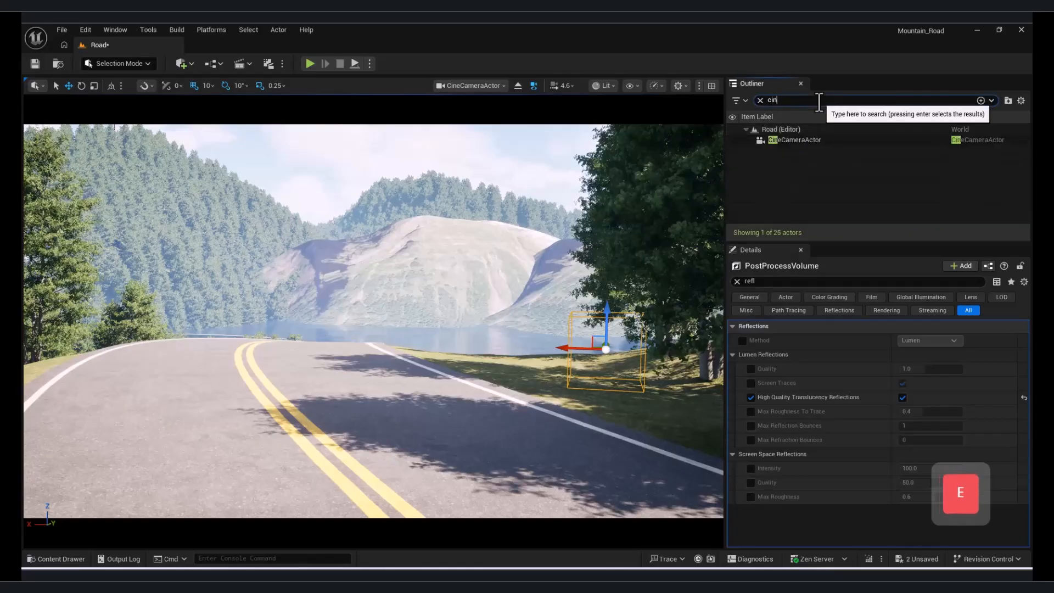
left_click(805, 140)
right_click(805, 140)
mouse_move(873, 332)
left_click(733, 375)
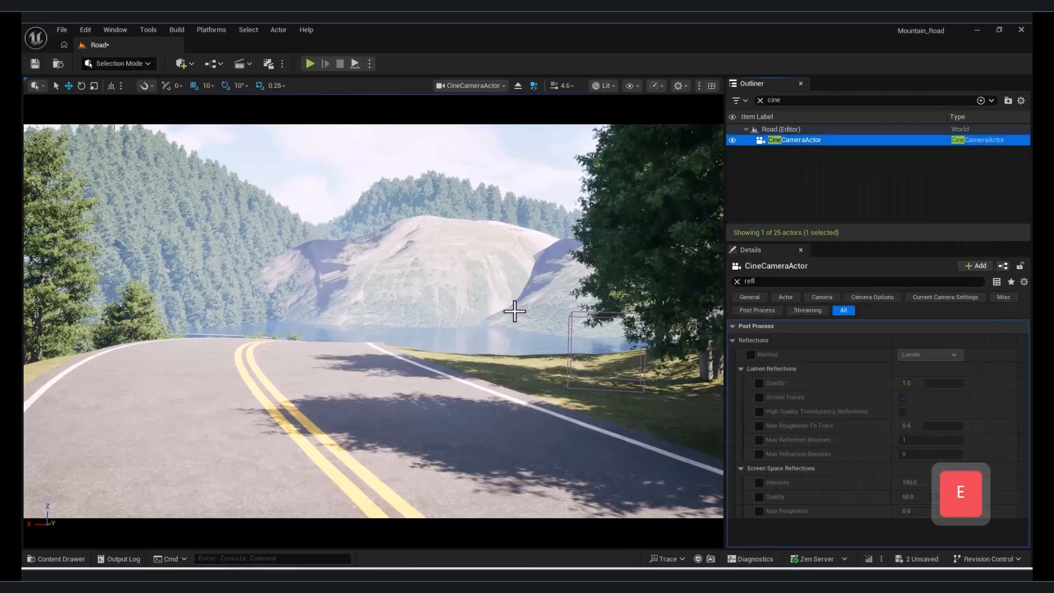
Create an Actor Blueprint class named Road_Details in the PCG content folder
left_click(510, 308)
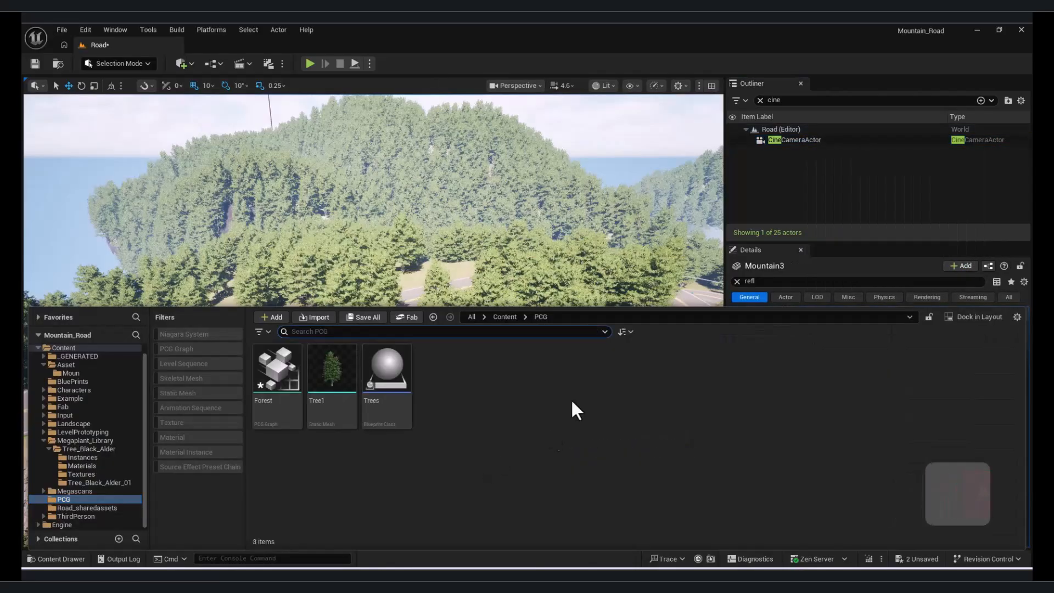
right_click(571, 398)
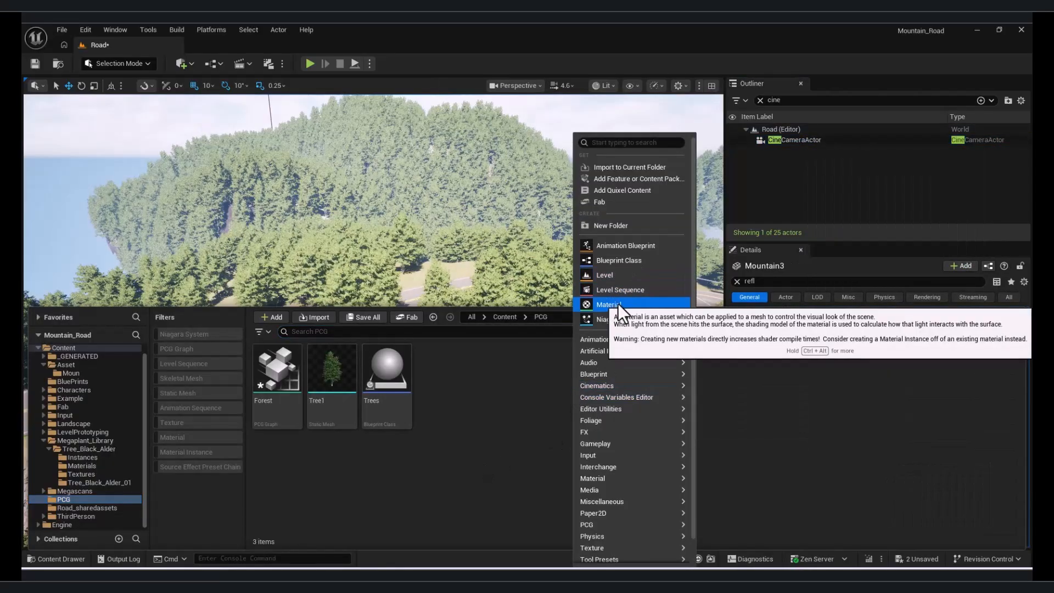
left_click(632, 261)
left_click(453, 225)
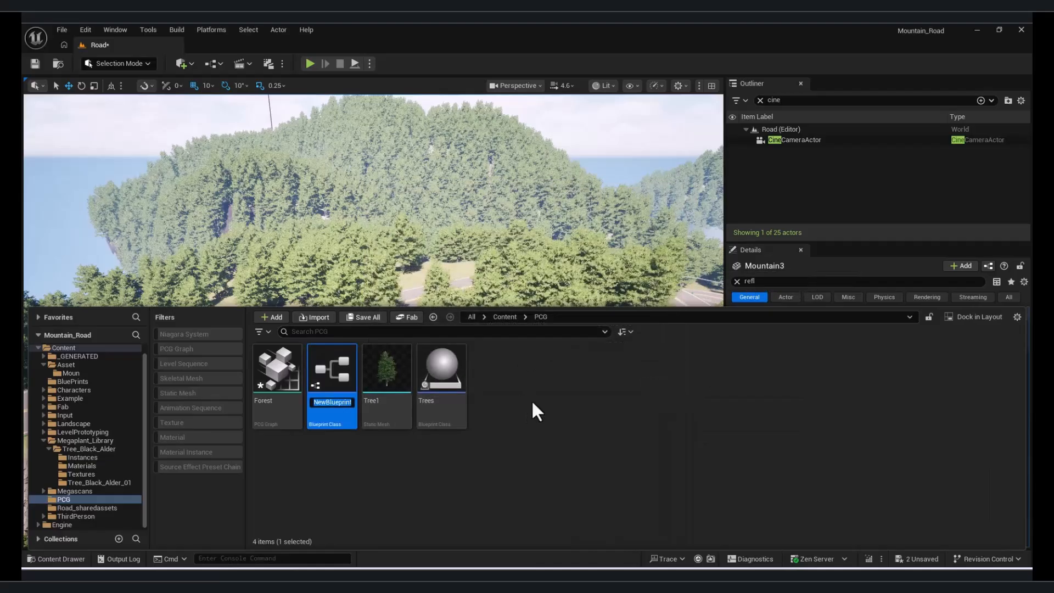
key("shift")
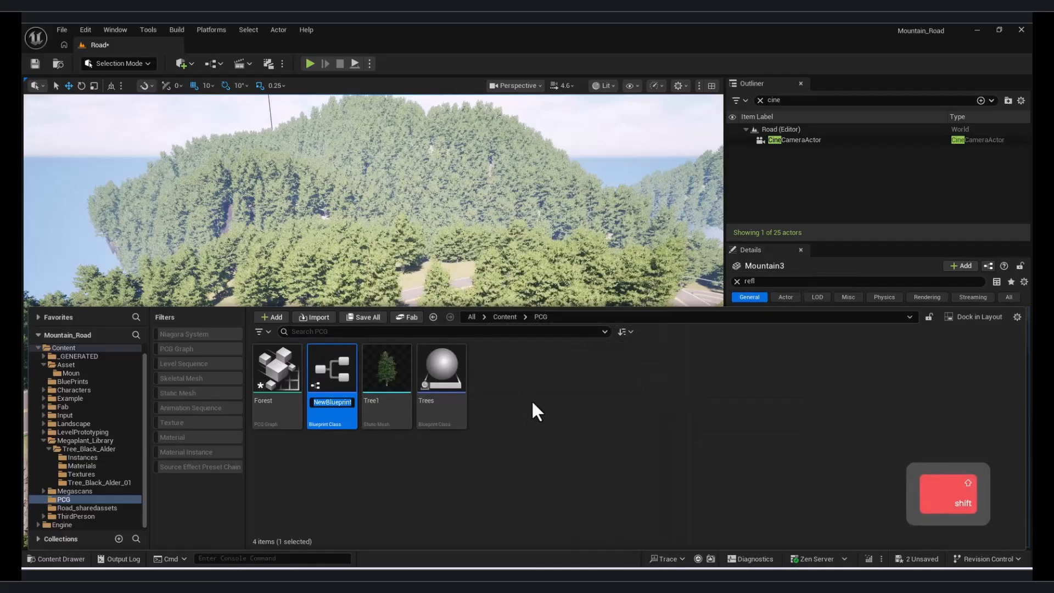
type("Road_Details")
key("Return")
Open the Road_Details blueprint in a maximized editor and add a Spline component to it
double_click(324, 359)
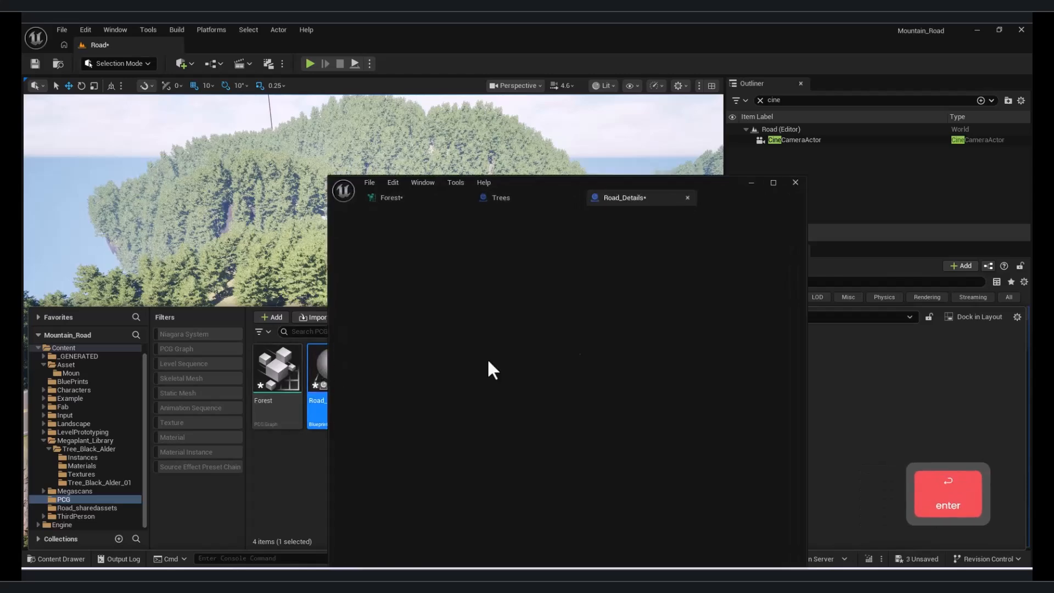
left_click(774, 183)
left_click(45, 98)
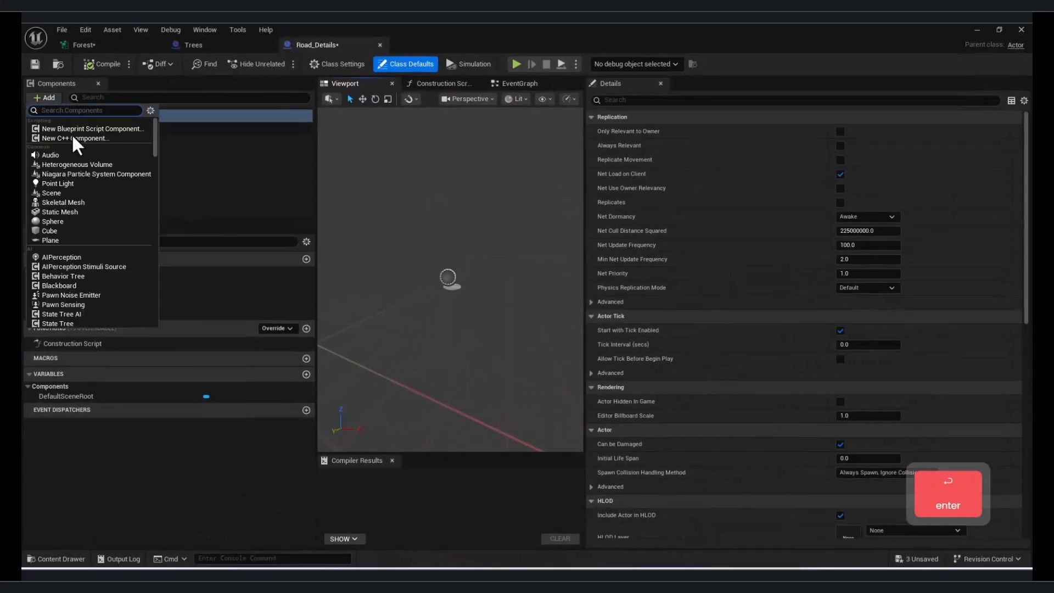
type("spline")
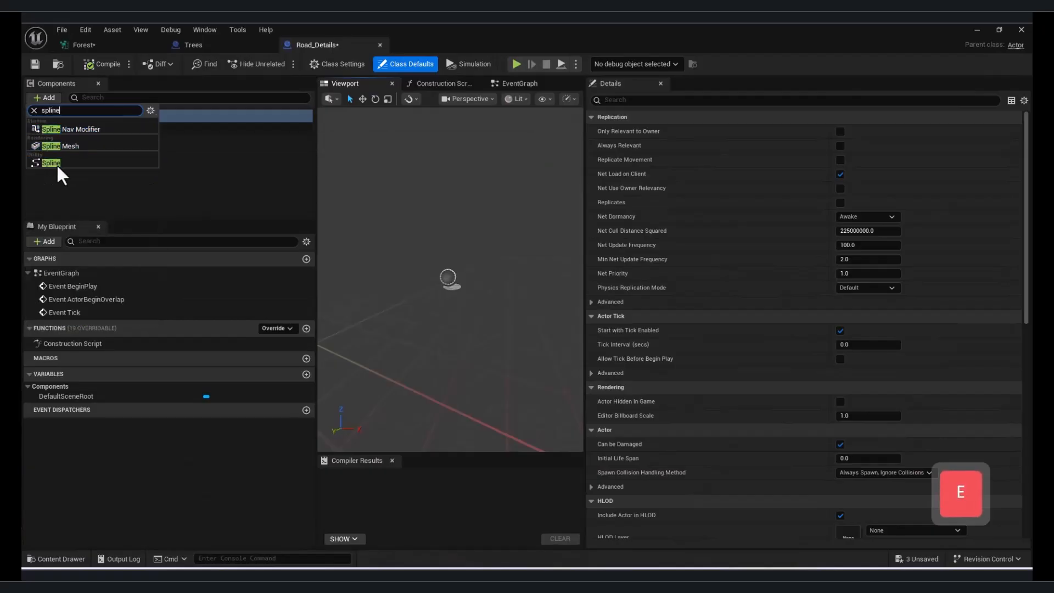
left_click(57, 162)
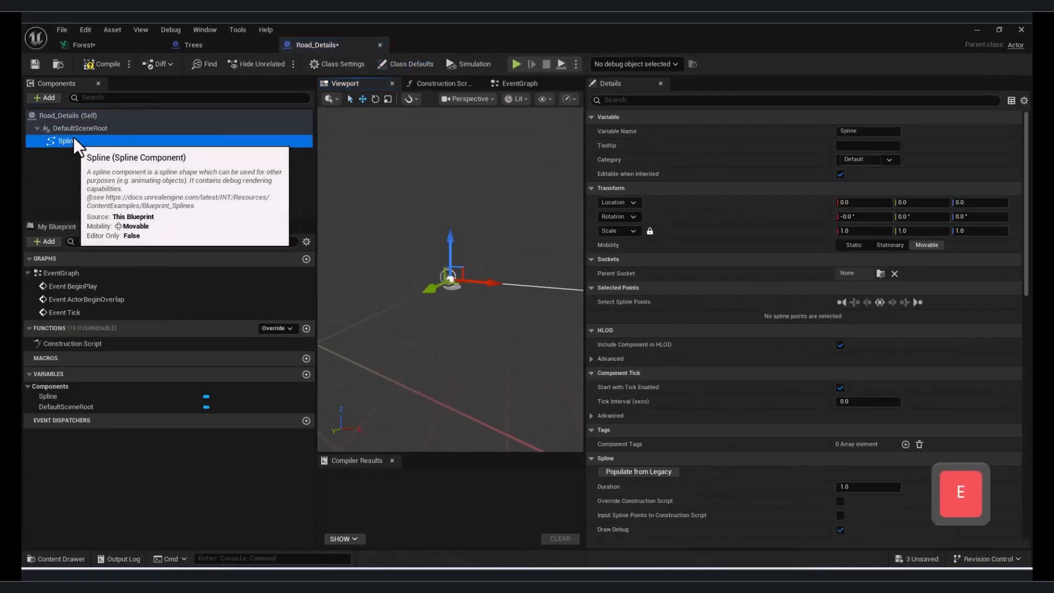
key("F3")
key("F2")
key("BackSpace")
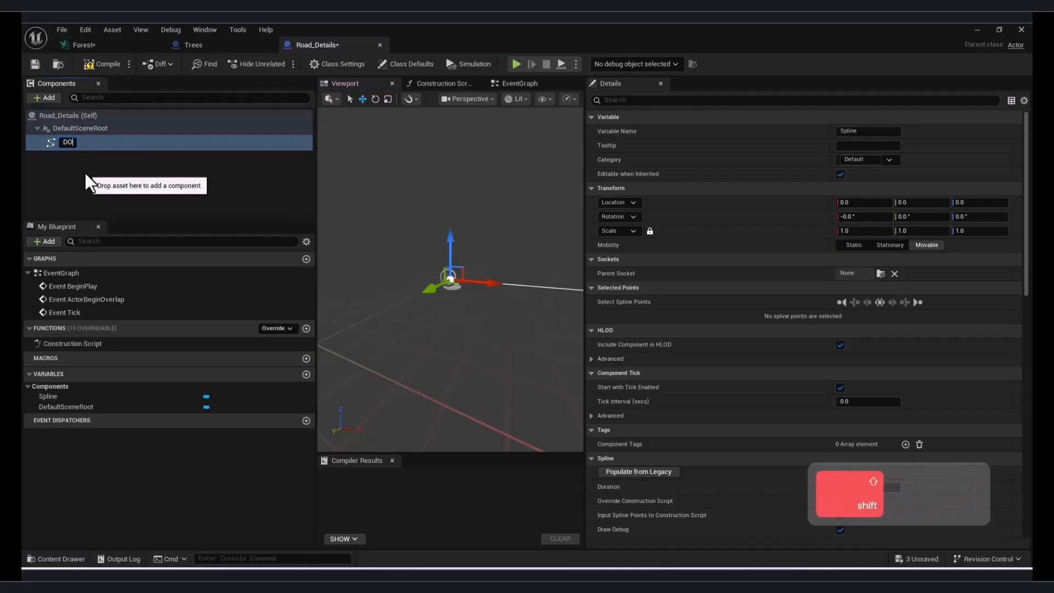
key("Escape")
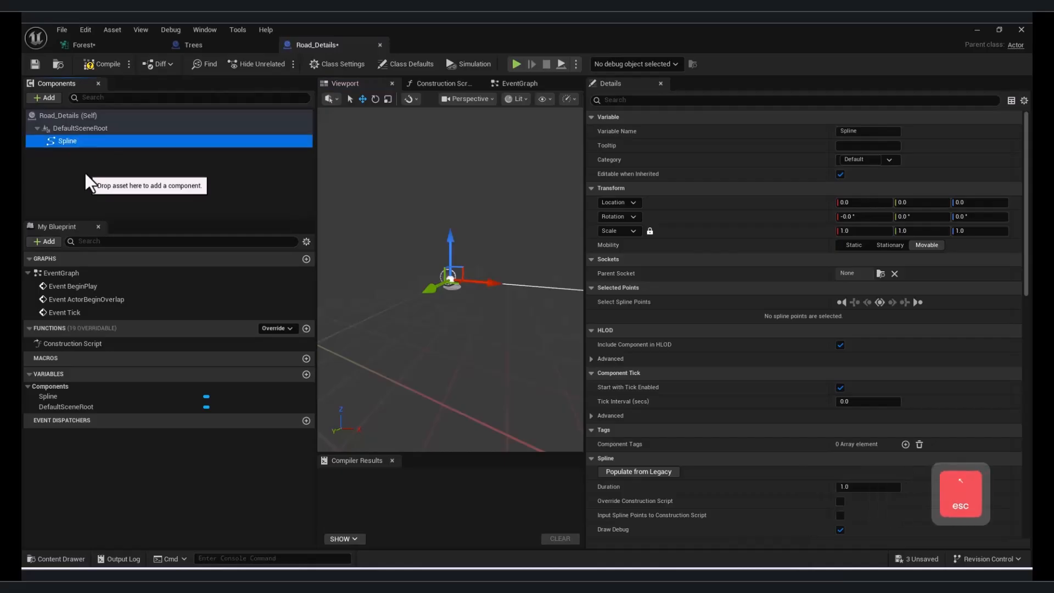
Add the actor tag RD in the Road_Details class defaults and compile the blueprint
left_click(412, 65)
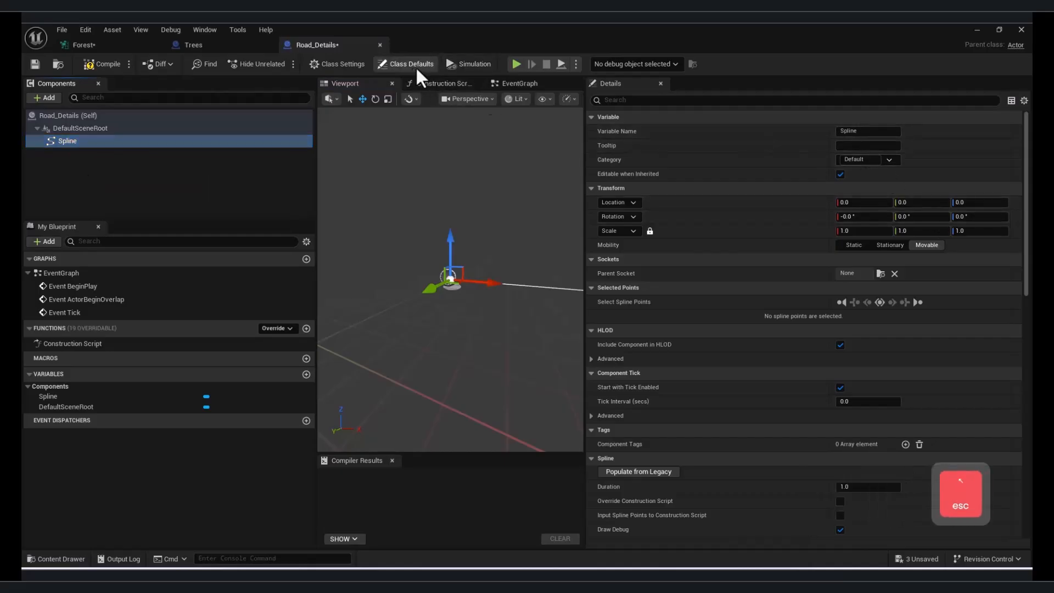
left_click(689, 100)
type("Tag")
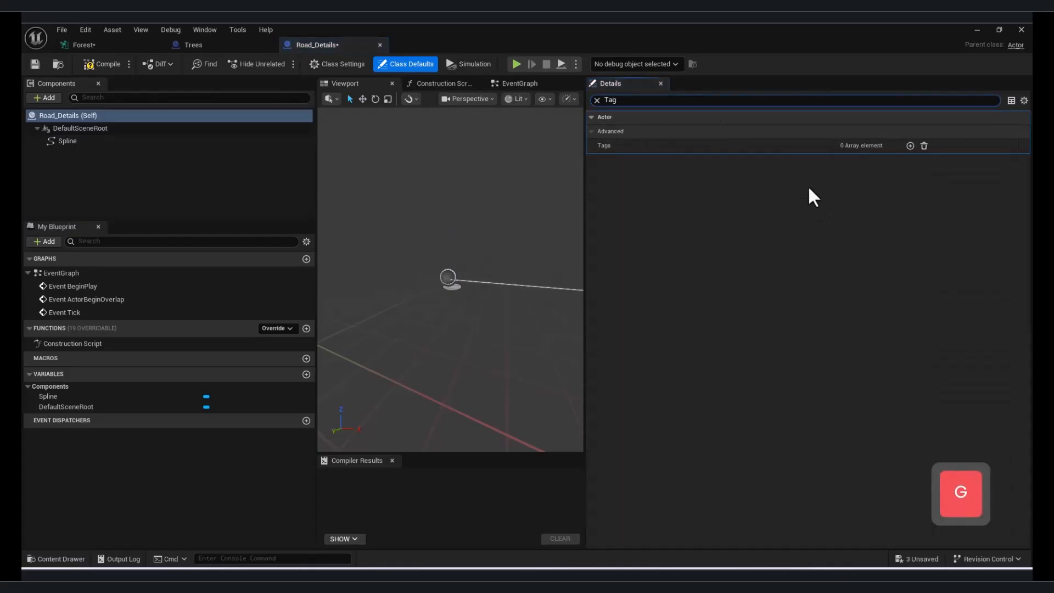
type("RD")
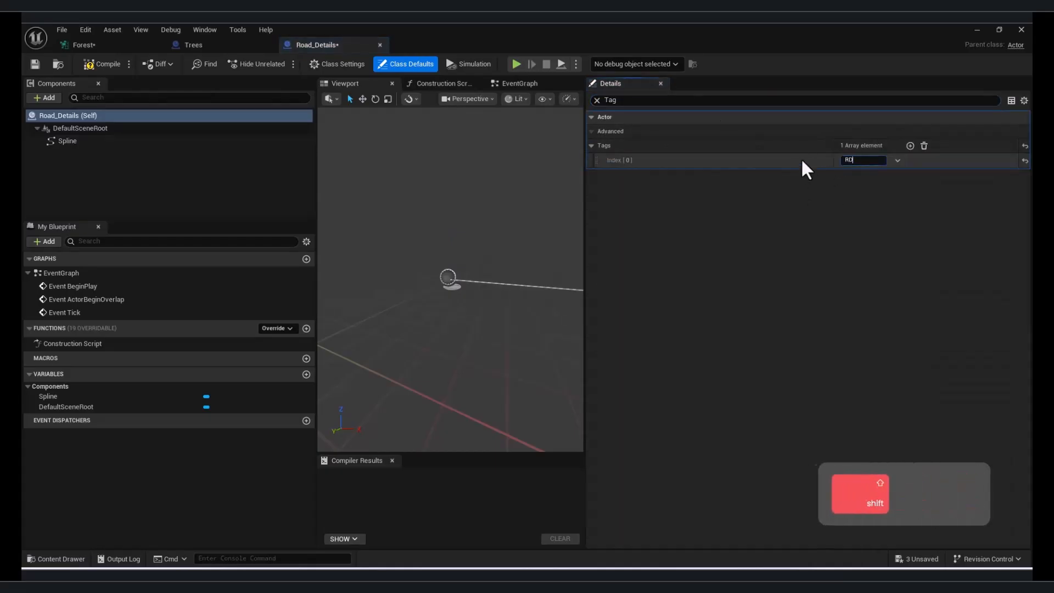
left_click(98, 65)
Add a Get Spline Data node in empty space below the existing chains of the Forest PCG graph
left_click(82, 45)
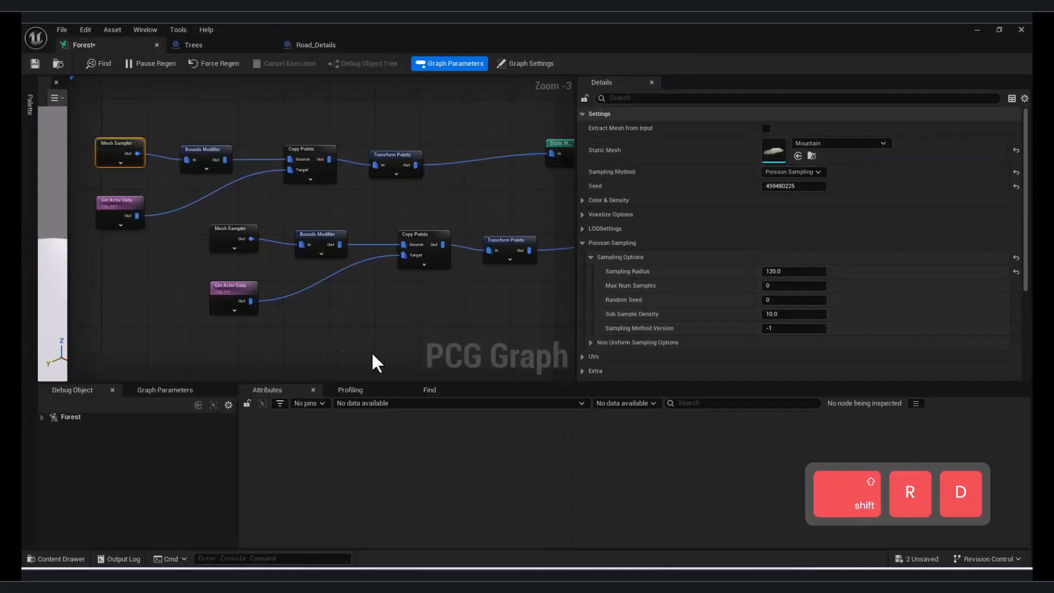
scroll(406, 241, "down", 5)
right_click(331, 252)
type("ge")
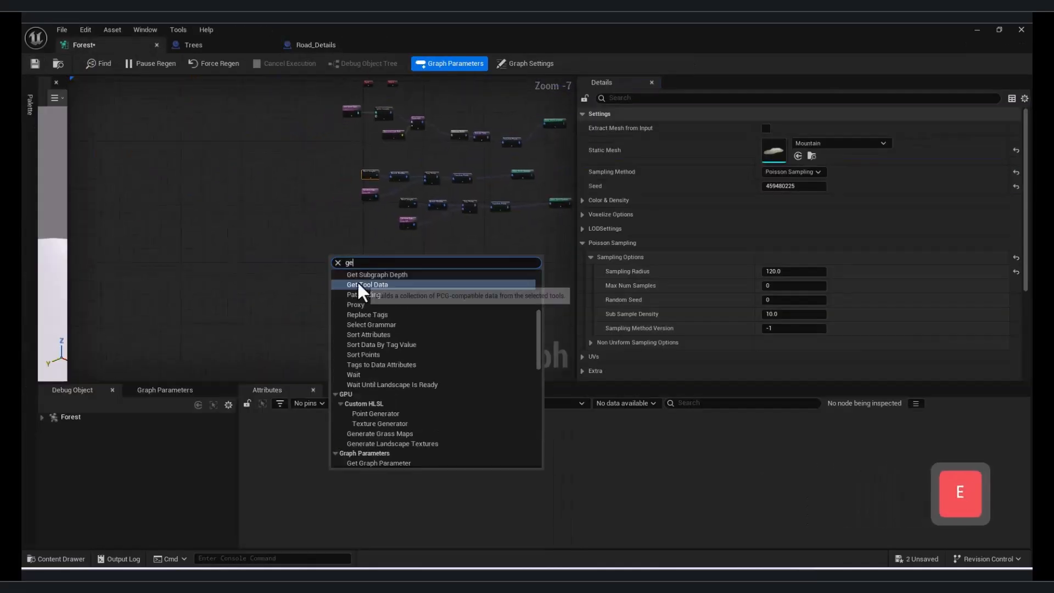
type("t spli")
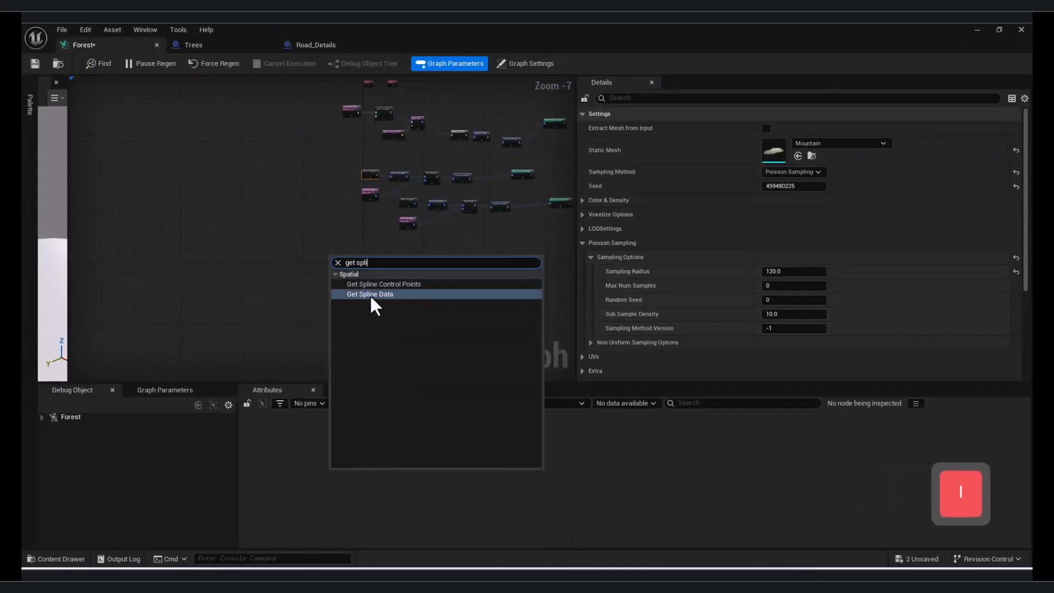
left_click(368, 294)
scroll(332, 260, "up", 2)
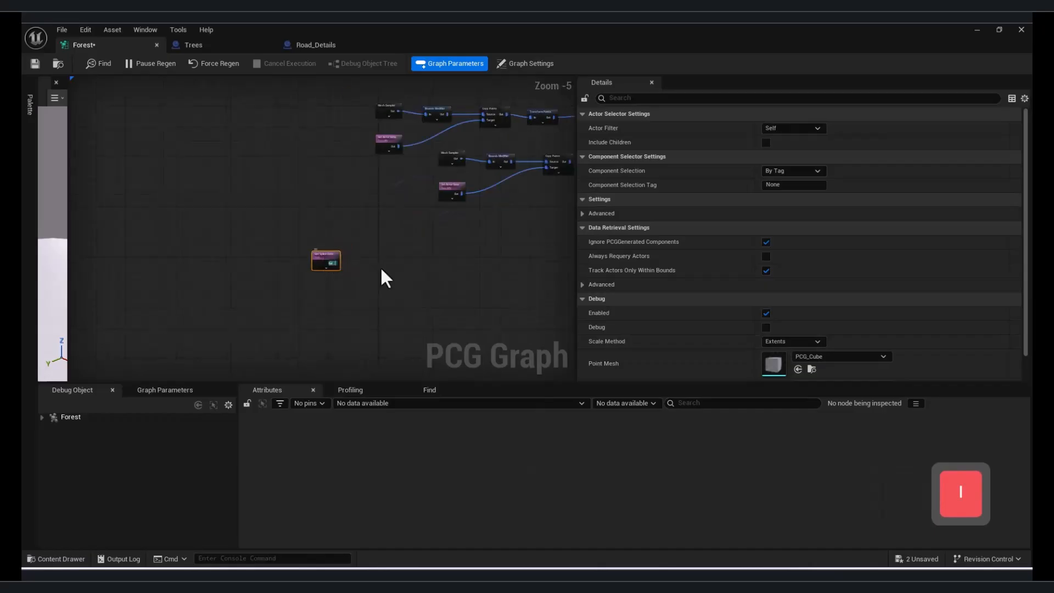
Connect the Get Spline Data output to a new Spline Sampler node and set its sampling mode to Distance
left_click_drag(335, 263, 399, 265)
type("sple")
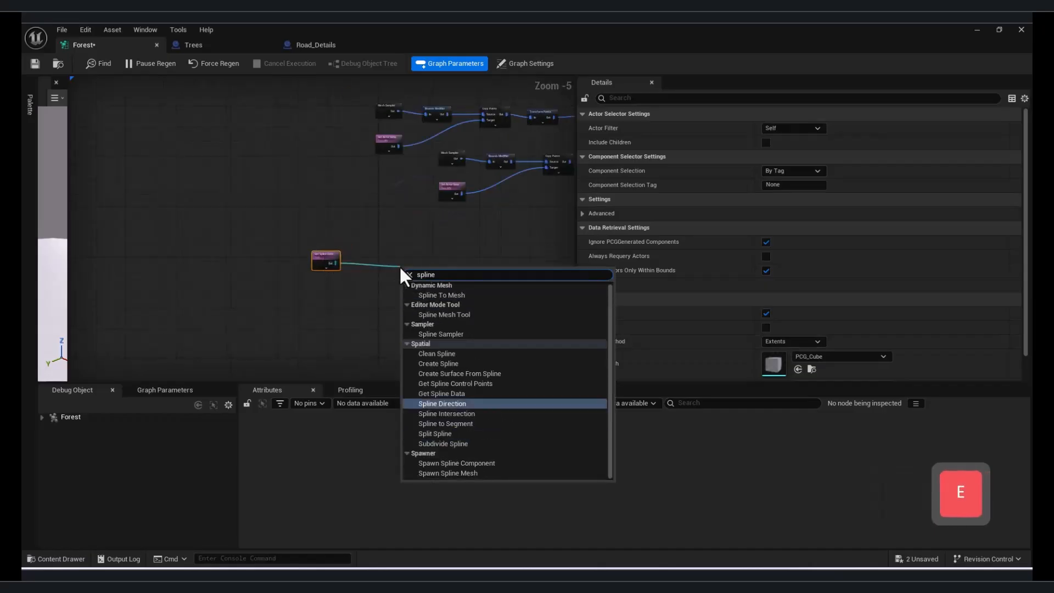
left_click(471, 384)
scroll(419, 269, "up", 3)
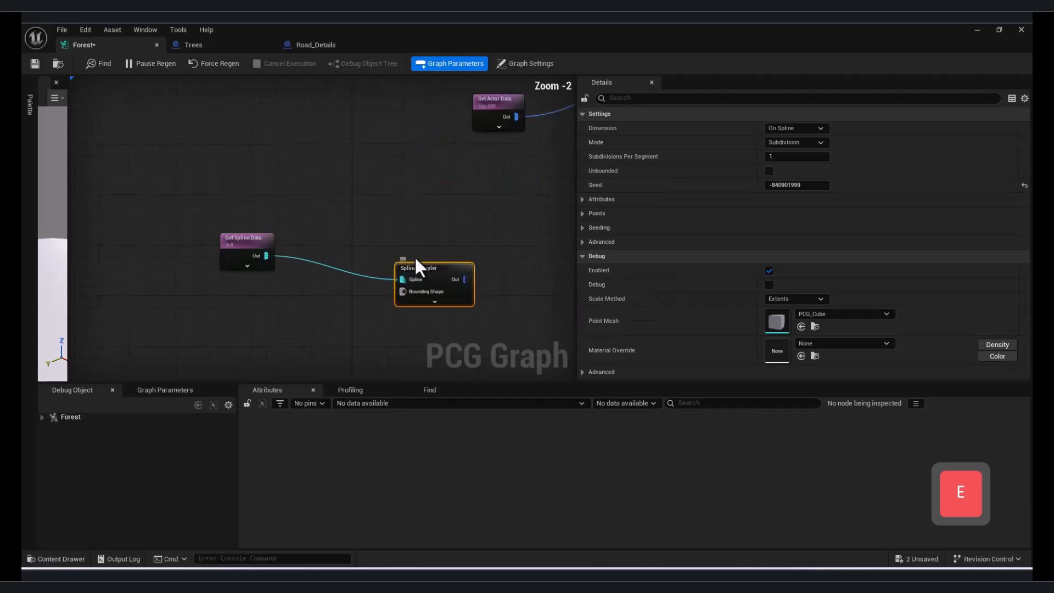
left_click(793, 142)
left_click(780, 157)
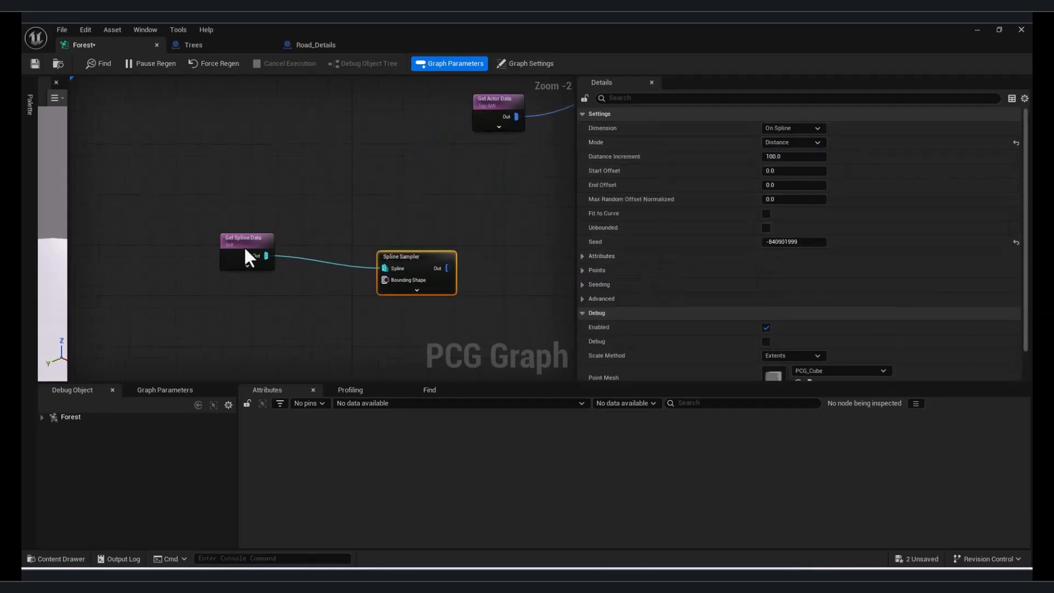
Set the Get Spline Data node's actor filter to All World Actors and its actor selection tag to RD
left_click_drag(245, 249, 257, 250)
left_click(796, 128)
left_click(799, 162)
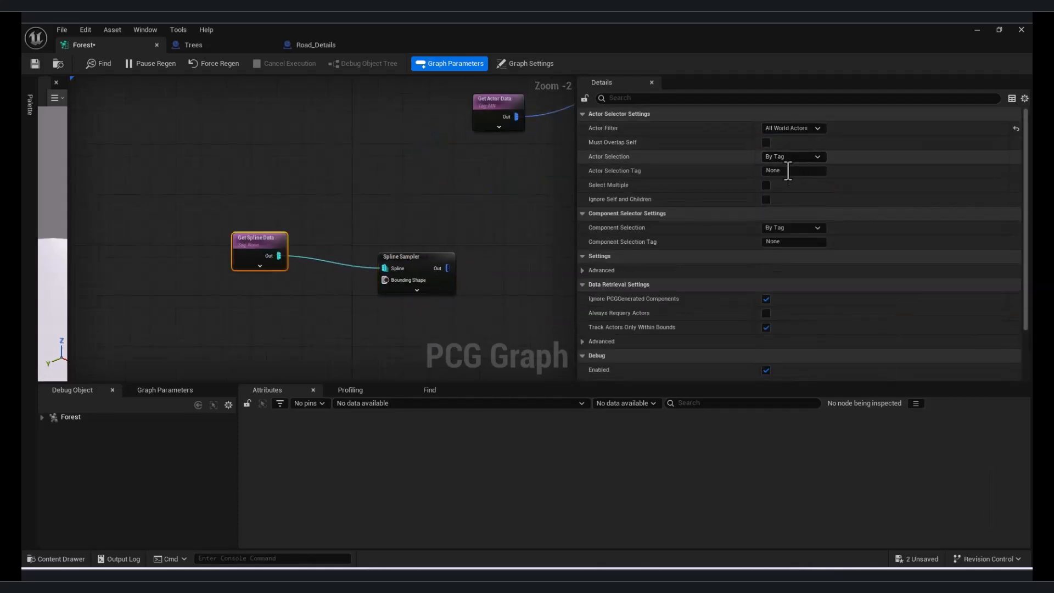
left_click(790, 169)
type("RD")
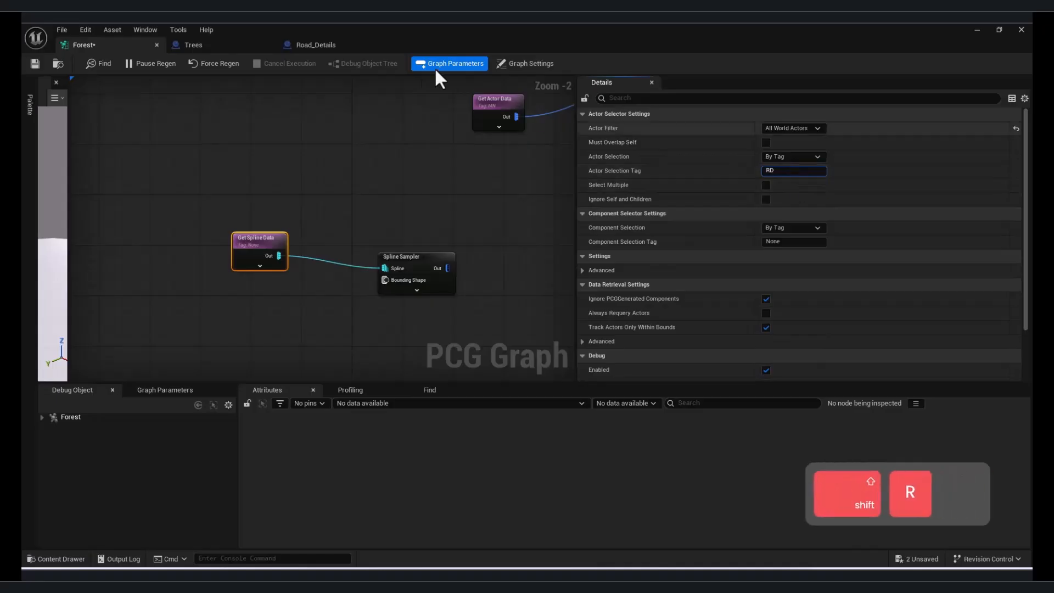
Close the Trees graph and save the Forest PCG graph
left_click(217, 46)
left_click(269, 45)
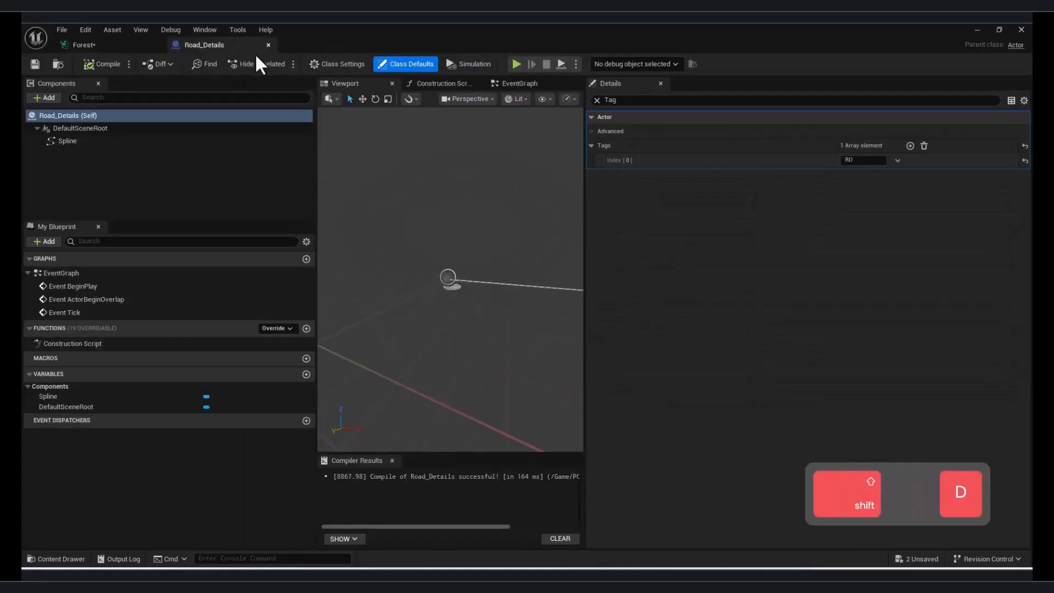
left_click(74, 47)
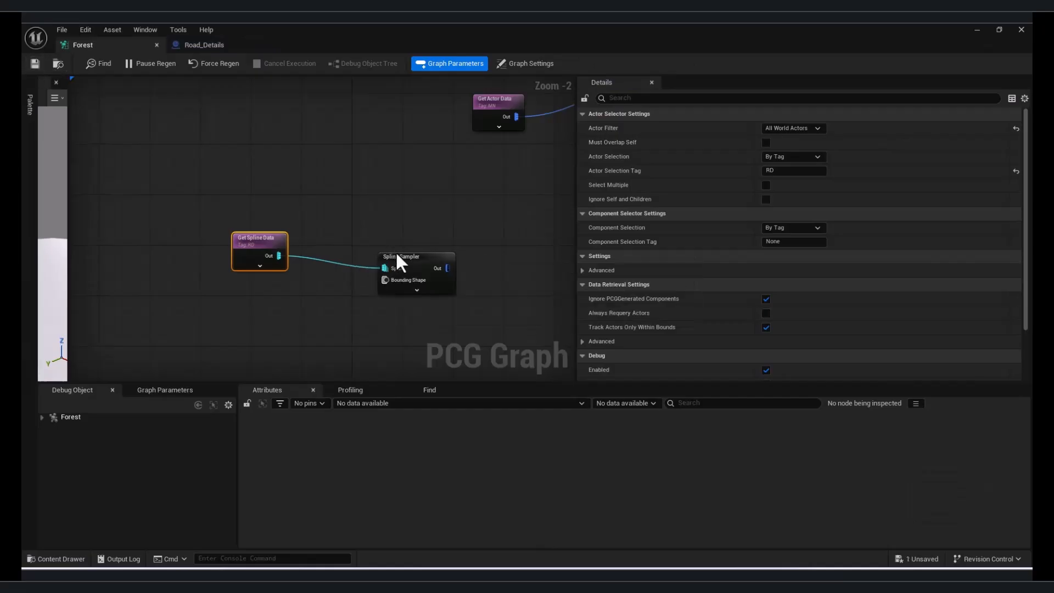
Place the Road_Details blueprint on the road near its centre line and select the end point of its spline
left_click(977, 29)
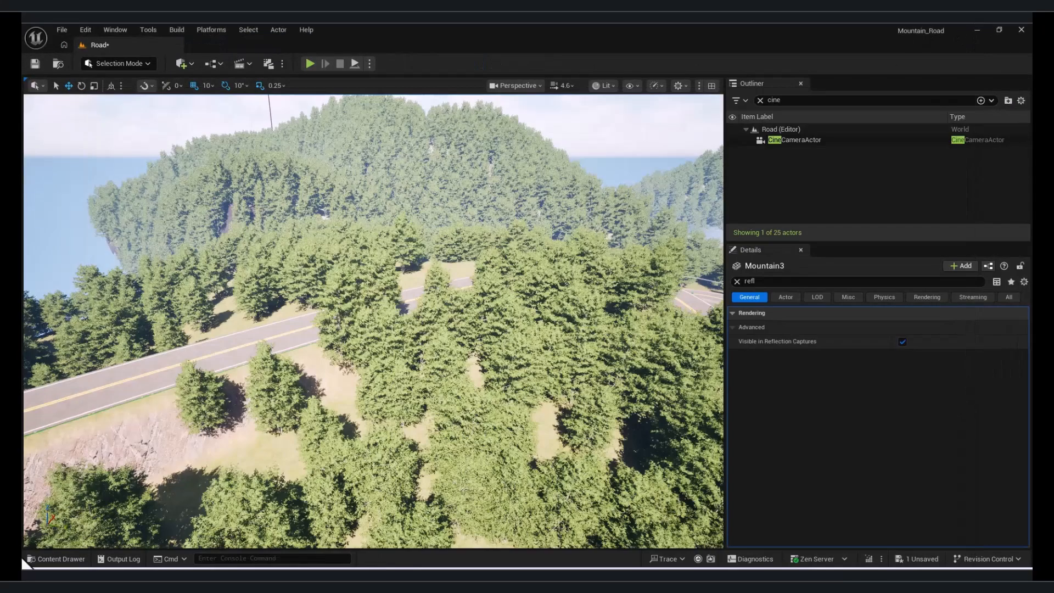
left_click(59, 562)
right_click_drag(330, 249, 100, 519)
key("w")
key("a")
key("e")
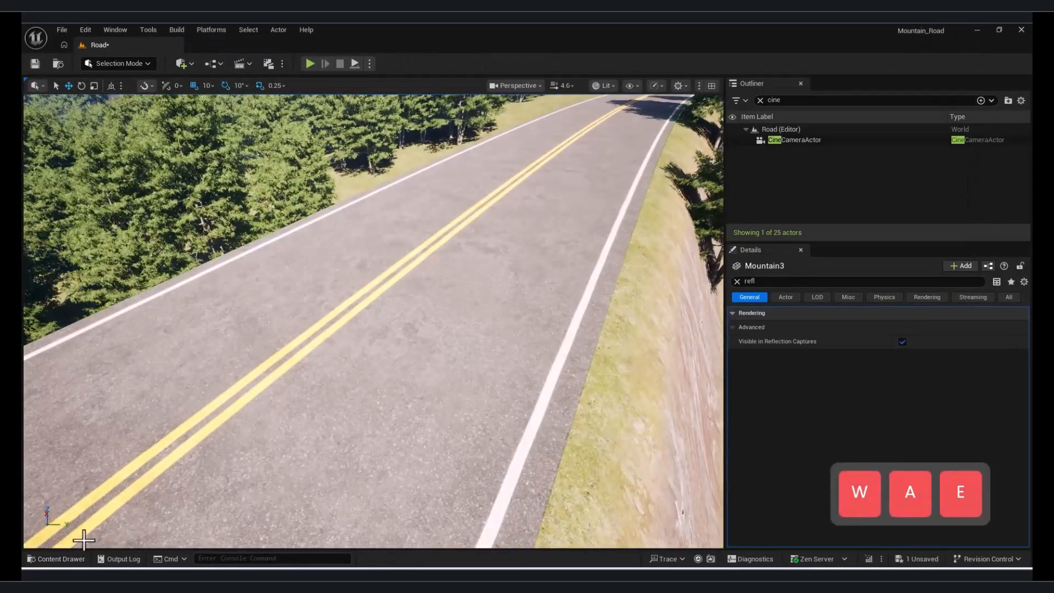
left_click(60, 559)
left_click_drag(329, 380, 442, 284)
key("f")
right_click_drag(494, 311, 280, 292)
key("s")
left_click(242, 297)
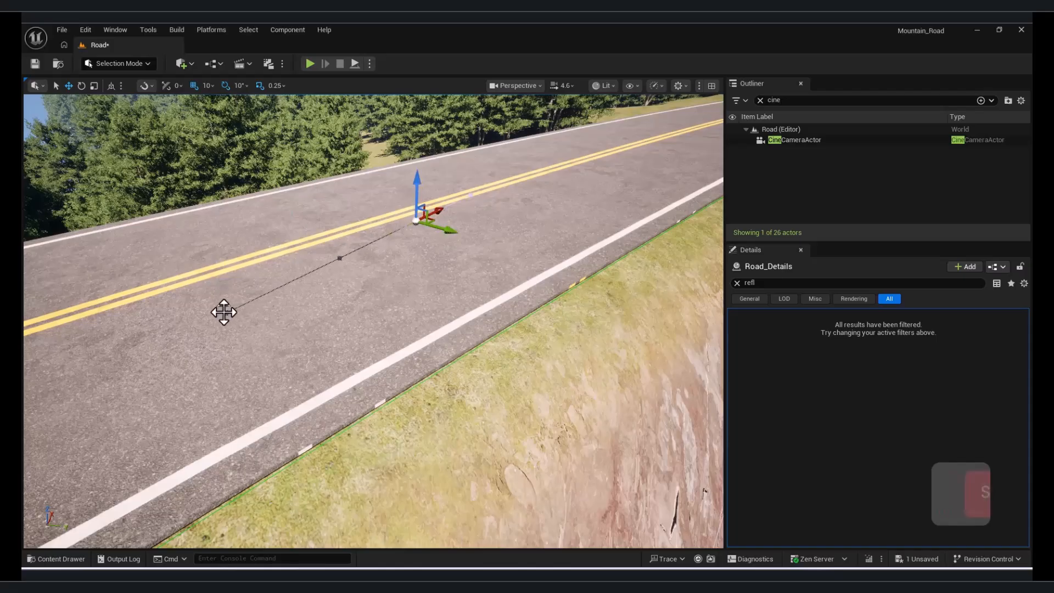
left_click(225, 312)
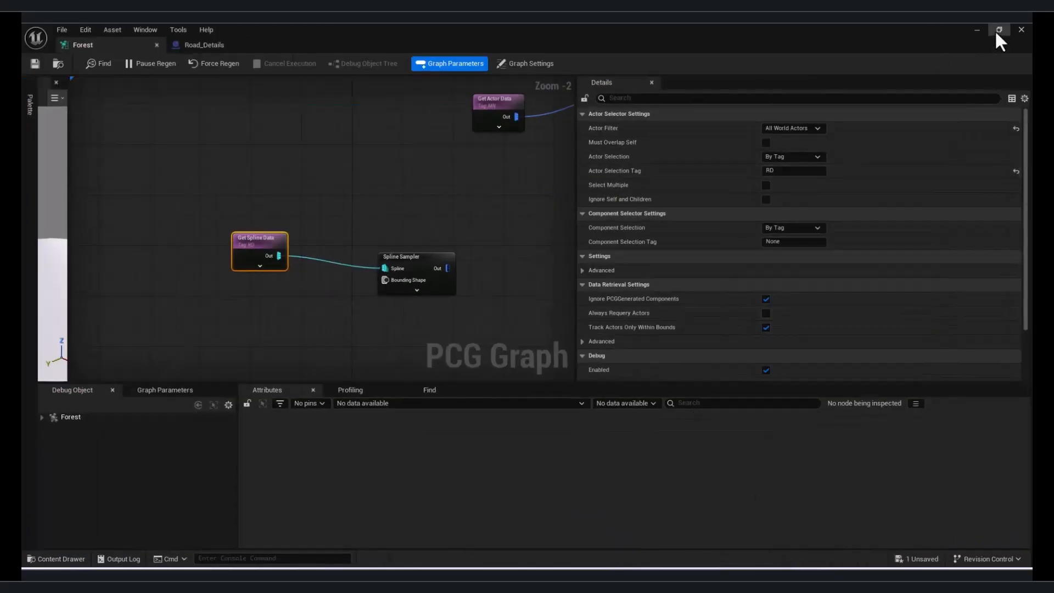
Connect the Spline Sampler's output to a new Static Mesh Spawner node with the graph window beside the viewport
left_click(998, 32)
scroll(391, 241, "up", 2)
right_click_drag(391, 242, 362, 235)
left_click(506, 306)
left_click(508, 315)
key("d")
key("d")
right_click_drag(536, 328, 464, 326)
left_click_drag(462, 324, 556, 321)
type("stat")
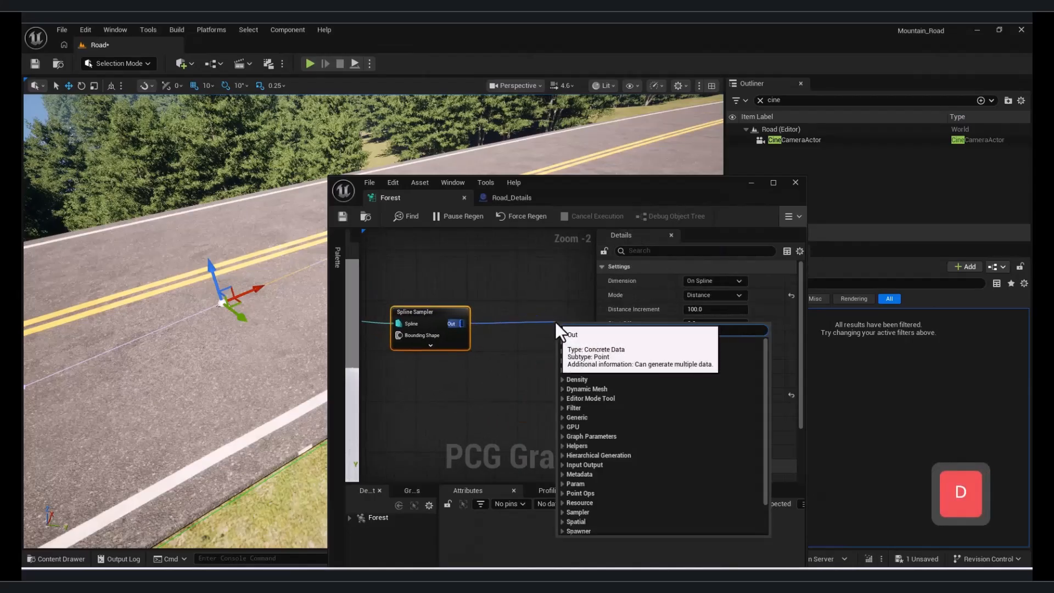
key("Return")
right_click_drag(494, 323, 476, 308)
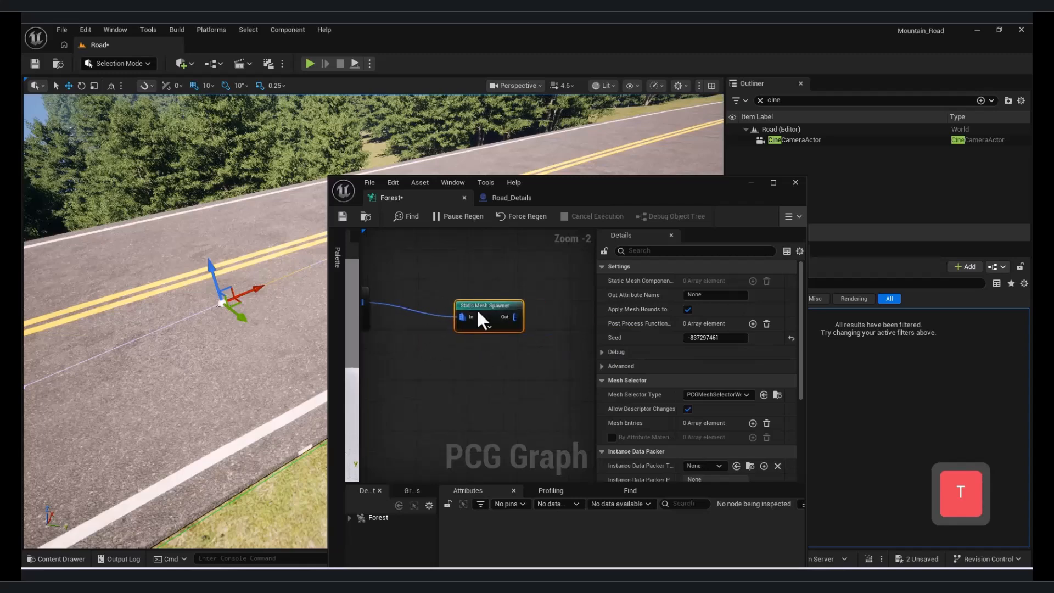
Add a mesh entry to the Static Mesh Spawner and set its static mesh to Cone
scroll(706, 390, "down", 2)
left_click(752, 394)
scroll(720, 390, "down", 4)
left_click(611, 338)
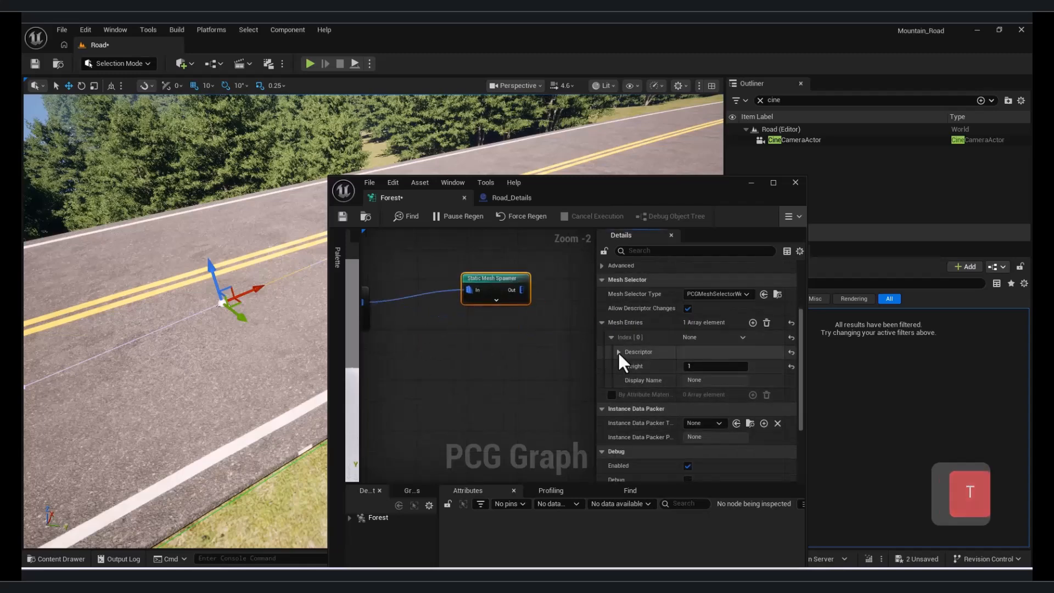
left_click(619, 352)
left_click(726, 408)
type("cone")
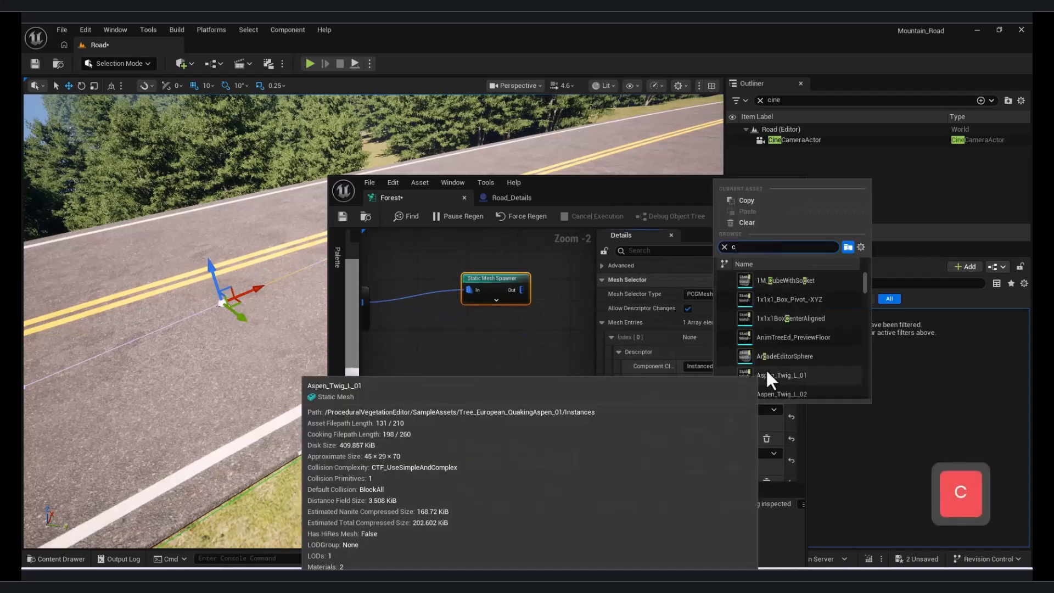
left_click(785, 300)
Extend the Road_Details spline along the centre of the road
right_click_drag(307, 285, 192, 280)
key("d")
key("w")
key("e")
key("s")
key("d")
right_click_drag(164, 336, 227, 339)
key("w")
left_click_drag(261, 333, 239, 336)
right_click_drag(240, 336, 219, 275)
key("a")
key("w")
key("s")
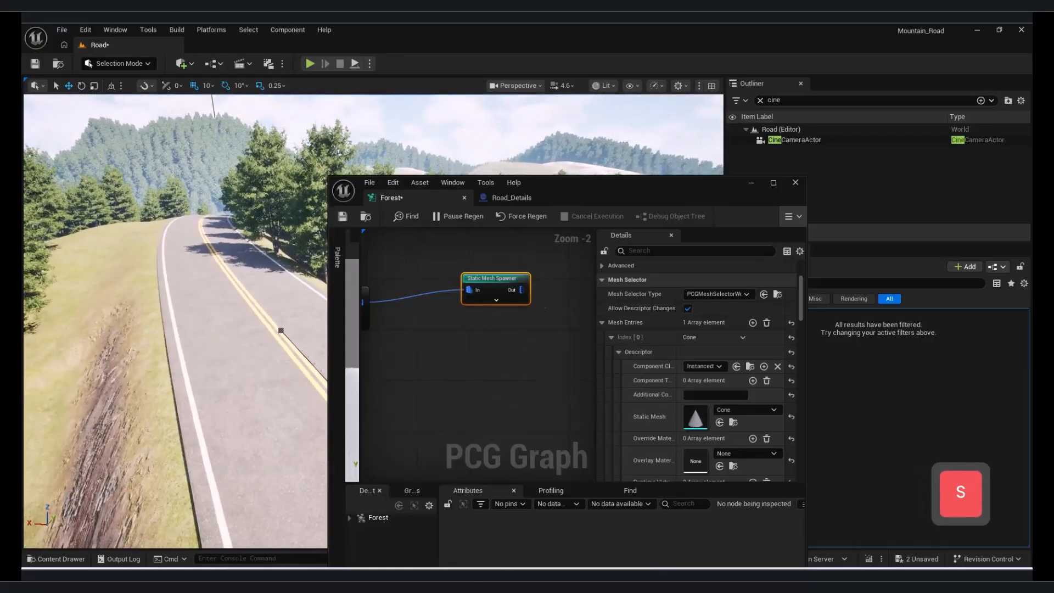
right_click_drag(479, 341, 560, 338)
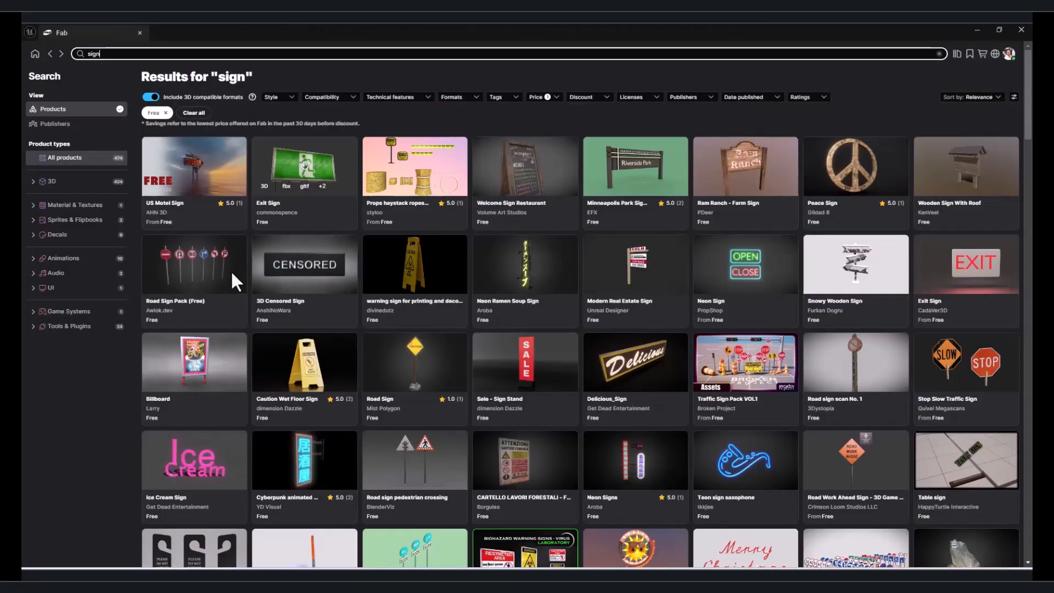
Add the Road Sign Pack (Free) from the Fab search results to the project
left_click(232, 267)
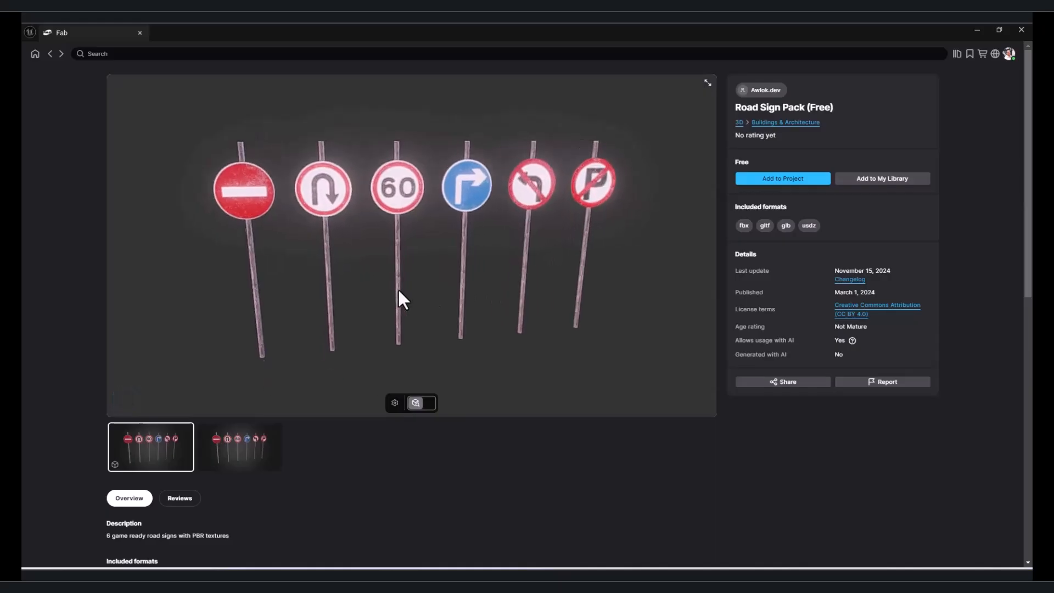
left_click(784, 178)
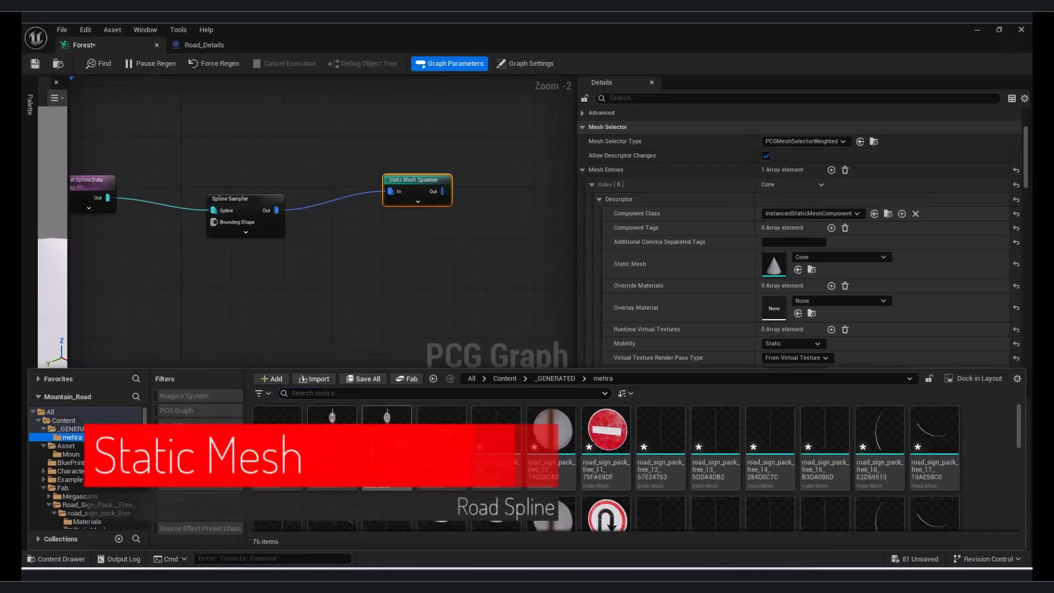
Replace the spawner's Cone mesh with the U-turn road sign Combined_B5F3C5CB and check the signs along the road
left_click(799, 270)
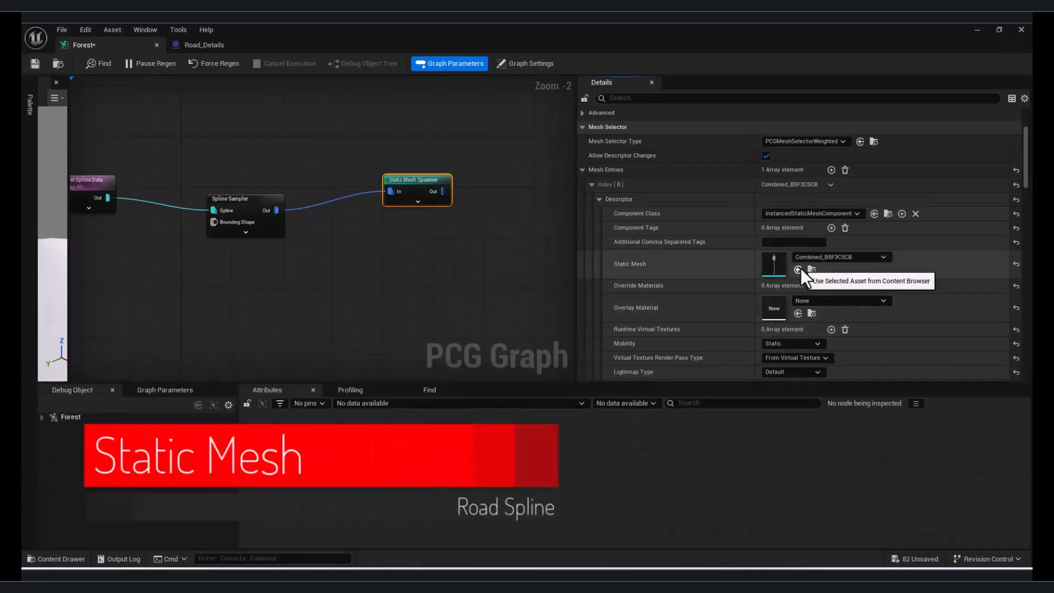
left_click(1013, 29)
key("s")
right_click_drag(499, 442, 627, 529)
key("q")
key("s")
key("q")
key("s")
mouse_move(725, 574)
left_click(766, 508)
left_click(1000, 34)
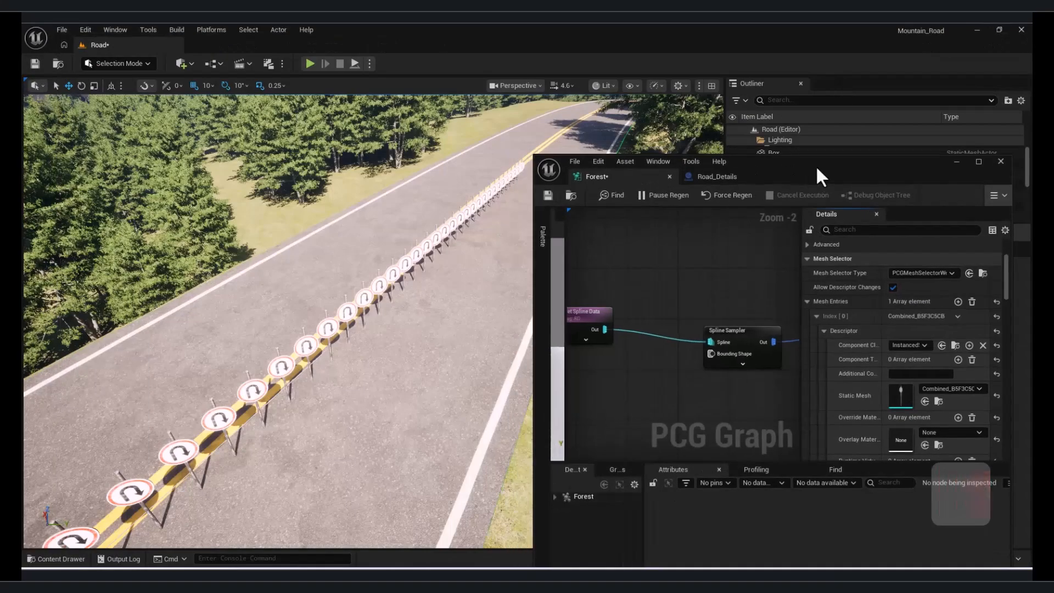
Insert a Transform Points node between the Spline Sampler and the Static Mesh Spawner
left_click_drag(813, 169, 847, 142)
key("space")
right_click_drag(766, 358, 699, 338)
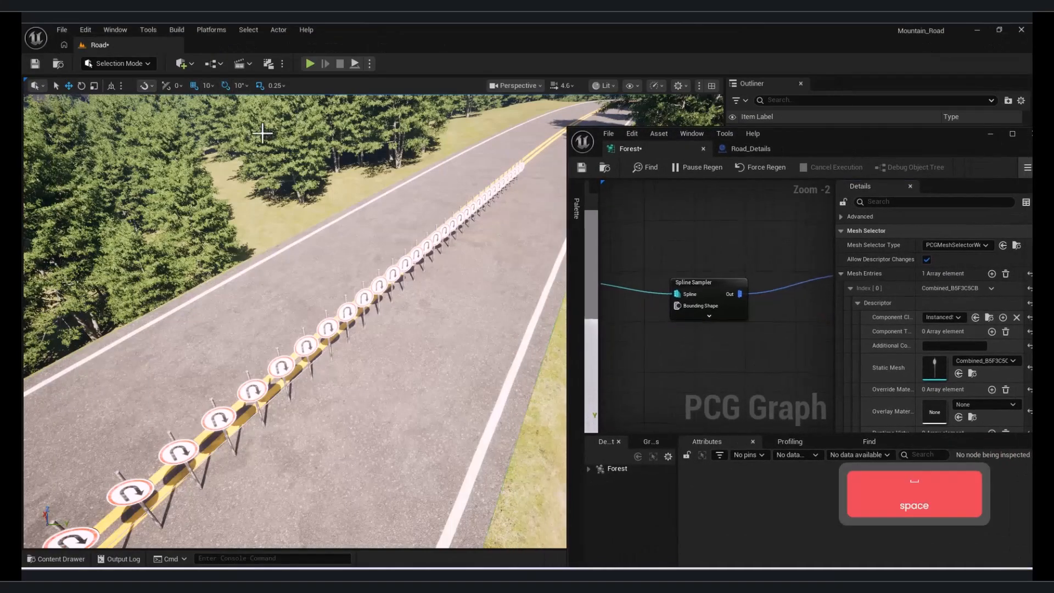
scroll(660, 279, "down", 2)
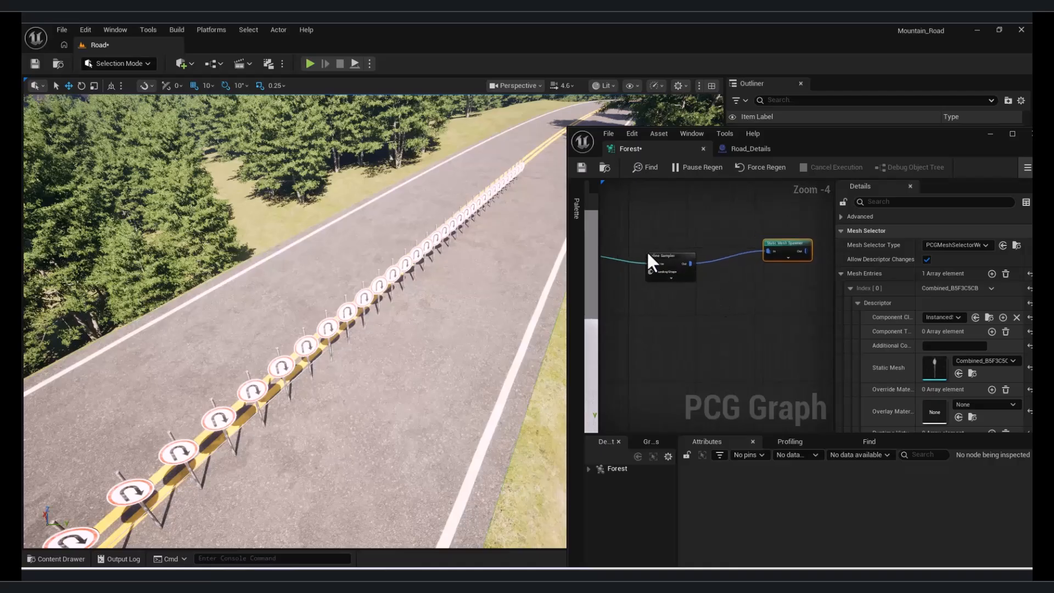
left_click(661, 257)
left_click_drag(662, 257, 713, 321)
type("transf")
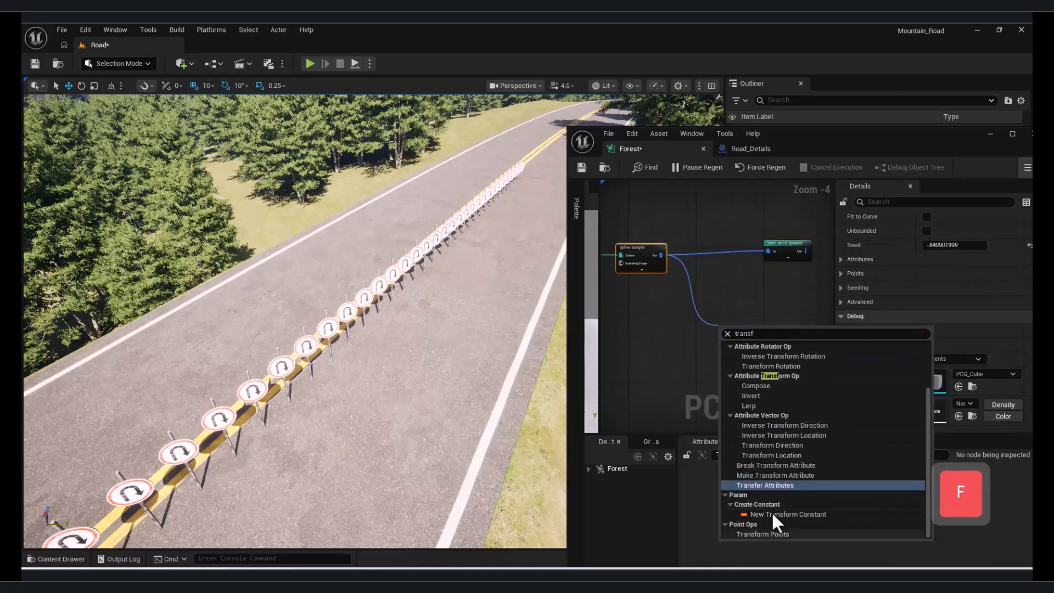
left_click(762, 534)
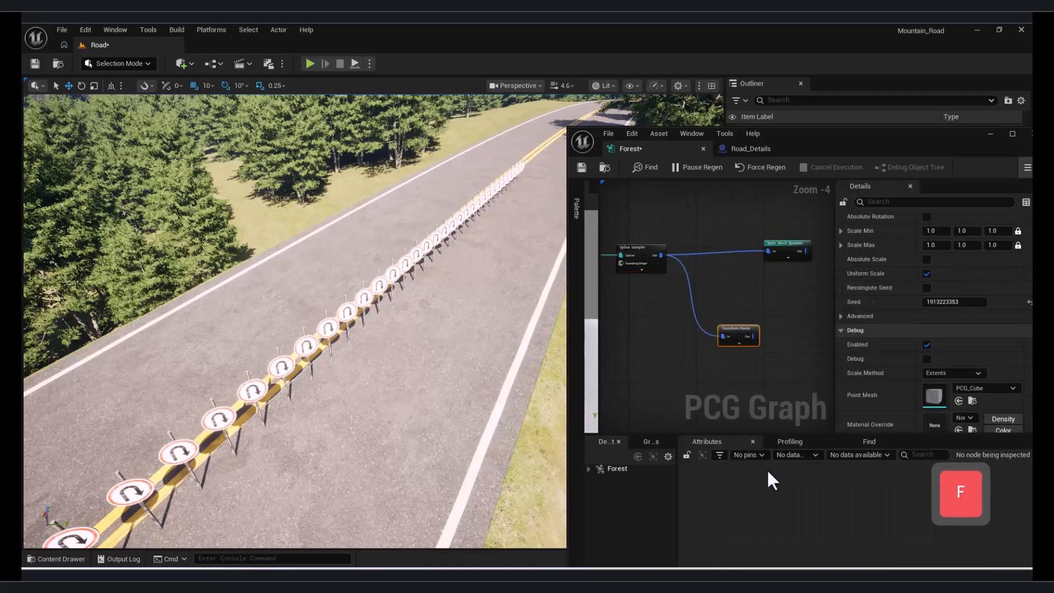
left_click(769, 251, "alt")
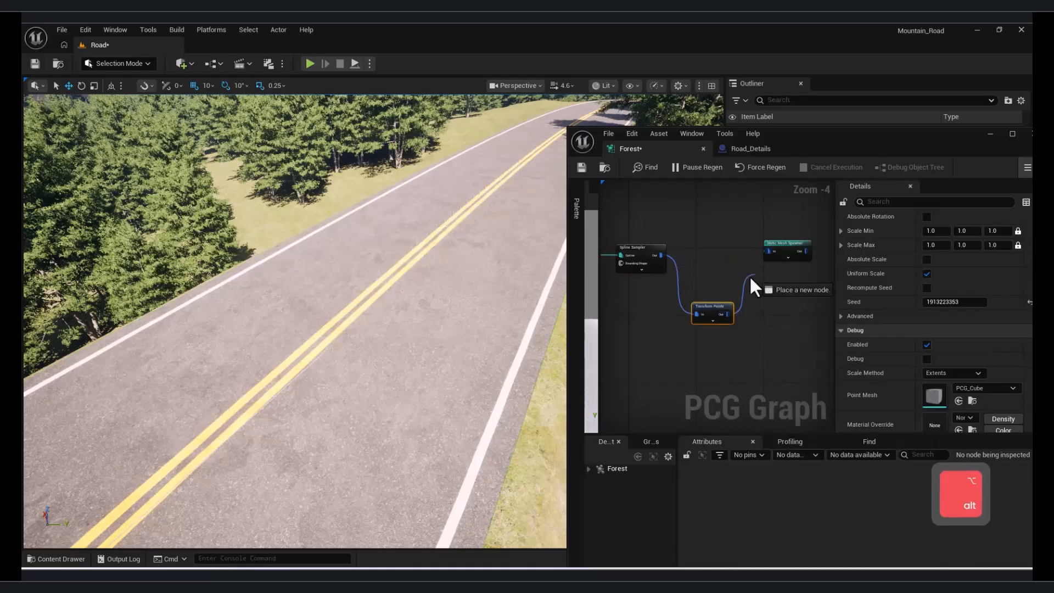
left_click_drag(765, 249, 767, 251)
Try a Transform Points Offset Min of 100 on X, then with X at 0 try 100, 400 and 500 on Y
scroll(936, 274, "up", 4)
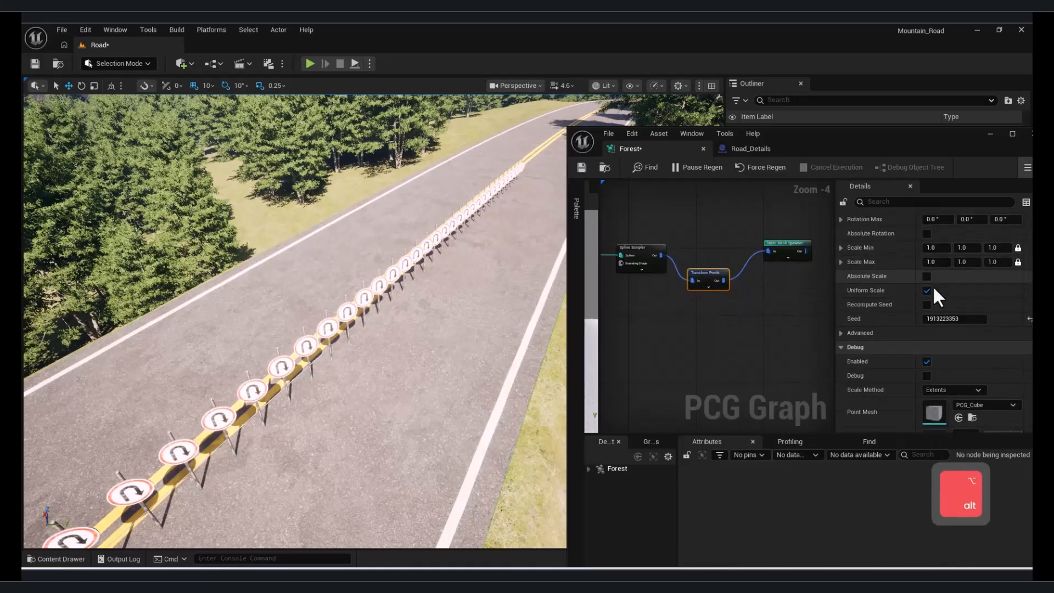
type("100")
key("Return")
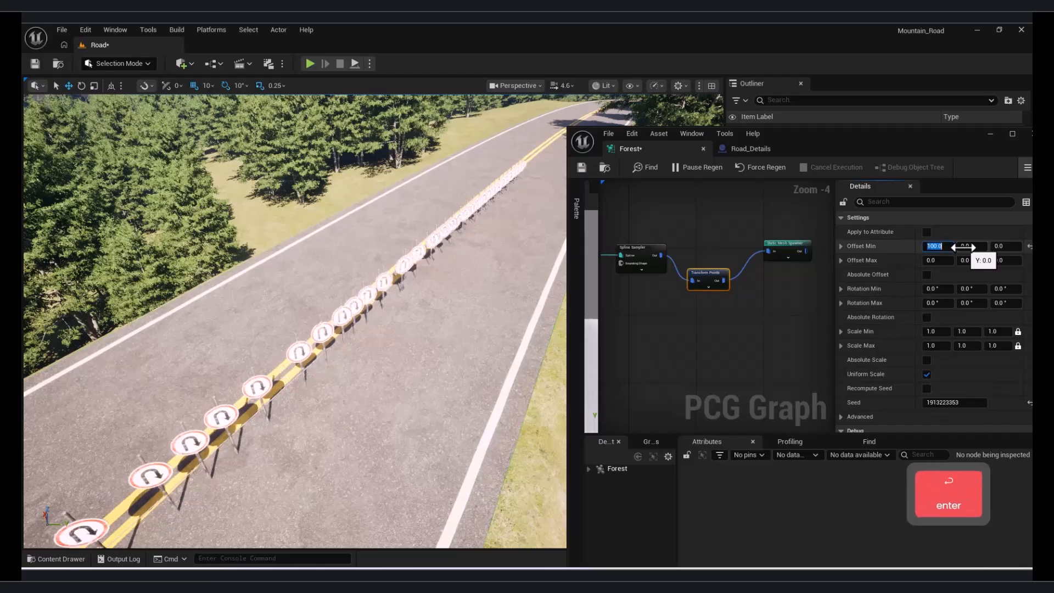
left_click(970, 246)
type("100")
key("Return")
type("4")
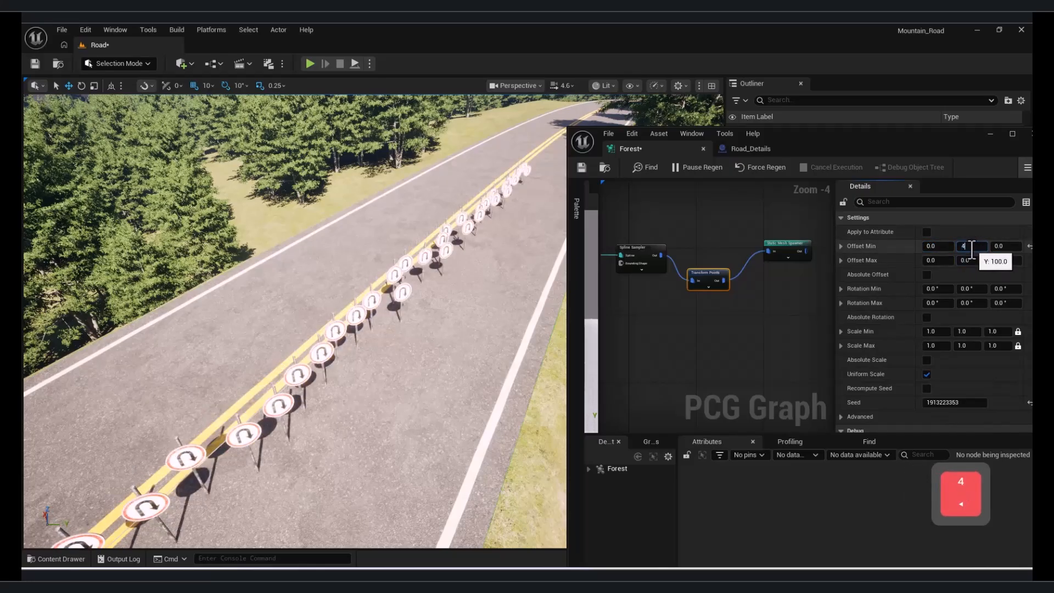
type("00")
key("Return")
left_click(970, 260)
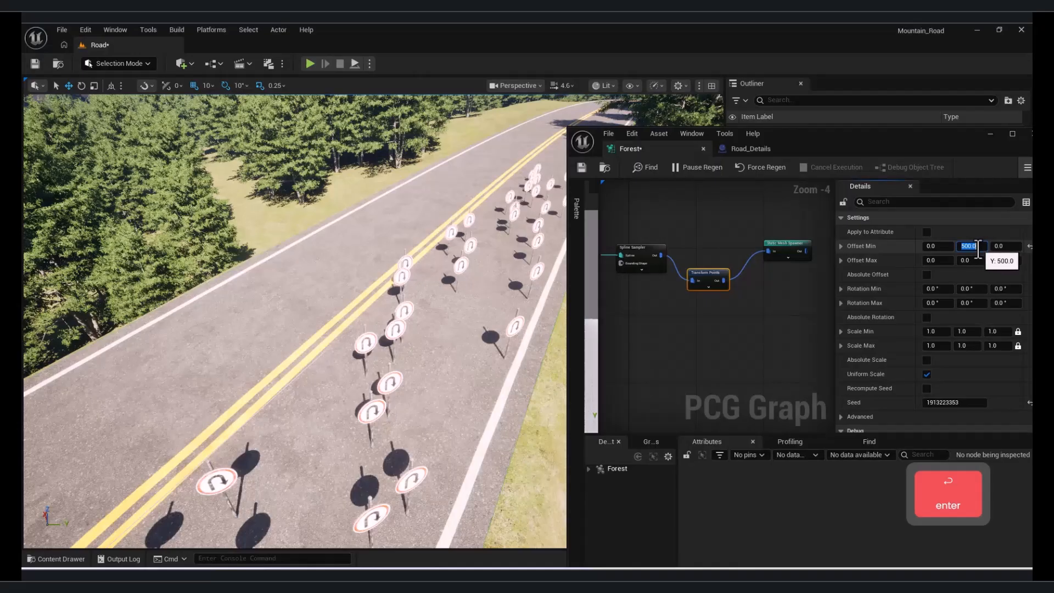
Set the Transform Points Offset Min and Offset Max to 600 on Y and inspect the signs at the road's edge
left_click(969, 246)
type("600")
key("Return")
left_click(978, 262)
type("60")
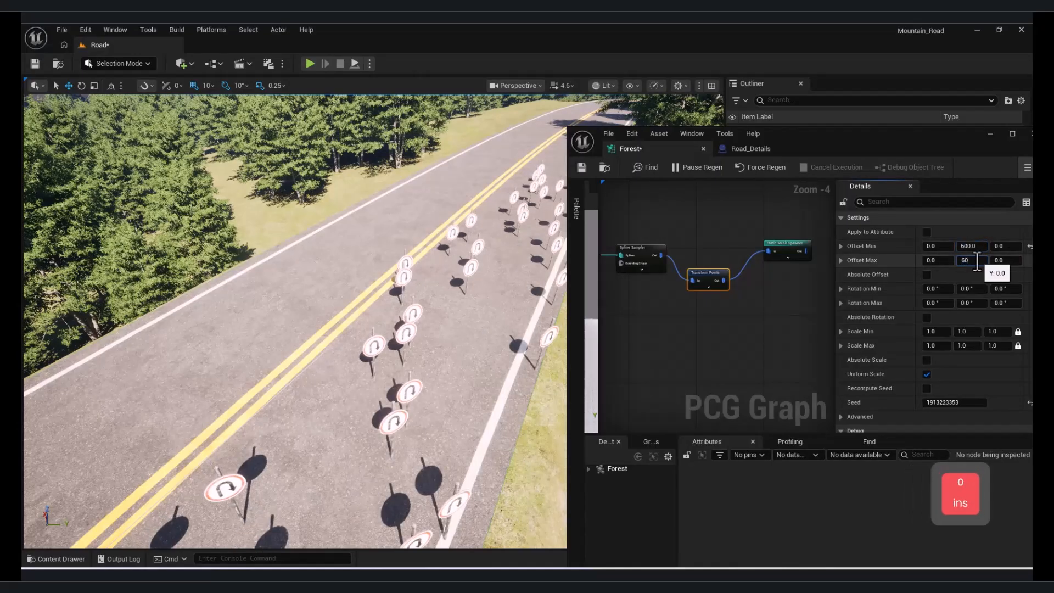
type("0")
key("Return")
key("w")
right_click_drag(389, 320, 439, 324)
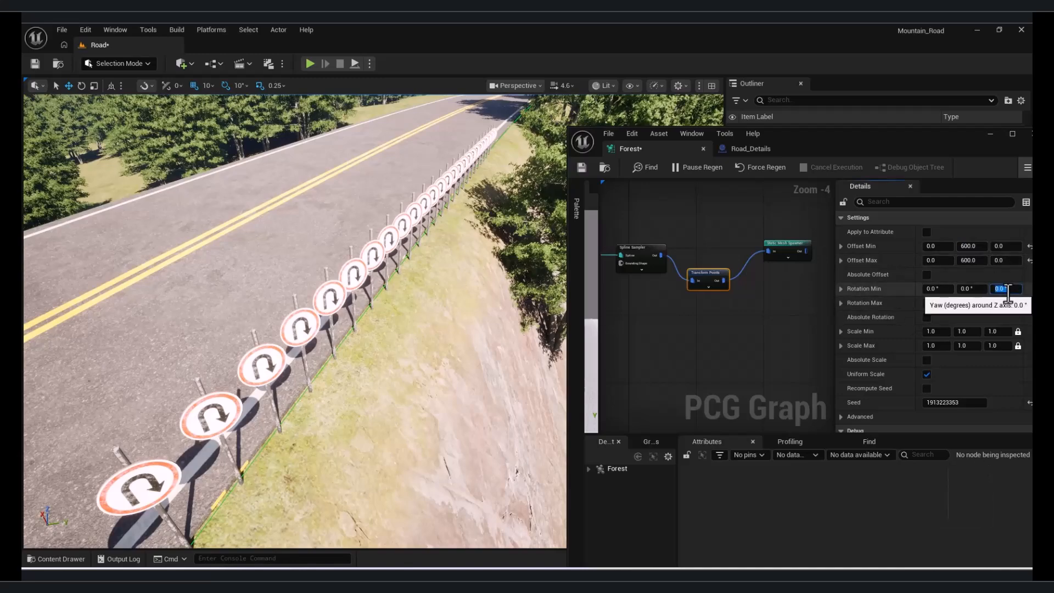
Set the Transform Points Rotation Min and Rotation Max to 90° around Z
type("90")
key("Return")
type("90")
key("Return")
Set the Transform Points Offset Min and Offset Max to 500 on Y and check the sign row along the road
key("a")
key("q")
key("s")
key("w")
right_click_drag(487, 297, 487, 298)
key("s")
type("500")
left_click(968, 261)
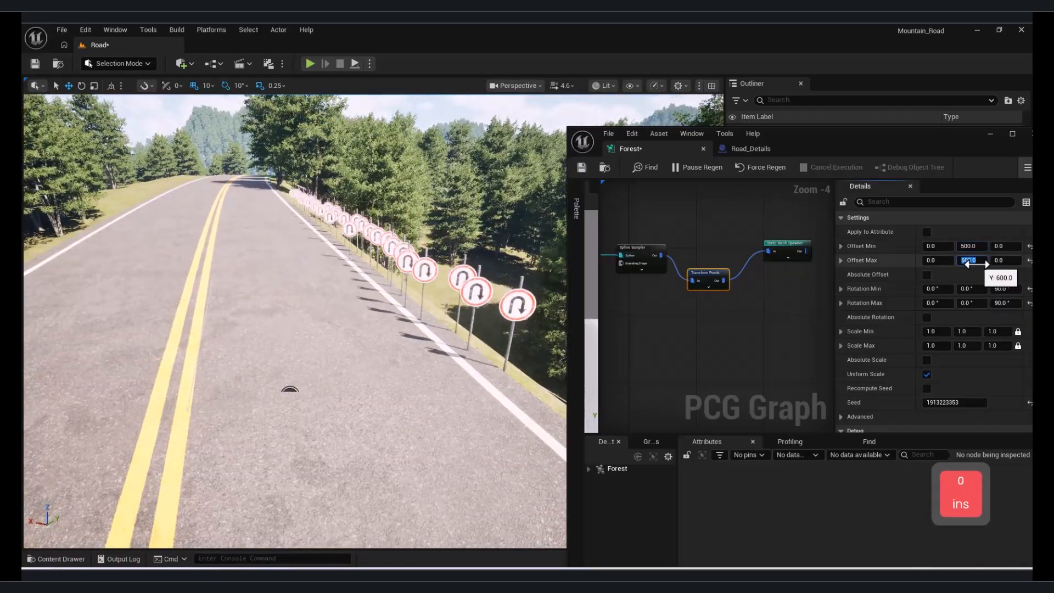
left_click(971, 246)
right_click_drag(411, 340, 416, 333)
key("w")
Increase the Spline Sampler's Distance Increment to about 786 to space the signs farther apart
right_click_drag(652, 253, 723, 272)
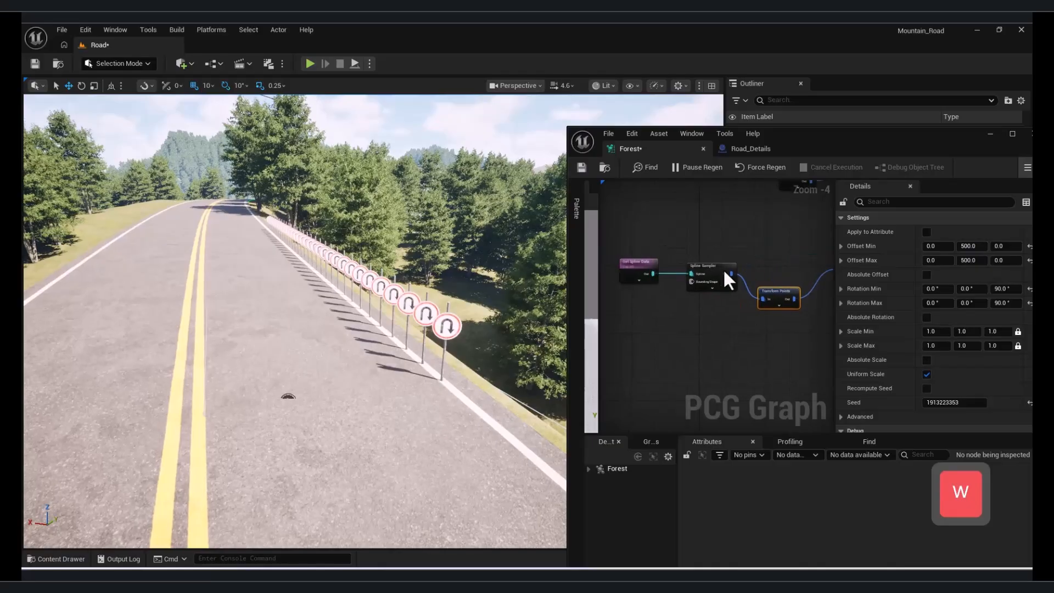
left_click_drag(723, 272, 712, 264)
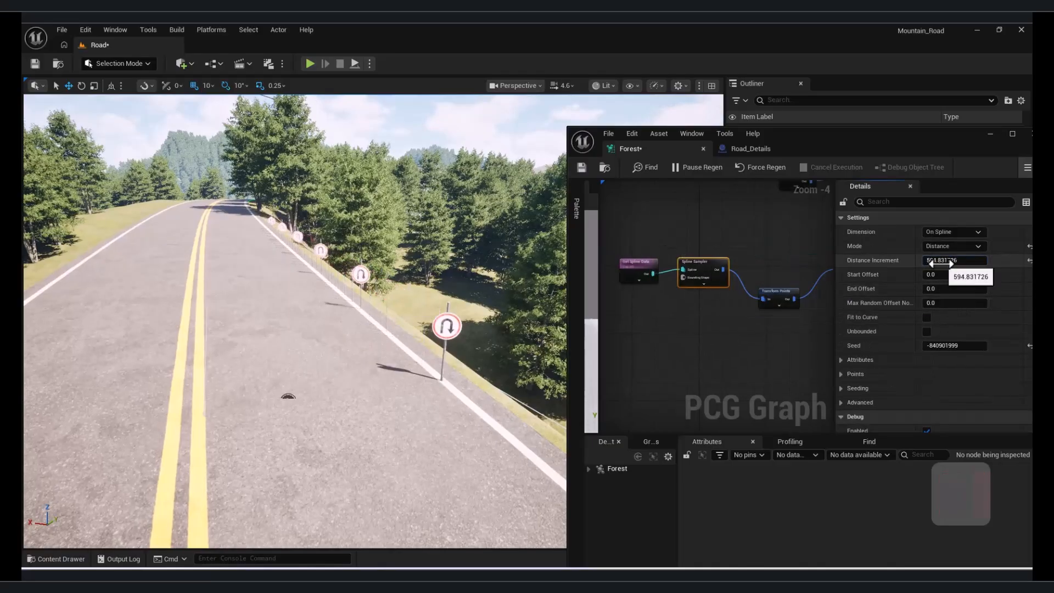
left_click_drag(800, 133, 726, 123)
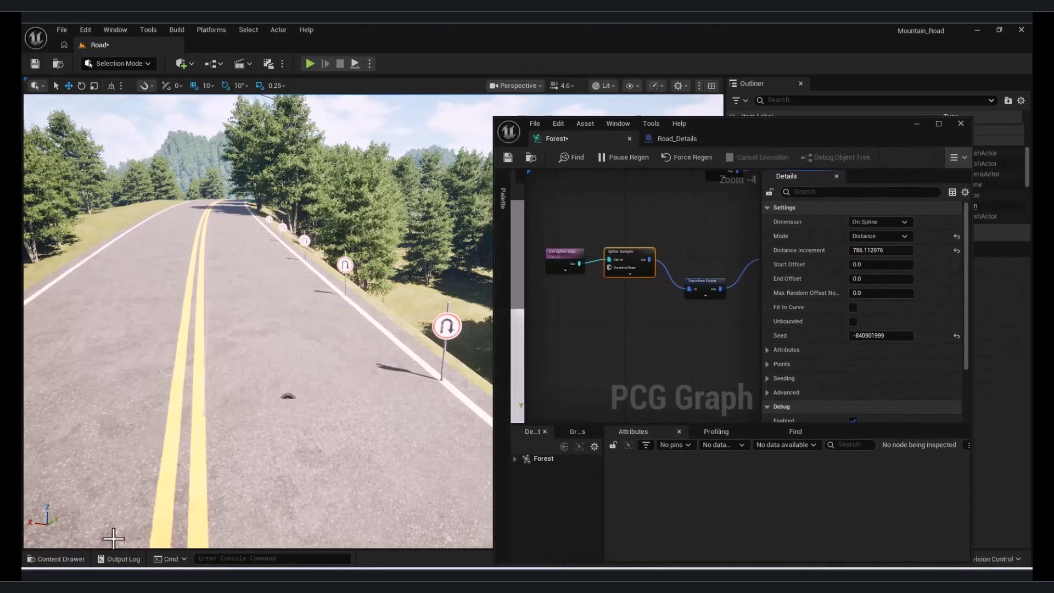
Replace the Static Mesh Spawner's U-turn sign with the 60 speed-limit sign mesh from the road sign pack
left_click(60, 558)
left_click(335, 372)
left_click(60, 559)
left_click(657, 278)
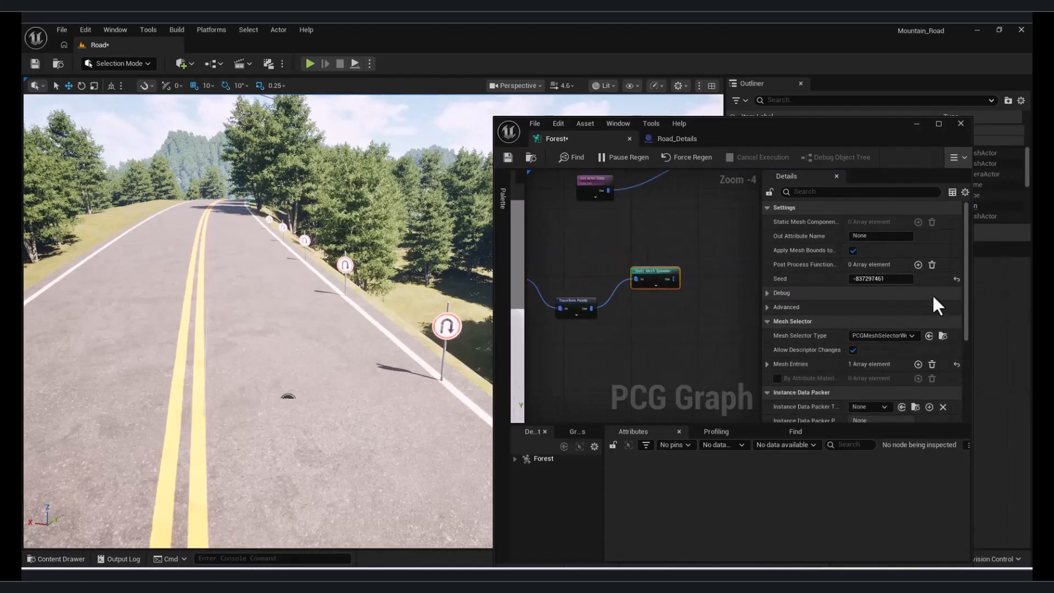
left_click(768, 365)
scroll(831, 349, "down", 1)
left_click(777, 363)
scroll(840, 341, "down", 4)
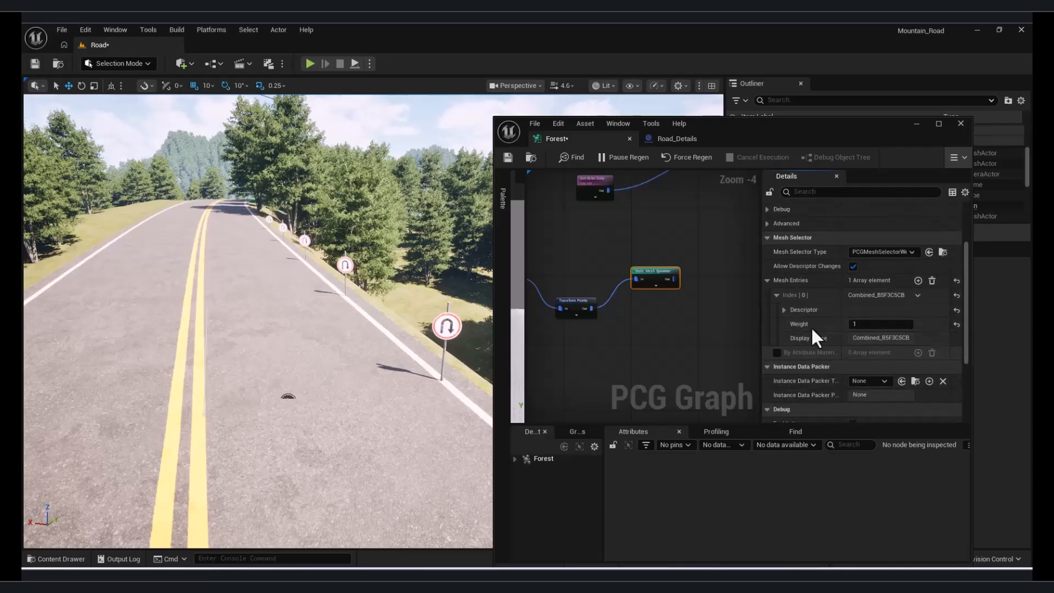
left_click(784, 310)
left_click(884, 380)
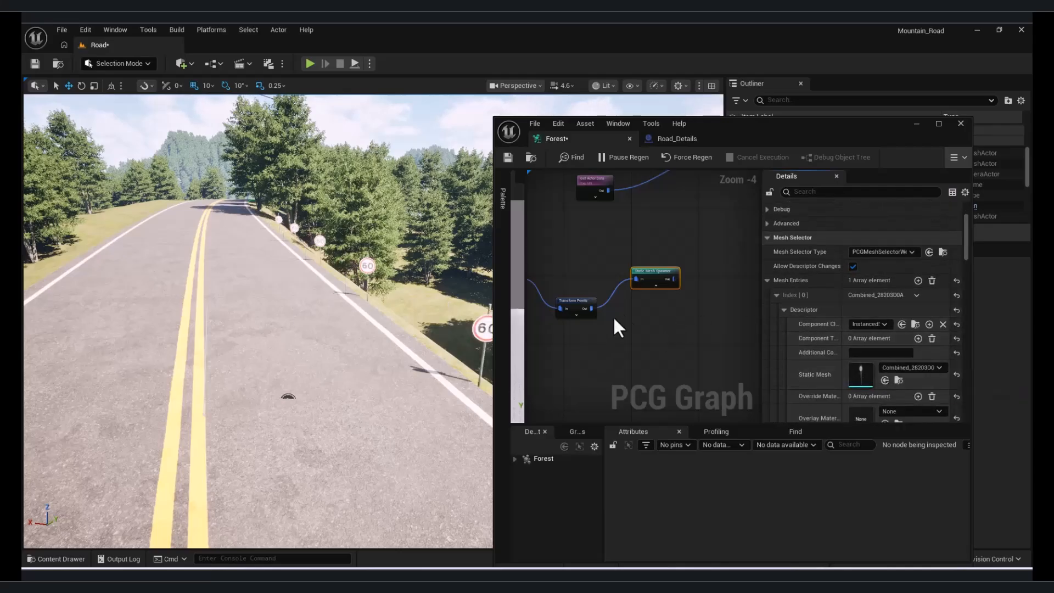
Set the Transform Points Offset Min and Offset Max to 400 on Y to bring the signs closer to the road
left_click(582, 306)
scroll(918, 257, "up", 3)
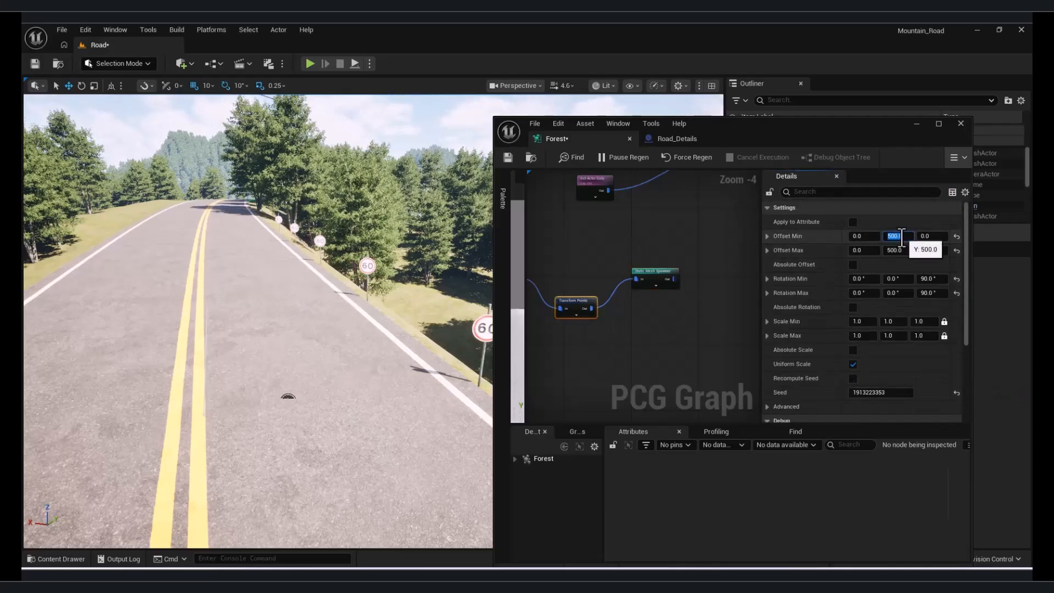
type("400")
left_click(903, 252)
right_click_drag(418, 307, 411, 280)
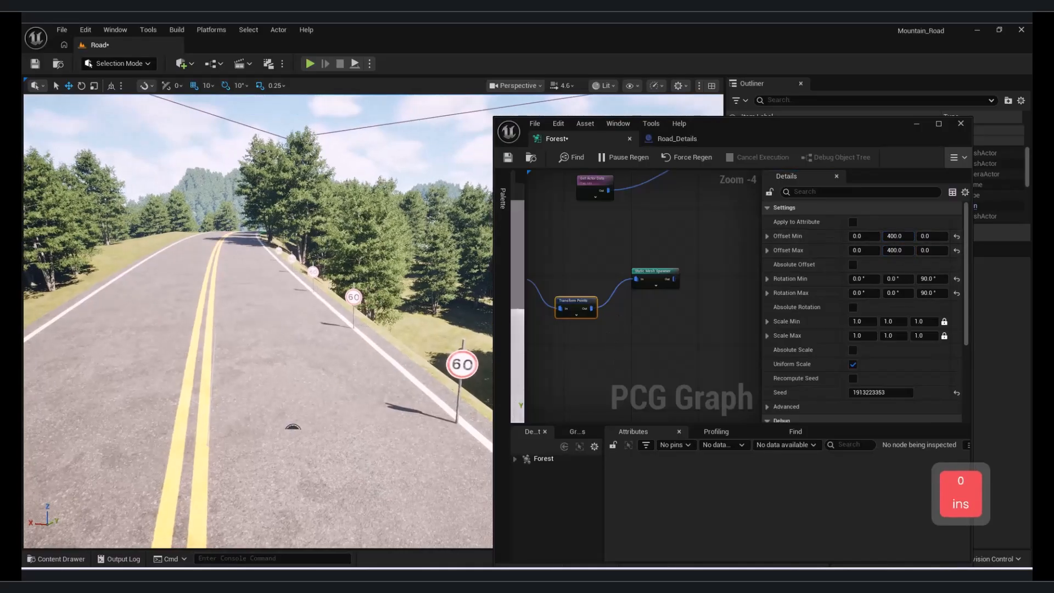
Increase the Spline Sampler's Distance Increment to about 1986.5 and check the sign spacing along the road
right_click_drag(582, 341, 678, 347)
left_click(596, 291)
right_click_drag(308, 318, 244, 348)
key("a")
key("e")
key("d")
key("w")
key("e")
key("d")
key("w")
key("d")
left_click(261, 301)
right_click_drag(261, 302, 231, 305)
Extend the Road_Details spline along the road's centre line by duplicating a spline point and placing the copy
left_click(916, 124)
scroll(801, 193, "down", 6)
left_click(791, 187)
key("a")
right_click_drag(412, 265, 353, 301)
key("s")
key("e")
left_click(428, 306)
left_click_drag(418, 312, 174, 349, "alt")
right_click_drag(175, 349, 131, 346)
key("w")
key("e")
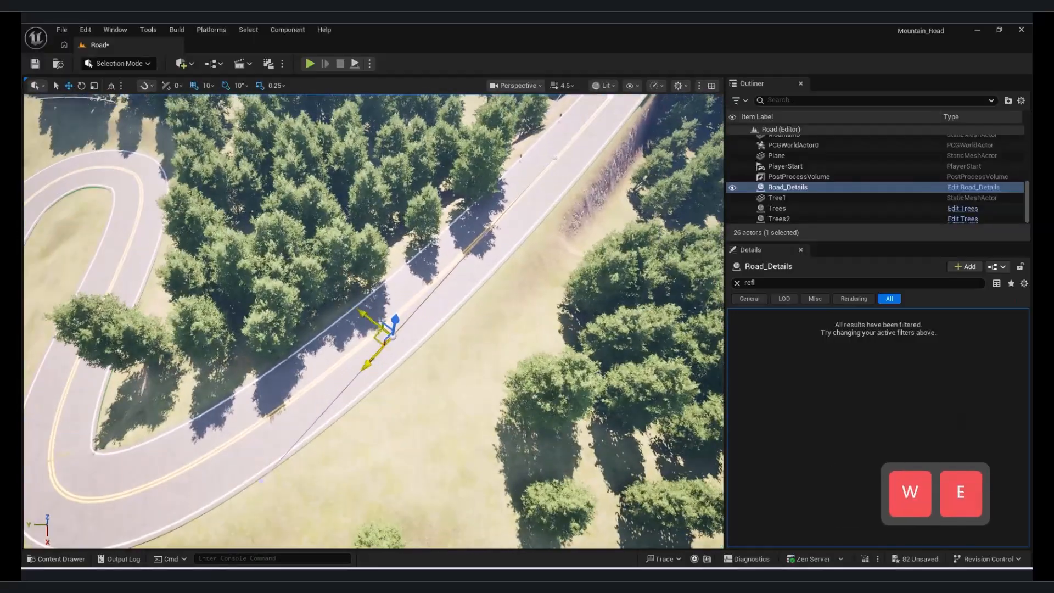
right_click_drag(362, 374, 420, 340)
key("q")
right_click_drag(267, 541, 717, 508)
key("w")
key("a")
key("s")
key("w")
key("d")
key("s")
key("q")
Insert a Projection node between the Spline Sampler and Transform Points, with Get Landscape Data as its projection target
right_click_drag(667, 252, 667, 219)
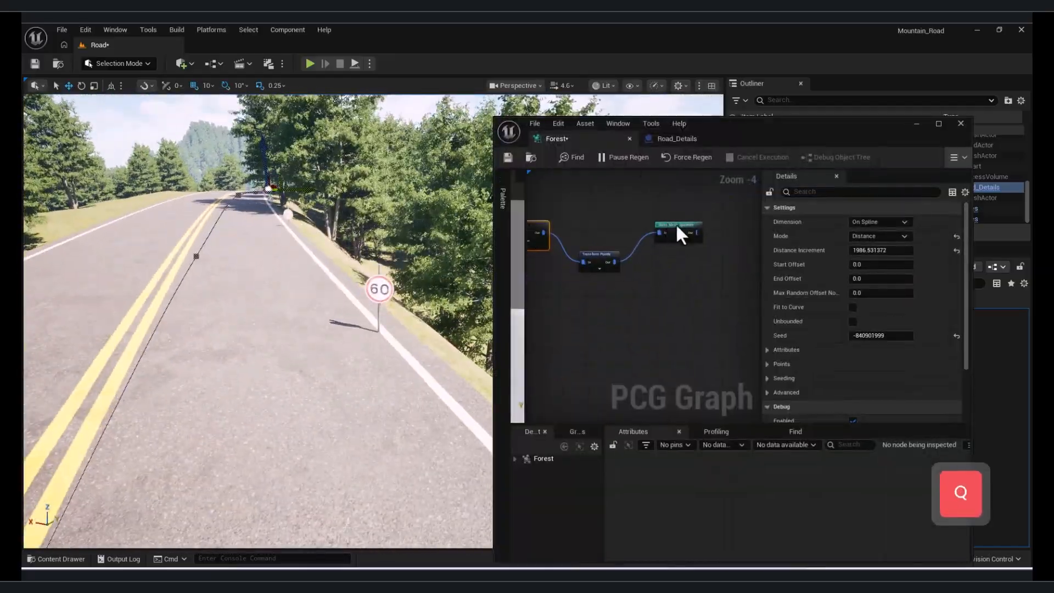
left_click(676, 277)
left_click_drag(616, 255, 576, 332)
type("proj")
left_click(697, 282)
type("get land")
left_click(635, 353)
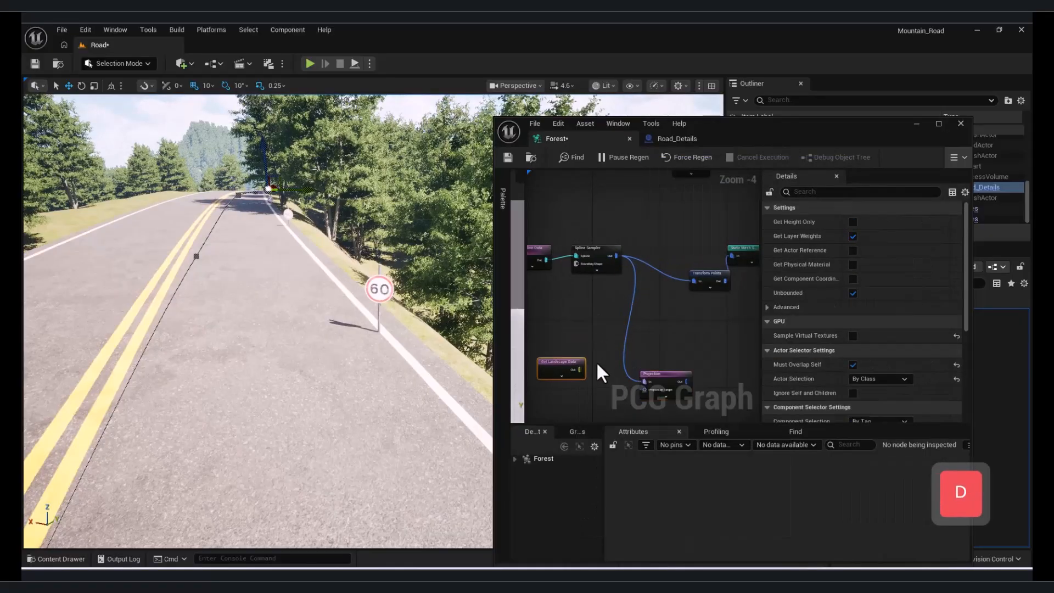
right_click(694, 274)
left_click(686, 380)
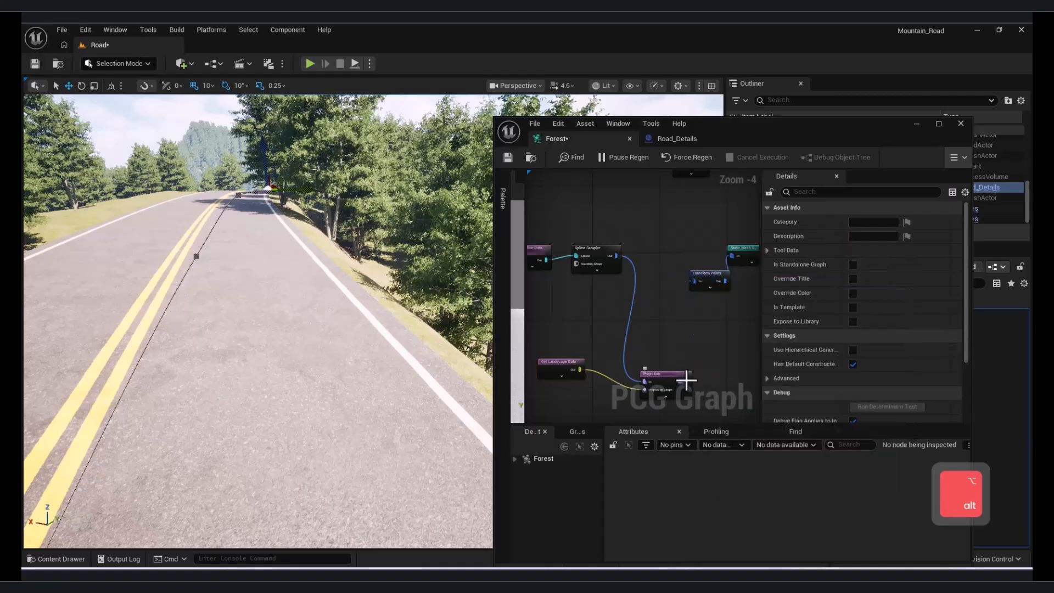
Set the Transform Points Offset Min and Offset Max to 50 on Z
key("w")
key("e")
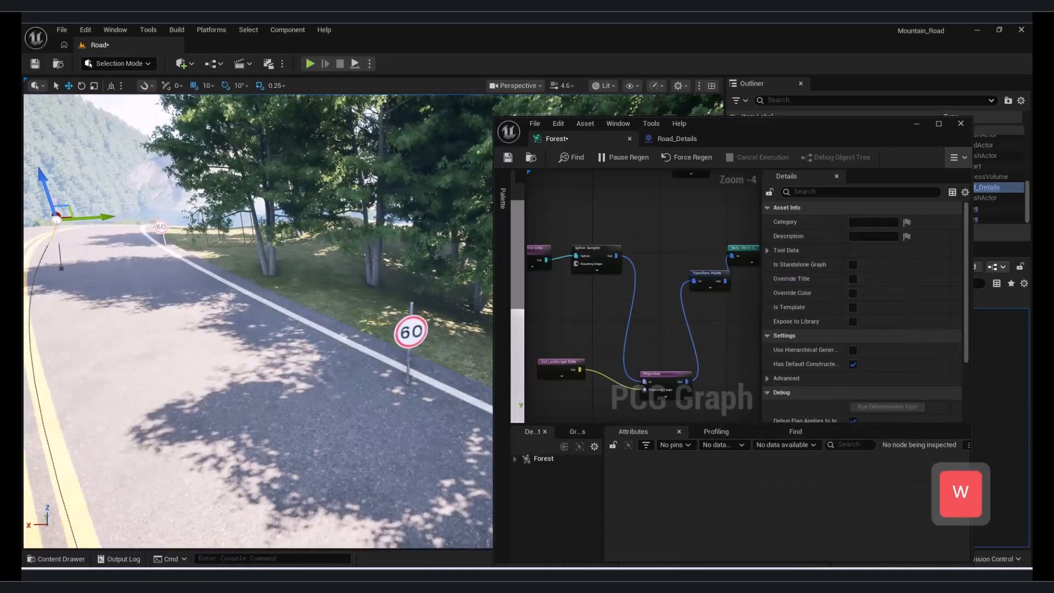
left_click(626, 253)
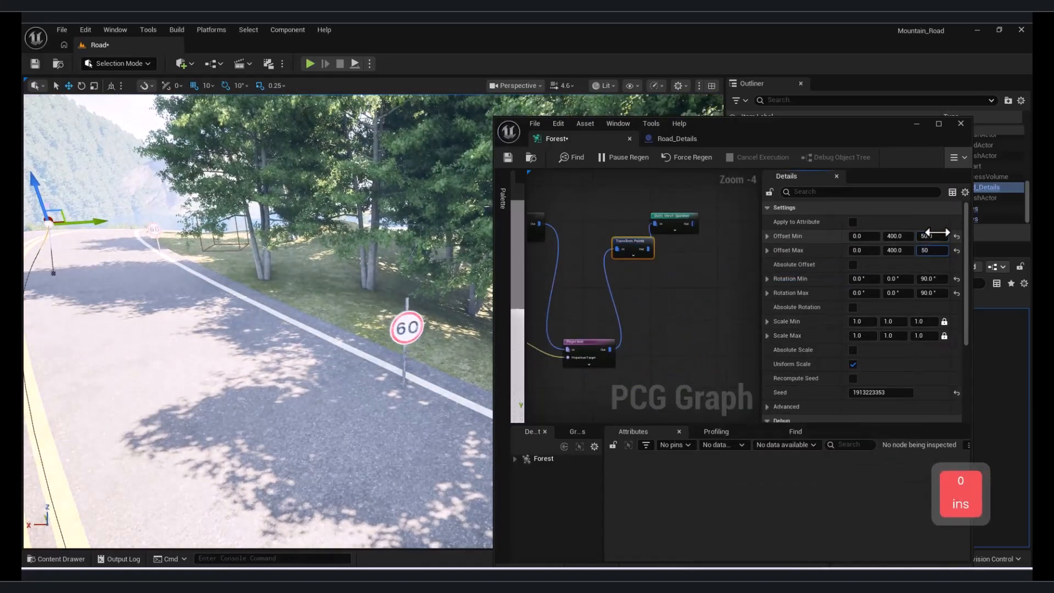
key("Return")
Examine the height and placement of the 60 speed-limit signs along the road
key("a")
key("w")
right_click_drag(448, 360, 415, 376)
key("a")
key("s")
key("d")
key("w")
right_click_drag(426, 333, 363, 316)
key("a")
key("s")
key("q")
key("a")
right_click_drag(243, 396, 243, 397)
key("w")
right_click_drag(568, 420, 564, 317)
key("a")
key("s")
right_click_drag(374, 321, 374, 321)
key("e")
right_click_drag(366, 231, 401, 336)
key("d")
right_click_drag(453, 189, 441, 222)
key("e")
key("d")
key("w")
right_click_drag(507, 151, 510, 264)
key("d")
key("a")
key("w")
Select the Road_Details spline points near the bend and check how the signs follow that stretch of road
mouse_move(305, 302)
right_mouse_down()
mouse_move(285, 313)
mouse_move(305, 301)
right_mouse_up()
key("a")
key("e")
key("s")
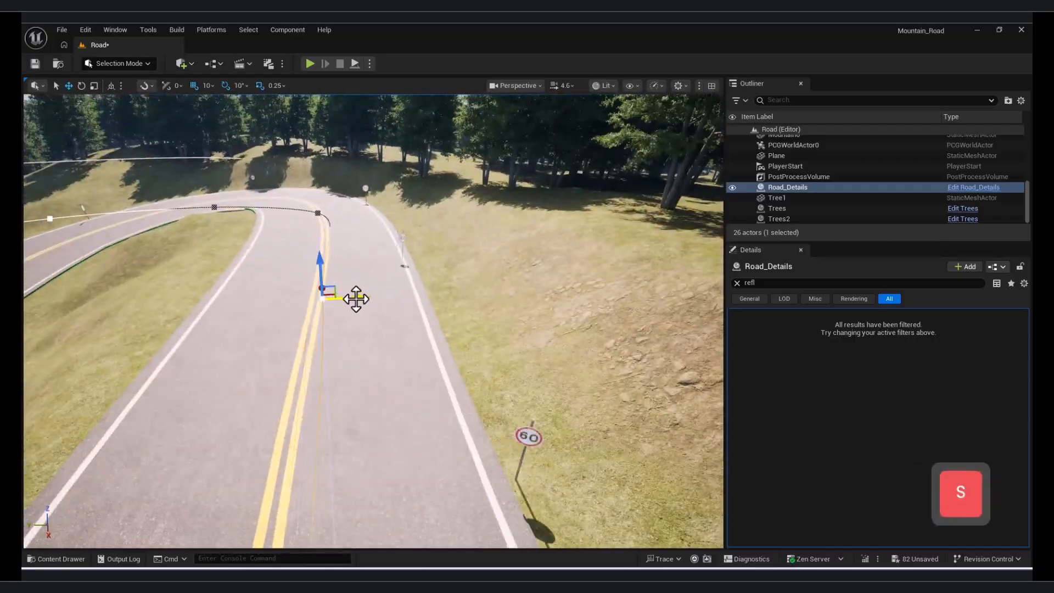
left_click(317, 211)
key("e")
right_click_drag(317, 211, 257, 87)
key("d")
key("w")
key("s")
key("a")
key("s")
key("w")
key("s")
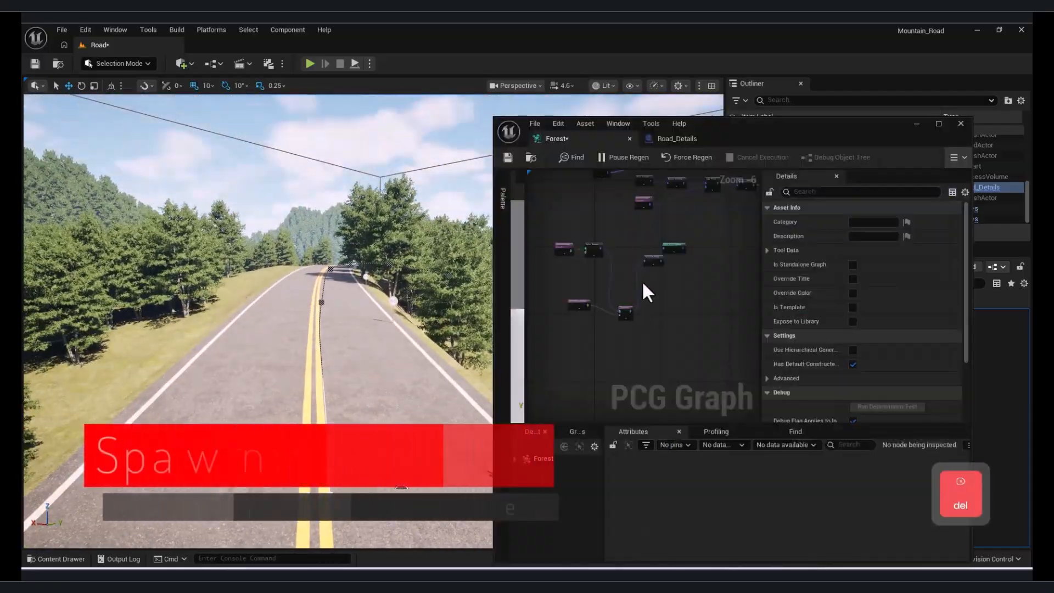
key("Delete")
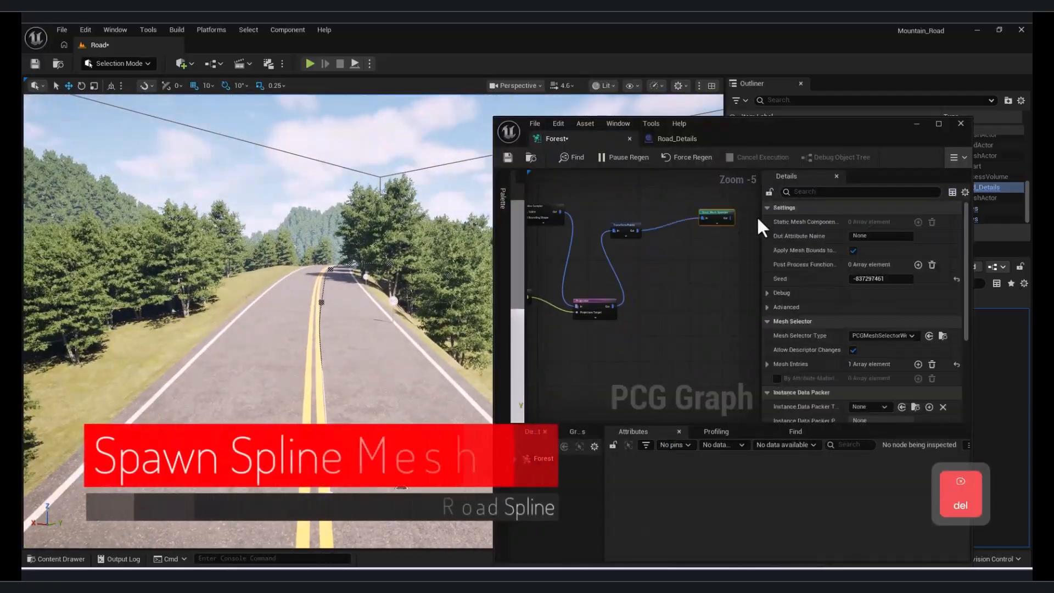
Open Fab and search for "modular guard", limited to free products
left_click(187, 64)
left_click(200, 124)
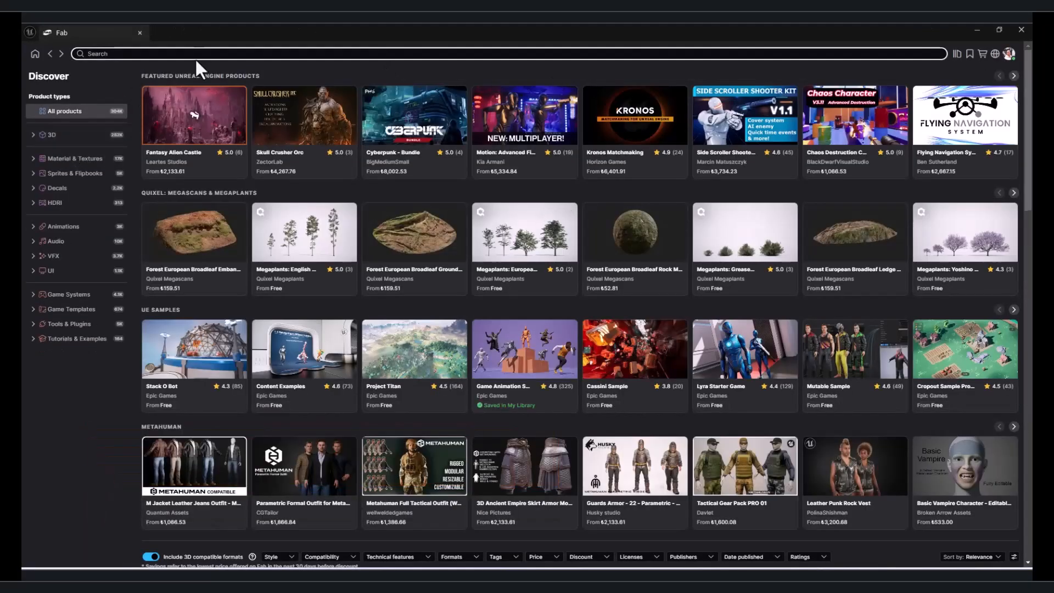
type("modular")
key("Return")
left_click(609, 97)
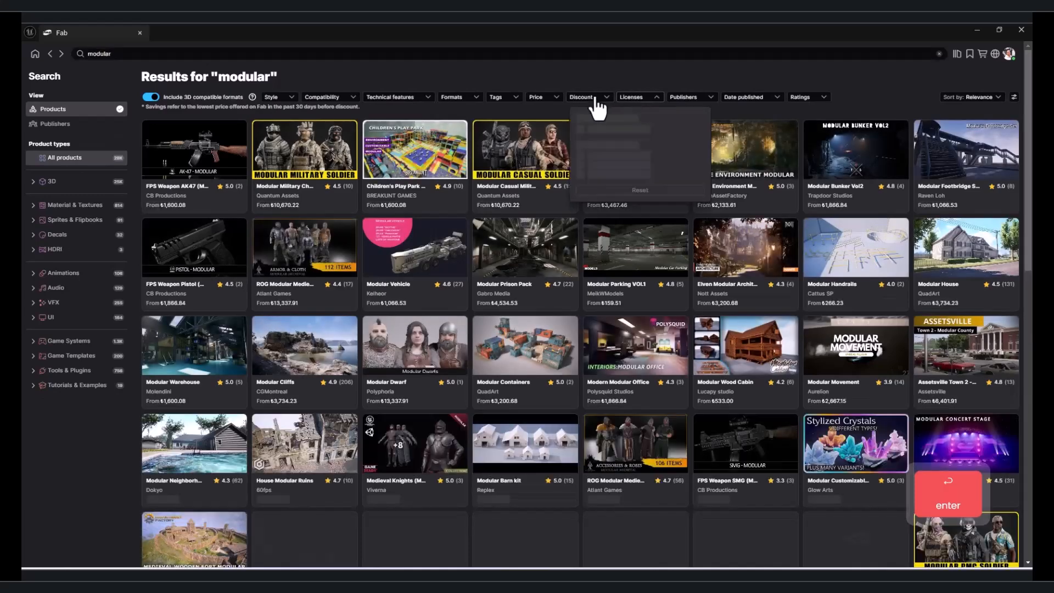
left_click(550, 99)
left_click(485, 144)
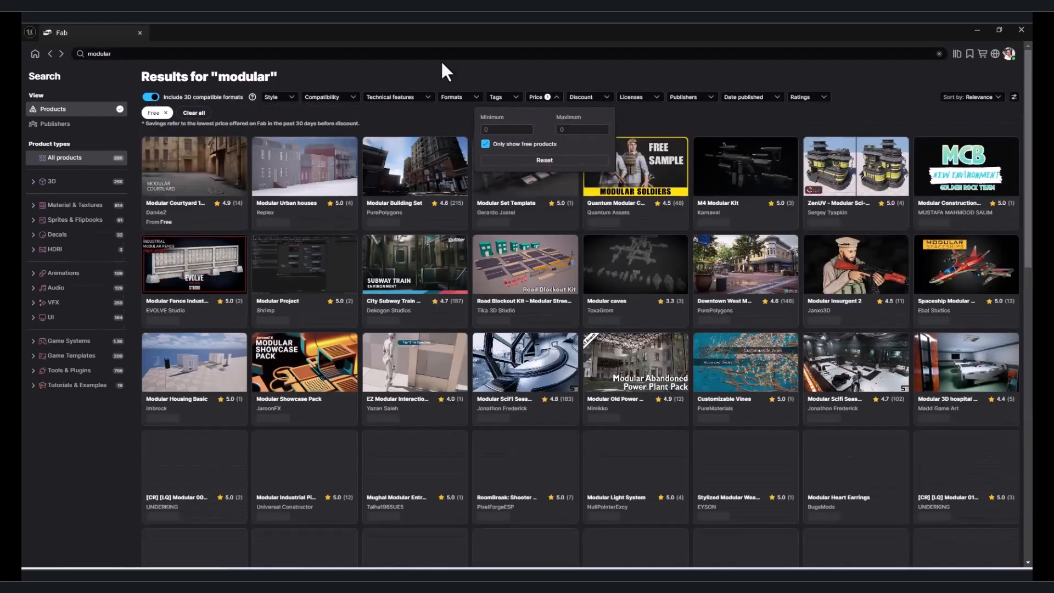
left_click(125, 54)
type("guard")
key("Return")
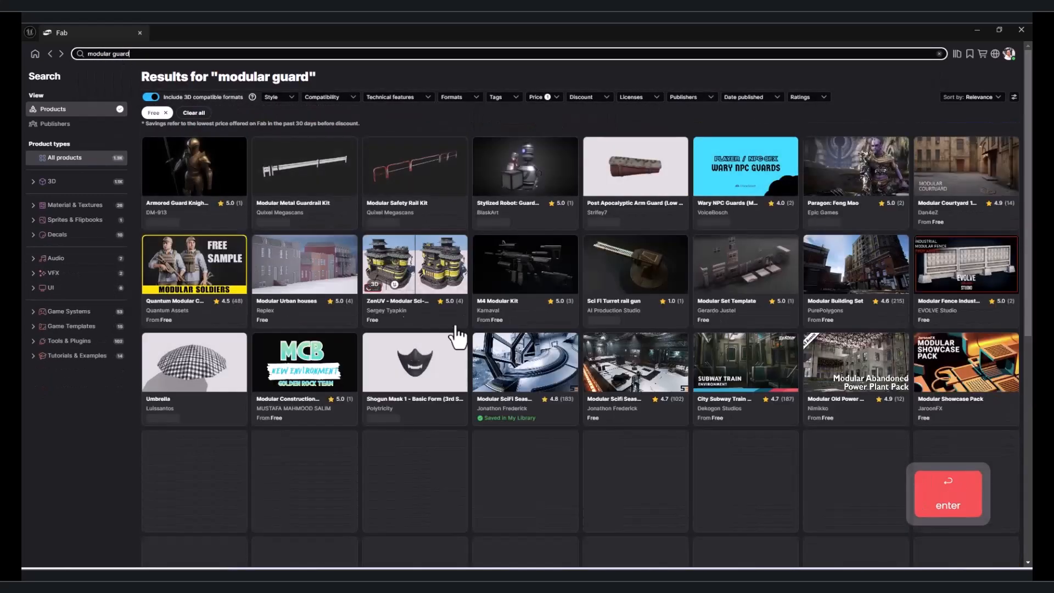
left_click(412, 448)
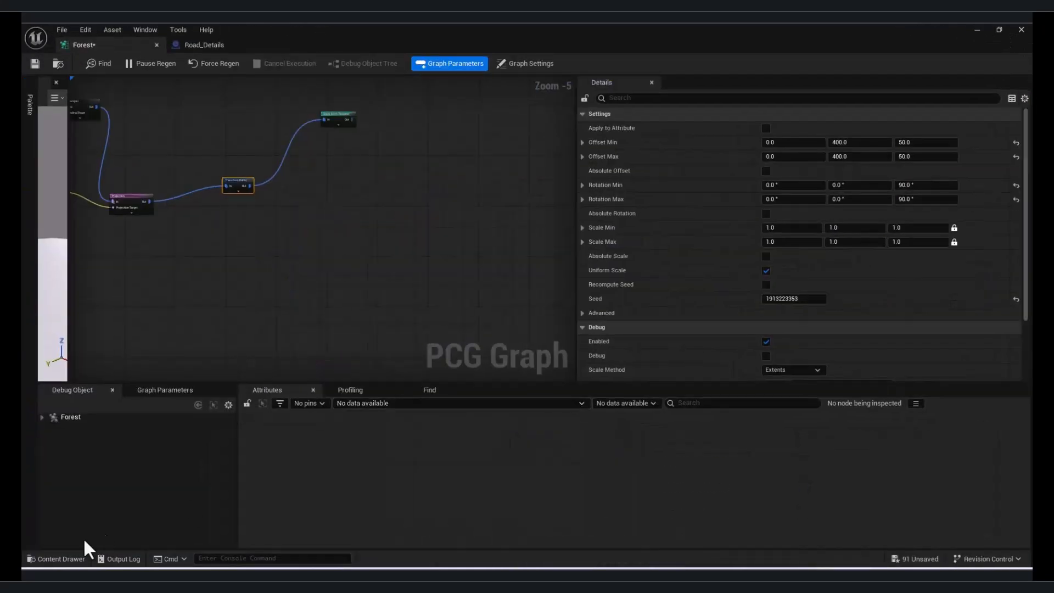
Open the xb1icckdw_LOD0_TIER1_000 mesh from the Modular Metal Guardrail Kit's StaticMeshes folder to examine the guardrail piece
left_click(55, 559)
double_click(330, 437)
double_click(276, 444)
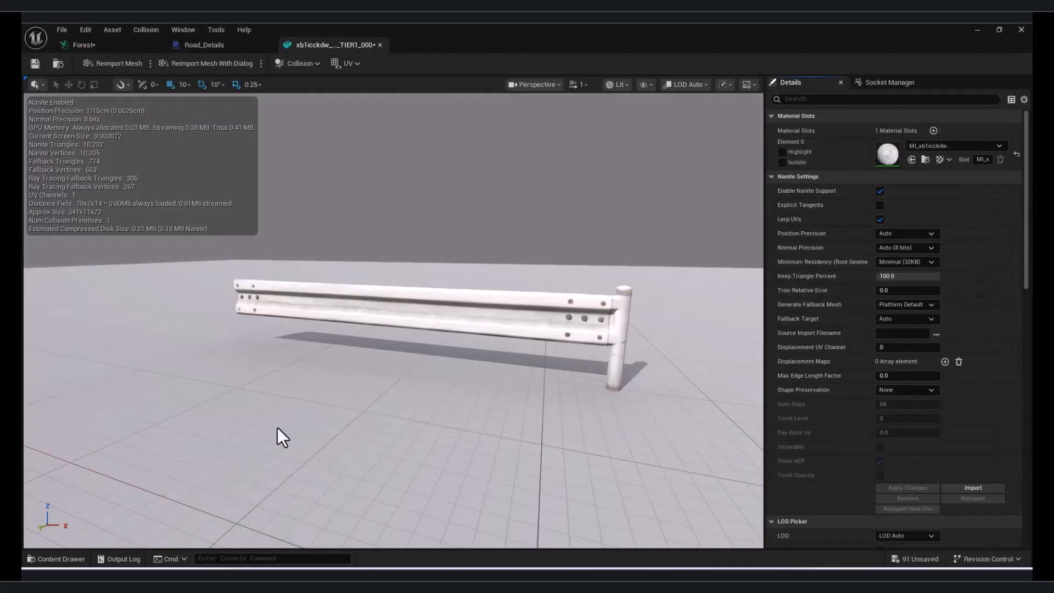
Return to the Forest graph and add a Spawn Spline Mesh node beside Transform Points
left_click(977, 31)
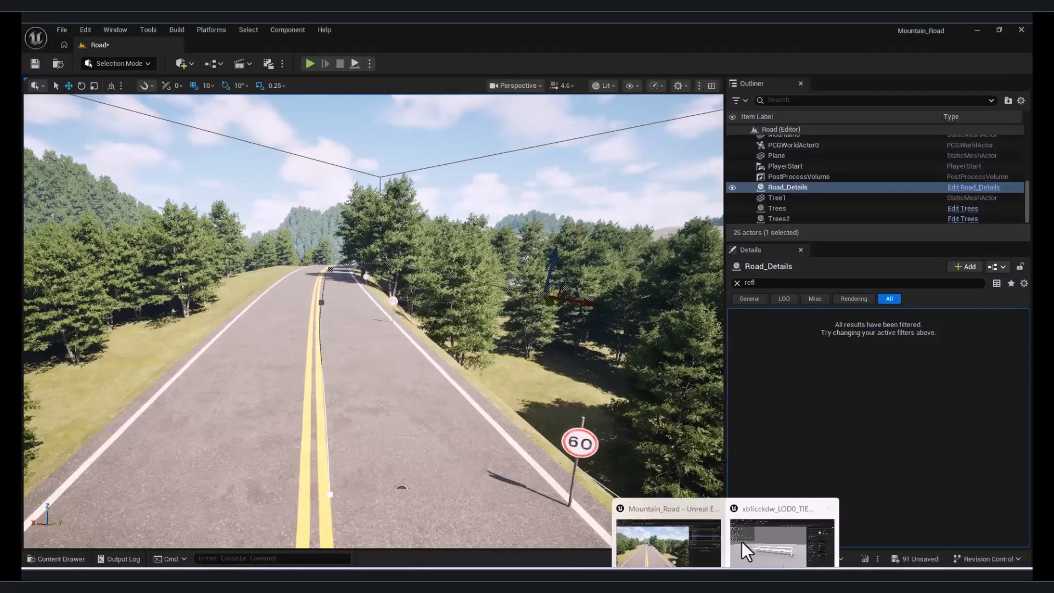
left_click(741, 543)
left_click(171, 46)
left_click(100, 45)
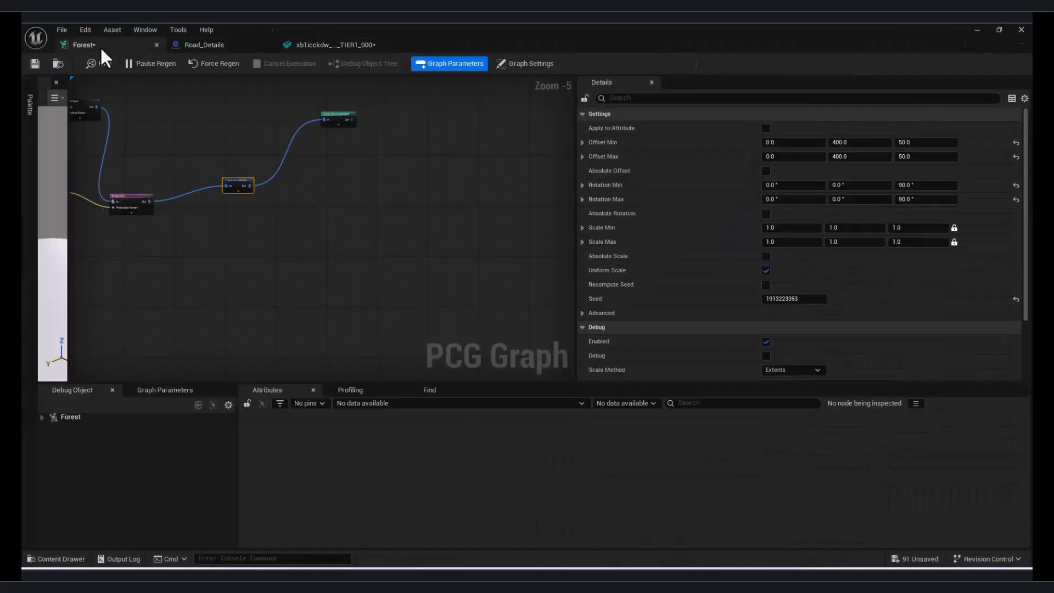
scroll(472, 224, "up", 4)
right_click_drag(478, 225, 370, 242)
right_click(370, 242)
type("spaw")
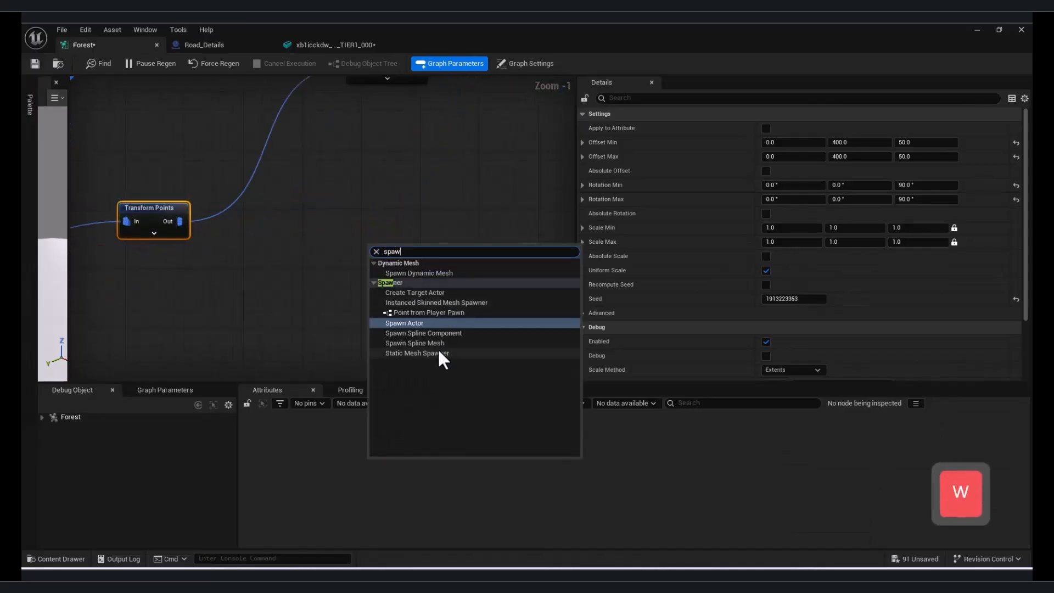
left_click(439, 343)
Add a Create Spline node and connect its output to the Spawn Spline Mesh input
right_click(375, 245)
type("create")
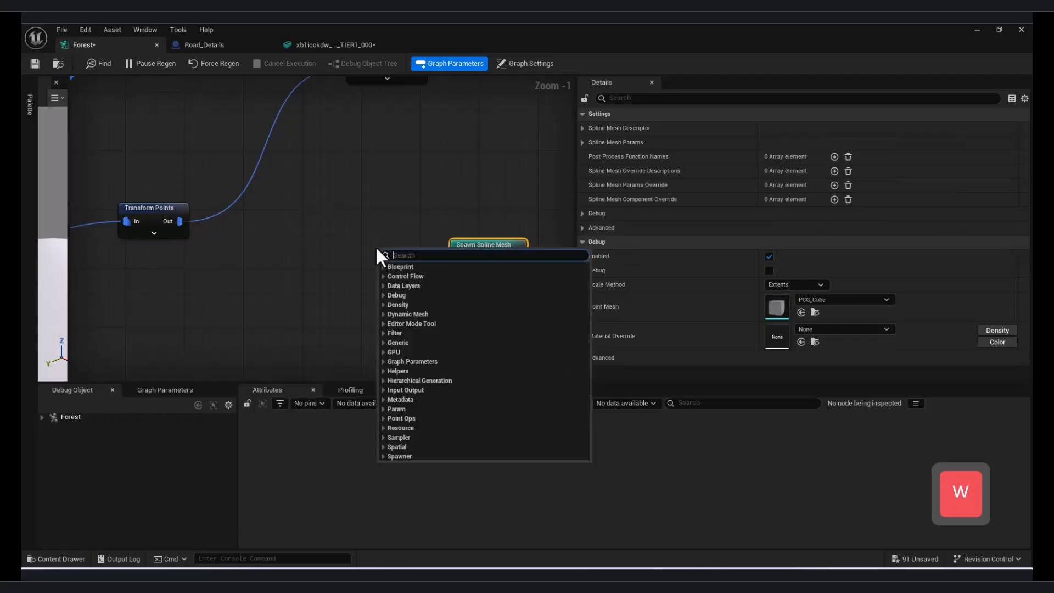
type(" sp")
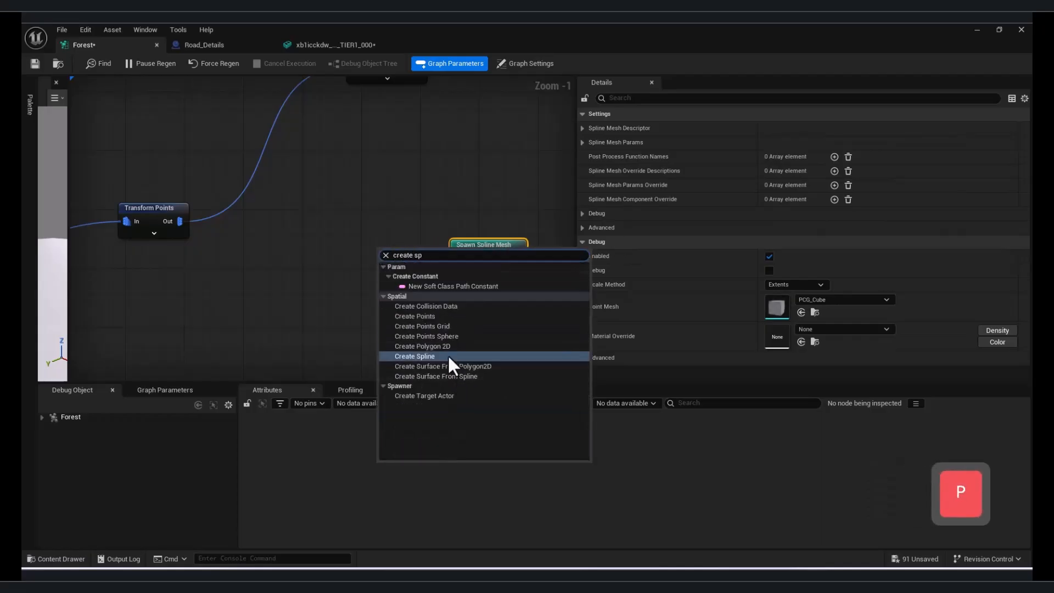
left_click(447, 356)
left_click_drag(462, 261, 458, 258)
Assign the guardrail mesh xb1icckdw_LOD0_TIER1_000 as the Static Mesh in Spawn Spline Mesh's Spline Mesh Descriptor
left_click(509, 278)
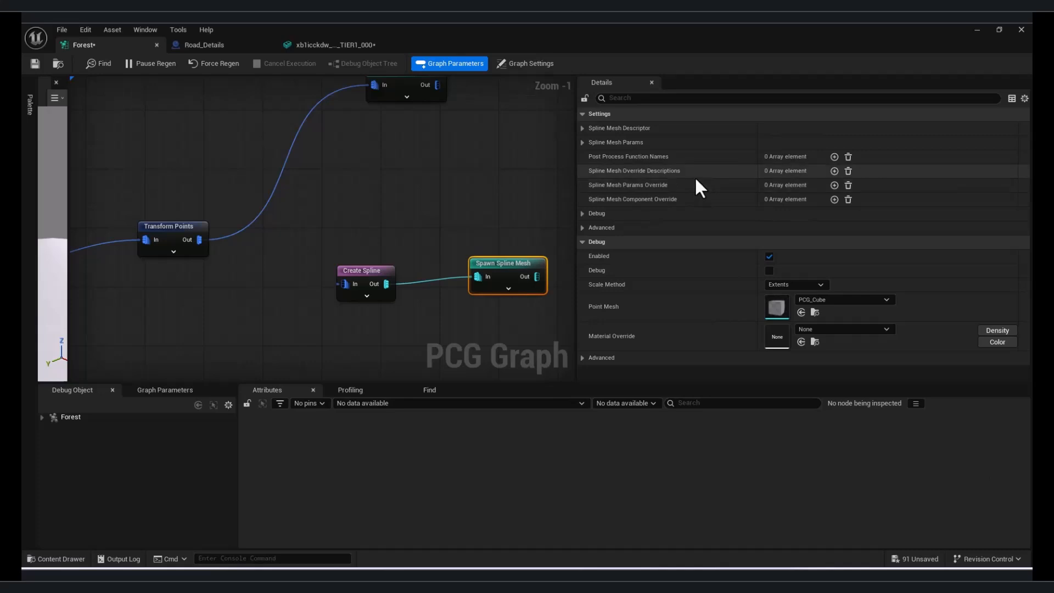
left_click(585, 140)
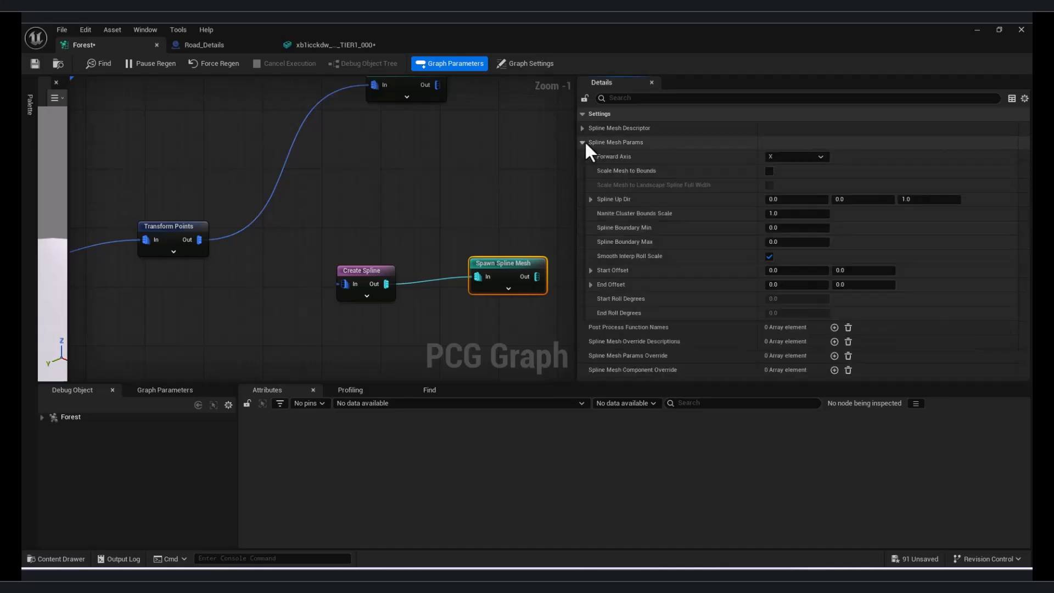
left_click(584, 141)
left_click(582, 130)
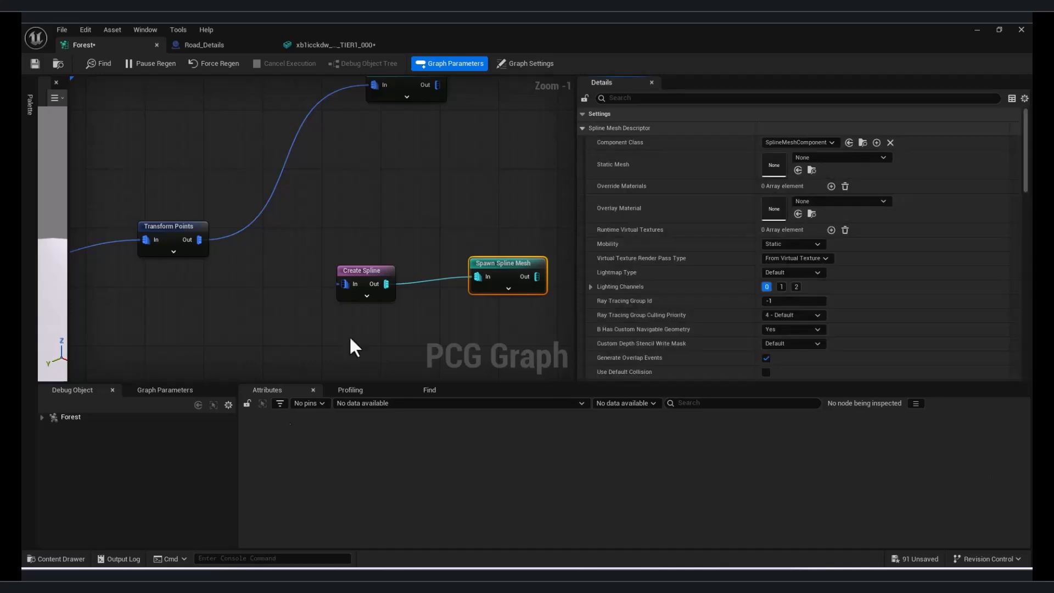
left_click(61, 558)
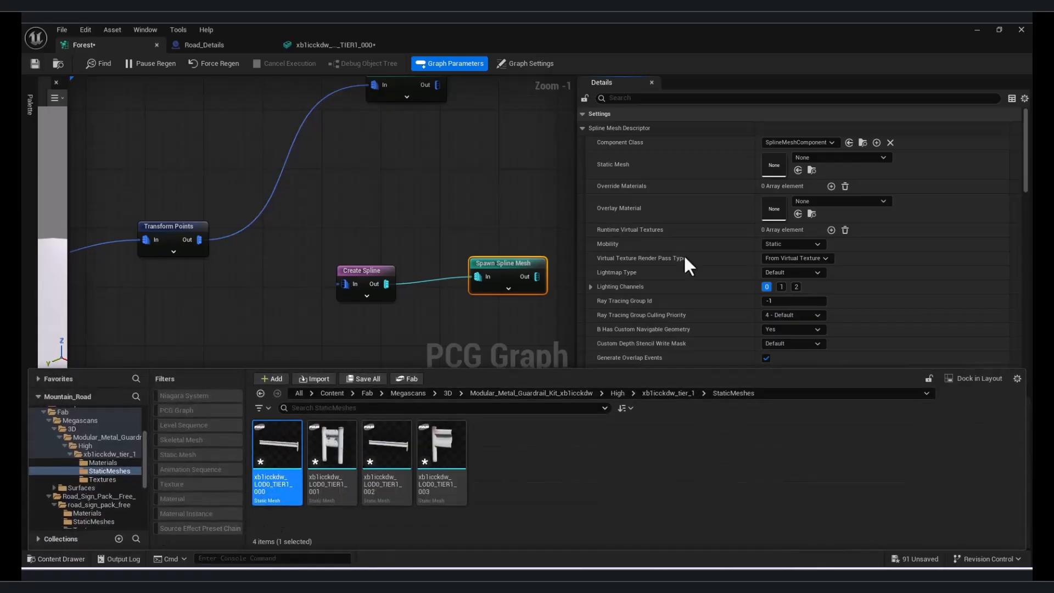
left_click(798, 170)
Connect the Transform Points output to the Create Spline input and return to the level
right_click_drag(390, 235, 474, 210)
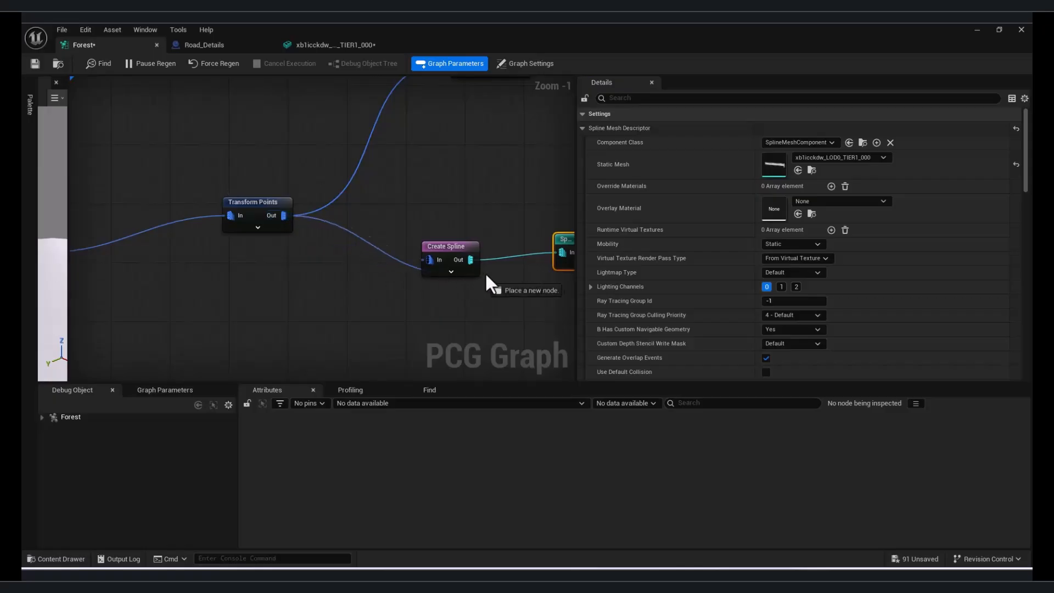
left_click_drag(442, 262, 433, 259)
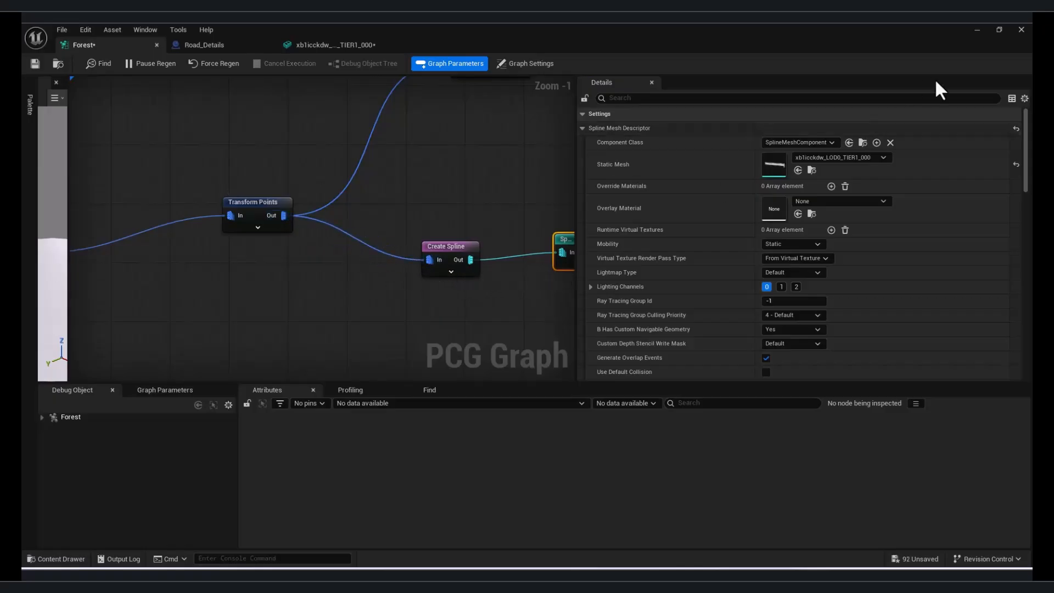
left_click(978, 30)
Examine the guardrail's shape and position relative to the signs along the road
right_click_drag(468, 406, 700, 540)
key("w")
key("a")
key("w")
key("w")
key("a")
key("e")
key("w")
key("a")
key("e")
key("a")
key("w")
key("e")
key("a")
key("w")
key("d")
key("s")
key("d")
key("e")
key("w")
key("d")
key("q")
key("d")
key("a")
key("s")
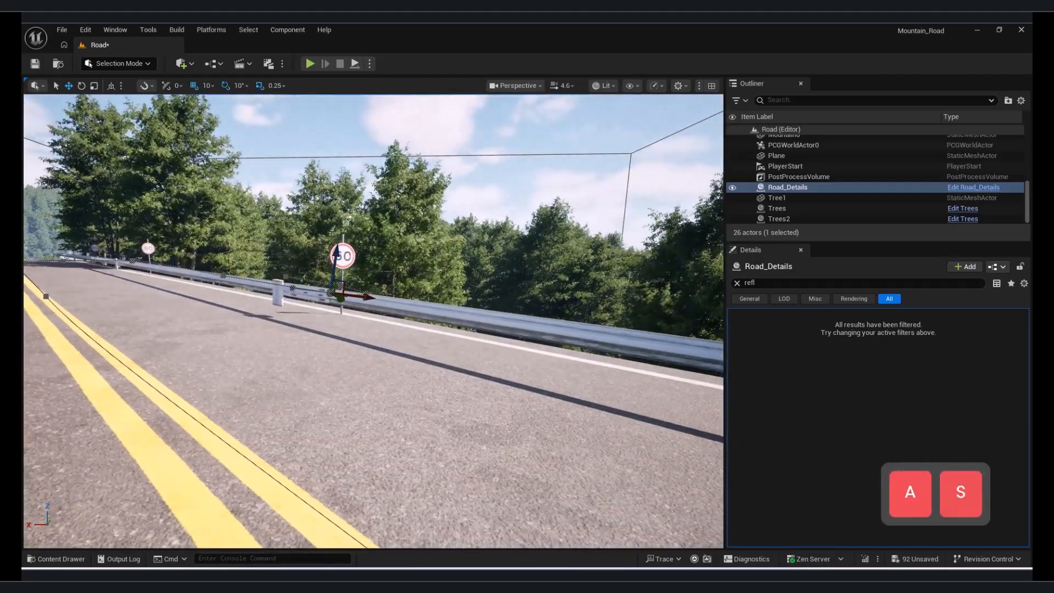
Duplicate the Spline Sampler, Get Landscape Data, Projection and Transform Points nodes in the Forest graph and feed the copied sampler from Get Spline Data
left_click(791, 544)
left_click_drag(460, 249, 451, 248)
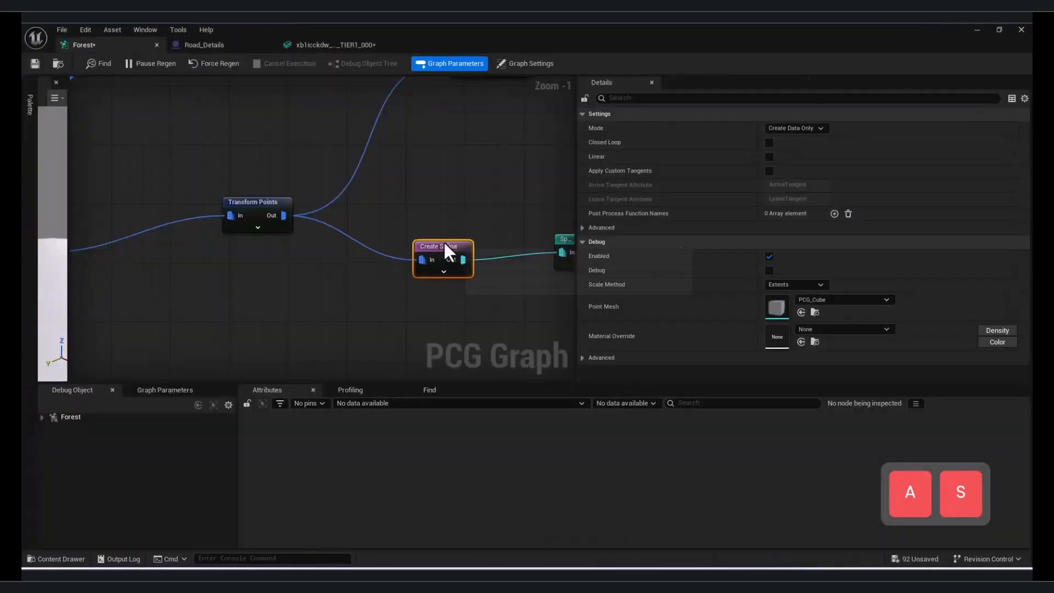
right_click_drag(297, 303, 399, 296)
scroll(399, 309, "down", 4)
left_click_drag(233, 267, 259, 251)
left_click_drag(433, 313, 261, 177)
key("ctrl+c")
key("ctrl+v")
left_click_drag(260, 299, 239, 308)
left_click_drag(217, 192, 229, 308)
Move the Create Spline and Spawn Spline Mesh nodes beside the copied chain and connect the new Transform Points output to Create Spline
right_click_drag(417, 324, 291, 199)
left_click_drag(472, 213, 362, 144)
left_click_drag(365, 156, 367, 227)
scroll(359, 233, "up", 2)
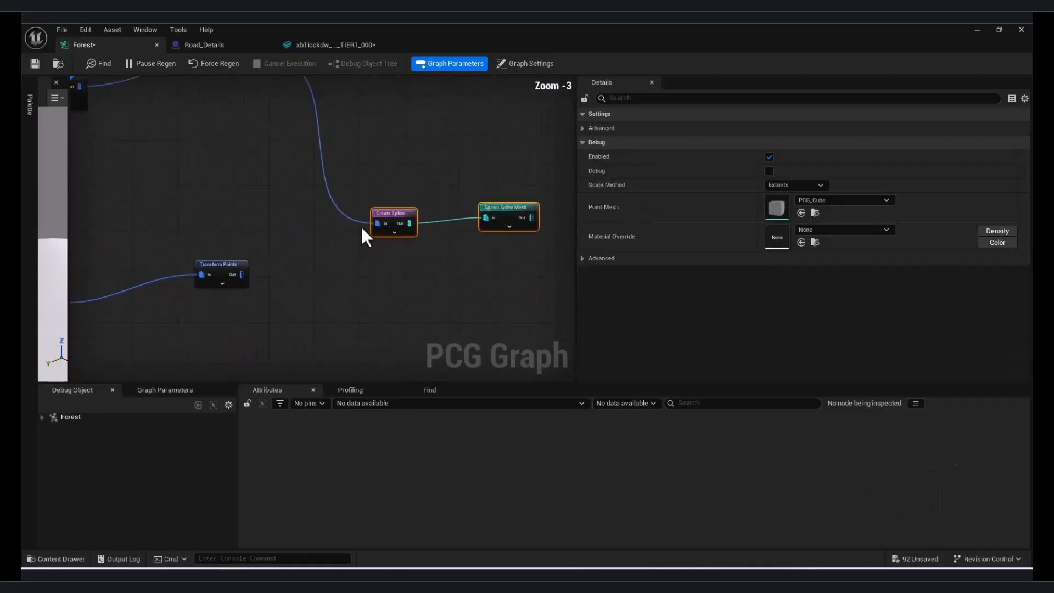
left_click_drag(242, 278, 375, 224)
Reduce the Distance Increment of the guardrail branch's Spline Sampler and shrink the graph window so the level shows
scroll(371, 225, "down", 3)
right_click_drag(191, 219, 313, 268)
scroll(258, 225, "up", 3)
left_click(255, 223)
left_click_drag(788, 158, 770, 157)
left_click(999, 29)
Set the Y values of Offset Min and Offset Max to 500 on the guardrail's Transform Points node
right_click_drag(258, 308, 379, 263)
key("a")
key("w")
key("e")
key("d")
key("s")
key("a")
right_click_drag(588, 316, 530, 244)
right_click_drag(667, 351, 557, 259)
left_click(661, 299)
left_click(896, 238)
type("500")
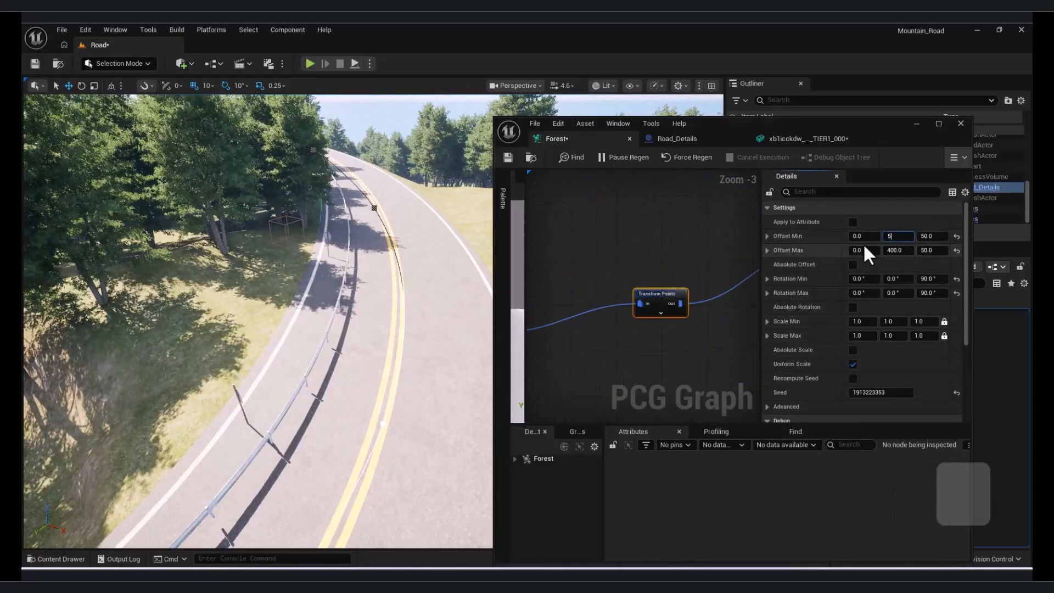
key("Return")
left_click(893, 251)
Set Offset Min and Offset Max of the guardrail's Transform Points node to 700 on Y and 0 on Z
right_click_drag(351, 297, 351, 274)
key("e")
key("w")
scroll(664, 334, "down", 5)
scroll(630, 309, "up", 6)
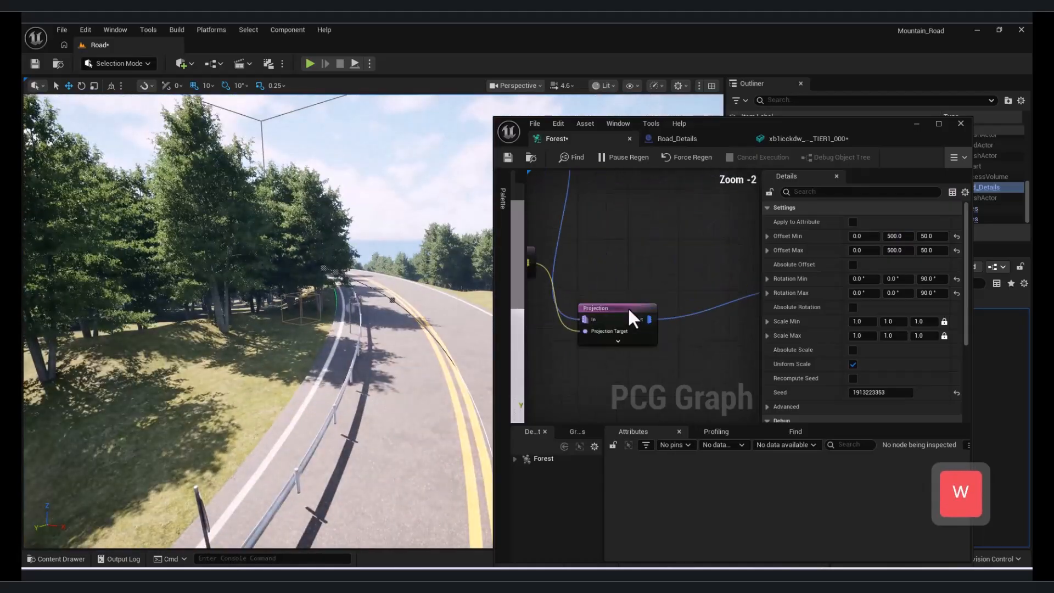
left_click(631, 309)
left_click(635, 300)
right_click_drag(352, 296, 324, 338)
key("d")
key("w")
key("s")
key("d")
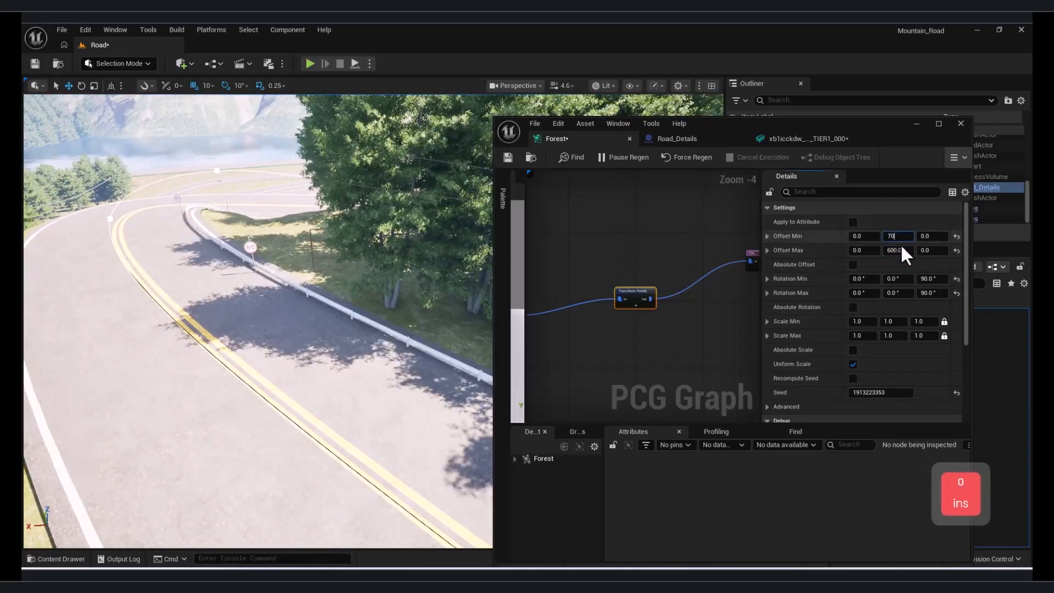
Examine the guardrail's placement relative to the road edge and the speed signs
mouse_move(307, 307)
right_mouse_down()
mouse_move(434, 290)
mouse_move(423, 282)
mouse_move(335, 318)
mouse_move(379, 324)
mouse_move(324, 307)
right_mouse_up()
key("w")
key("s")
key("q")
key("w")
key("s")
key("w")
key("s")
Duplicate the guardrail's Transform Points, Create Spline and Spawn Spline Mesh nodes and feed the copy from the same Projection output
right_click_drag(656, 313, 654, 285)
left_click_drag(742, 324, 621, 259)
key("ctrl+c")
key("ctrl+v")
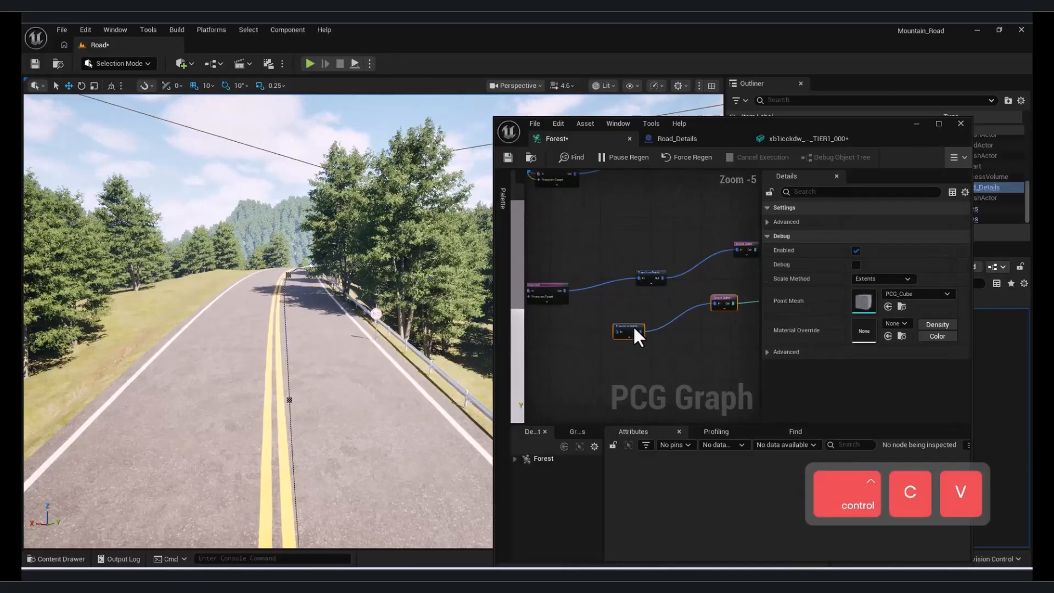
right_click_drag(633, 334, 651, 335)
Set the Y values of Offset Min and Offset Max to -700 on the duplicated Transform Points node
left_click(583, 316)
type("-")
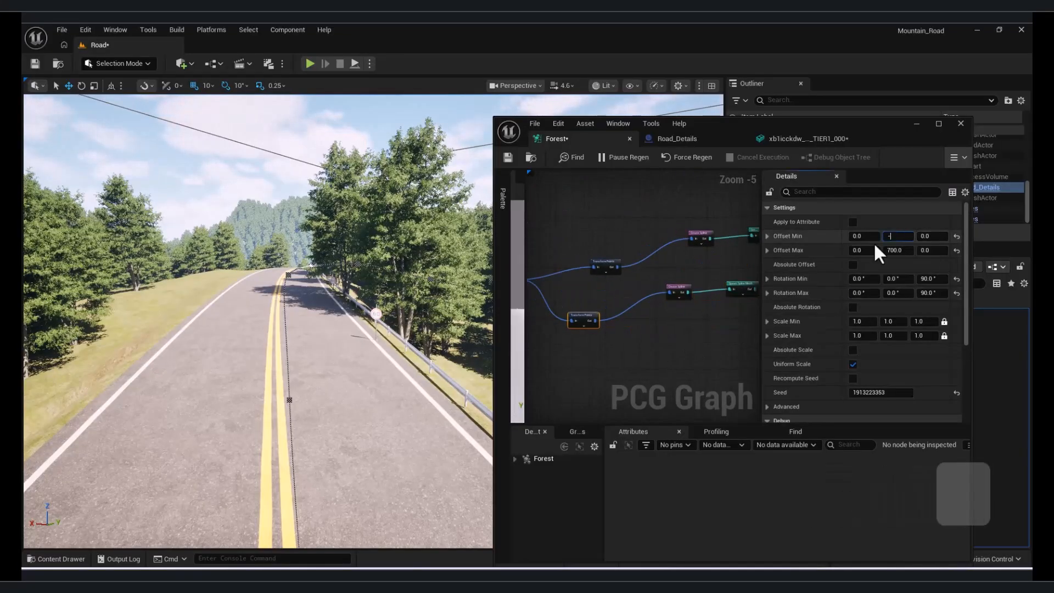
type("700")
key("Return")
left_click(905, 247)
type("-")
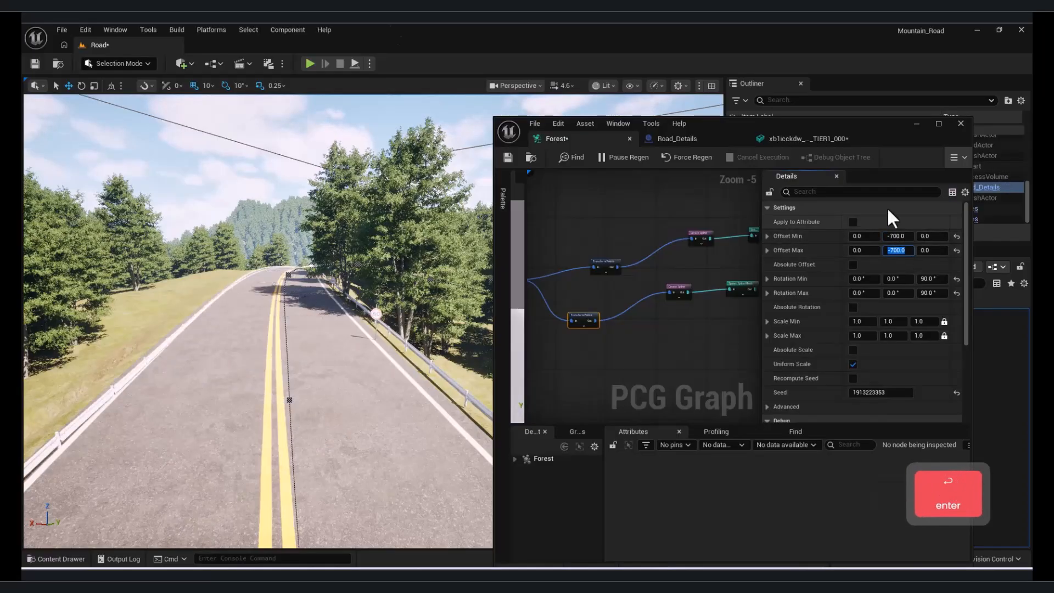
Inspect the guardrails on both sides of the road from several viewpoints in the level
left_click(916, 124)
key("w")
right_click_drag(582, 247, 301, 424)
key("a")
key("e")
key("a")
key("d")
key("w")
key("q")
key("s")
key("a")
key("w")
key("d")
left_click_drag(301, 425, 468, 281, "alt")
key("w")
right_click_drag(528, 240, 308, 165)
key("d")
key("e")
key("a")
key("a")
key("e")
key("w")
key("d")
Reopen the Forest graph and shift the speed-sign branch's nodes upward to free space above the guardrail branches
mouse_move(731, 563)
left_click(784, 522)
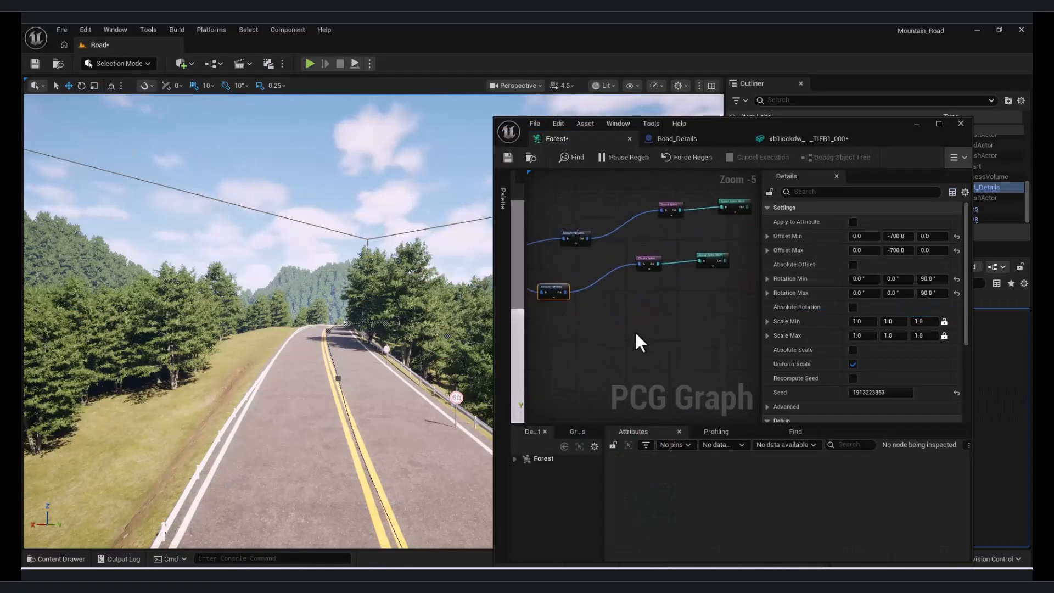
left_click(636, 330)
scroll(626, 310, "down", 1)
scroll(628, 310, "down", 2)
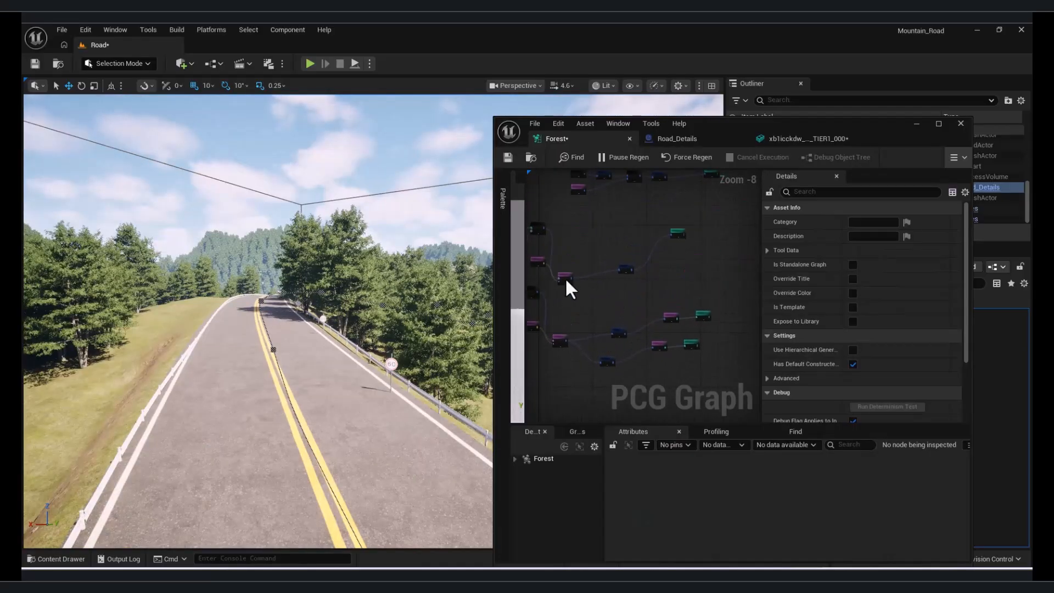
left_click_drag(566, 280, 575, 261)
left_click_drag(680, 279, 576, 224)
left_click_drag(627, 270, 627, 253)
left_click(700, 260)
right_click_drag(730, 397, 733, 335)
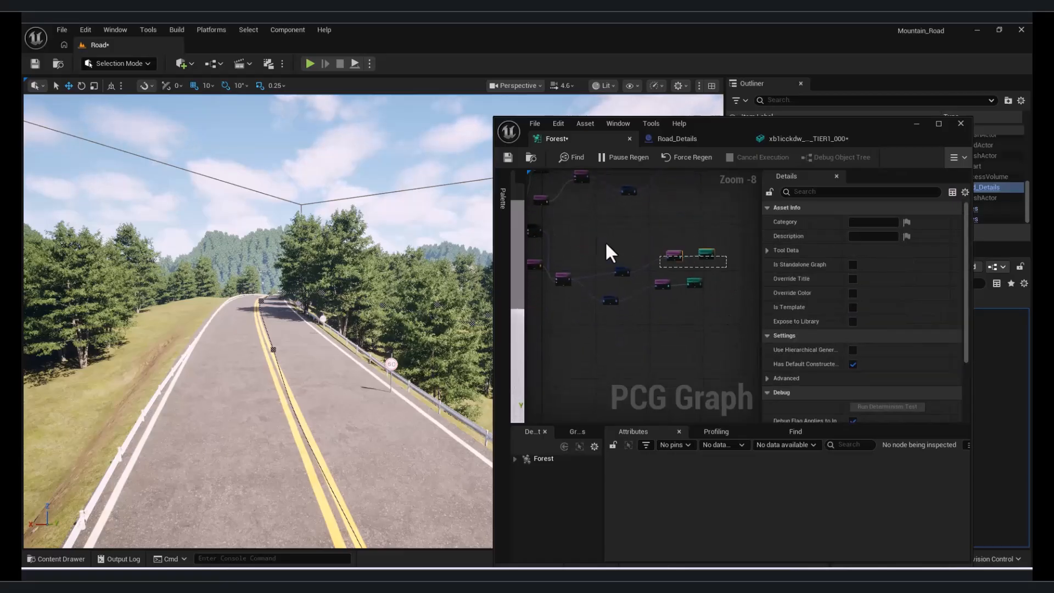
Rearrange the guardrail branch's nodes, leaving free space beside its first Transform Points node
left_click_drag(613, 246, 613, 245)
scroll(665, 271, "up", 3)
right_click_drag(665, 269, 690, 269)
left_click_drag(633, 274, 671, 258)
right_click_drag(663, 276, 698, 249)
left_click_drag(646, 235, 643, 211)
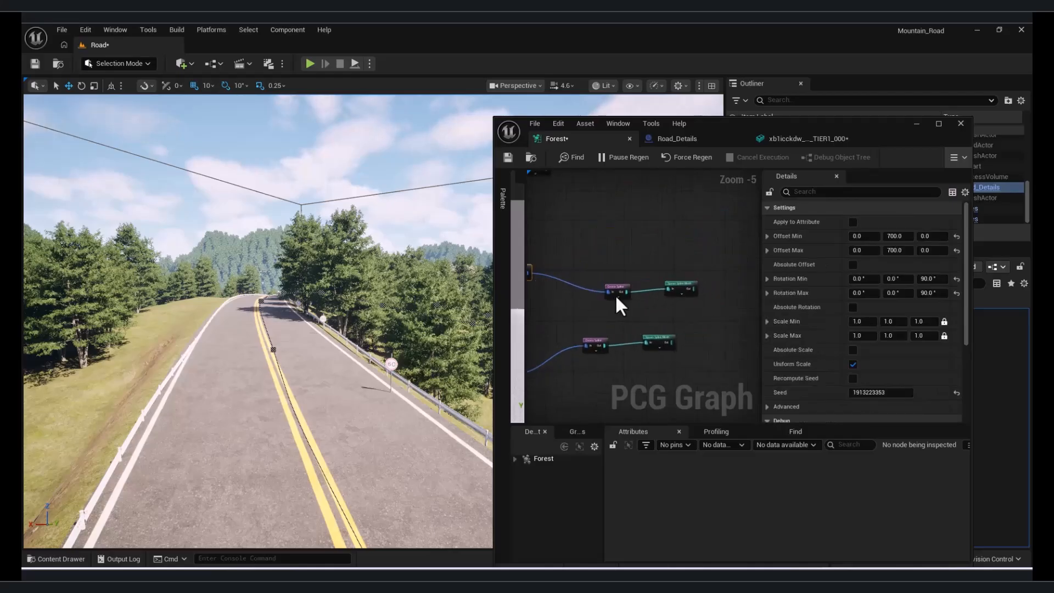
left_click_drag(616, 295, 595, 295)
right_click_drag(544, 275, 581, 304)
left_click(567, 281)
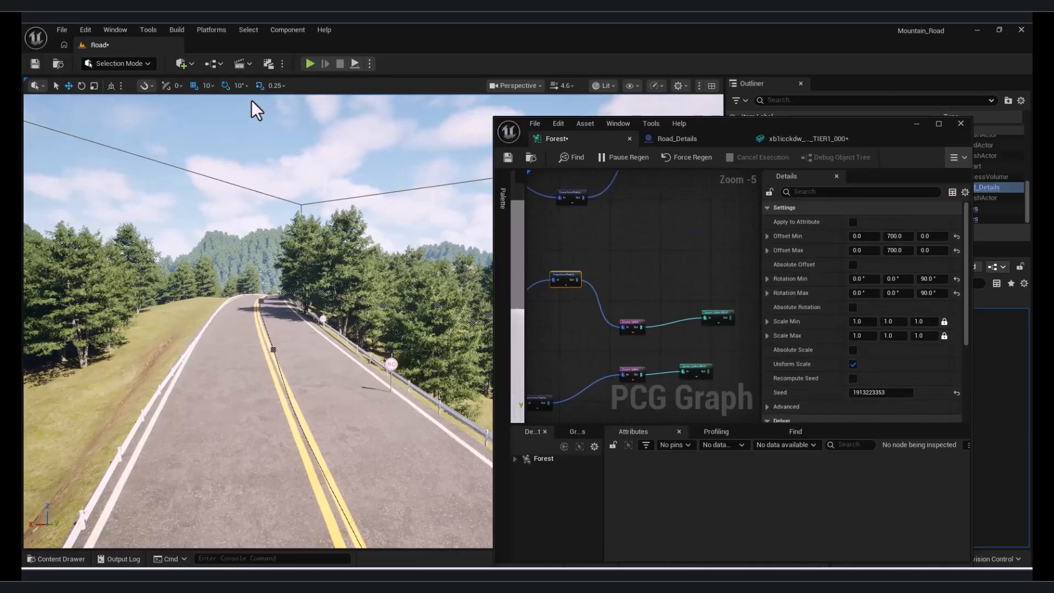
Add a Spawn Actor node fed by the output of the first guardrail Transform Points node
left_click_drag(577, 279, 664, 257)
type("spaw")
key("BackSpace")
type("aw")
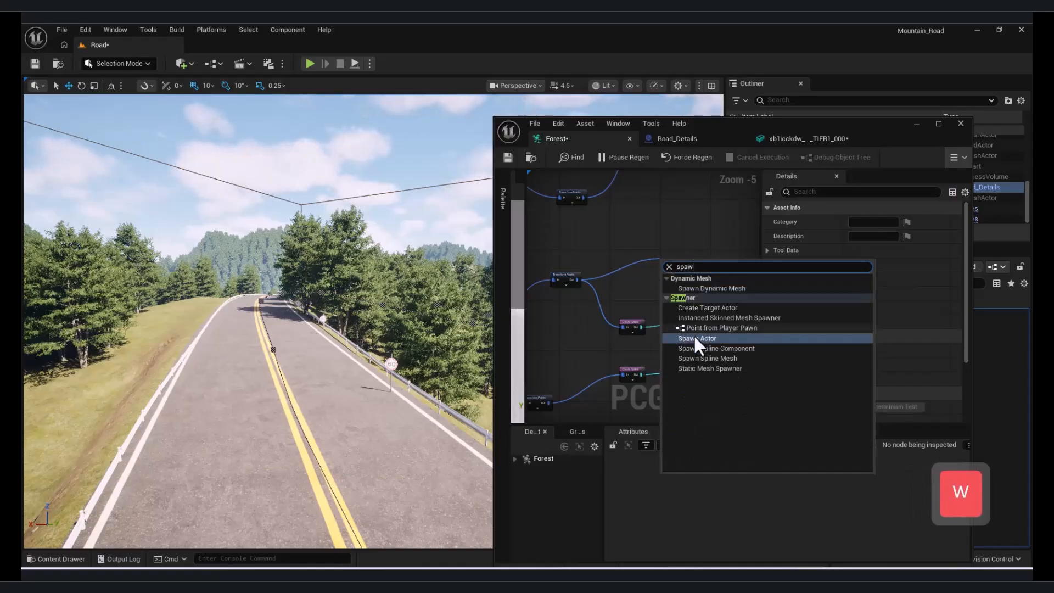
left_click(695, 339)
mouse_move(695, 315)
right_mouse_down()
mouse_move(693, 287)
mouse_move(684, 302)
right_mouse_up()
right_click_drag(621, 307, 650, 303)
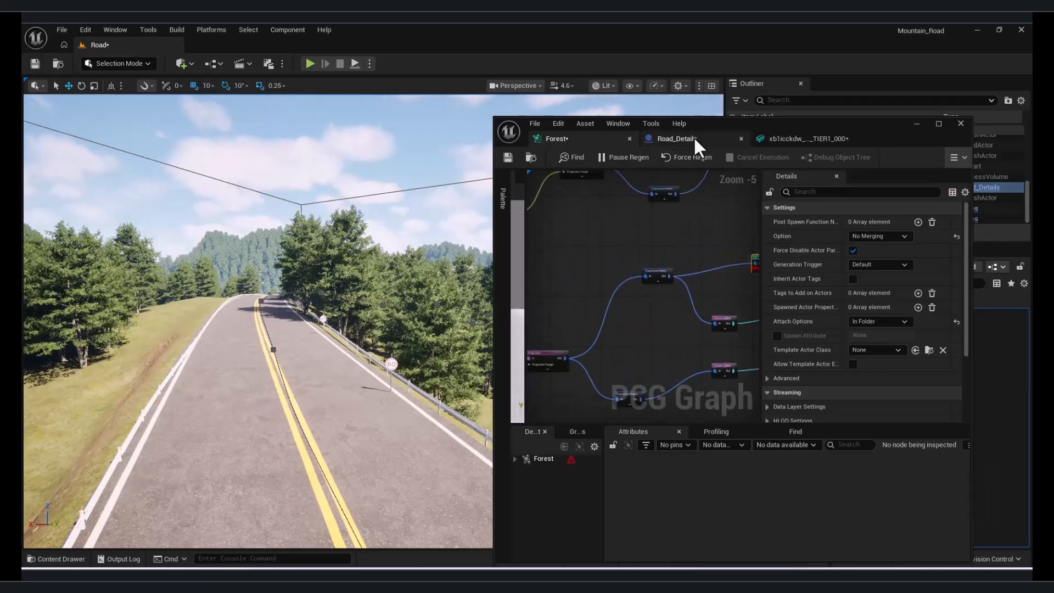
Create an Actor Blueprint class named Tree_An in the project's PCG folder
left_click(913, 126)
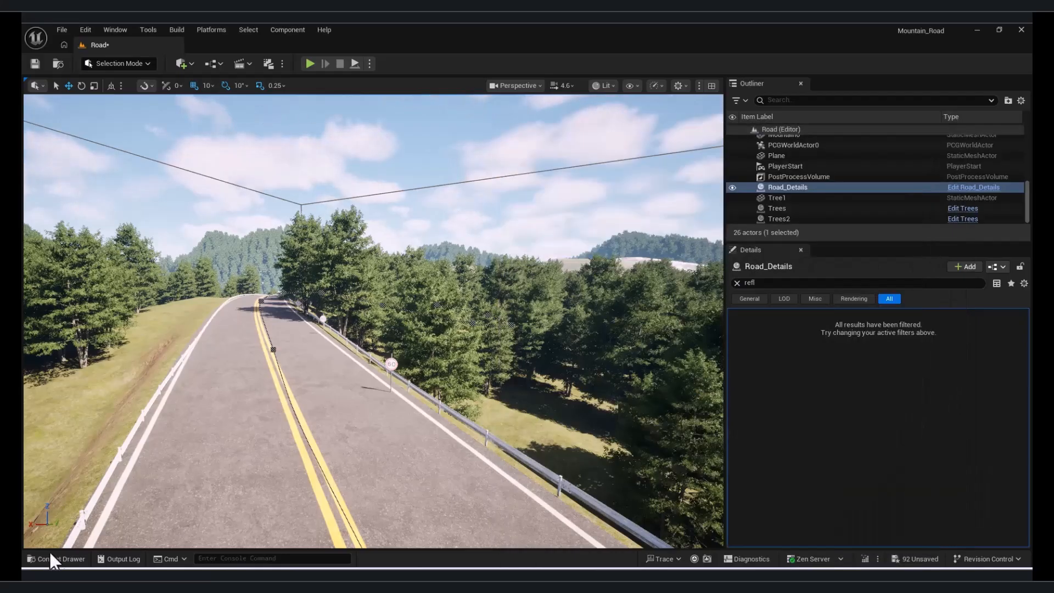
left_click(55, 559)
scroll(88, 424, "down", 3)
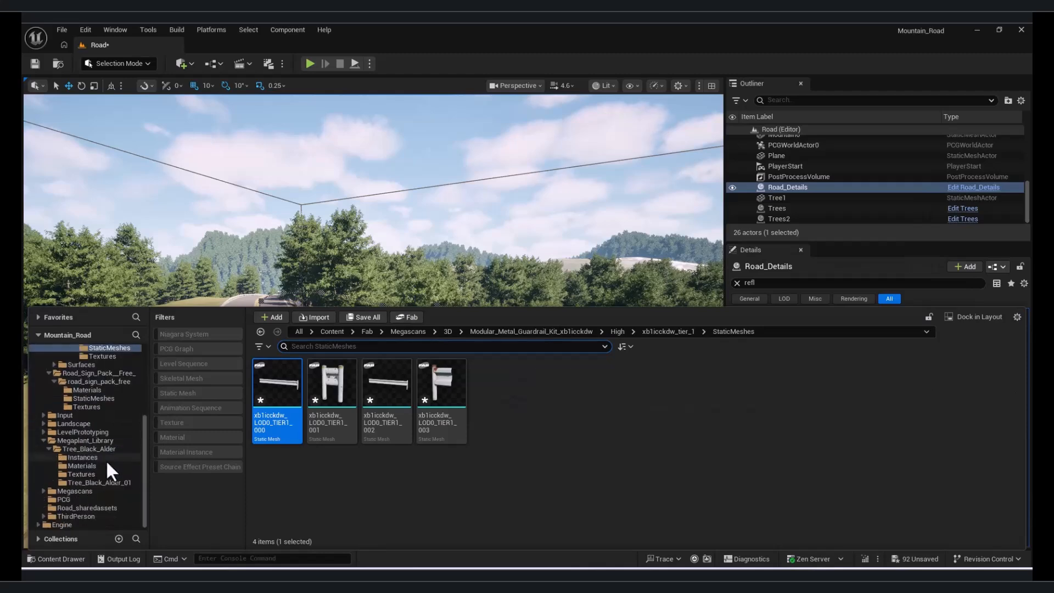
left_click(74, 499)
right_click(521, 391)
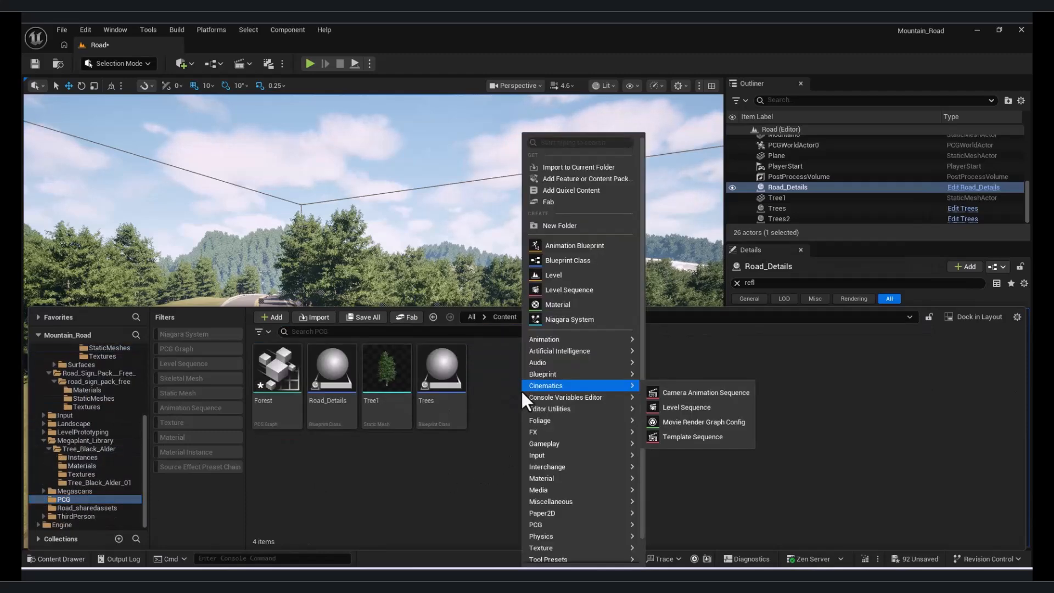
left_click(581, 260)
left_click(425, 225)
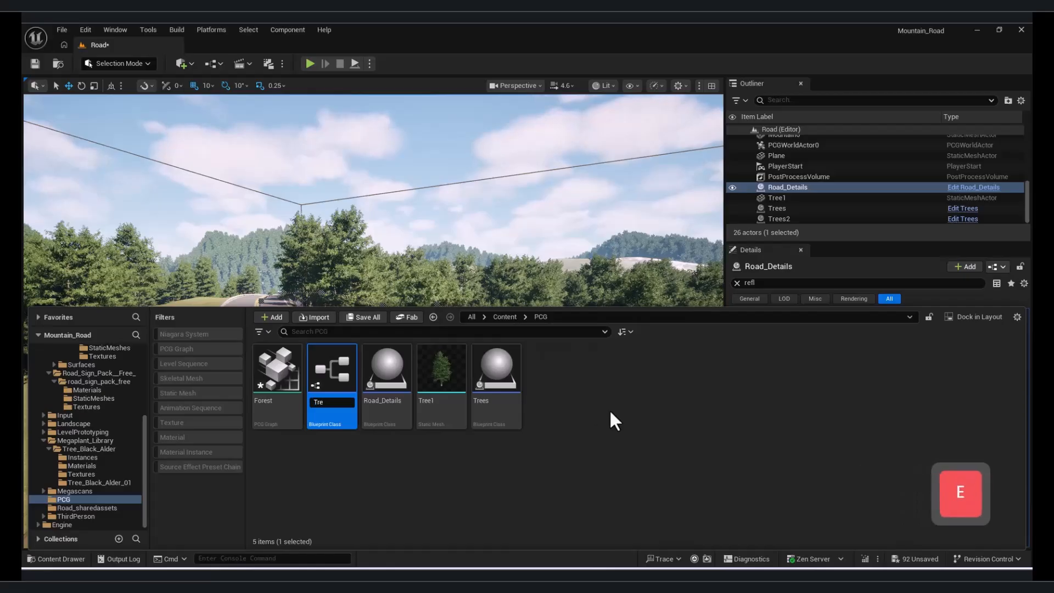
type("Tree_An")
key("Return")
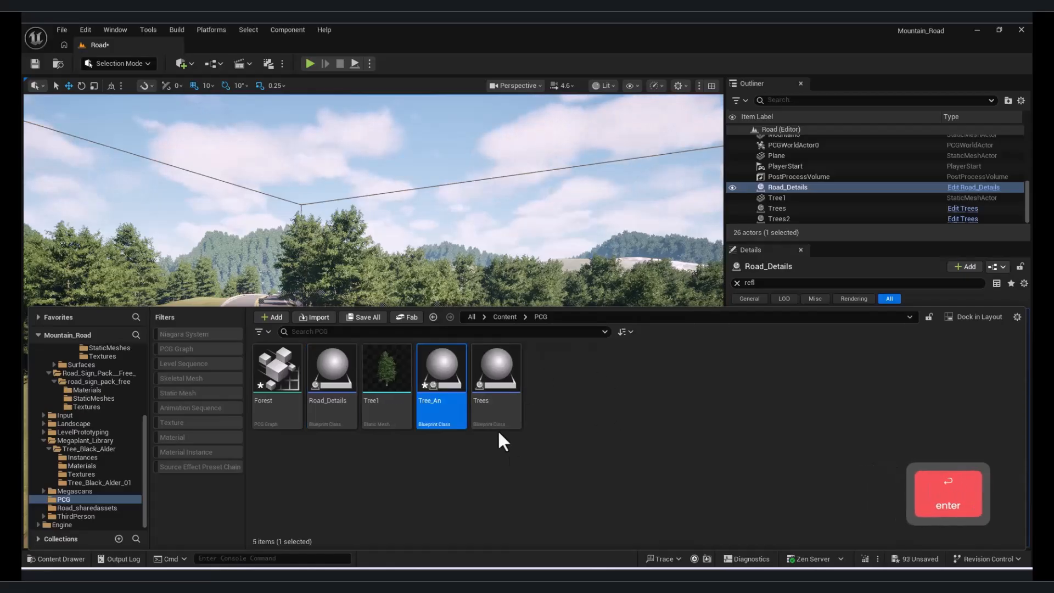
Open the Tree_An Blueprint and add an Instanced Skinned Mesh component
double_click(428, 360)
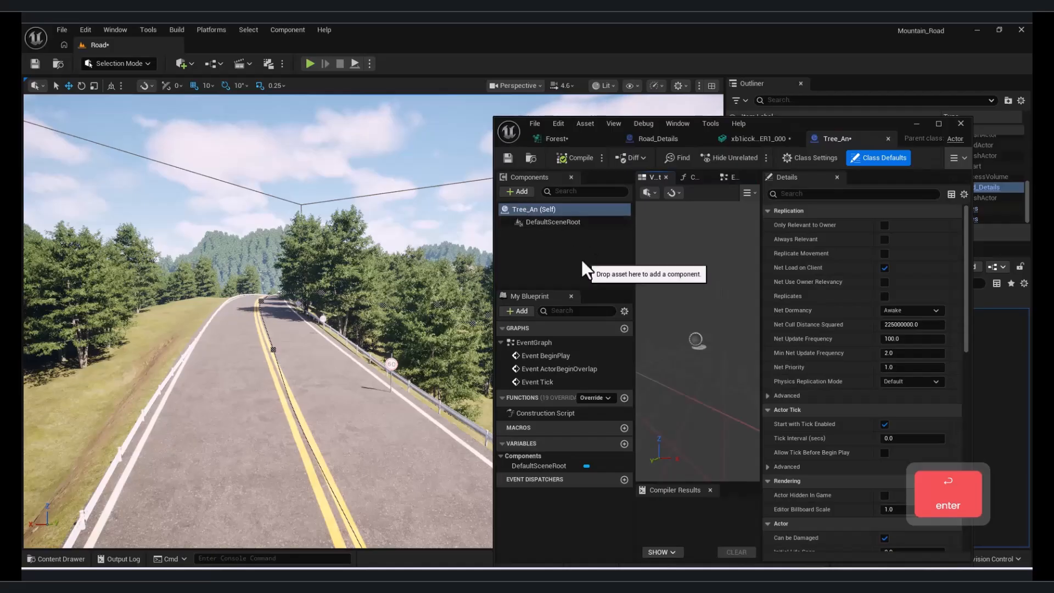
left_click(520, 191)
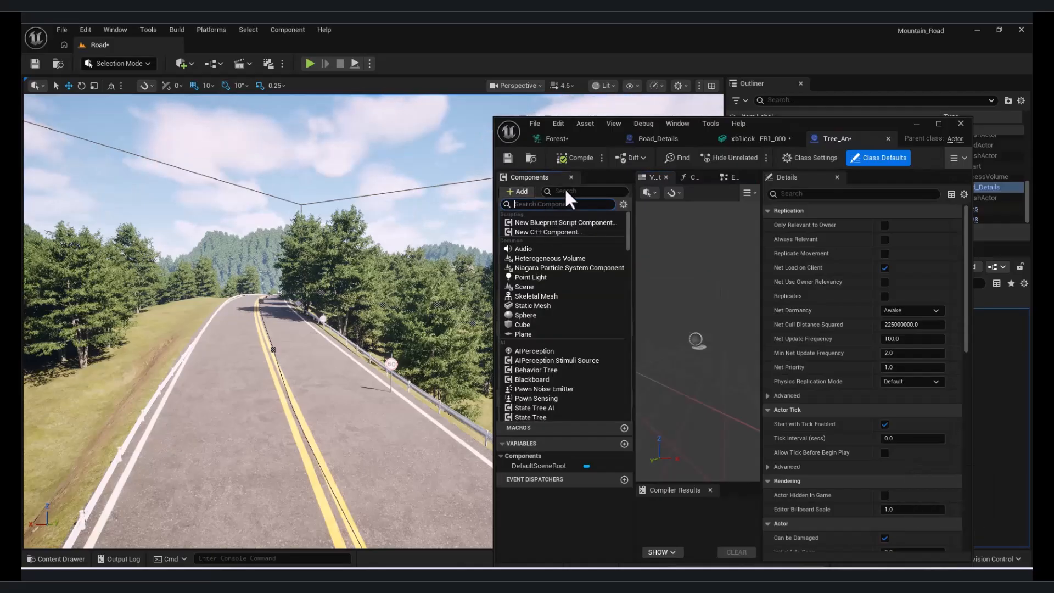
type("ins")
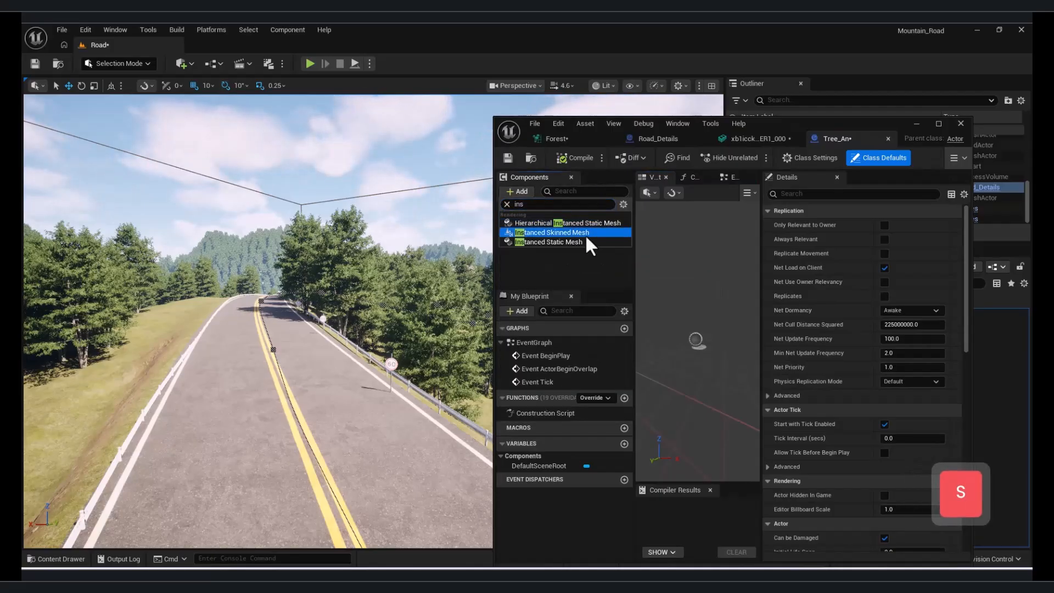
left_click(585, 234)
left_click_drag(900, 126, 796, 76)
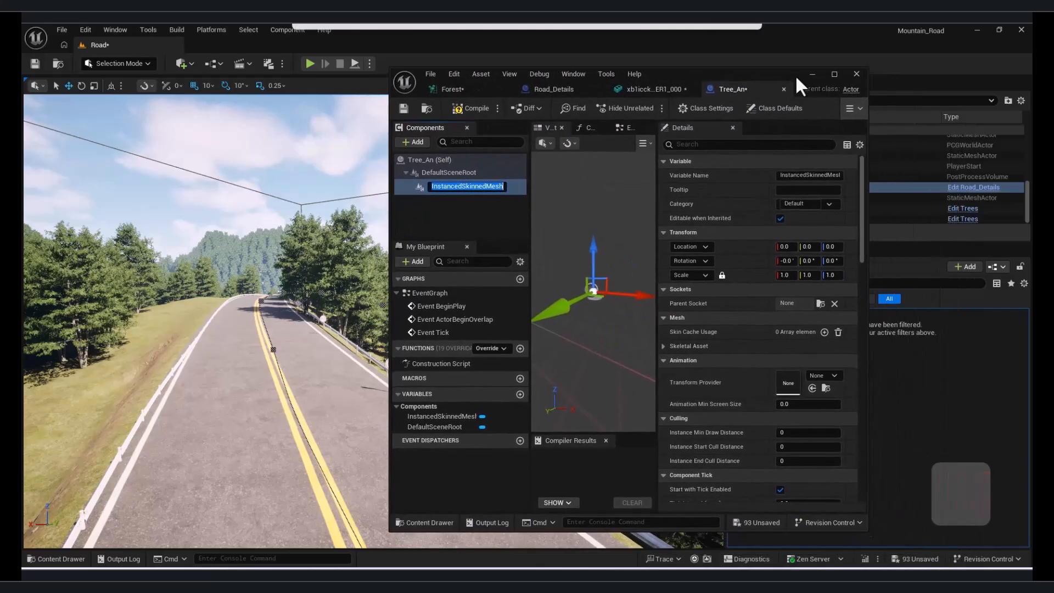
Assign SK_Black_Alder_01_A from the Tree_Black_Alder_01 folder as the InstancedSkinnedMesh component's Skeletal Mesh
left_click(60, 557)
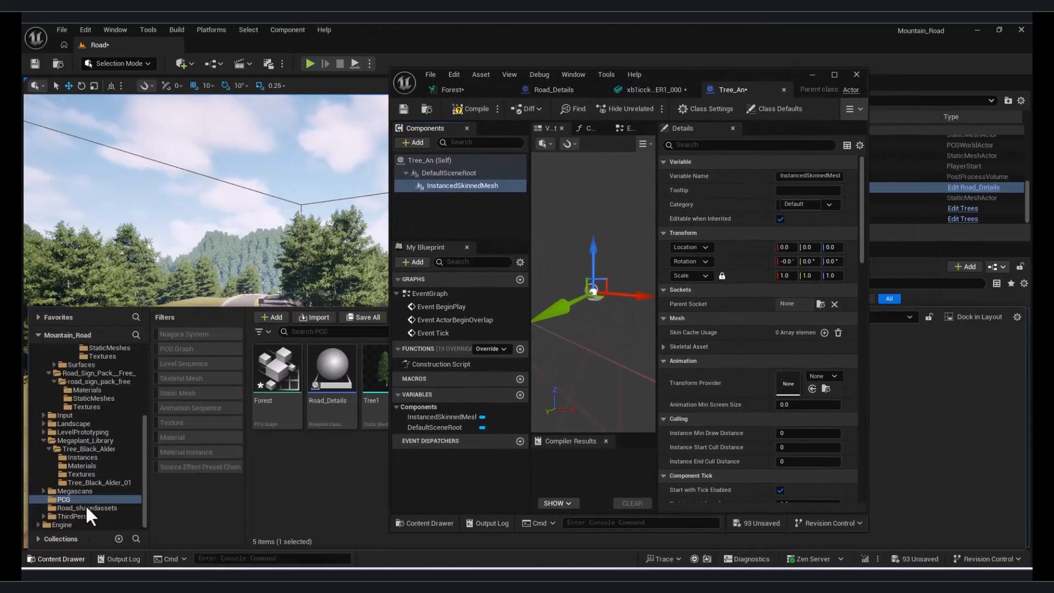
left_click(103, 445)
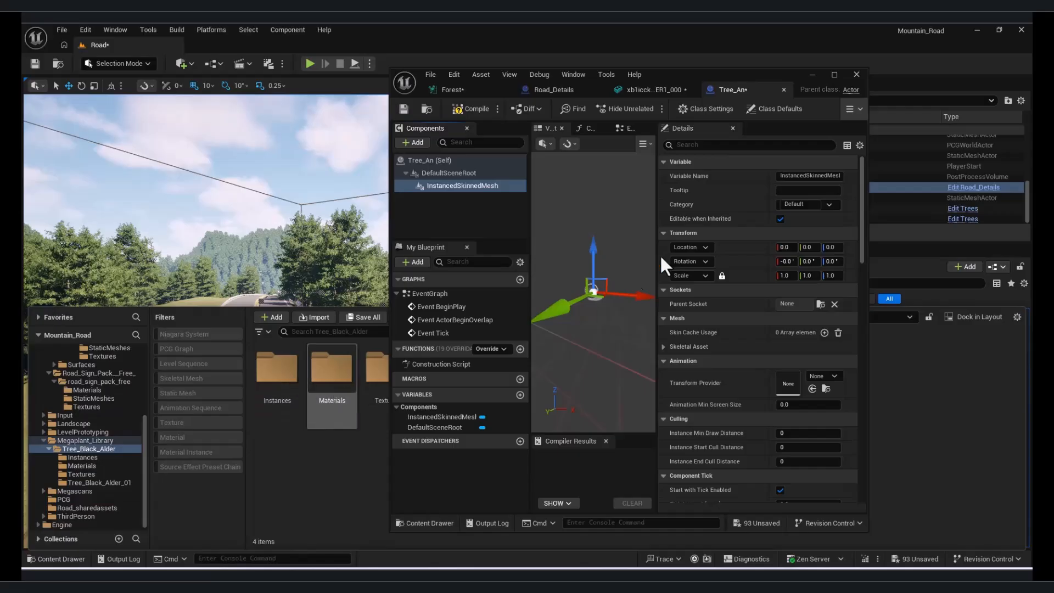
left_click(833, 75)
left_click(60, 559)
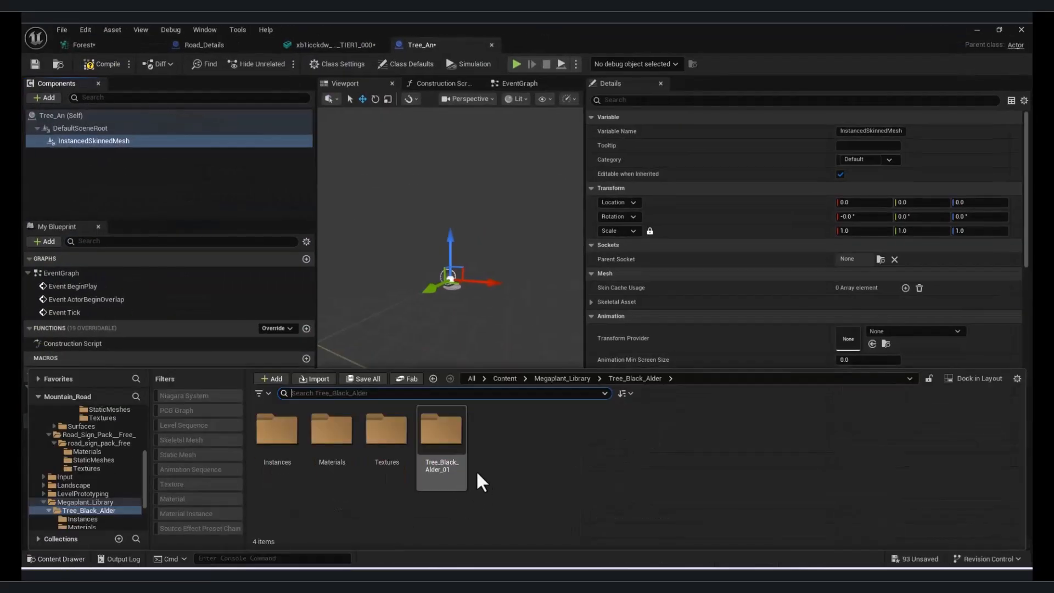
double_click(440, 434)
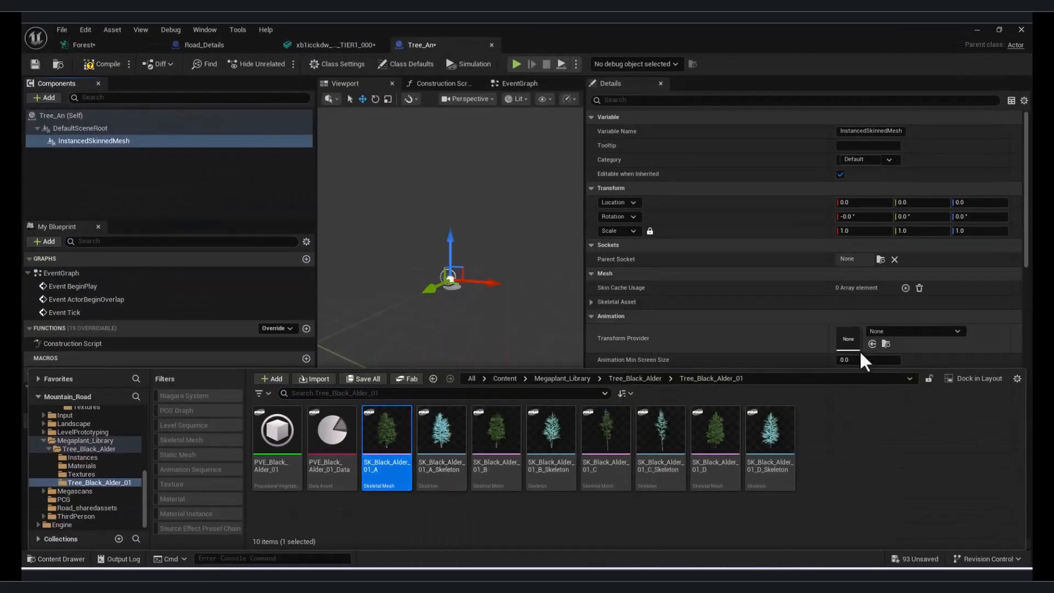
scroll(786, 301, "down", 2)
left_click(592, 250)
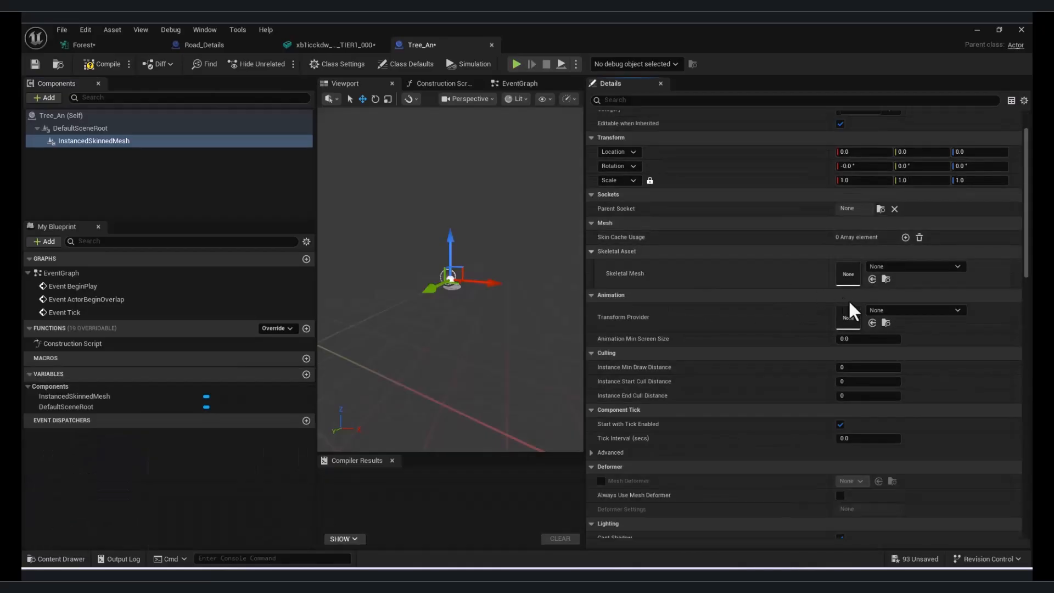
left_click(872, 279)
Set the component's Transform Provider to Wind_TransformProvider, add one element to its Instances array and compile the Blueprint
left_click(905, 311)
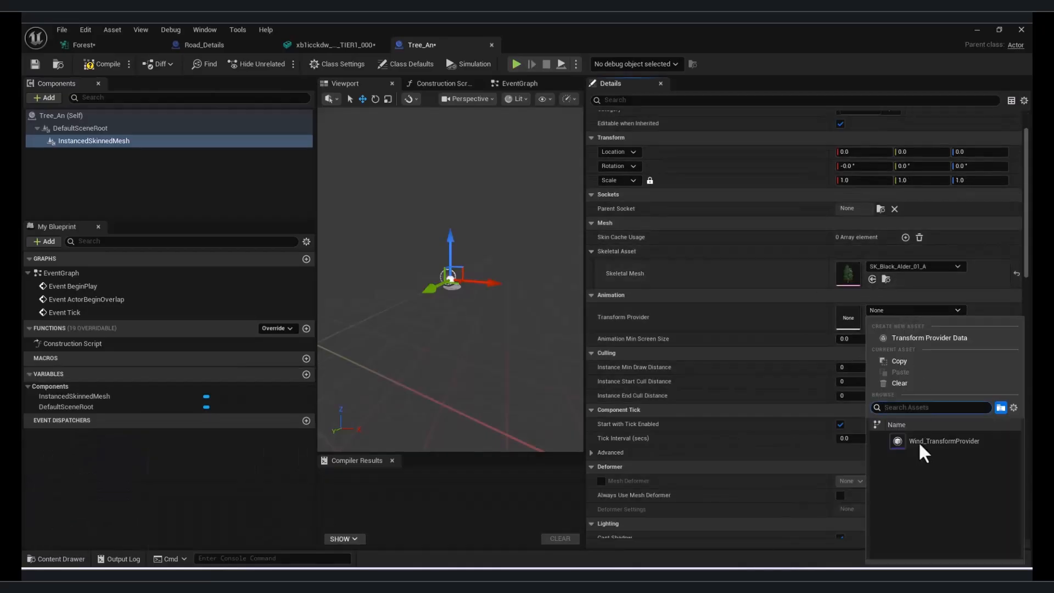
left_click(914, 439)
left_click_drag(1027, 269, 1017, 407)
left_click(905, 379)
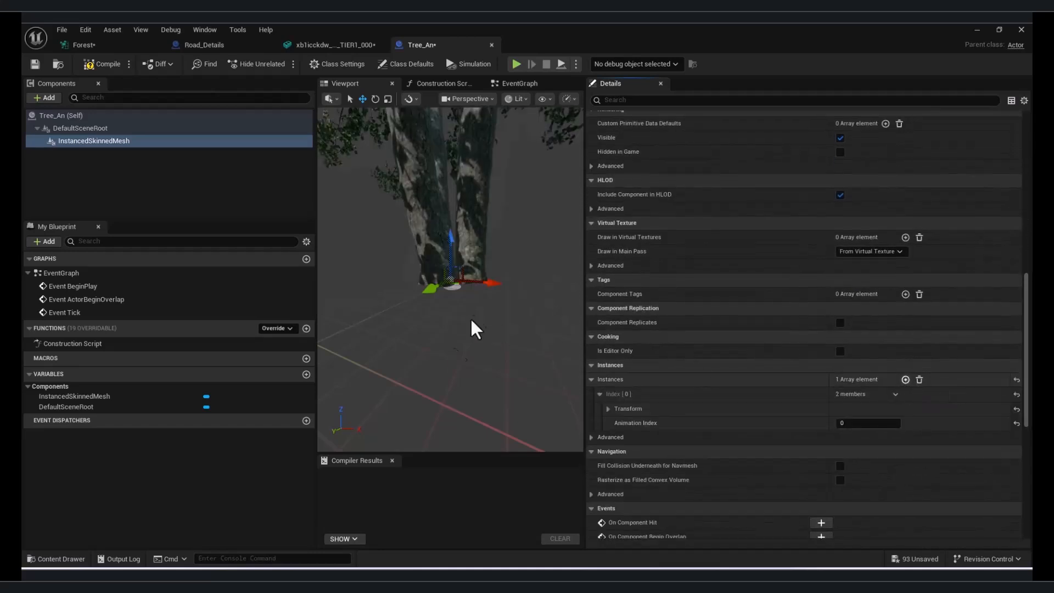
key("s")
key("e")
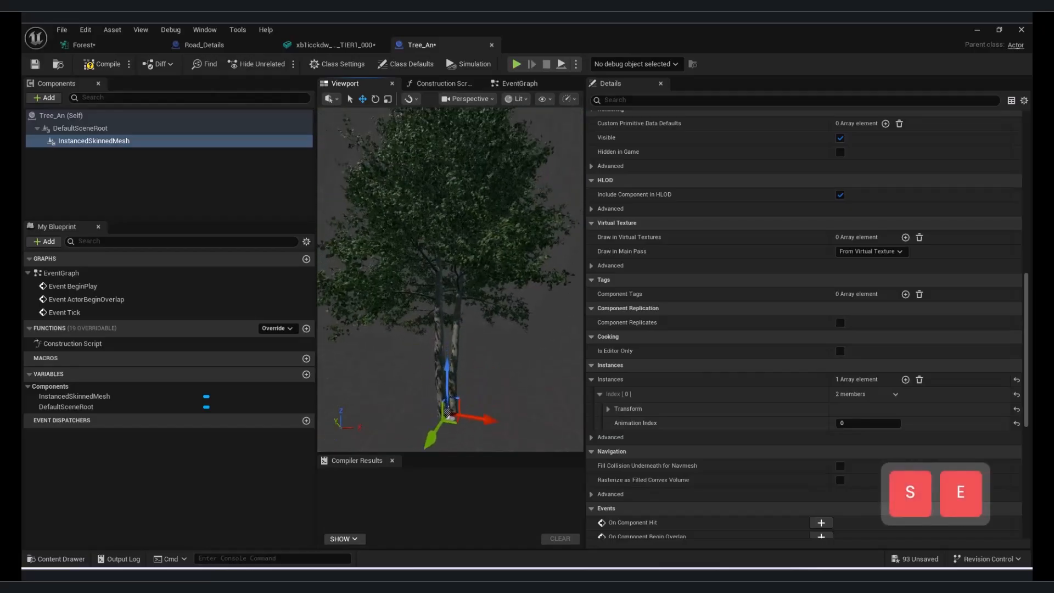
left_click(114, 67)
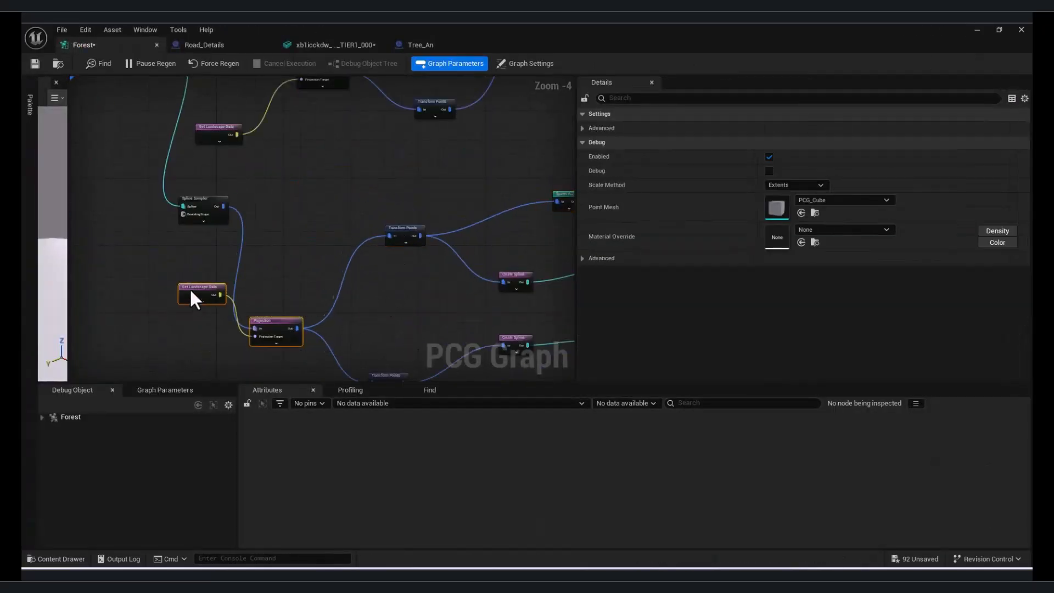
Duplicate the Get Landscape Data and Projection nodes into a new Spline Sampler branch with a Distance Increment of about 1566
key("ctrl+c")
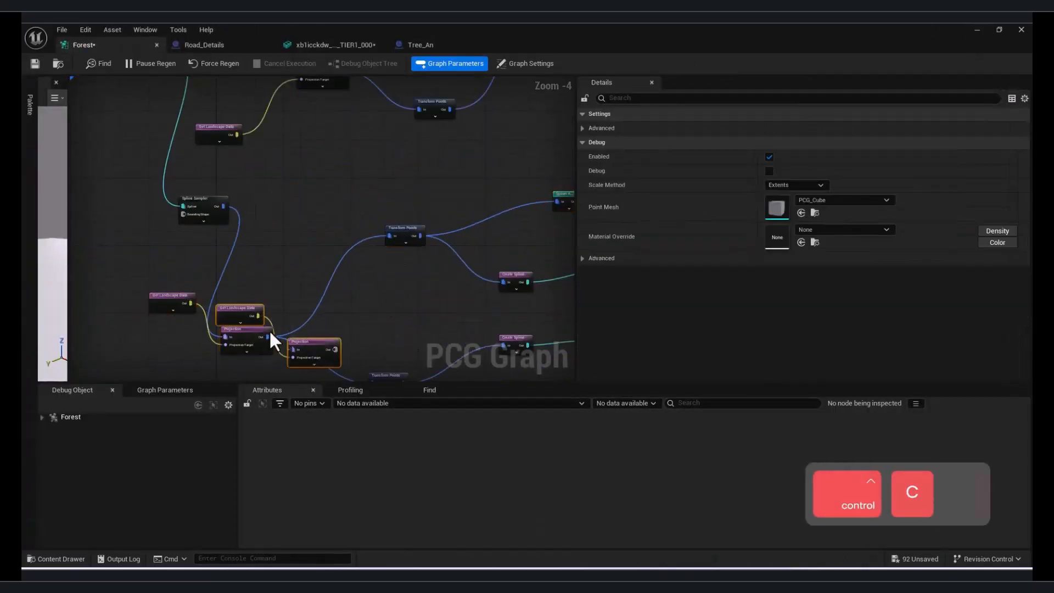
key("ctrl+v")
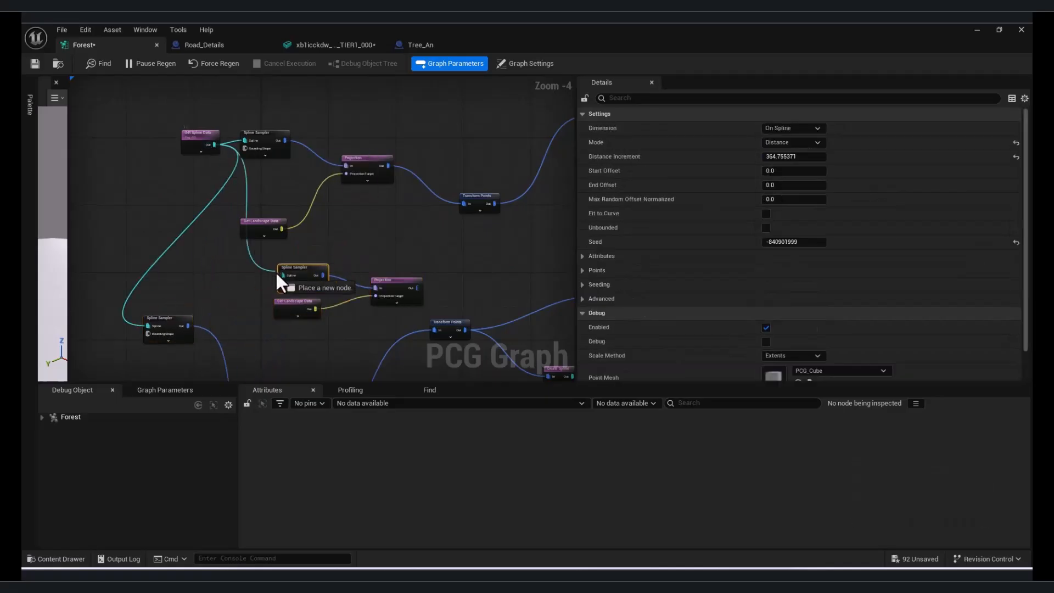
right_click_drag(299, 277, 278, 217)
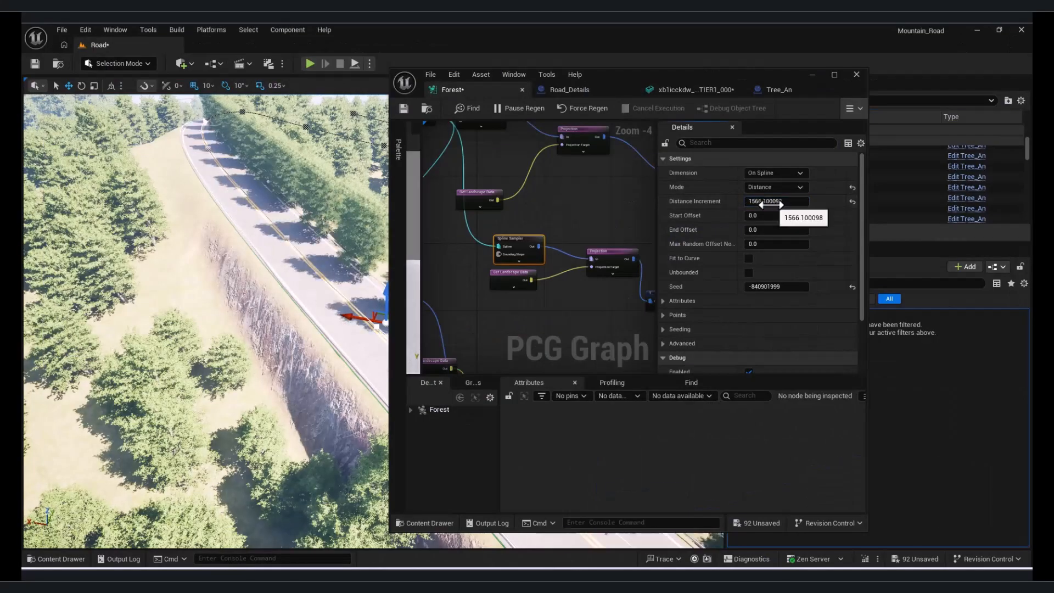
Set Offset Min Y and Offset Max Y to 900 on the Transform Points node feeding the roadside Spawn Actor
key("q")
key("w")
right_click_drag(642, 286, 488, 263)
left_click(512, 271)
left_click(760, 188)
left_click(797, 189)
type("800")
key("Return")
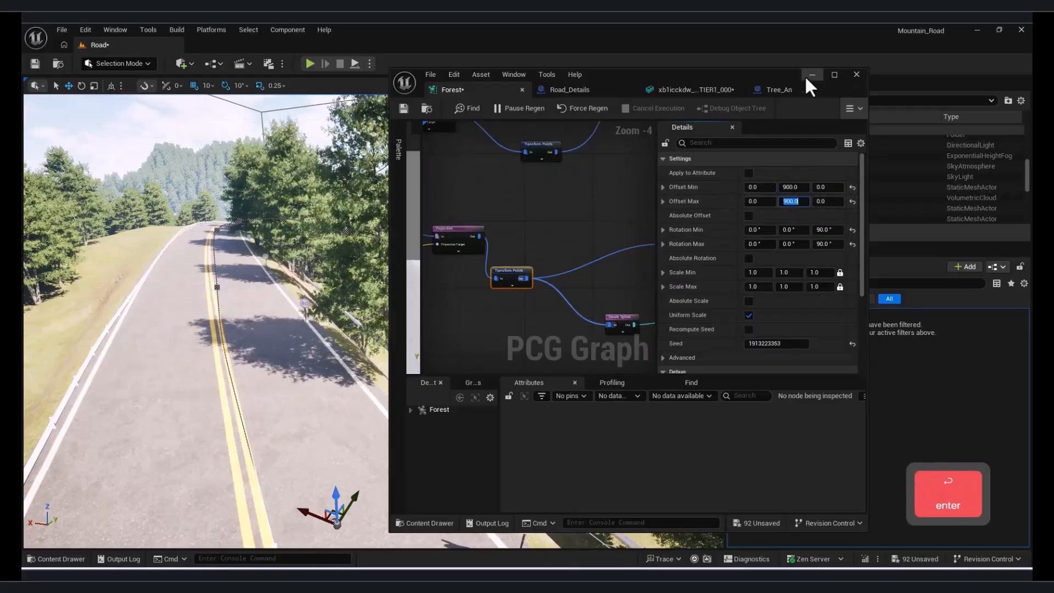
Check the trees at the road edge against the graph, undoing and redoing the last Y offset edit
key("q")
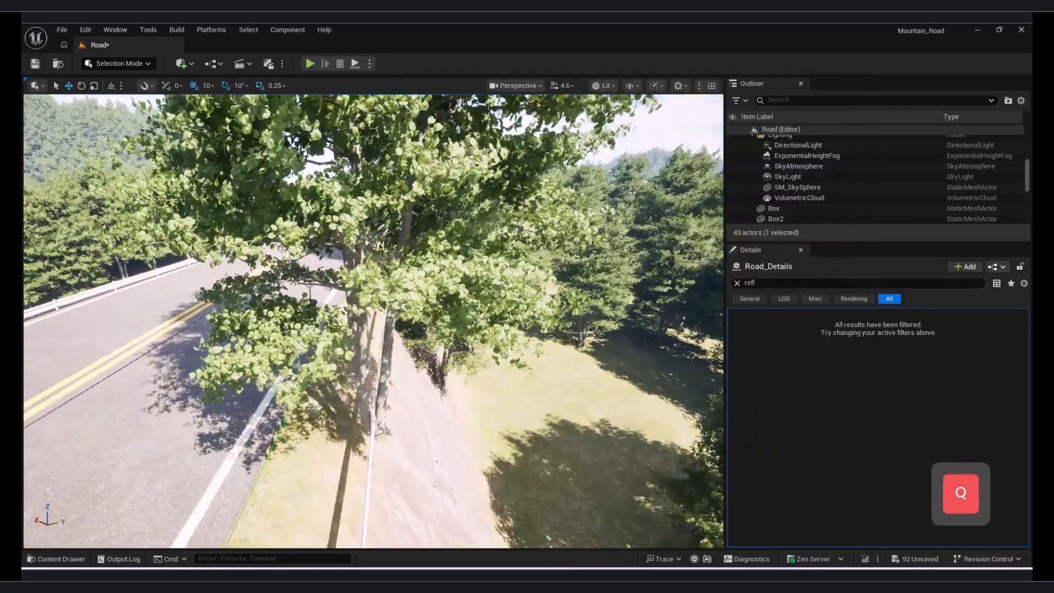
key("w")
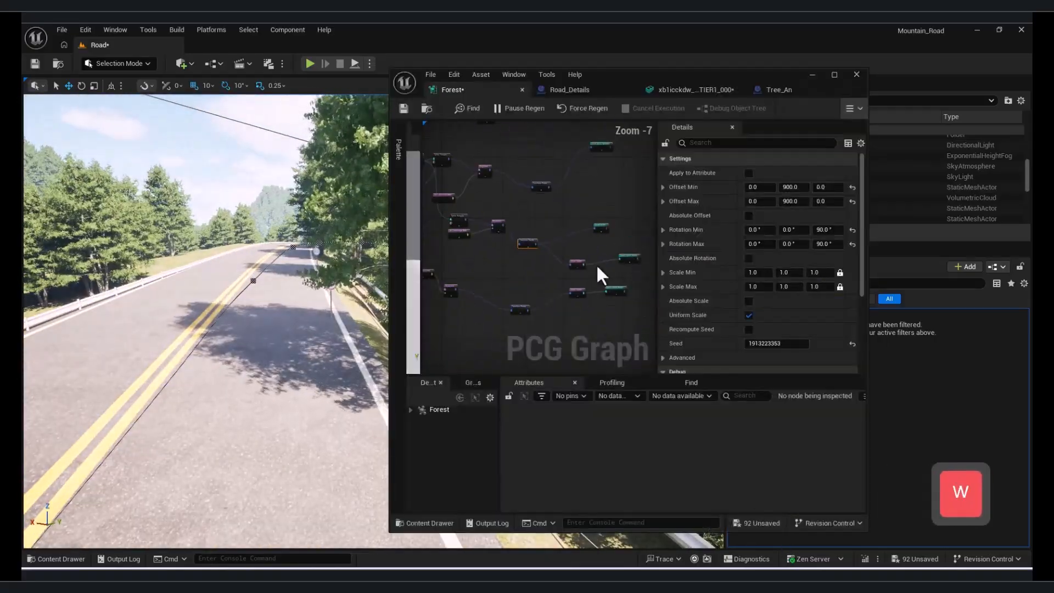
scroll(548, 238, "up", 5)
scroll(569, 289, "down", 5)
scroll(537, 209, "up", 5)
scroll(555, 263, "down", 3)
left_click(457, 251)
right_click_drag(563, 293, 542, 258)
left_click(443, 272)
key("ctrl+z")
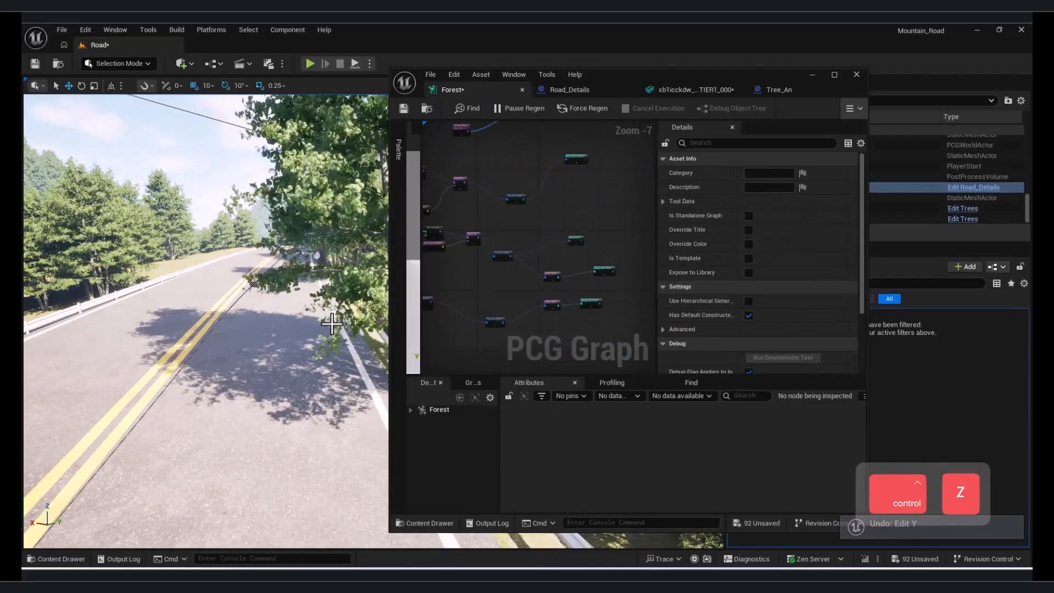
key("ctrl+y")
Duplicate the roadside Transform Points node and place the copy beside the original
scroll(504, 257, "up", 4)
left_click(504, 257)
key("ctrl+c")
scroll(582, 279, "down", 2)
key("ctrl+v")
left_click_drag(513, 251, 571, 247)
Rewire the graph so one Transform Points node feeds the Spawn Actor and the other feeds only Create Spline
right_click_drag(549, 258, 573, 251)
scroll(521, 246, "down", 3)
left_click(482, 207)
scroll(598, 214, "up", 3)
left_click(600, 215)
left_click(625, 258, "alt")
left_click_drag(549, 246, 625, 258)
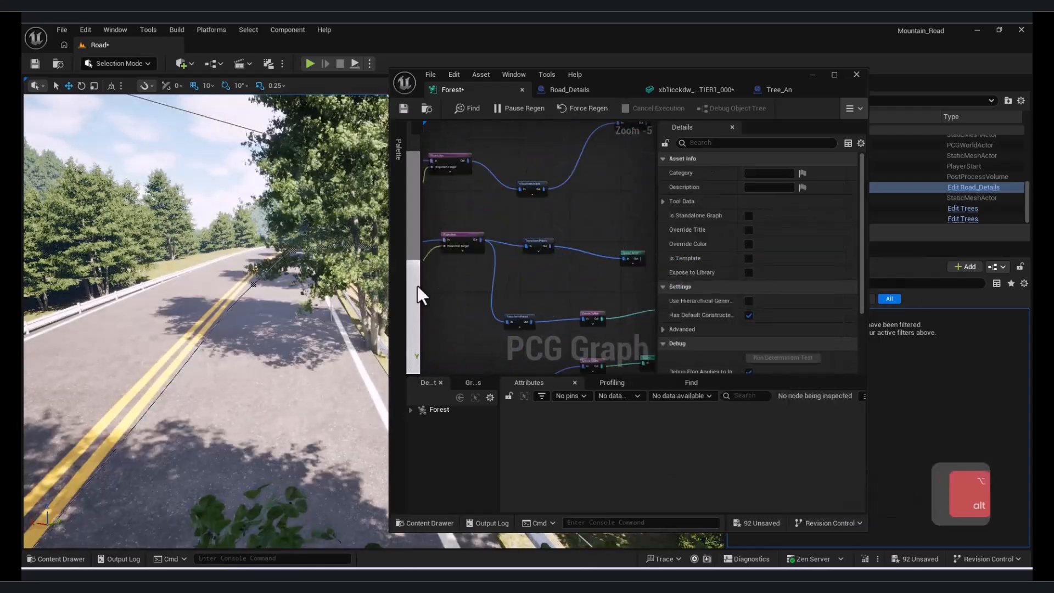
Set Offset Min Y and Offset Max Y to 600 on the guardrail's Transform Points node and check the road bends
key("w")
left_click(519, 317)
left_click(794, 187)
type("600")
key("Return")
right_click_drag(311, 333, 330, 332)
key("w")
key("a")
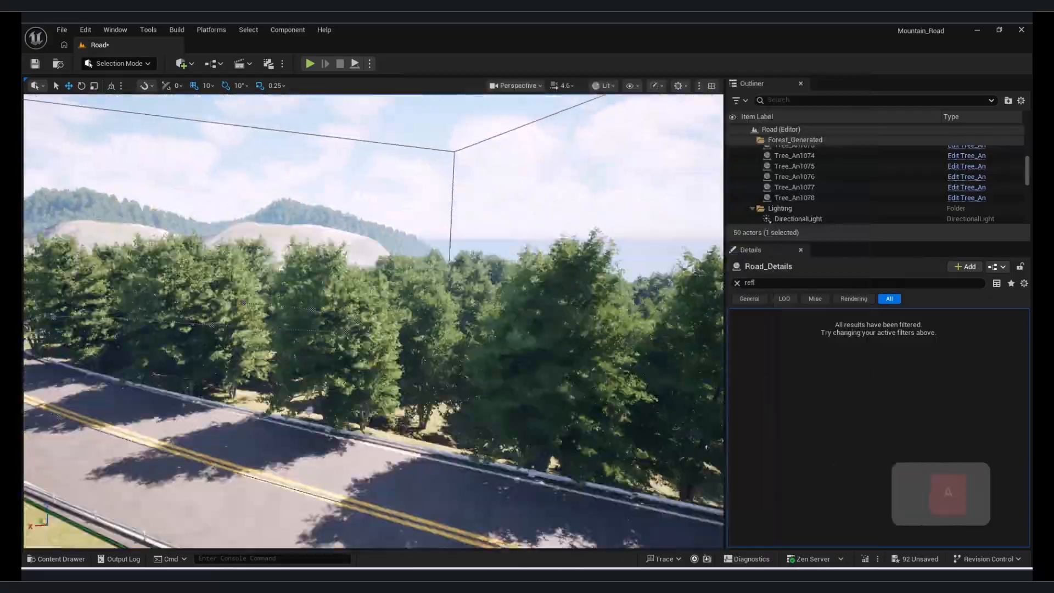
key("a")
mouse_move(374, 321)
right_mouse_down()
mouse_move(406, 341)
mouse_move(384, 329)
right_mouse_up()
key("s")
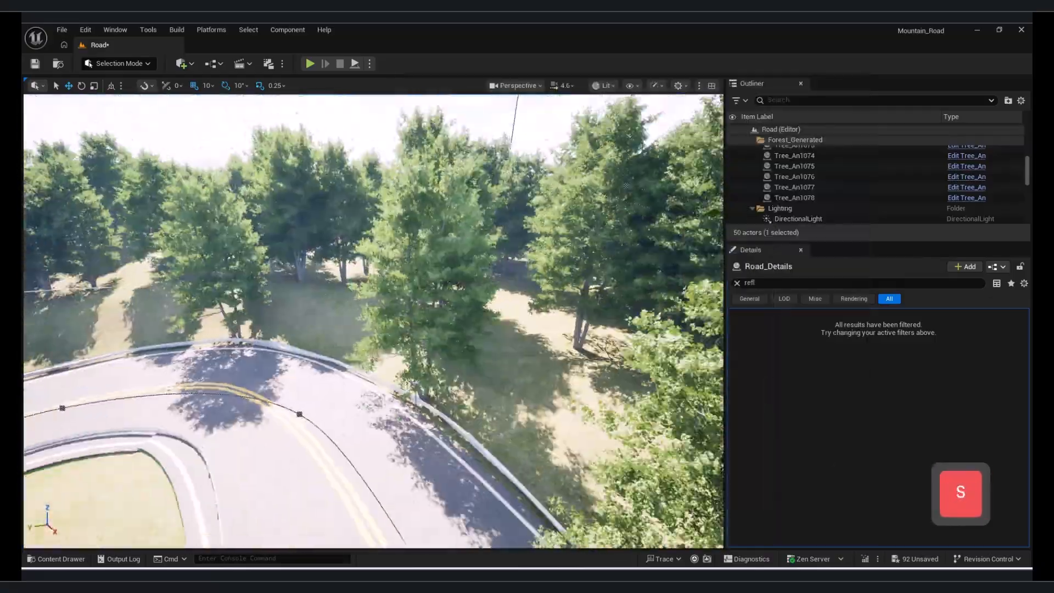
key("w")
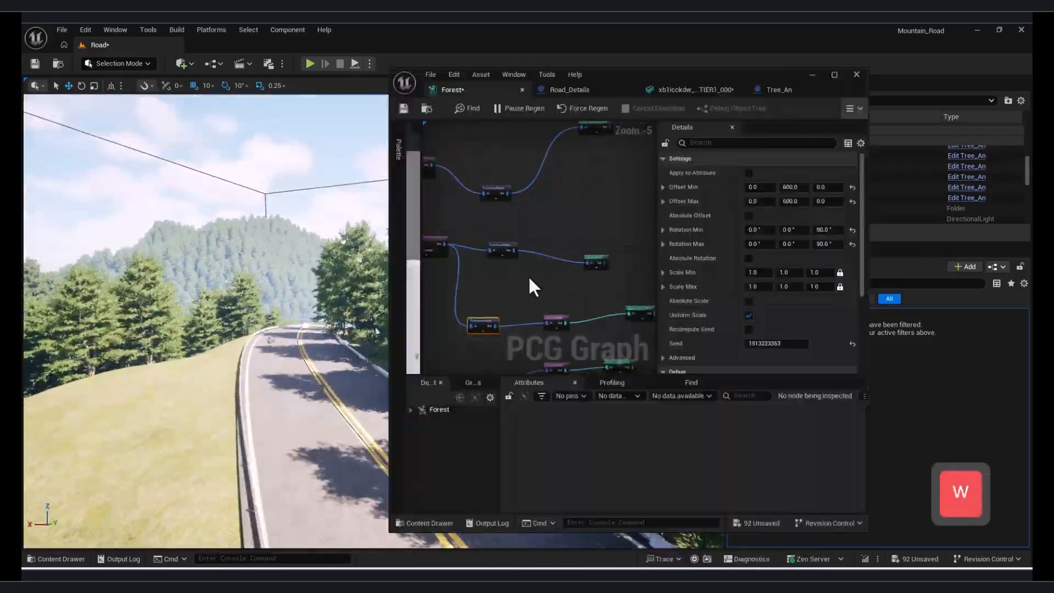
Duplicate the tree Transform Points and Spawn Actor pair for the opposite roadside, with Offset Min and Max Y of -800
left_click(503, 256)
key("ctrl+c")
key("ctrl+v")
left_click(799, 203)
type("-700")
key("Return")
key("w")
mouse_move(329, 231)
right_mouse_down()
mouse_move(351, 231)
mouse_move(329, 225)
right_mouse_up()
key("a")
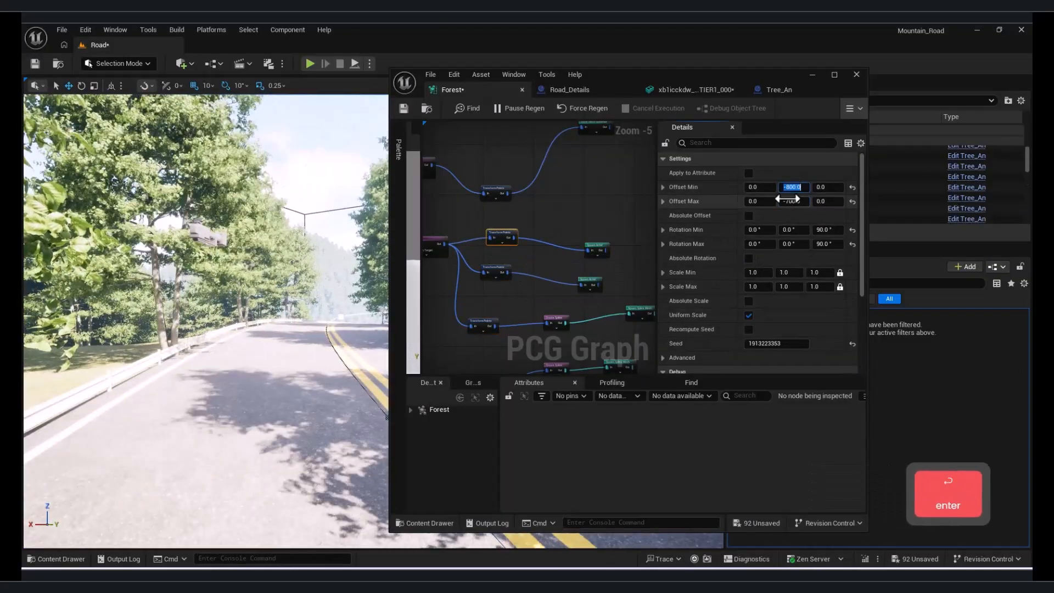
Randomize the opposite roadside's trees with Z rotation from -60° to 120° and scale from 0.7 to 1.2
right_click_drag(612, 259, 607, 242)
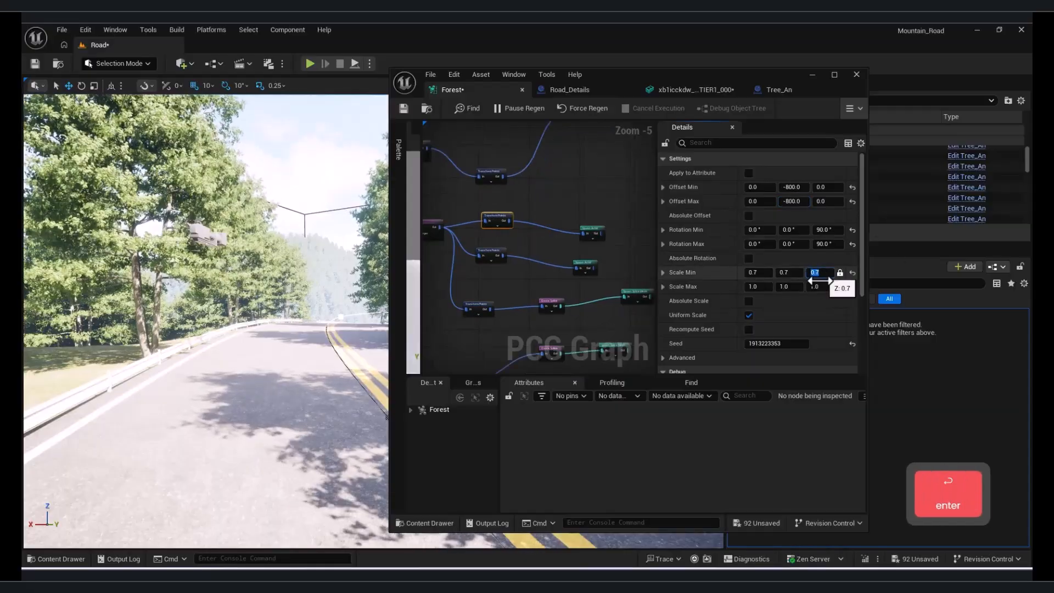
left_click(828, 230)
type("-60")
key("Return")
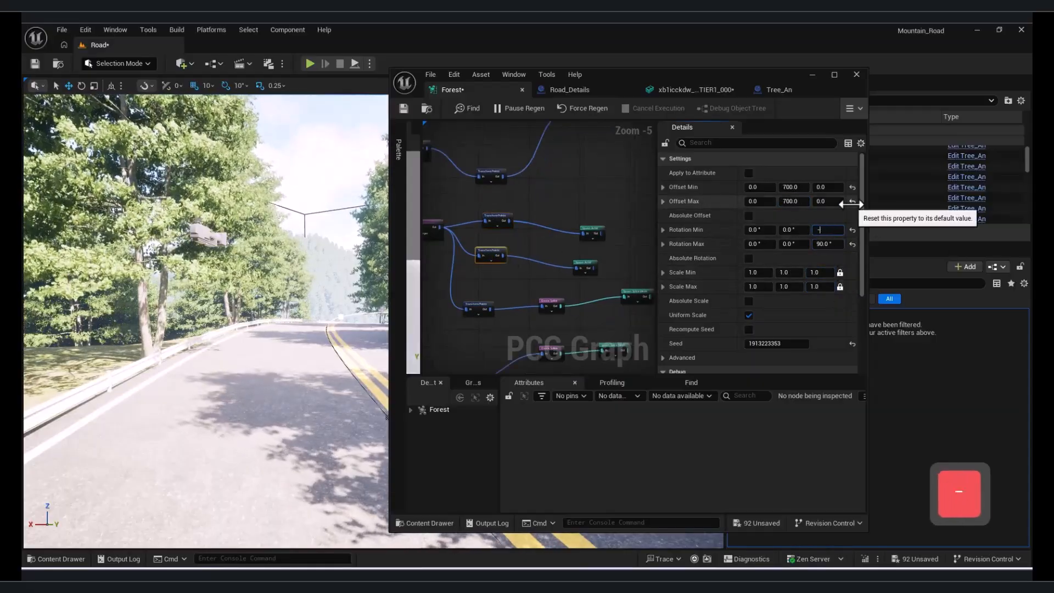
Randomize the 700-offset Transform Points node with Z rotation from -60° to 120° and scale from 0.7 to 1.3
type("-180")
left_click(827, 245)
type("180")
left_click(820, 273)
type("0.7")
left_click(820, 287)
type("1.3")
Inspect the randomized trees on both sides of the road in the level viewport
left_click(813, 75)
key("w")
key("s")
key("a")
key("w")
key("s")
key("e")
key("q")
key("w")
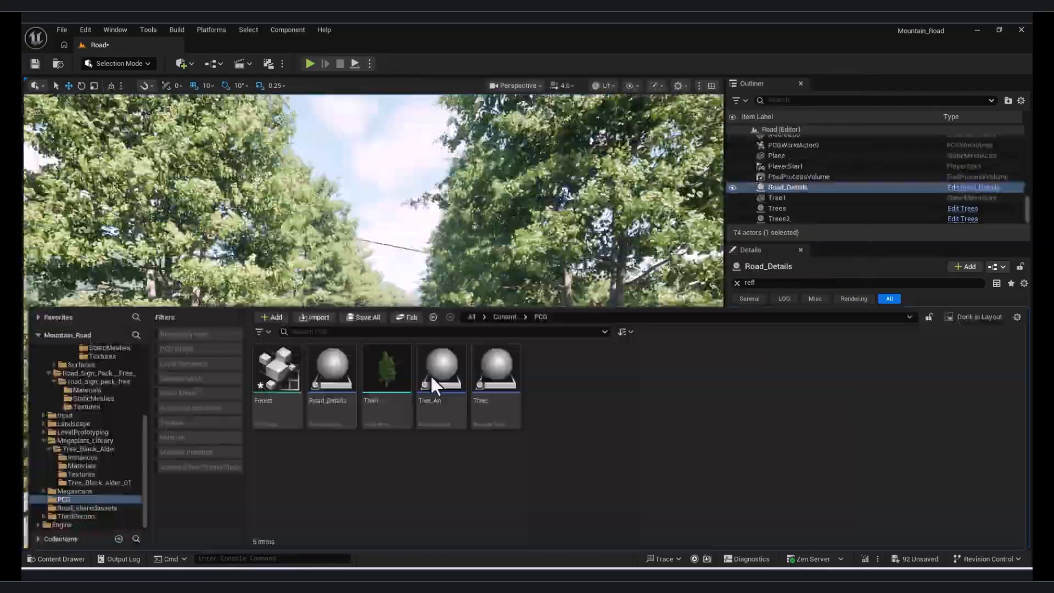
Duplicate the Tree_An Blueprint in the PCG folder and name the copy Tree_An2
left_click(434, 376)
key("ctrl+c")
key("ctrl+v")
key("F2")
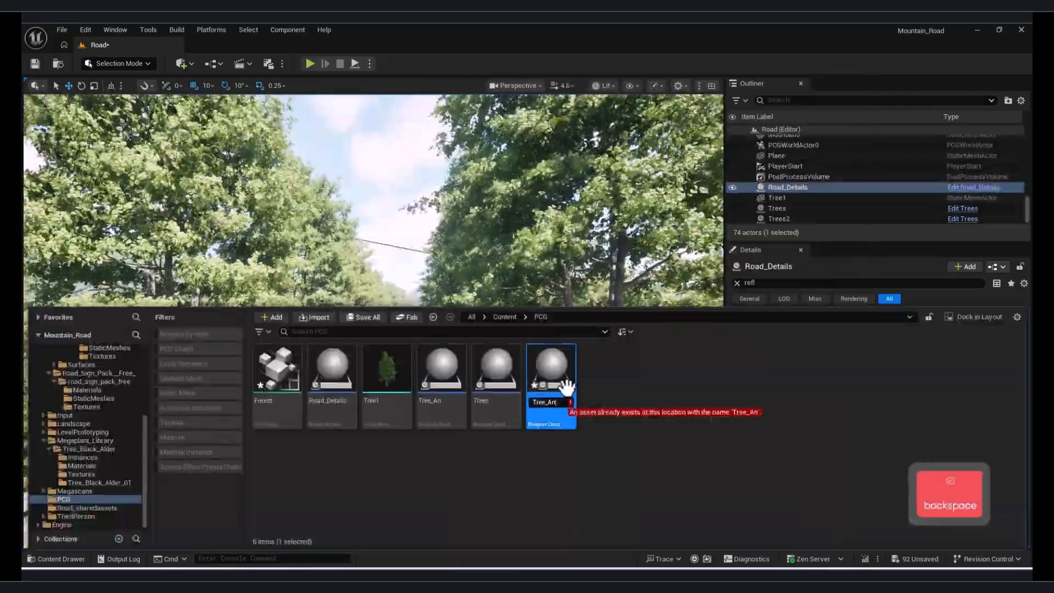
key("BackSpace")
type("2")
key("Return")
Open Tree_An2 and assign SK_Black_Alder_01_D from the Tree_Black_Alder_01 folder as its InstancedSkinnedMesh component's Skeletal Mesh
double_click(496, 374)
double_click(786, 84)
left_click(344, 84)
left_click(65, 559)
scroll(88, 487, "down", 1)
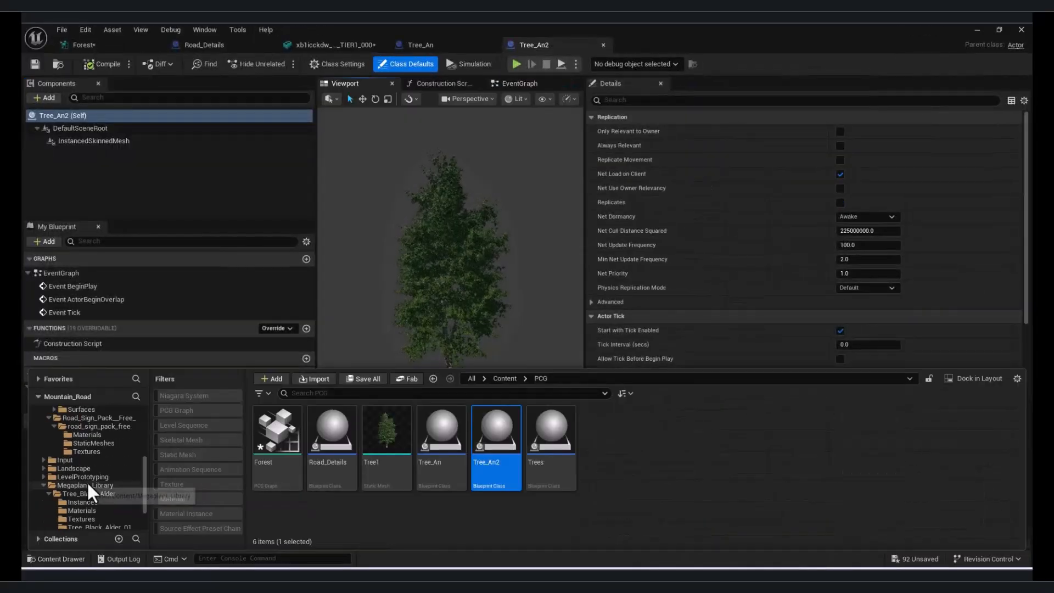
scroll(87, 485, "down", 2)
left_click(96, 482)
scroll(779, 308, "down", 15)
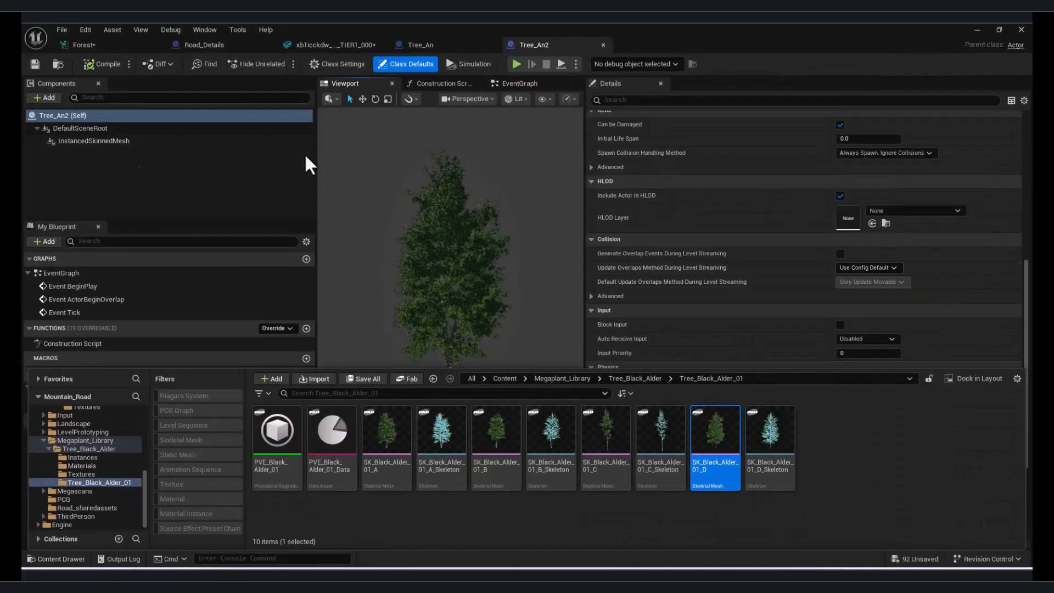
left_click(94, 141)
scroll(925, 352, "down", 8)
scroll(925, 346, "up", 1)
left_click(873, 226)
Try Tree_An2 as the Template Actor Class of the -800 roadside's Spawn Actor and compare both tree Blueprints
mouse_move(714, 577)
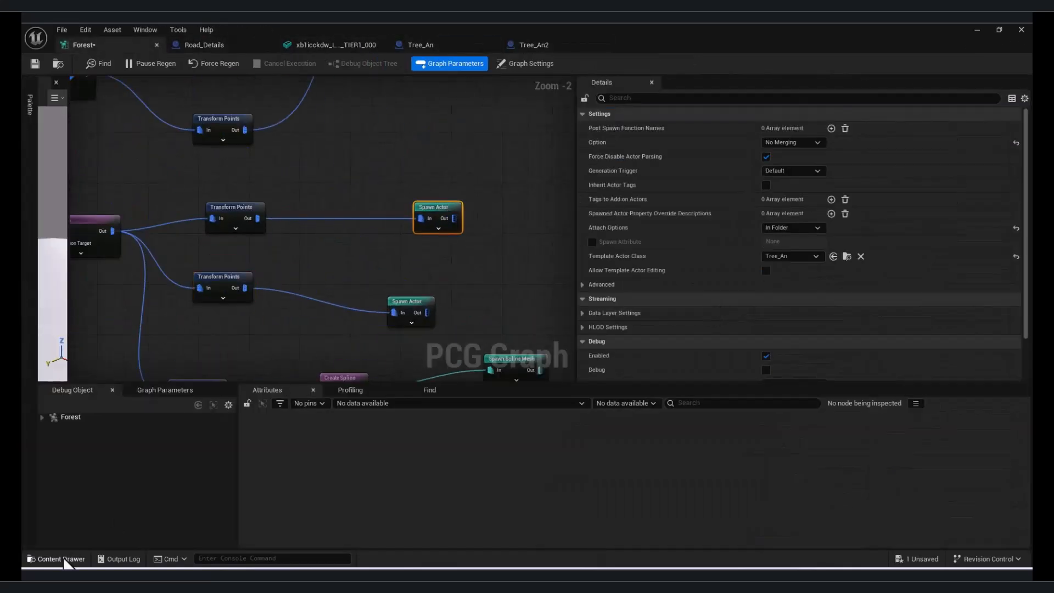
left_click(64, 559)
left_click(98, 441)
left_click(68, 498)
left_click(530, 46)
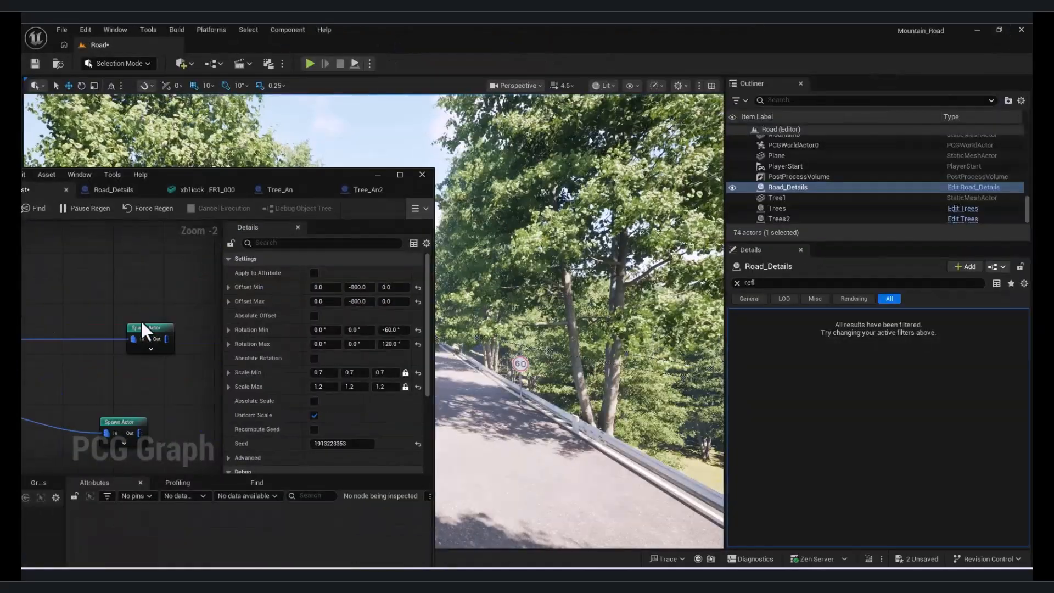
key("e")
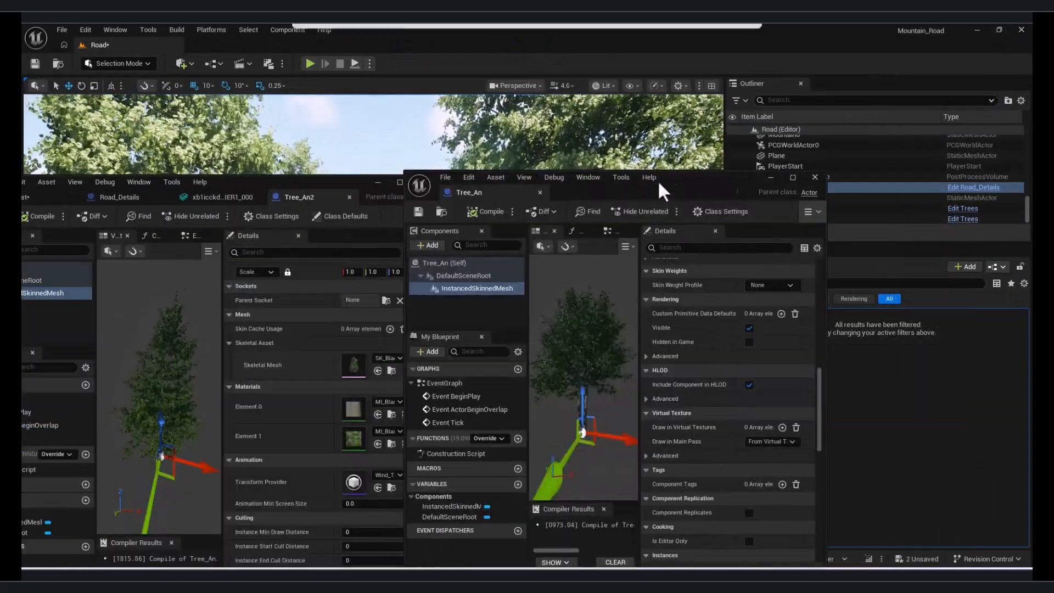
key("s")
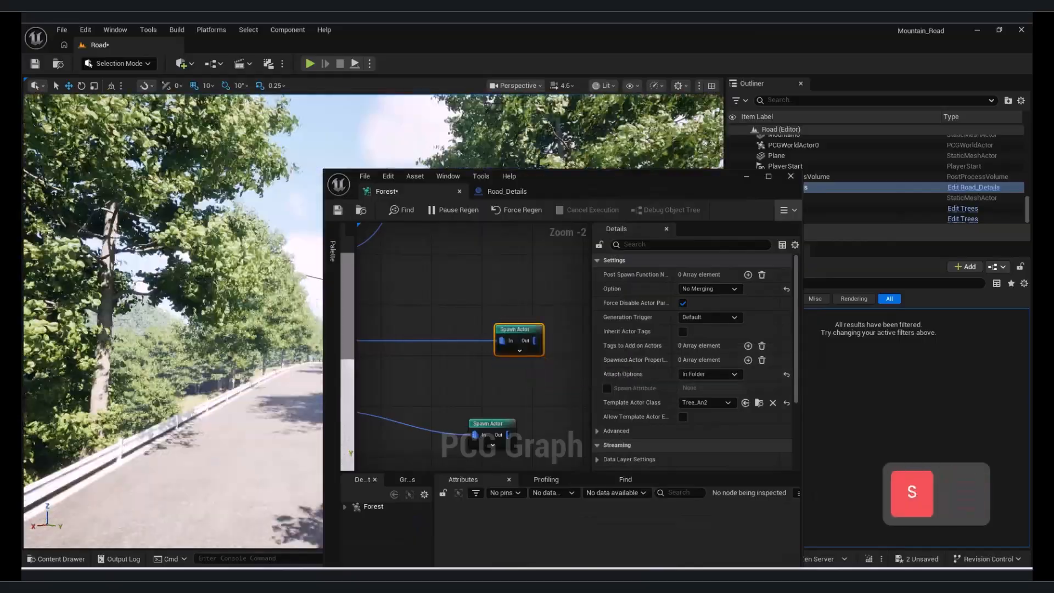
key("w")
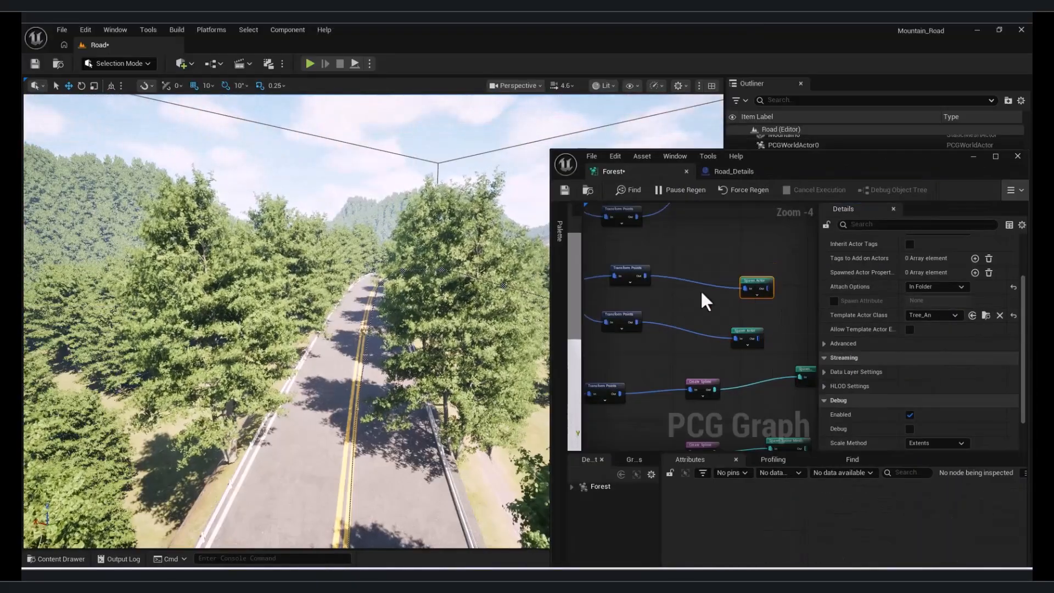
Duplicate the 700-offset Transform Points and its Spawn Actor as an additional tree branch in the Forest graph
left_click(624, 321)
key("ctrl+c")
key("ctrl+v")
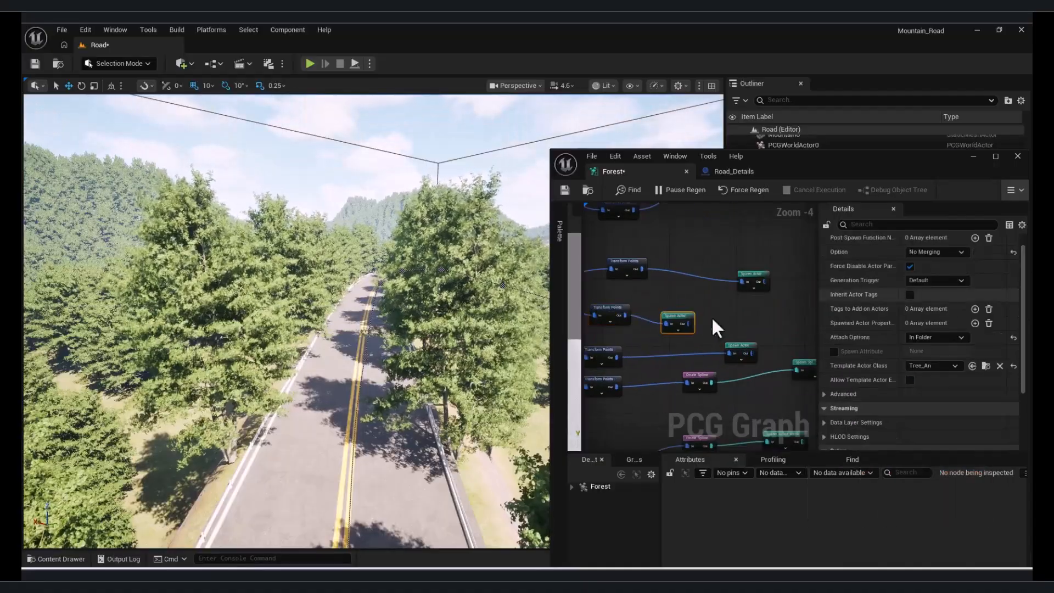
scroll(1007, 310, "up", 1)
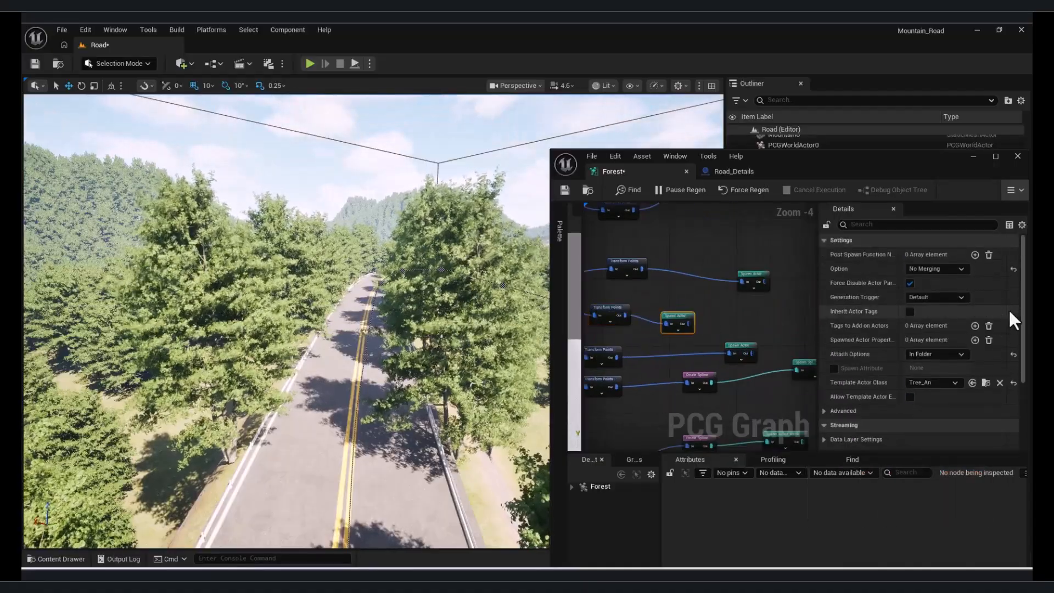
Set Scale Min to 0.3 and Scale Max to 0.5 on the additional branch's Transform Points node
left_click(611, 314)
left_click(981, 354)
type("0.3")
key("Return")
left_click(981, 368)
type("0.5")
key("Return")
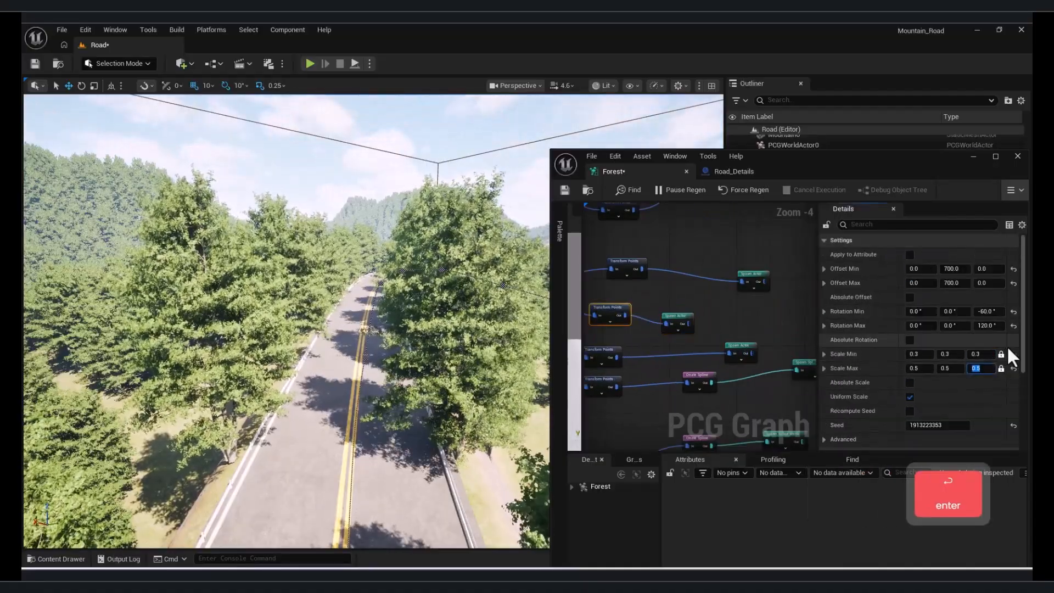
Try small X offsets on the selected Transform Points node and check the speed sign beside the road
key("s")
right_click_drag(330, 307, 417, 263)
right_click_drag(629, 305, 668, 308)
left_click(926, 270)
type("60")
key("Return")
left_click(930, 284)
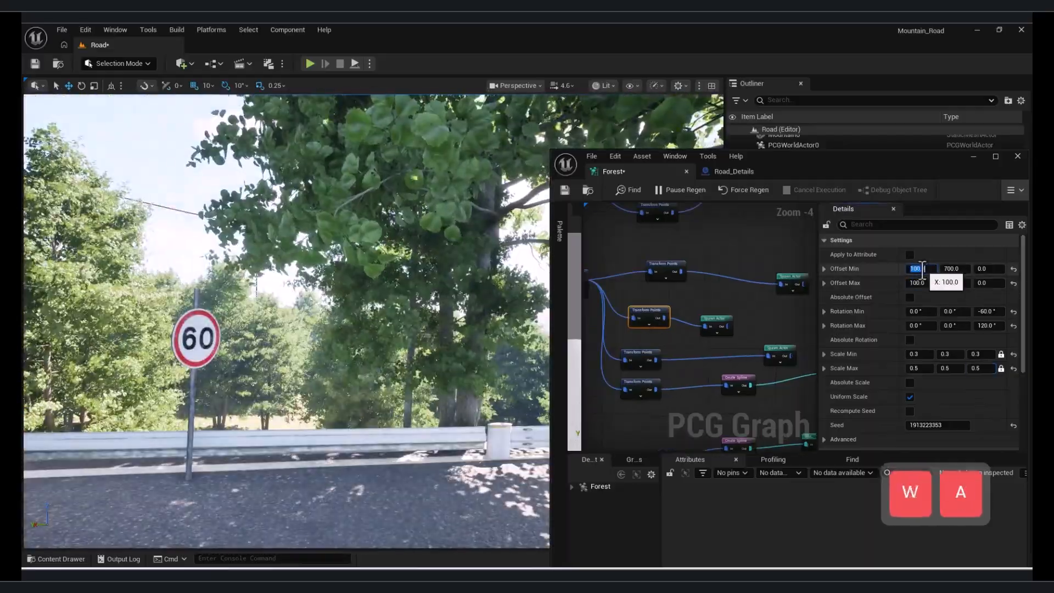
type("300")
key("Return")
Set the selected Transform Points node's minimum and maximum X offsets to 1000
right_click_drag(351, 308, 286, 313)
key("a")
key("d")
left_click(924, 269)
type("500")
key("Return")
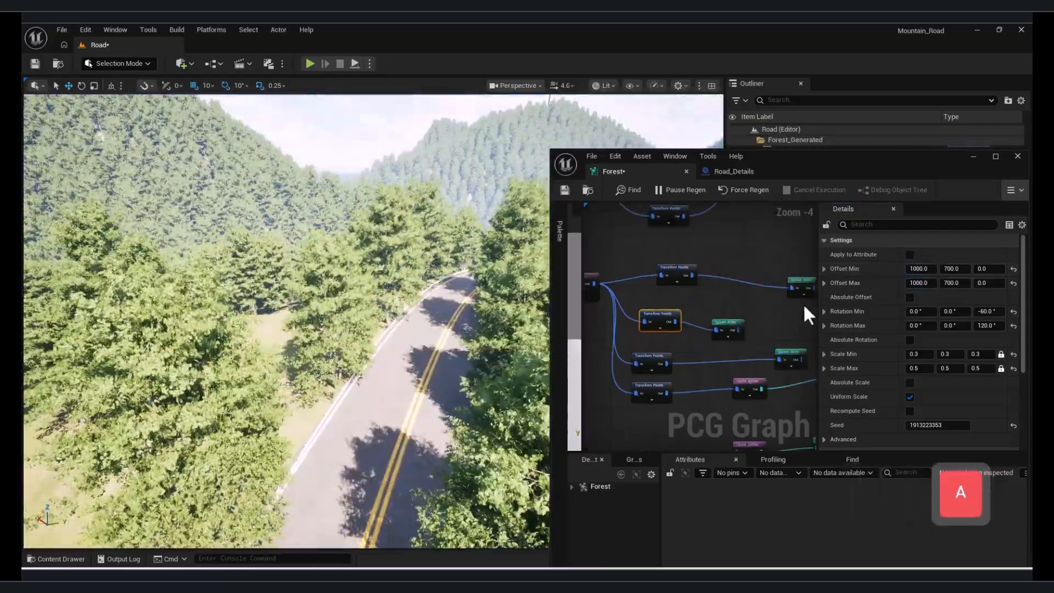
Duplicate the Transform Points and Spawn Actor branch with Y offsets of -800, and inspect the trees along the road
left_click(667, 313)
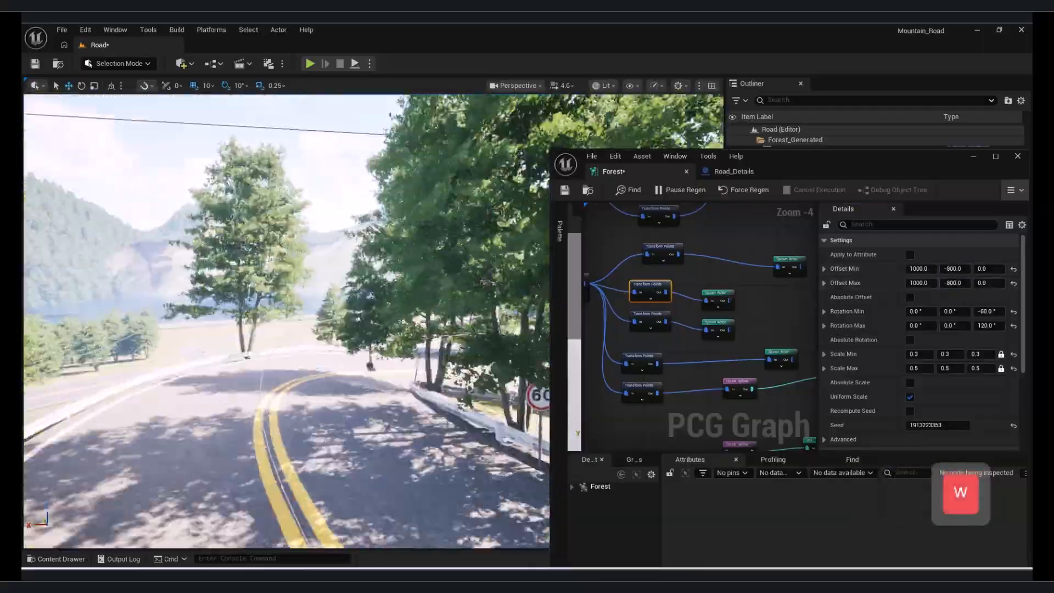
key("w")
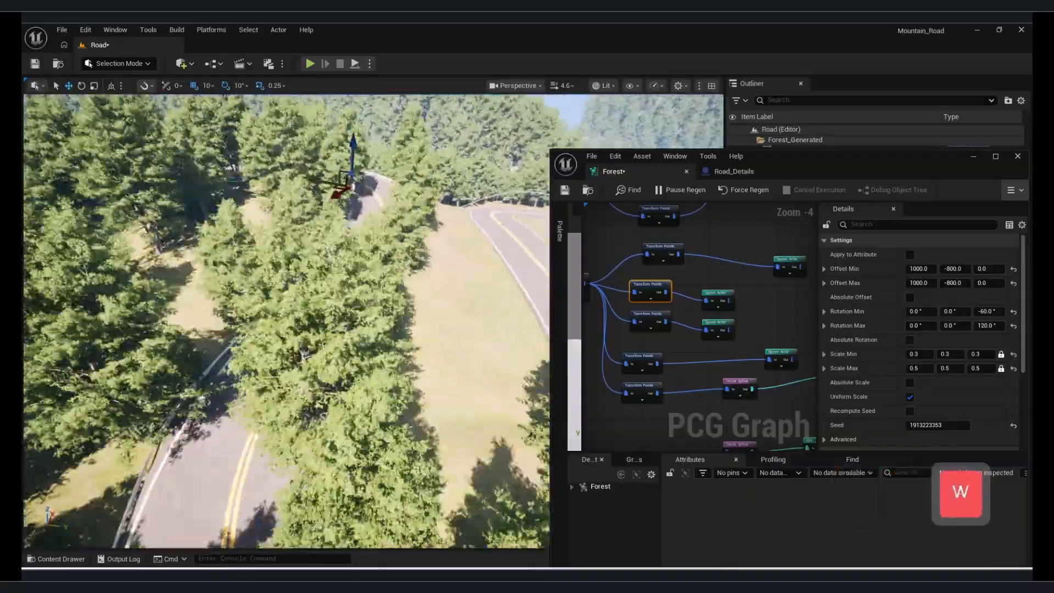
key("a")
key("e")
key("q")
key("w")
key("e")
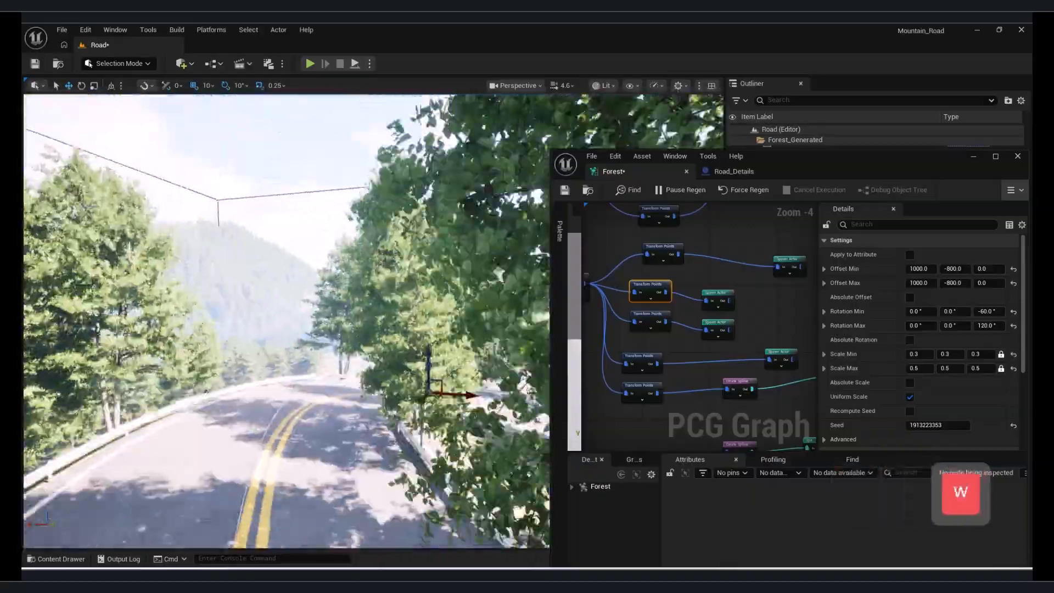
key("d")
key("e")
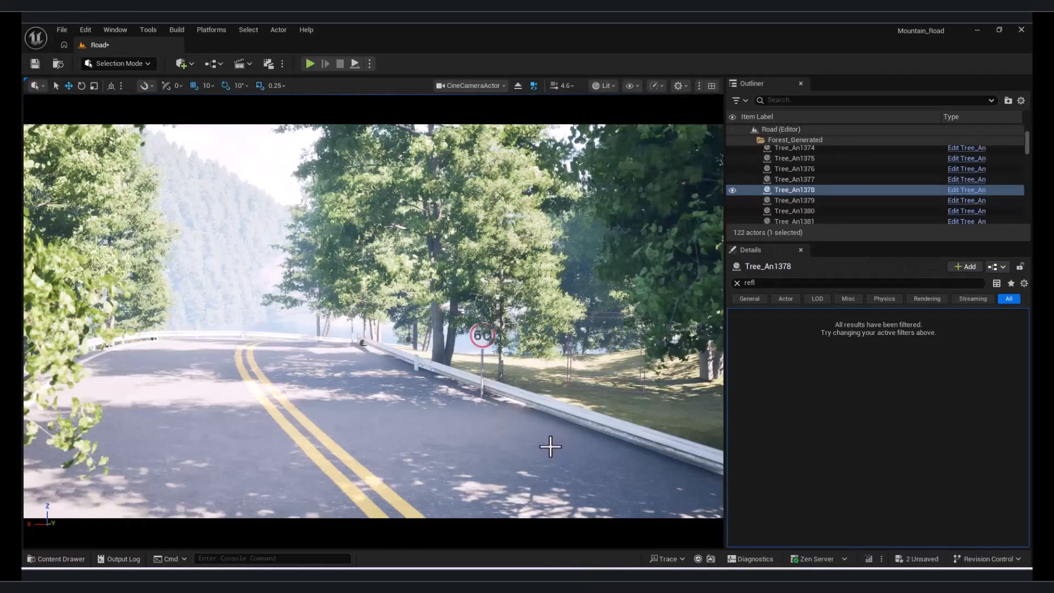
Show the frame-rate display in the cine camera view
key("ctrl+shift+h")
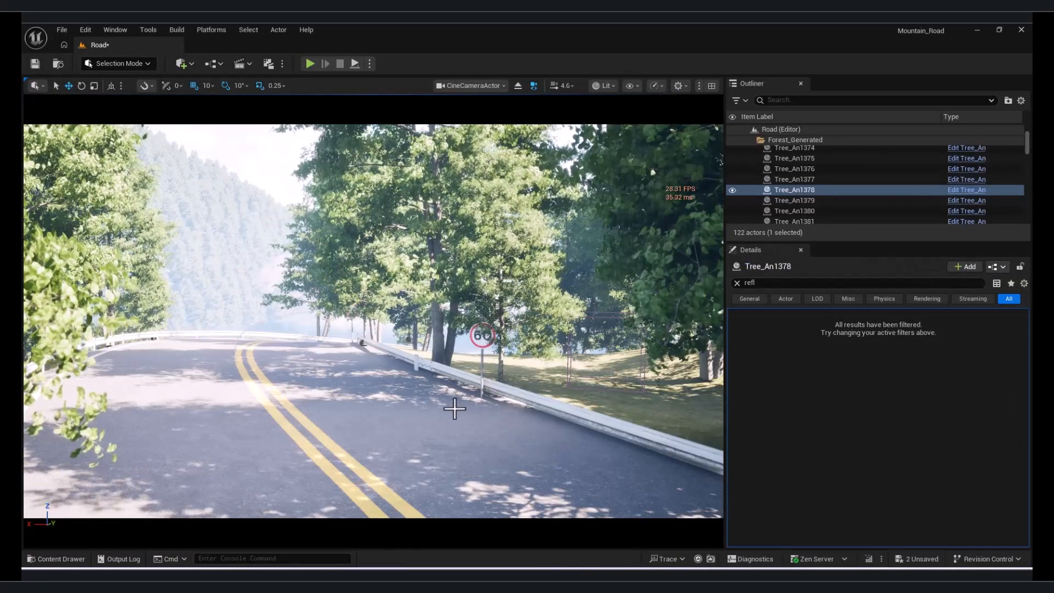
left_click(407, 464)
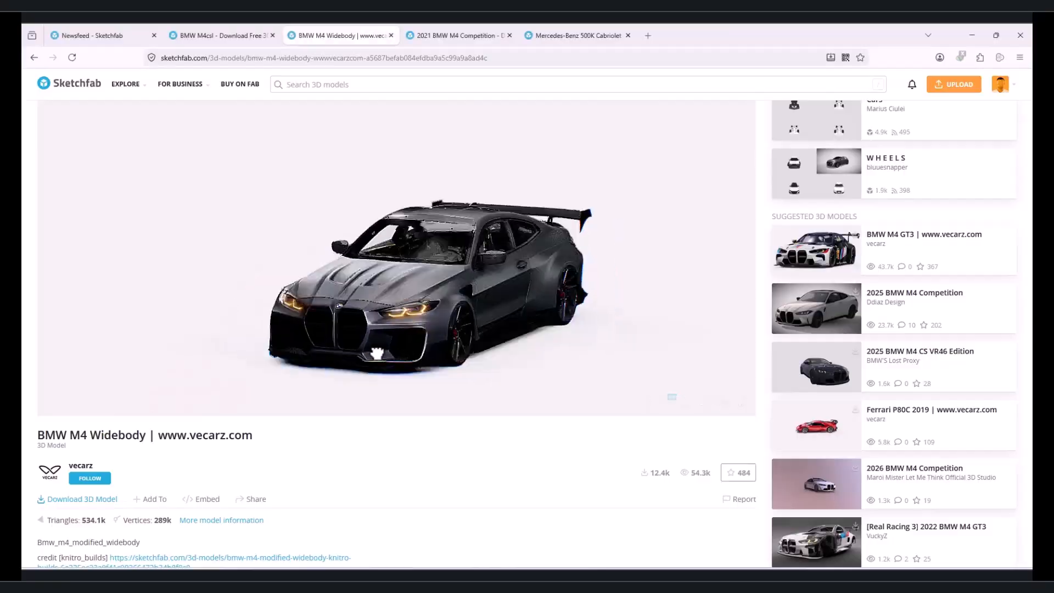
Examine the BMW M4 Widebody model on Sketchfab from several angles
mouse_move(377, 353)
left_mouse_down()
mouse_move(459, 348)
mouse_move(300, 359)
left_mouse_up()
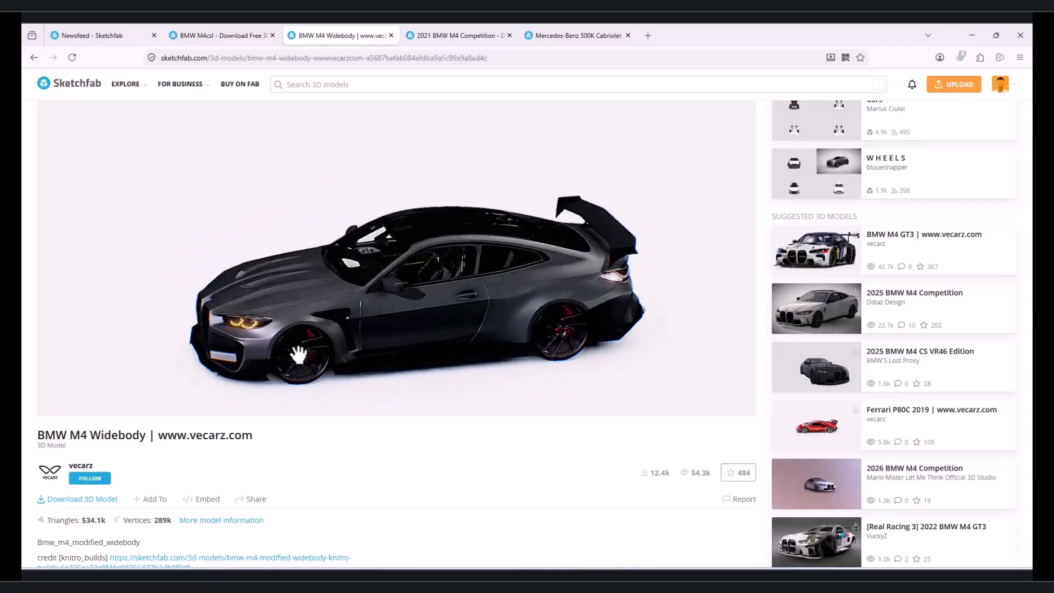
scroll(341, 318, "up", 5)
mouse_move(341, 317)
left_mouse_down()
mouse_move(296, 340)
mouse_move(375, 298)
mouse_move(410, 356)
mouse_move(440, 287)
mouse_move(466, 346)
mouse_move(582, 354)
mouse_move(441, 349)
mouse_move(207, 108)
left_mouse_up()
scroll(375, 298, "down", 5)
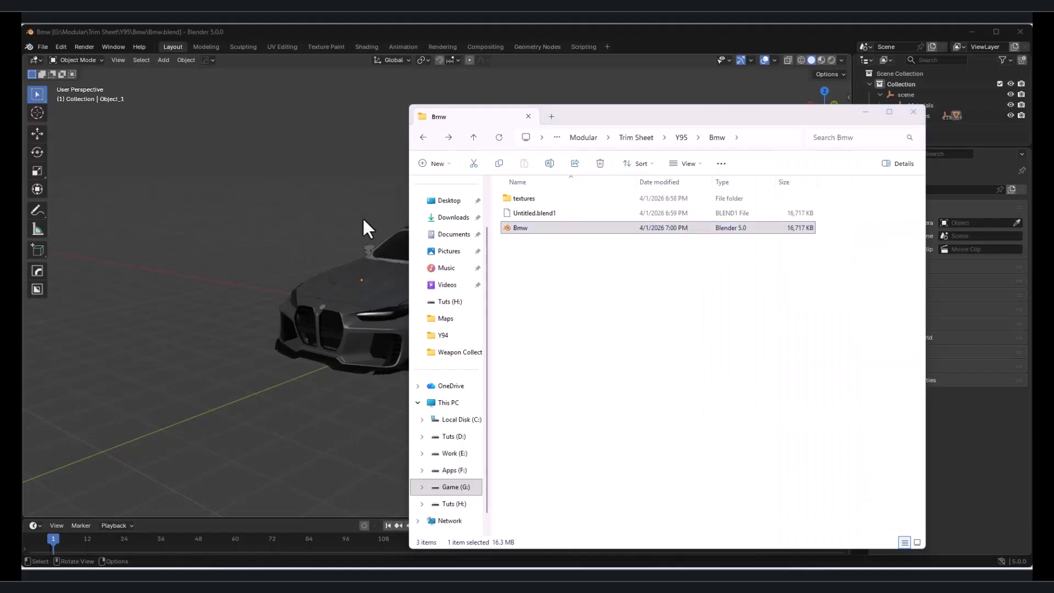
Open the textures folder inside the Bmw project folder
left_click_drag(603, 113, 791, 128)
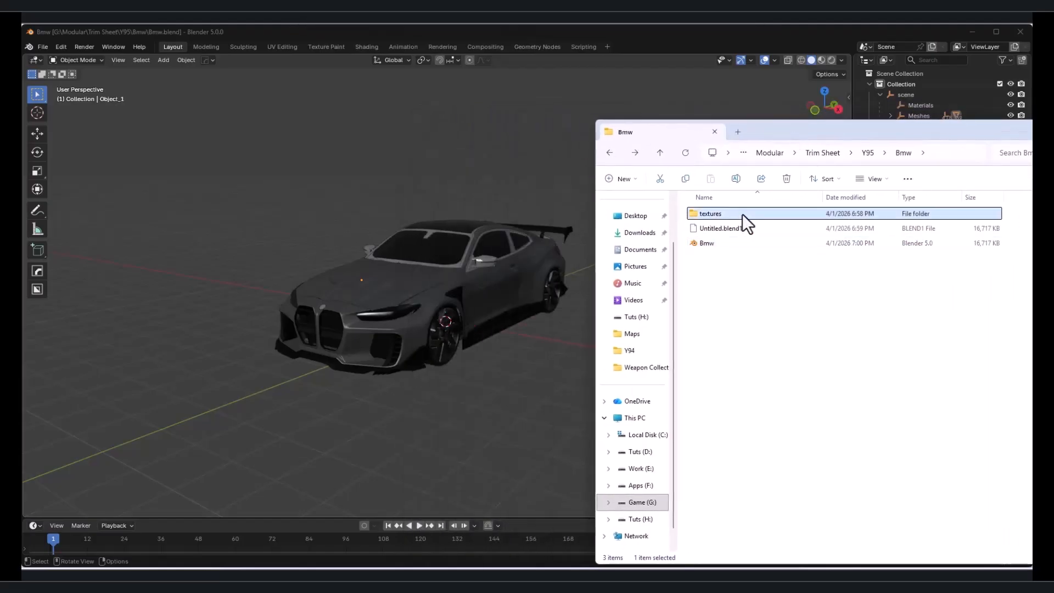
double_click(742, 213)
Switch to Blender, select the entire car model and export it in FBX format
middle_click_drag(444, 405, 522, 418)
left_click_drag(683, 439, 122, 104)
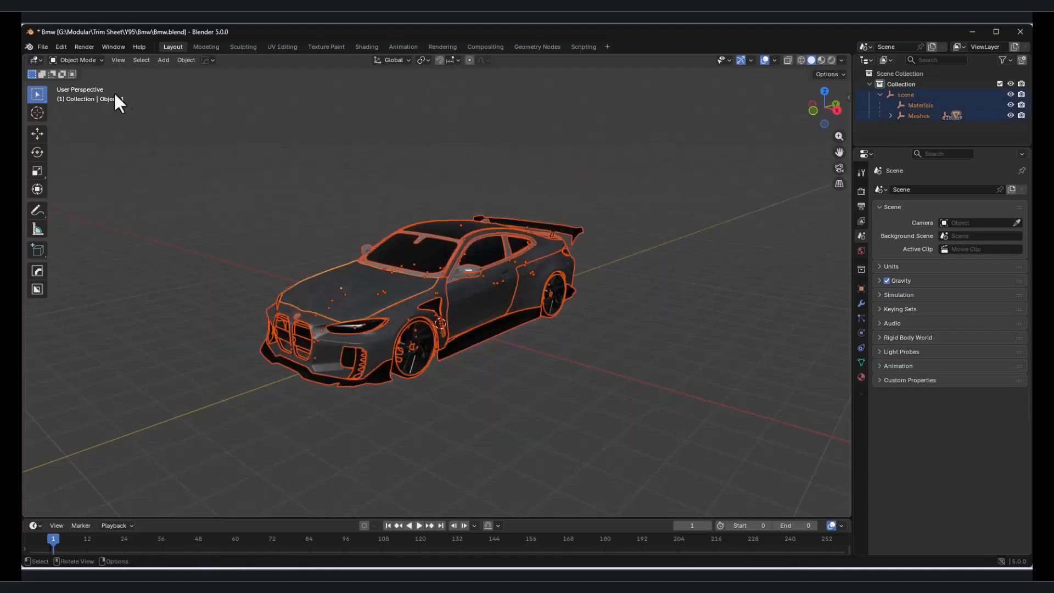
left_click(50, 48)
mouse_move(88, 212)
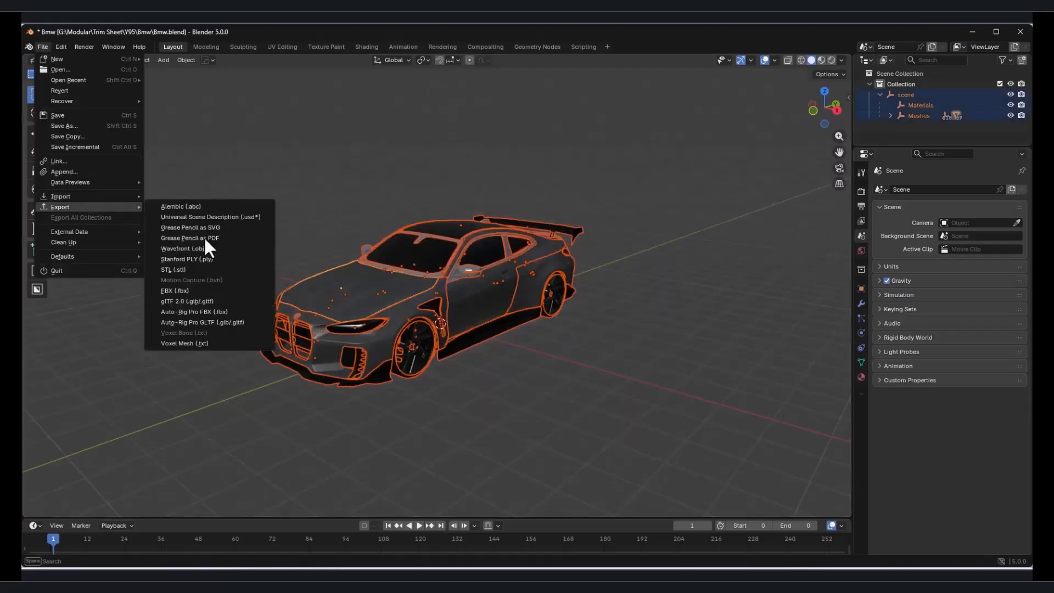
left_click(192, 289)
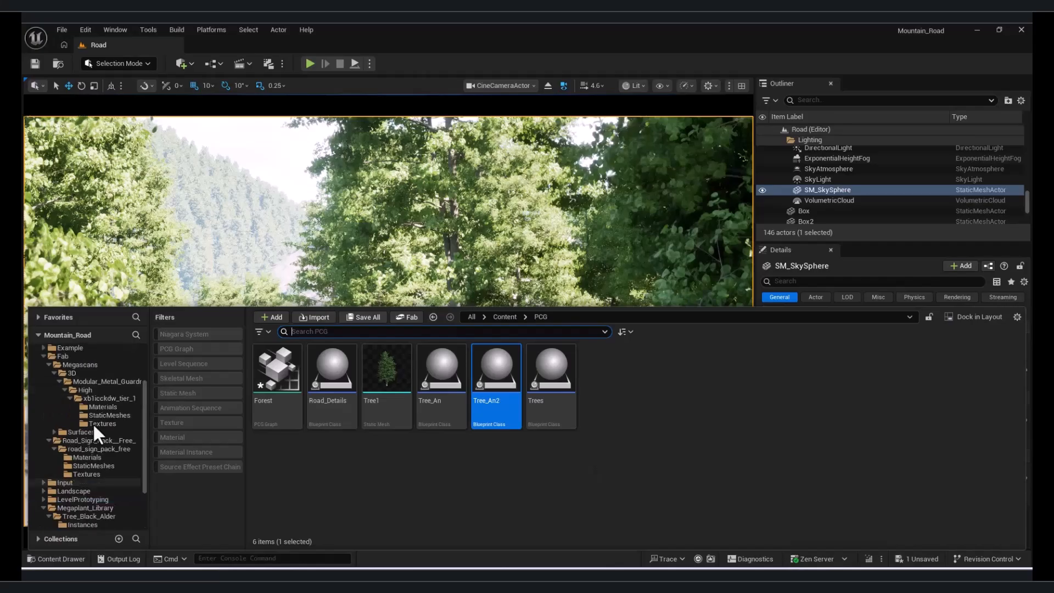
Create a folder named Bmw inside the Unreal project's Content/Asset folder and open it
scroll(94, 427, "up", 5)
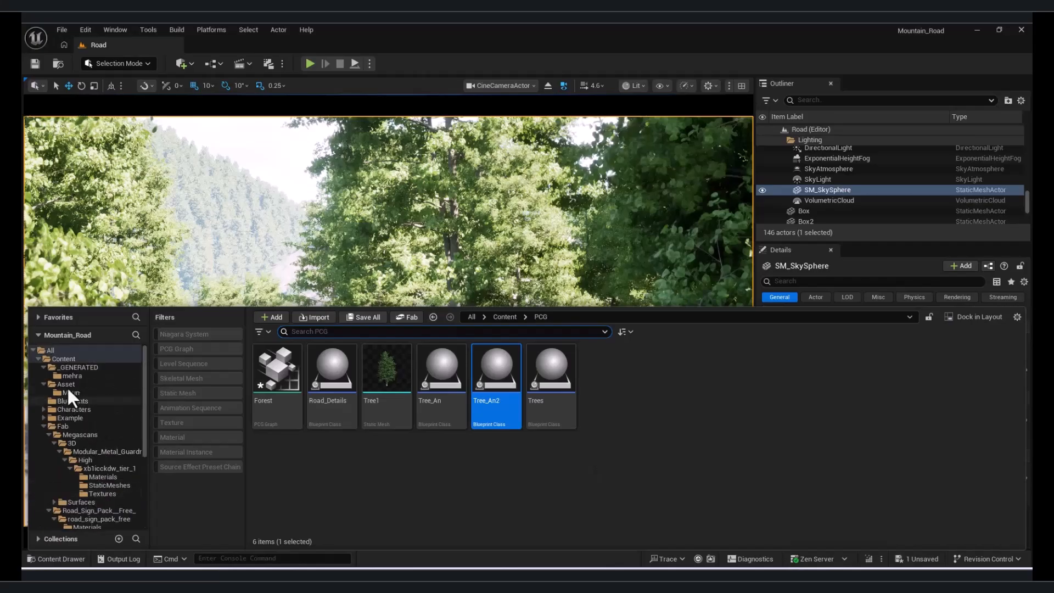
left_click(65, 358)
double_click(344, 373)
right_click(528, 392)
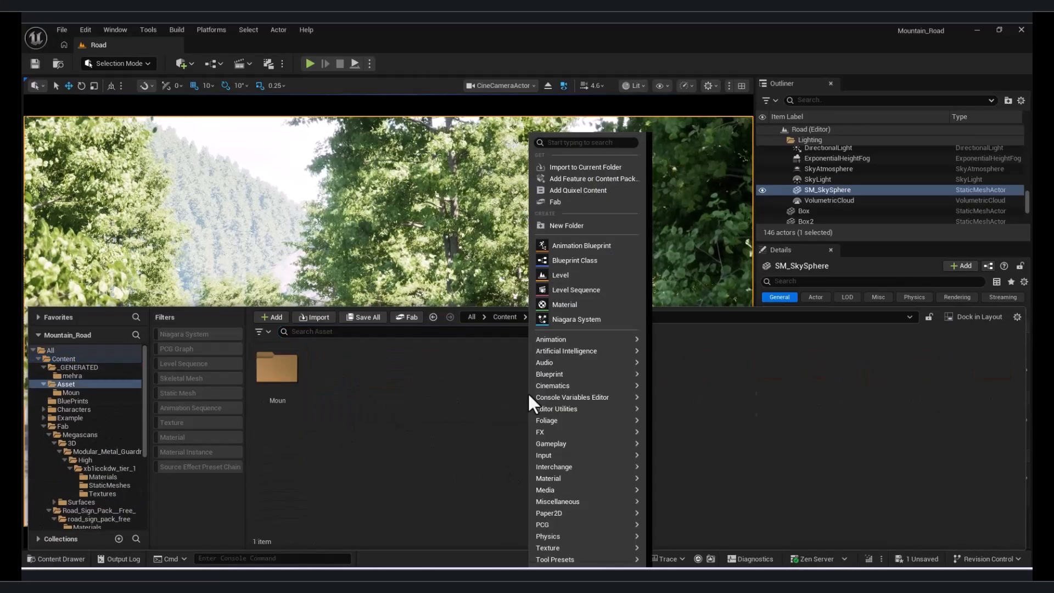
left_click(577, 225)
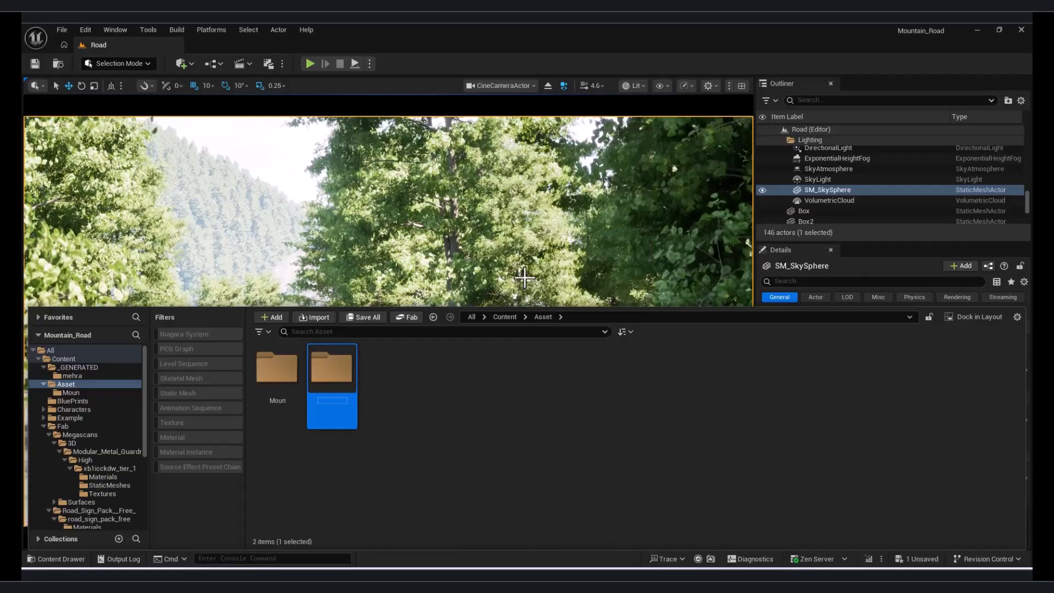
type("Bmw")
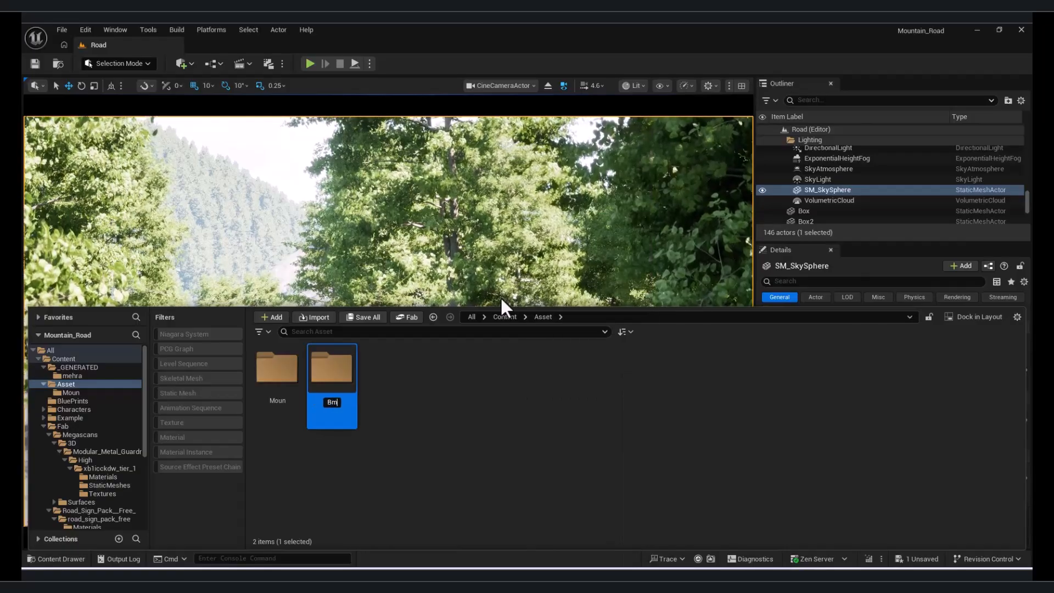
key("Return")
key("Return")
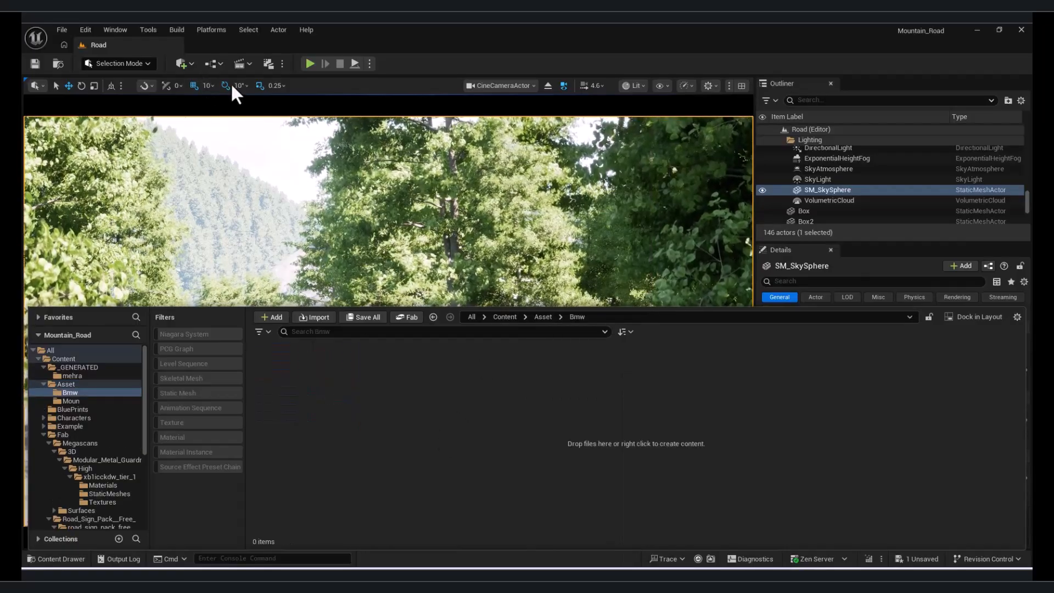
Import Bmw.fbx into the Bmw folder with the default import settings
key("alt+Tab")
left_click_drag(722, 244, 409, 434)
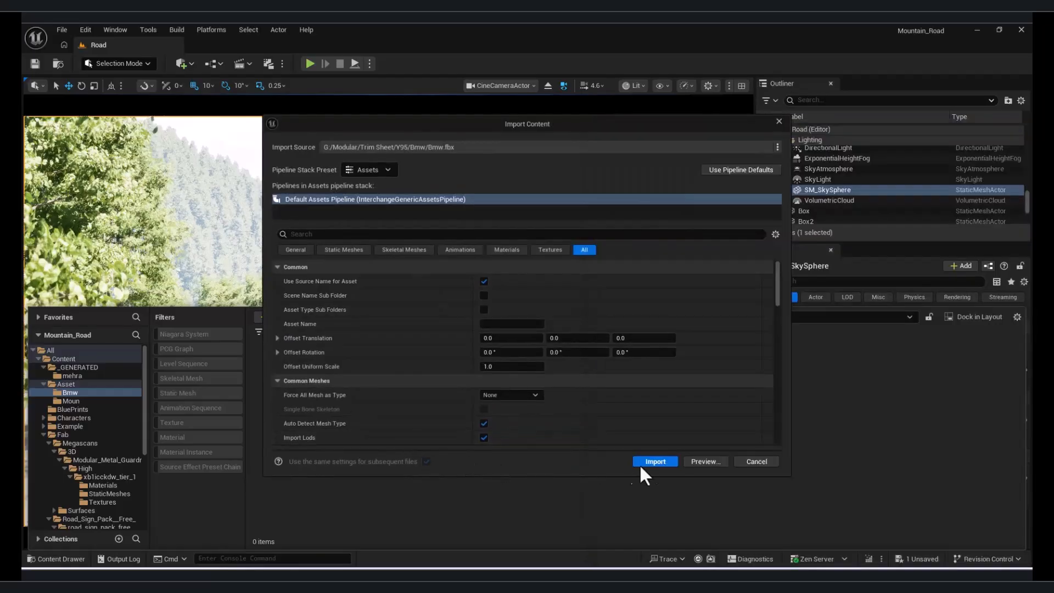
left_click(663, 460)
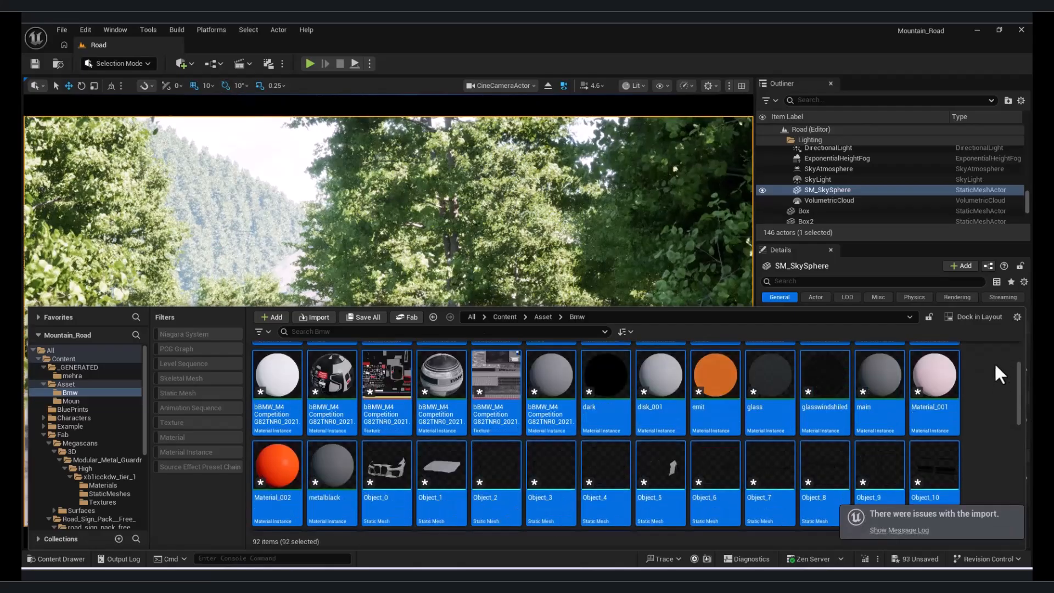
Place all the imported car meshes together on the road in the camera view
scroll(1020, 413, "down", 2)
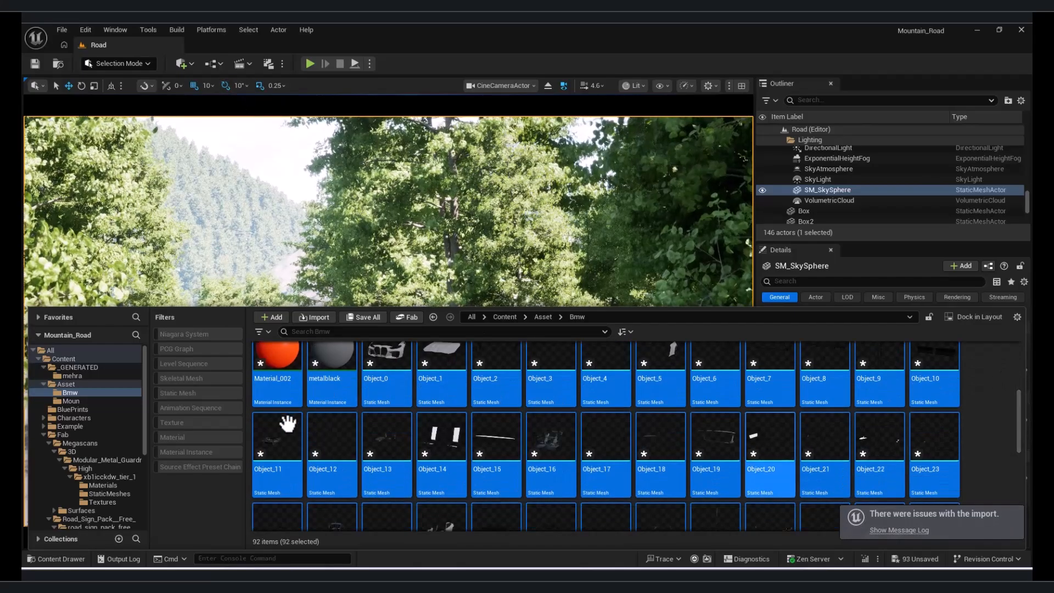
left_click(183, 391)
left_click_drag(306, 305, 296, 388)
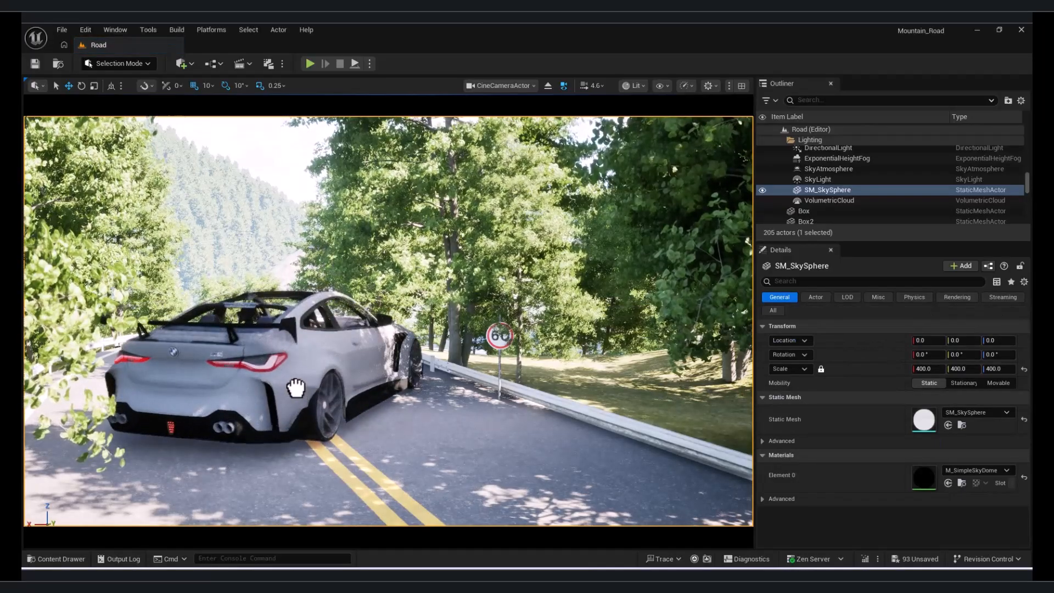
left_click_drag(302, 389, 302, 389)
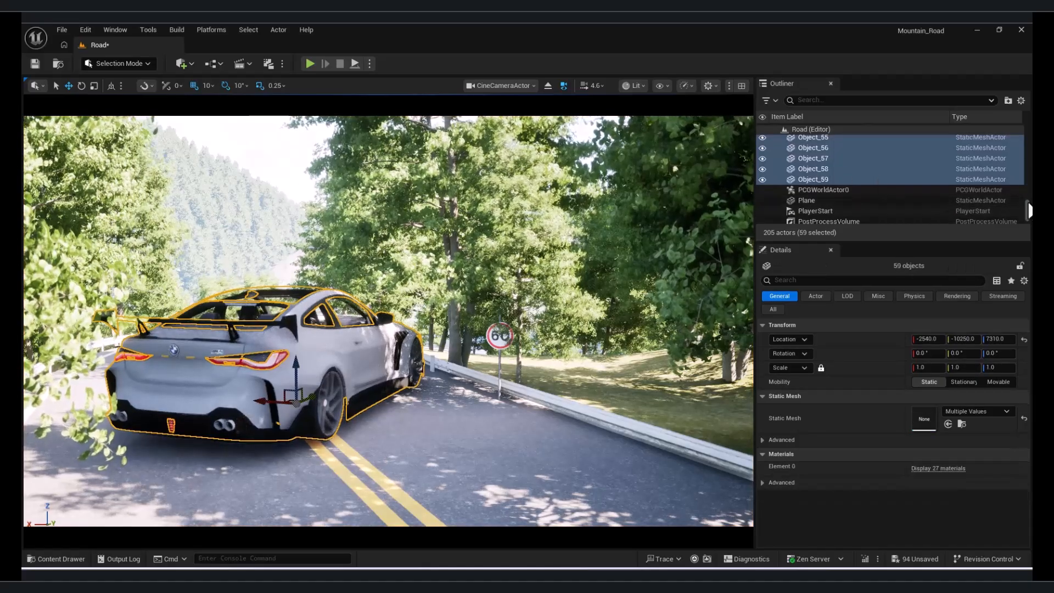
Group the car parts in a new Outliner folder named Bnw and rotate them to about -190° around Z
left_click(1007, 100)
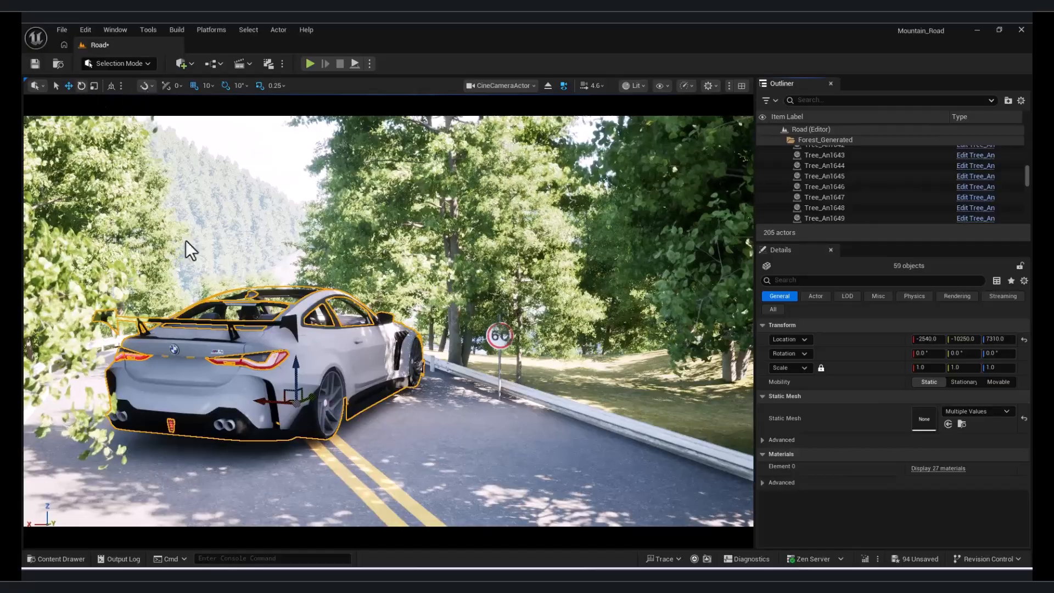
key("e")
left_click_drag(280, 420, 363, 409)
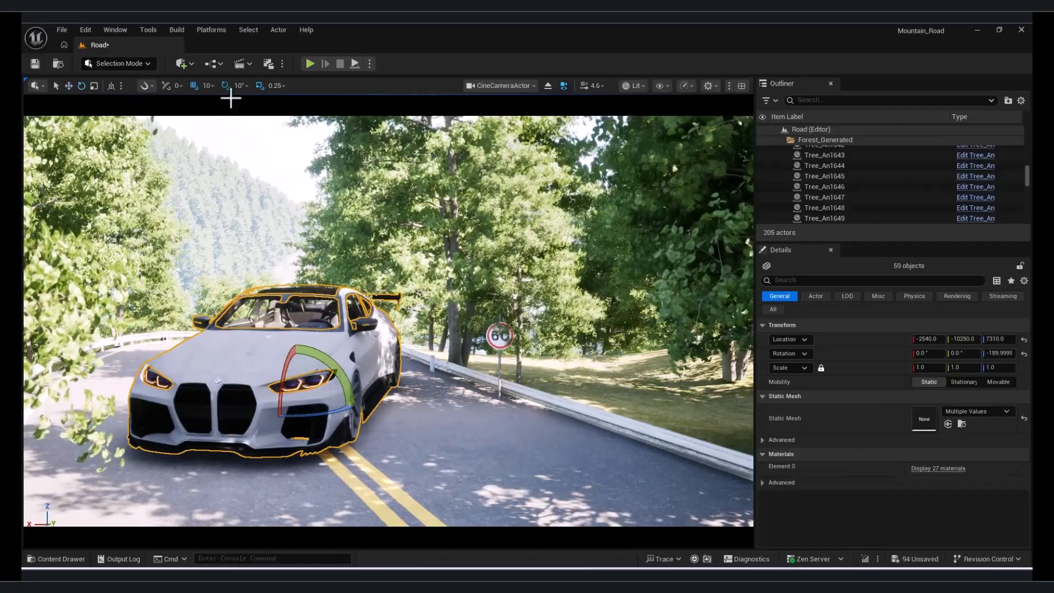
Play the level from the road beside the car to compare its size with the character
right_click(441, 432)
left_click(486, 424)
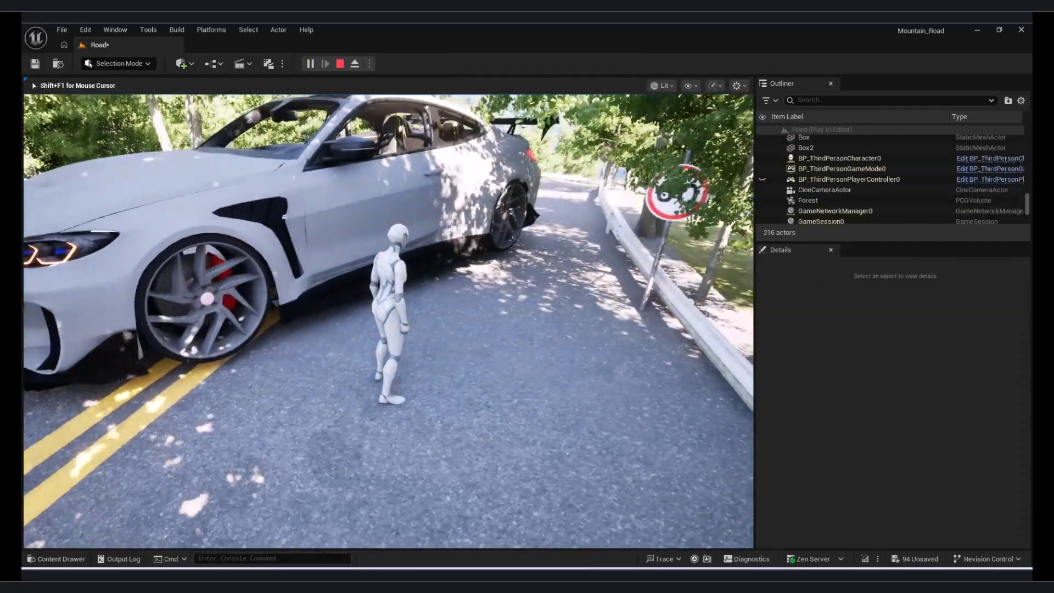
key("Escape")
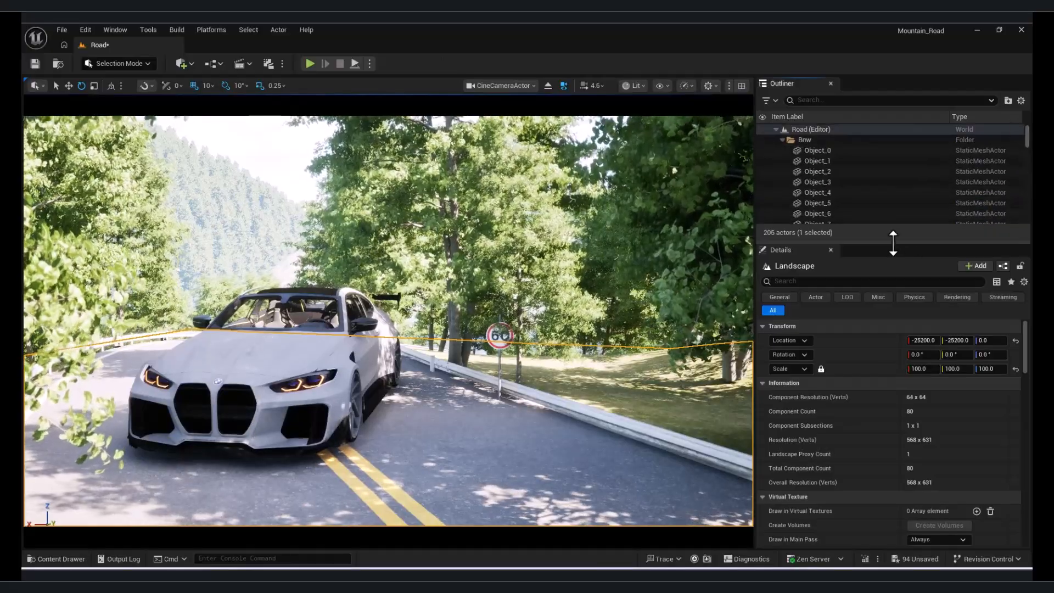
Select every car part in the Bnw folder, through Object_59, and scale the car down
left_click_drag(893, 242, 893, 485)
left_click(824, 150)
left_click_drag(1026, 226, 1023, 265)
left_click(819, 329, "shift")
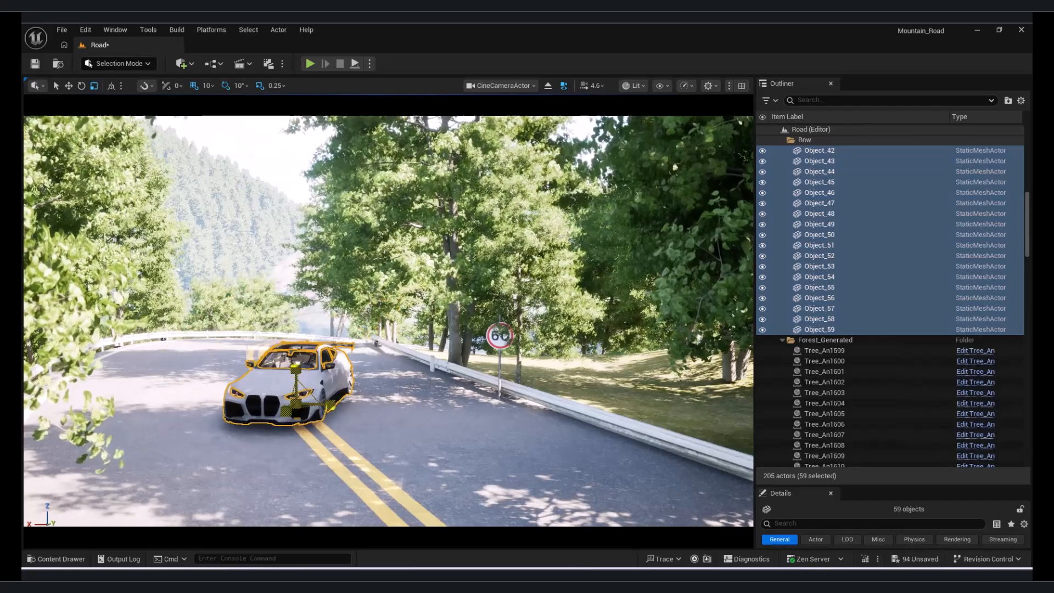
Play the level from the road to compare the scaled-down car with the character
right_click(417, 299)
left_click(431, 413)
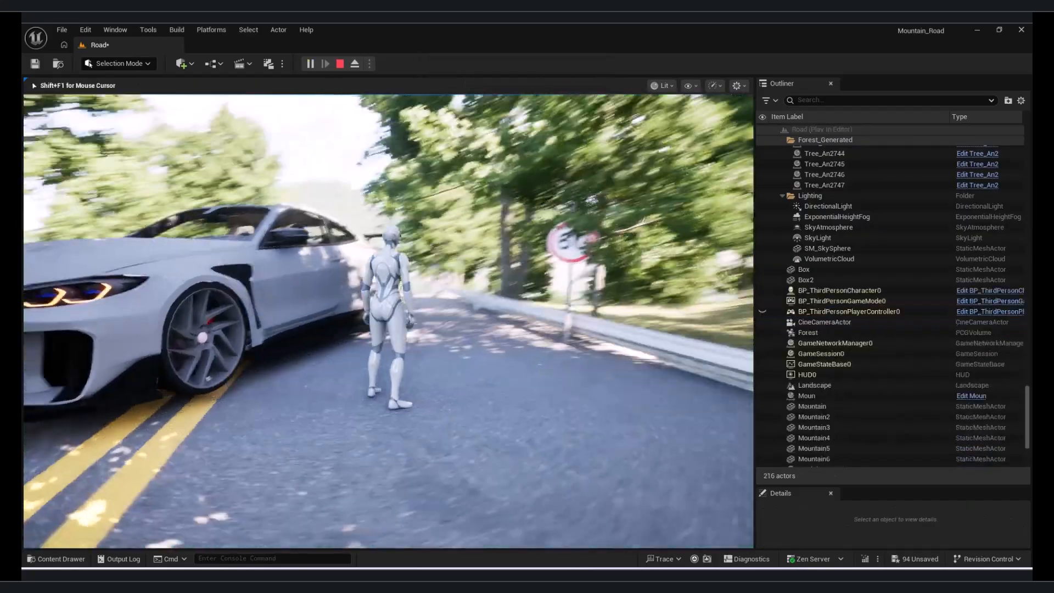
key("Escape")
Undo the last scaling of the car and play the level again to check its size
key("ctrl+z")
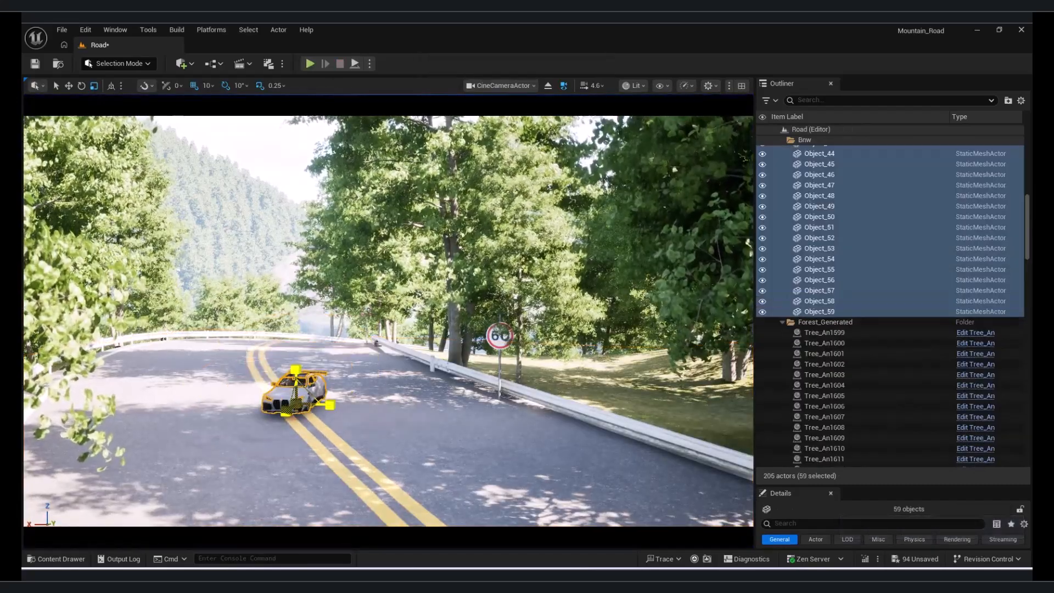
key("alt+p")
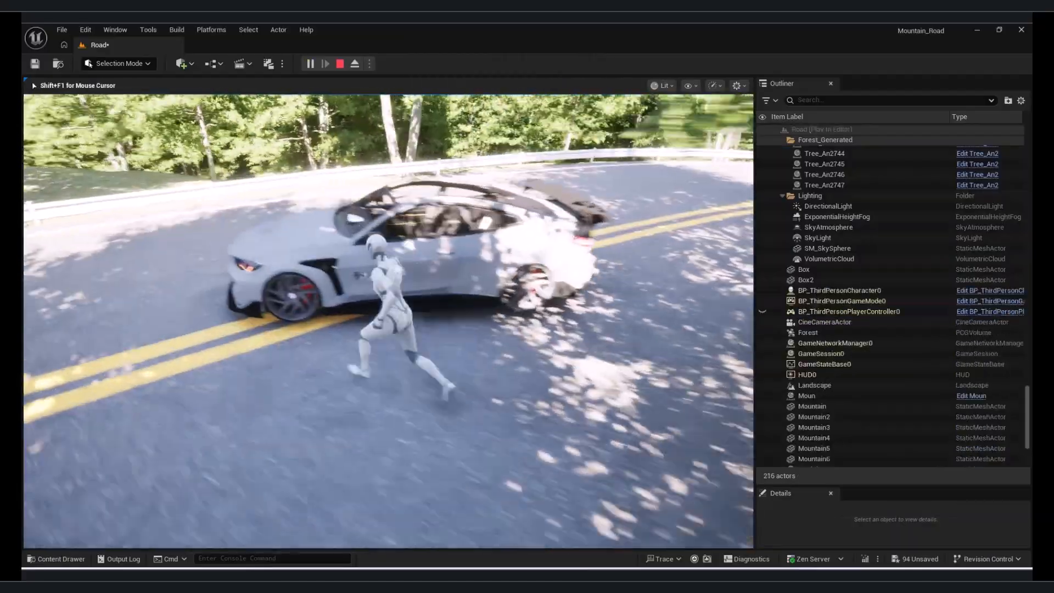
key("Escape")
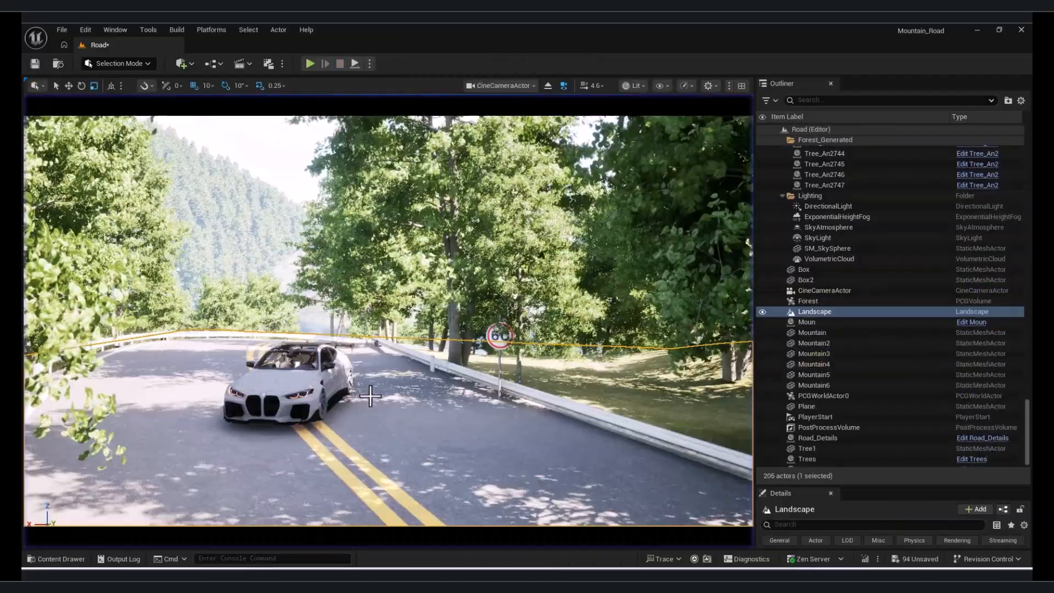
Select every car part in the Bnw folder, through Object_59, and shift the car slightly across the double yellow line
left_click_drag(1026, 434, 1026, 170)
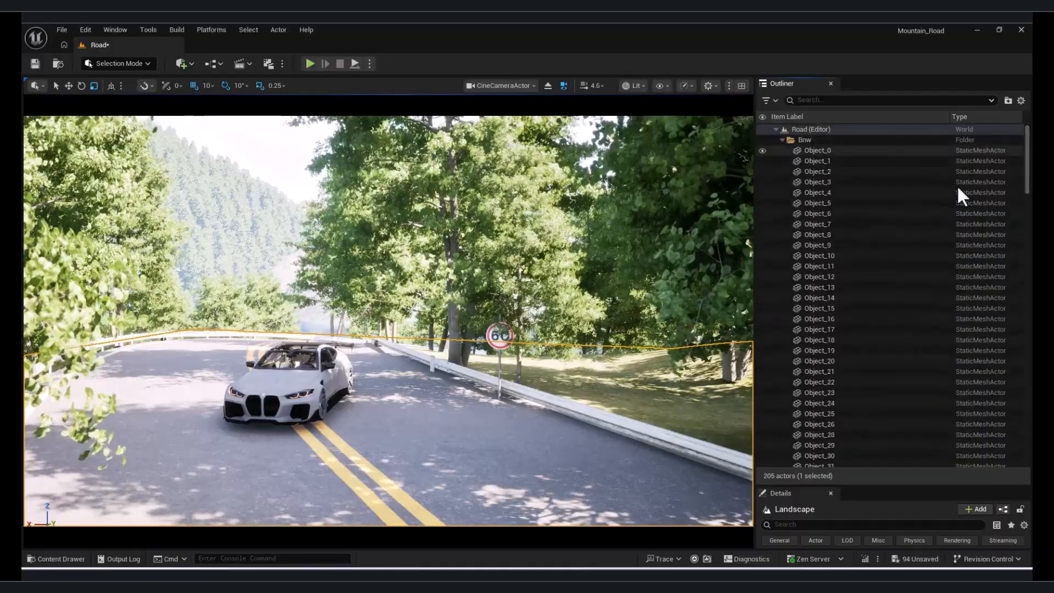
left_click(828, 156)
left_click(1029, 384)
scroll(878, 307, "up", 10)
left_click(802, 351, "shift")
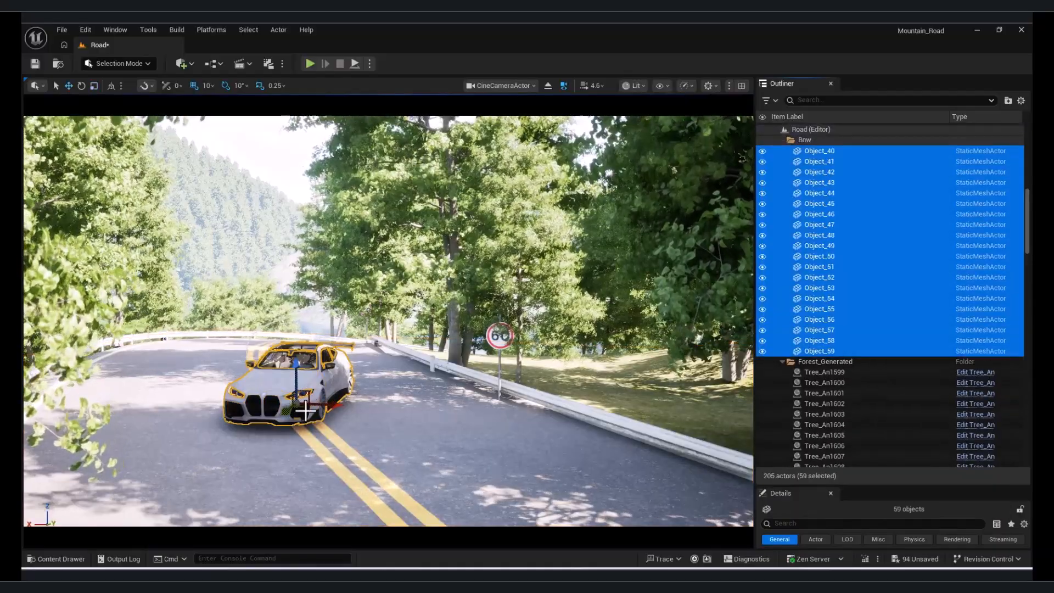
left_click_drag(384, 454, 324, 401)
Filter the outliner for "cine", select the CineCameraActor and unlock its movement
left_click(499, 85)
left_click(852, 100)
type("cine")
left_click(845, 141)
left_click(977, 512)
left_click_drag(966, 478, 941, 310)
right_click(834, 141)
mouse_move(875, 323)
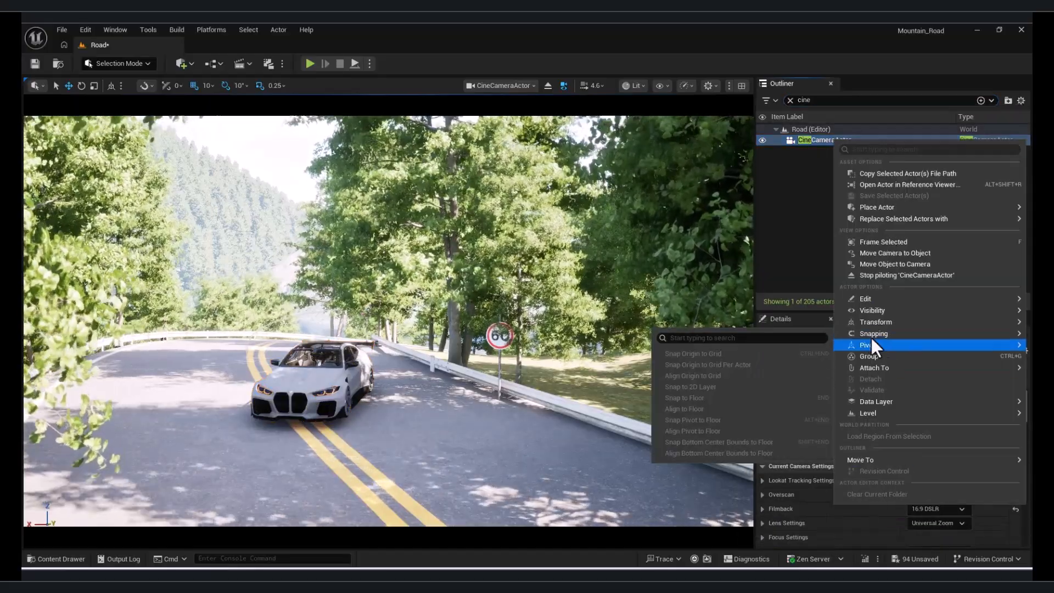
left_click(797, 378)
Lower the camera speed to 0.33 and reframe the CineCameraActor closer to the front of the car
left_click(596, 87)
left_click_drag(566, 115, 530, 115)
key("w")
right_click_drag(406, 483, 407, 472)
key("w")
right_click_drag(320, 173, 312, 174)
Search Fab for "automotive" and add the free Automotive Materials pack to the project
left_click(183, 63)
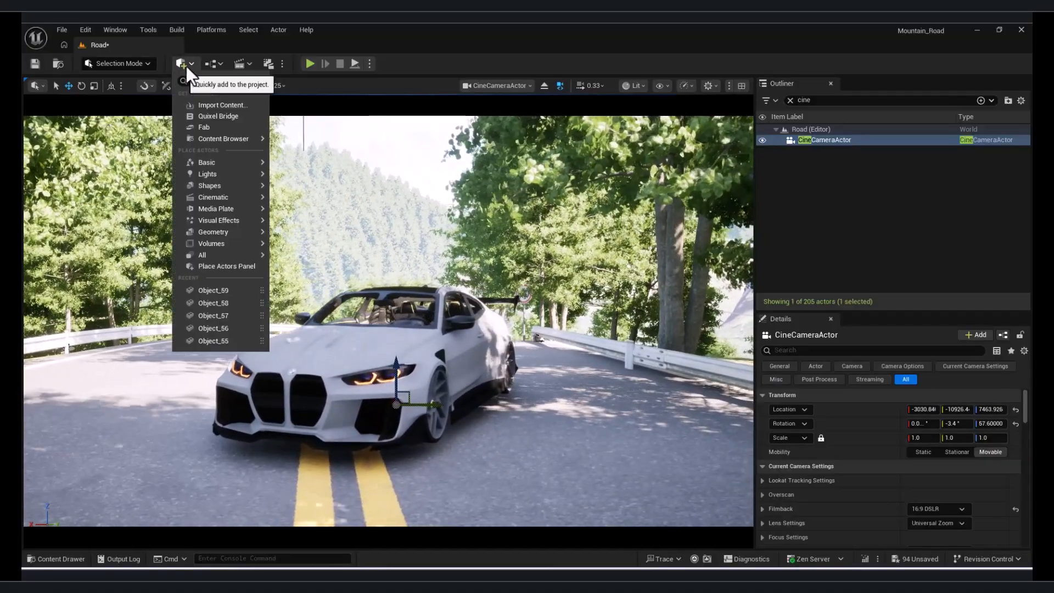
left_click(199, 127)
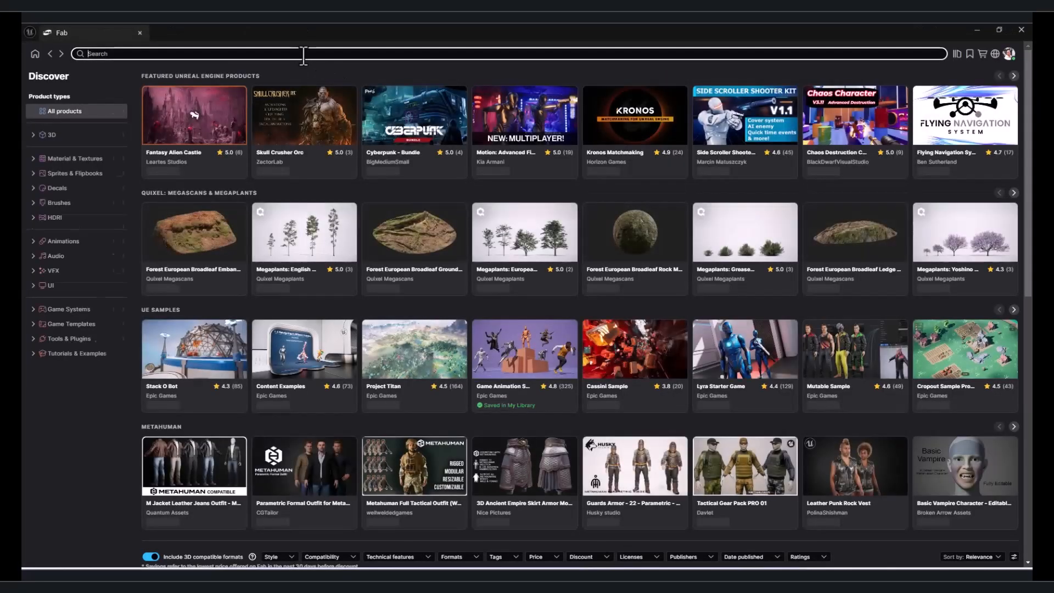
left_click(325, 52)
type("automotive")
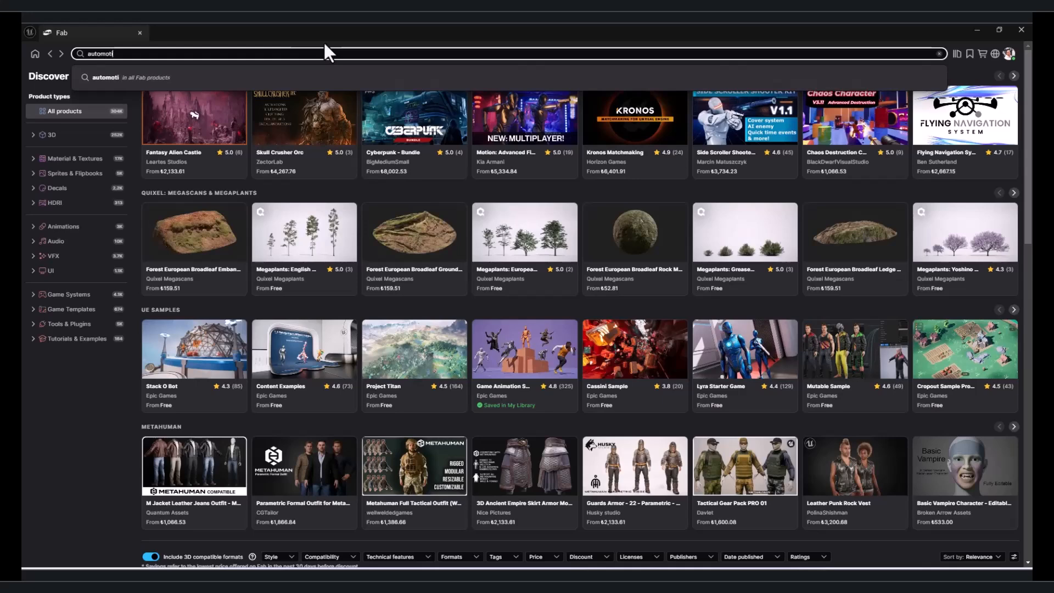
key("Return")
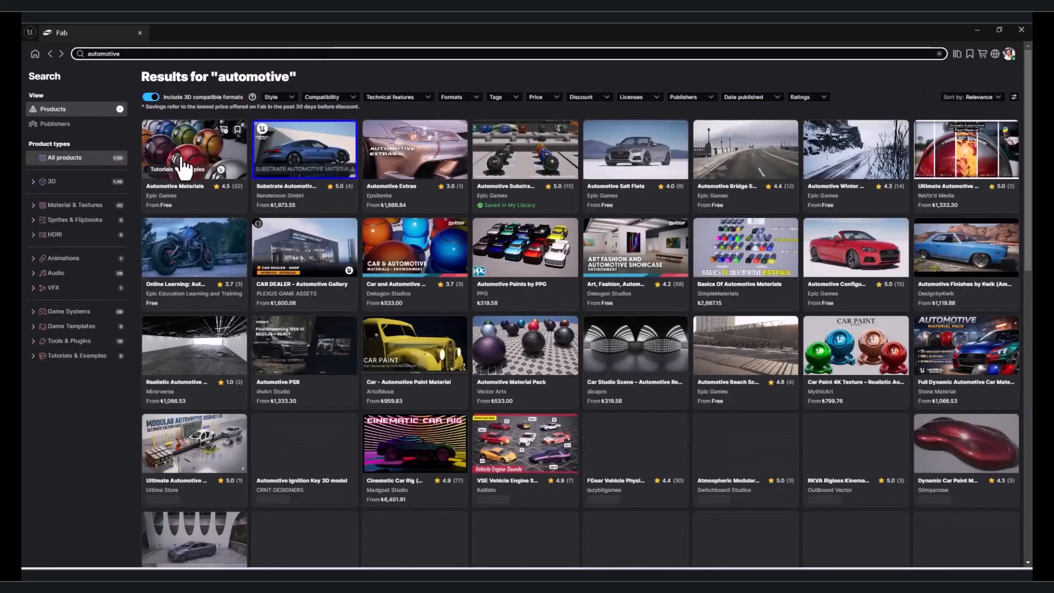
left_click(209, 166)
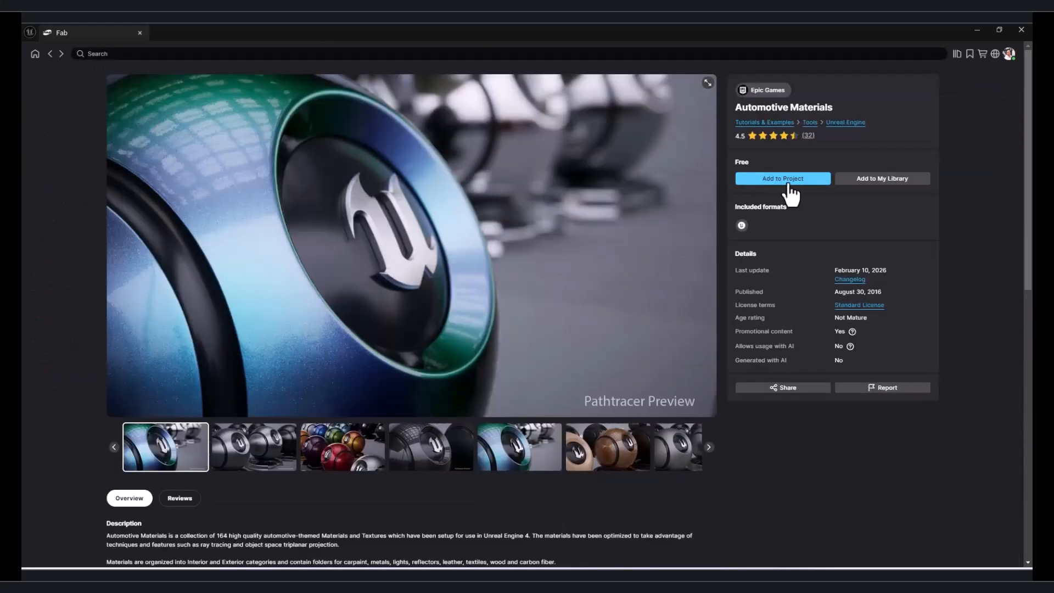
left_click(787, 179)
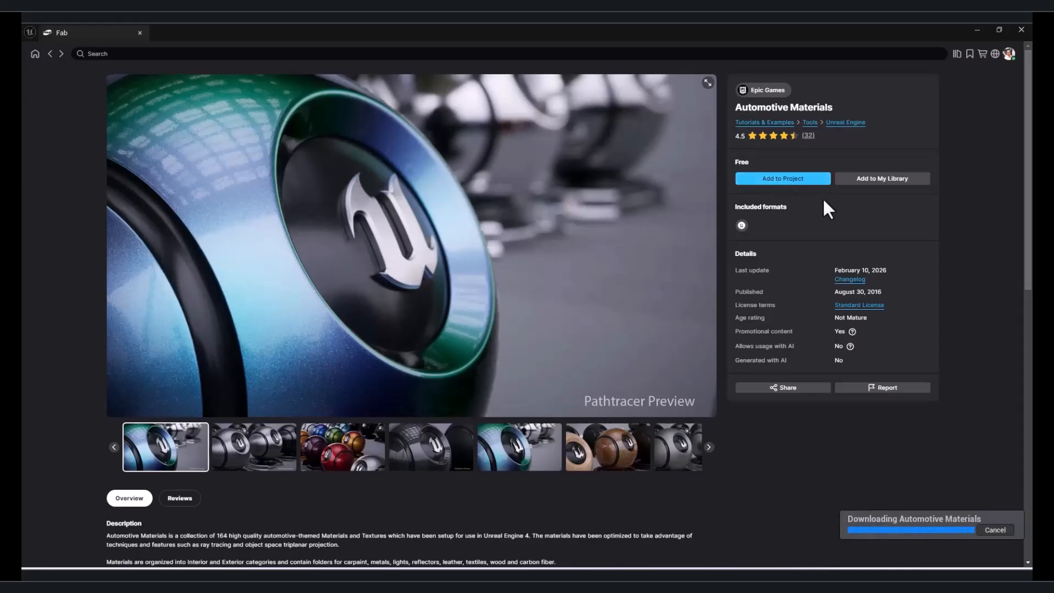
left_click(980, 29)
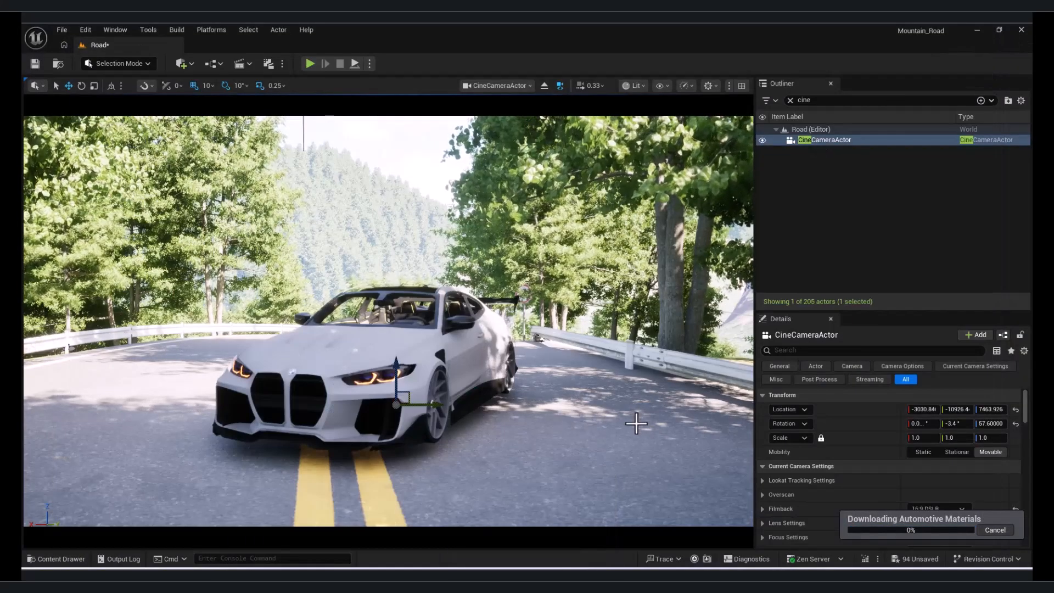
Place an empty Actor in the level at the car's front bumper
left_click(529, 577)
left_click(551, 277)
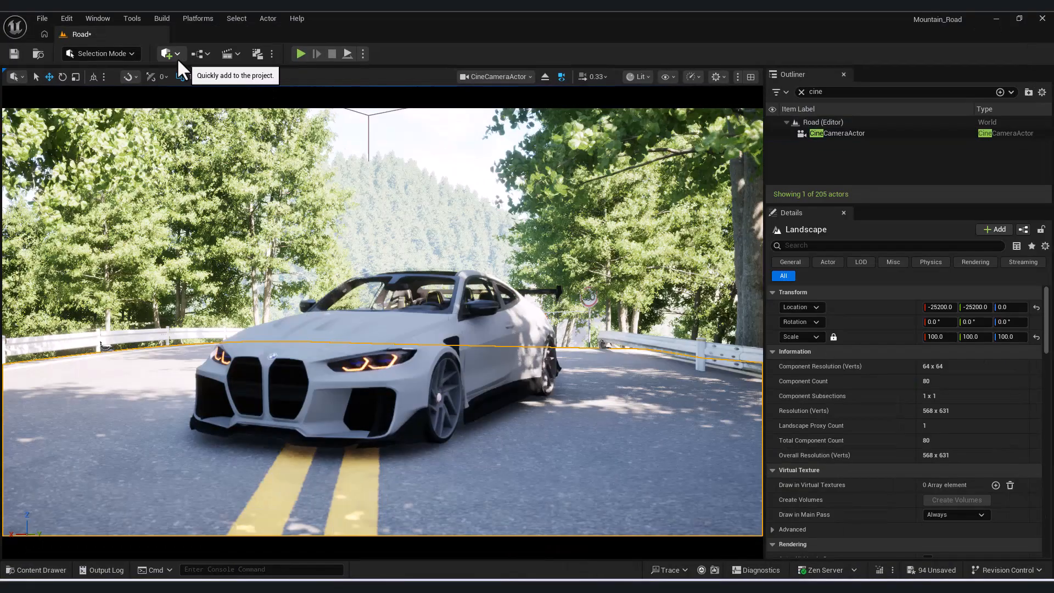
left_click(190, 65)
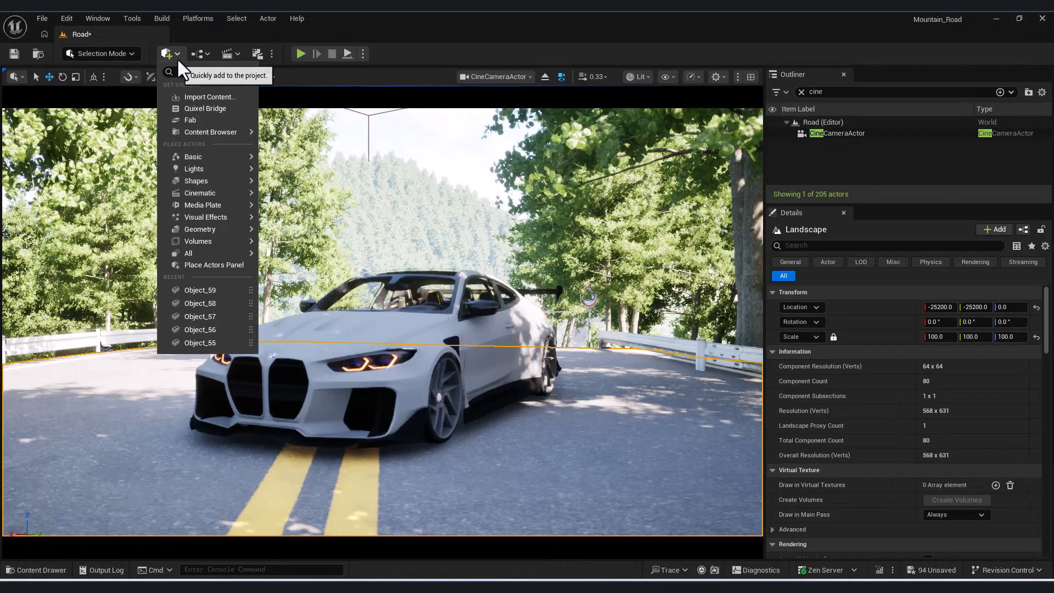
type("ac")
left_click_drag(237, 106, 372, 431)
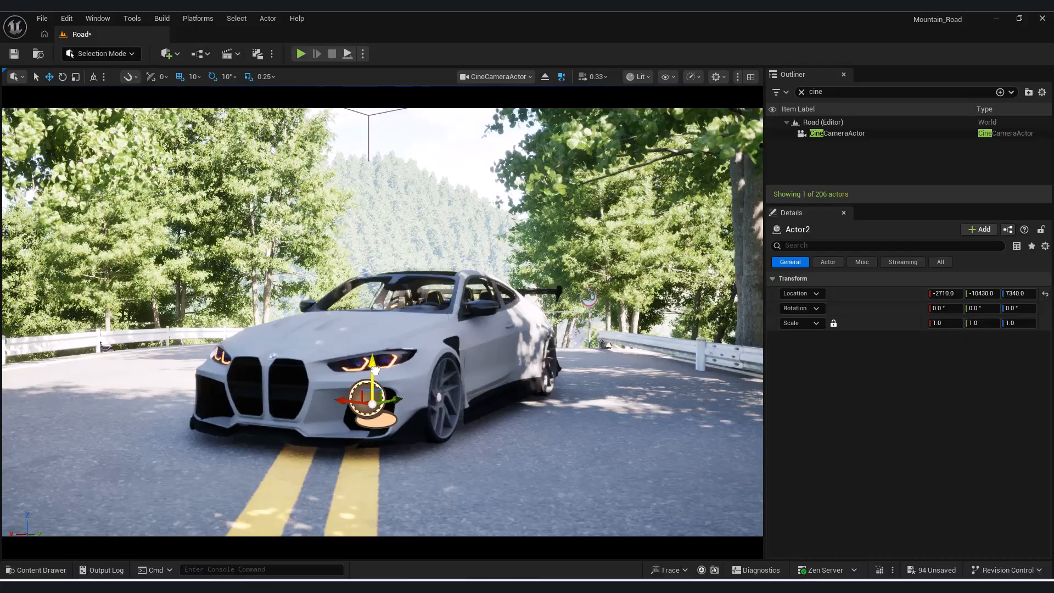
Select the CineCameraActor and expand its Focus Settings
left_click(842, 131)
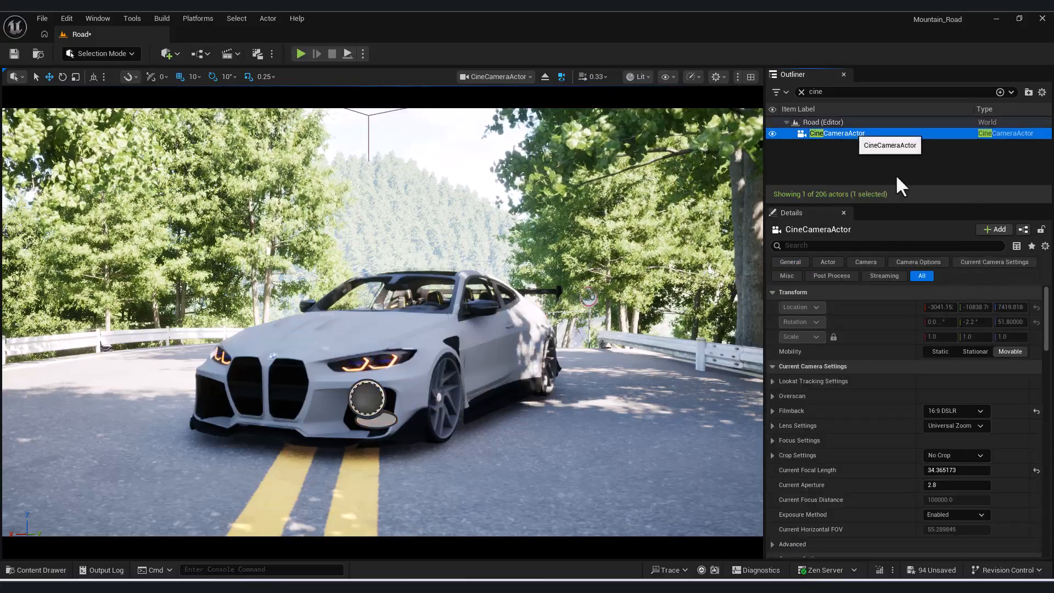
scroll(988, 442, "down", 2)
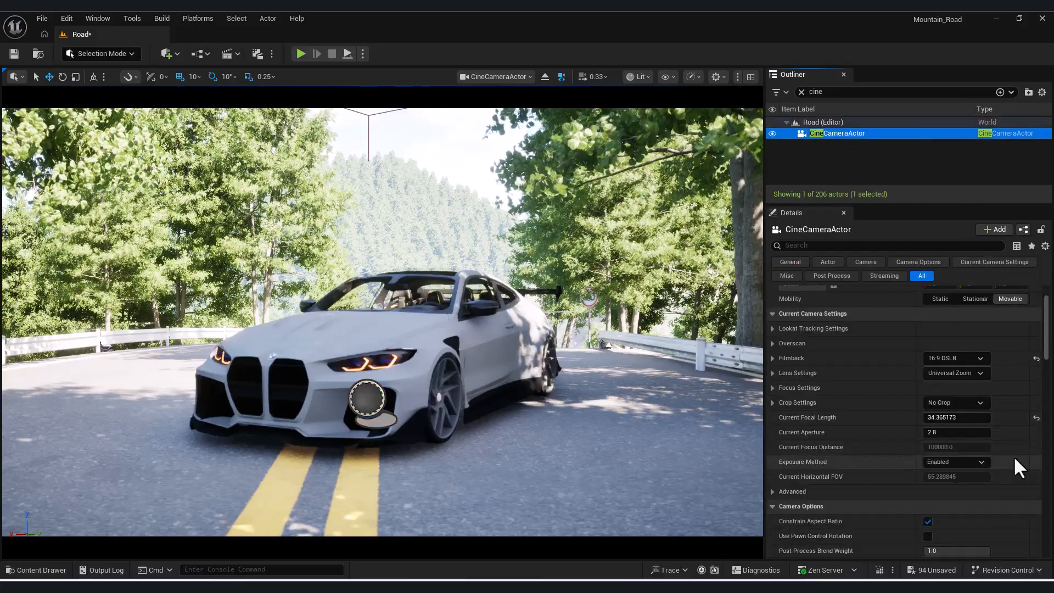
left_click(773, 387)
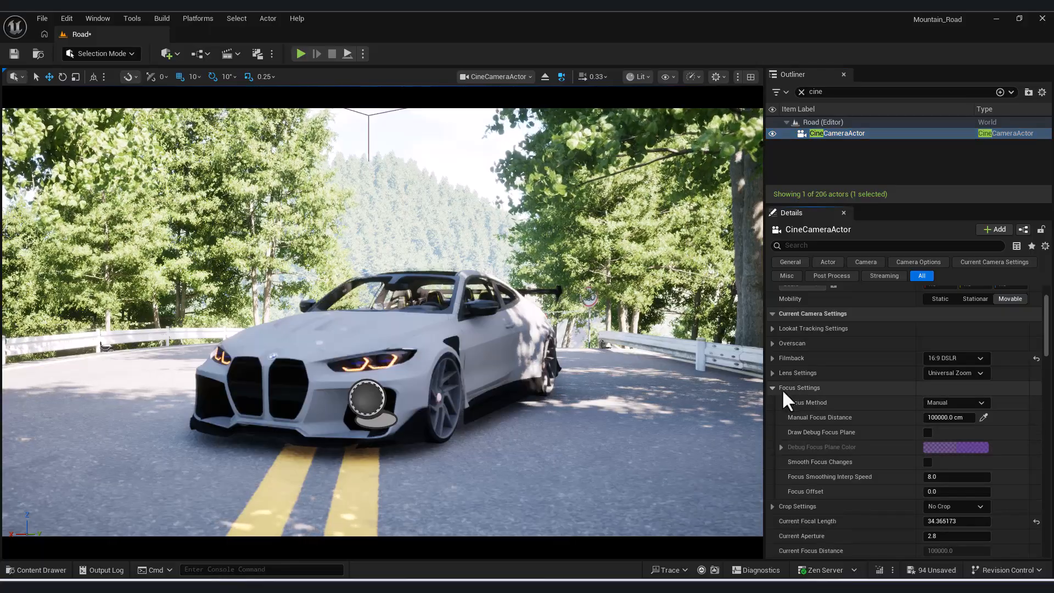
Switch to the perspective view and move the empty actor into the front bumper, at X -2700, Y -10420
left_click(367, 396)
left_click(509, 80)
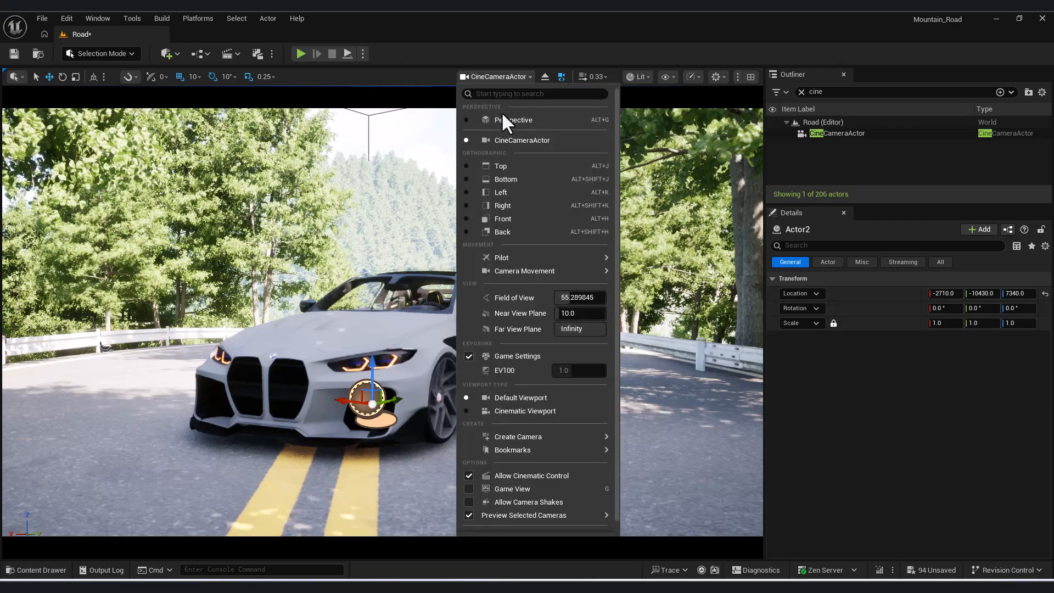
left_click(503, 117)
key("d")
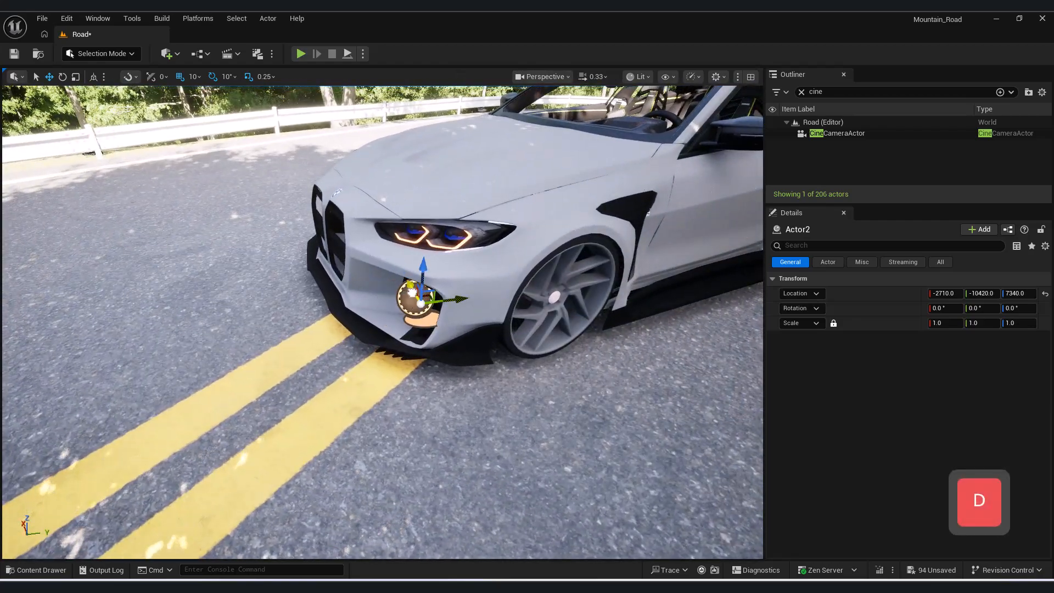
Set the CineCameraActor's Focus Method to Tracking and expand its Tracking Focus Settings
left_click(843, 133)
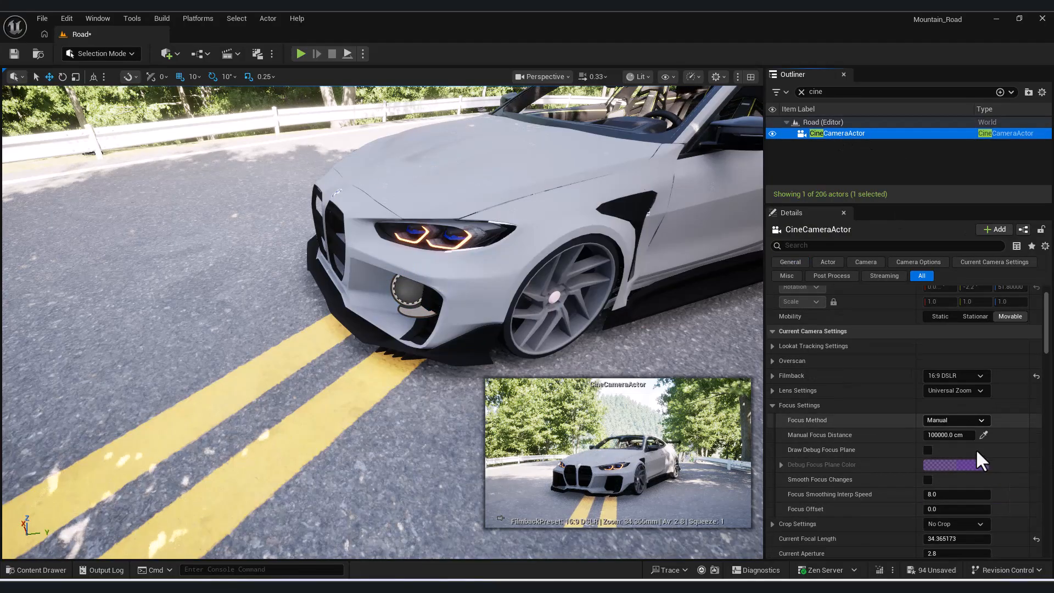
left_click(970, 421)
left_click(953, 449)
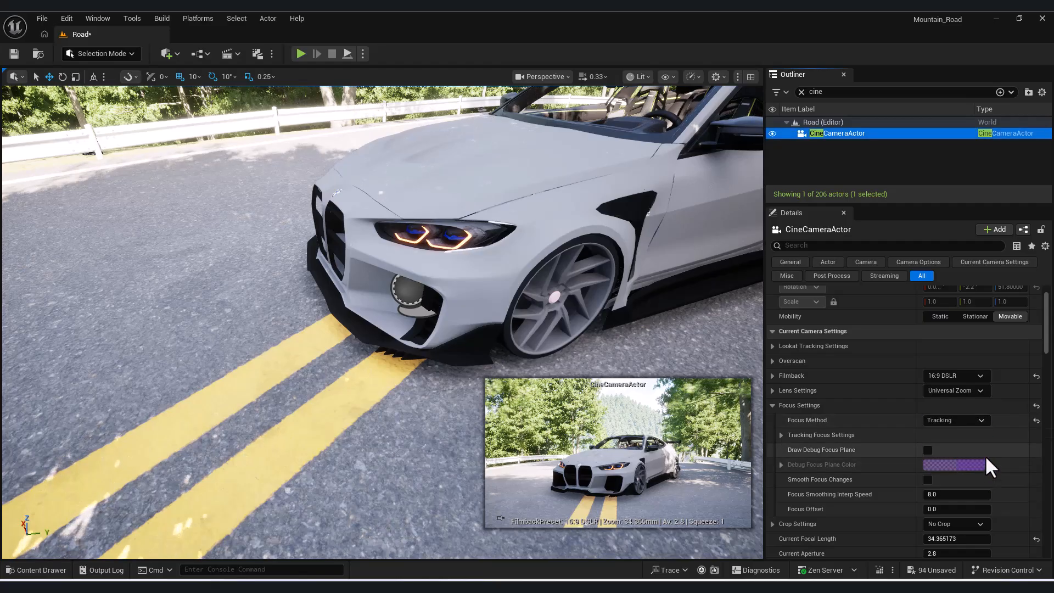
left_click(780, 434)
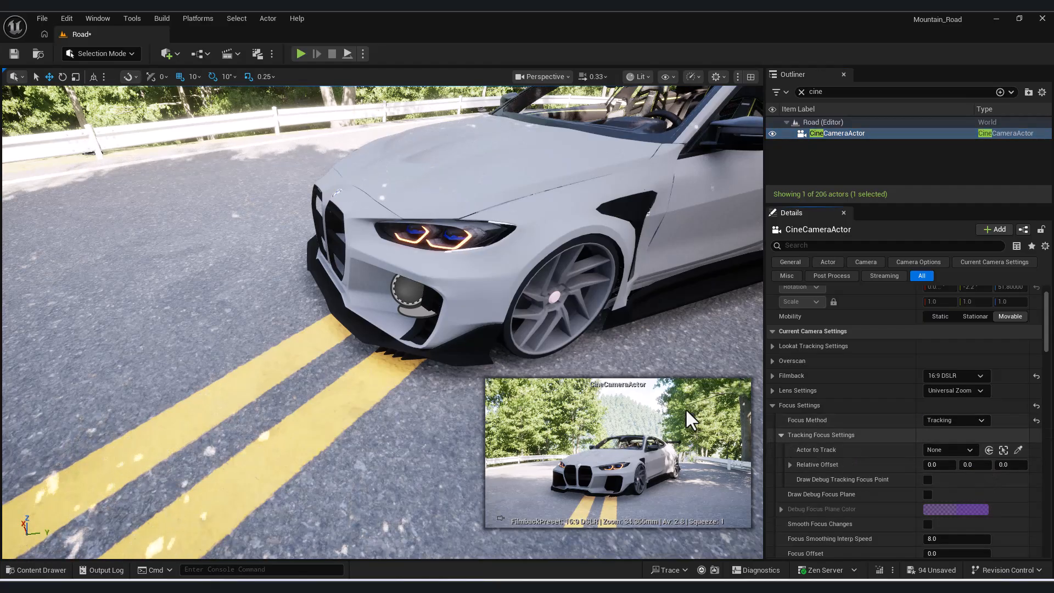
Set the camera's Actor to Track to Actor2 and view the scene through the CineCameraActor
left_click(409, 294)
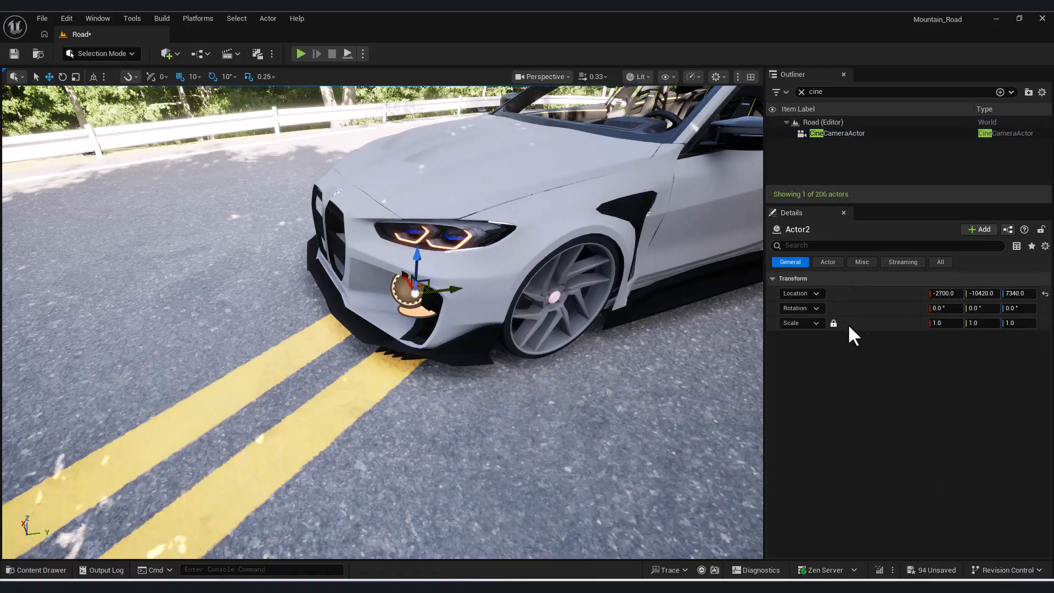
left_click(858, 133)
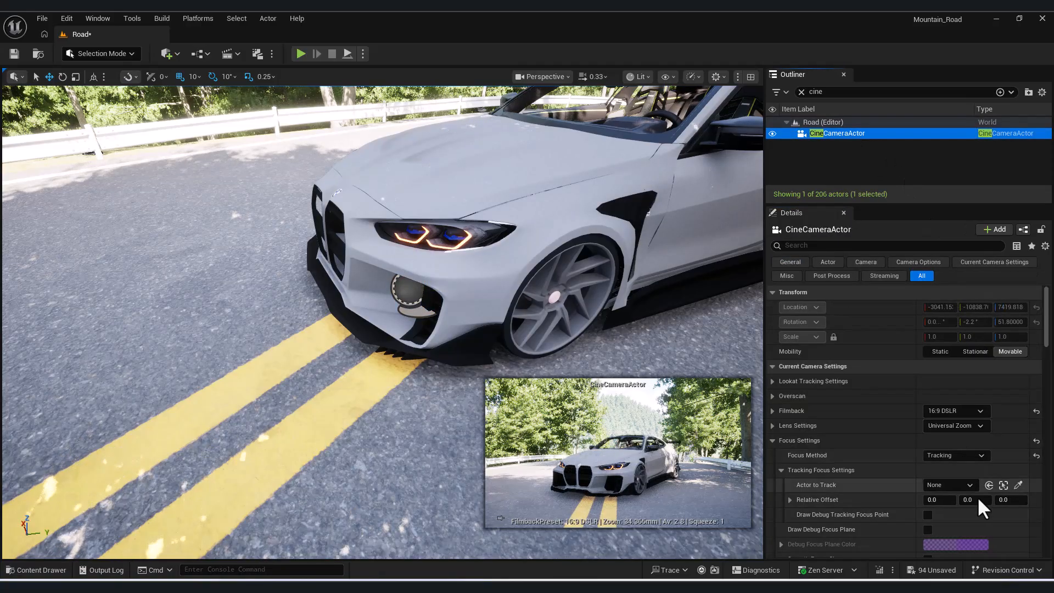
left_click(962, 486)
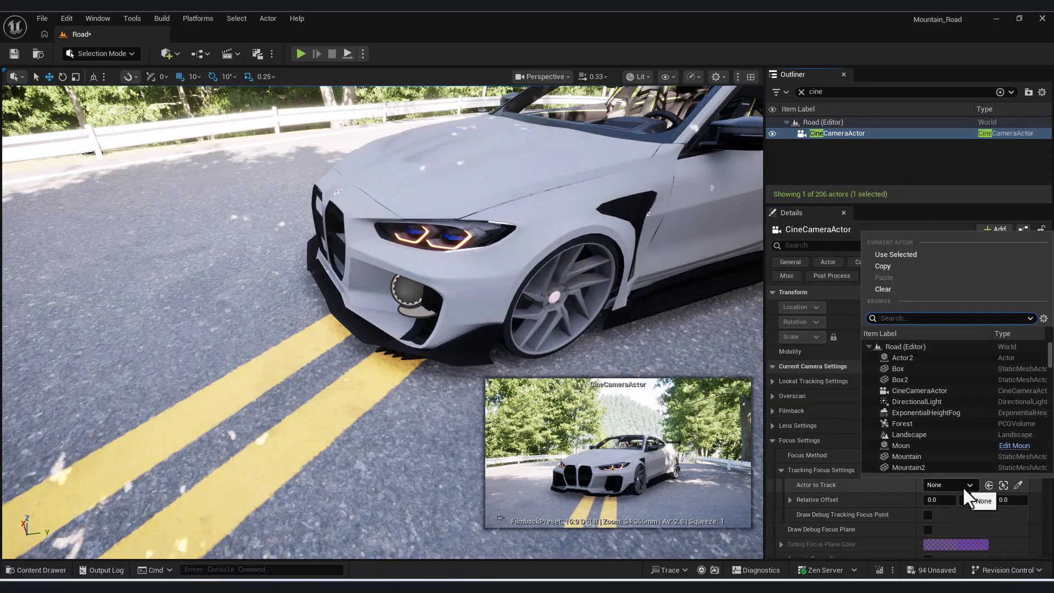
left_click(904, 358)
left_click(566, 76)
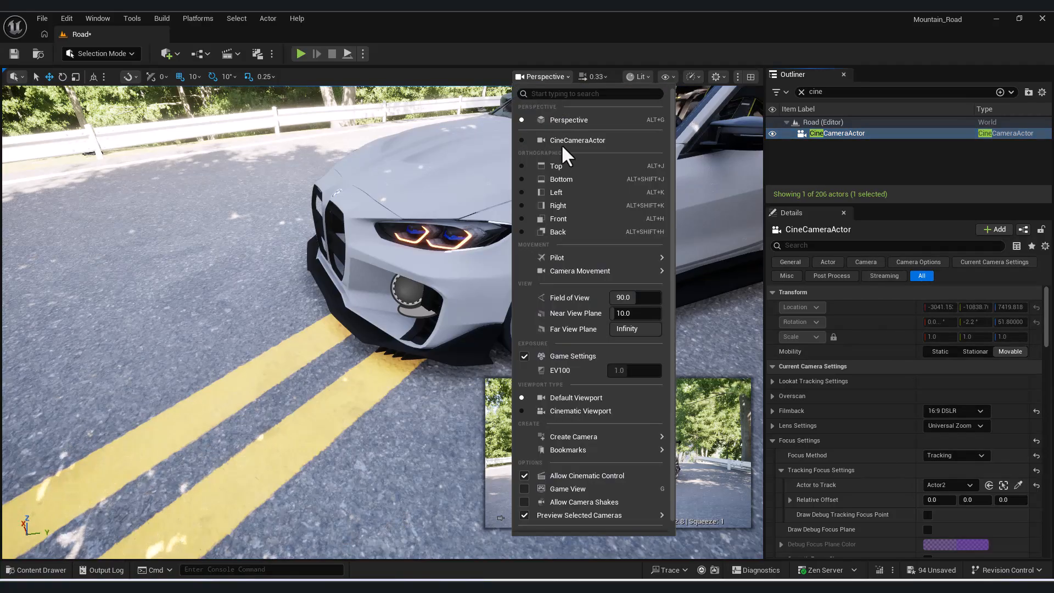
left_click(576, 141)
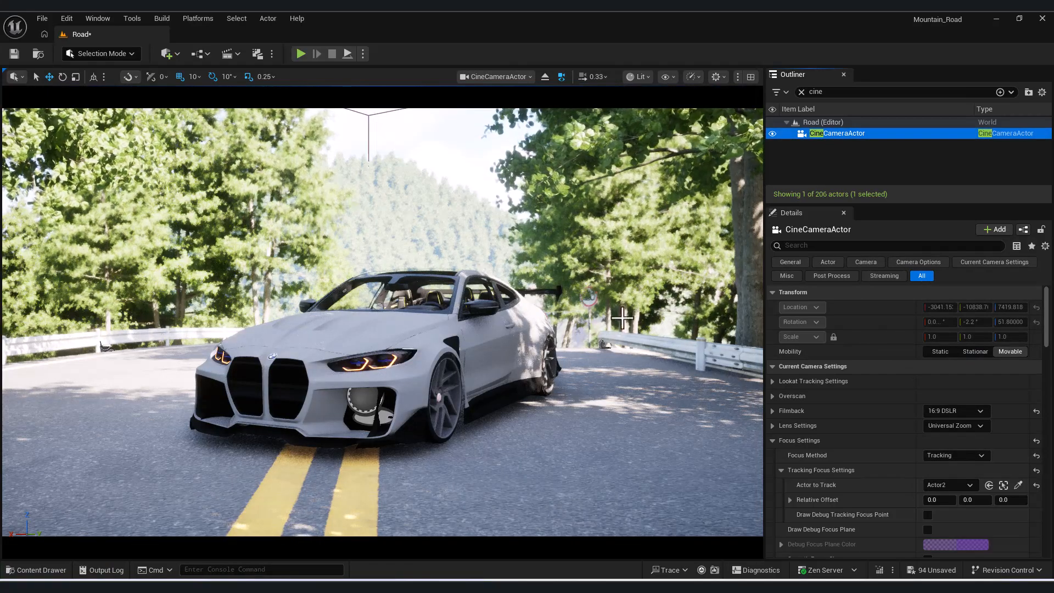
Undo the Actor to Track change, then assign Actor2 again to compare the background blur
key("ctrl+z")
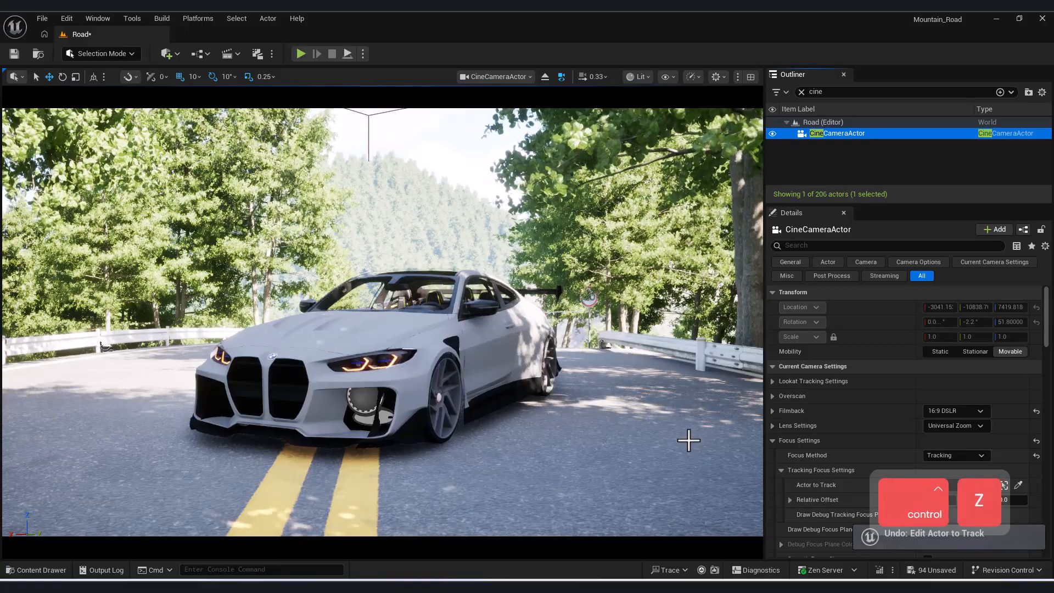
scroll(870, 455, "down", 4)
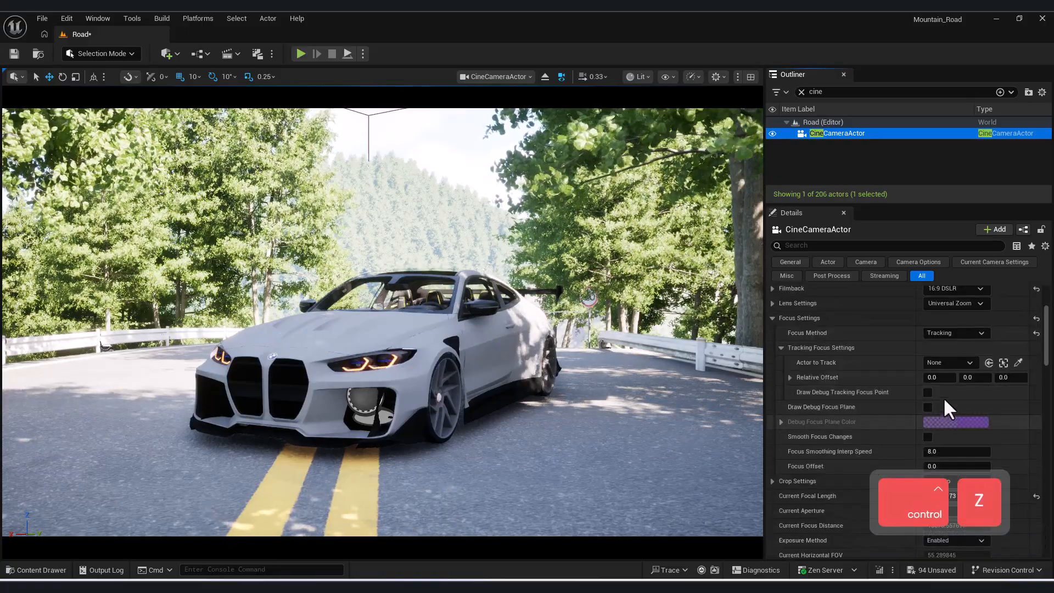
left_click(945, 362)
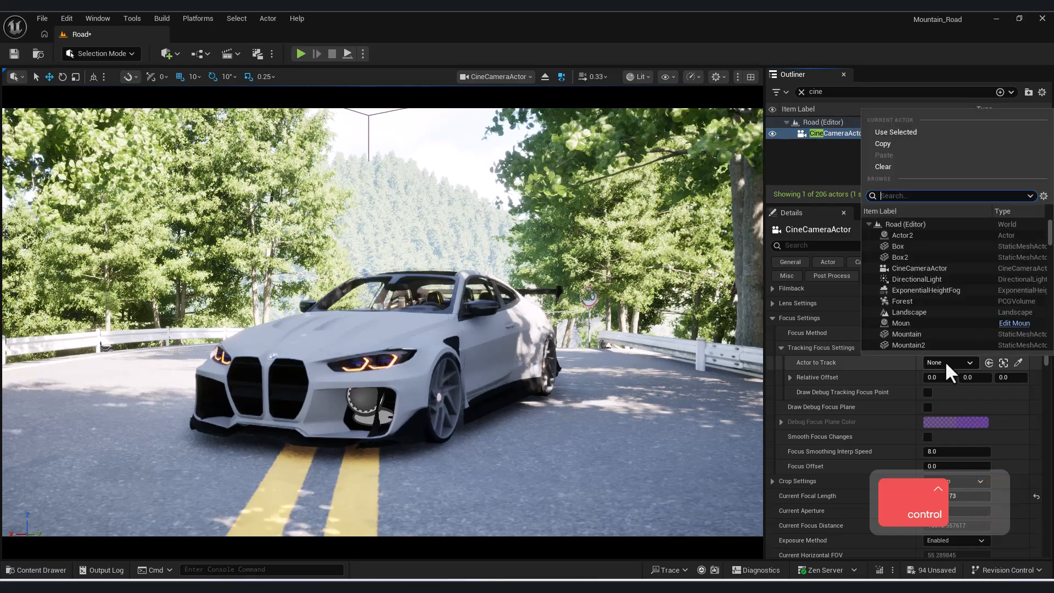
left_click(916, 235)
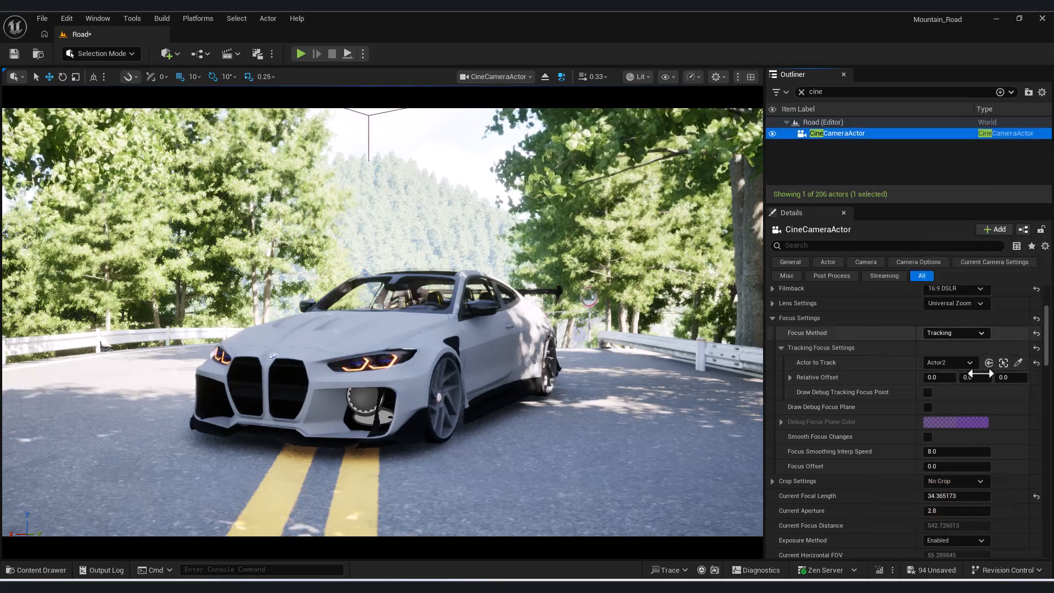
scroll(981, 459, "up", 1)
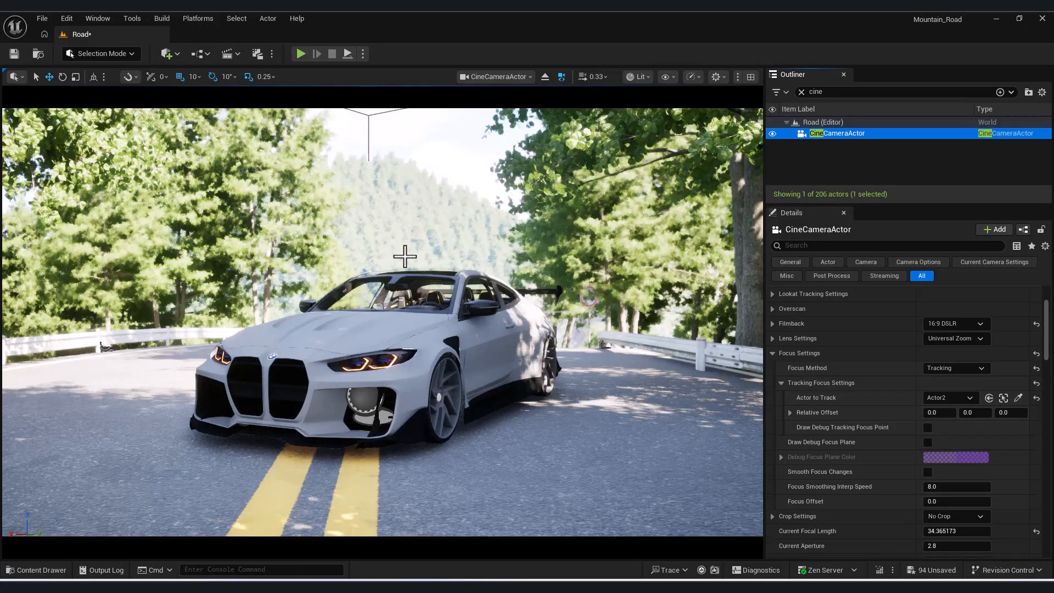
left_click(430, 256)
left_click(508, 294)
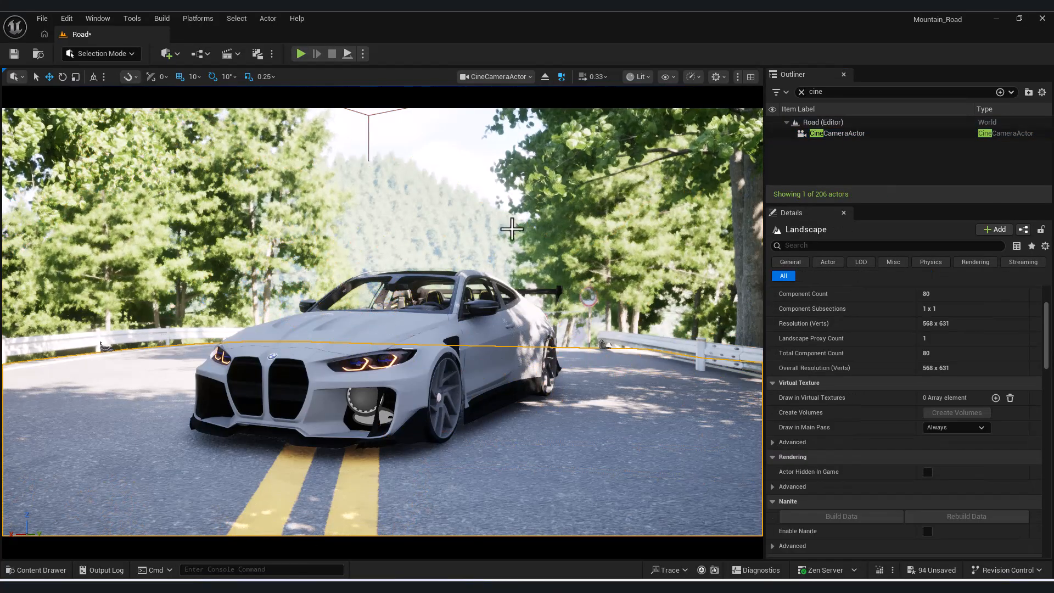
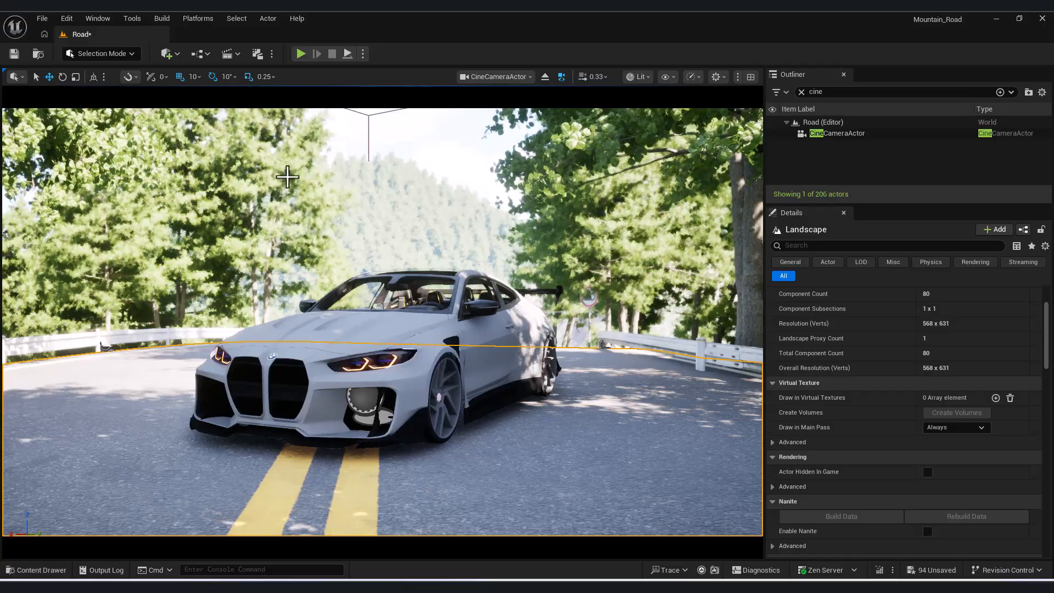
Assign MI_Glass_Clear from the AutomotiveMaterials Exterior Glass folder to the car's windshield and window glass mesh
left_click(427, 295)
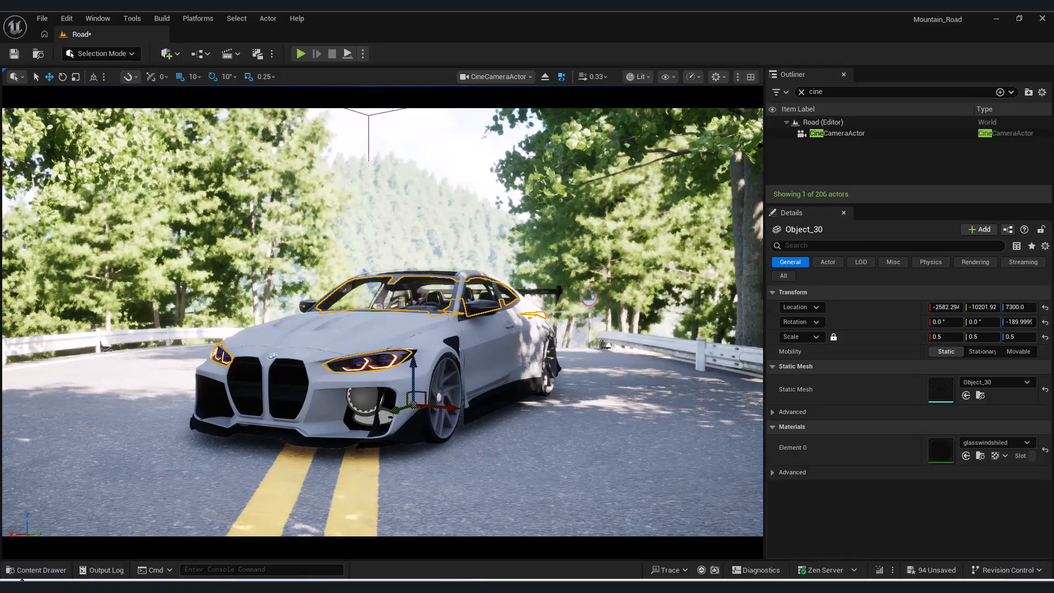
left_click(41, 570)
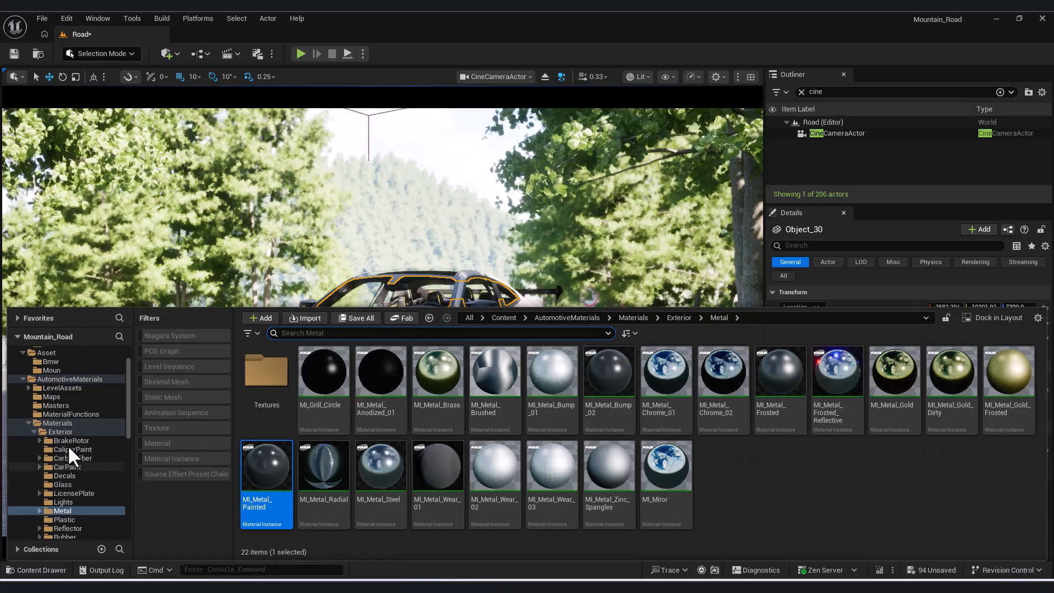
left_click(61, 421)
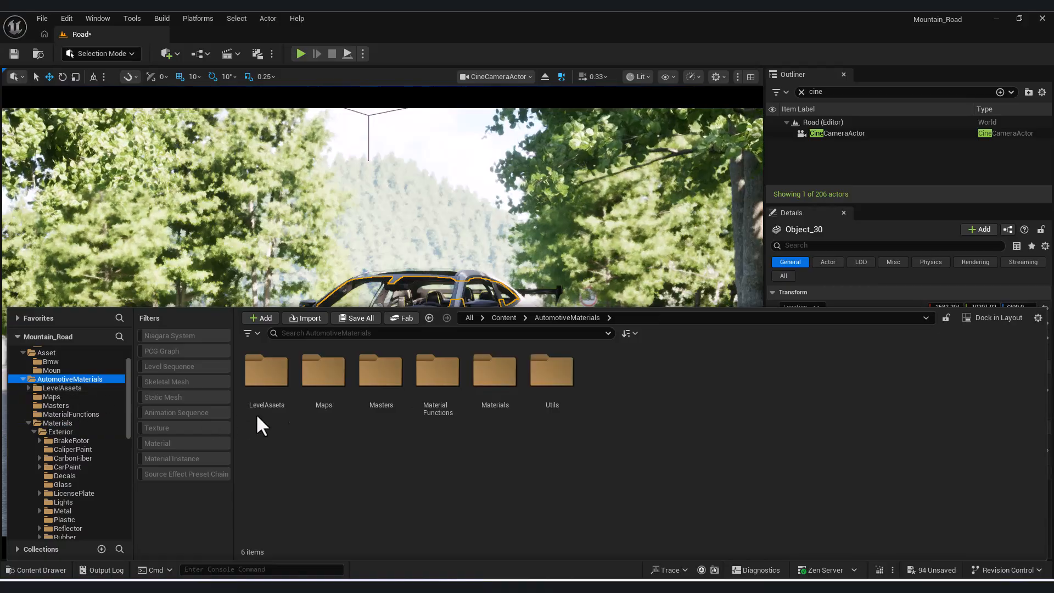
double_click(494, 382)
double_click(263, 376)
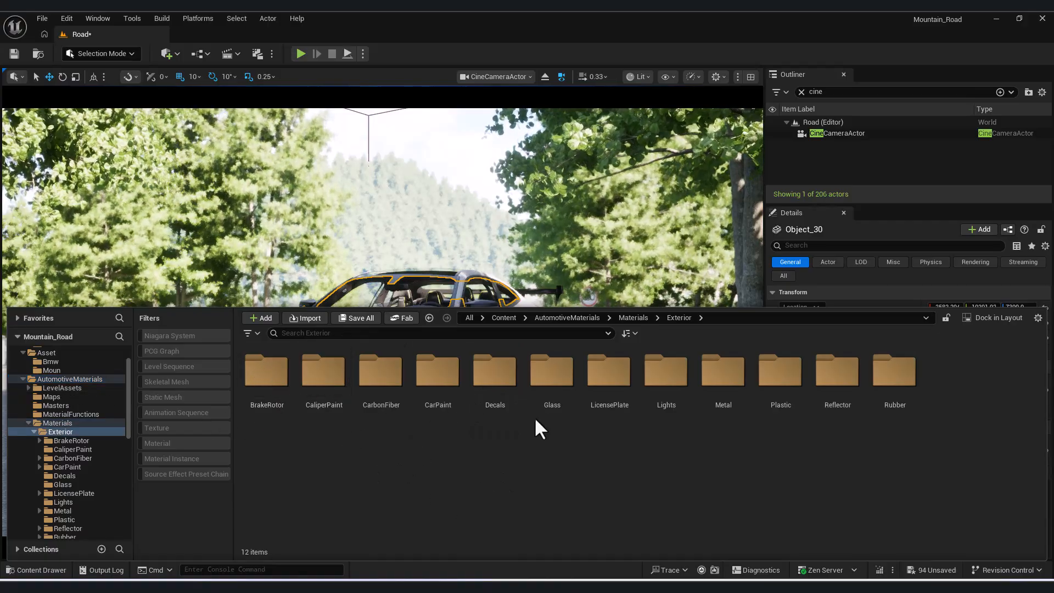
double_click(554, 371)
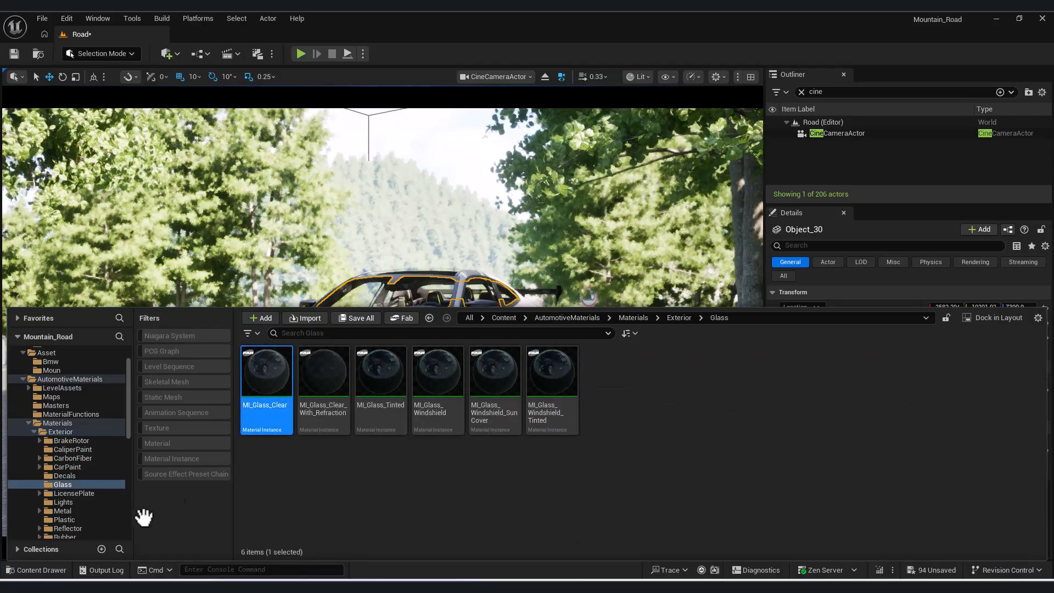
left_click(39, 569)
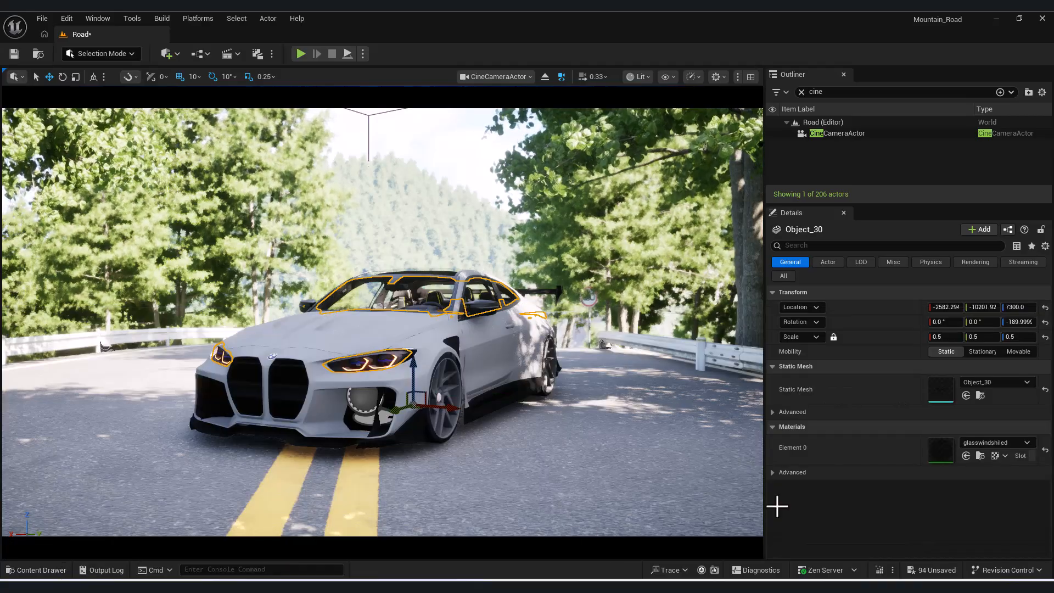
left_click(965, 456)
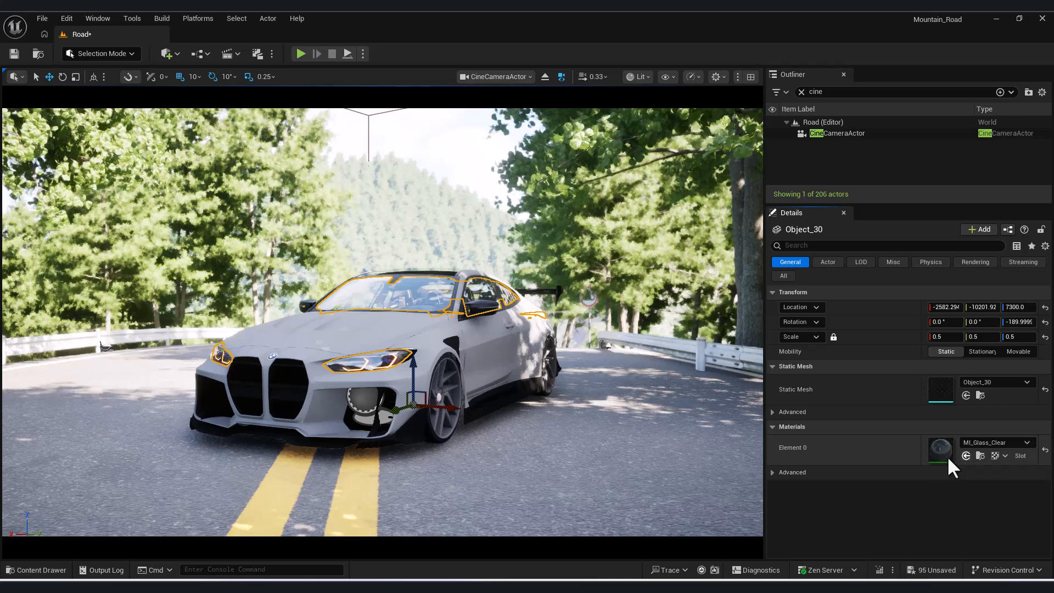
left_click(587, 460)
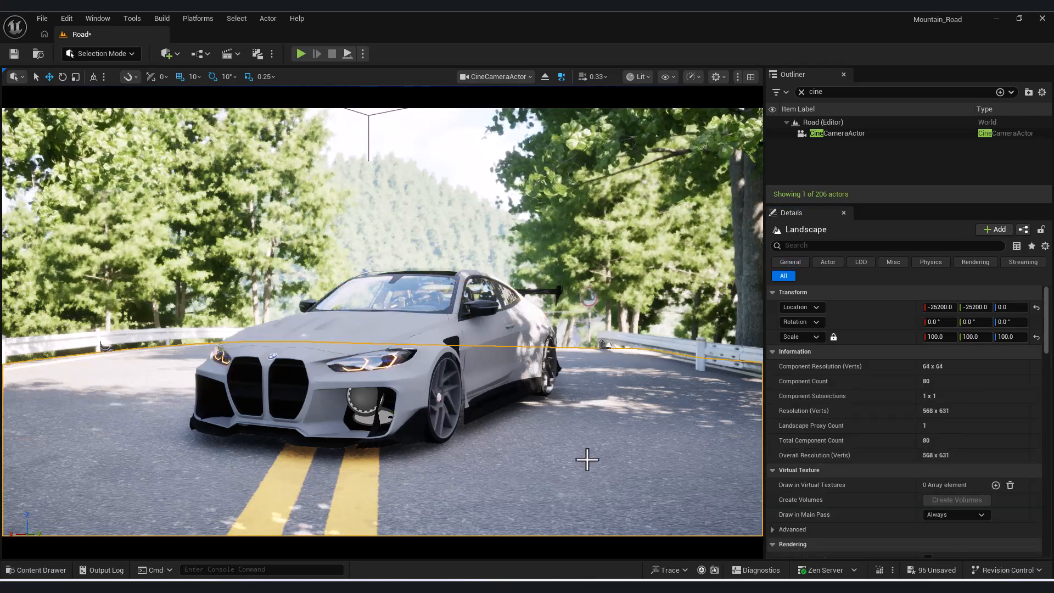
Apply MI_CarPaint_Silver_Pearl from the Exterior CarPaint folder to the car's hood and front bumper
left_click(394, 326)
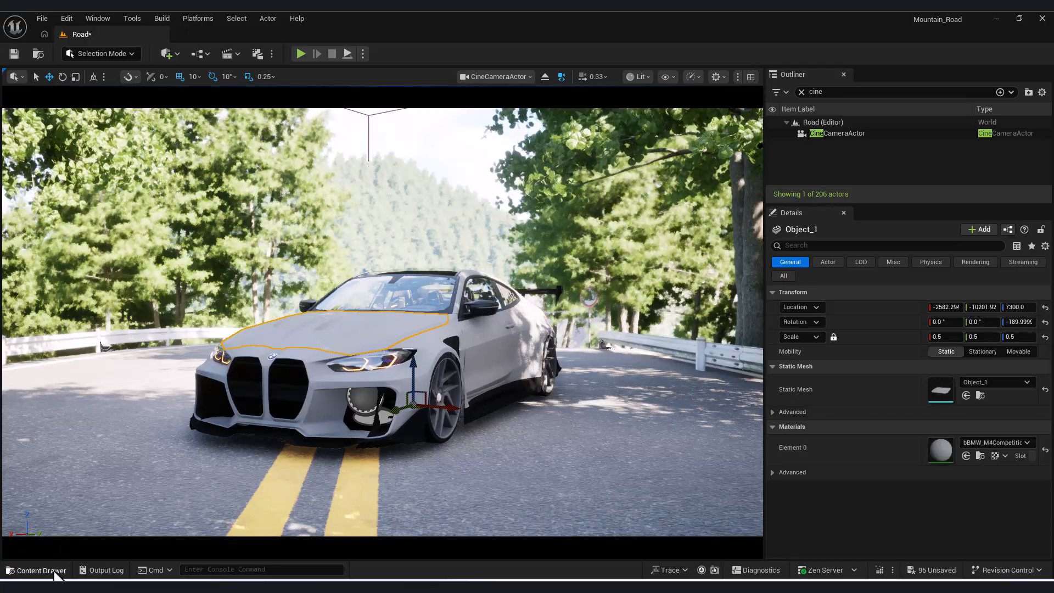
left_click(39, 570)
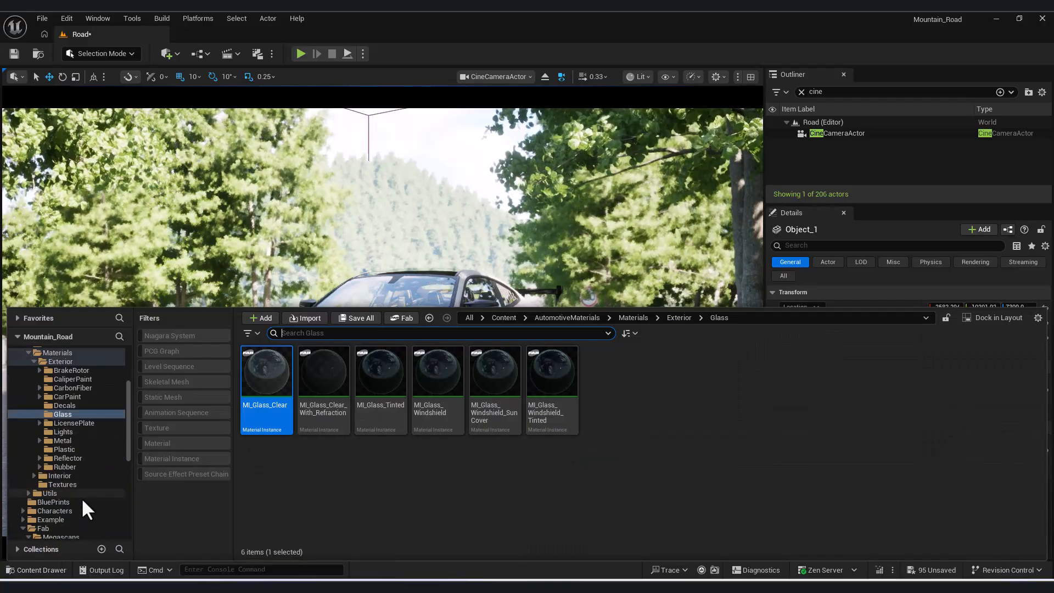
left_click(75, 395)
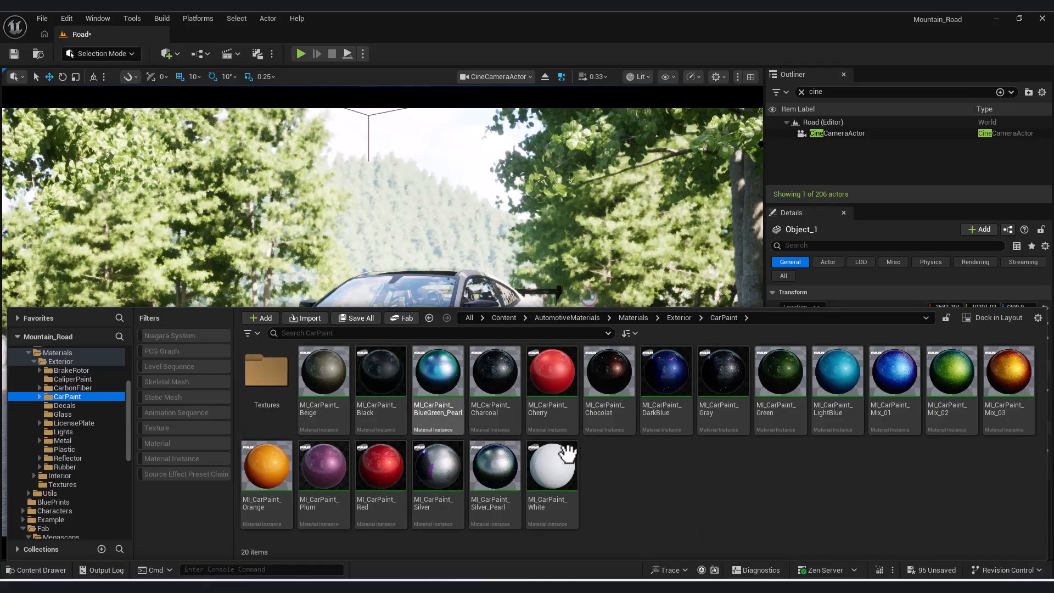
left_click(497, 472)
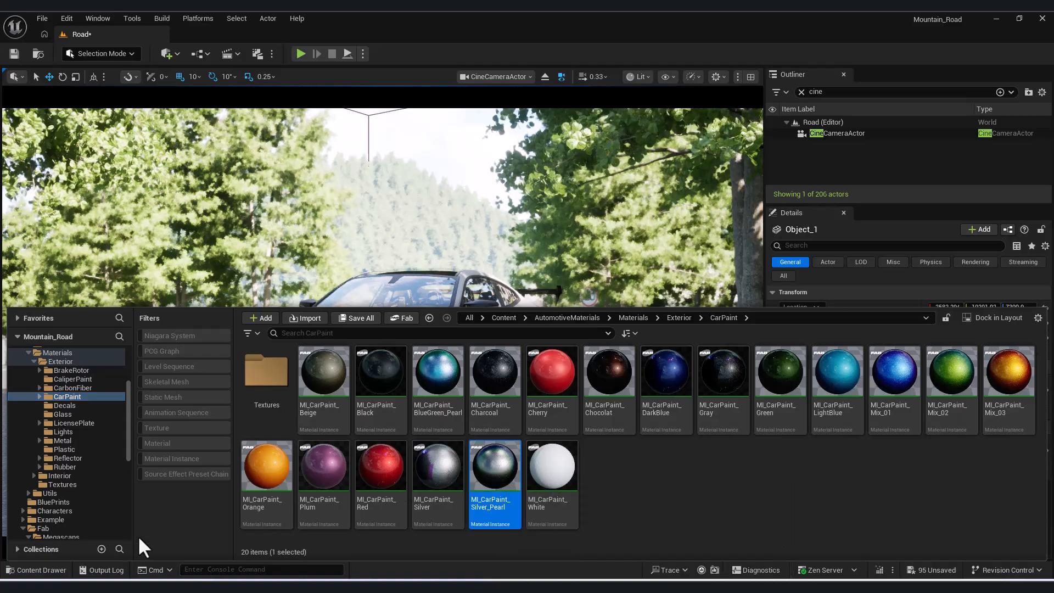
left_click(57, 569)
left_click(966, 455)
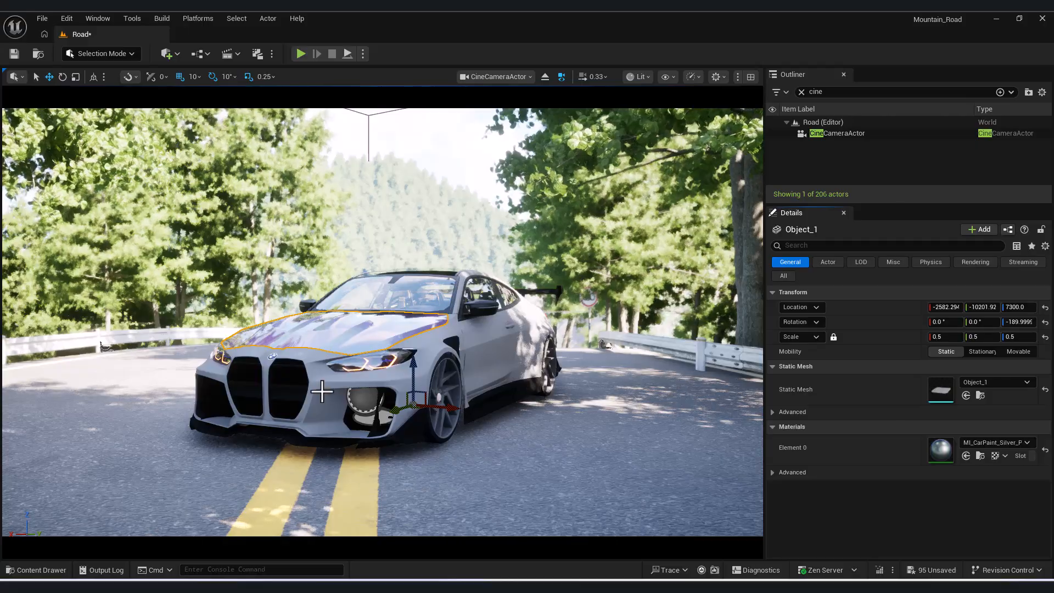
left_click(966, 456)
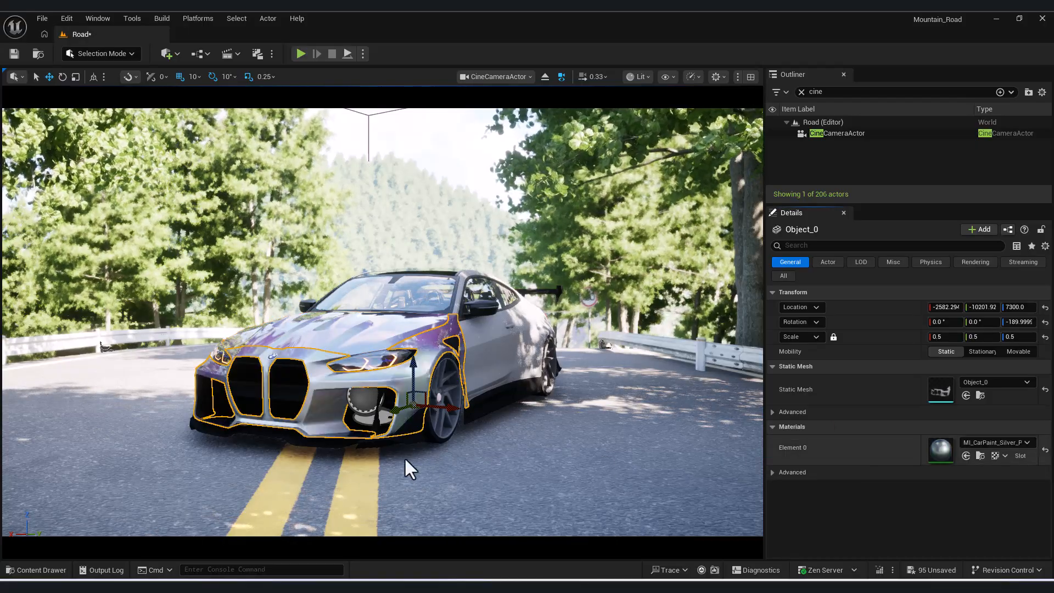
Replace the paint on the front bumper and hood with MI_CarPaint_Gray
left_click(48, 572)
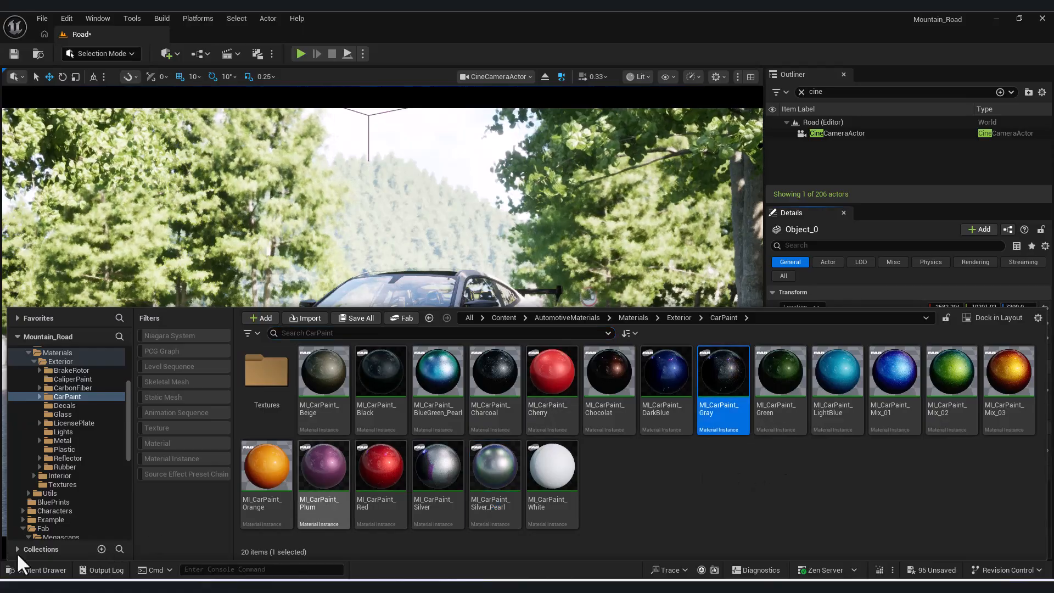
left_click(31, 571)
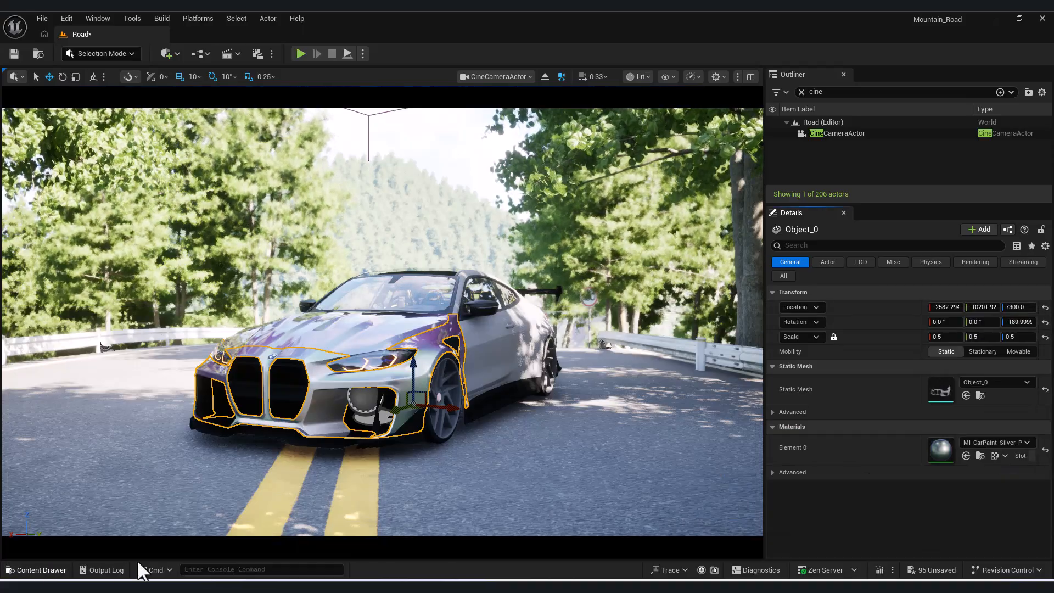
left_click(967, 455)
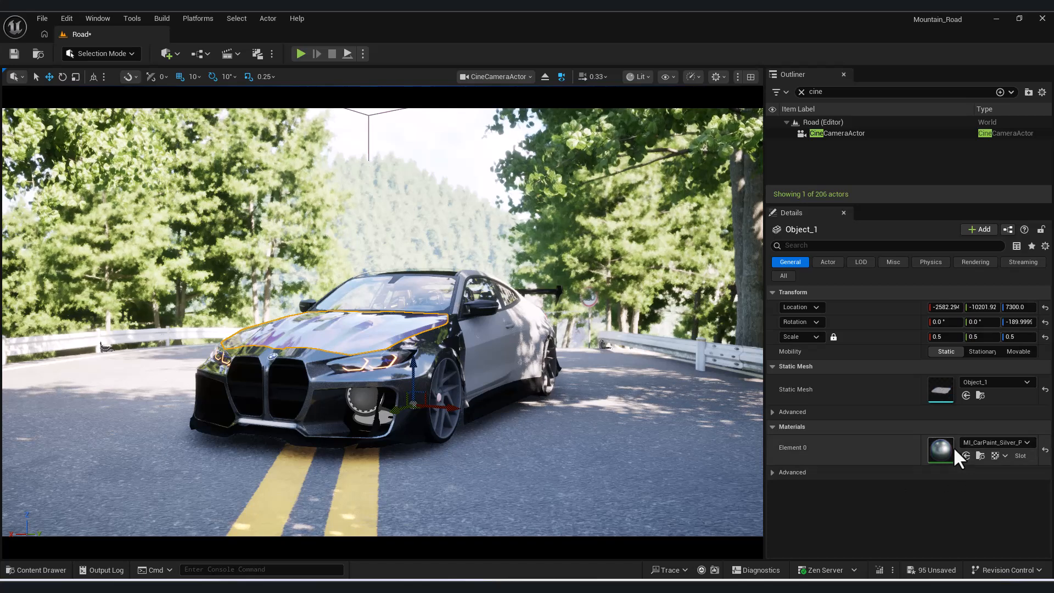
left_click(968, 453)
left_click(497, 366)
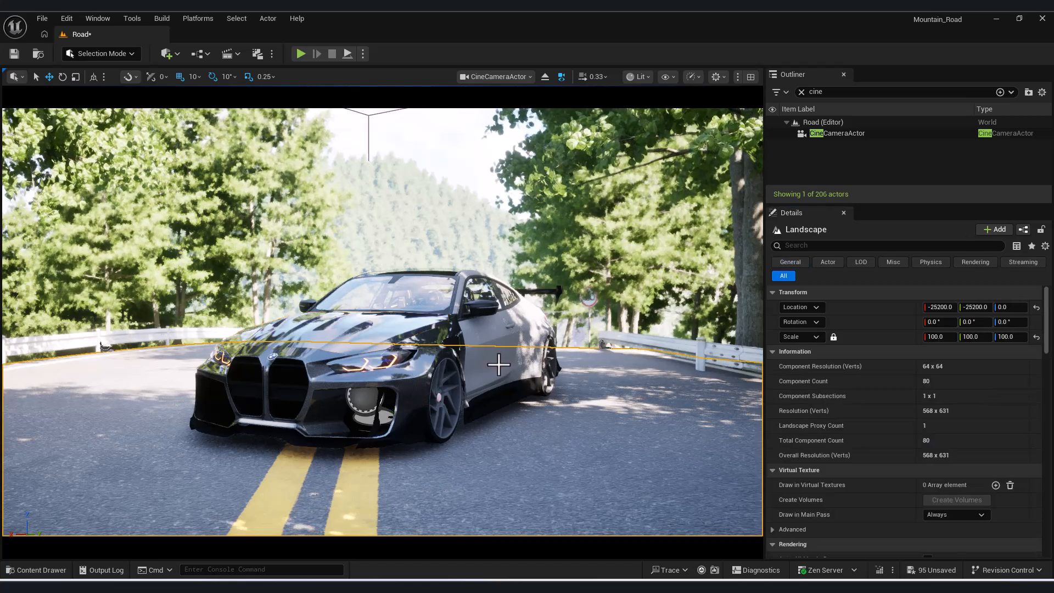
Apply the same MI_CarPaint_Gray material to the car's side and rear body panels
left_click(491, 347)
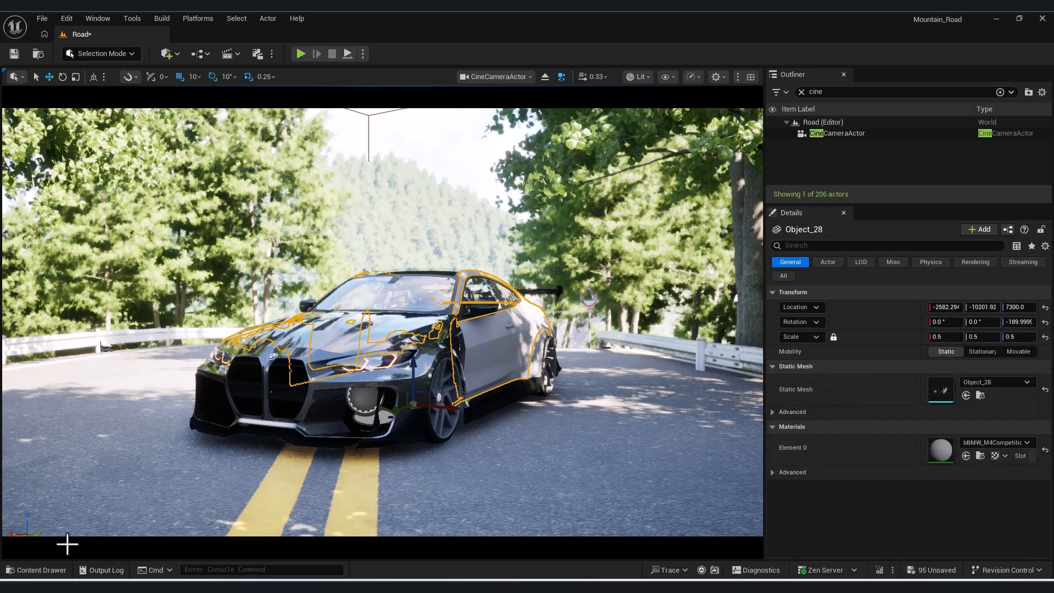
left_click(965, 457)
left_click(537, 335)
left_click(966, 457)
left_click(577, 431)
Switch the viewport to the perspective view and move close to the car's front grille
left_click(497, 77)
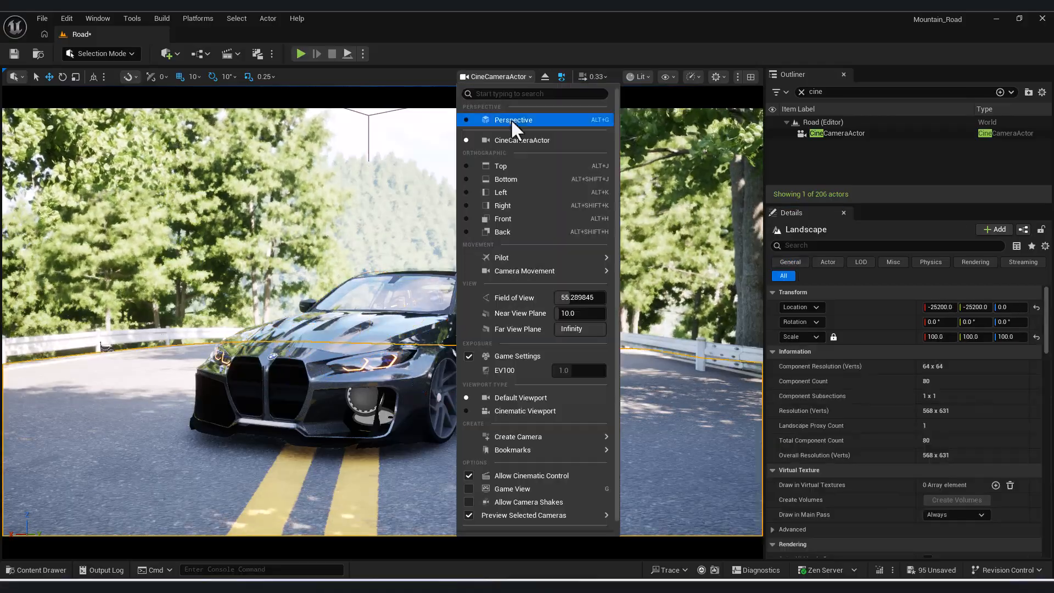
left_click(513, 119)
key("w")
key("s")
key("a")
left_click(493, 434)
right_click_drag(492, 433, 351, 258)
key("d")
key("a")
key("s")
key("a")
Apply a material from the Exterior Metal folder to the slats of the front grille
left_click(352, 258)
left_click(36, 570)
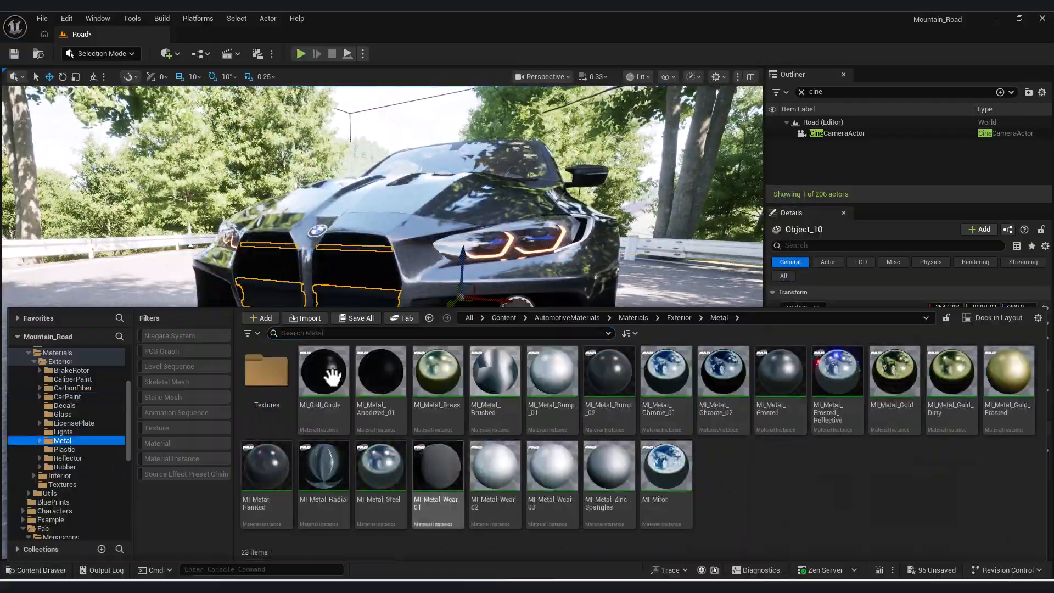
left_click_drag(397, 426, 960, 446)
right_click_drag(369, 307, 368, 308)
key("w")
left_click(36, 570)
left_click(383, 376)
left_click(36, 570)
left_click(966, 456)
Apply the picked material to the lower part of the car's front and select the next grille part
right_click_drag(551, 343, 552, 346)
key("s")
left_click(353, 404)
left_click(966, 455)
left_click(324, 242)
left_click(36, 570)
left_click(37, 570)
Assign materials from the content library to the remaining front bumper parts beside the grille
left_click(650, 255)
right_click_drag(650, 255, 651, 256)
key("a")
key("d")
left_click(651, 256)
key("ctrl+space")
left_click(651, 302)
left_click(966, 457)
right_click_drag(565, 274, 566, 275)
left_click(566, 264)
left_click(967, 456)
Assign the uncoated carbon fiber material from the CarbonFiber folder to the grille slats
key("a")
key("ctrl+space")
left_click(77, 387)
left_click(439, 263)
left_click(966, 456)
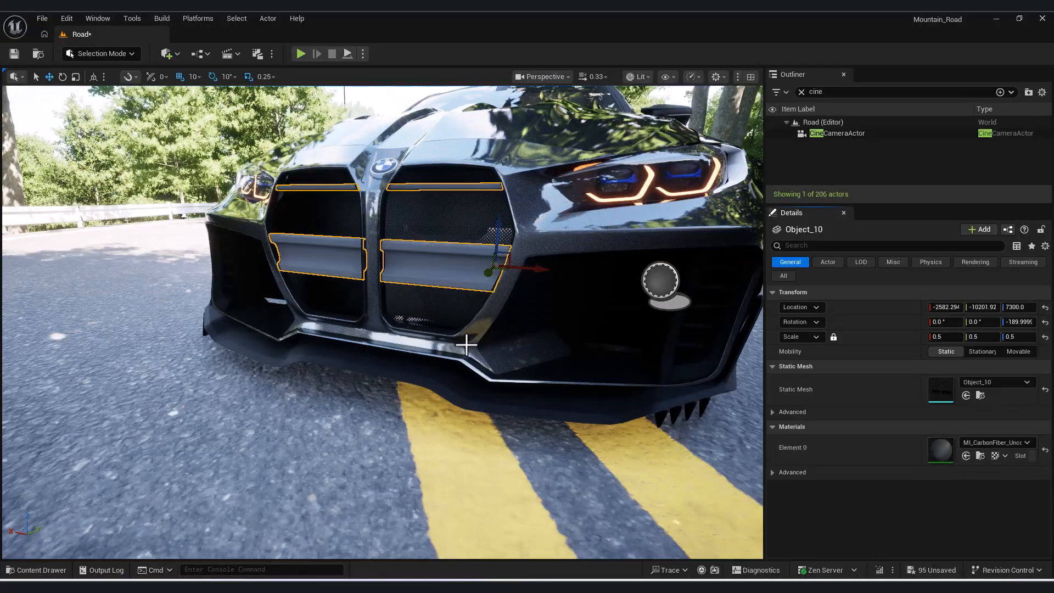
Replace the grille slats' material with MI_CarbonFiber
right_click_drag(466, 345, 466, 345)
key("w")
key("ctrl+space")
left_click(322, 357)
key("ctrl+space")
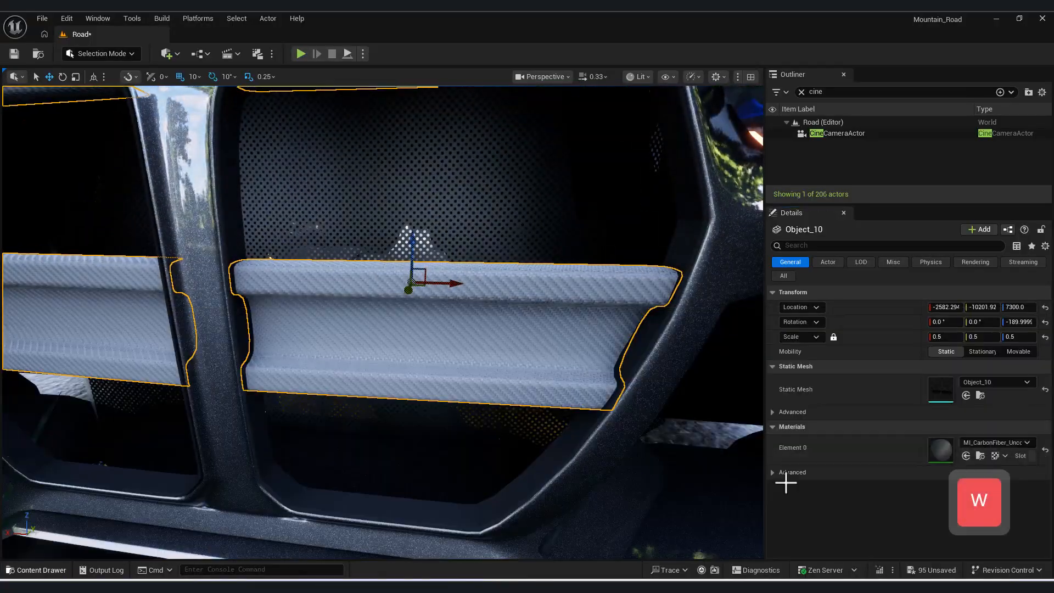
left_click(967, 456)
Open MI_CarbonFiber for editing and set its Base Color Tint to black (000000FF)
double_click(941, 450)
left_click(802, 287)
left_click(909, 316)
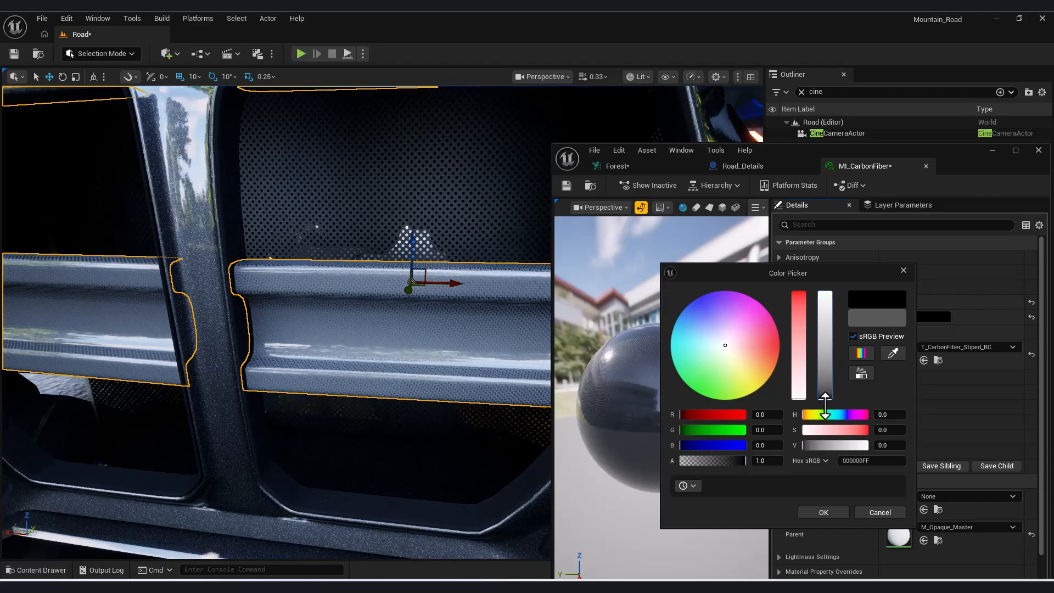
left_click_drag(827, 391, 827, 399)
left_click(824, 512)
left_click(780, 286)
left_click(779, 286)
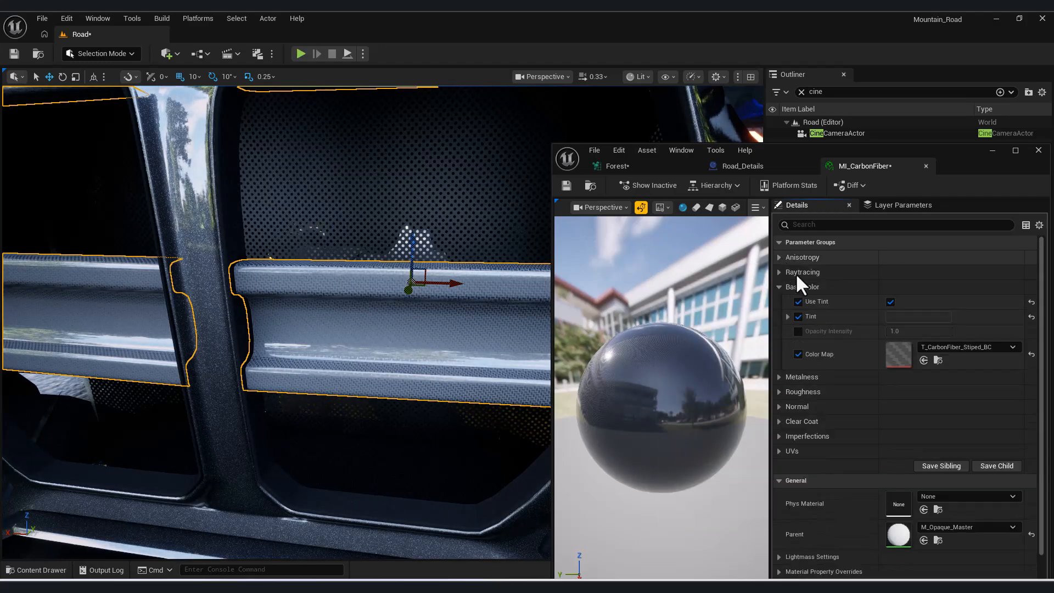
Enable Is Metallic in MI_CarbonFiber's Metalness group and inspect the result on the front splitter and grille
left_click(780, 377)
left_click(798, 392)
left_click(890, 392)
right_click_drag(374, 346, 374, 346)
key("w")
key("d")
left_click_drag(769, 149, 561, 78)
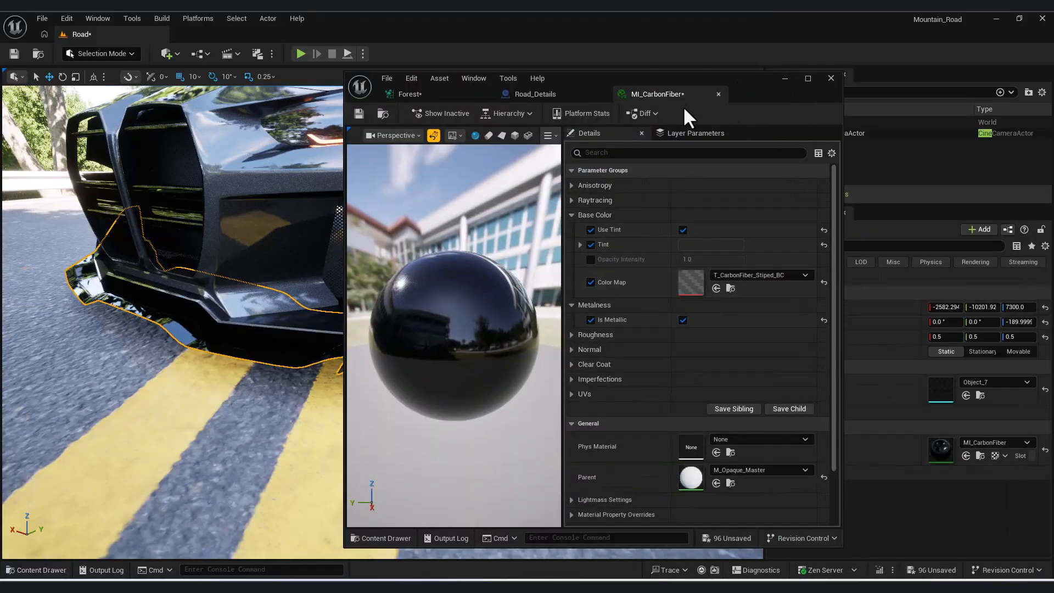
left_click_drag(732, 94, 947, 140)
key("a")
key("w")
key("s")
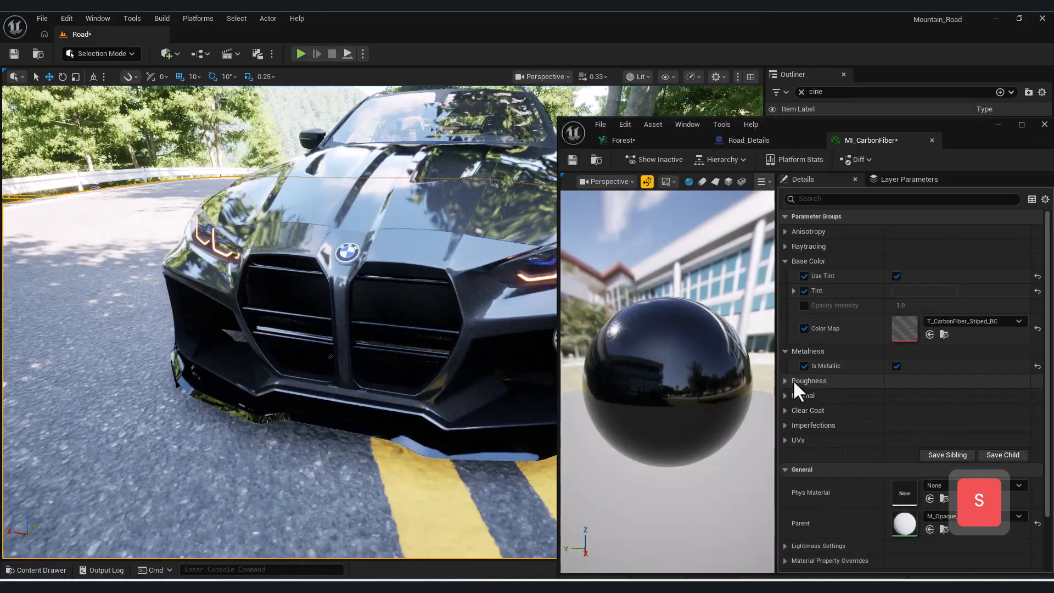
Review MI_CarbonFiber's Anisotropy, UVs and Roughness parameters, and turn Is Metallic off
left_click(785, 231)
left_click(785, 231)
left_click(785, 440)
left_click(786, 440)
left_click(786, 380)
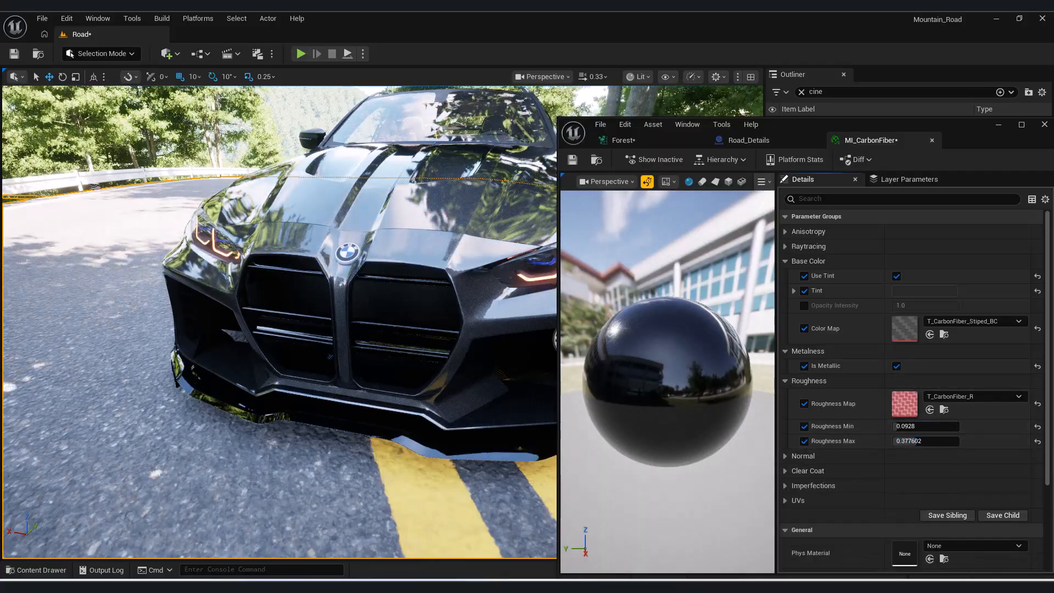
key("w")
key("d")
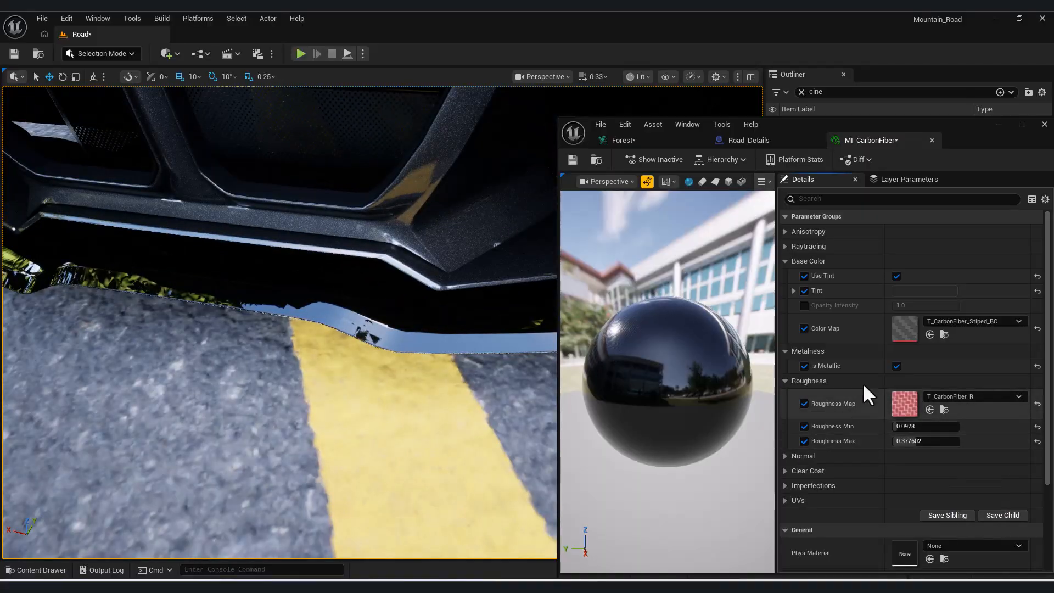
left_click(896, 366)
key("q")
key("w")
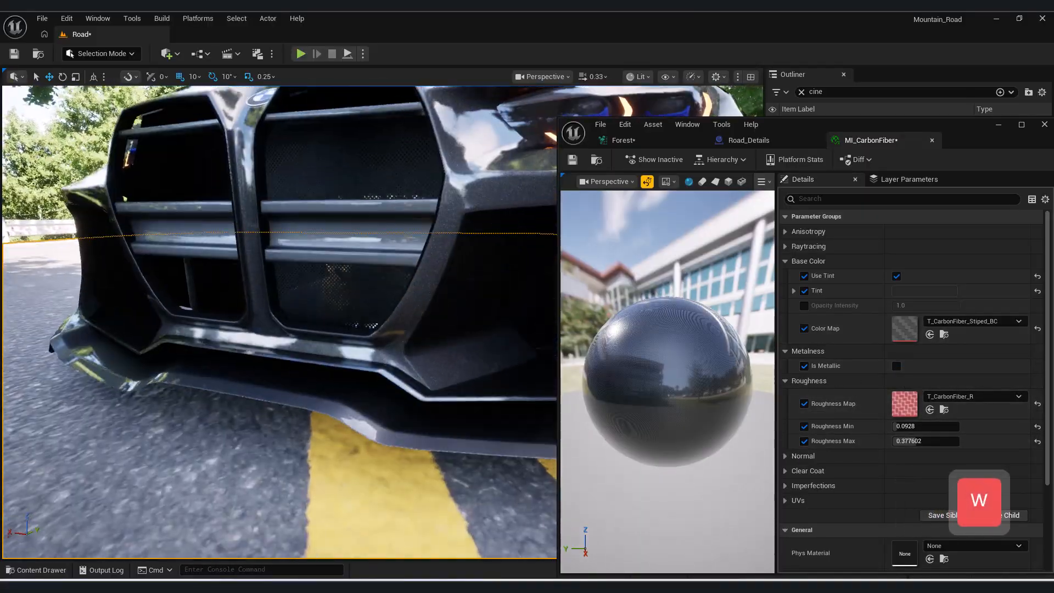
Apply MI_CarbonFiber to the rear diffuser and MI_CarPaint_Gray to the trunk section around the rear window
left_click(454, 242)
key("d")
left_click(351, 329)
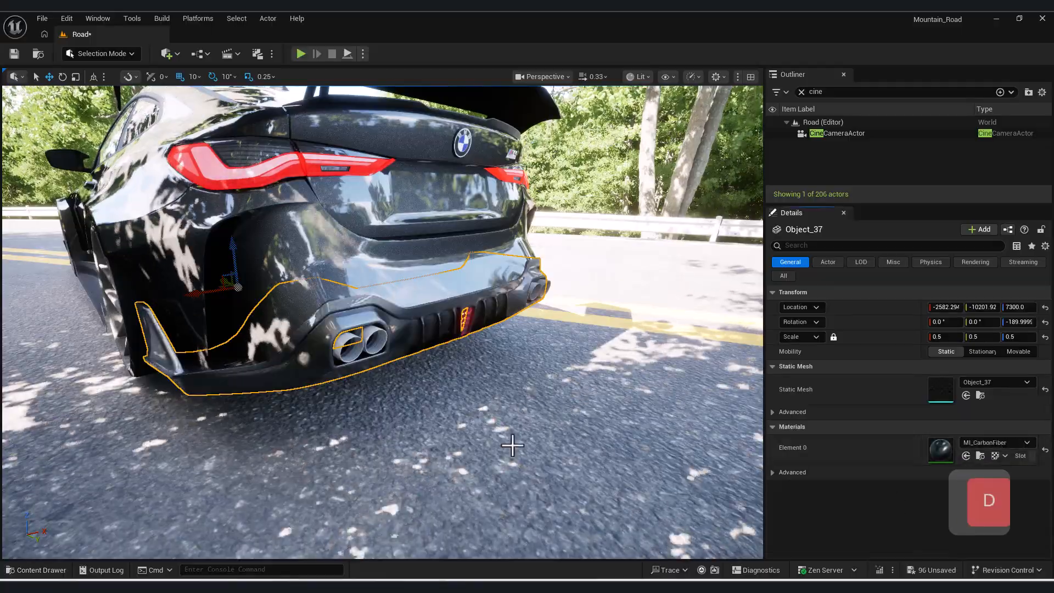
left_click(518, 439)
key("a")
key("e")
left_click(505, 258)
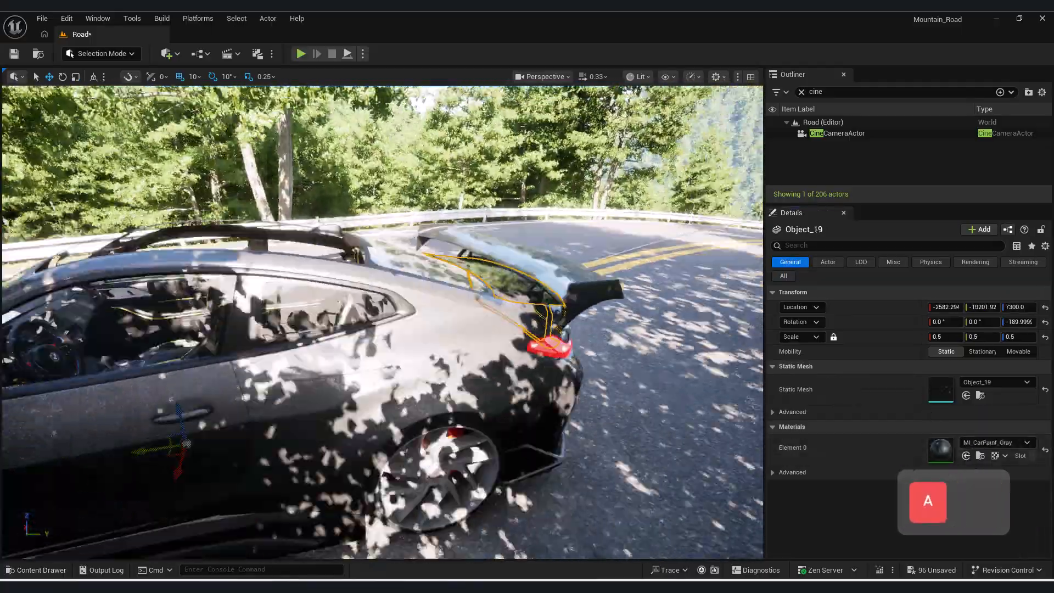
Select the glass roof panel and the black trim around the door to check their materials
key("e")
left_click(403, 335)
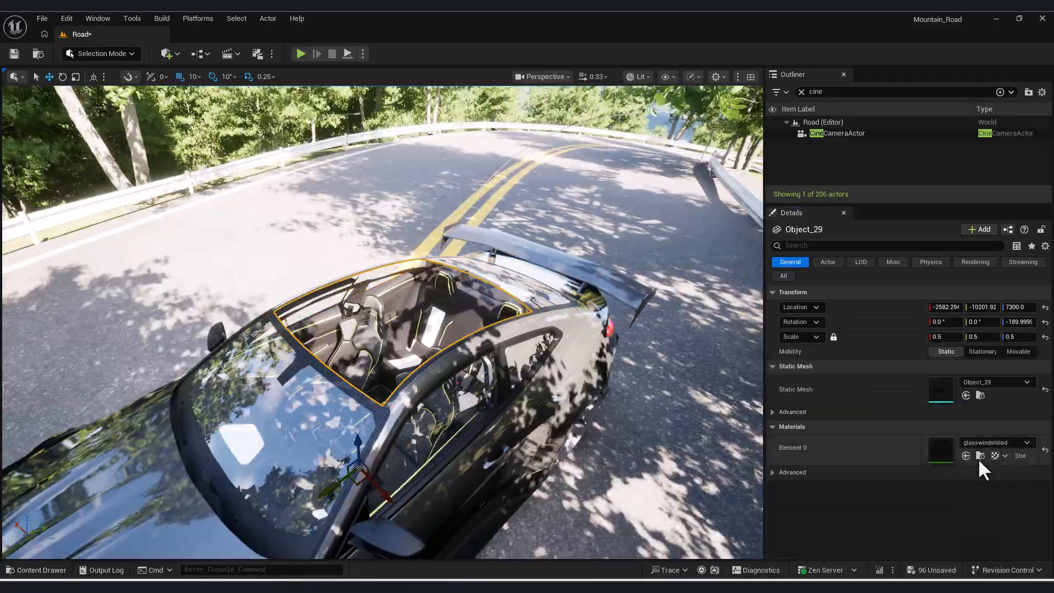
key("d")
key("a")
key("d")
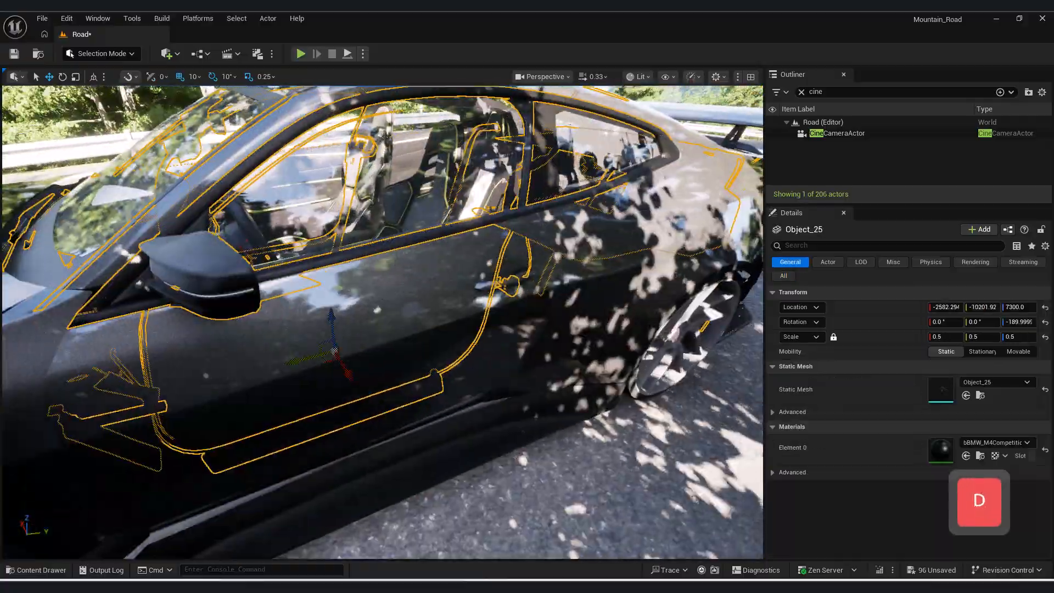
Return the viewport to the CineCameraActor view to see the finished car materials
key("a")
key("w")
left_click(543, 76)
left_click(563, 140)
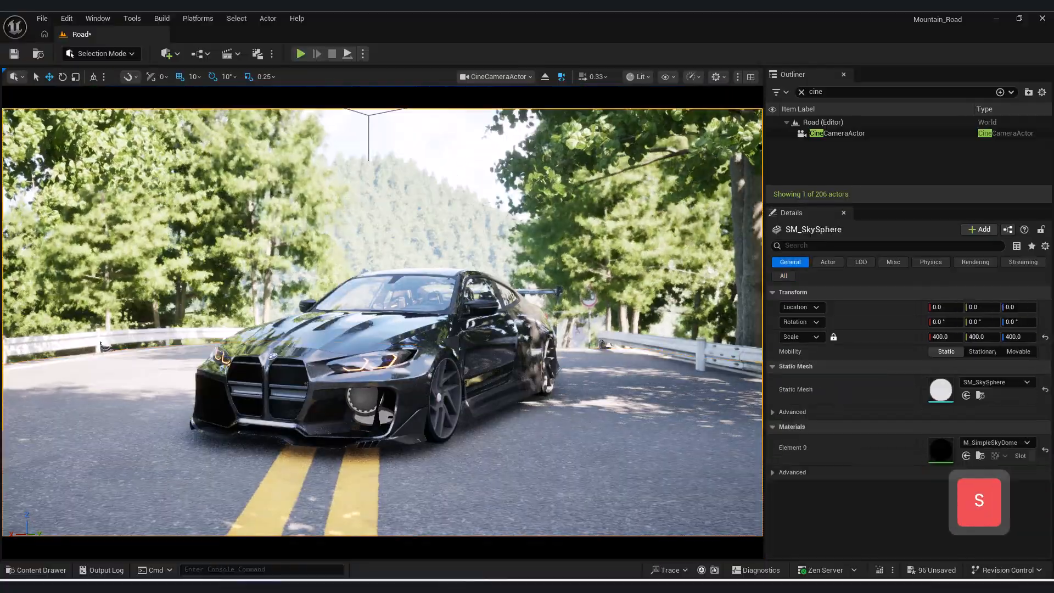
Reframe the cine camera view so the car fills more of the shot
right_click(826, 133)
key("Escape")
key("q")
key("a")
key("ctrl+l")
key("ctrl+z")
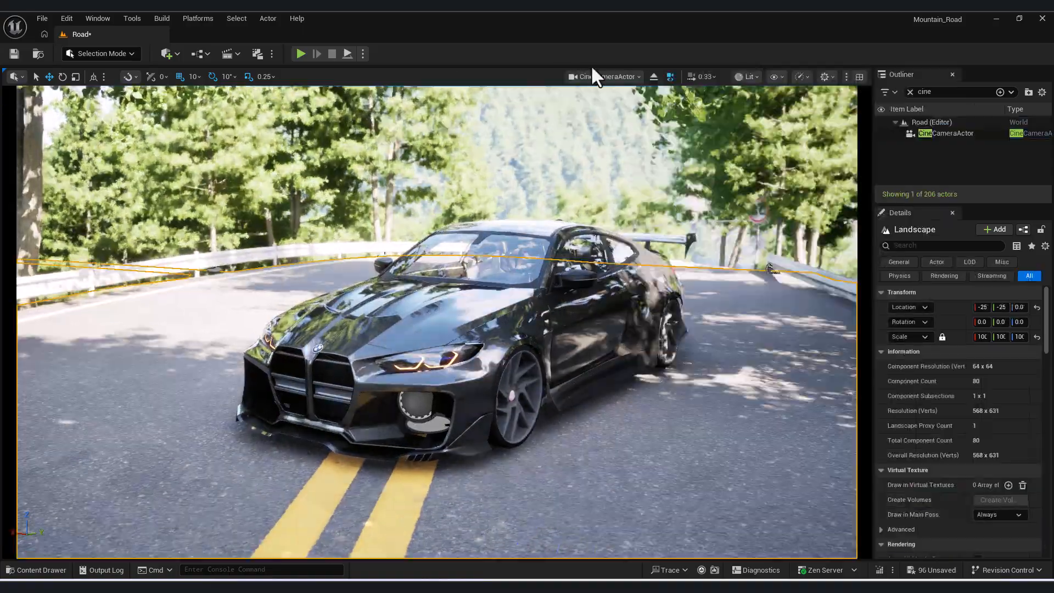
Switch to the Perspective view, select the front wheel rim and apply MI_Metal_Painted to it
left_click(604, 77)
left_click(618, 113)
key("w")
key("d")
left_click(445, 285)
left_click(36, 570)
left_click(62, 440)
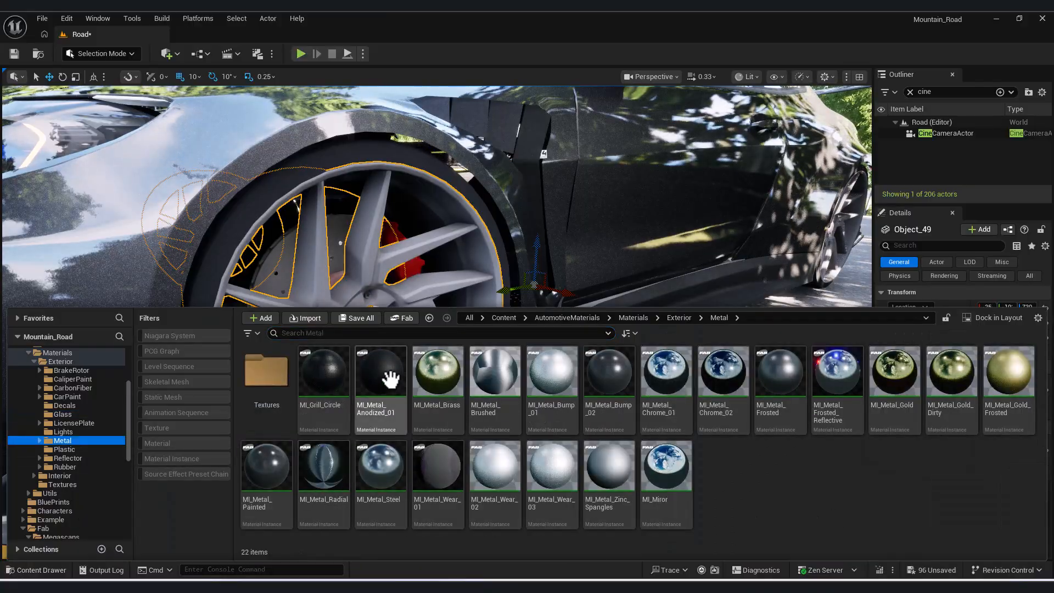
left_click_drag(252, 470, 1012, 464)
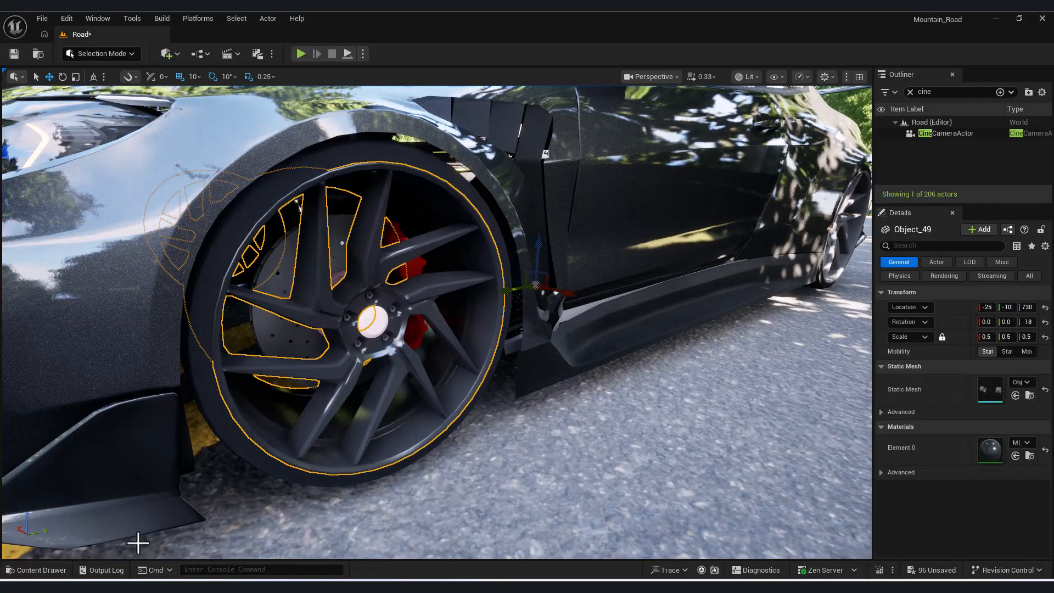
Open MI_Metal_Painted and darken its color to near black with RGB values of 0.005
left_click(36, 569)
double_click(263, 496)
left_click(902, 341)
left_click_drag(862, 307, 863, 396)
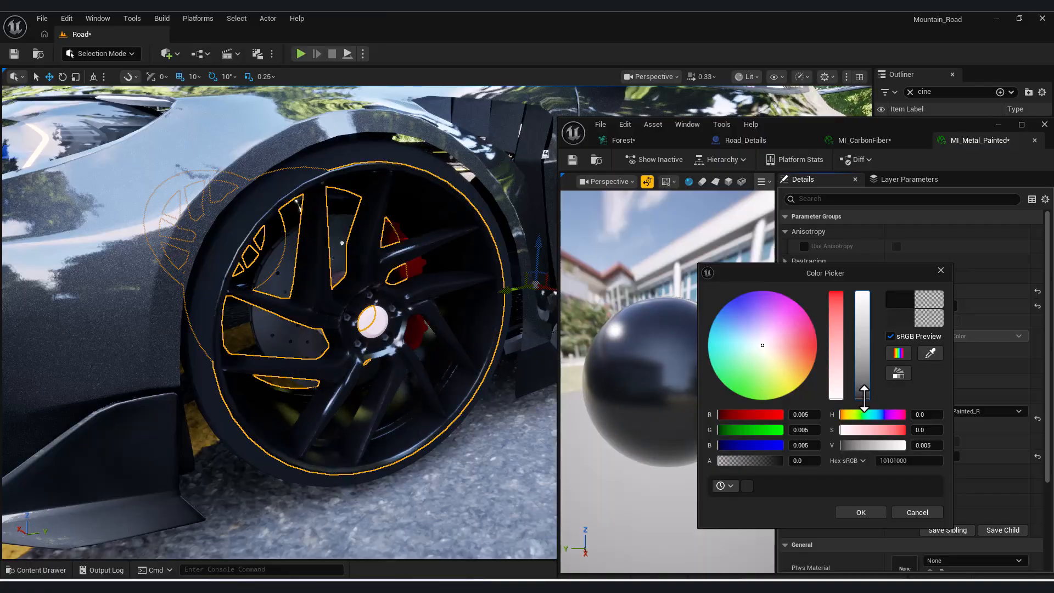
left_click(861, 513)
Select the front tire sidewall and try the MI_Rubber_Rough material on it
key("w")
key("d")
key("a")
key("s")
left_click(64, 570)
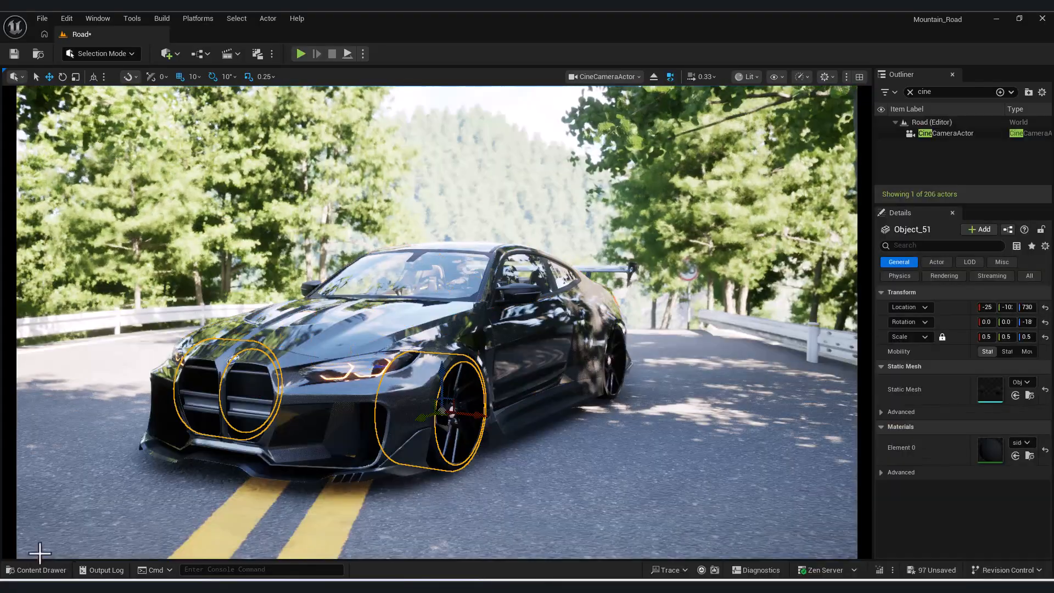
left_click(36, 569)
left_click(82, 482)
left_click_drag(324, 353, 991, 449)
Try the MI_Rubber_Shiny material on the selected front tire sidewall
key("w")
key("d")
key("a")
left_click(36, 570)
left_click(380, 373)
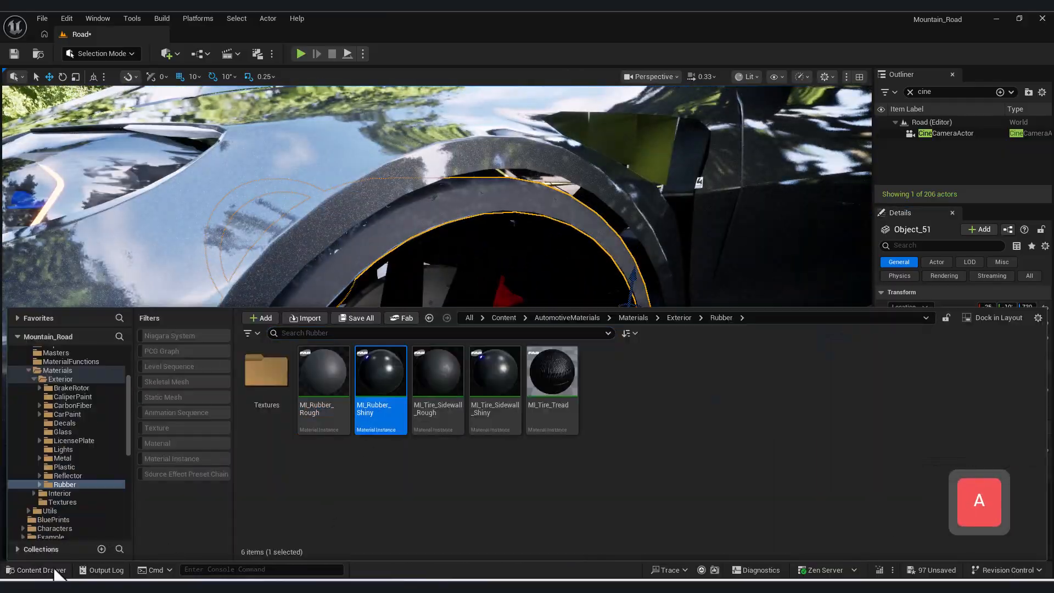
left_click(1016, 456)
left_click(41, 570)
left_click_drag(380, 374, 991, 449)
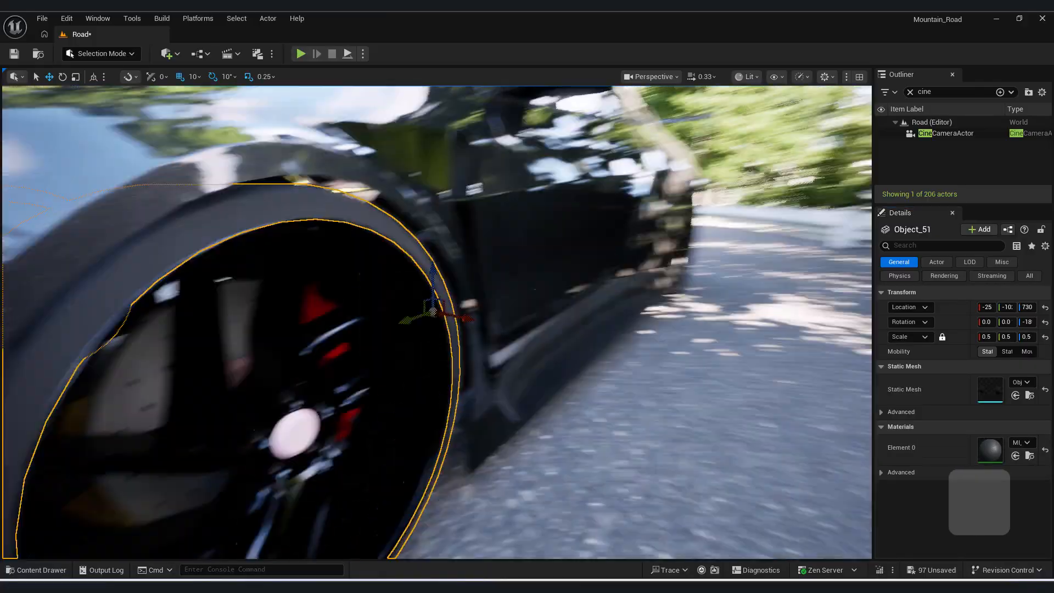
Apply MI_Tire_Sidewall_Shiny to the front tire sidewall
key("w")
key("s")
key("ctrl+z")
left_click(36, 570)
left_click_drag(497, 379, 1004, 457)
Look around the front and side of the car to examine the new rim and tire materials
key("d")
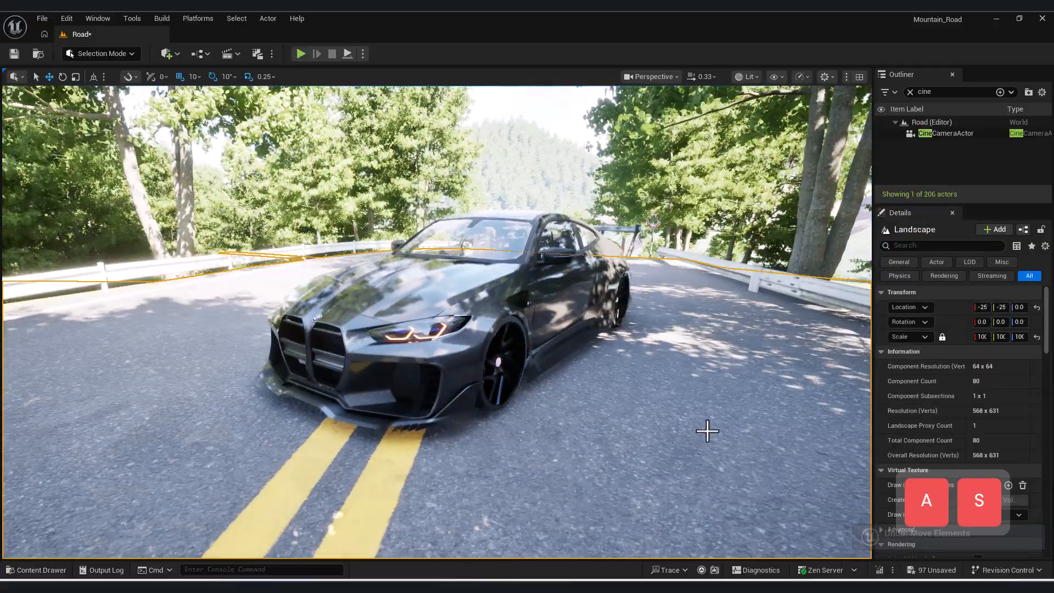
key("a")
key("d")
key("w")
key("q")
key("w")
key("q")
key("w")
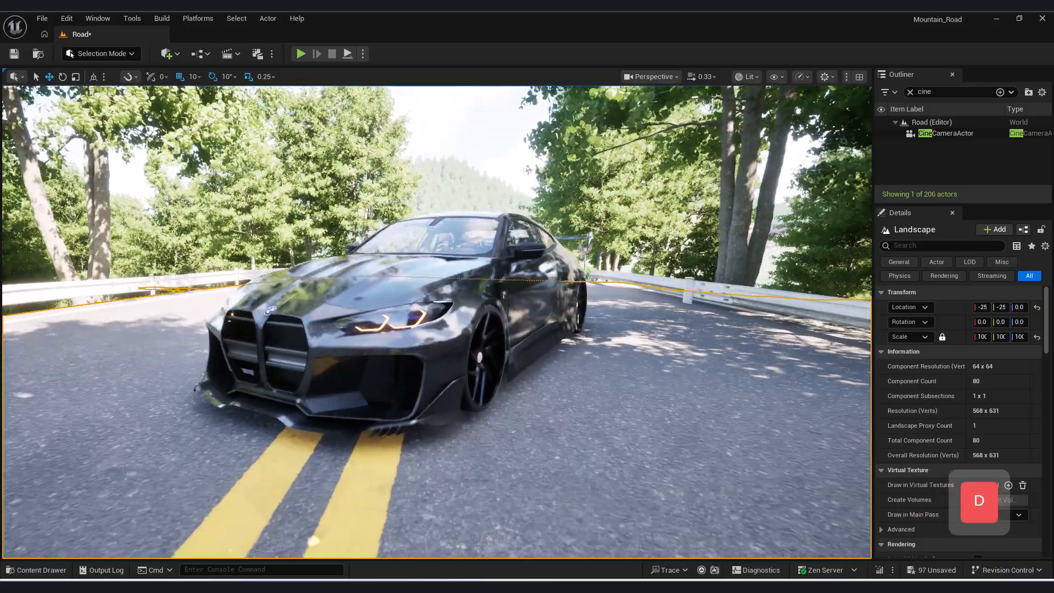
Select the front brake disc and apply MI_Metal_Steel to it
key("w")
left_click(364, 373)
key("w")
left_click(36, 569)
left_click(63, 458)
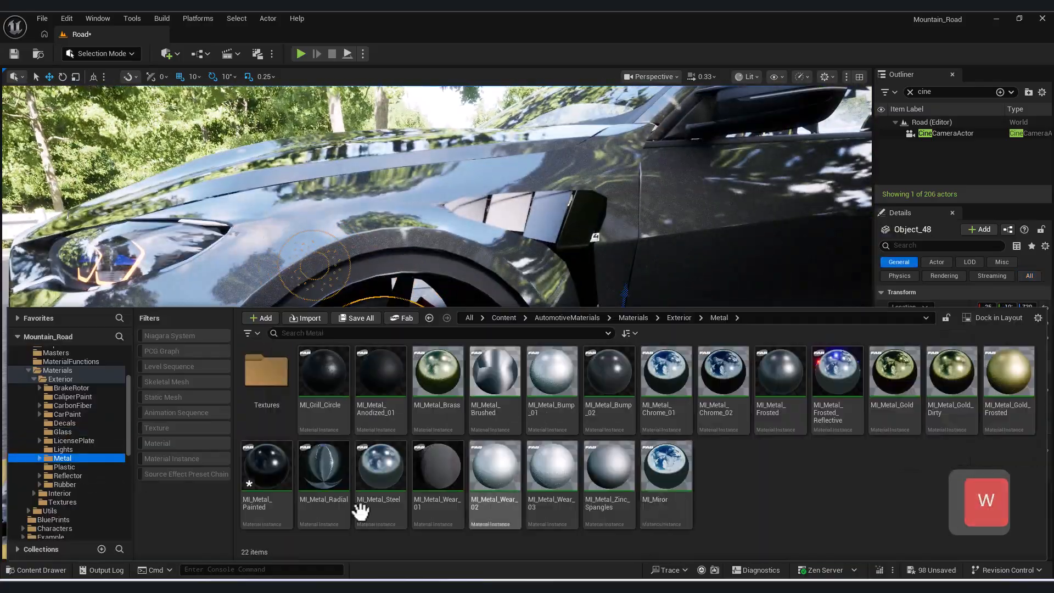
left_click(952, 287)
Apply MI_Metal_Steel to the rear brake disc
key("w")
key("d")
left_click(409, 355)
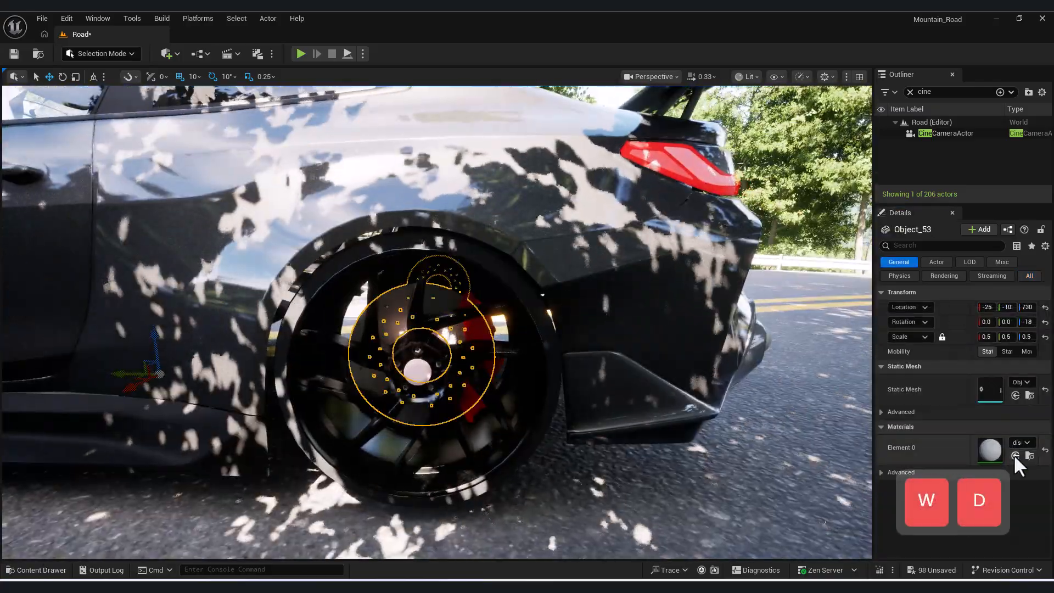
left_click(1016, 455)
left_click(36, 570)
left_click_drag(422, 453, 496, 333)
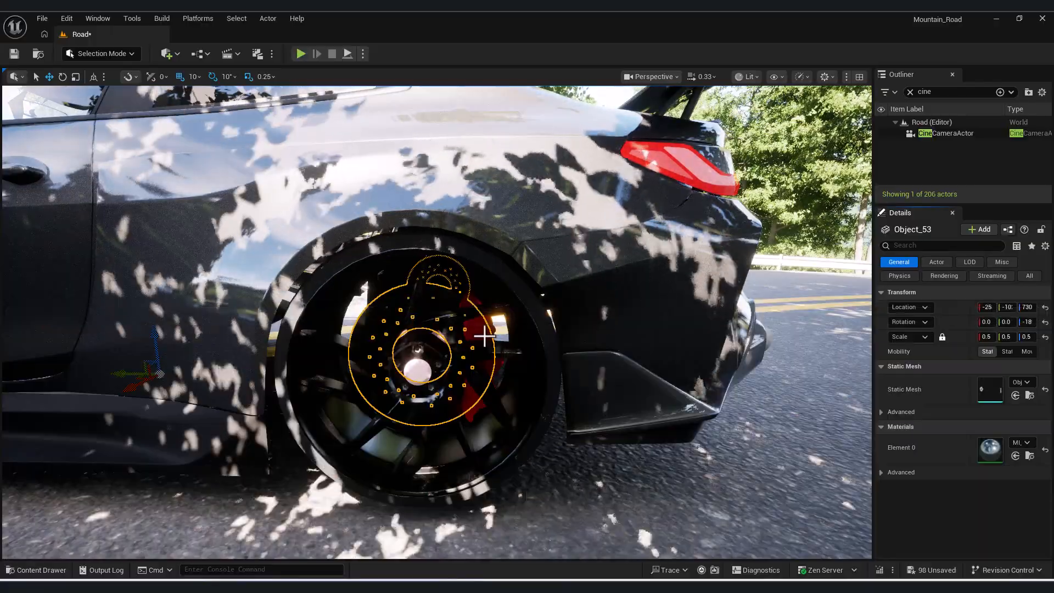
left_click(1015, 456)
key("a")
left_click(399, 353)
left_click(1015, 456)
Select the exhaust tips under the rear bumper and apply MI_Metal_Steel to them
key("s")
key("w")
key("s")
left_click(460, 338)
left_click(36, 570)
left_click(72, 458)
left_click(381, 466)
left_click(36, 570)
left_click(1015, 456)
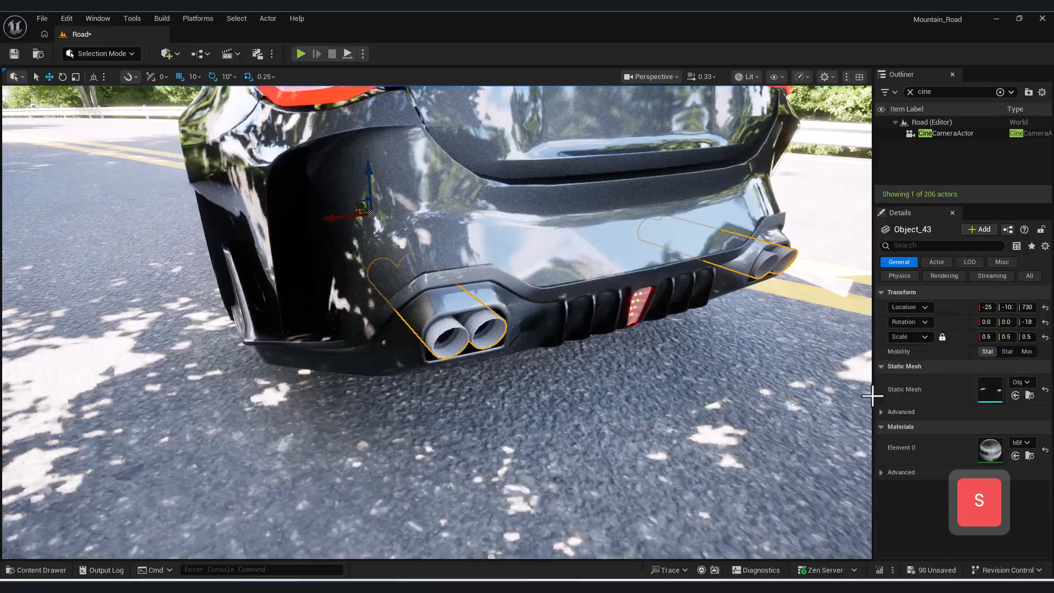
Select the front brake caliper and locate its MI_CarPaint_Cherry material among the project assets
key("d")
right_click_drag(585, 396, 278, 130)
key("w")
key("d")
left_click(451, 265)
left_click(1029, 456)
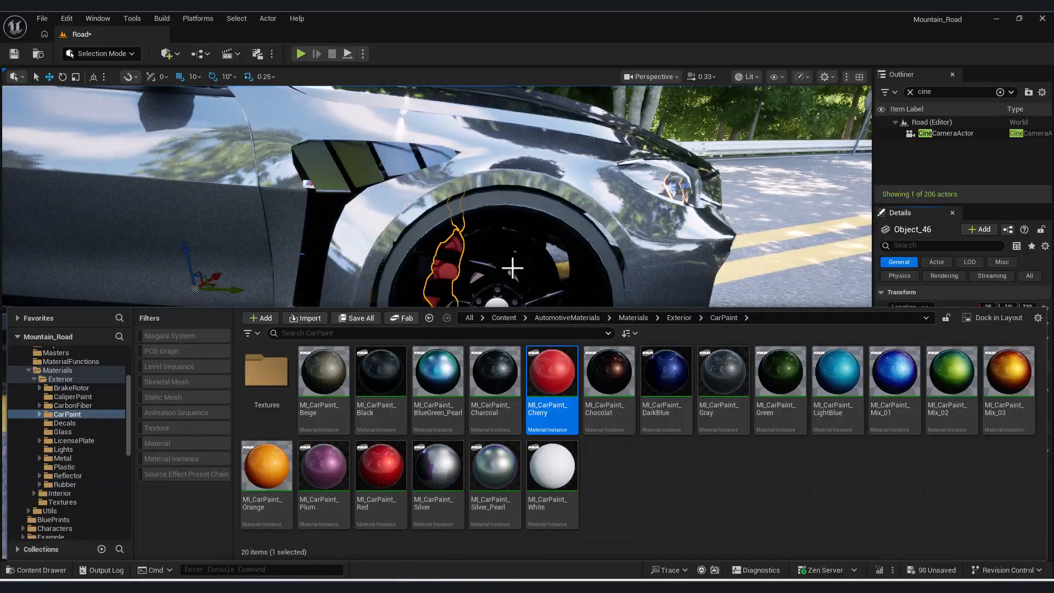
Apply MI_CarPaint_Cherry to the center caps of the front and rear wheels
left_click(519, 274)
right_click_drag(307, 312, 352, 312)
key("a")
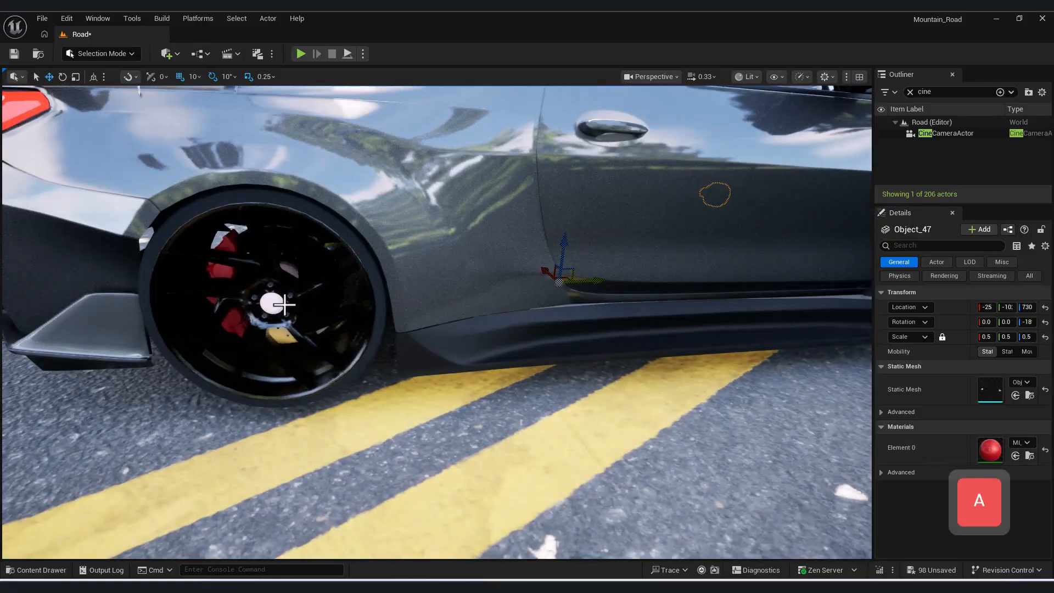
left_click(1016, 455)
Select the rear wheel bolts and apply MI_Metal_Steel to them
mouse_move(384, 247)
right_mouse_down()
mouse_move(362, 247)
mouse_move(384, 247)
right_mouse_up()
key("w")
left_click(385, 244)
scroll(385, 243, "down", 5)
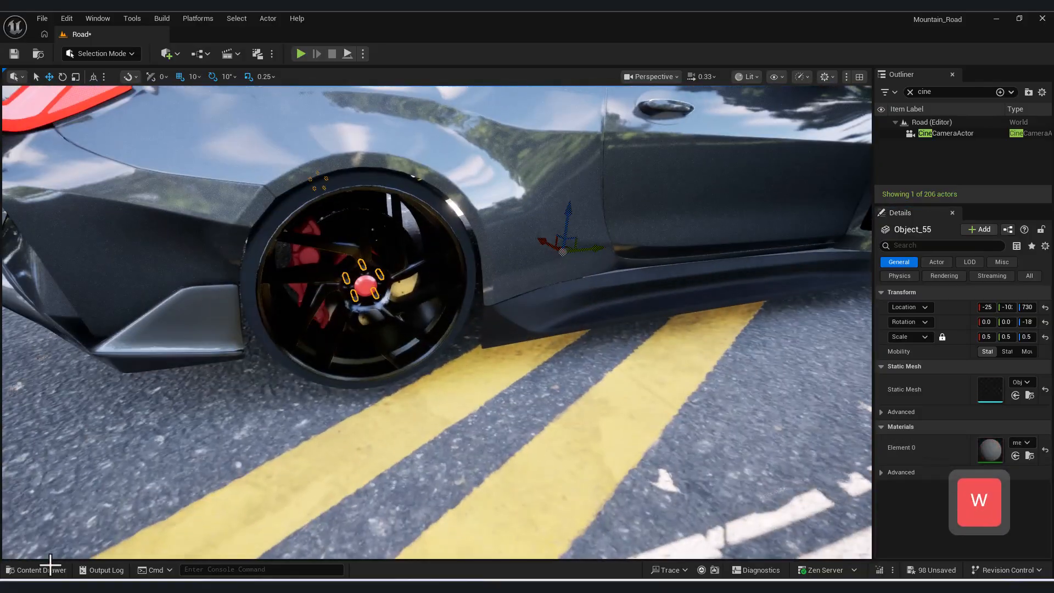
left_click(36, 570)
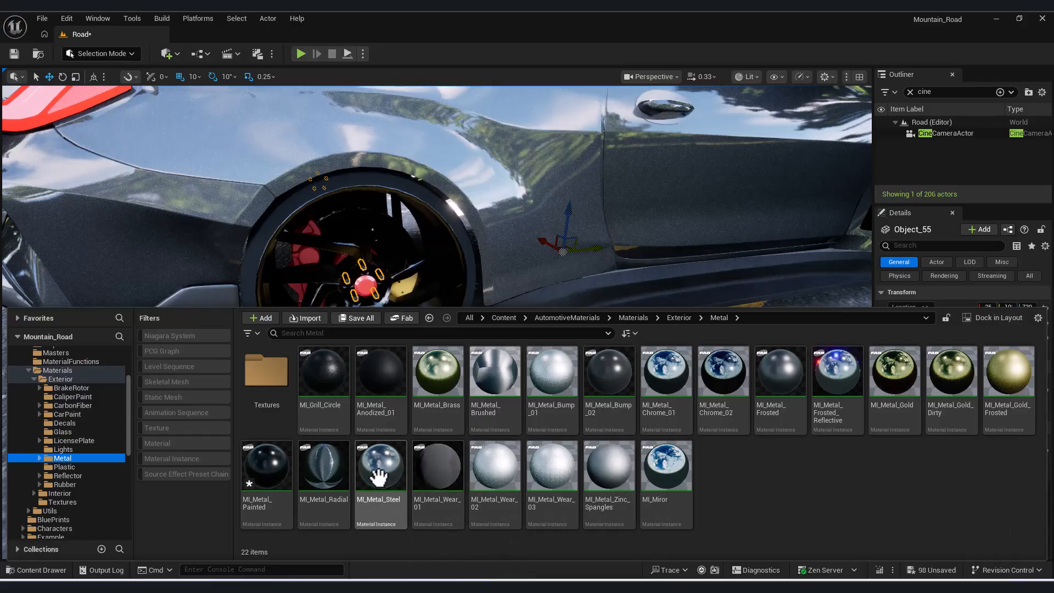
left_click_drag(383, 477, 906, 508)
Apply MI_Metal_Steel to the front wheel bolts
right_click_drag(439, 307, 406, 308)
key("w")
key("d")
left_click(419, 238)
left_click(1016, 455)
mouse_move(442, 347)
right_mouse_down()
mouse_move(406, 347)
mouse_move(442, 348)
right_mouse_up()
key("w")
key("s")
left_click(469, 240)
left_click_drag(457, 233, 522, 264)
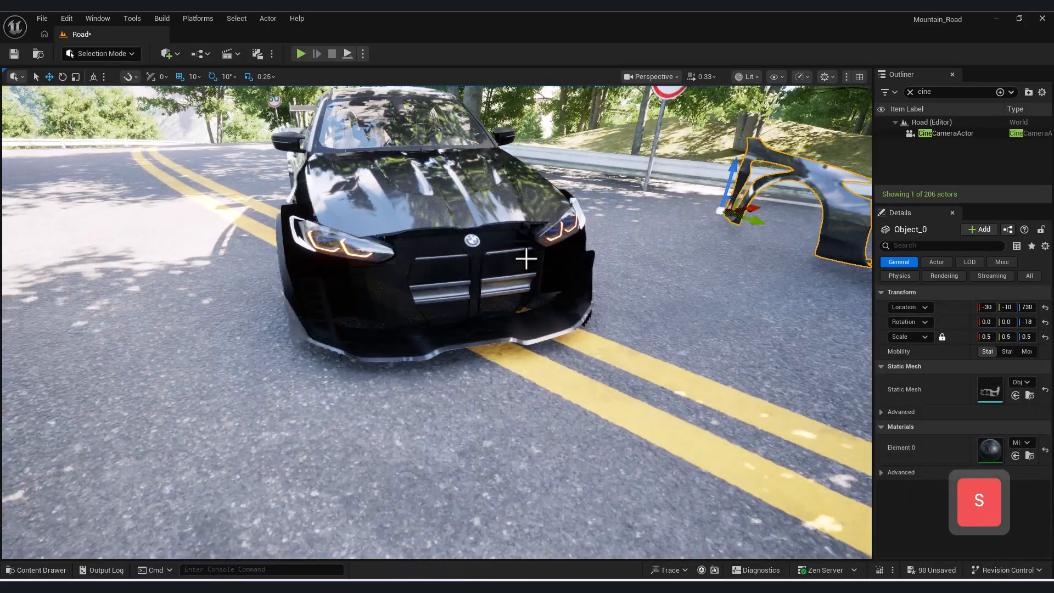
key("w")
left_click(454, 229)
key("ctrl+z")
key("ctrl+z")
Select the BMW badge on the hood and open its current material to inspect the parameters
left_click(453, 230)
right_click_drag(469, 231, 466, 206)
key("w")
left_click(1030, 456)
double_click(268, 379)
left_click(785, 216)
left_click(1044, 125)
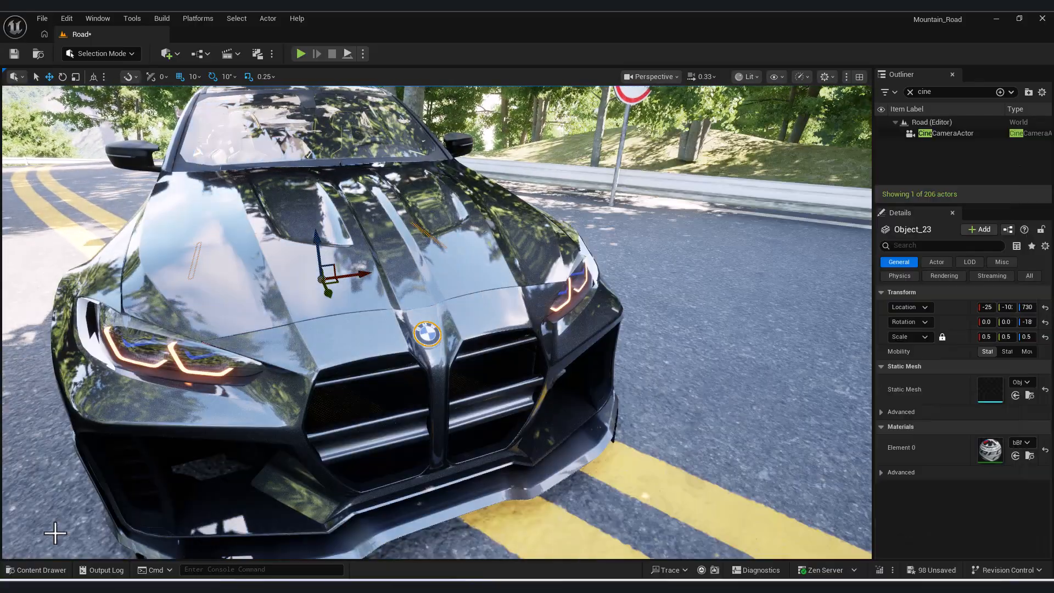
Create a new material called Bmw_logo in the Asset/Bmw folder and open it for editing
left_click(41, 570)
left_click(329, 379)
right_click(1011, 393)
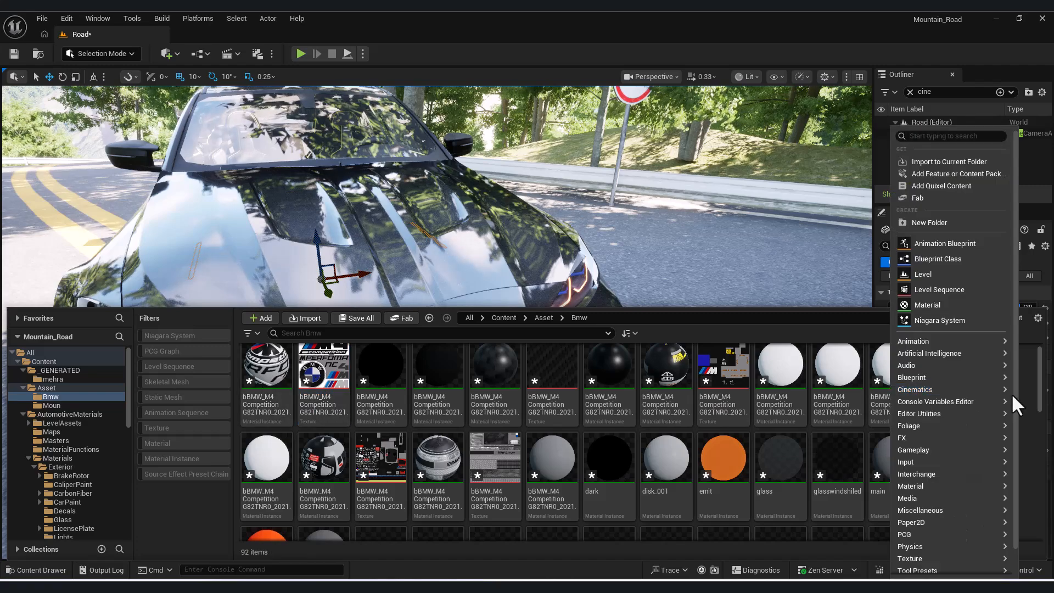
left_click(935, 300)
type("Bmw_logo")
key("Return")
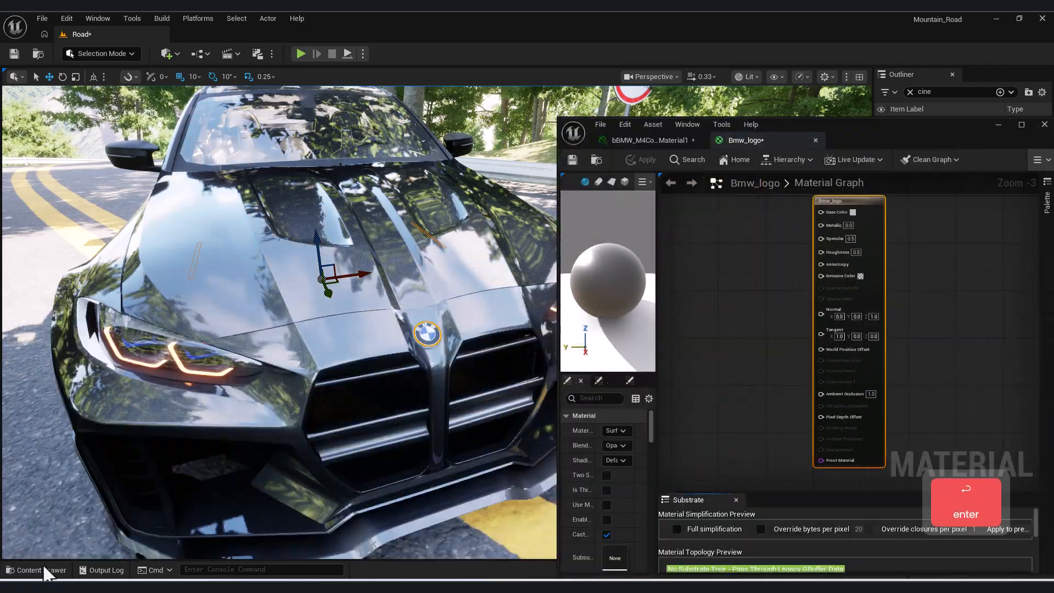
Add the BMW M4 logo texture to the Bmw_logo graph and connect its RGB output to Base Color
left_click(43, 564)
scroll(357, 418, "up", 2)
left_click_drag(330, 460, 701, 238)
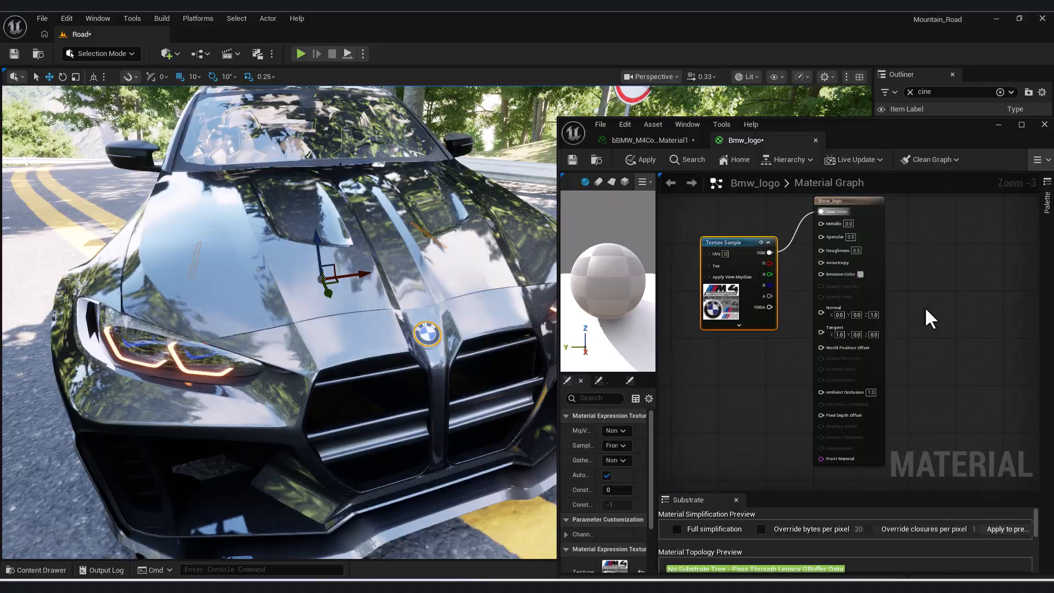
key("Return")
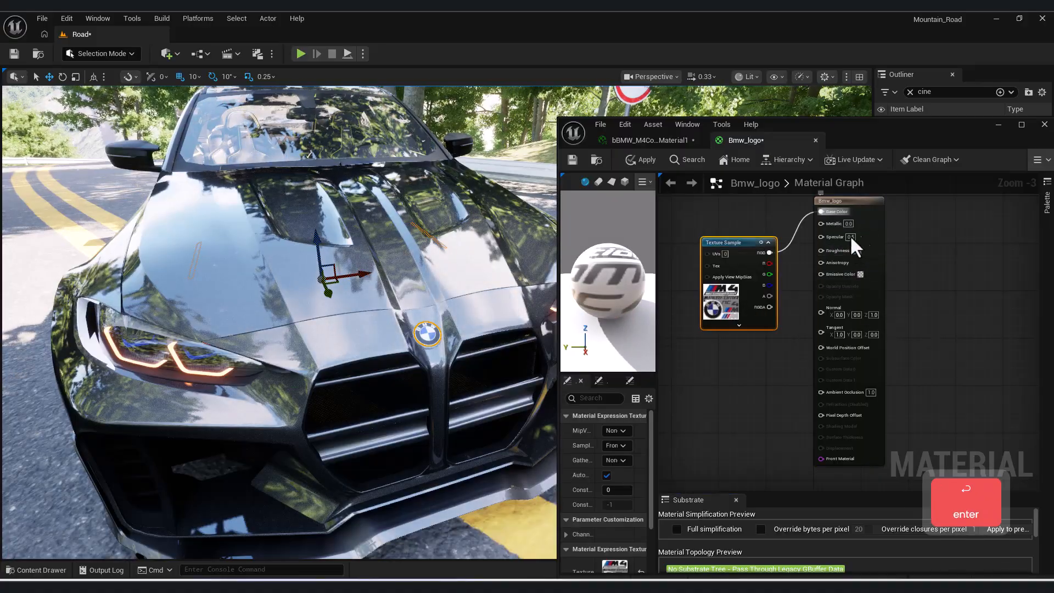
Set Bmw_logo's Metallic to 0.5 and Roughness to 0.2, and apply the material changes
type("0.5")
key("Return")
left_click(1022, 125)
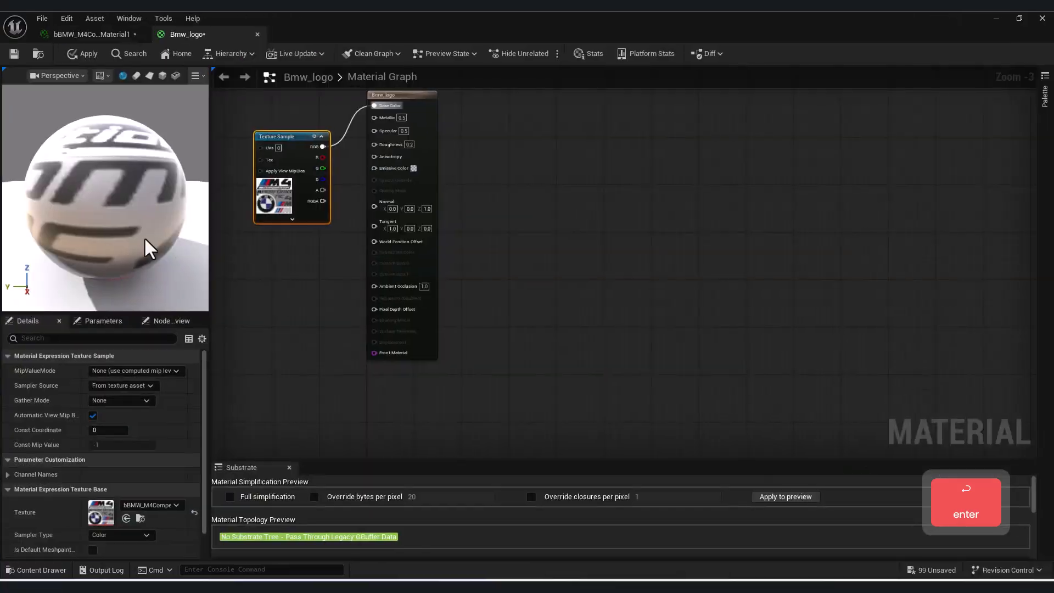
left_click_drag(165, 247, 189, 264)
left_click(83, 53)
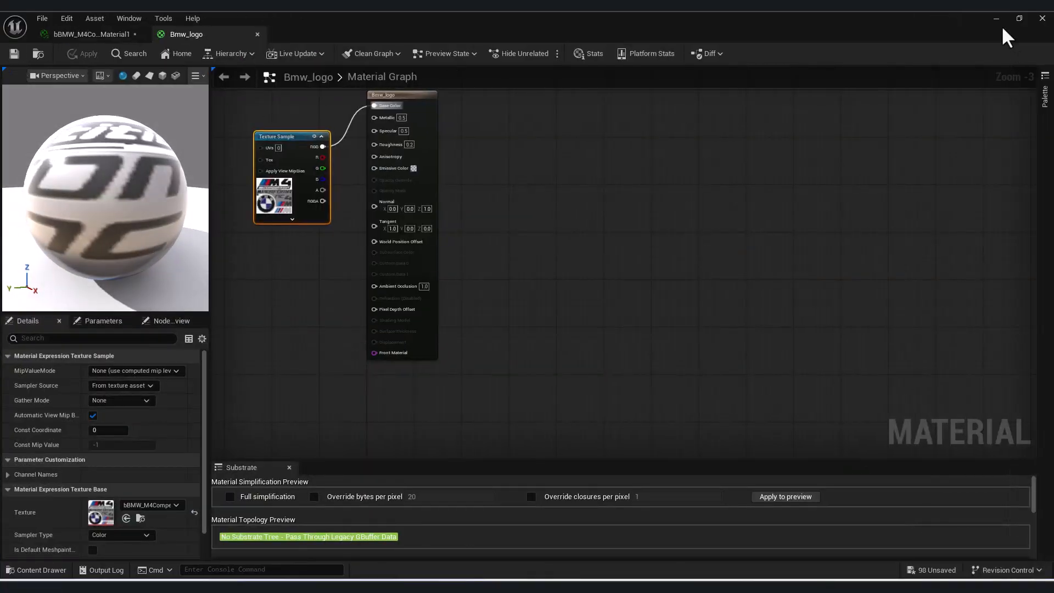
Apply the Bmw_logo material to the BMW badge on the hood and check it up close
left_click(1042, 18)
left_click(62, 569)
left_click(666, 379)
scroll(606, 442, "down", 1)
left_click_drag(606, 442, 1014, 457)
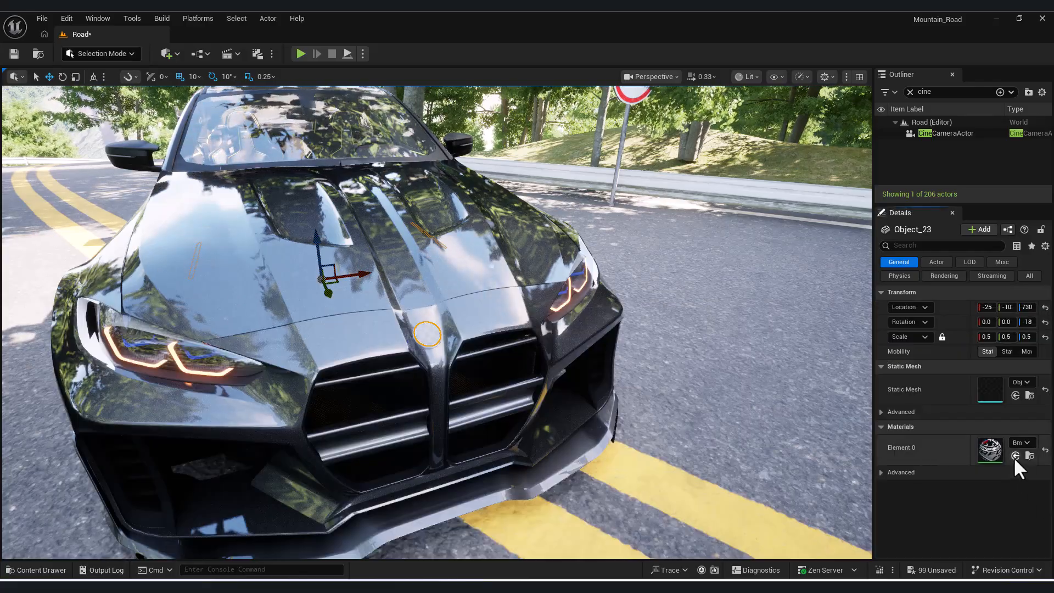
key("w")
right_click_drag(630, 387, 630, 403)
key("s")
key("w")
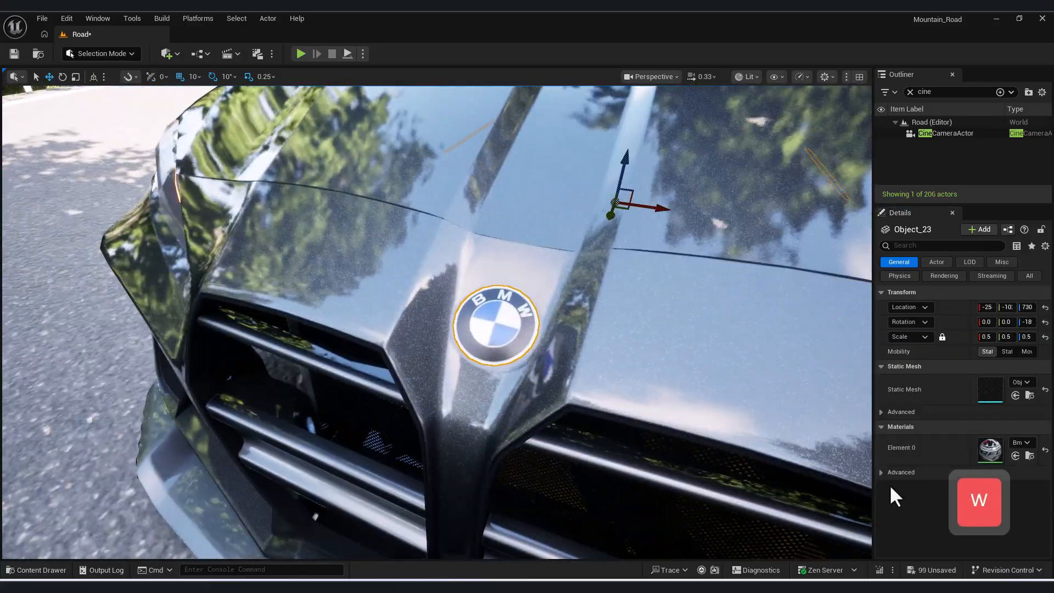
Reopen the Bmw_logo graph and examine its Metallic, Specular and Roughness inputs
mouse_move(663, 587)
left_click(766, 542)
scroll(479, 180, "up", 3)
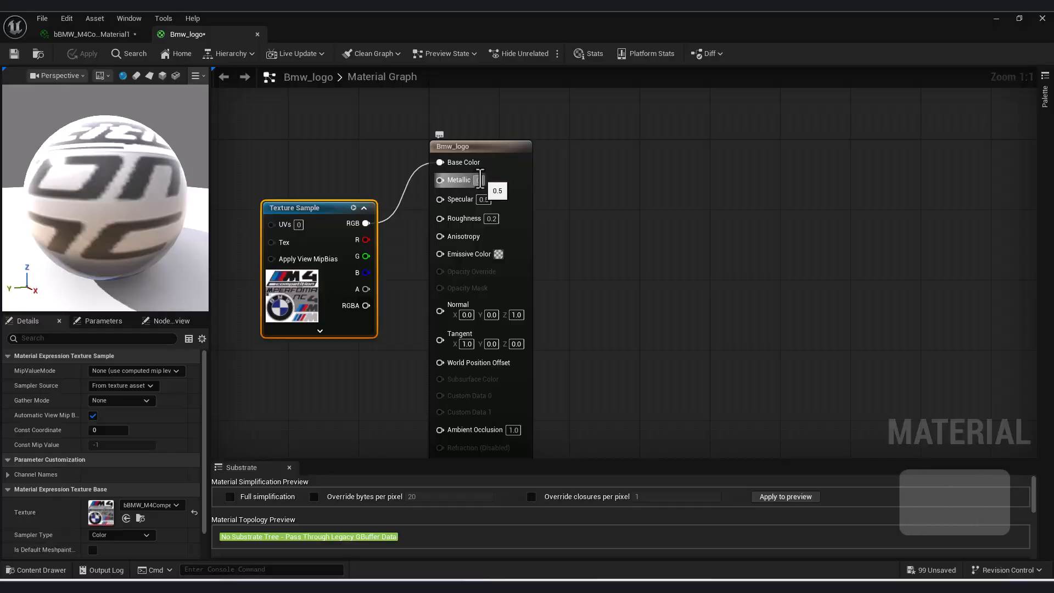
left_click(1020, 19)
Put the material editor away and switch the viewport from Perspective to the CineCameraActor view
right_click_drag(400, 475, 400, 476)
key("s")
left_click(400, 476)
left_click(995, 125)
left_click(651, 76)
left_click(678, 141)
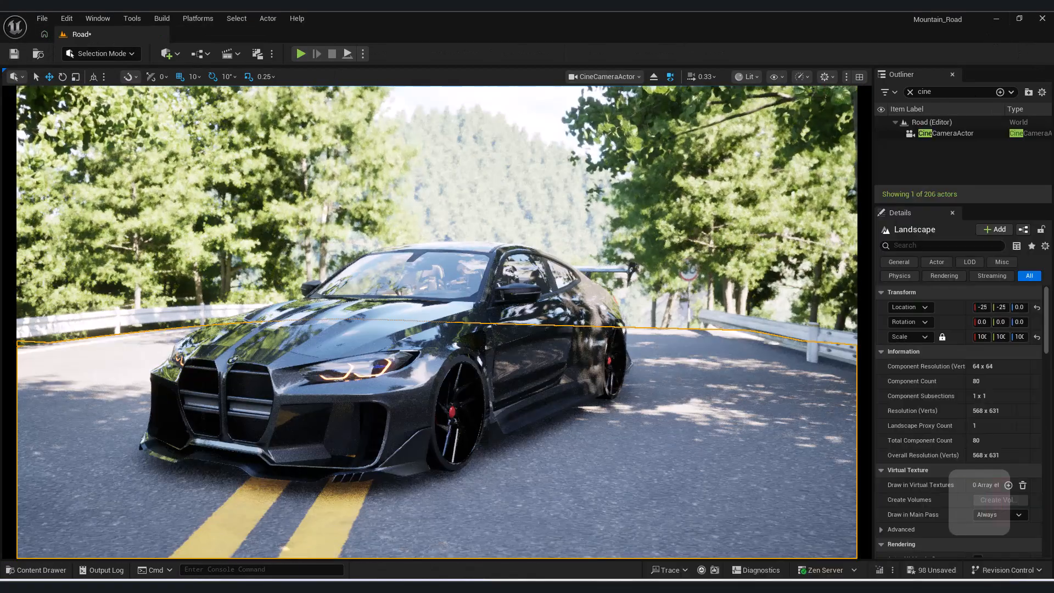
Select the front bumper and hood together and apply MI_CarPaint_Red to them
left_click(410, 389)
left_click(410, 388, "ctrl")
left_click(61, 571)
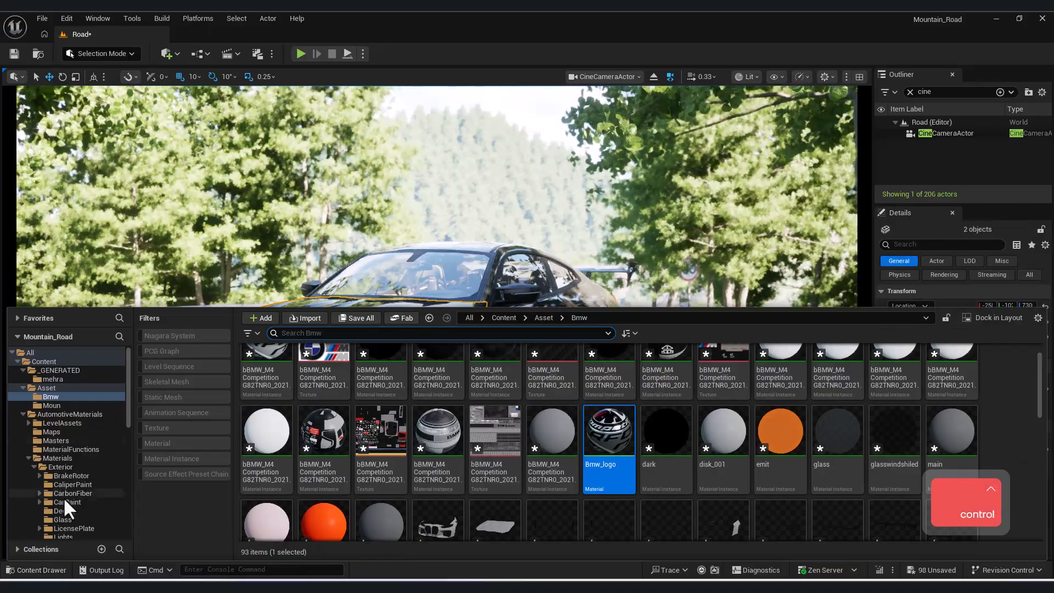
left_click(64, 499)
left_click_drag(383, 468, 621, 501)
left_click(1016, 454)
Apply MI_CarPaint_Red to the car's door section and the rear fender
left_click(549, 343)
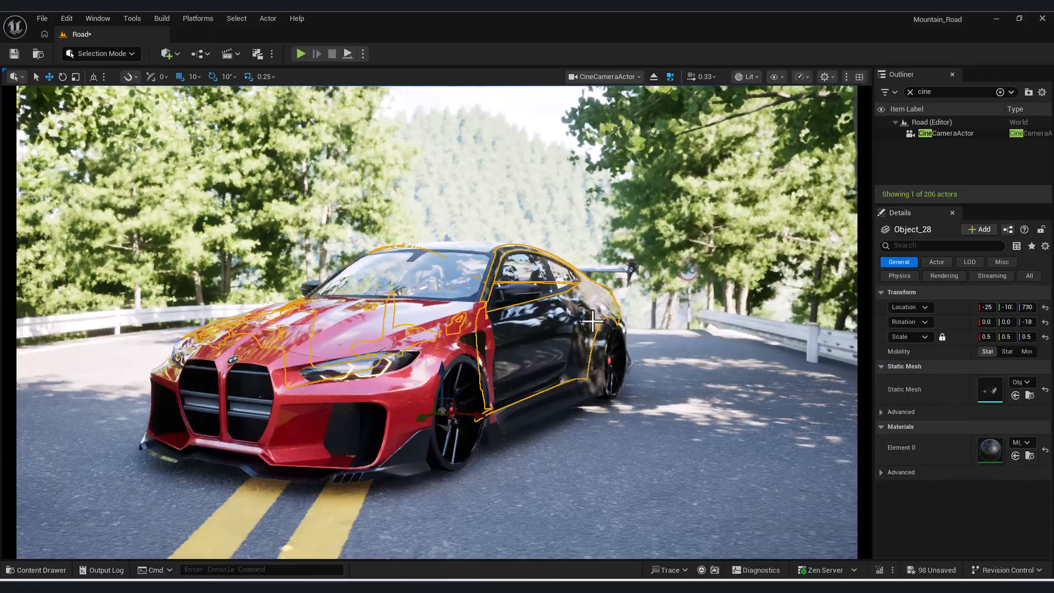
left_click(41, 569)
left_click(41, 570)
left_click(1014, 454)
left_click(598, 332)
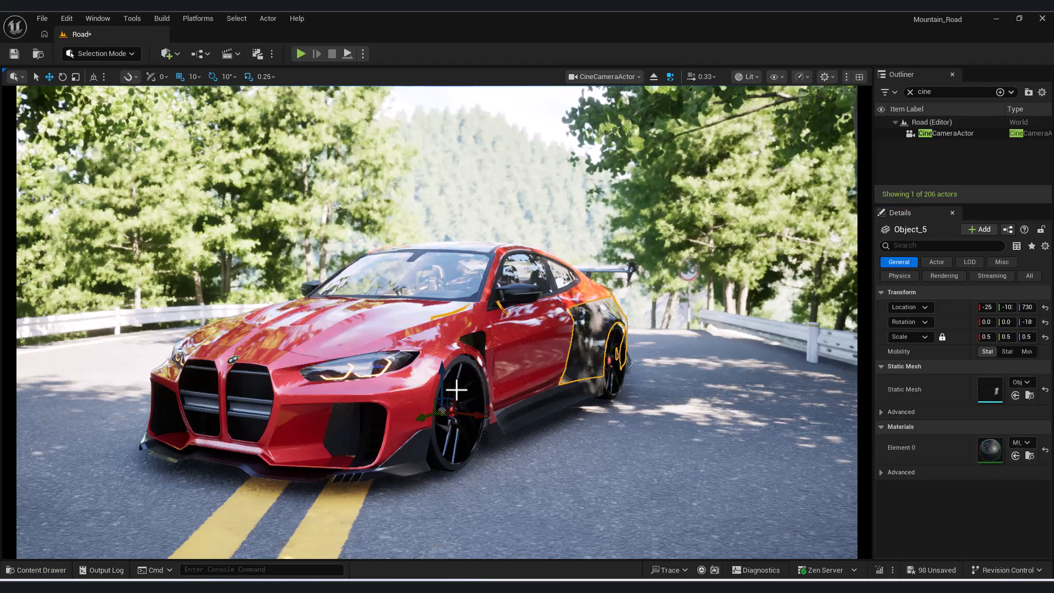
left_click(41, 569)
left_click(450, 571)
left_click(663, 461)
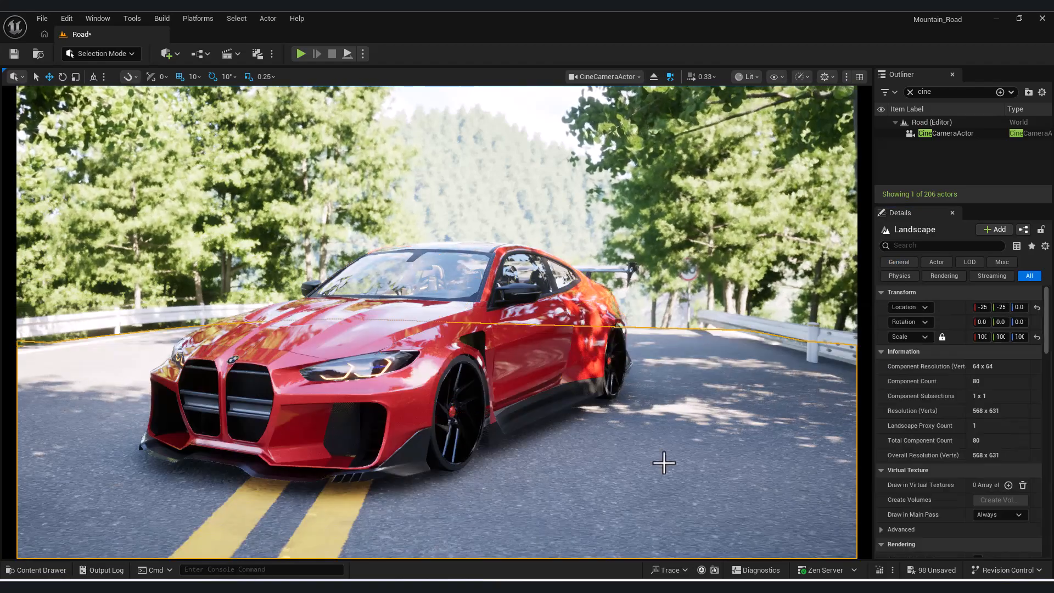
Switch the viewport to Perspective and apply a dark car material from the project content to a black body trim part
left_click(604, 76)
left_click(624, 120)
right_click_drag(454, 318, 454, 318)
key("w")
key("d")
key("e")
left_click(454, 318)
key("a")
key("s")
left_click(50, 571)
left_click(381, 378)
left_click(1015, 455)
Apply the same dark material to two more trim pieces of the car body
right_click_drag(365, 316, 364, 315)
key("q")
left_click(365, 315)
left_click(1016, 456)
right_click_drag(511, 329, 510, 329)
key("w")
left_click(484, 236)
left_click(1015, 455)
Apply the same dark material to the car's side skirt and the panel below the rear badge
right_click_drag(541, 236, 541, 236)
key("d")
key("w")
key("a")
right_click_drag(355, 325, 354, 325)
left_click(606, 269)
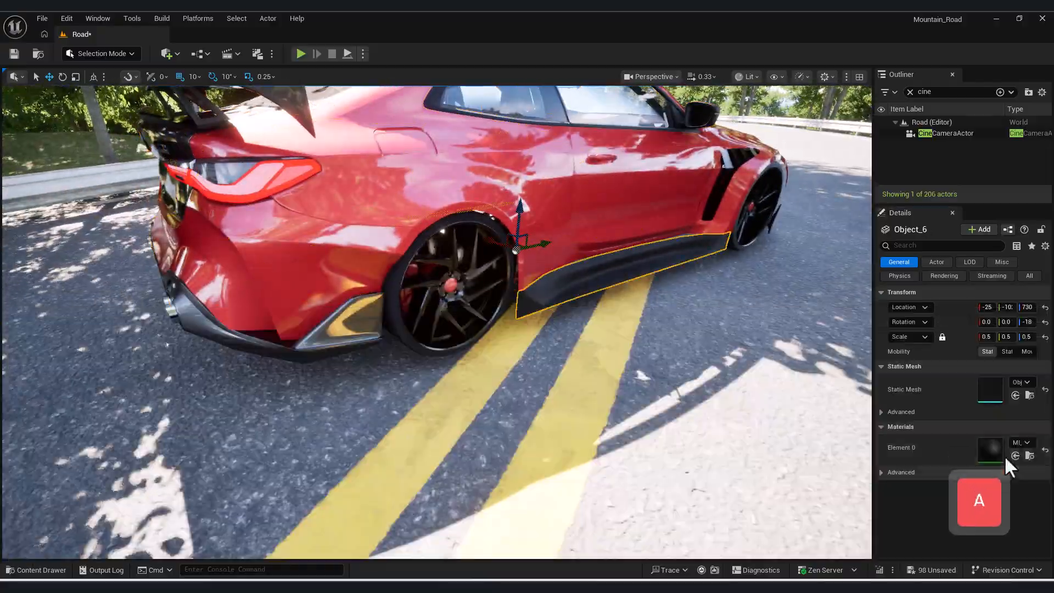
left_click(1015, 455)
left_click(549, 323)
right_click_drag(549, 323, 549, 324)
key("s")
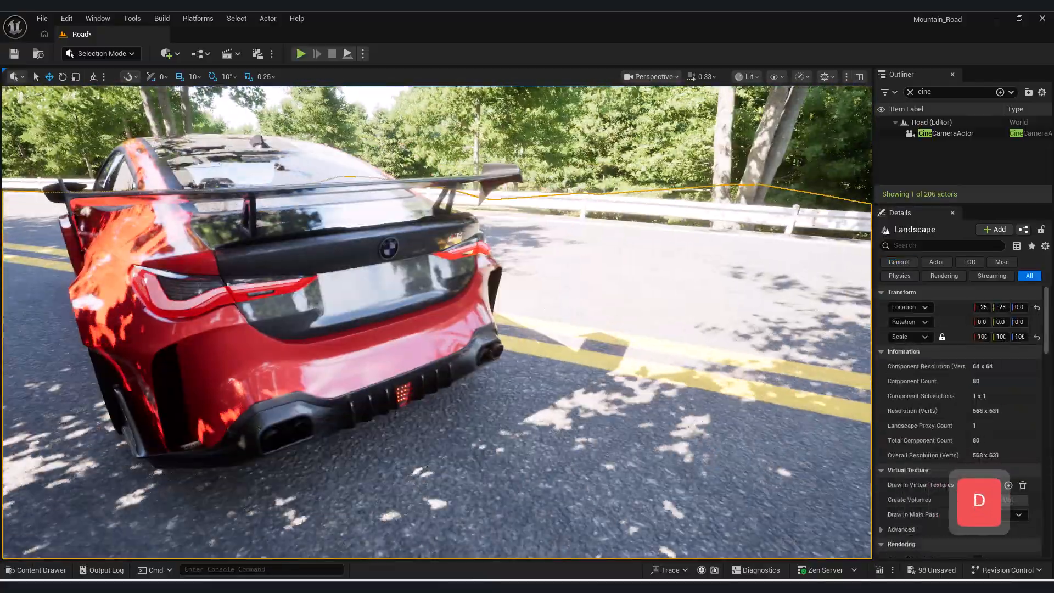
left_click(373, 291)
left_click(1015, 455)
Return to the CineCameraActor view and examine the car with its new trim materials
right_click_drag(412, 218, 412, 218)
key("a")
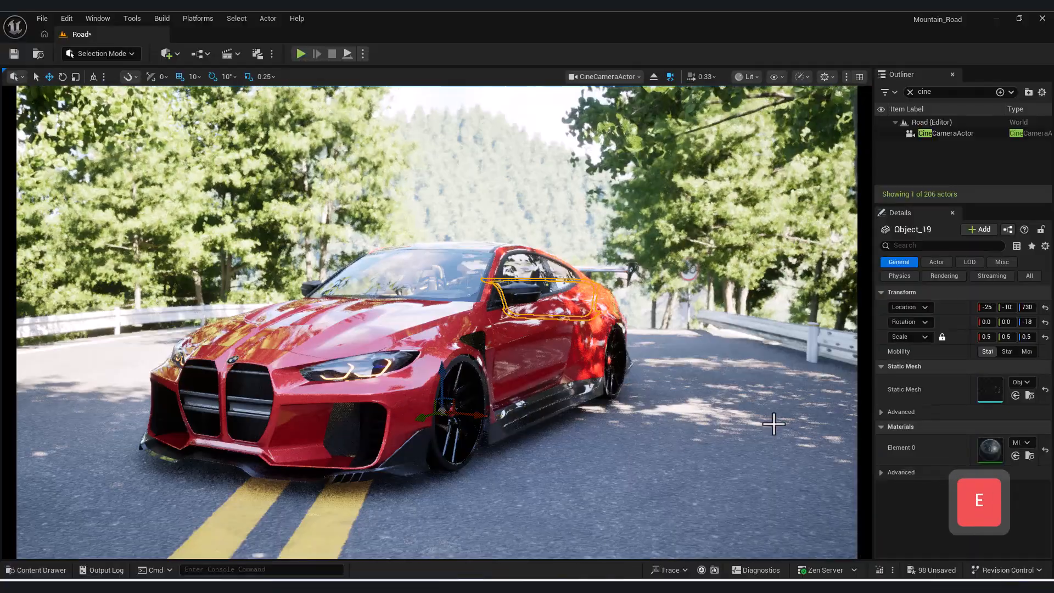
left_click(773, 423)
left_click(536, 124)
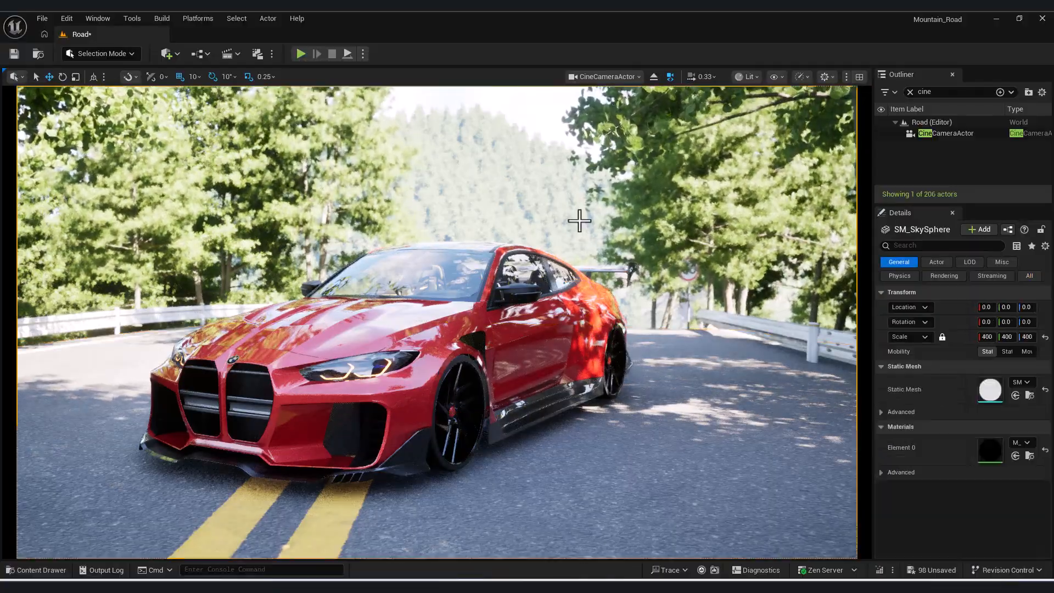
left_click(354, 433)
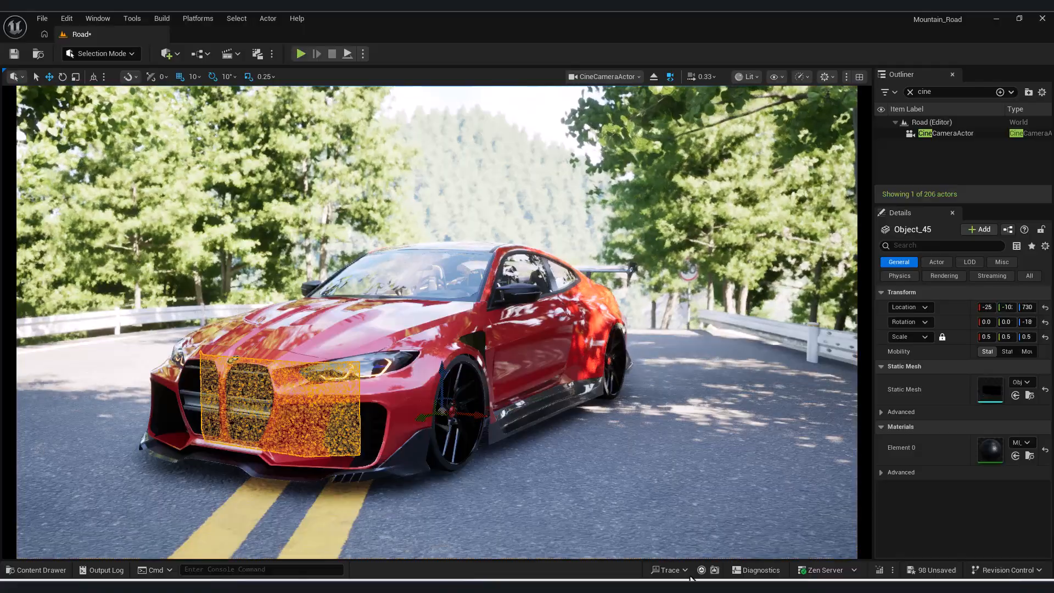
left_click(621, 487)
Find the DirectionalLight in the level and toggle its visibility off and on to compare the lighting
left_click(910, 92)
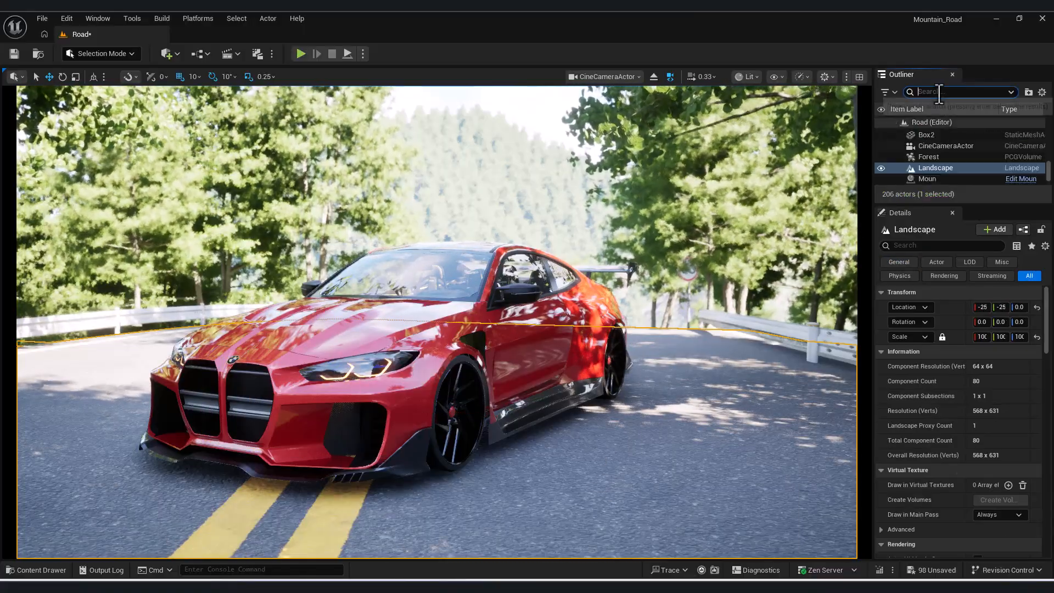
type("direc")
left_click(950, 144)
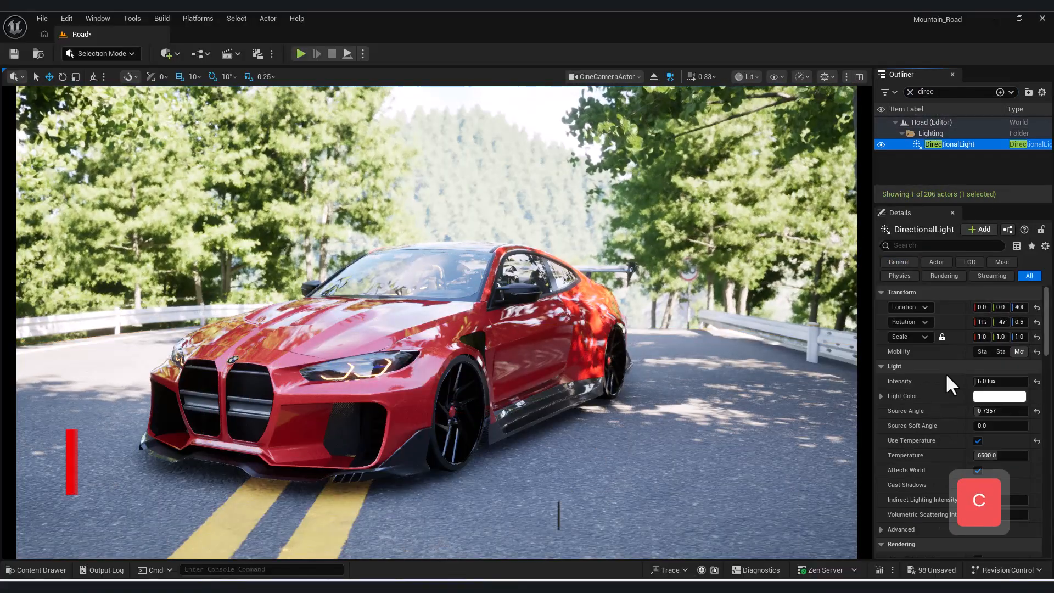
left_click(880, 144)
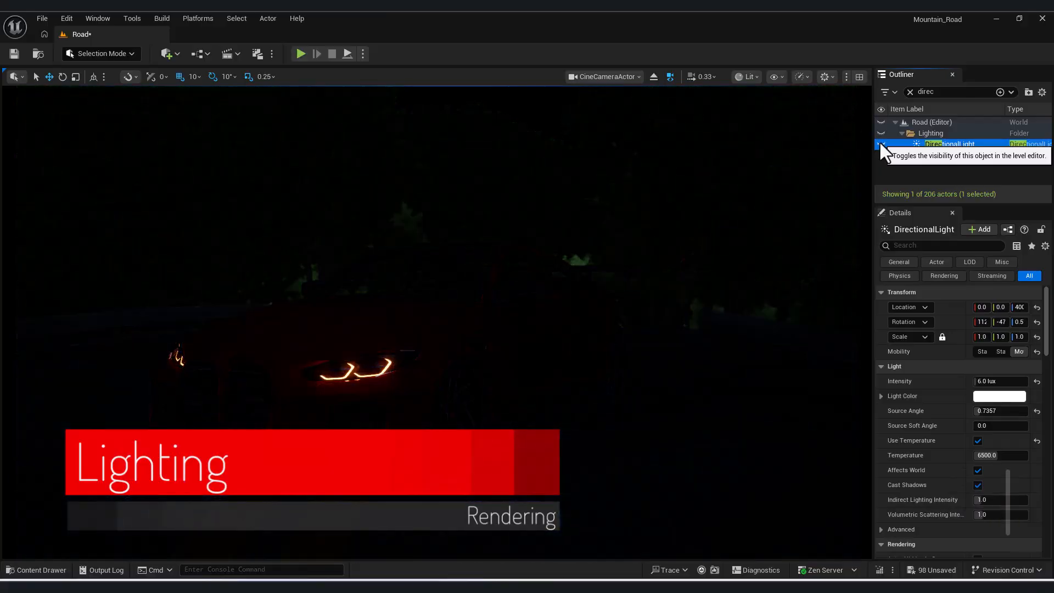
left_click(880, 144)
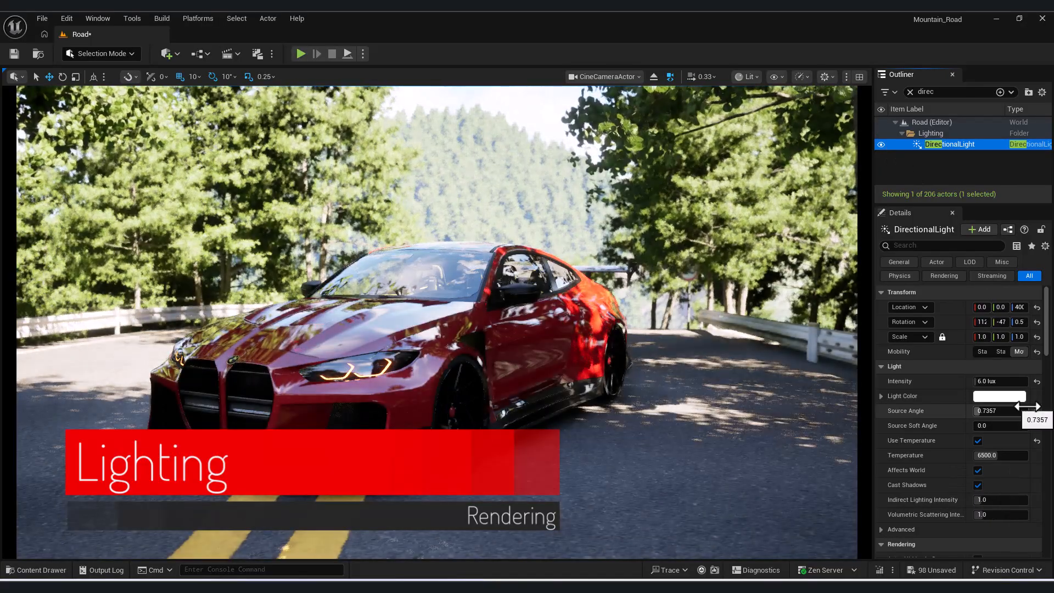
Set the DirectionalLight's intensity to 2 lux
left_click(1005, 381)
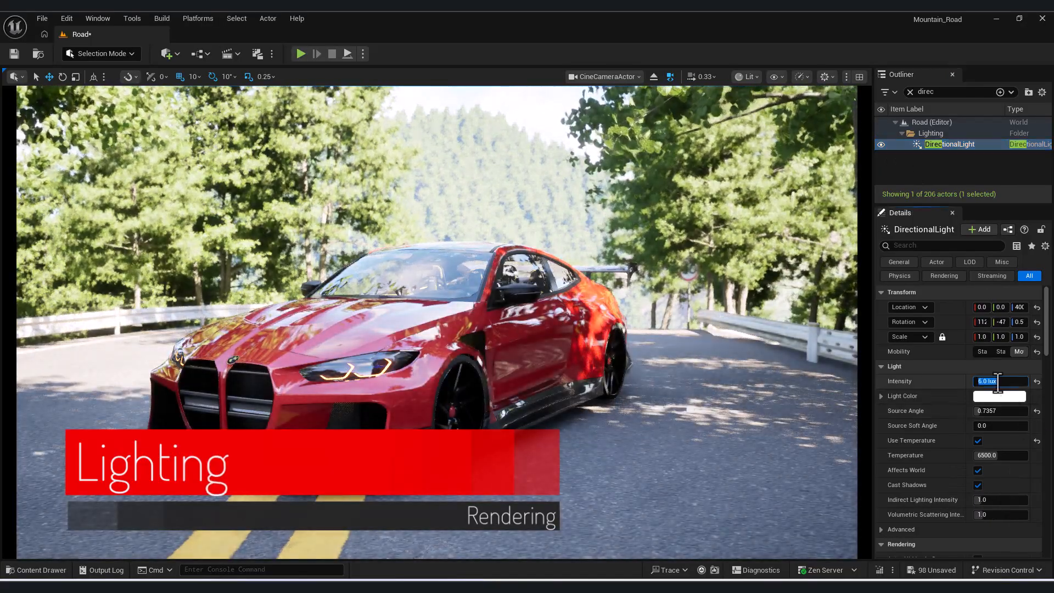
type("2")
key("Return")
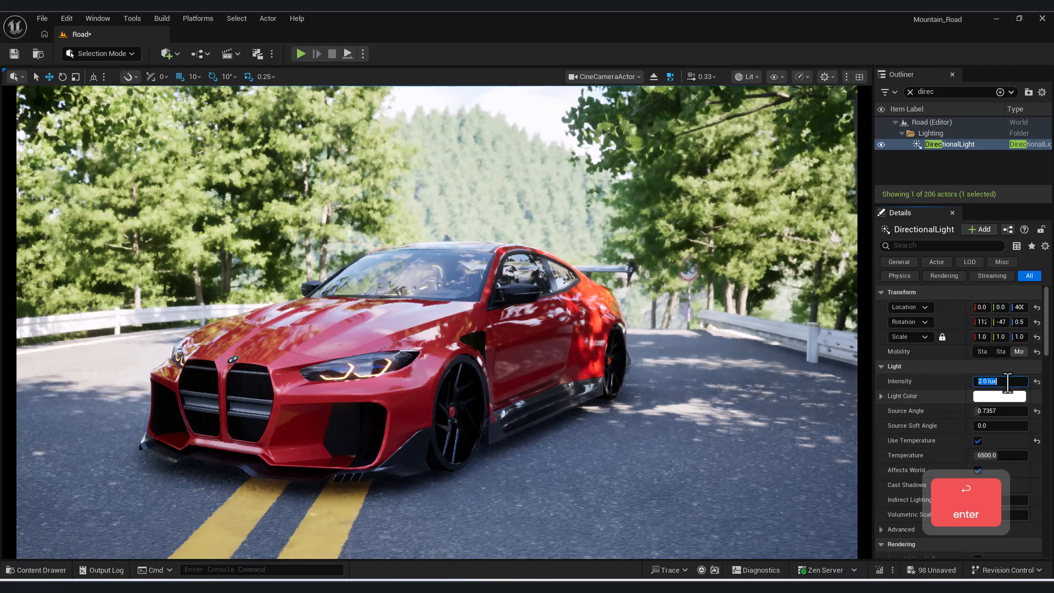
right_click(813, 379)
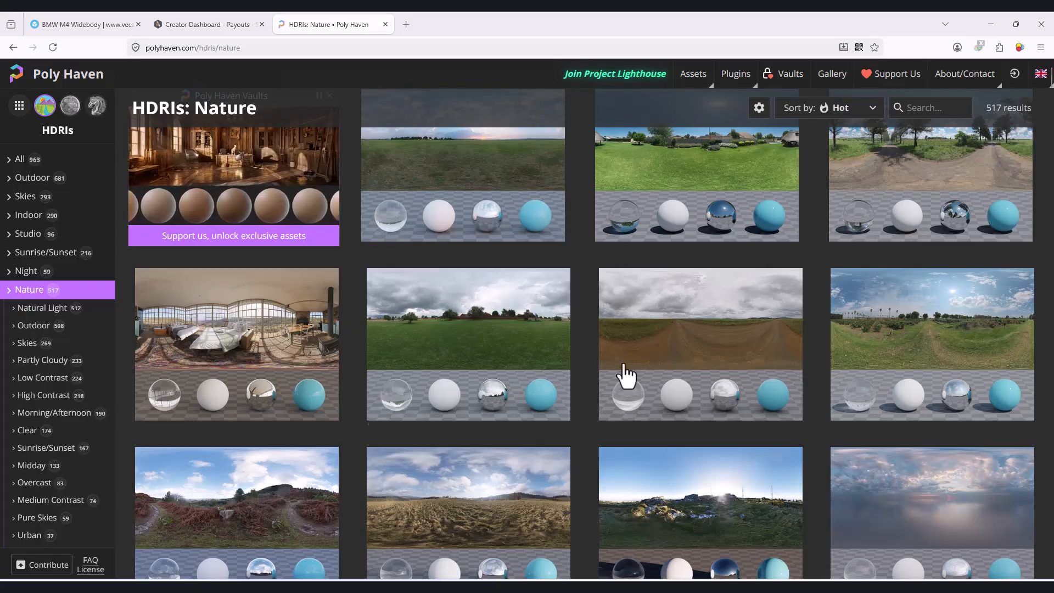
In the browser, look through Poly Haven's Nature HDRIs and open Overcast Soil (Pure Sky)
scroll(763, 442, "down", 3)
scroll(604, 318, "up", 4)
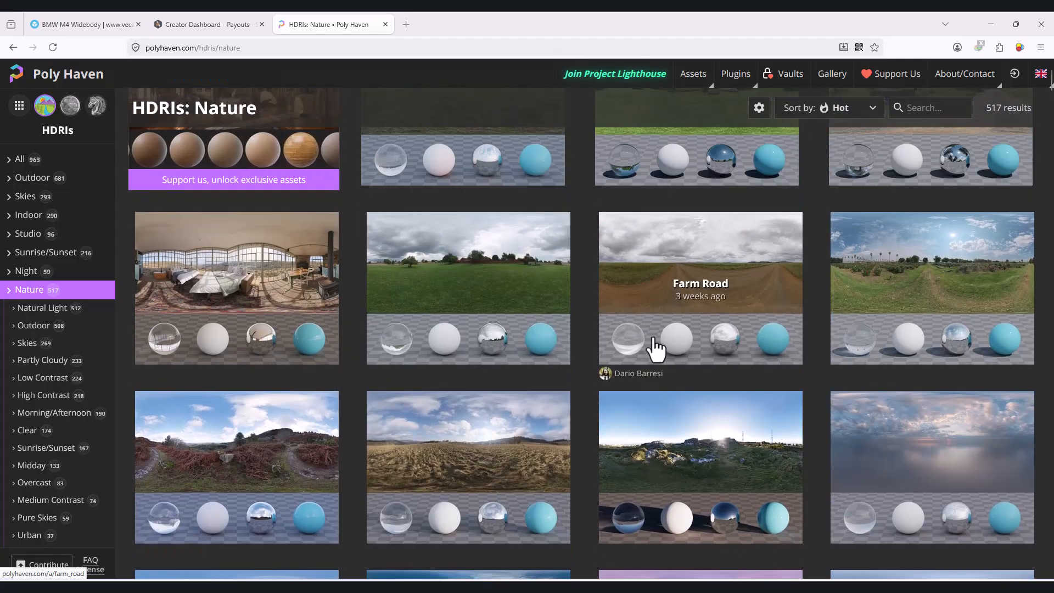
scroll(556, 431, "down", 5)
scroll(556, 431, "down", 10)
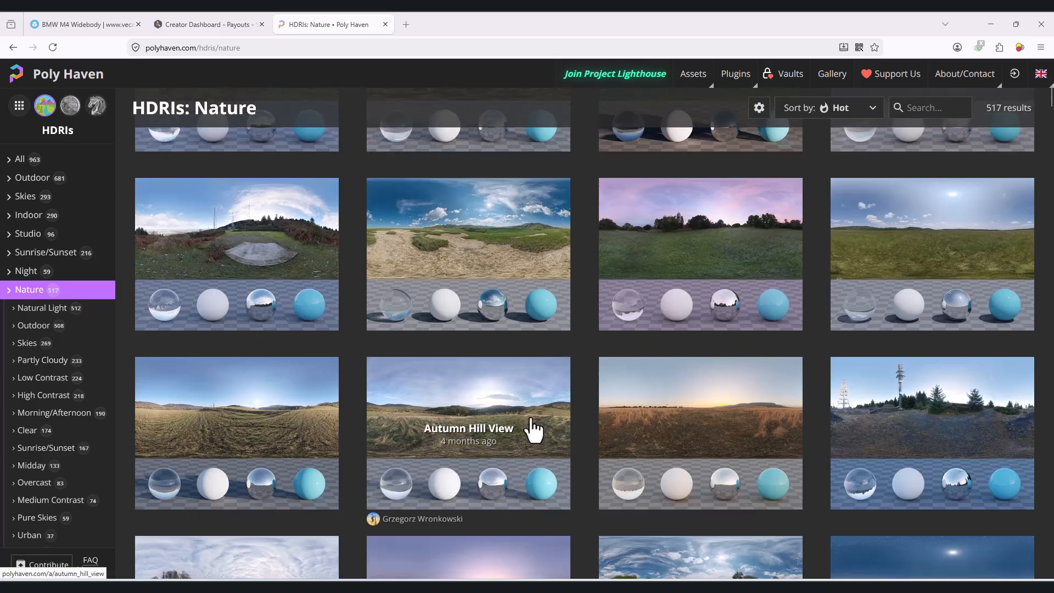
scroll(490, 427, "down", 10)
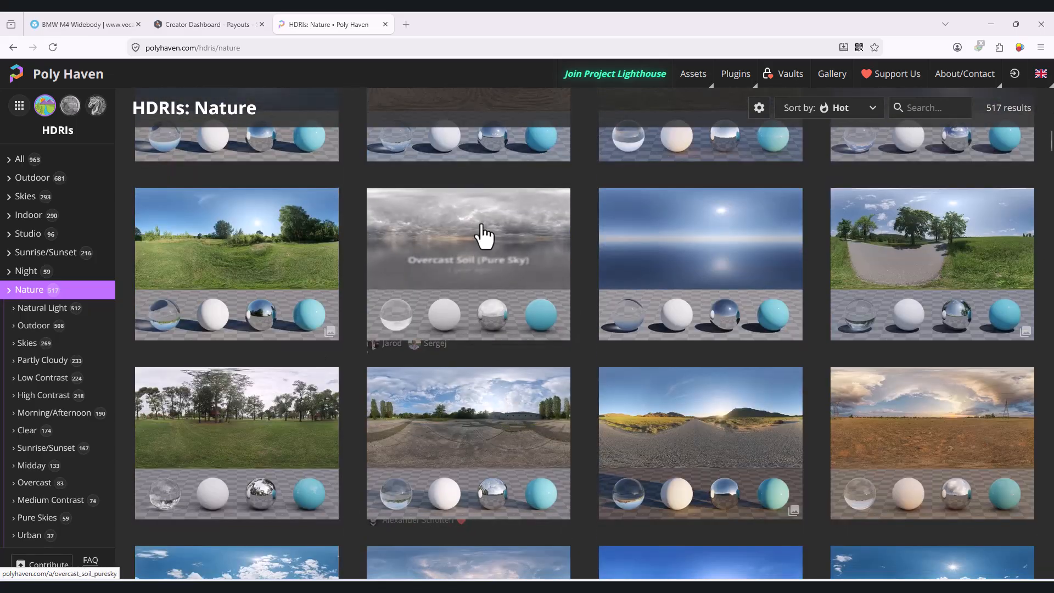
left_click(483, 240)
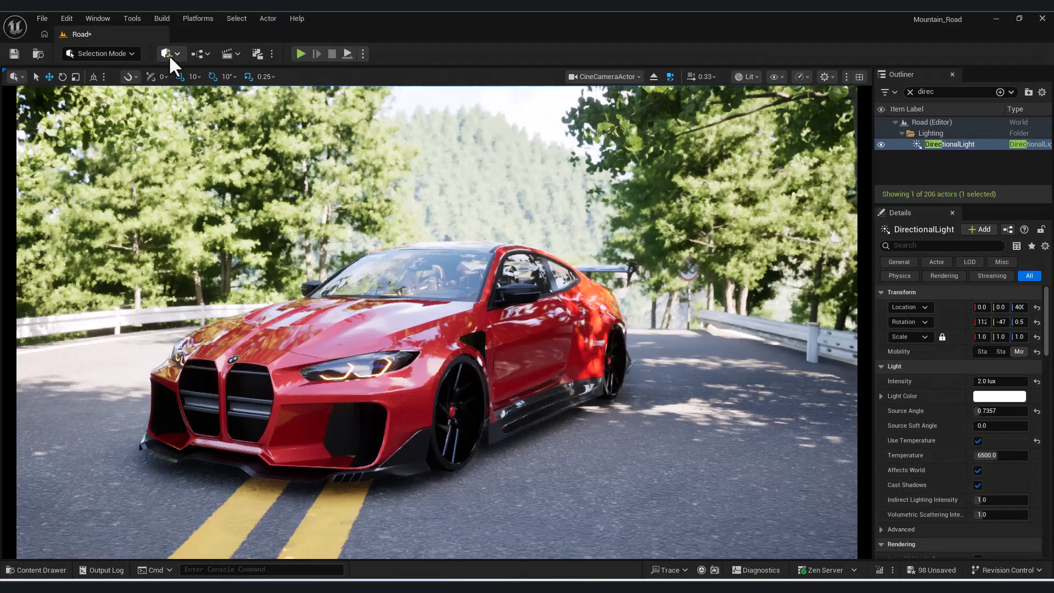
Back in Unreal Engine, add an HDRI Backdrop to the level on the road beside the car
left_click(169, 55)
type("hdr")
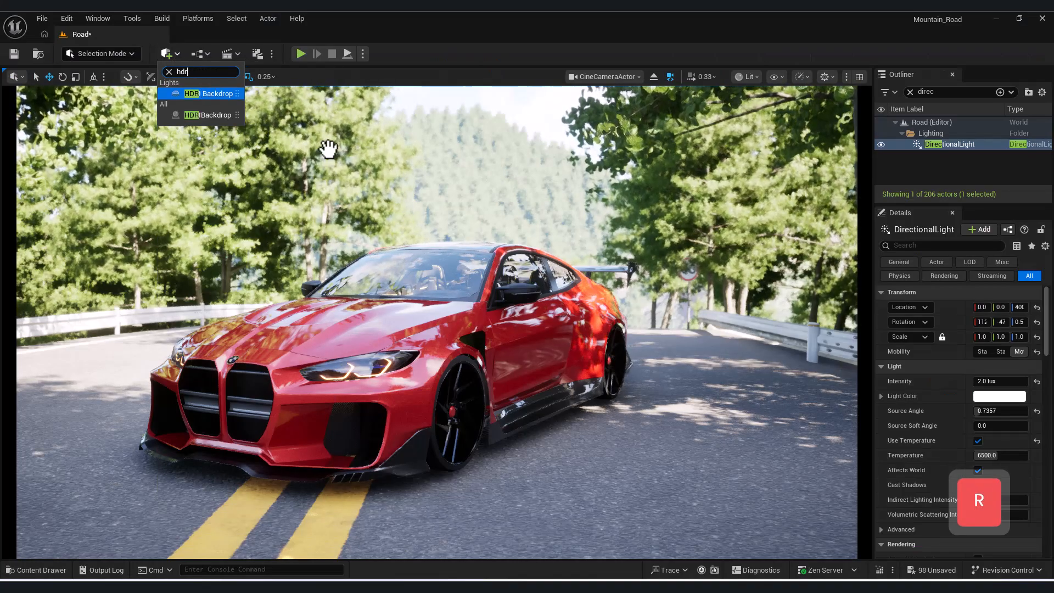
key("Escape")
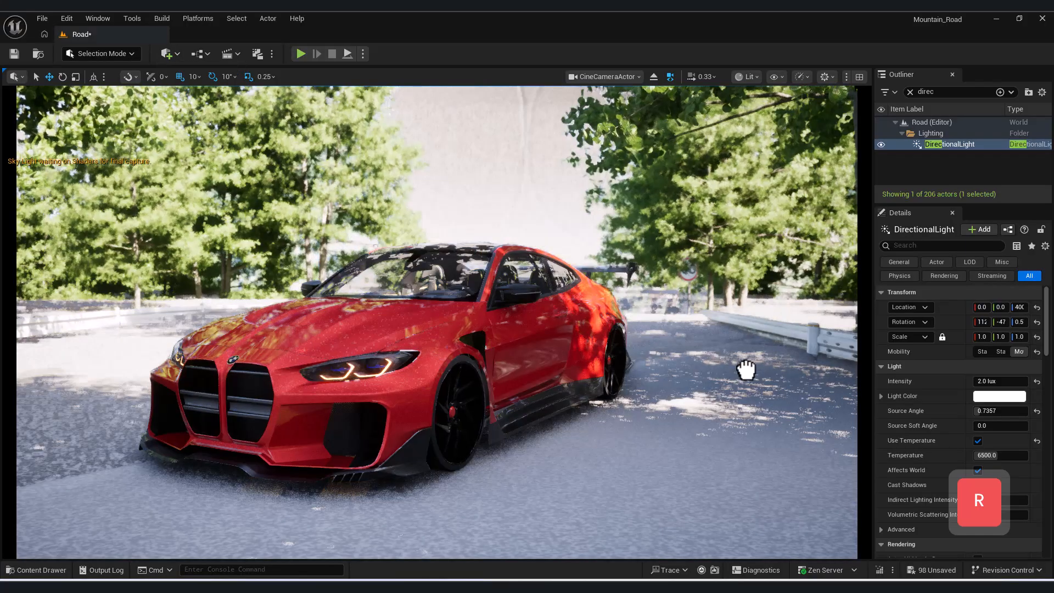
mouse_move(746, 370)
left_mouse_down()
mouse_move(748, 361)
mouse_move(751, 379)
left_mouse_up()
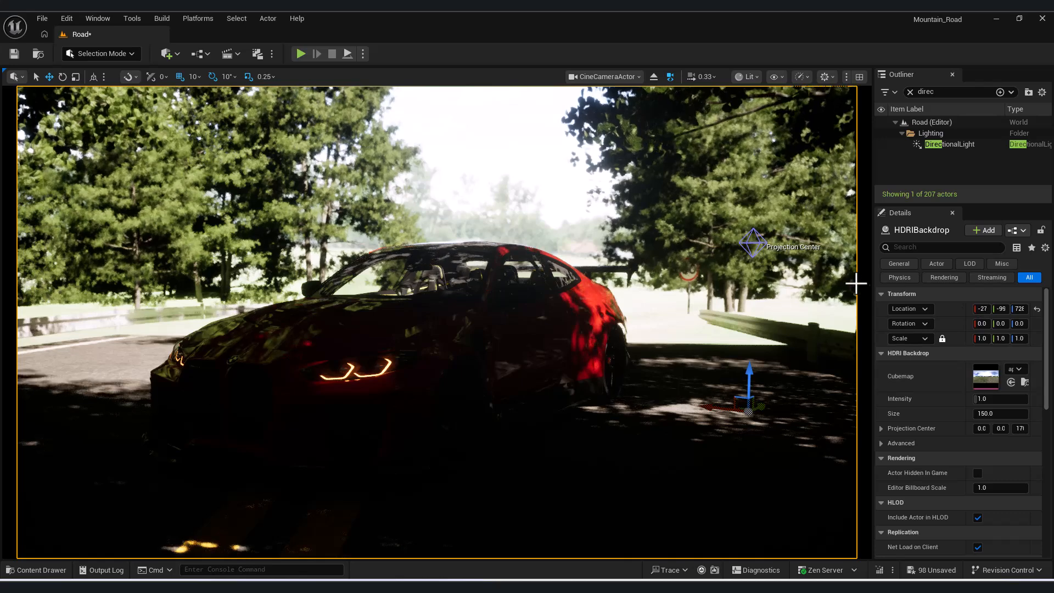
Widen the HDRIBackdrop's details area and set its Size to 4000 after trying 1000
left_click_drag(872, 290, 816, 290)
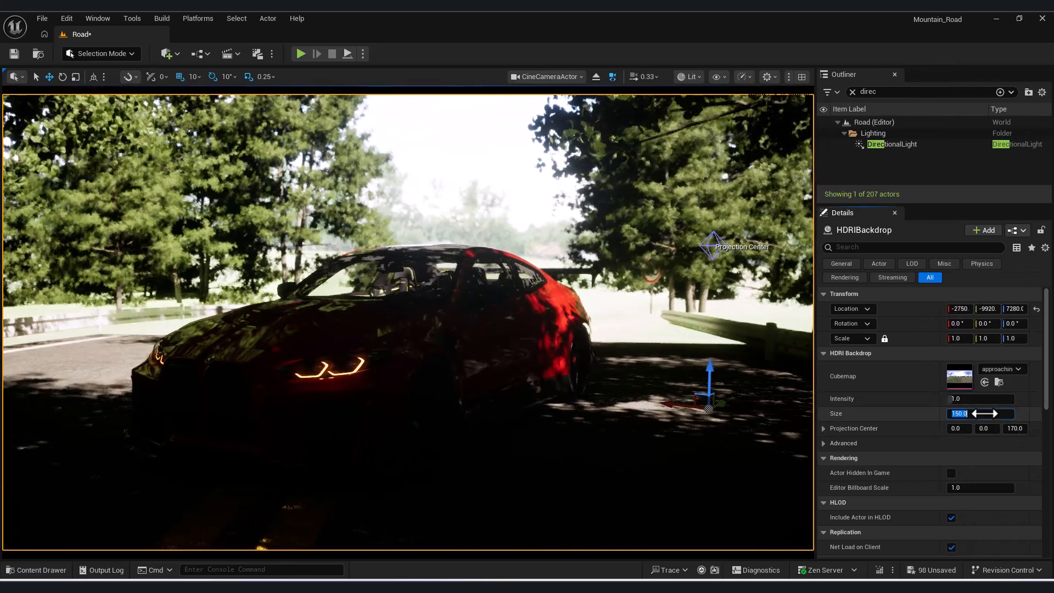
type("10")
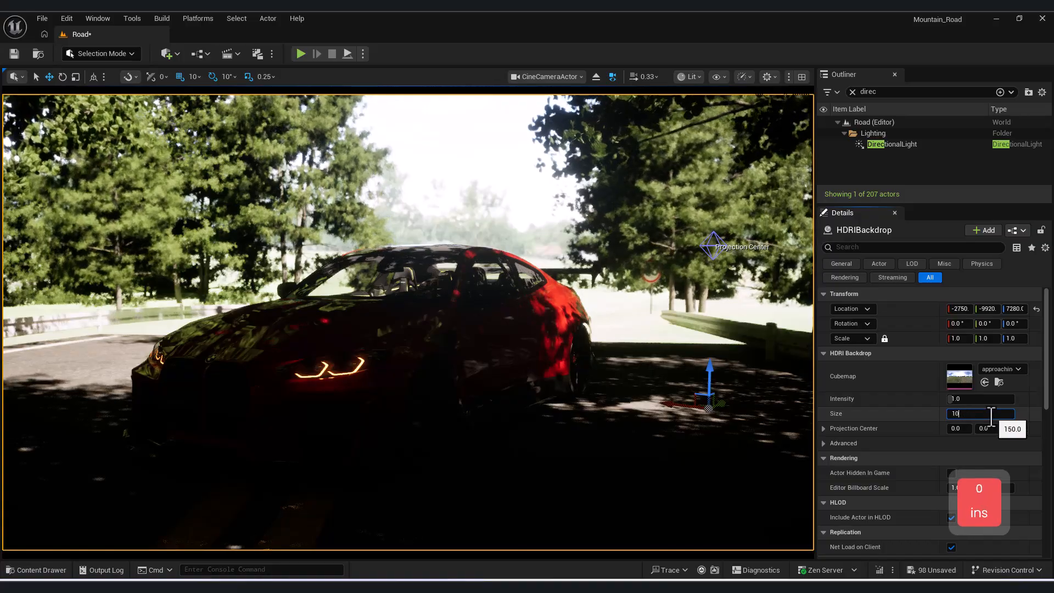
key("Return")
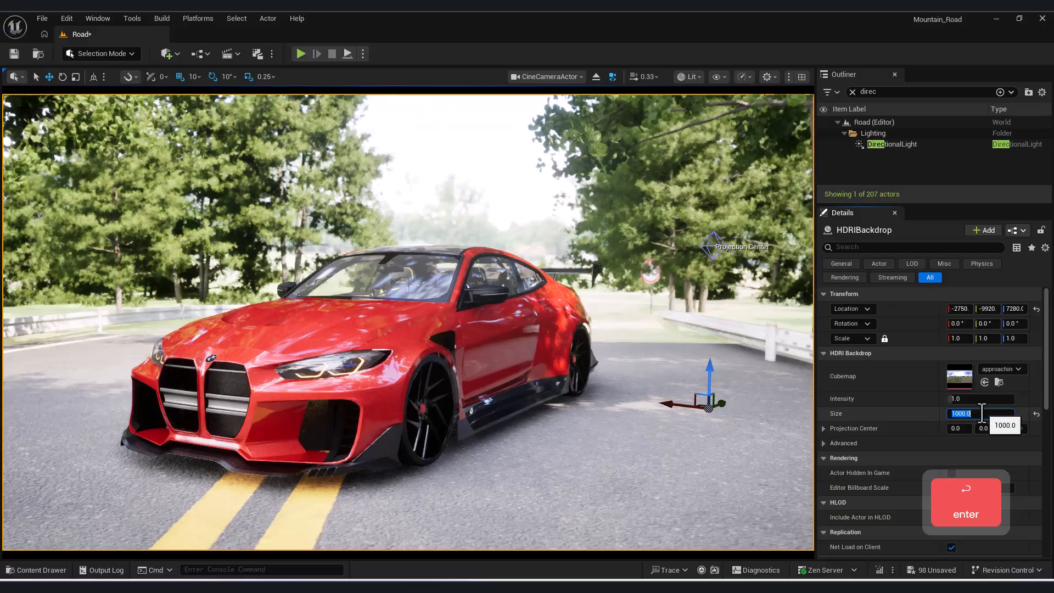
type("4000")
key("Return")
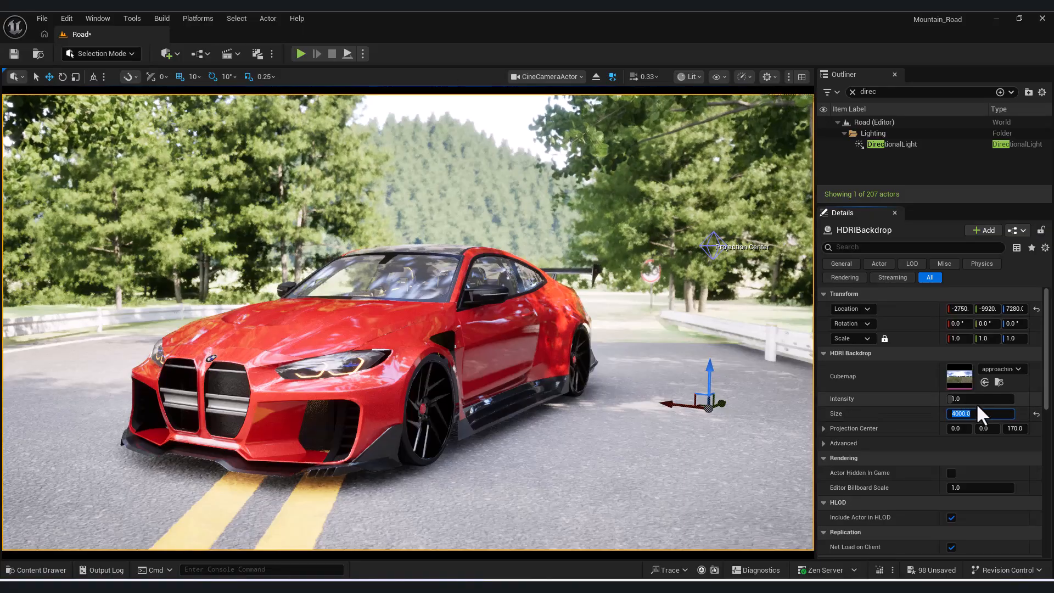
Open the overcast_soil_puresky_4k texture, set its Brightness to 0.5 and put the texture editor away
left_click(44, 571)
left_click(44, 570)
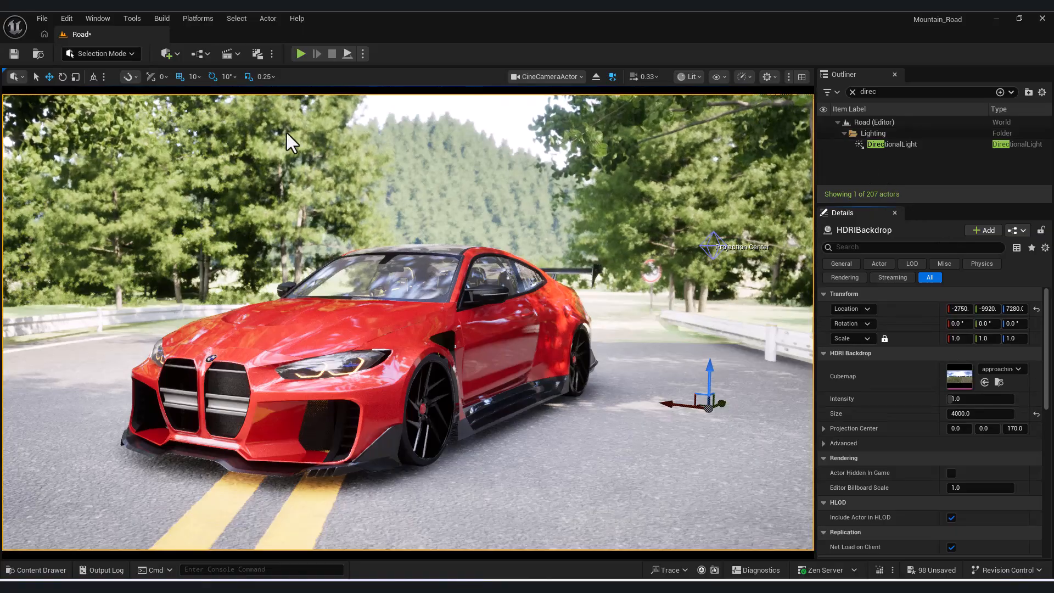
key("ctrl+space")
double_click(332, 478)
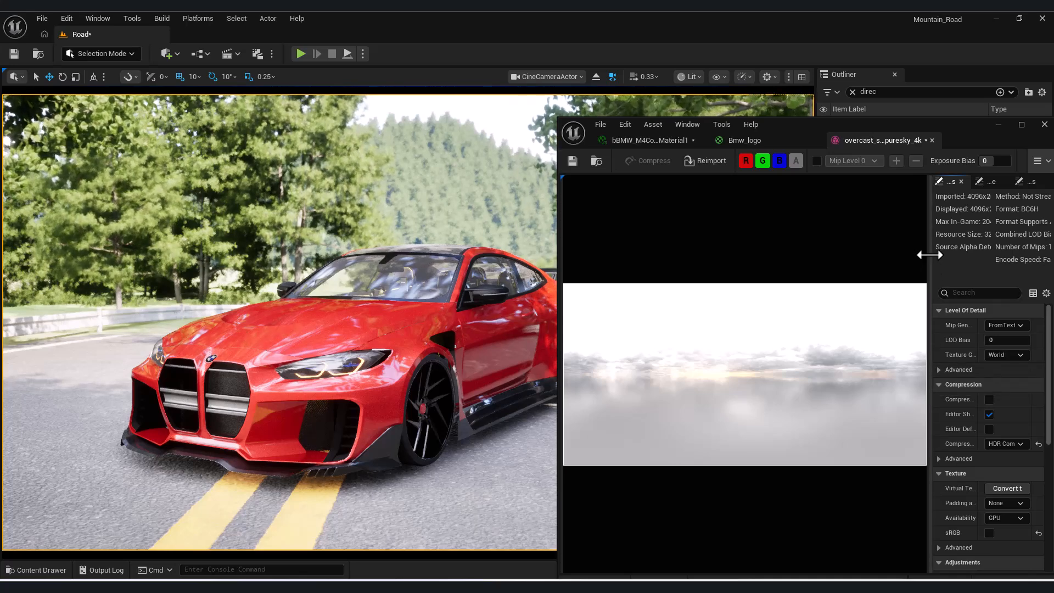
left_click_drag(930, 255, 790, 255)
scroll(955, 490, "down", 5)
left_click(925, 475)
type("0.5")
key("Return")
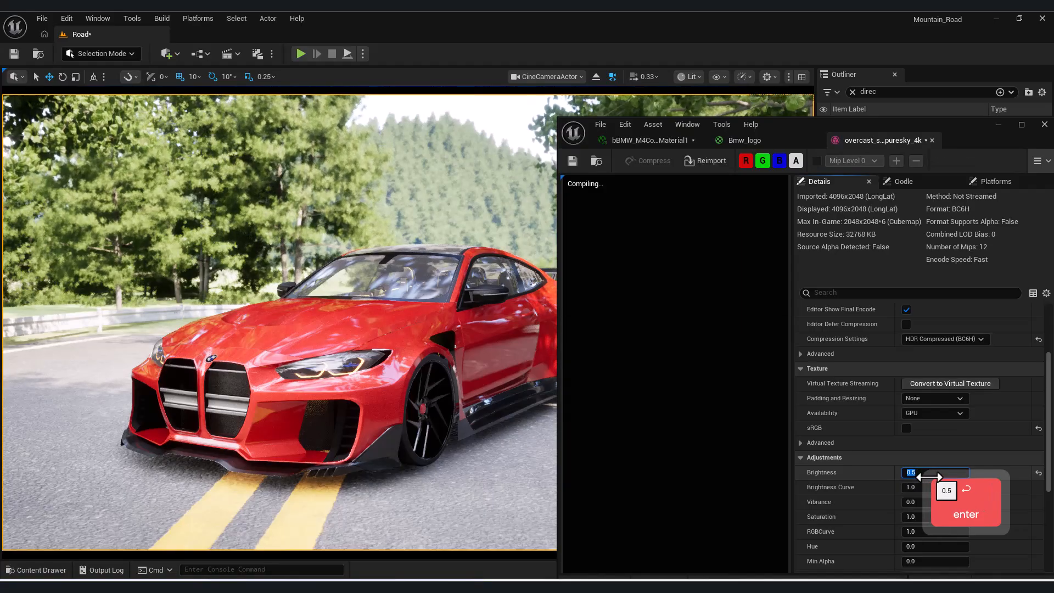
type("0")
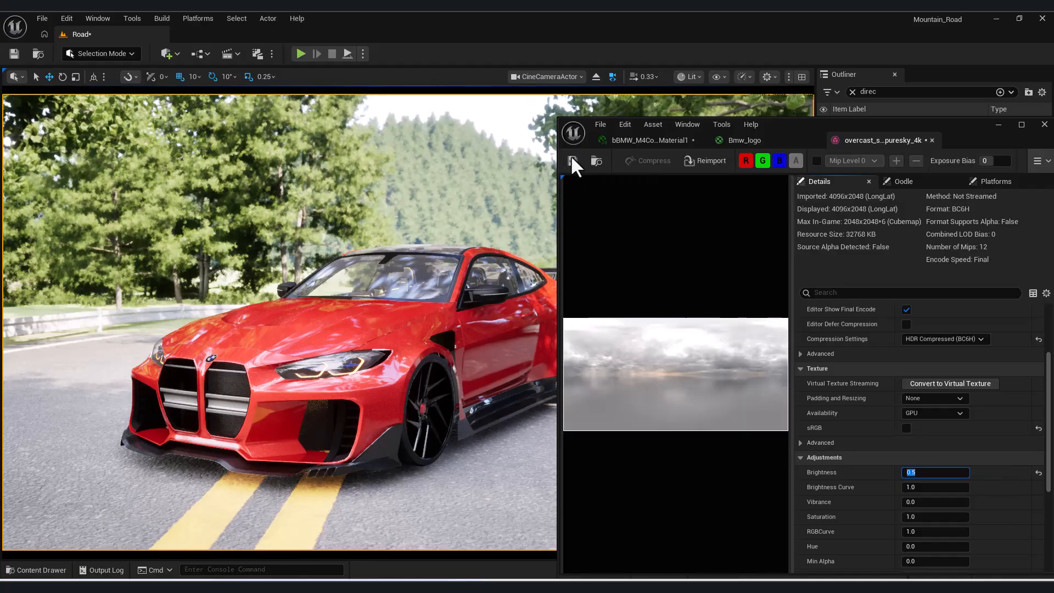
left_click(998, 125)
Assign the overcast_soil_puresky_4k texture as the HDRIBackdrop's Cubemap
left_click(43, 570)
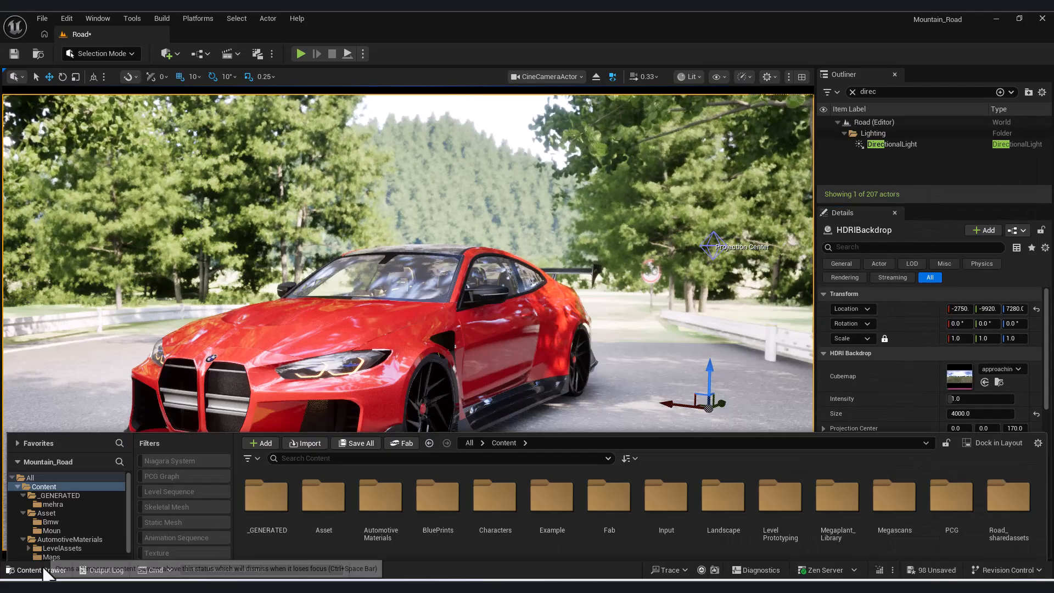
left_click(985, 382)
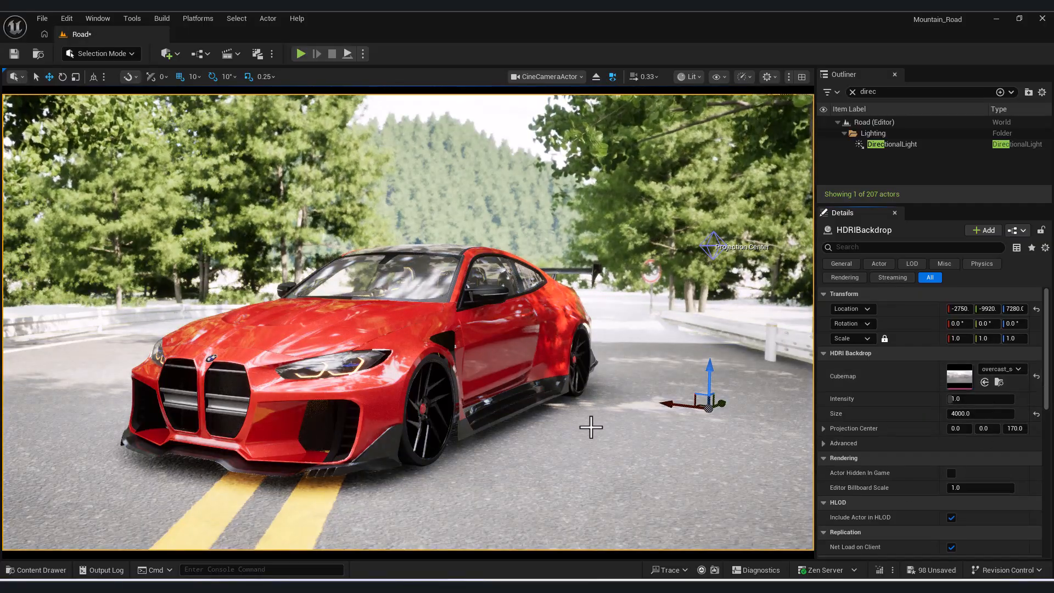
right_click(503, 412)
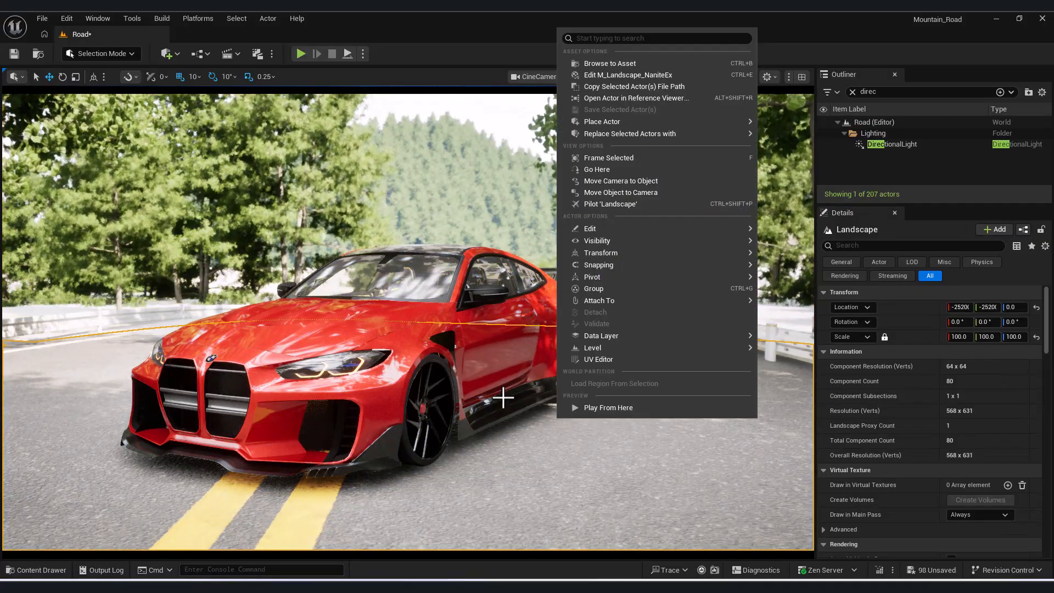
Switch to the Perspective view, select the HDRIBackdrop and lower it below the road to about 5660 in Z
left_click(534, 77)
left_click(533, 77)
left_click(555, 110)
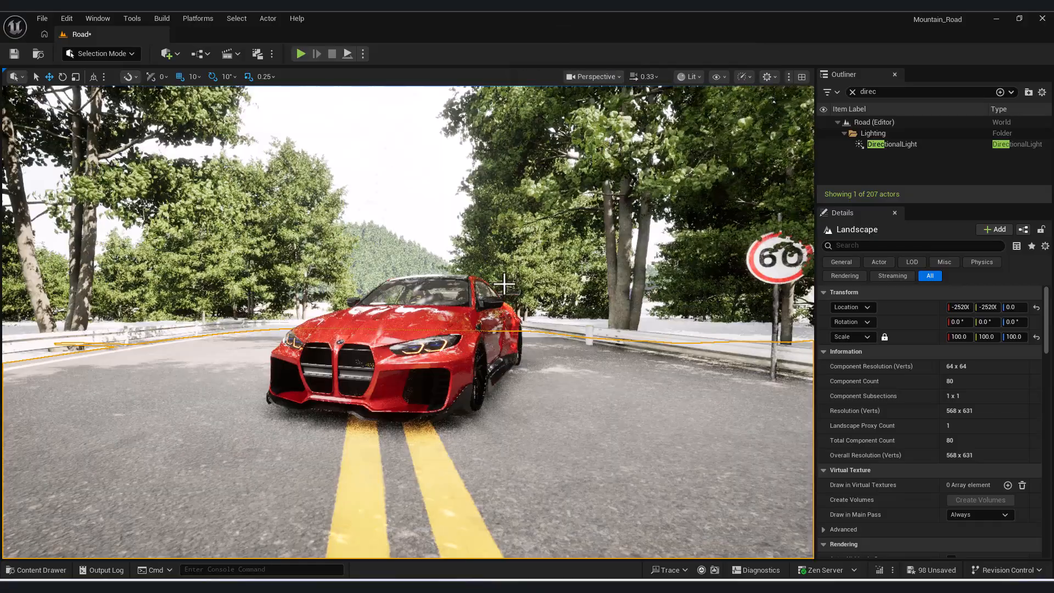
right_click_drag(408, 322, 272, 392)
key("e")
key("s")
key("q")
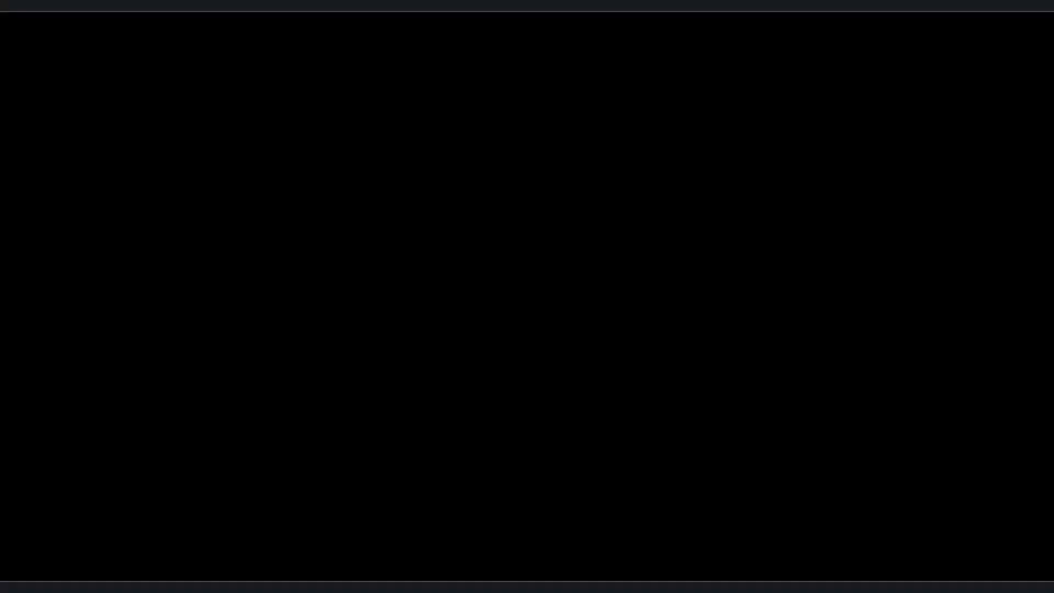
key("s")
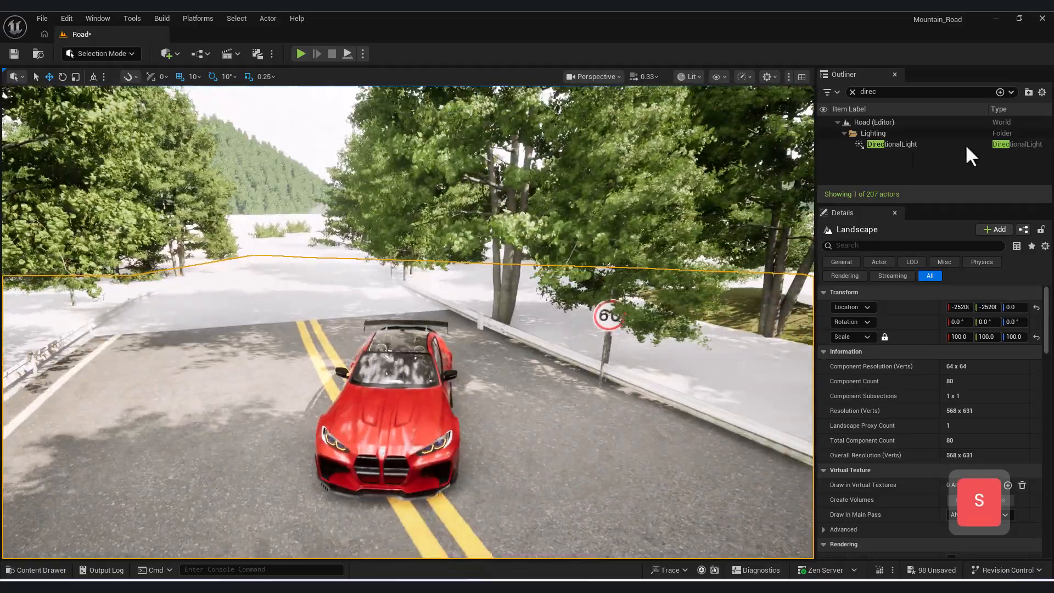
double_click(887, 92)
type("hdr")
left_click(884, 133)
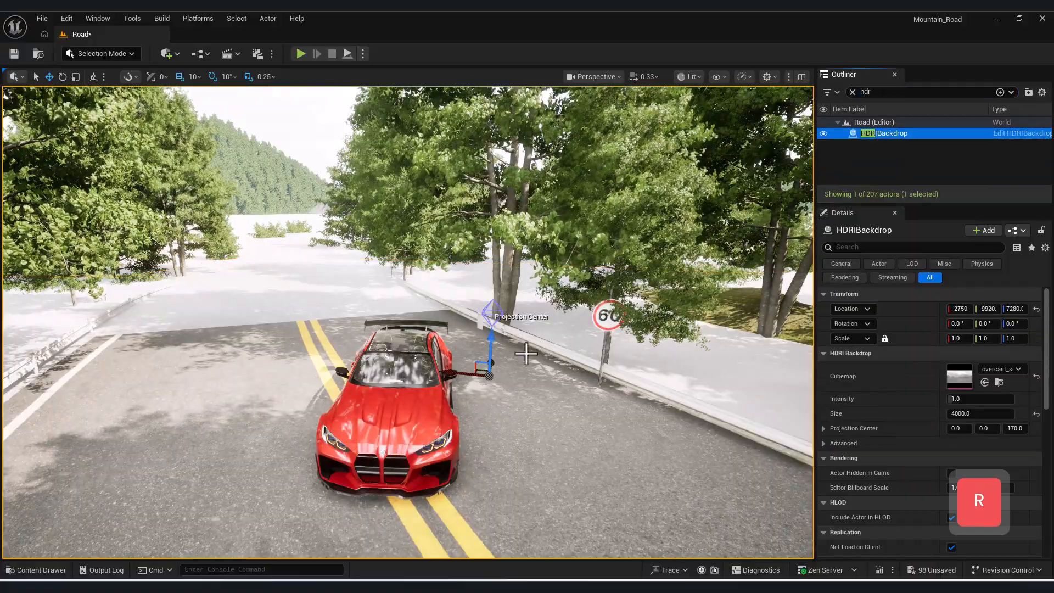
left_click_drag(491, 349, 480, 547)
Fly above the forest road and lower the HDRIBackdrop to about 2751 in Z location
mouse_move(481, 494)
right_mouse_down()
mouse_move(472, 543)
mouse_move(461, 516)
mouse_move(478, 492)
right_mouse_up()
key("s")
key("a")
key("s")
key("e")
key("s")
key("a")
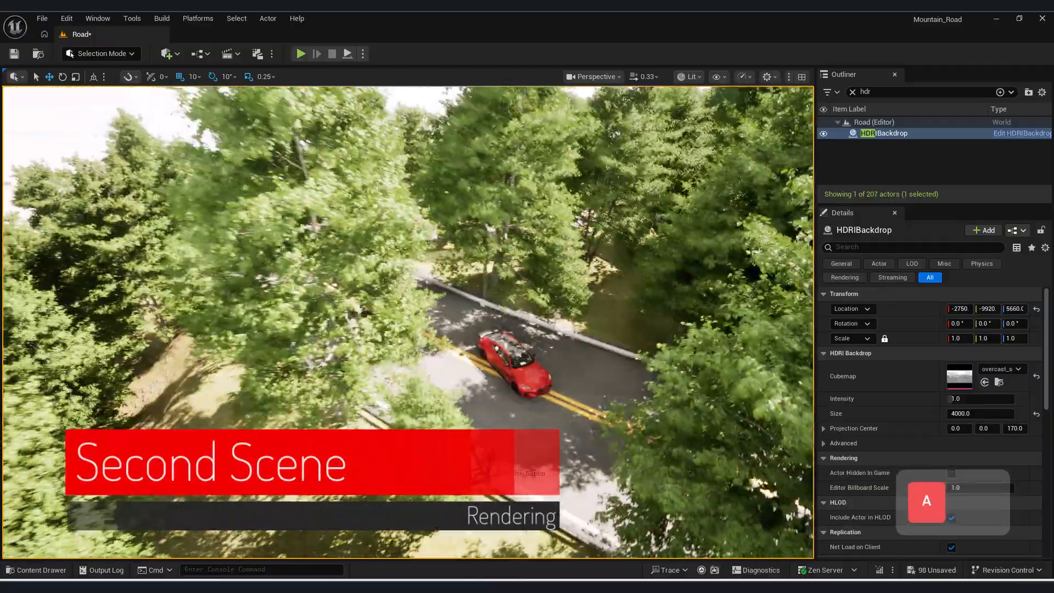
key("s")
right_click_drag(477, 492, 483, 439)
key("a")
key("s")
left_click_drag(1026, 314, 995, 314)
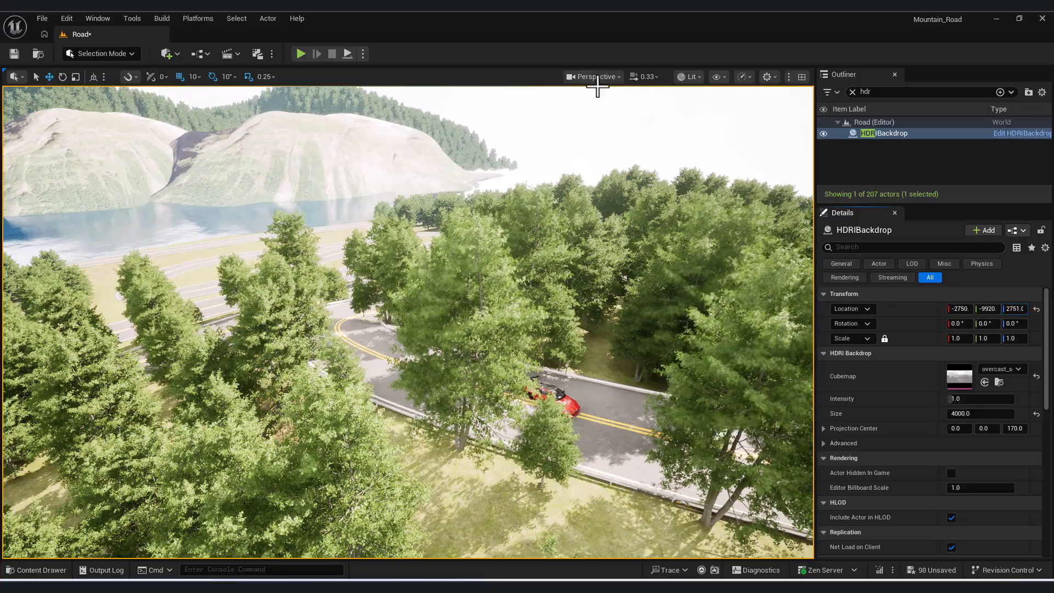
Switch to the CineCameraActor view and set the HDRIBackdrop's Intensity to 0.2
left_click(595, 77)
left_click(625, 140)
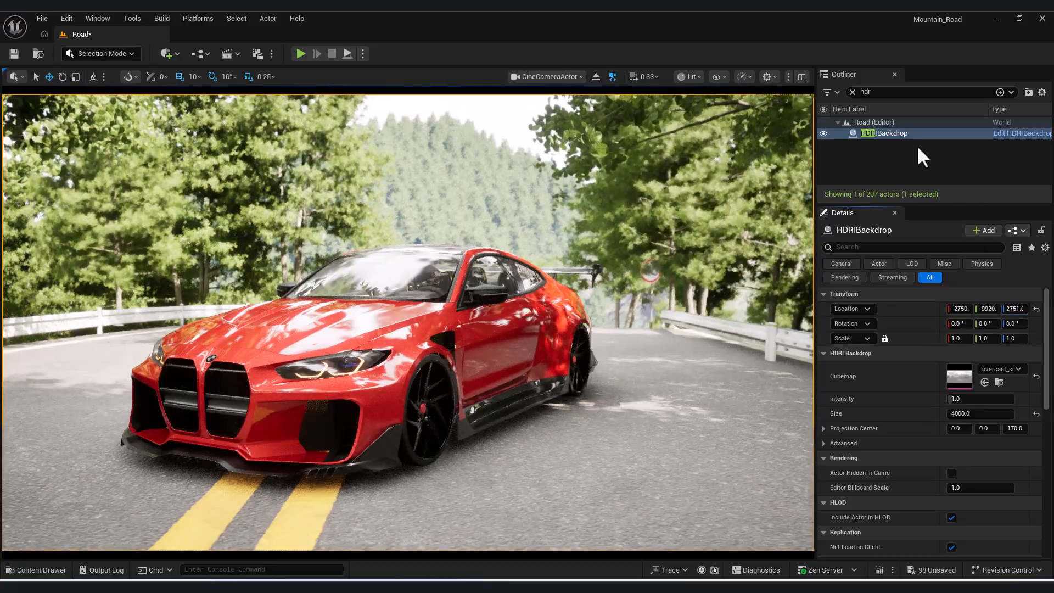
left_click(971, 399)
type("0.2")
key("Return")
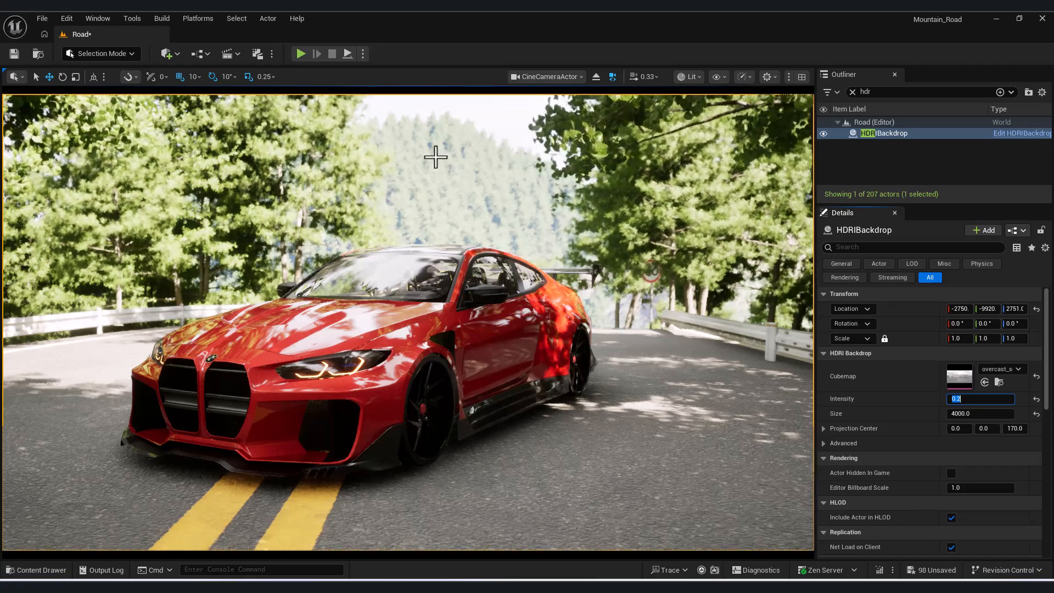
Set the HDRIBackdrop's yaw rotation to 40° and fine-tune it while watching the car's reflections
left_click(1013, 324)
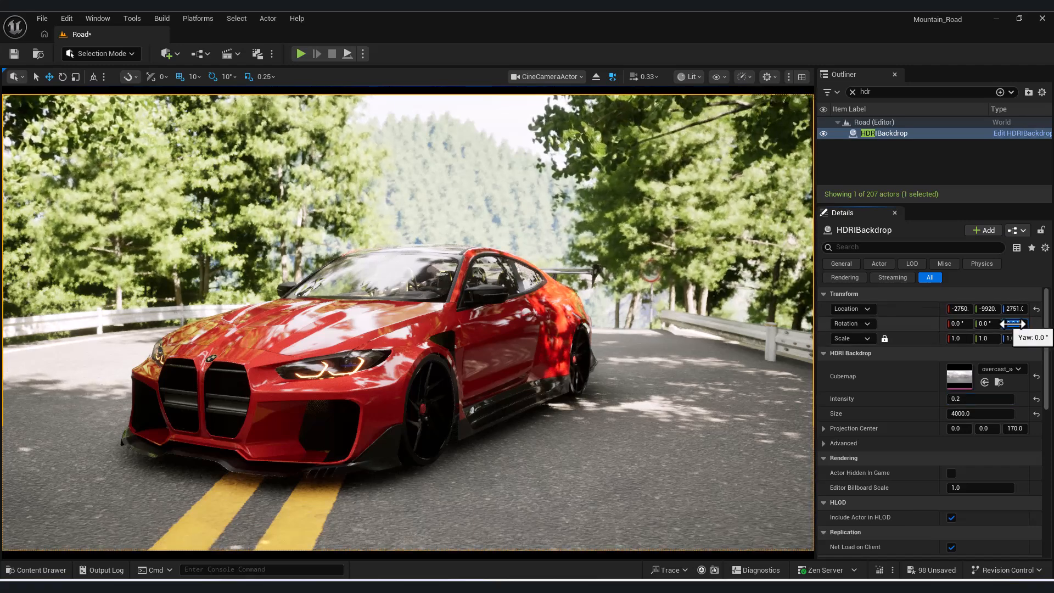
type("40")
key("Return")
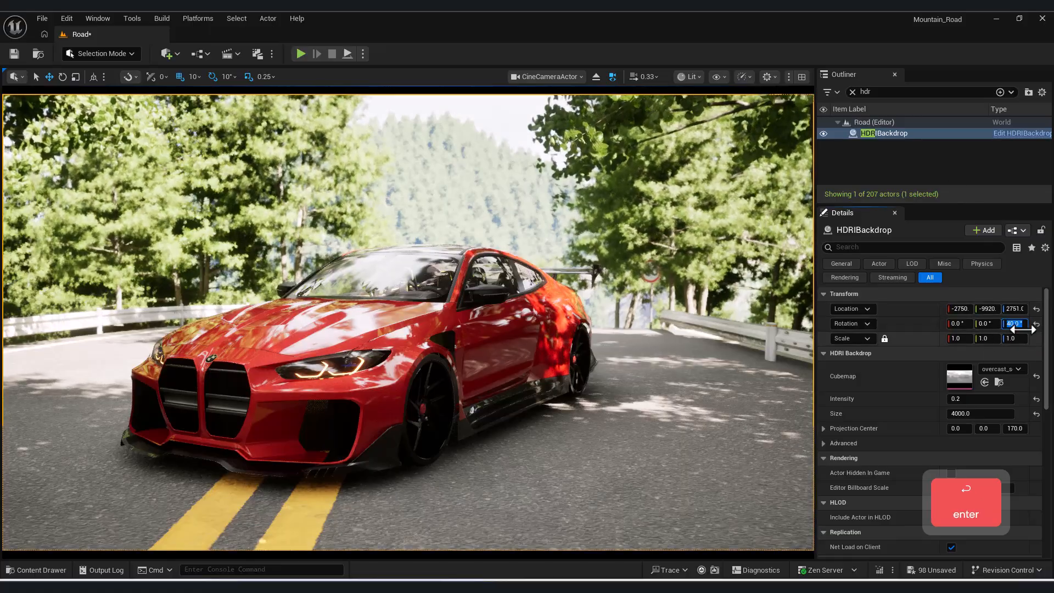
left_click_drag(1015, 324, 1035, 333)
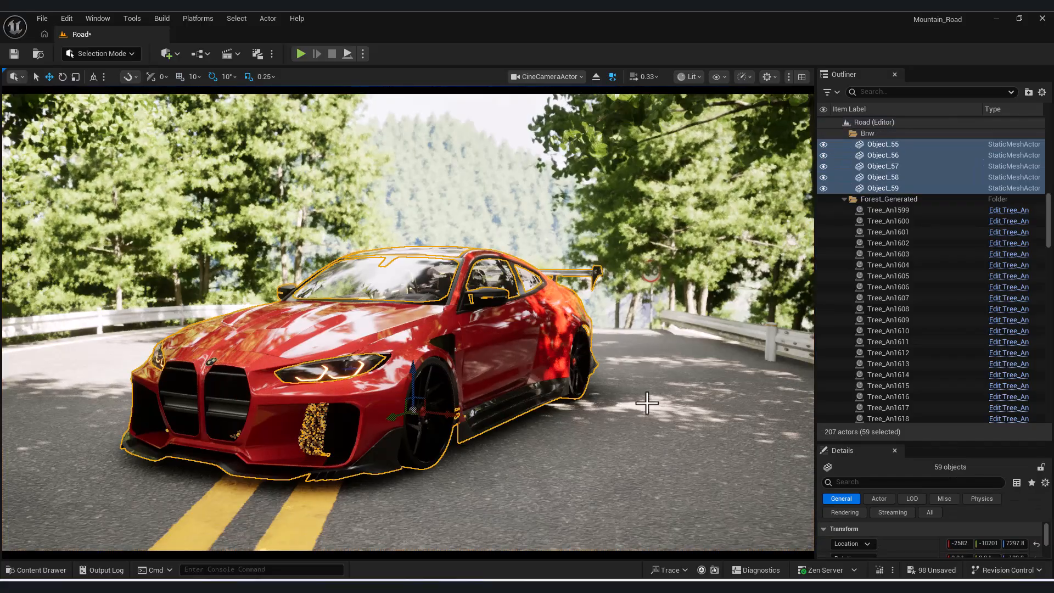
Select the DirectionalLight, enlarge its details area and set its yaw rotation to -60°, undoing a trial pitch of -15°
left_click(613, 415)
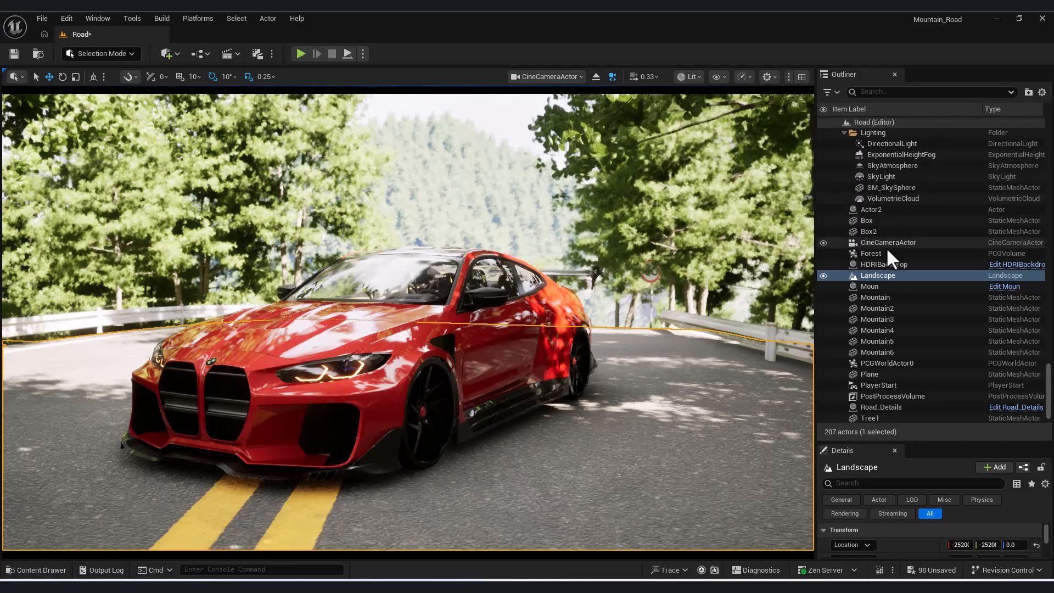
left_click(898, 144)
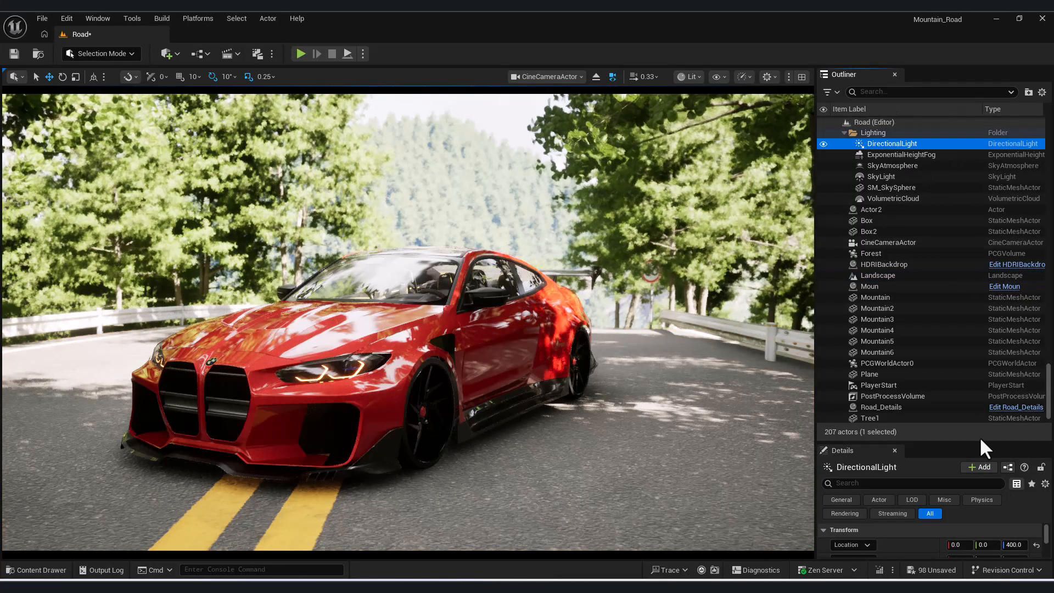
left_click_drag(938, 334, 938, 272)
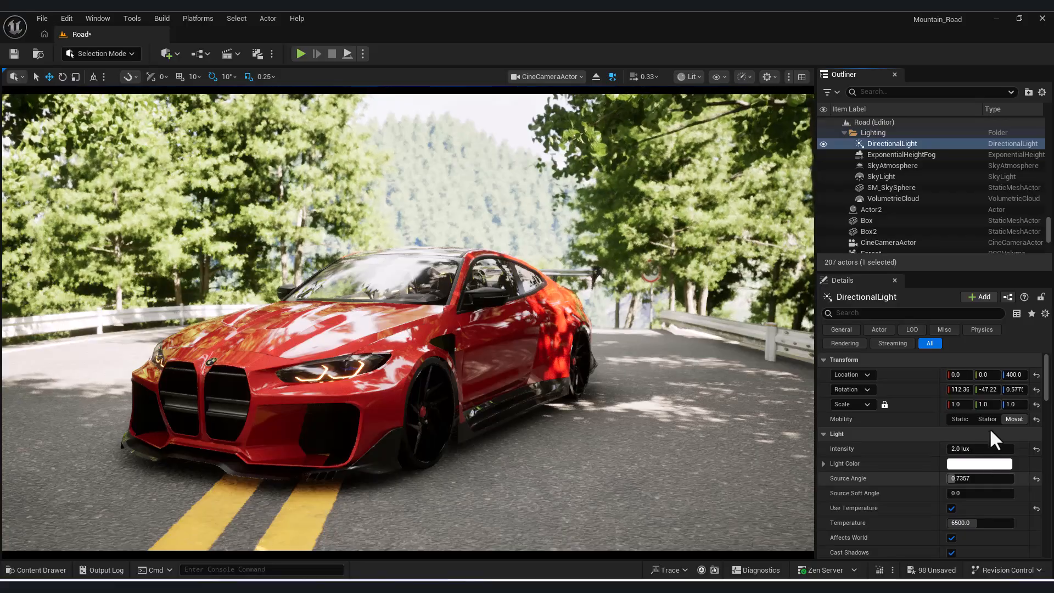
mouse_move(1020, 389)
left_mouse_down()
mouse_move(944, 389)
mouse_move(1010, 389)
left_mouse_up()
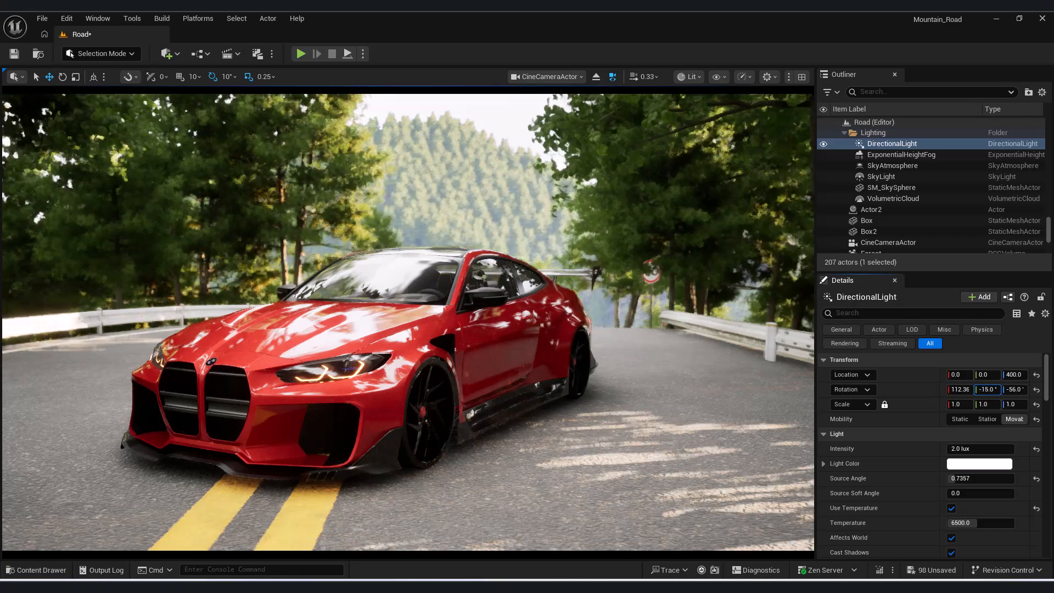
key("ctrl+z")
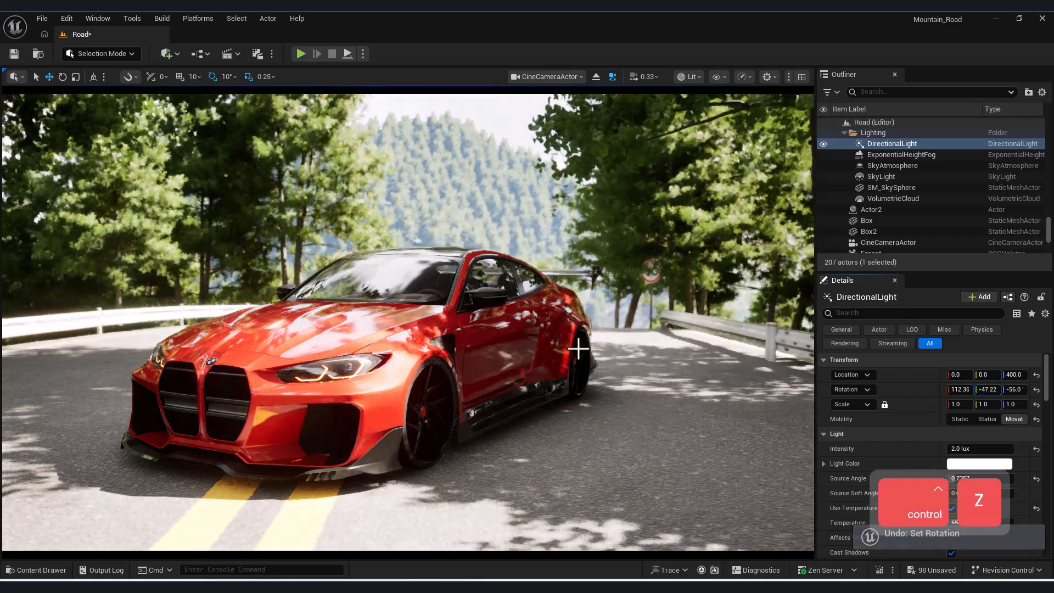
left_click_drag(1014, 390, 1009, 390)
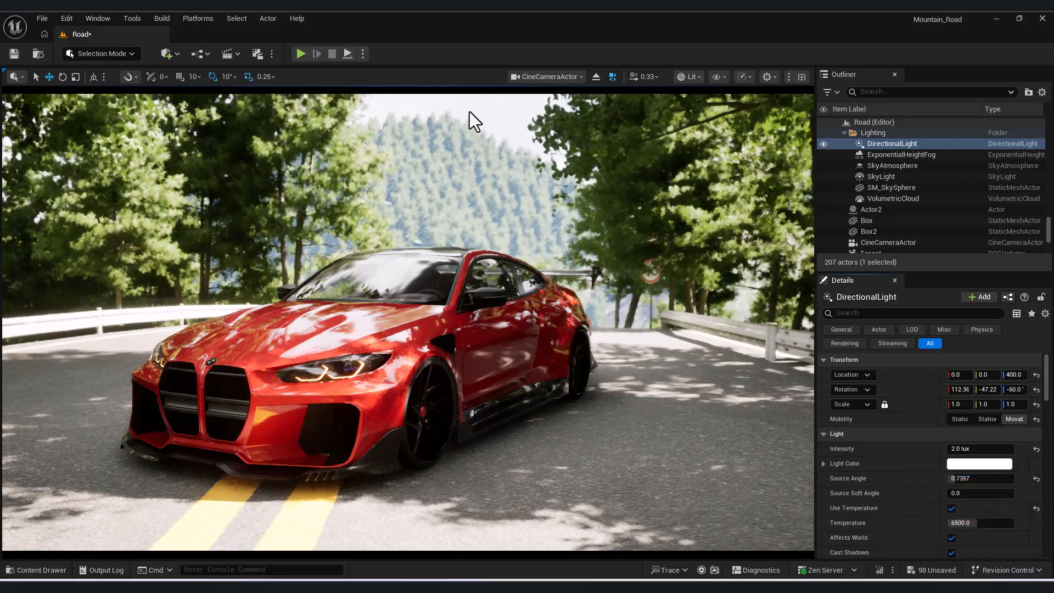
Raise the SkyAtmosphere's Mie Scattering Scale to about 0.068 and its Mie Absorption Scale to about 0.179
left_click(909, 168)
scroll(1016, 513, "down", 10)
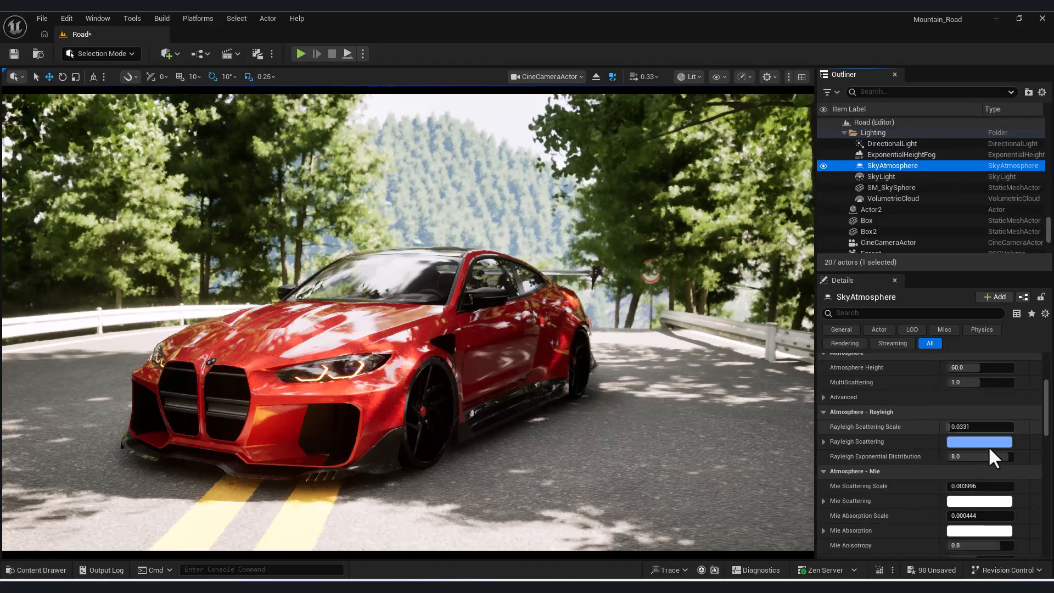
left_click_drag(952, 487, 952, 516)
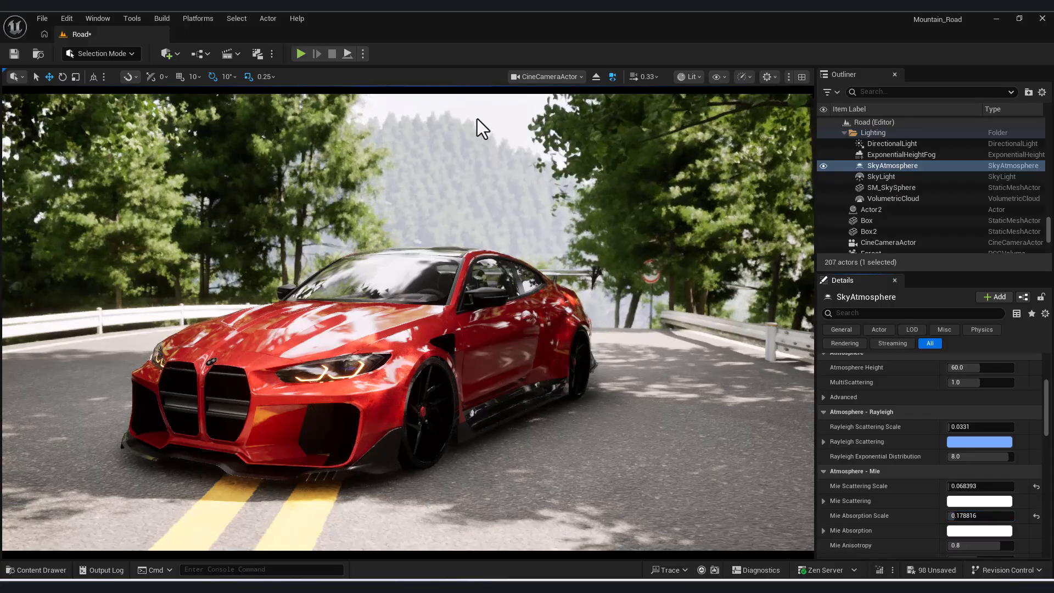
Find the PostProcessVolume in the level and override its exposure Metering Mode with Manual
left_click(915, 92)
type("pos")
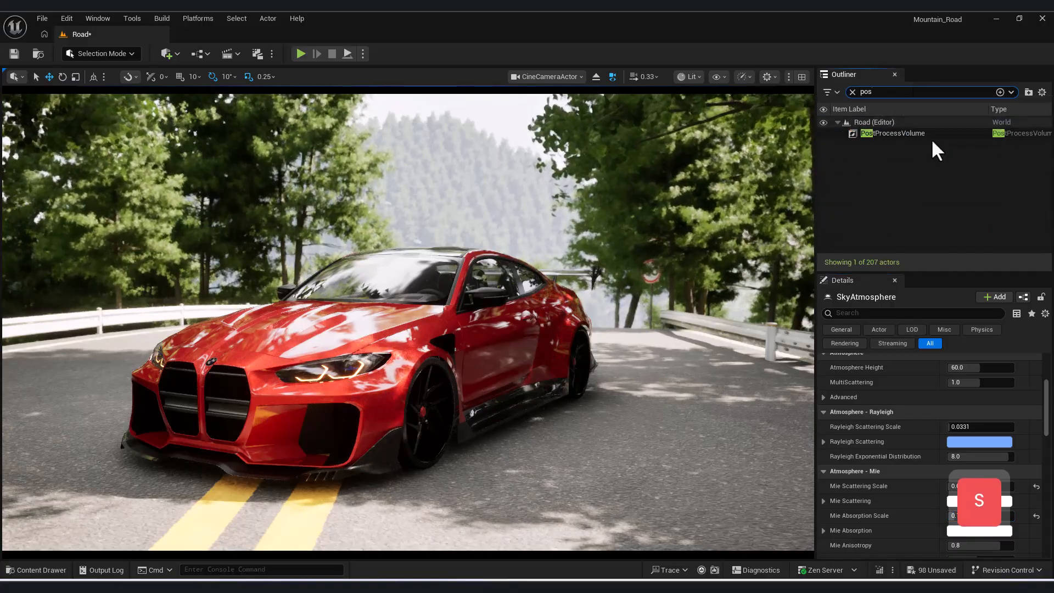
left_click(920, 134)
scroll(904, 454, "up", 5)
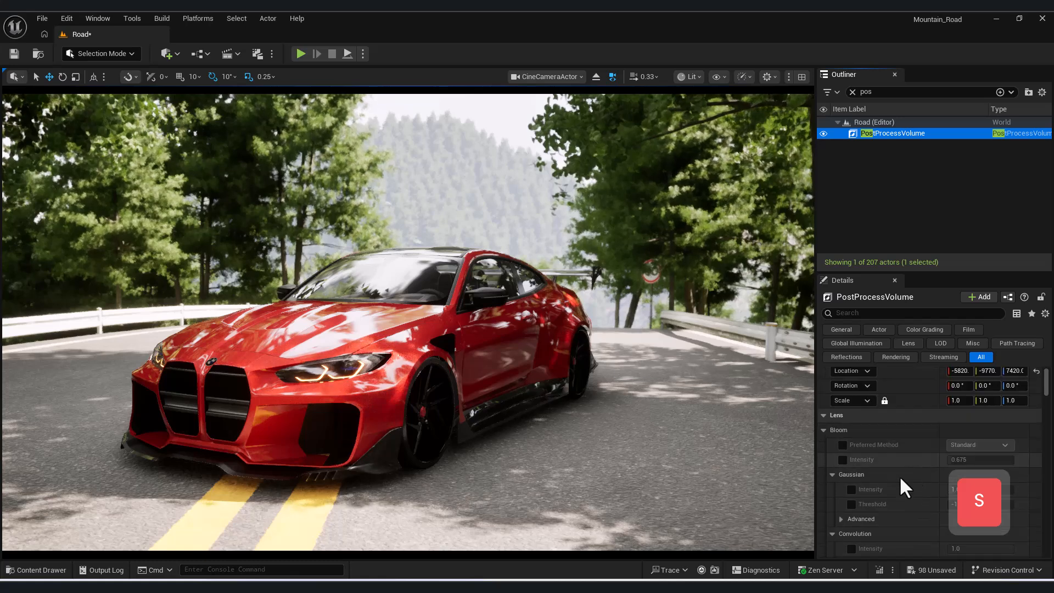
scroll(902, 460, "down", 5)
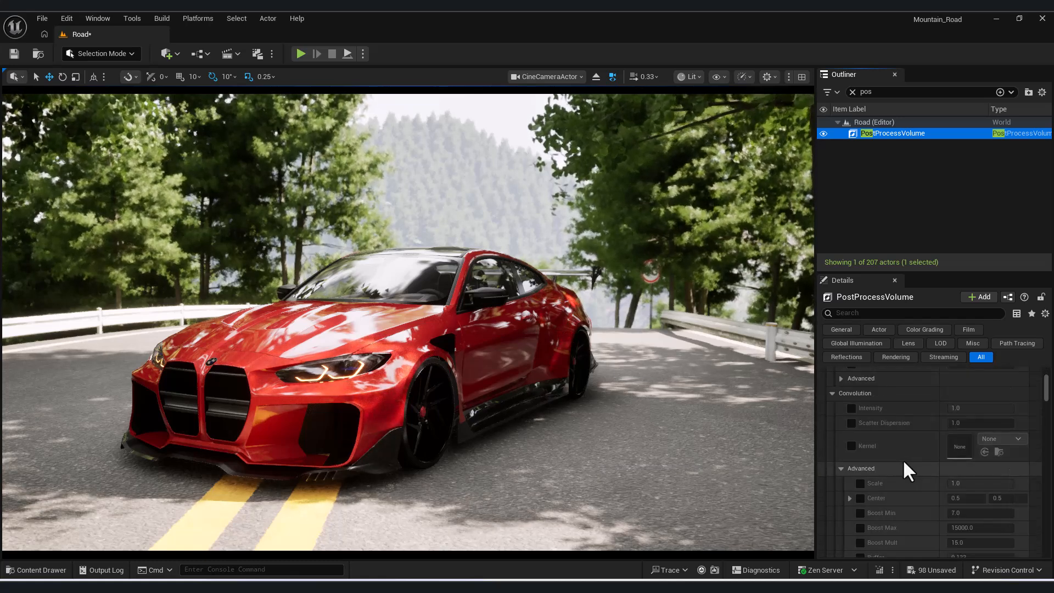
scroll(900, 449, "down", 5)
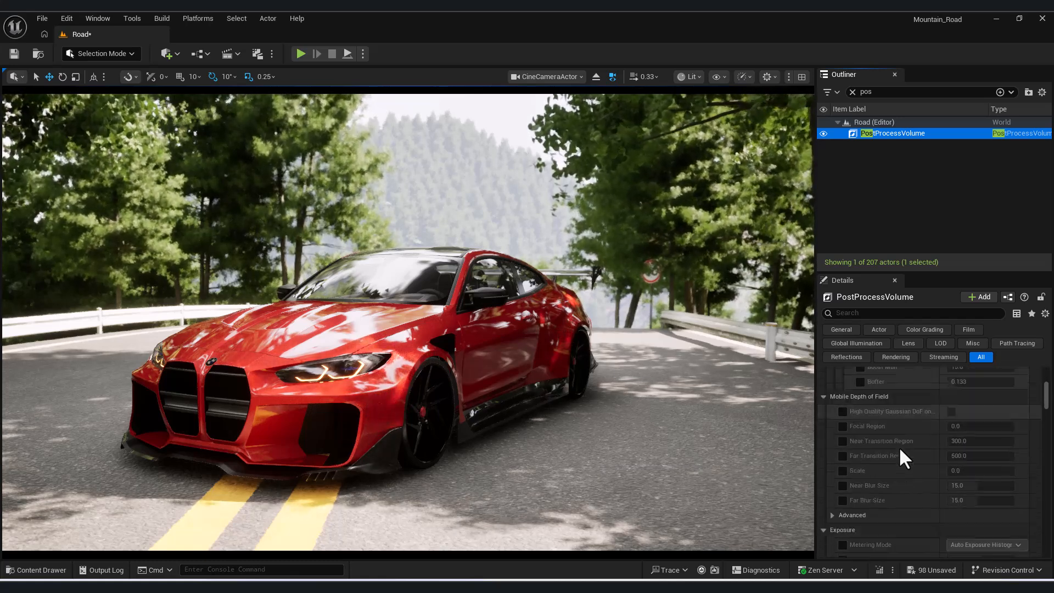
left_click(843, 422)
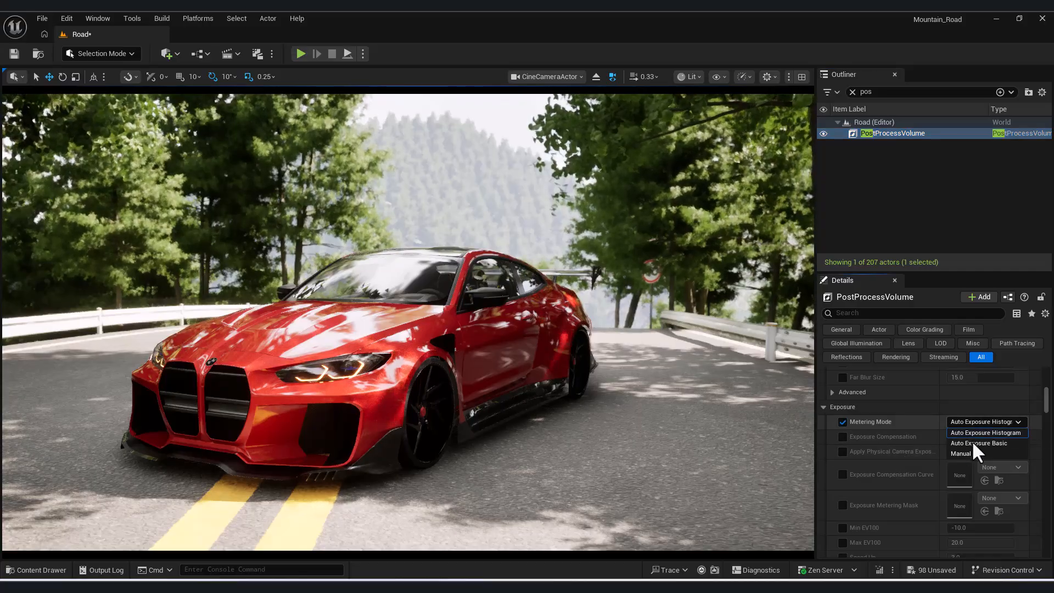
left_click(966, 453)
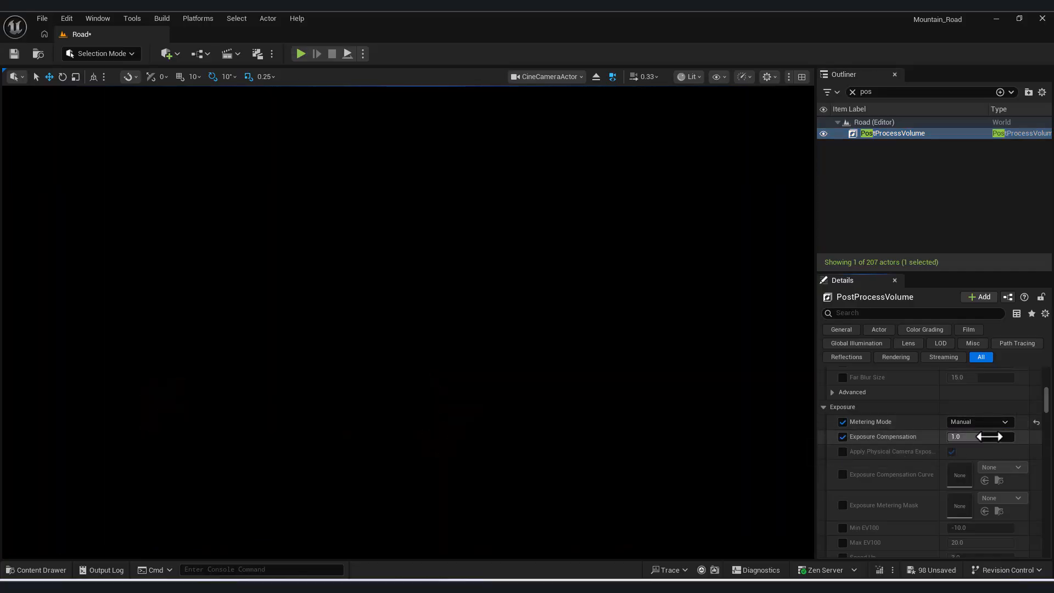
Set the PostProcessVolume's Exposure Compensation to 15 after trying 9, 12, 14 and 16
type("9")
key("Return")
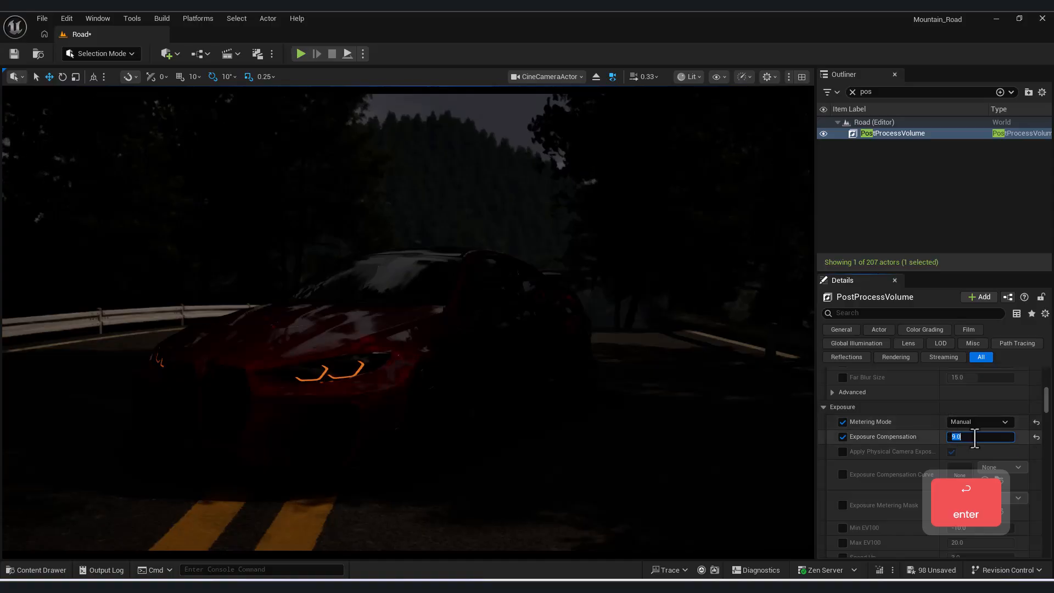
type("12")
key("Return")
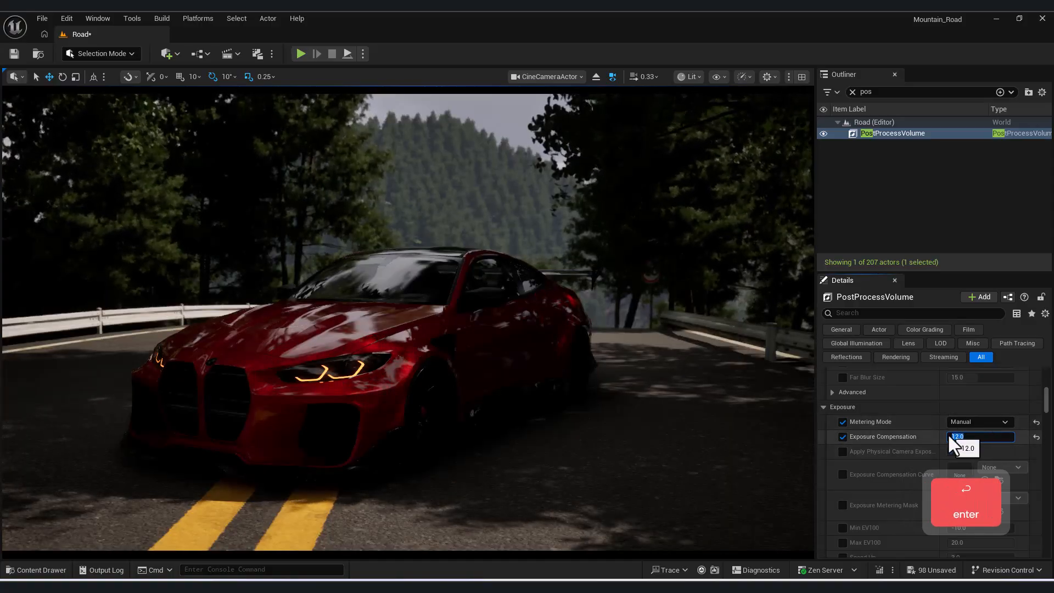
type("14")
key("Return")
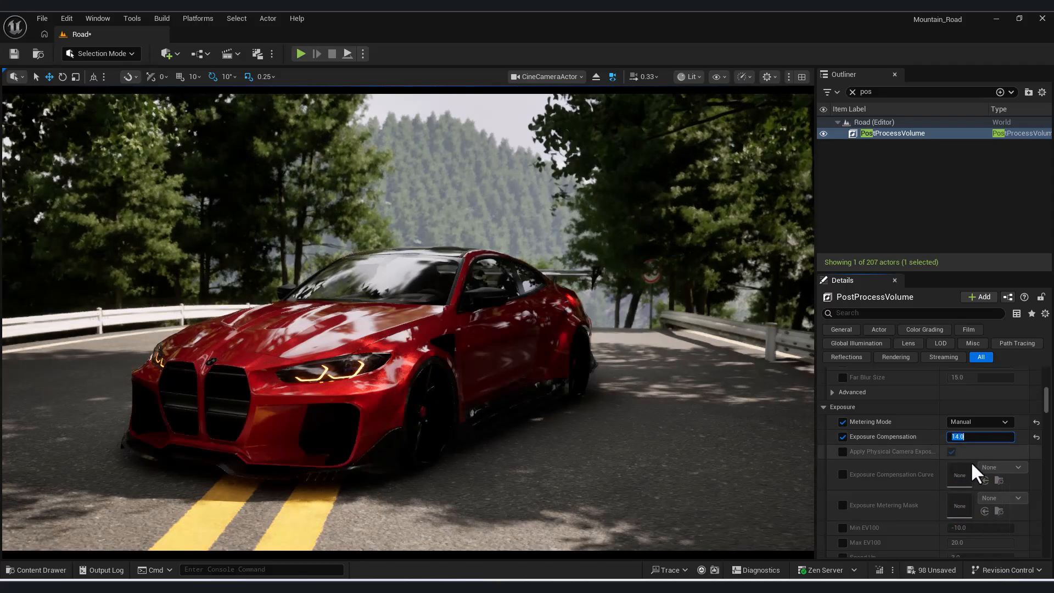
type("16")
key("Return")
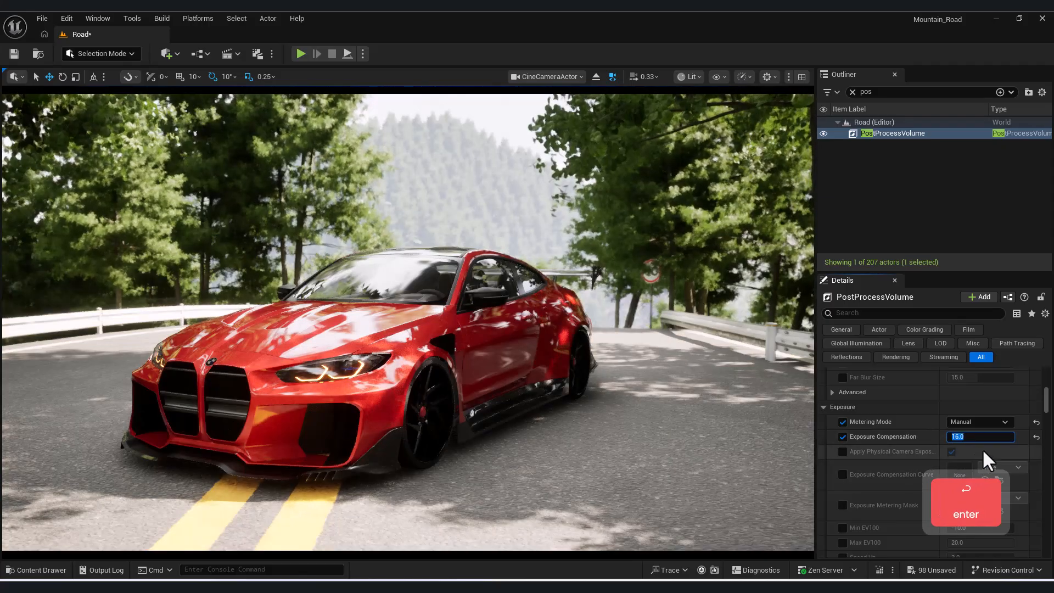
type("15")
key("Return")
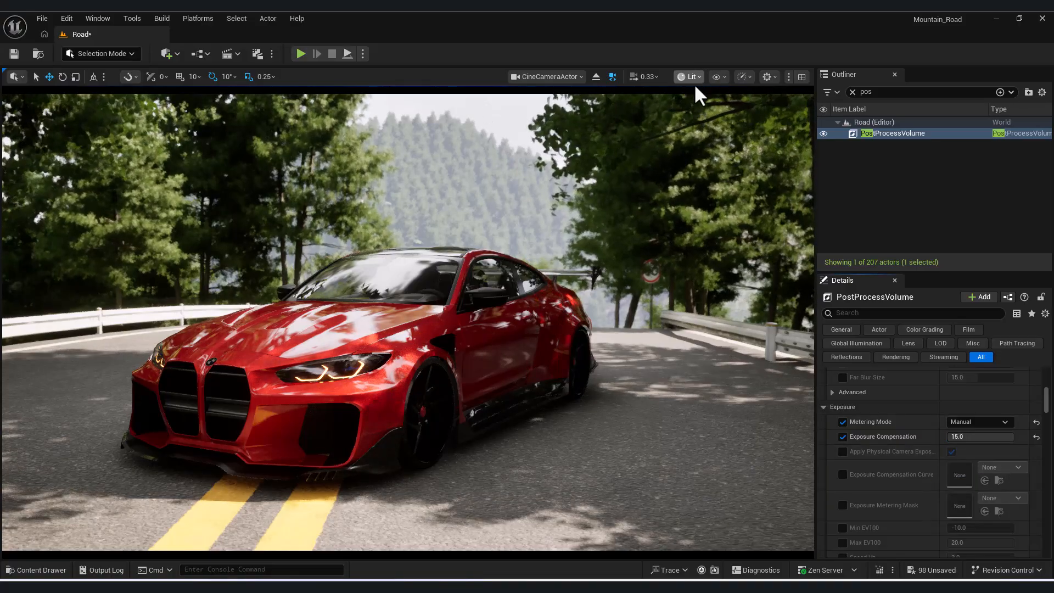
Try the Cinematic preset for all viewport scalability groups
left_click(744, 77)
mouse_move(820, 141)
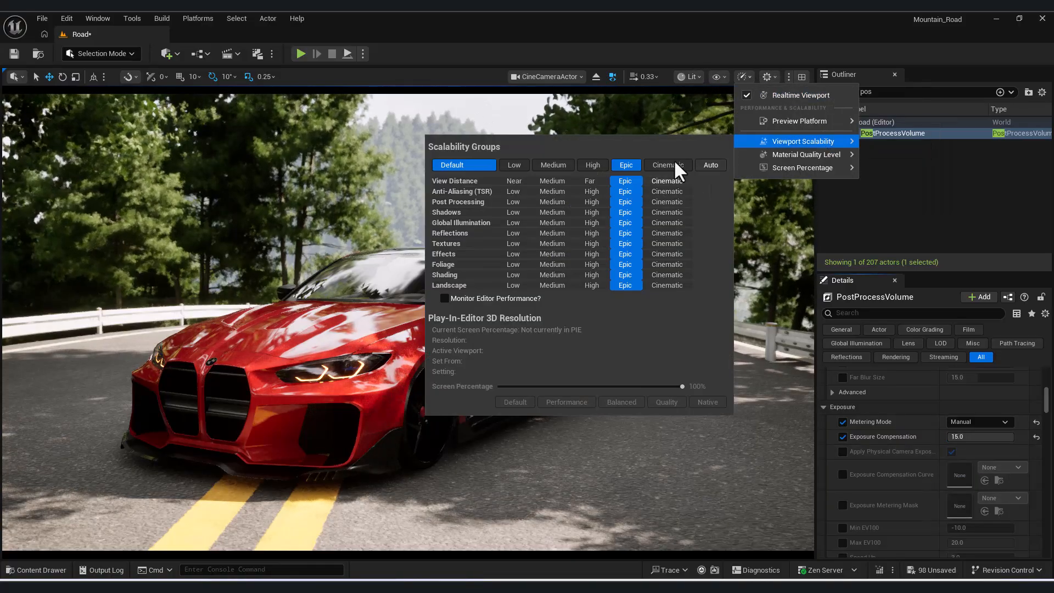
left_click(658, 166)
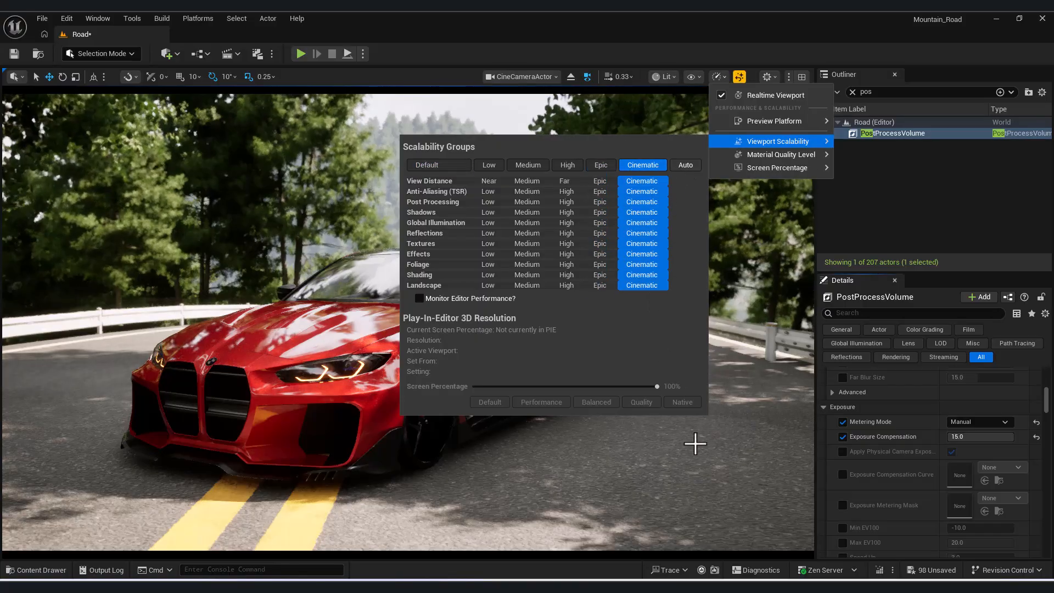
left_click(569, 399)
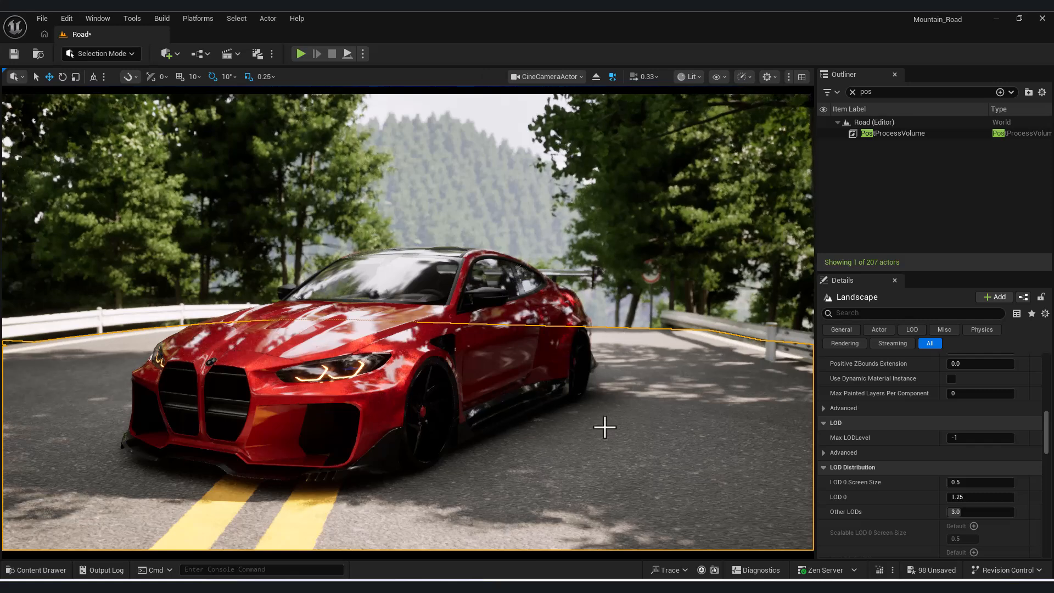
Open Fab from the content-adding options and go back from the Automotive Materials page to the Discover overview
left_click(173, 55)
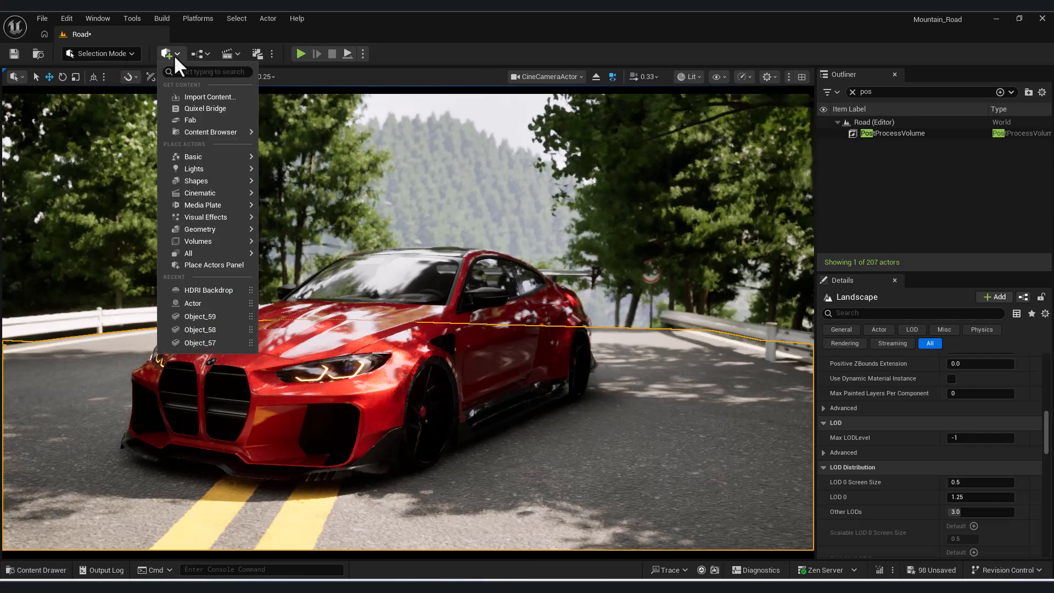
left_click(179, 51)
left_click(179, 51)
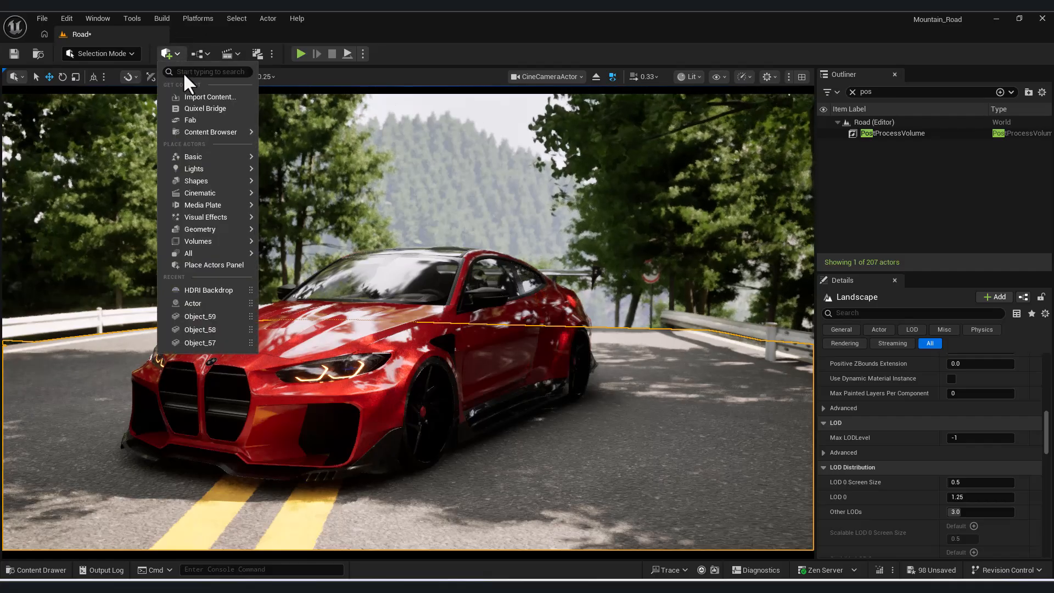
left_click(195, 118)
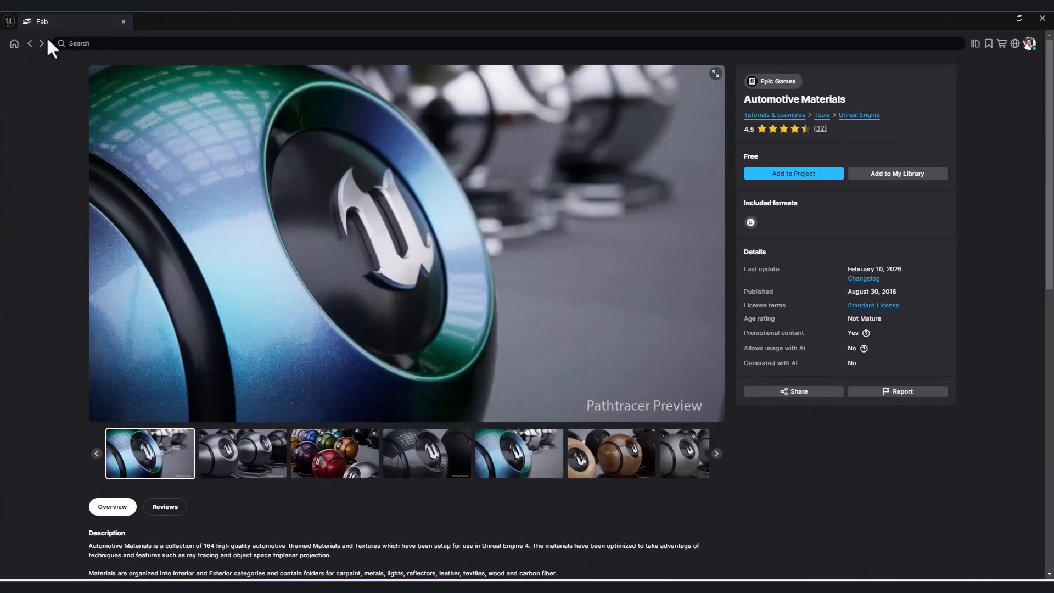
left_click(31, 47)
left_click(30, 47)
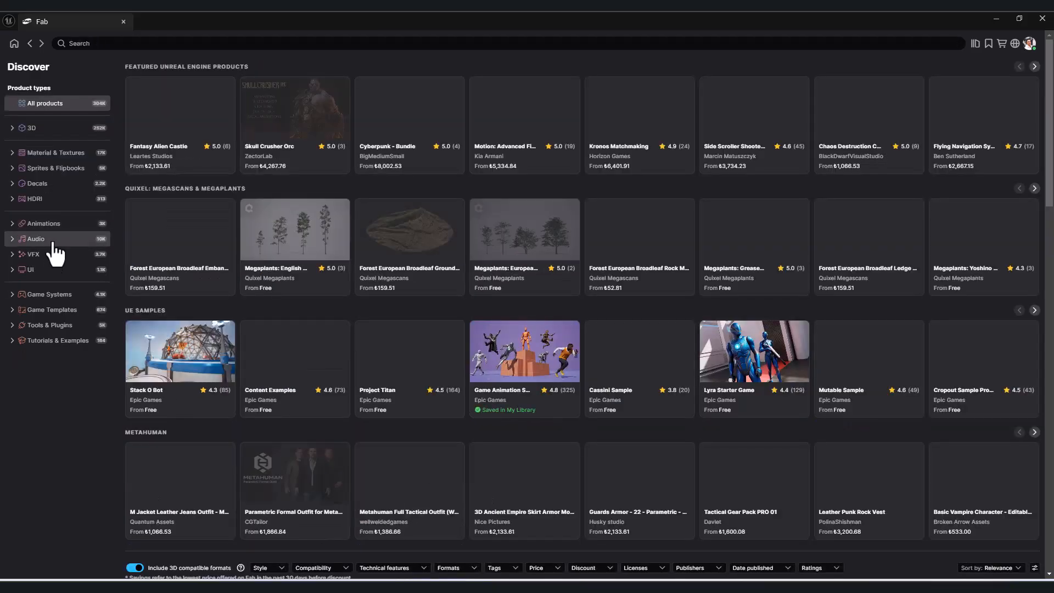
Show the Decals category in Fab and filter it to only free products
left_click(53, 186)
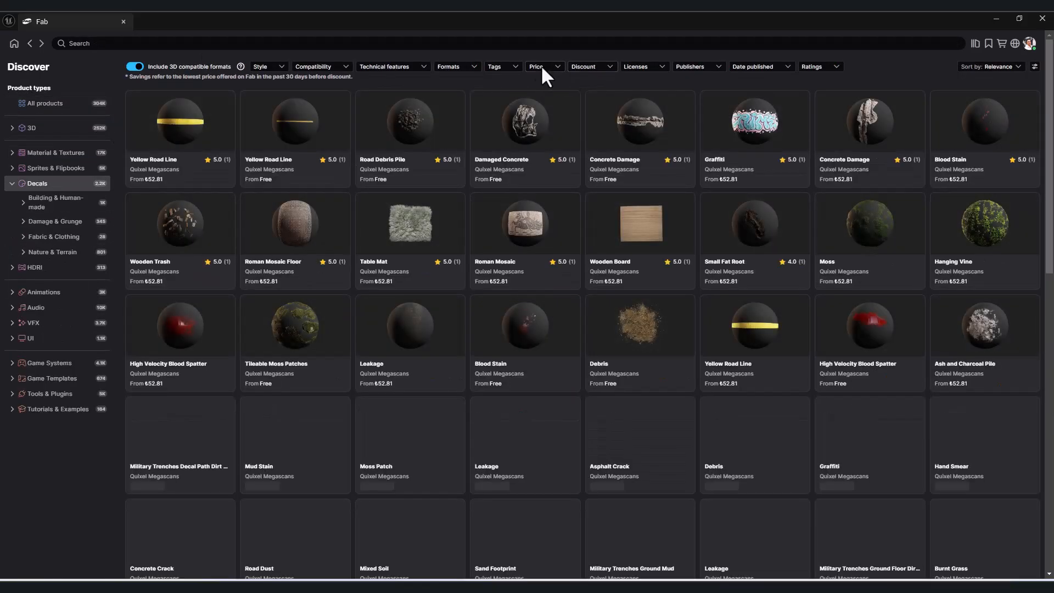
left_click(541, 67)
left_click(487, 126)
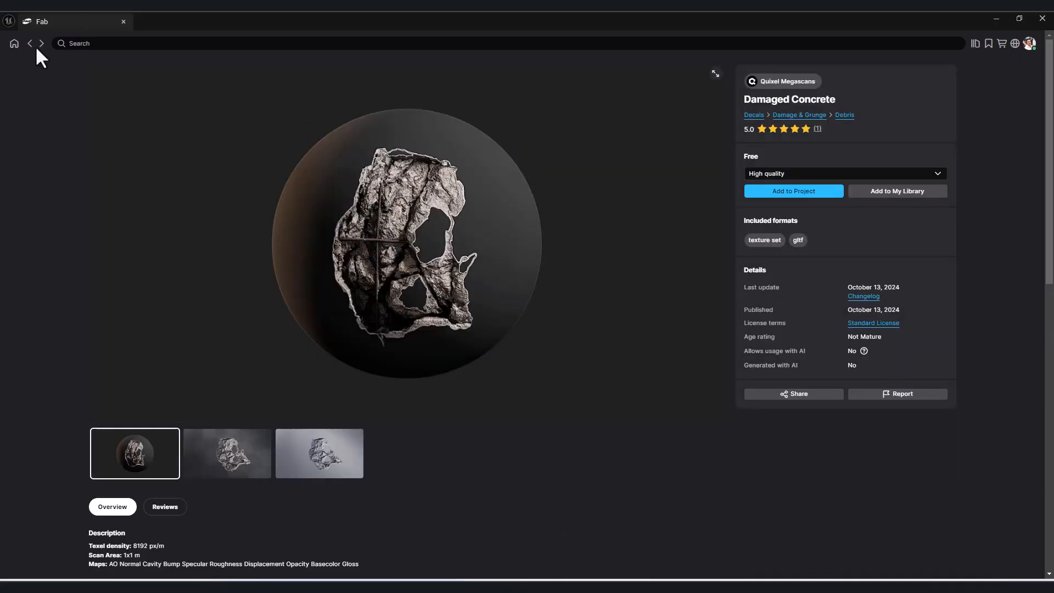
left_click(30, 44)
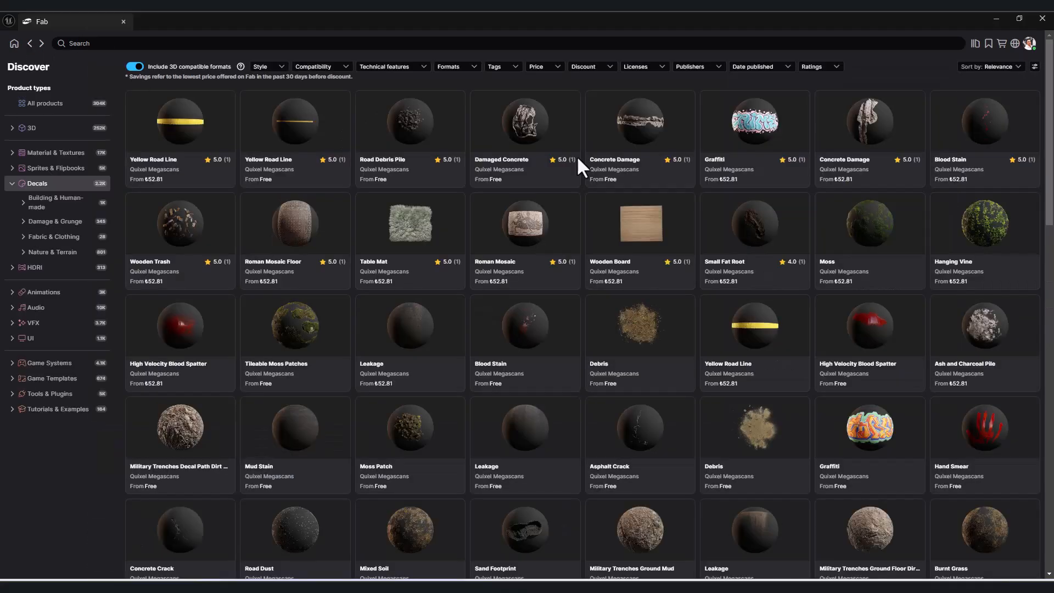
left_click(557, 67)
left_click(483, 117)
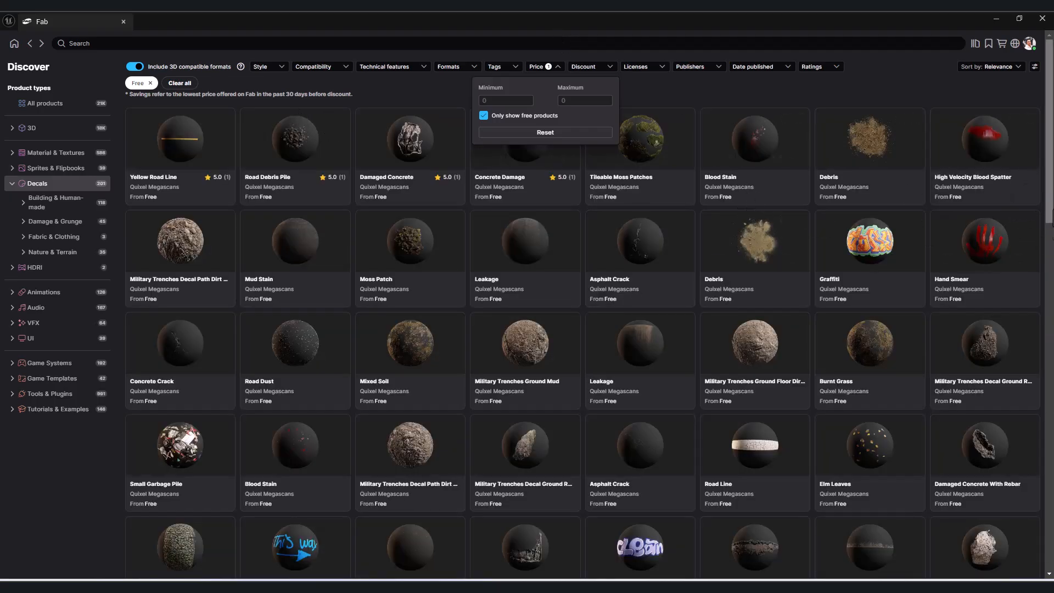
Browse the free decals and add the high-quality Concrete Crack decal from Quixel Megascans to the project
scroll(1042, 346, "down", 15)
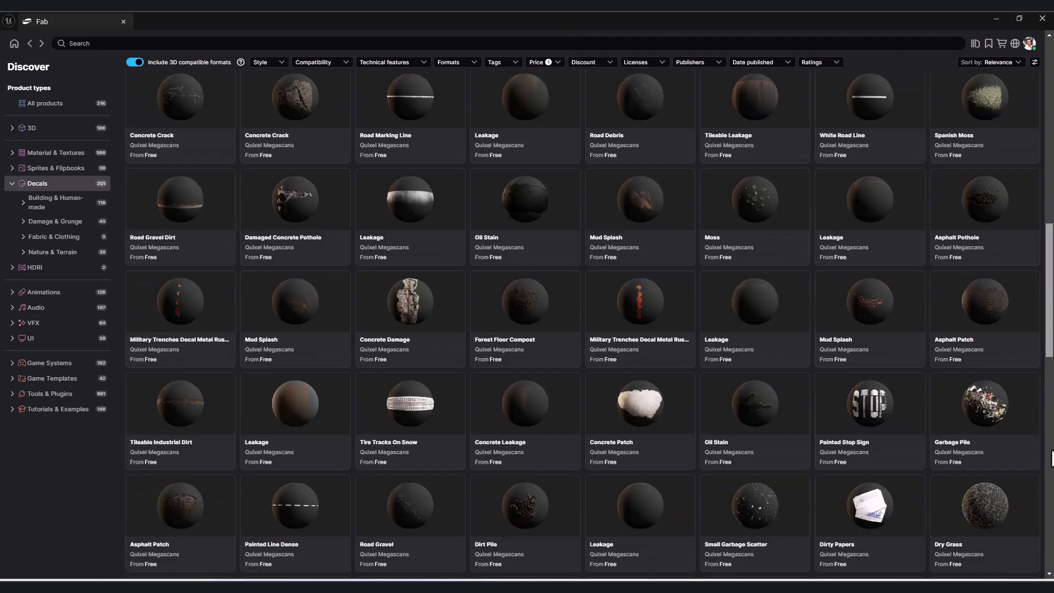
scroll(1049, 455, "down", 8)
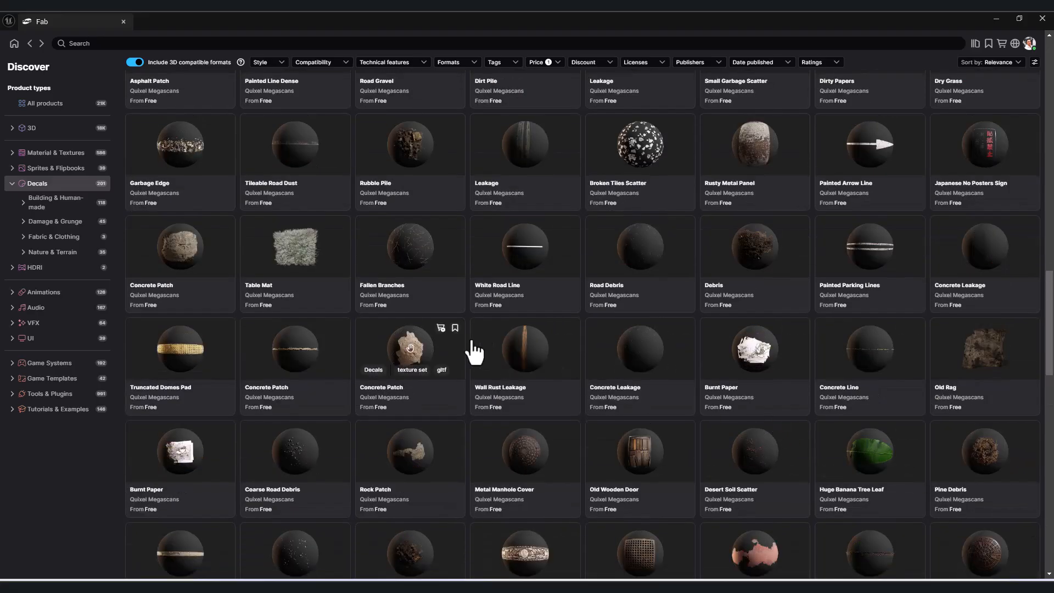
scroll(604, 396, "down", 10)
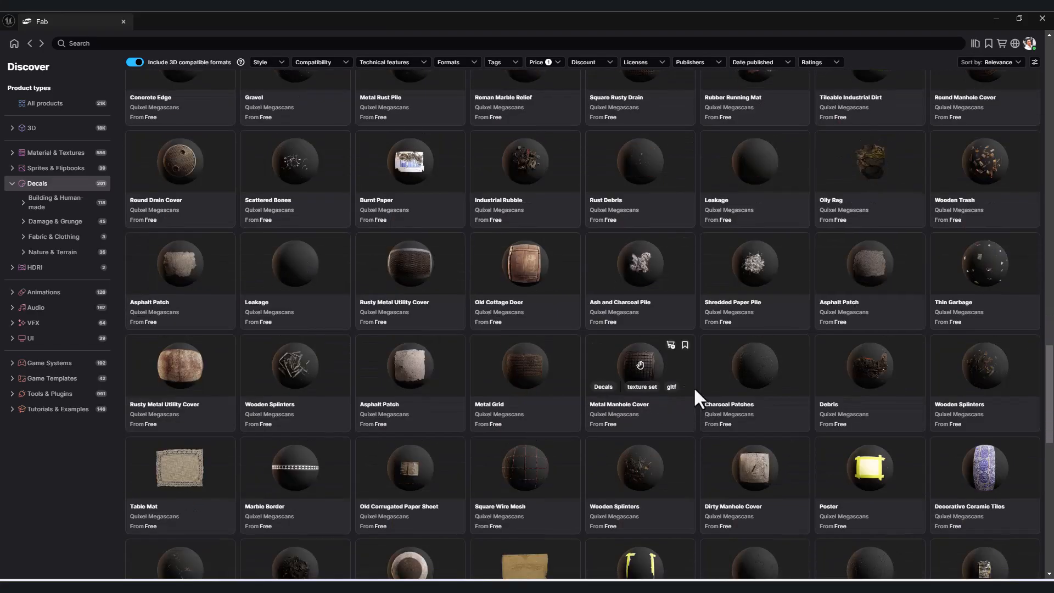
scroll(695, 387, "down", 8)
scroll(696, 388, "up", 7)
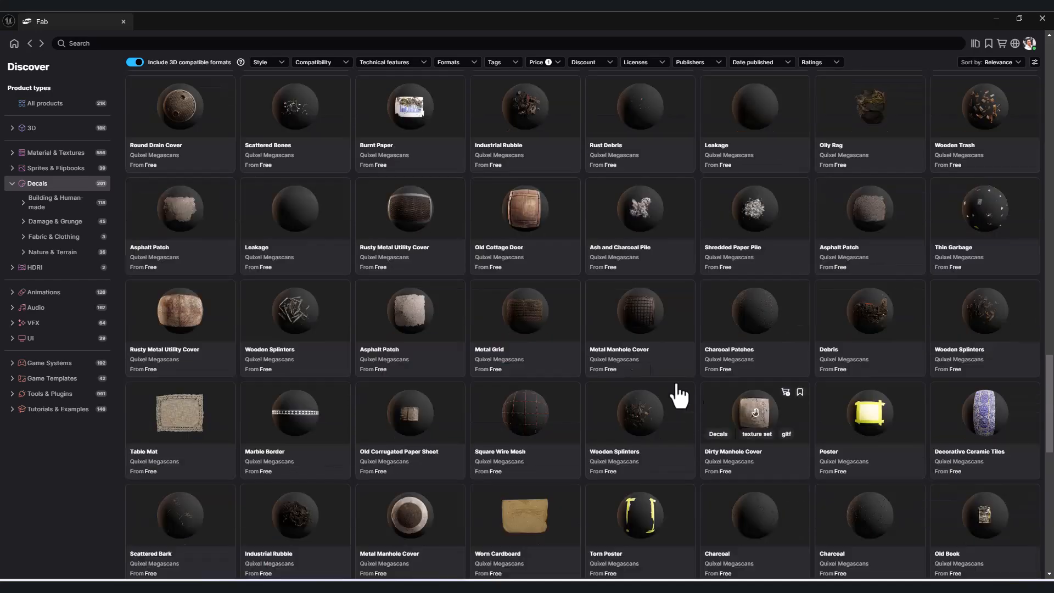
scroll(642, 369, "up", 15)
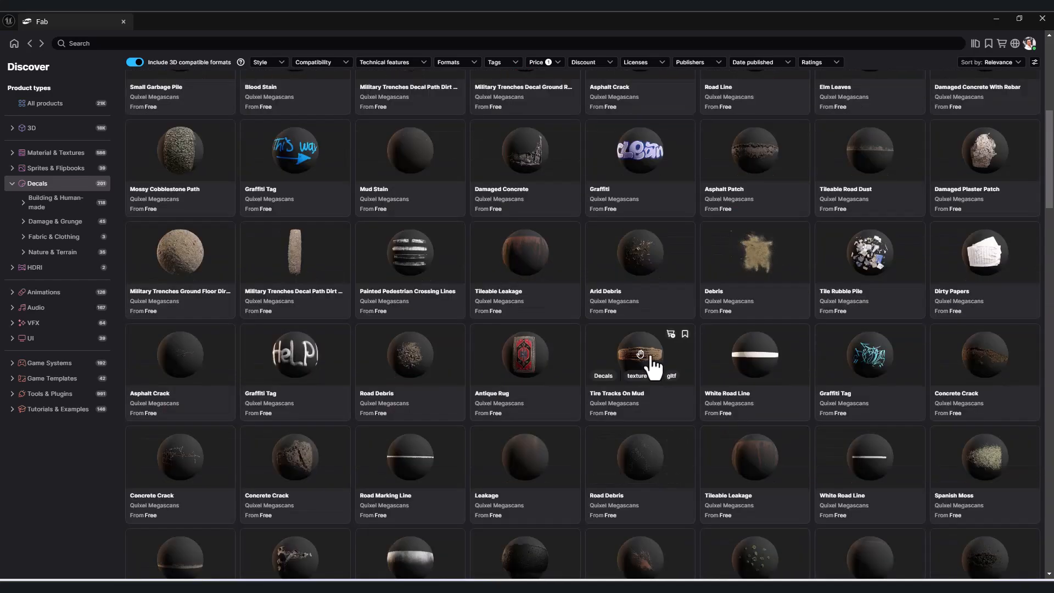
scroll(558, 304, "up", 1)
left_click(188, 513)
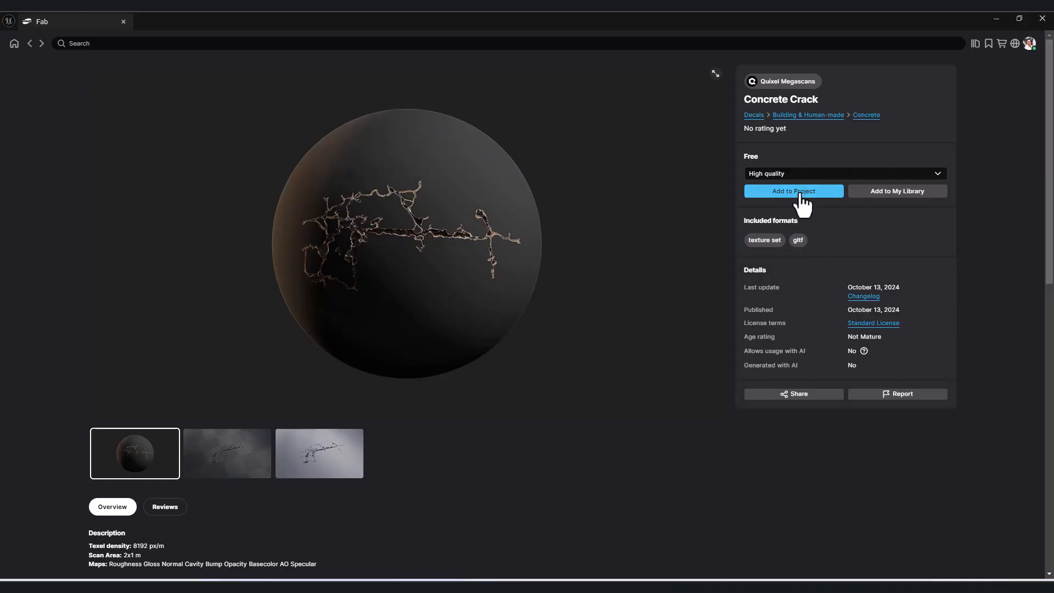
left_click(31, 43)
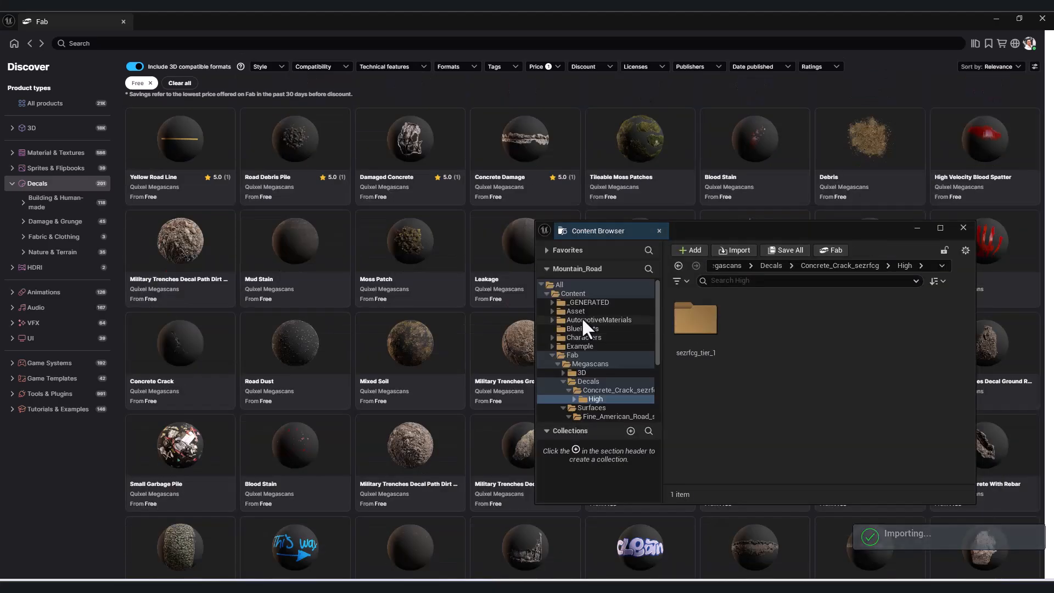
Put Fab away, place the imported crack material MI_sezrfcg as a decal on the asphalt beside the car, and switch to scaling
left_click(994, 19)
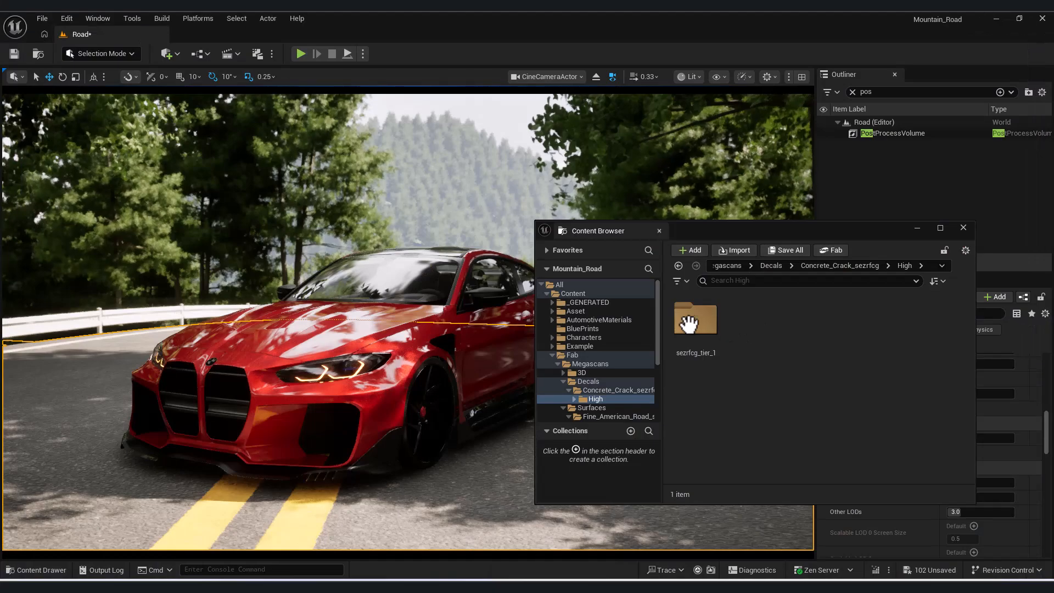
double_click(696, 318)
double_click(695, 318)
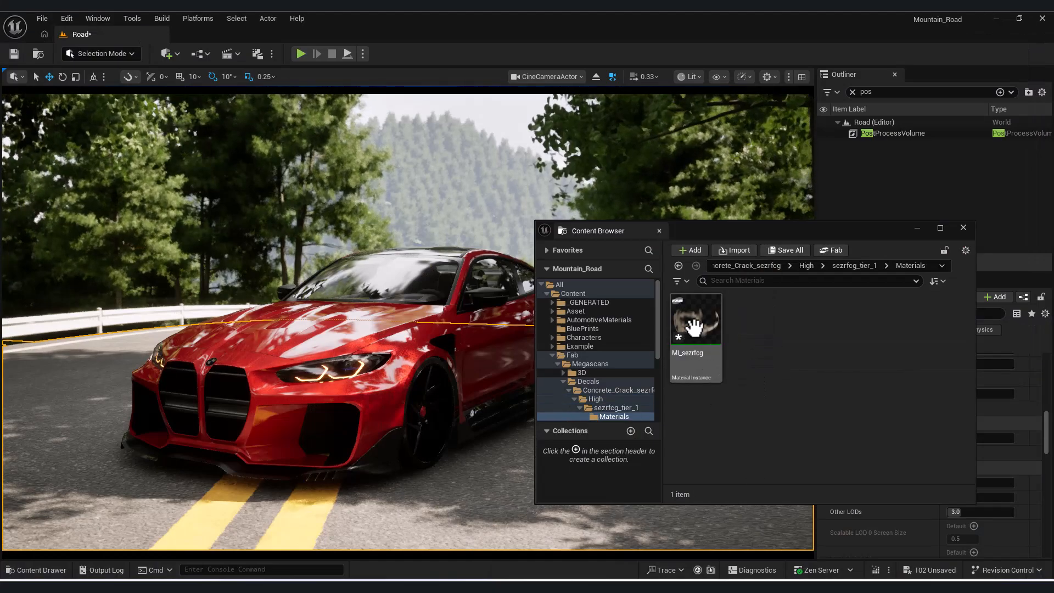
left_click_drag(695, 316, 698, 439)
left_click(916, 228)
key("r")
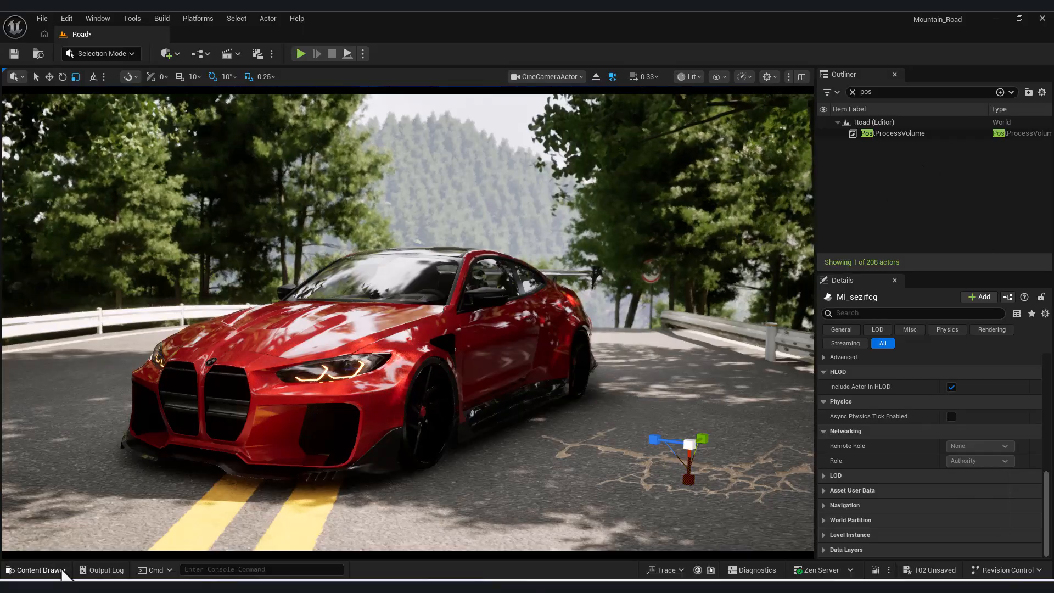
Clear the level's actor search and open the material instance MI_sezrfcg used as the crack decal's Decal Material
left_click(36, 570)
left_click(59, 571)
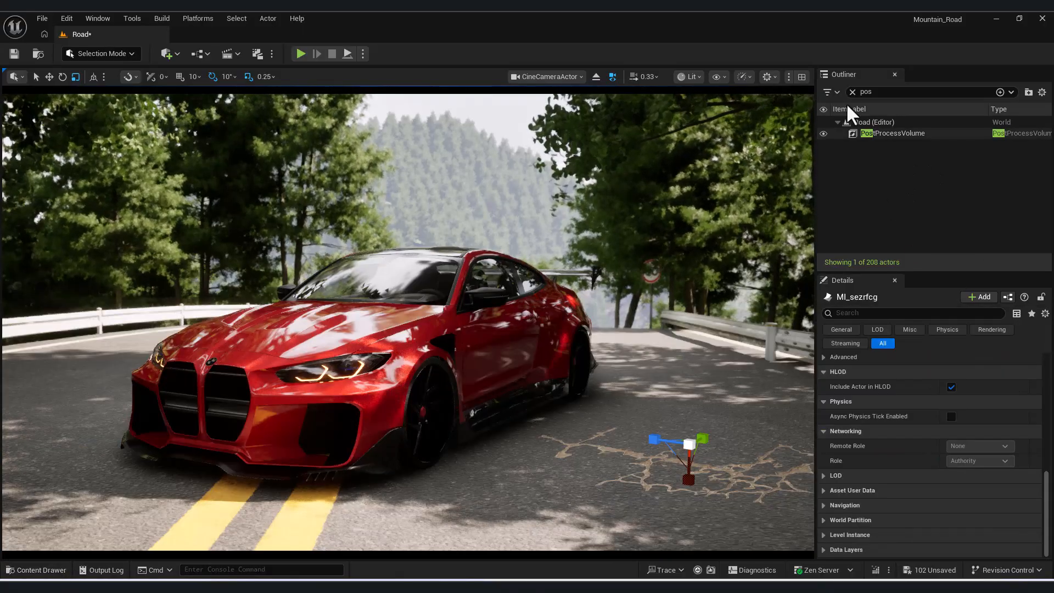
left_click(853, 91)
scroll(1022, 445, "up", 2)
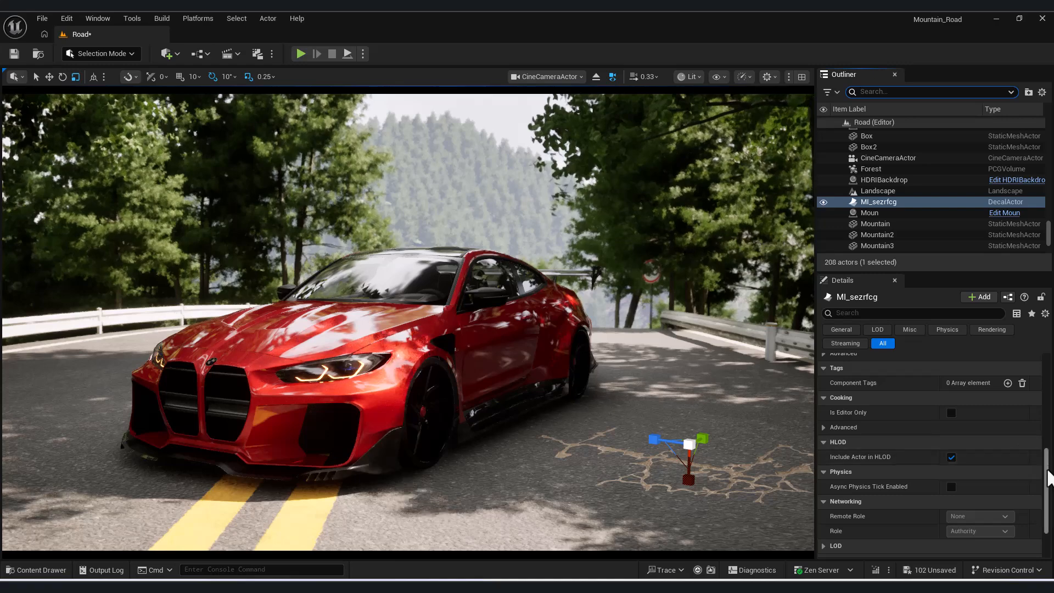
left_click_drag(1047, 478, 1047, 387)
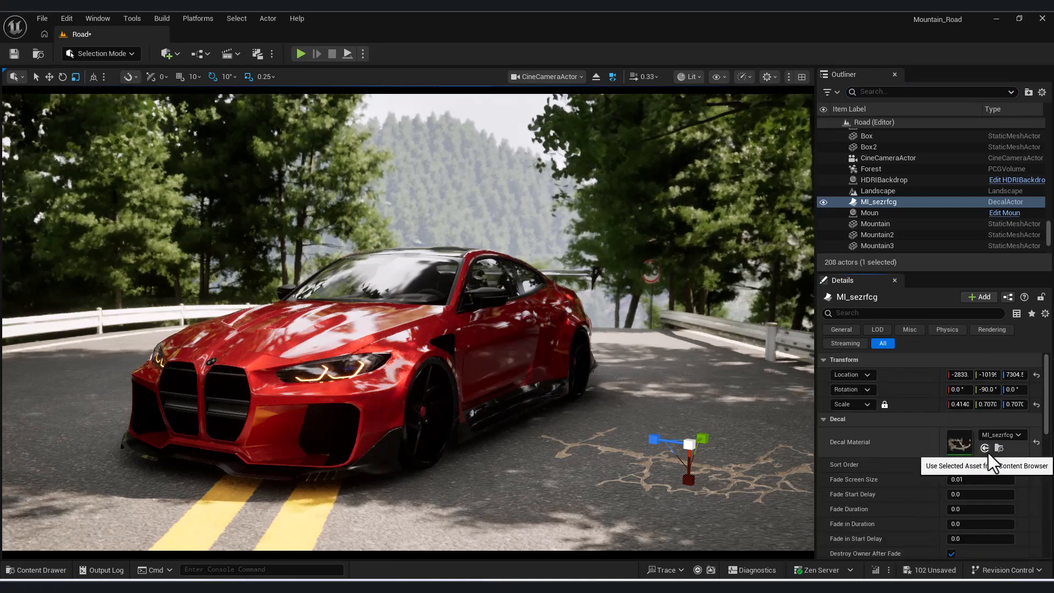
left_click(998, 449)
double_click(696, 324)
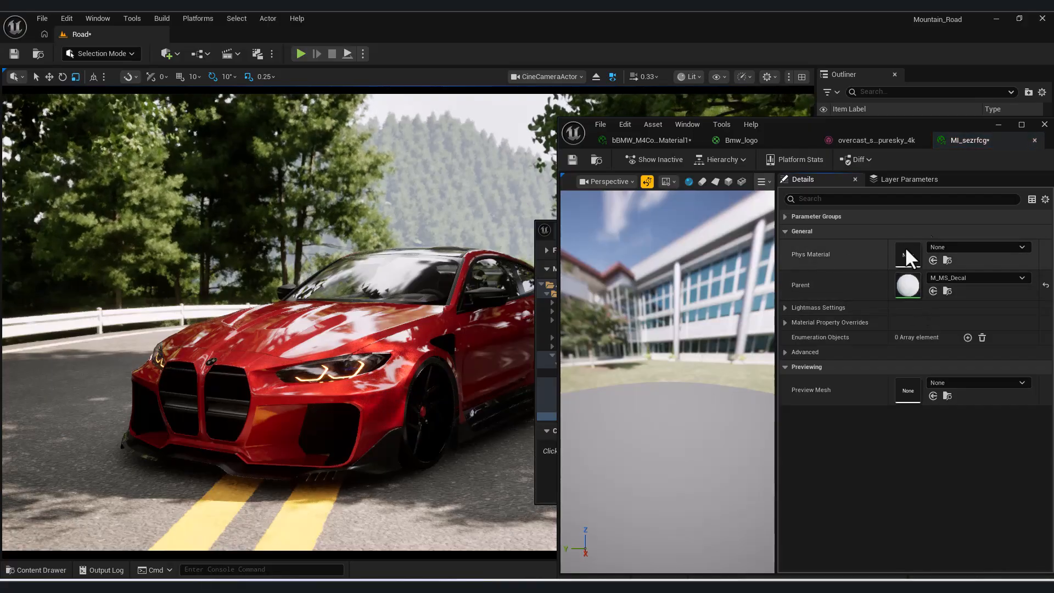
left_click(786, 308)
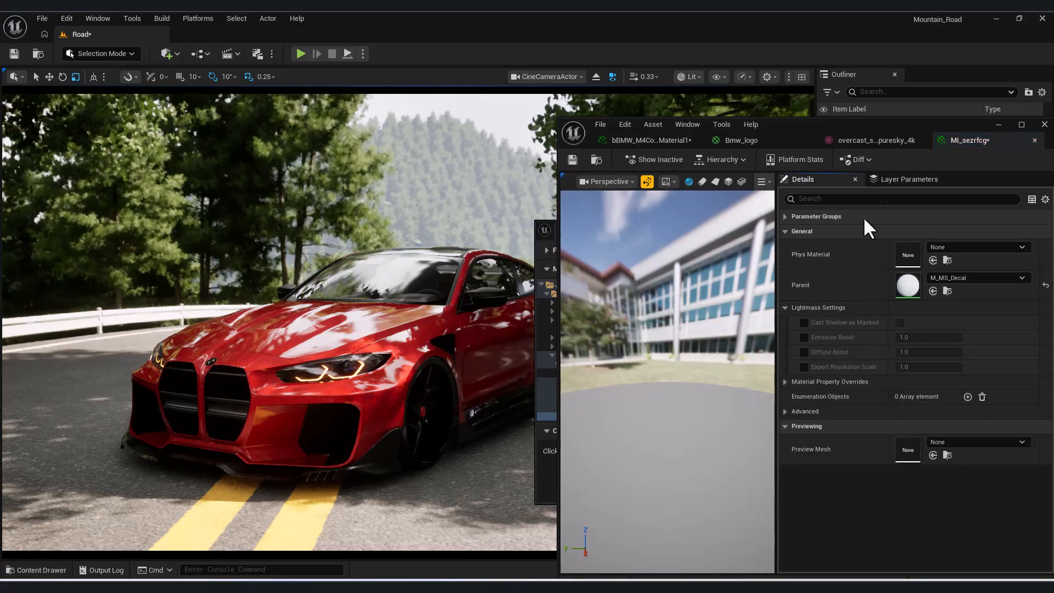
left_click_drag(949, 126, 416, 109)
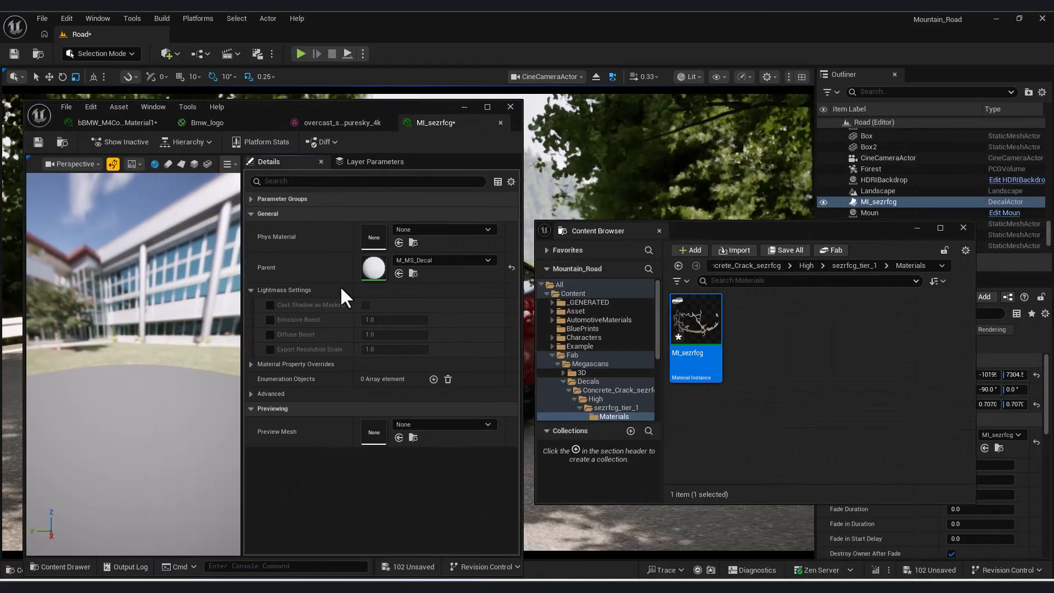
left_click(269, 334)
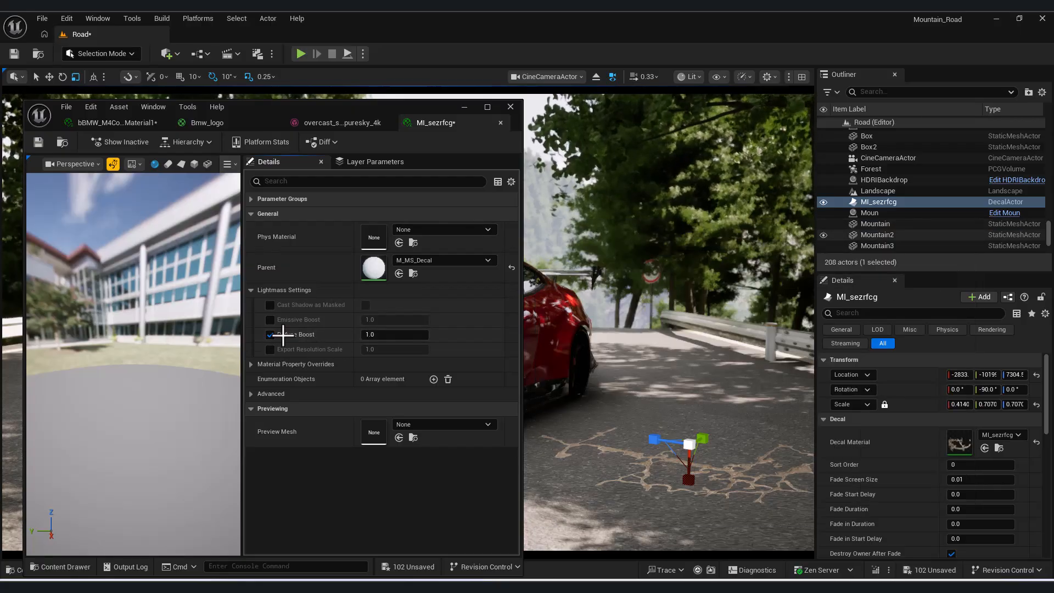
left_click(270, 334)
left_click(250, 364)
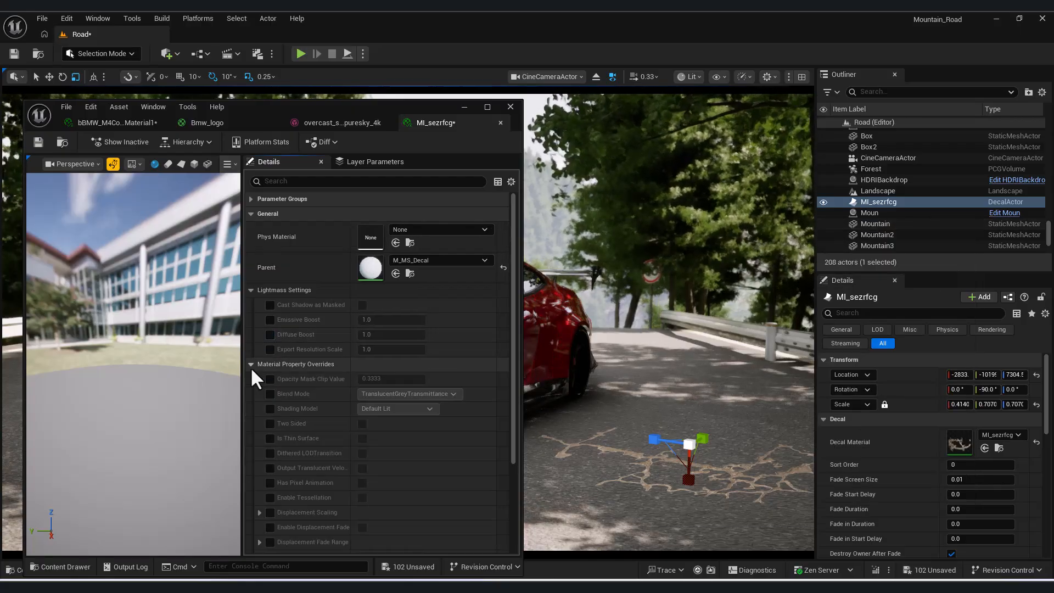
left_click(251, 365)
Darken the crack decal's BaseColor Tint to grey 999999, undo the last unwanted change and minimize the material editor
left_click(250, 198)
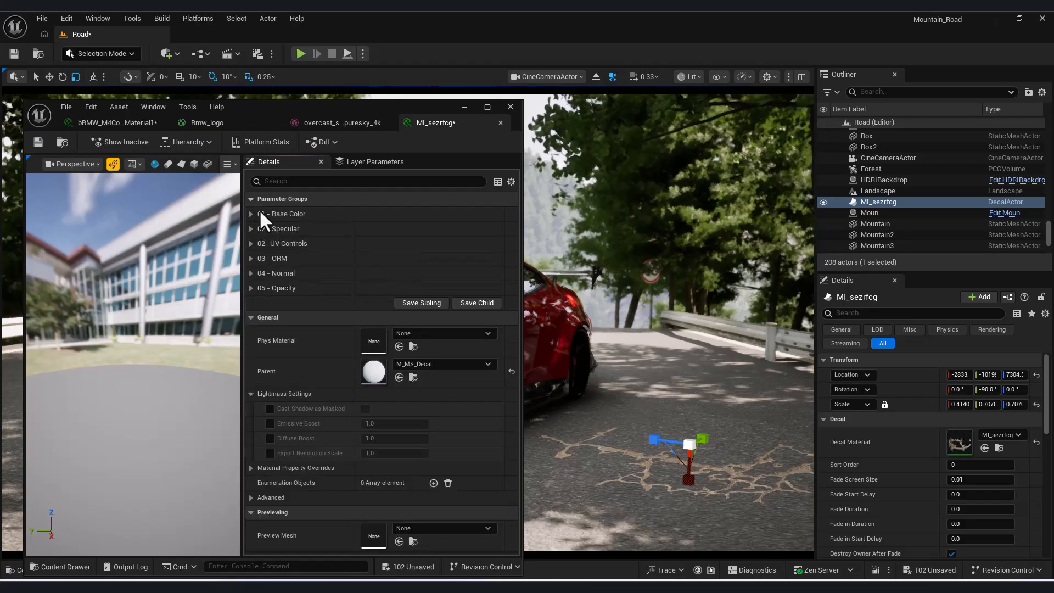
left_click(251, 214)
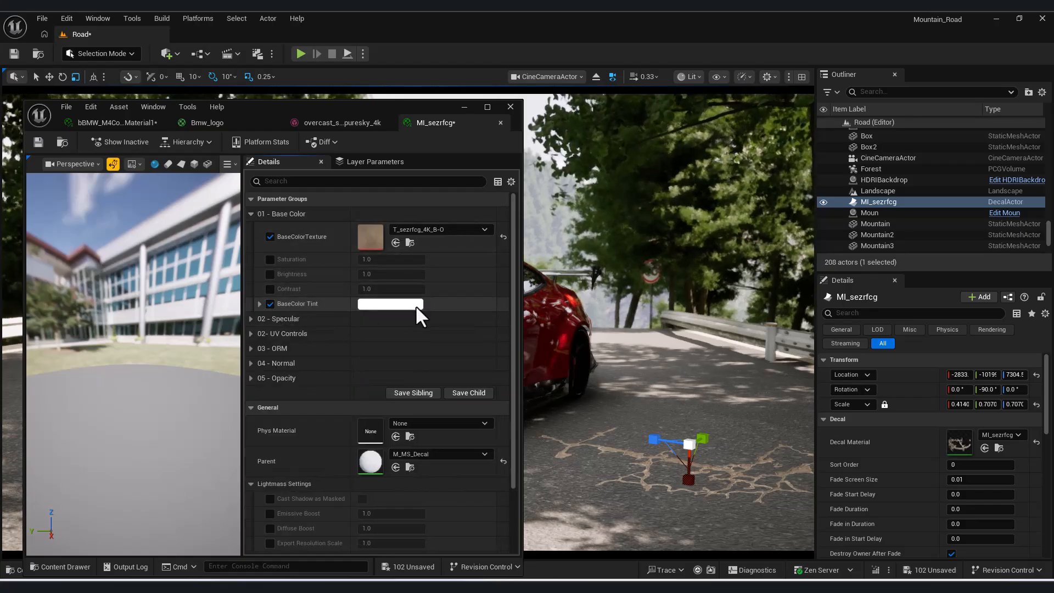
left_click(416, 305)
left_click_drag(575, 345, 577, 365)
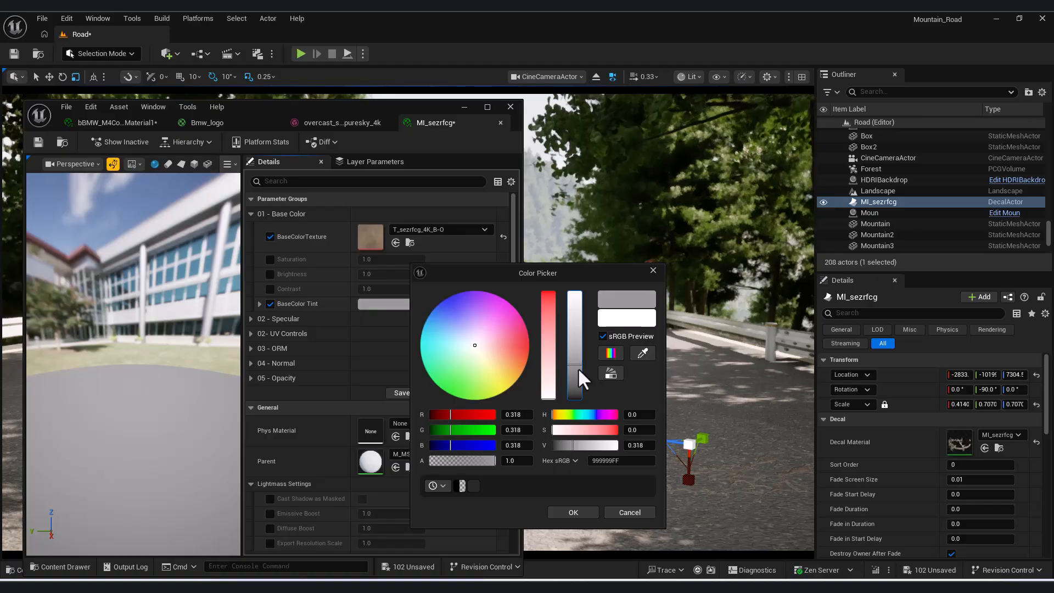
left_click(573, 512)
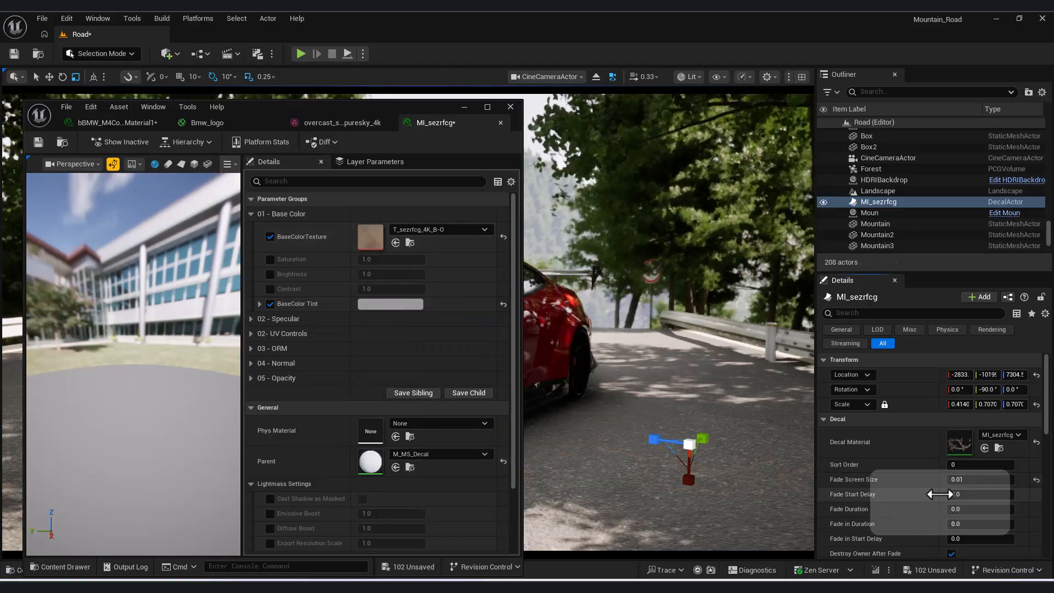
key("ctrl+z")
left_click(464, 107)
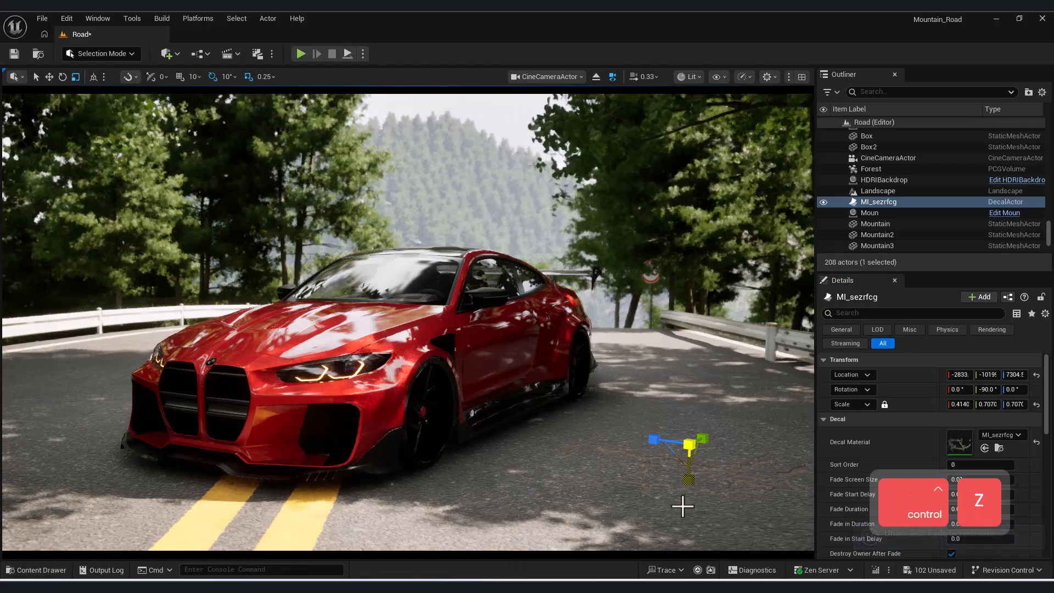
Duplicate the crack decal, move the copy onto the road in front of the car and rotate it to 50° about Z
key("g")
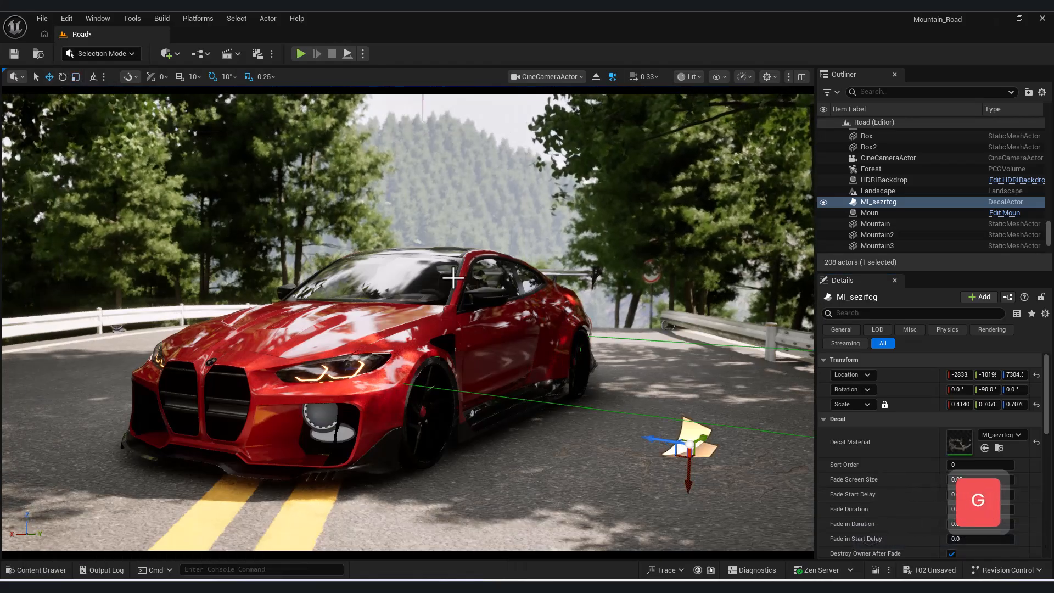
key("ctrl+c")
key("ctrl+v")
left_click_drag(658, 438, 176, 502)
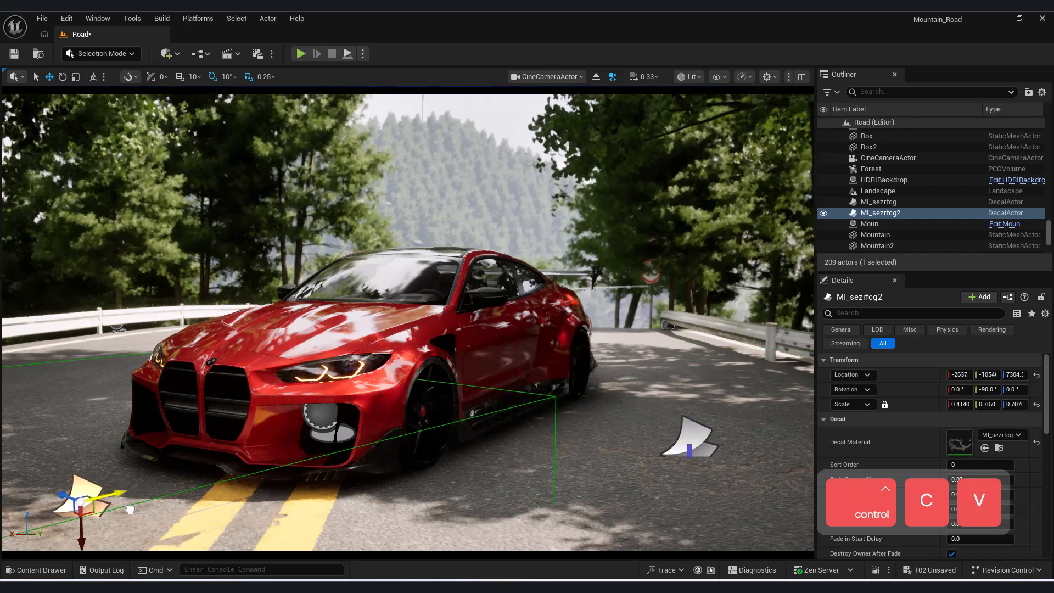
left_click_drag(113, 508, 205, 515)
key("e")
left_click_drag(114, 514, 459, 454)
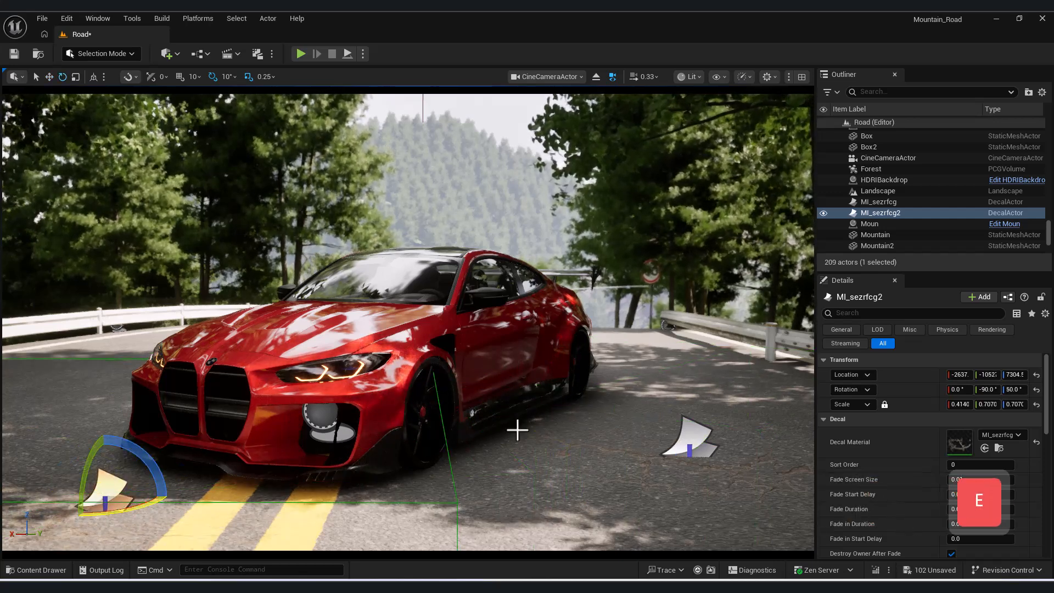
left_click(320, 449)
left_click(94, 537)
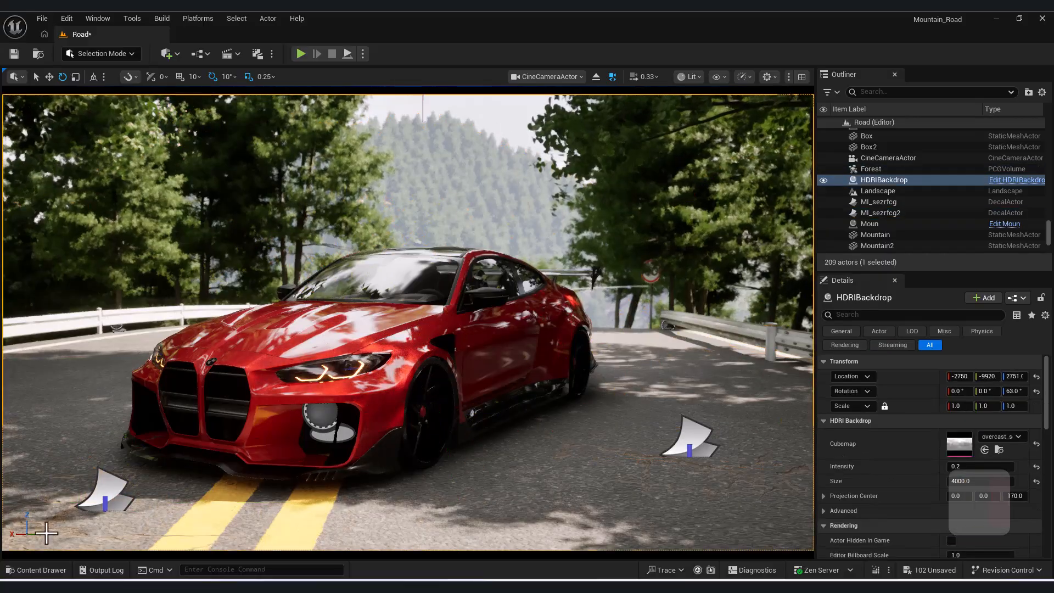
key("g")
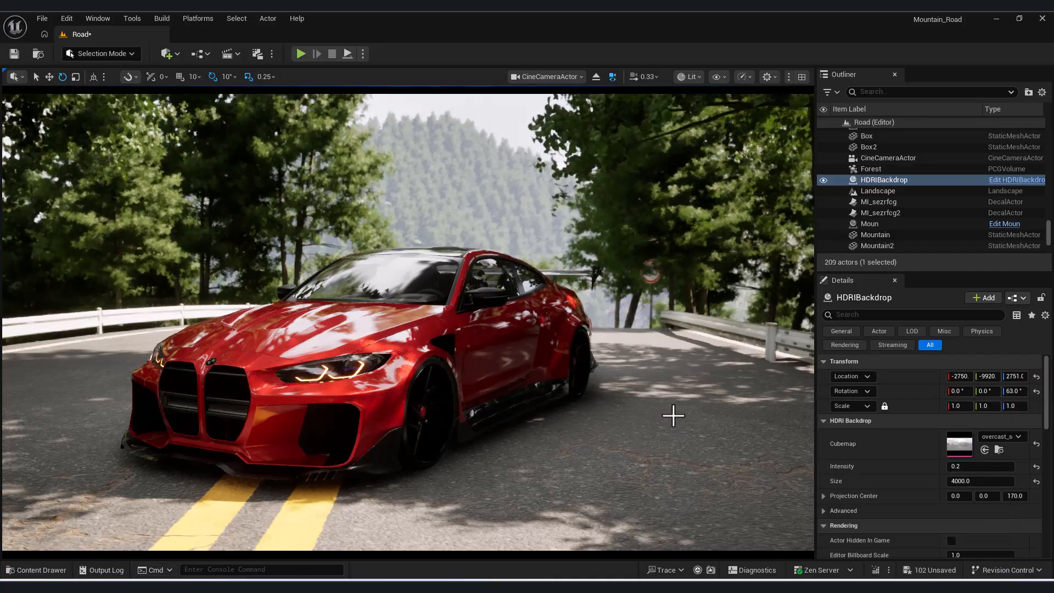
Select the Landscape, look through its properties and open the road material instance MI_sjfnch0a
left_click(878, 191)
scroll(1046, 406, "down", 5)
scroll(1046, 417, "down", 6)
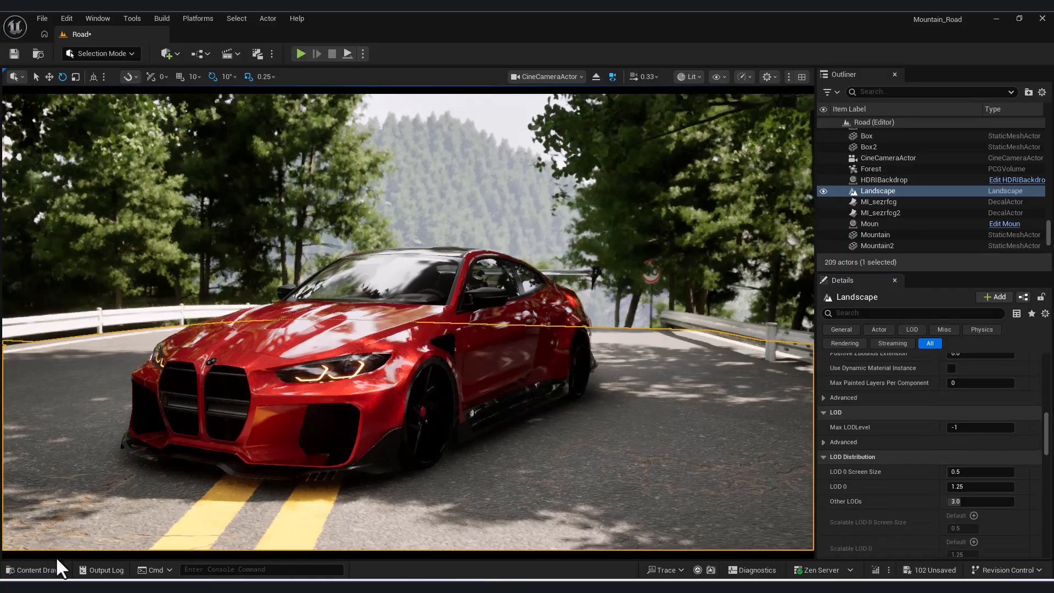
key("ctrl+space")
double_click(316, 364)
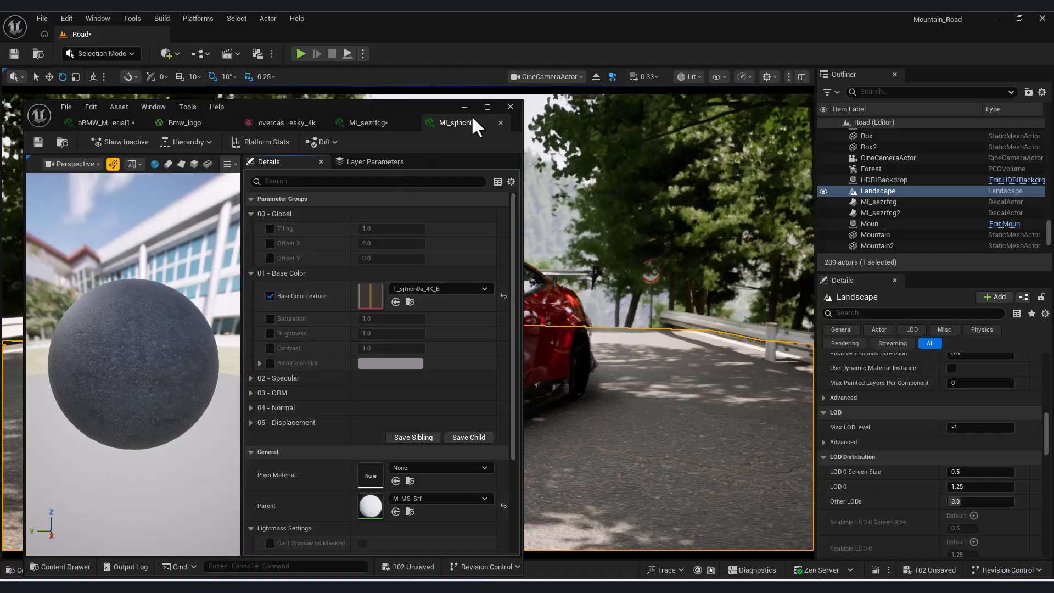
Override the road material's roughness range with Min Roughness about 0.81 and Max Roughness about 0.57
left_click(270, 393)
left_click(270, 453)
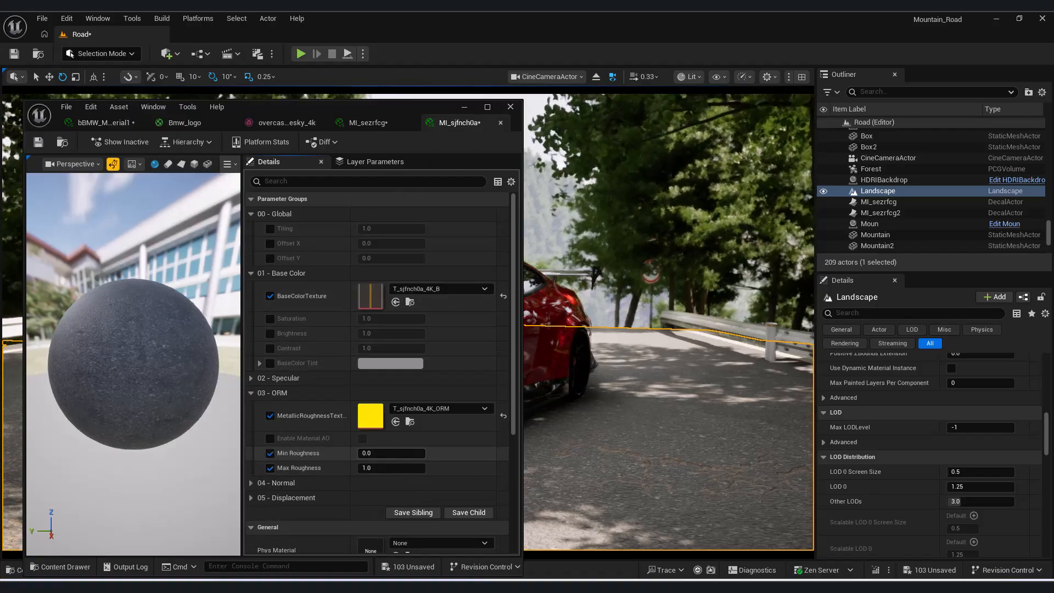
left_click_drag(392, 453, 409, 469)
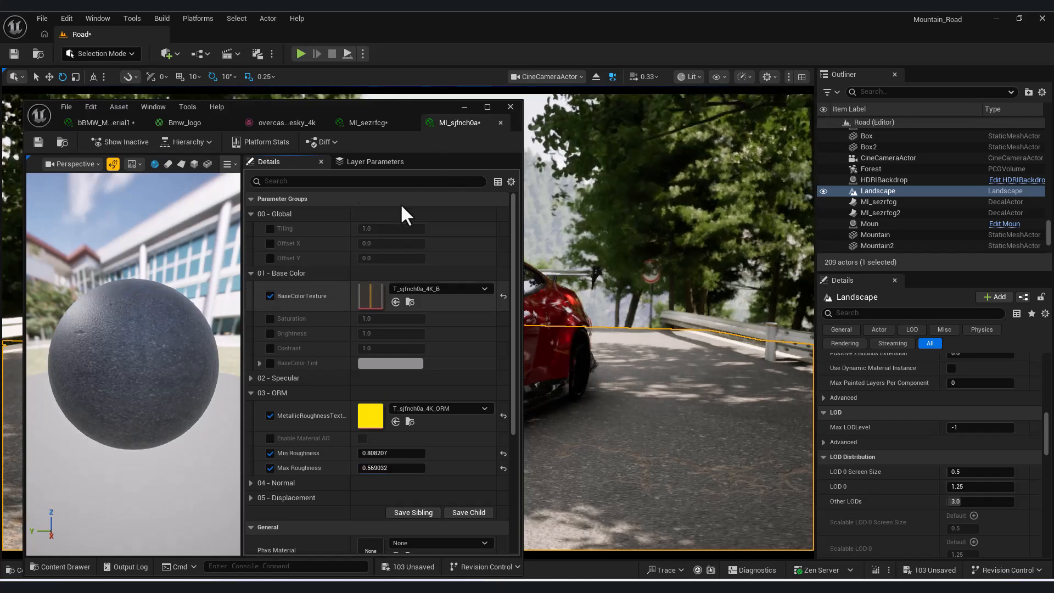
Move the material editor aside and open the free Mixed Soil decal in Fab
left_click_drag(245, 106, 682, 121)
left_click(657, 478)
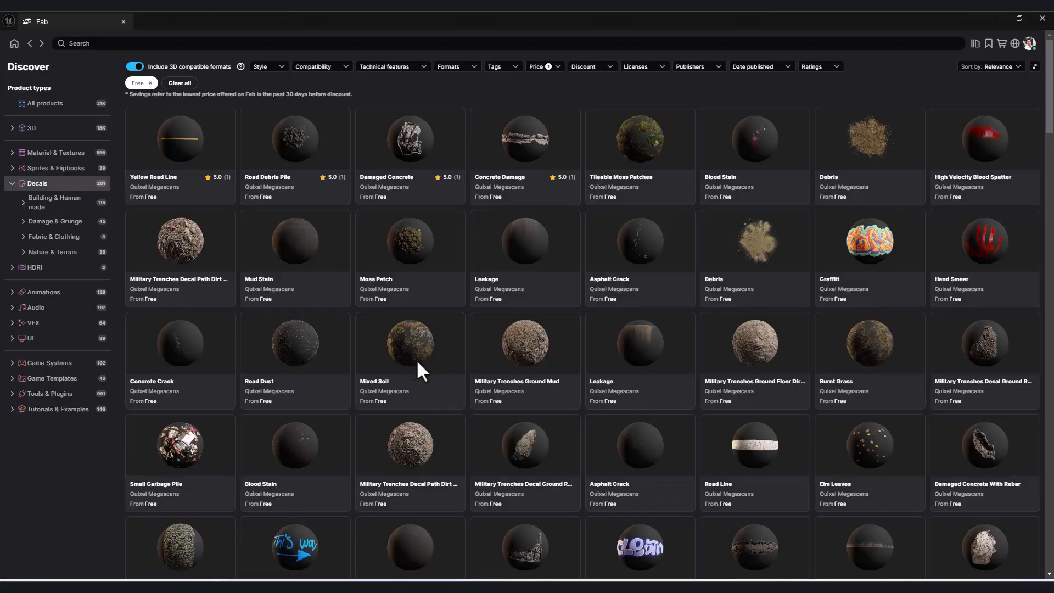
left_click(414, 359)
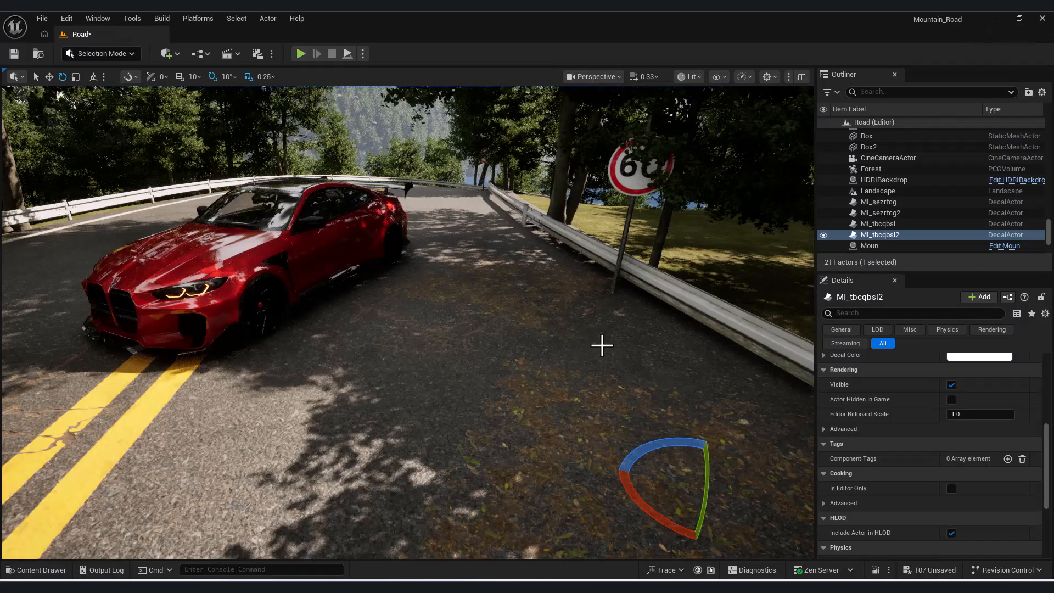
Duplicate the mixed soil decal and move the copy onto the road beside the guardrail behind the car
key("a")
key("s")
key("w")
key("w")
key("w")
right_click_drag(284, 213, 275, 236)
key("e")
key("a")
left_click_drag(315, 208, 339, 221)
right_click_drag(339, 220, 324, 225)
key("s")
key("w")
key("s")
Open the soil material instance MI_tbcqbsl, override Normal Intensity with about 29.99 and minimize the material editor
left_click(33, 570)
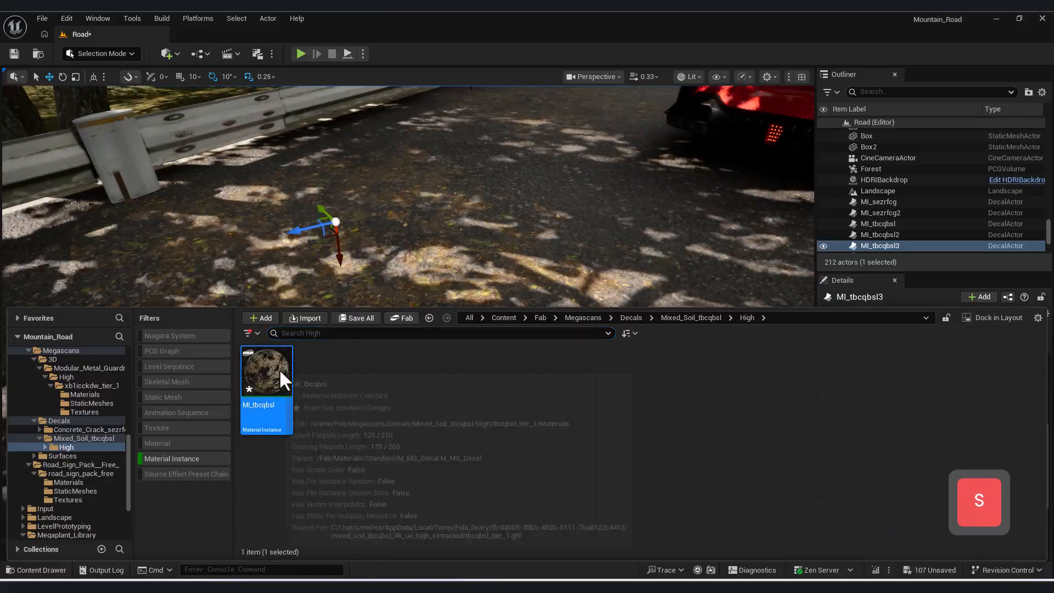
double_click(271, 365)
left_click(689, 439)
left_click(708, 484)
left_click_drag(824, 484, 878, 485)
right_click_drag(340, 351, 312, 324)
key("w")
key("s")
key("d")
key("w")
key("e")
left_click(902, 122)
Duplicate the mixed soil decal three more times, spreading and rotating the copies along the road's edges
key("ctrl+c")
key("ctrl+v")
right_click_drag(201, 231, 180, 323)
key("a")
key("w")
key("e")
right_click_drag(263, 286, 273, 282)
key("ctrl+c")
key("ctrl+v")
key("e")
key("ctrl+c")
key("ctrl+v")
key("e")
View the scene through CineCameraActor, reduce the soil material's Normal Intensity to about 7.37 and minimize its editor
left_click(593, 77)
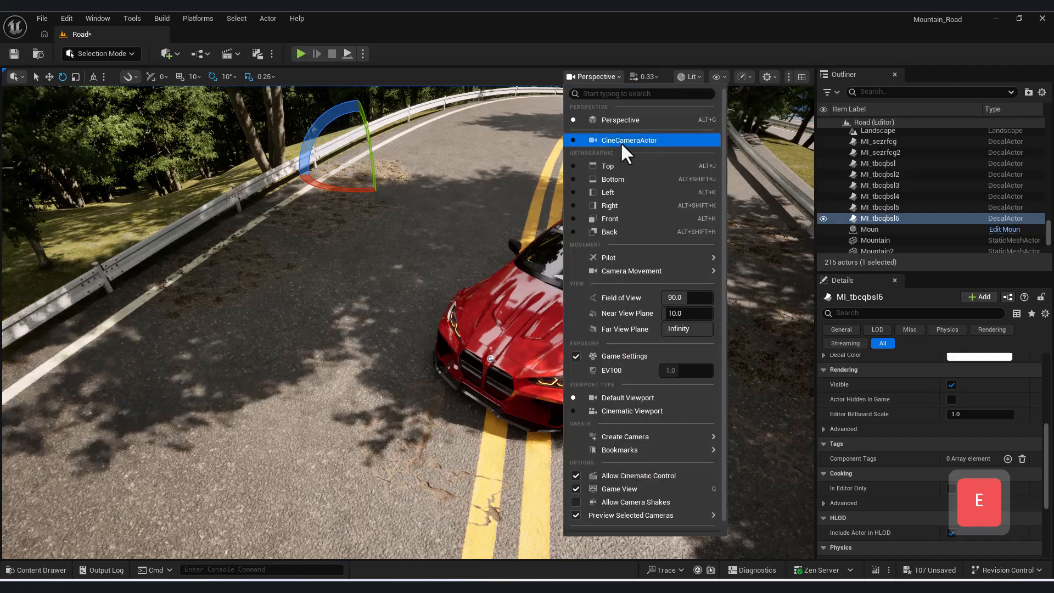
left_click(624, 144)
mouse_move(762, 578)
left_click(706, 555)
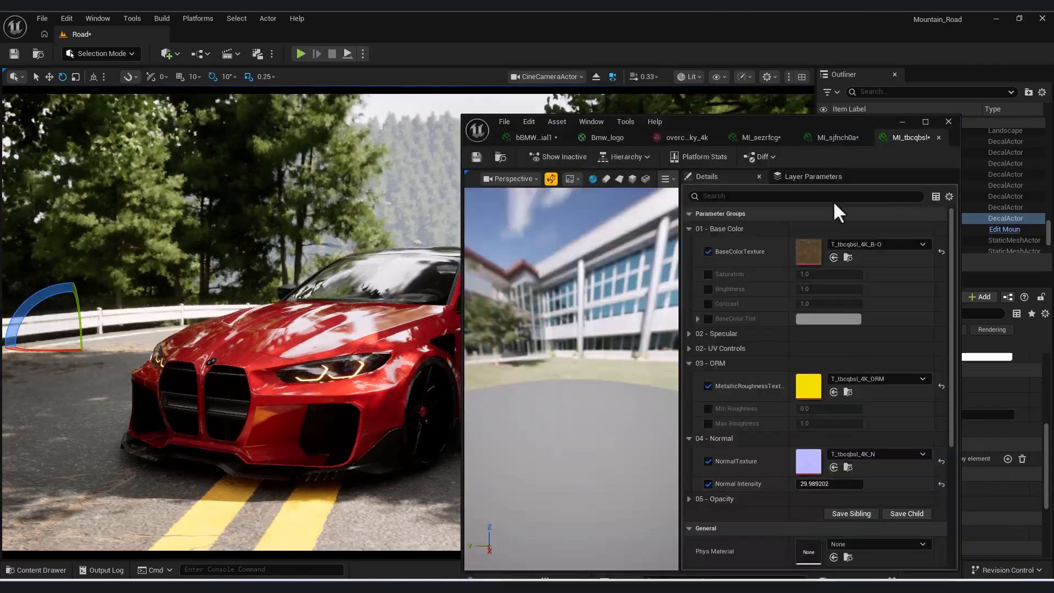
left_click_drag(391, 481, 405, 481)
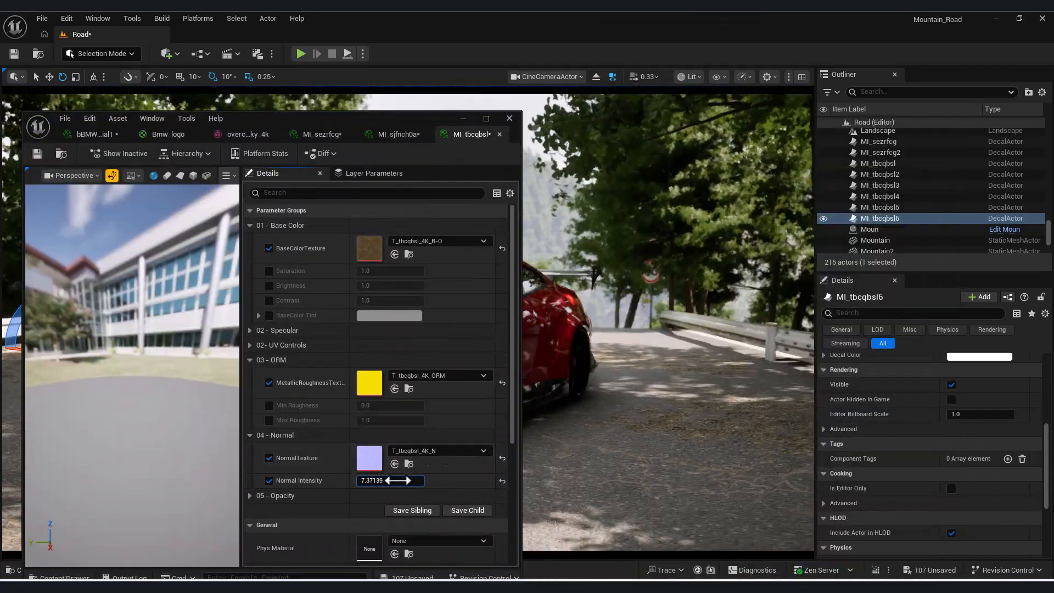
left_click(464, 118)
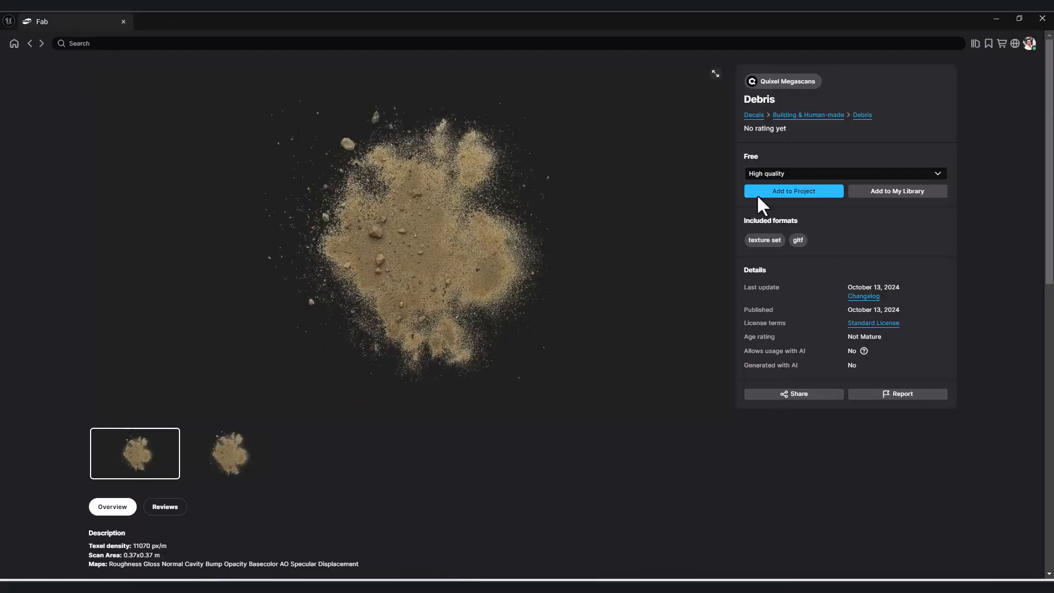
Add the high quality Debris decal from Fab to the project and minimize Fab
left_click(769, 192)
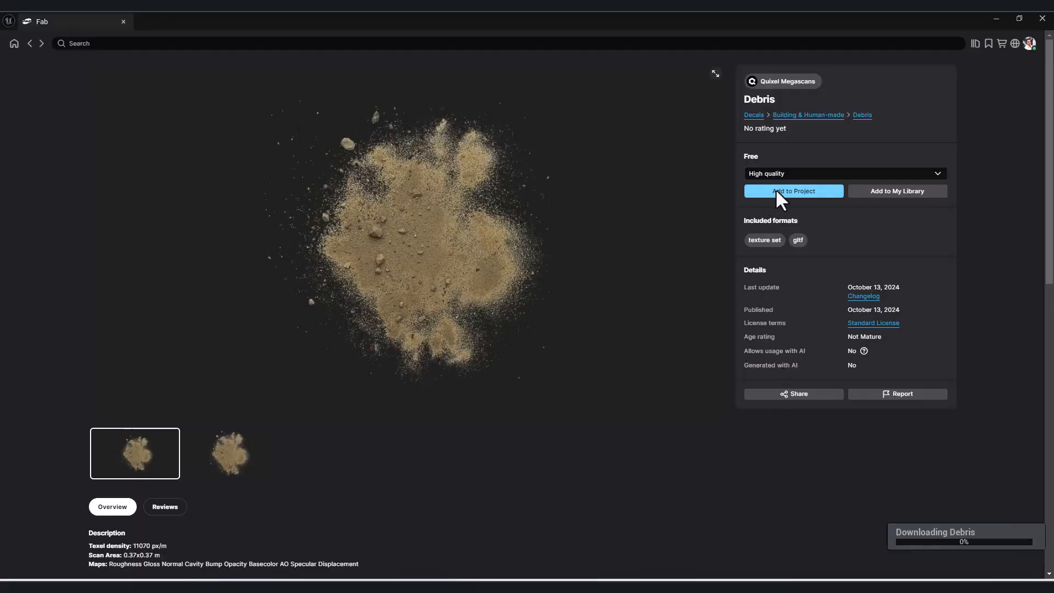
left_click(996, 18)
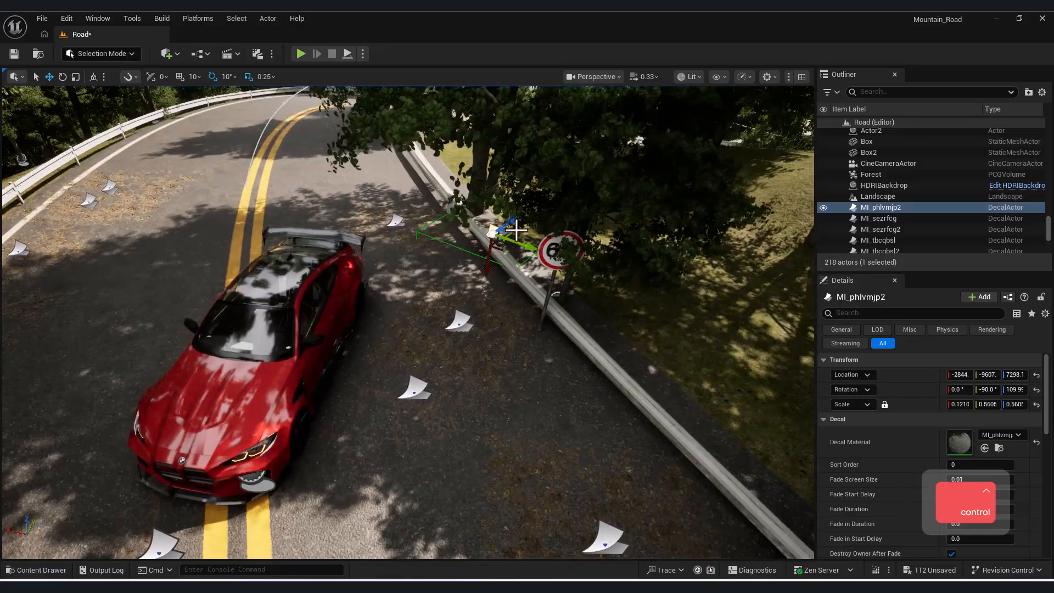
Duplicate the debris decal MI_phlvmjp2, placing the copy on the road in front of the car, and return to the CineCameraActor view
key("ctrl+c")
key("ctrl+v")
left_click(595, 77)
left_click(601, 139)
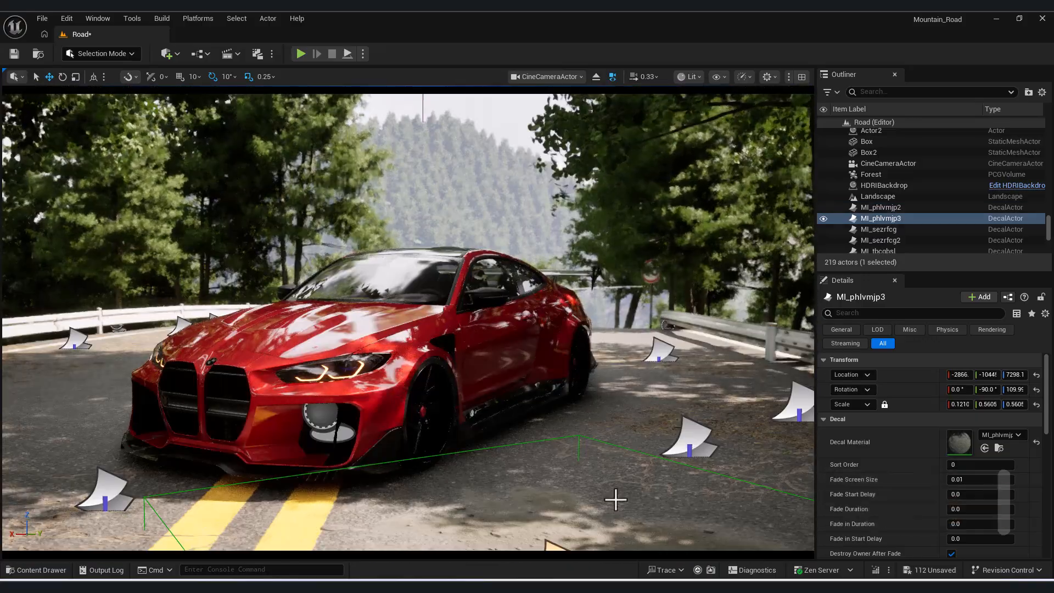
Open the debris decal's material instance, override and raise its Normal Intensity, minimize the editor and deselect the decal
left_click(999, 448)
double_click(269, 357)
left_click_drag(383, 117, 869, 106)
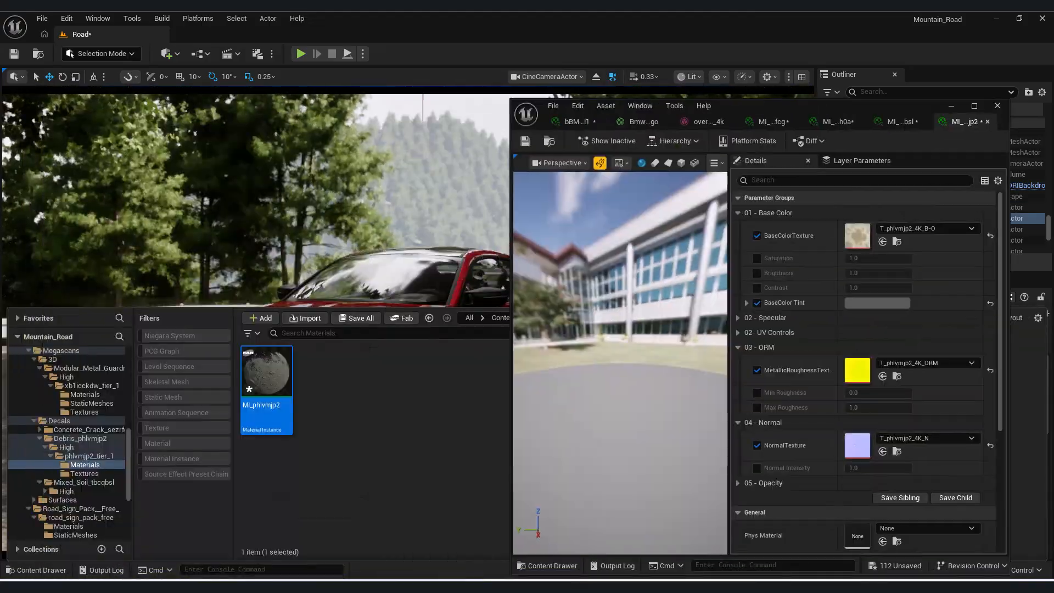
left_click_drag(512, 256, 703, 263)
left_click(865, 469)
left_click_drag(933, 468, 955, 468)
left_click(951, 106)
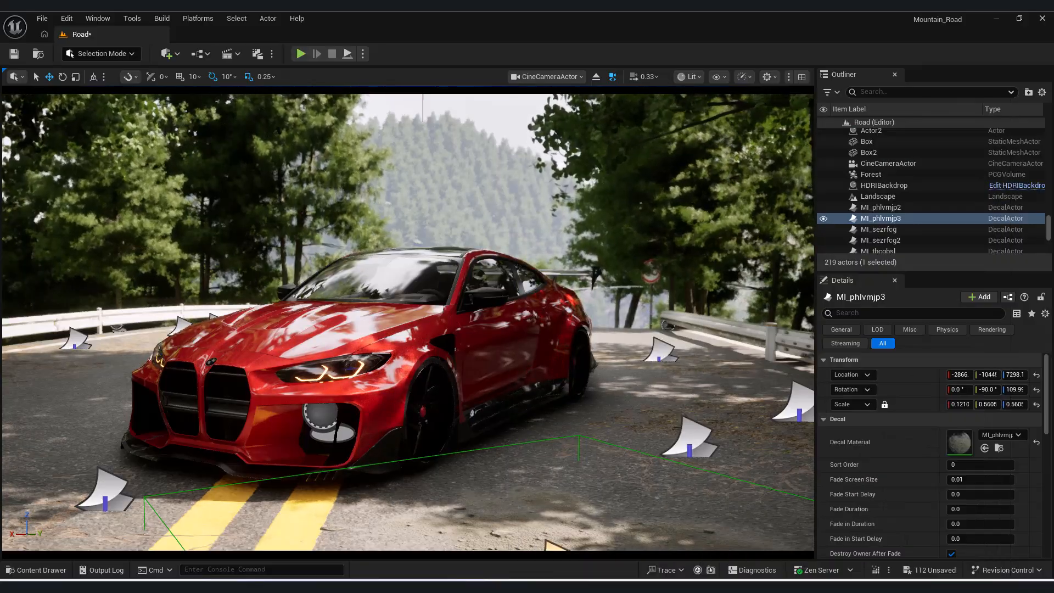
left_click(631, 433)
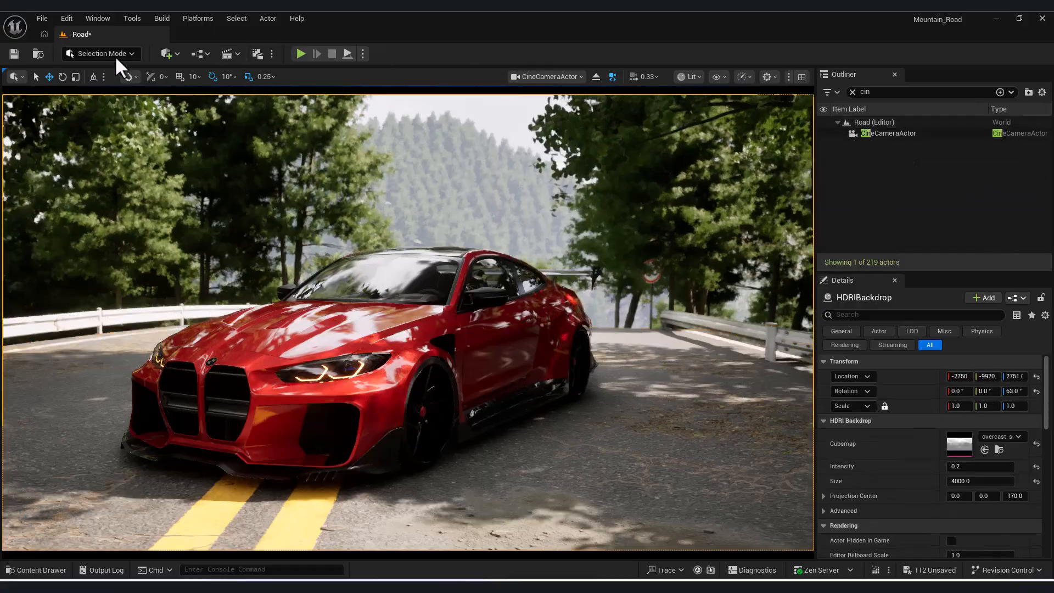
Download the Wild Grass 3D plant in Medium Quality from Quixel Bridge and add it to the project
left_click(167, 53)
left_click(211, 109)
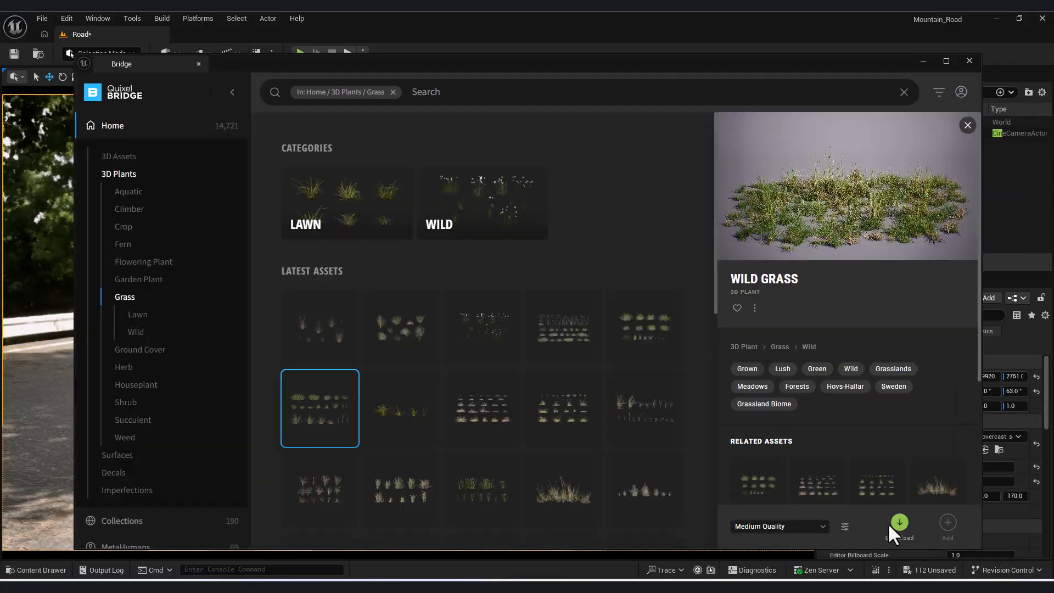
left_click(898, 523)
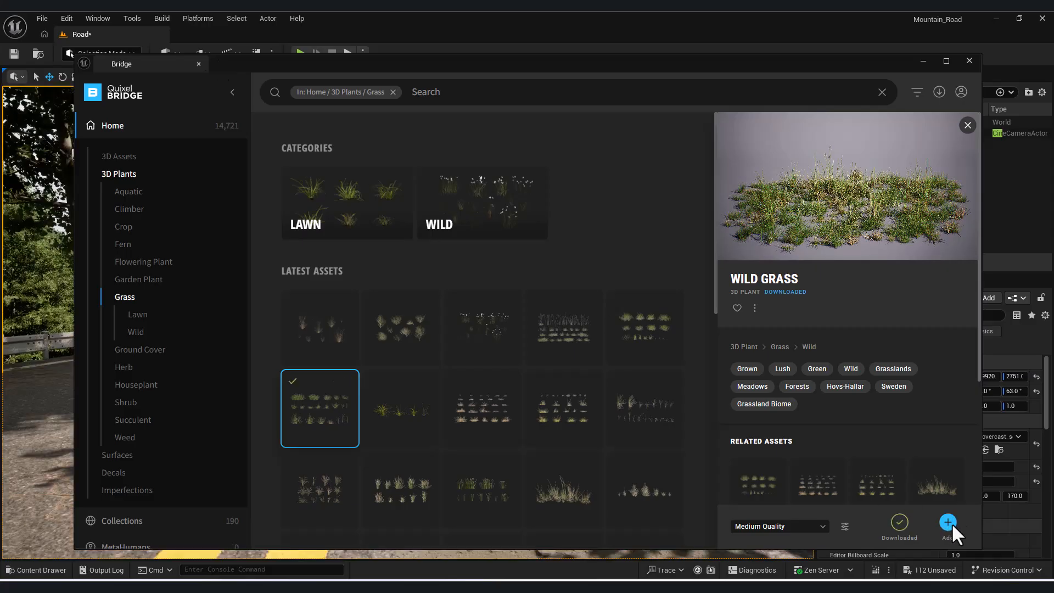
left_click(948, 523)
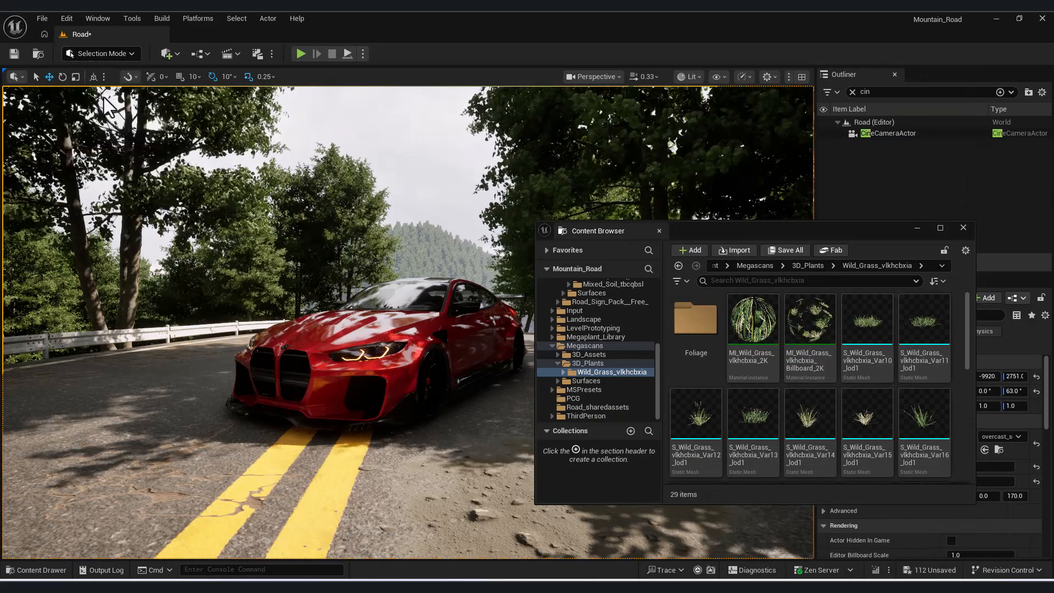
Enter Foliage Mode for painting the wild grass, with Brush Size about 27.4 and Paint Density about 0.108
key("shift+3")
left_click(917, 228)
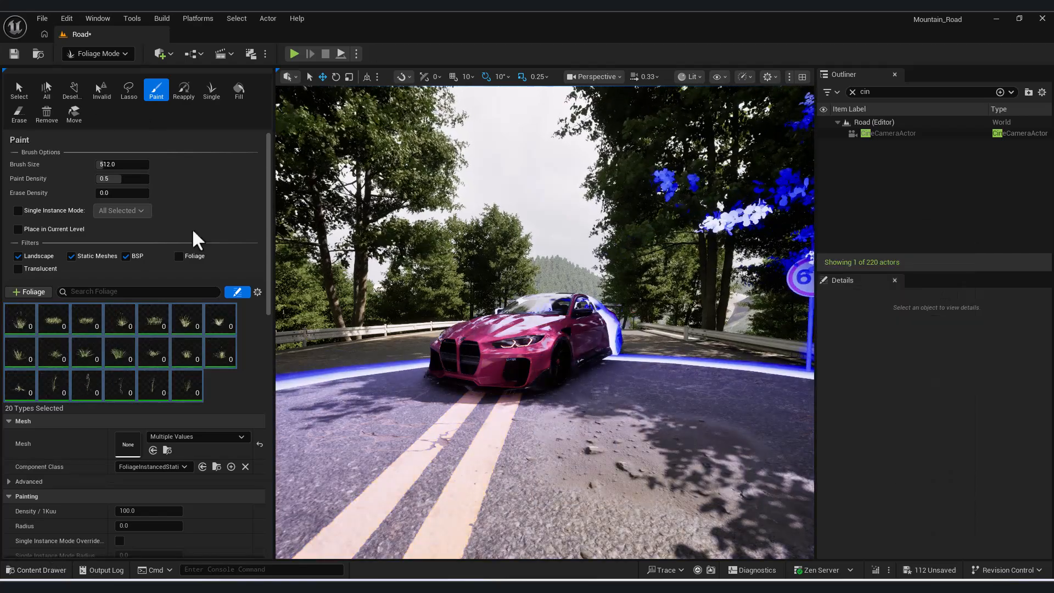
mouse_move(102, 164)
left_mouse_down()
mouse_move(94, 164)
mouse_move(100, 179)
left_mouse_up()
Try painting a stroke of wild grass on the road in front of the car and undo it
left_click_drag(338, 440, 415, 479)
right_click_drag(511, 484, 506, 457)
key("a")
key("w")
key("ctrl")
key("ctrl+z")
Paint wild grass along the road's edge between the guardrail and the white line
key("e")
right_click_drag(502, 417, 395, 385)
key("w")
key("w")
key("e")
key("a")
left_click_drag(455, 315, 527, 280)
right_click_drag(527, 280, 518, 273)
key("s")
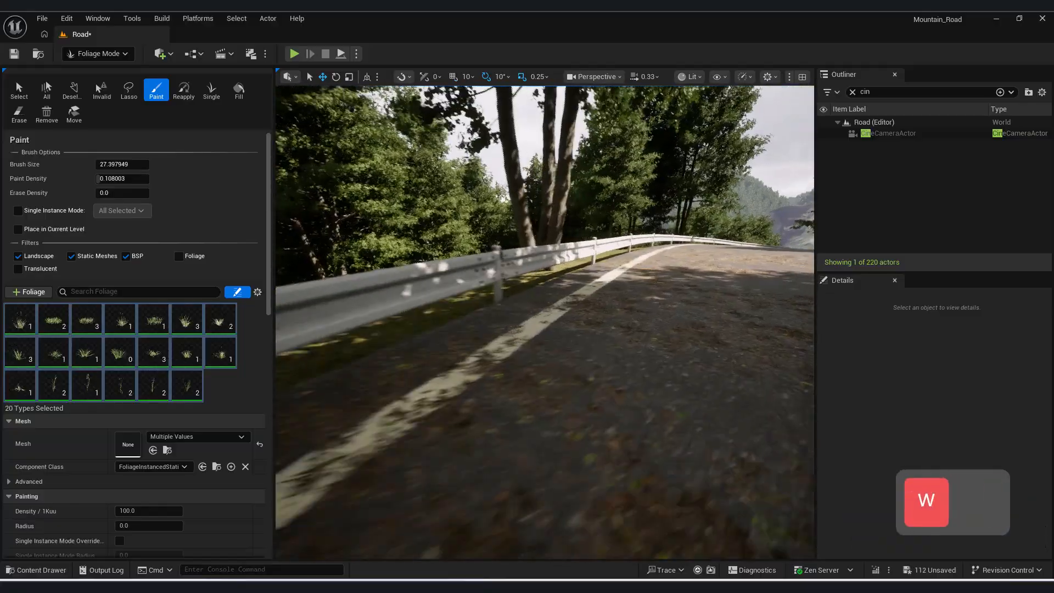
left_click(622, 143)
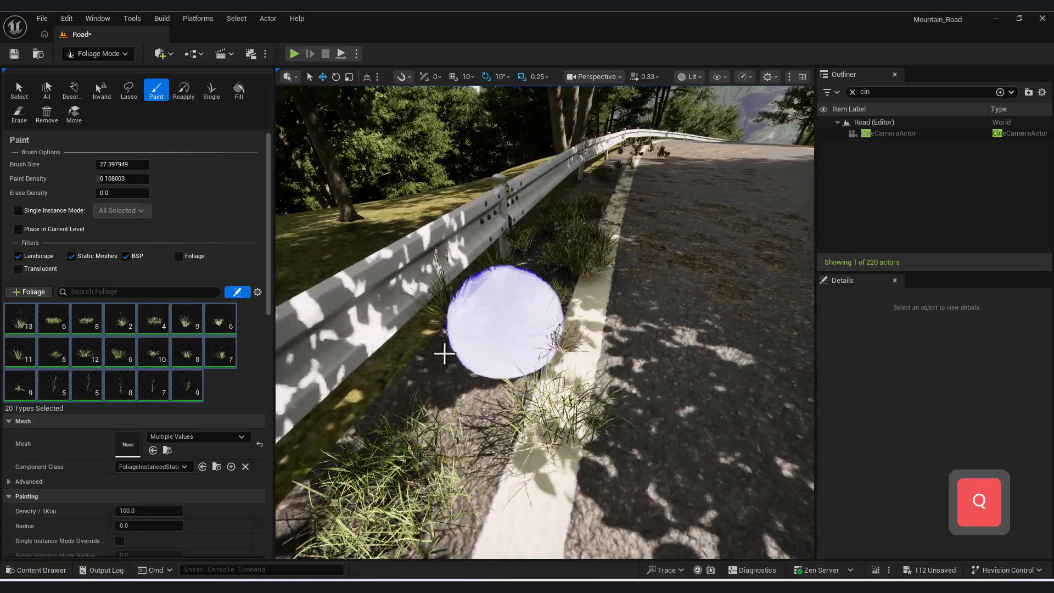
left_click(593, 229)
right_click_drag(593, 229, 541, 249)
key("a")
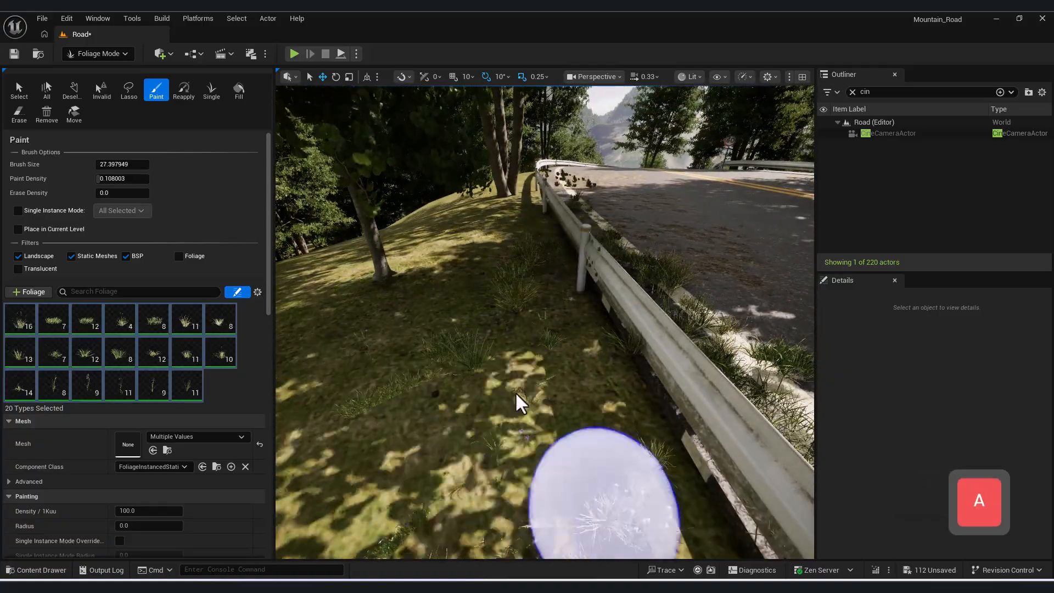
Paint more wild grass on the sloping verge behind the guardrail and further along the same roadside
left_click(326, 539)
right_click_drag(326, 539, 443, 385)
key("s")
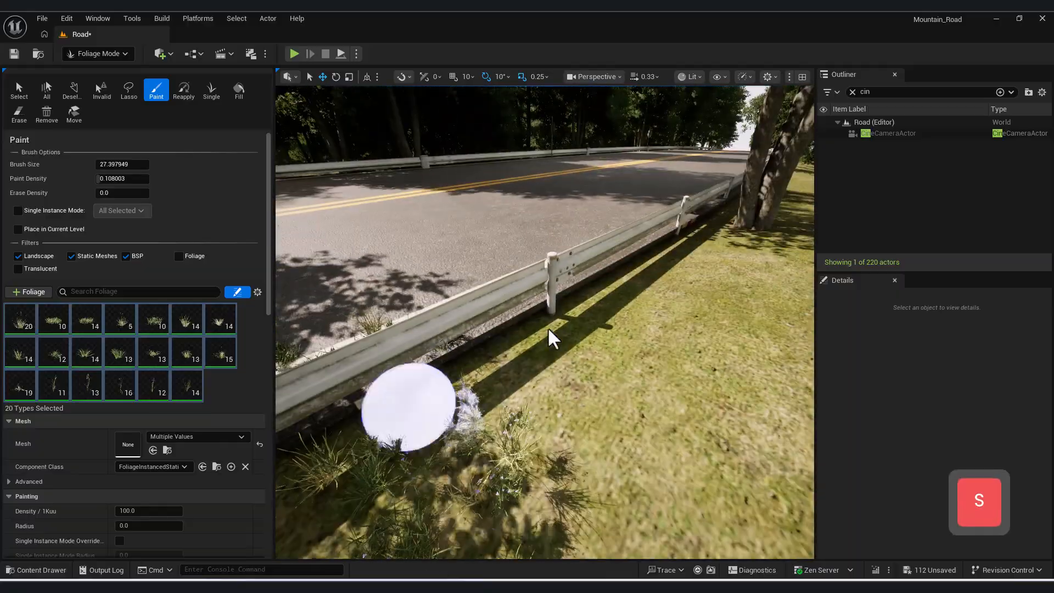
key("d")
right_click_drag(624, 319, 583, 332)
key("s")
left_click(581, 245)
key("w")
right_click_drag(581, 244, 588, 266)
key("d")
key("e")
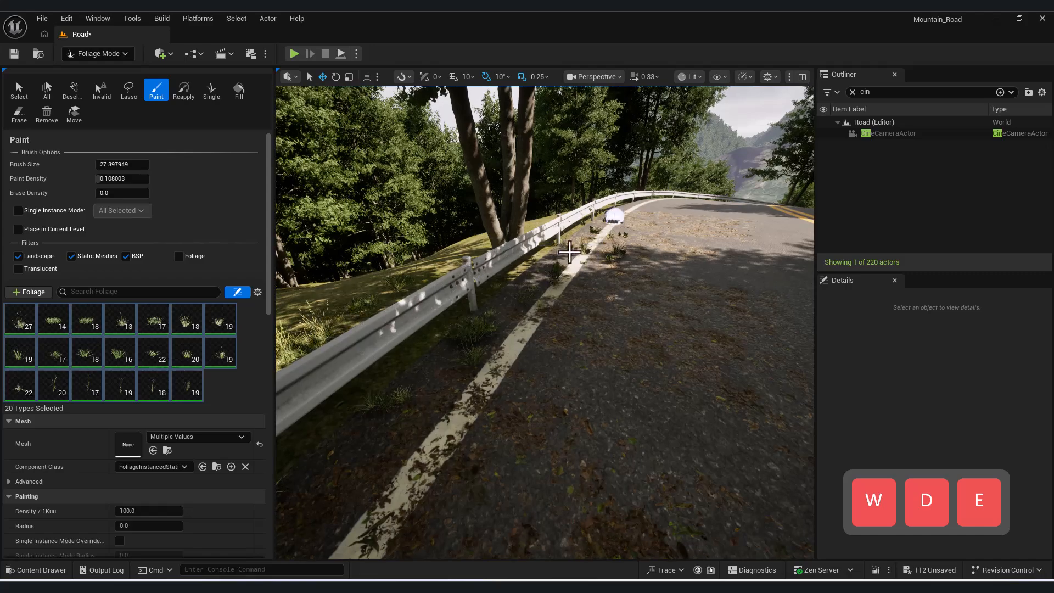
Paint wild grass at the foot of the guardrail around the 60 speed limit sign
right_click_drag(314, 491, 522, 361)
key("w")
left_click(522, 361)
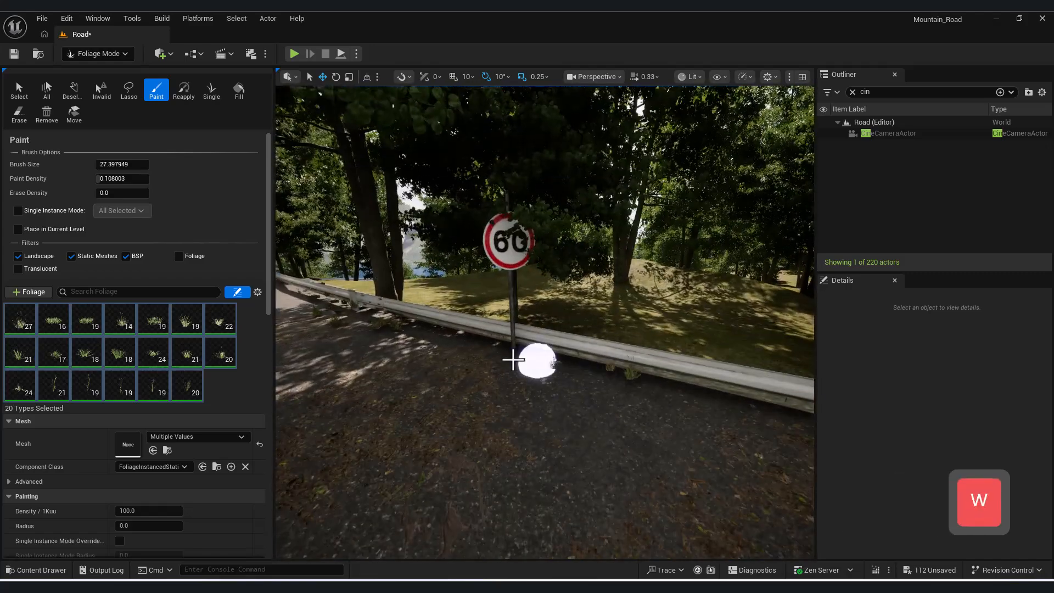
key("d")
right_click_drag(630, 331, 563, 430)
left_click(564, 430)
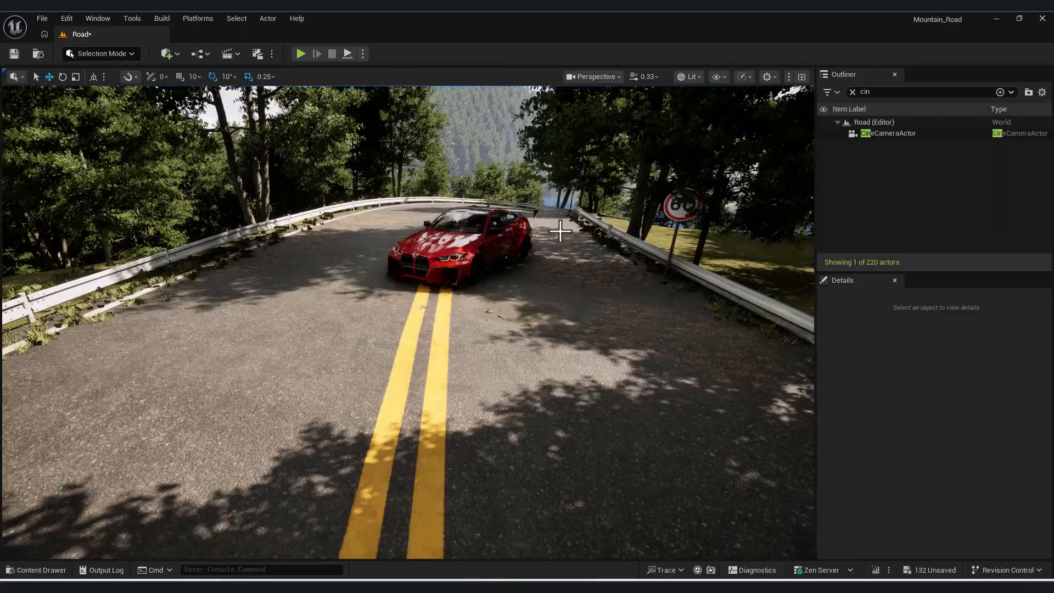
Examine the painted roadside grass and the decals around the car, ending in the CineCameraActor view
key("w")
key("a")
key("d")
key("a")
key("d")
key("s")
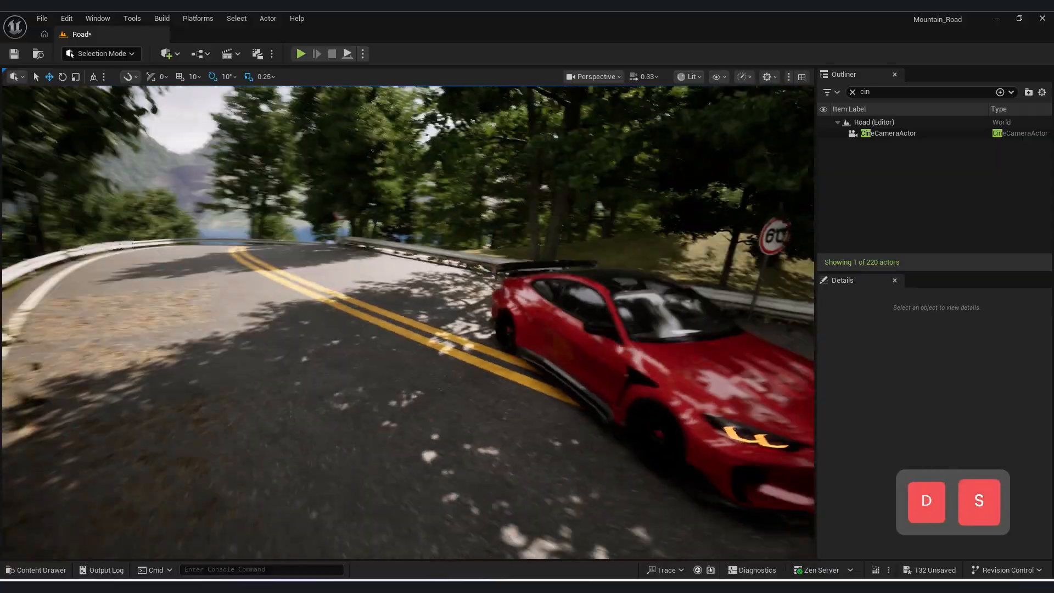
key("d")
left_click(596, 76)
left_click(615, 139)
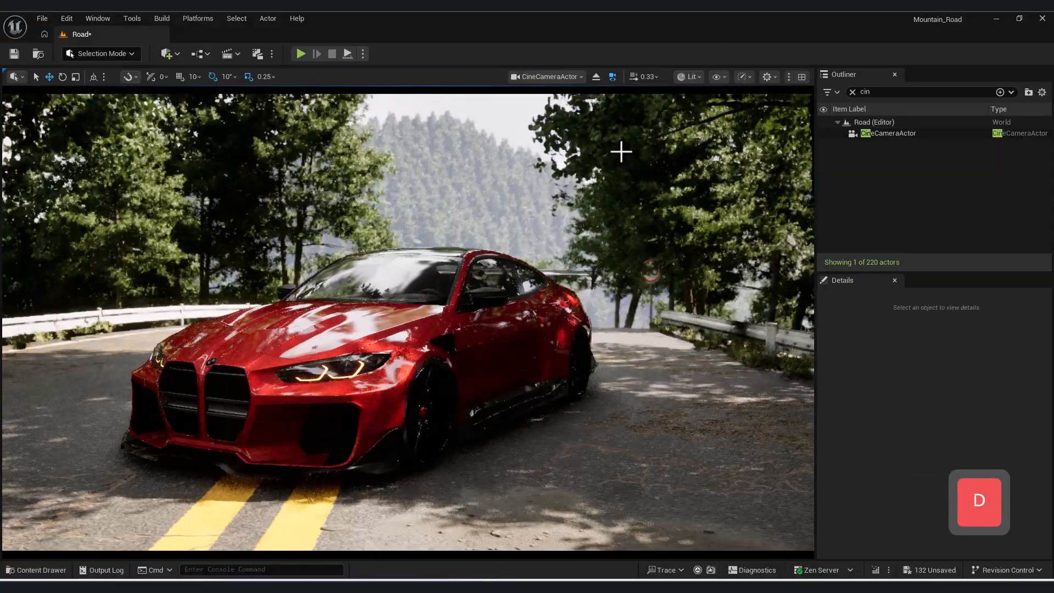
Set the overall viewport scalability to Cinematic
left_click(693, 77)
left_click(744, 76)
mouse_move(802, 141)
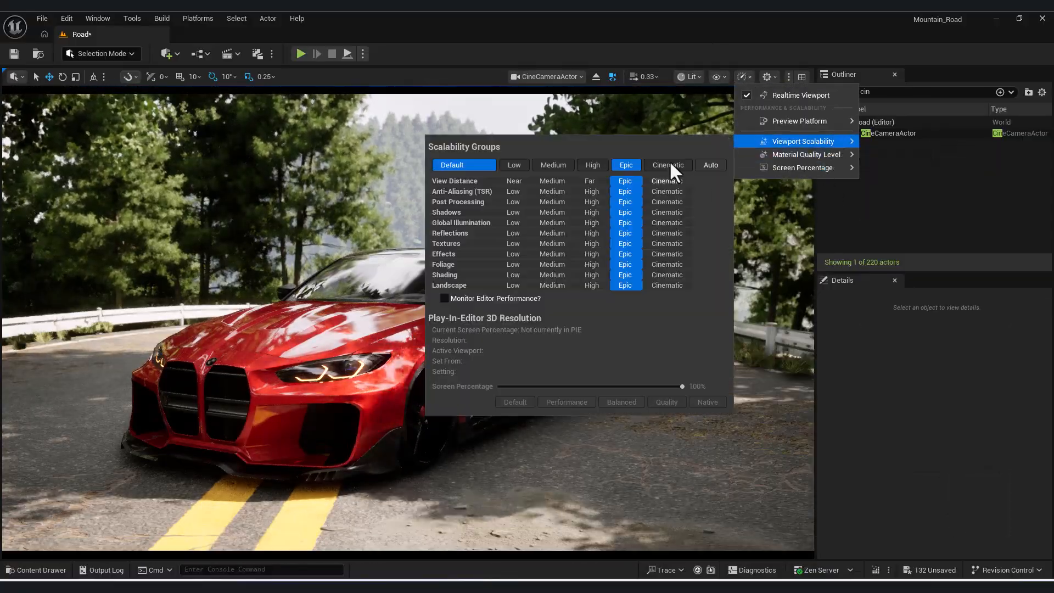
left_click(671, 162)
left_click(672, 475)
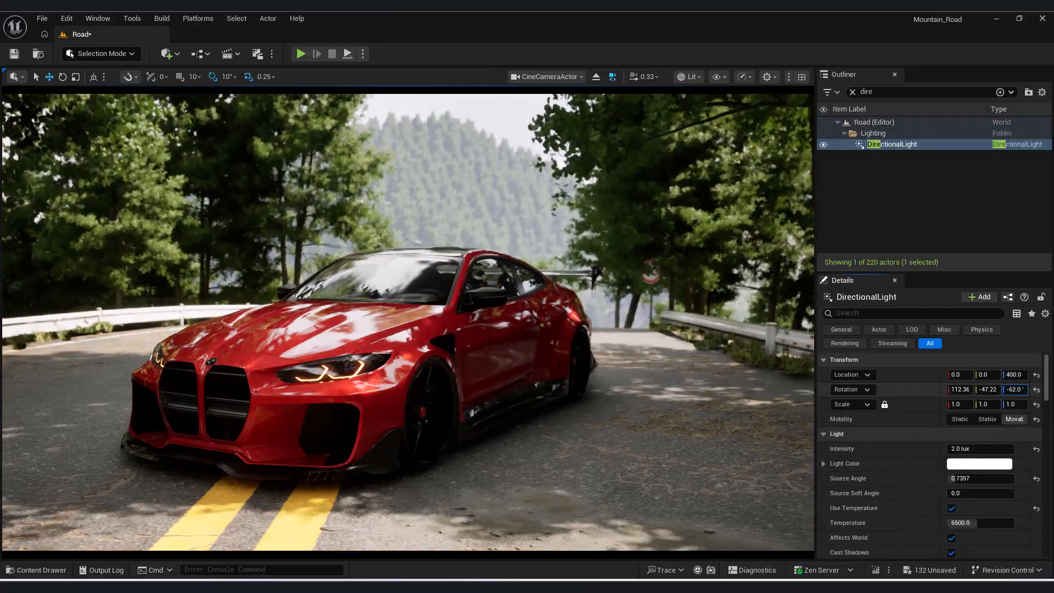
Fine-tune the DirectionalLight's Z rotation
mouse_move(1014, 390)
left_mouse_down()
mouse_move(1052, 390)
mouse_move(992, 390)
mouse_move(1016, 390)
left_mouse_up()
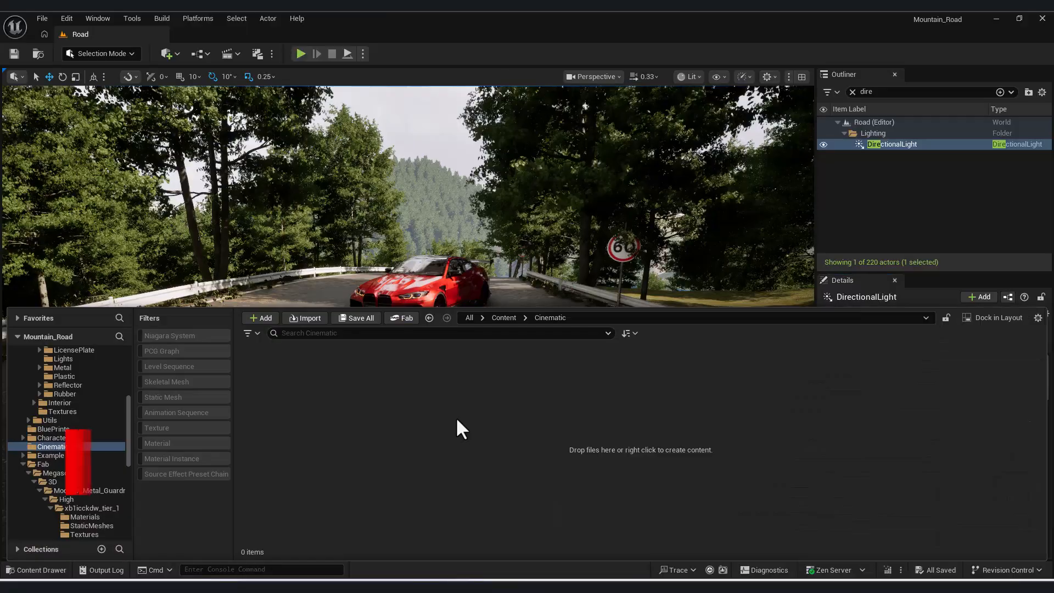
Create a Level Sequence in the Cinematic folder
right_click(455, 417)
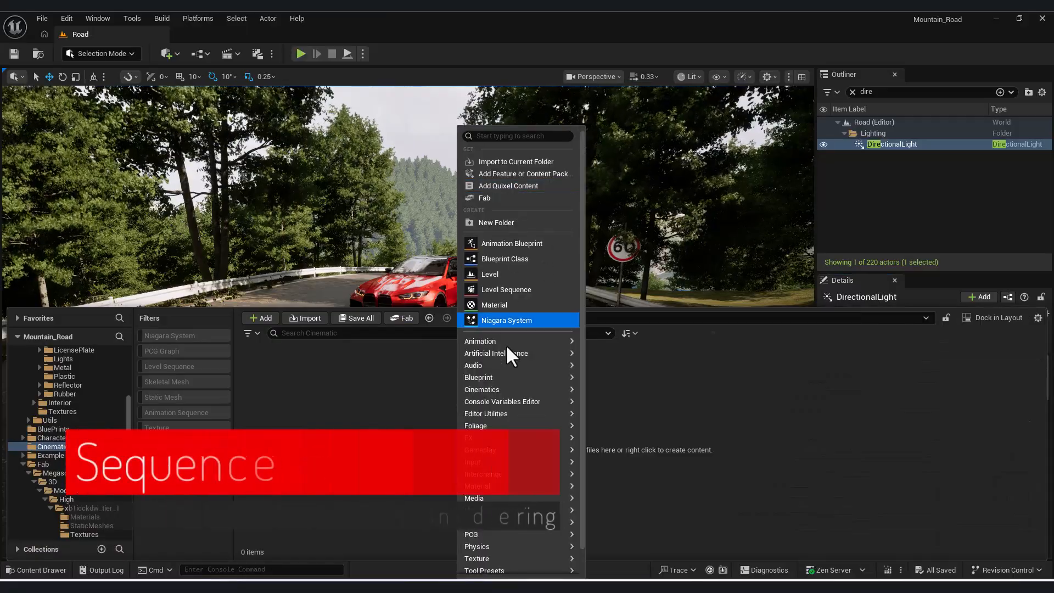
left_click(506, 290)
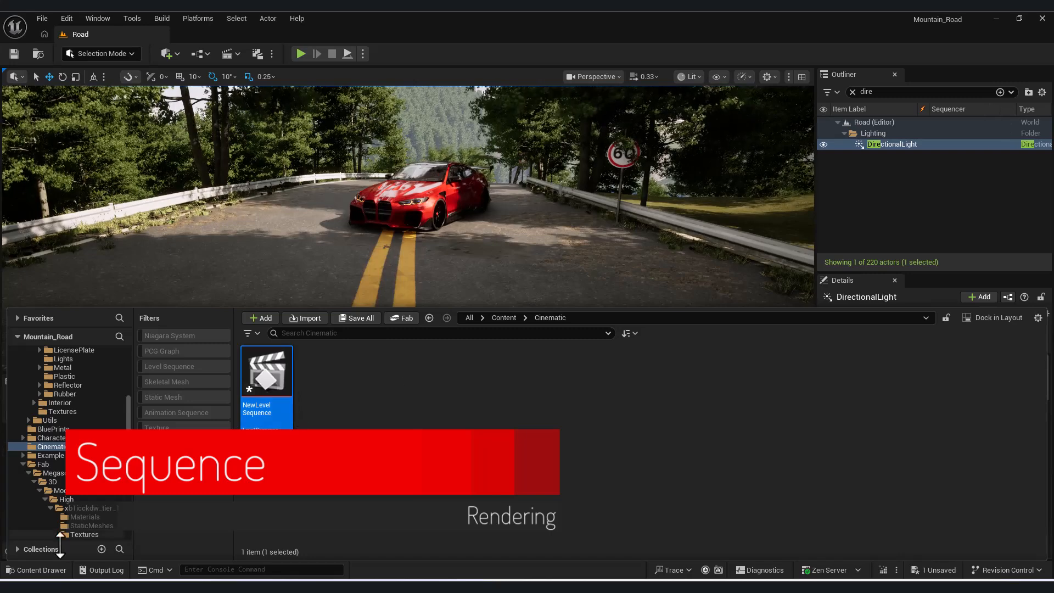
Add the CineCameraActor to the level sequence, creating its camera cut
left_click(25, 414)
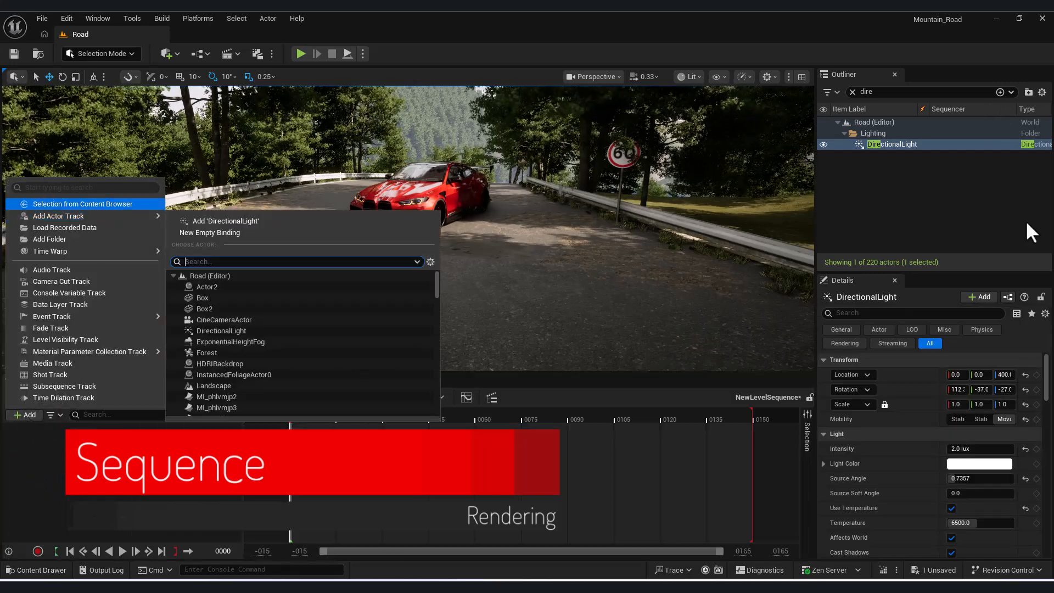
left_click(851, 91)
type("cin")
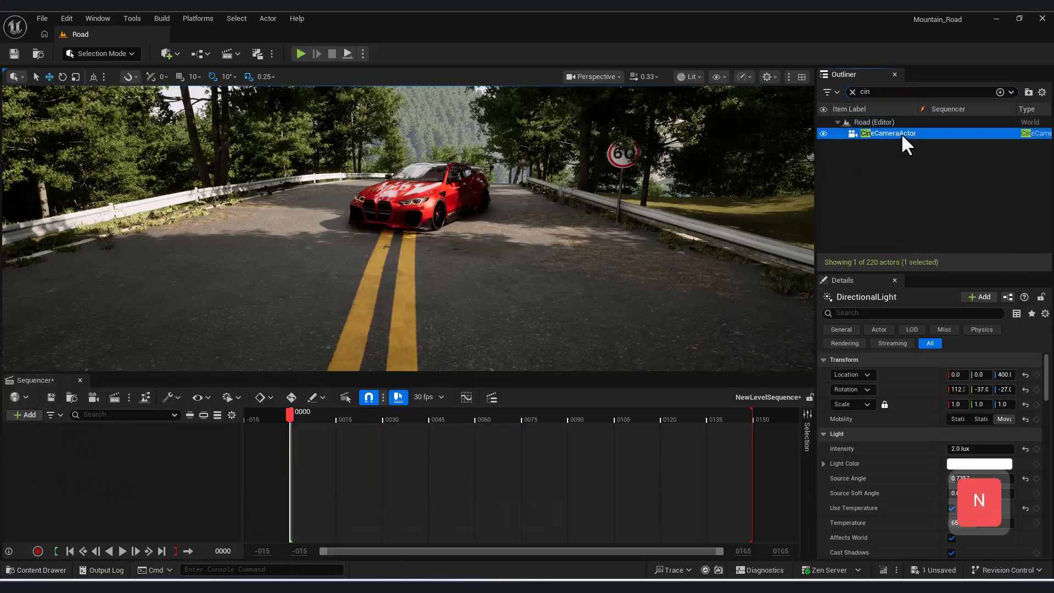
left_click(901, 133)
left_click(33, 410)
mouse_move(164, 216)
left_click(209, 219)
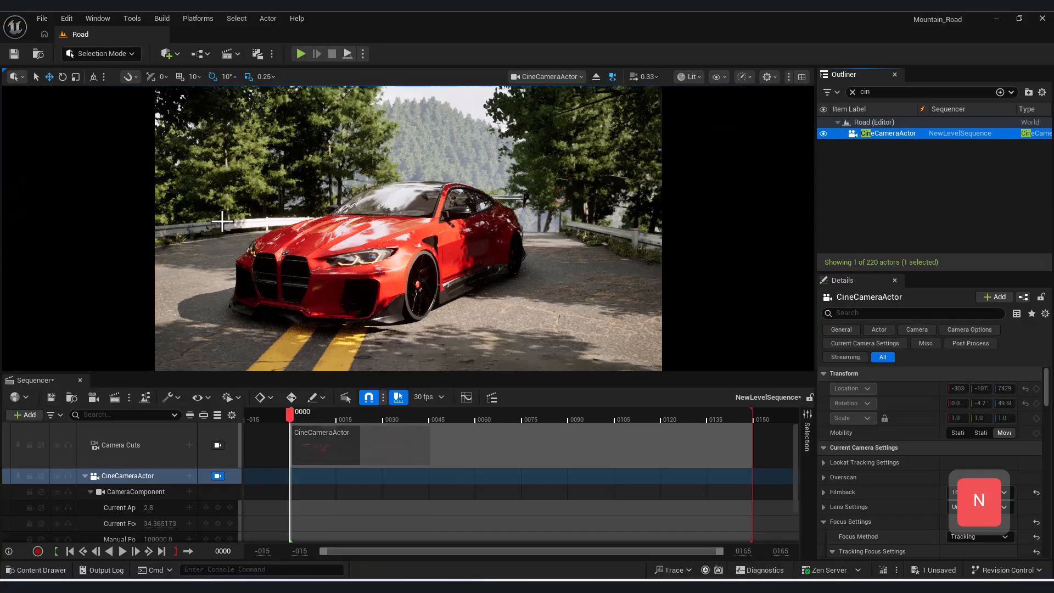
Turn off Lock Actor Movement for the CineCameraActor
right_click(883, 127)
right_click(884, 132)
mouse_move(903, 322)
Pull the CineCameraActor back and up to look down on the car and road, and key its transform at frame 0
key("s")
key("e")
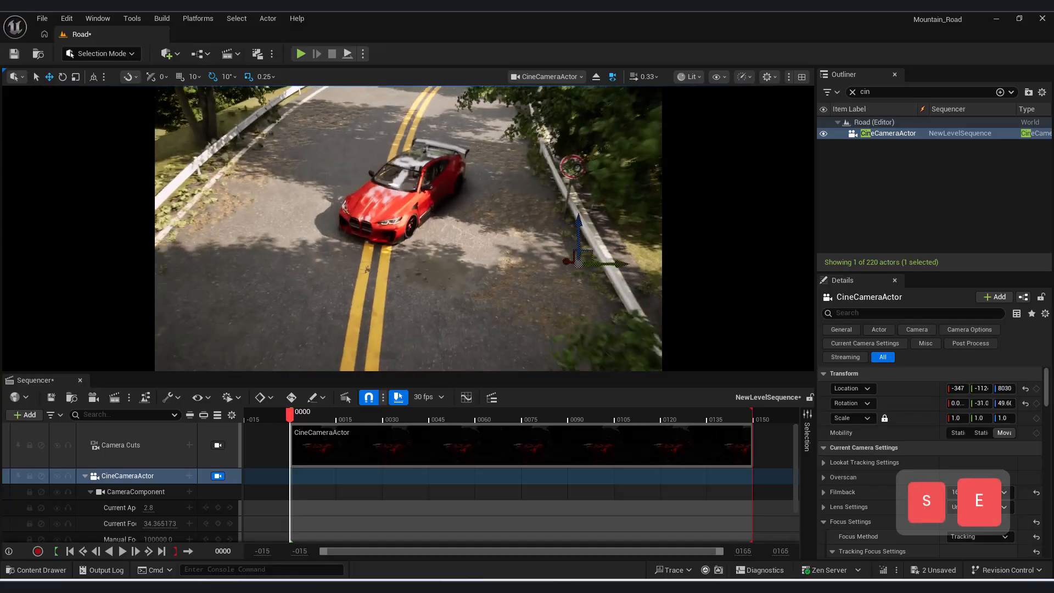
key("a")
key("s")
key("q")
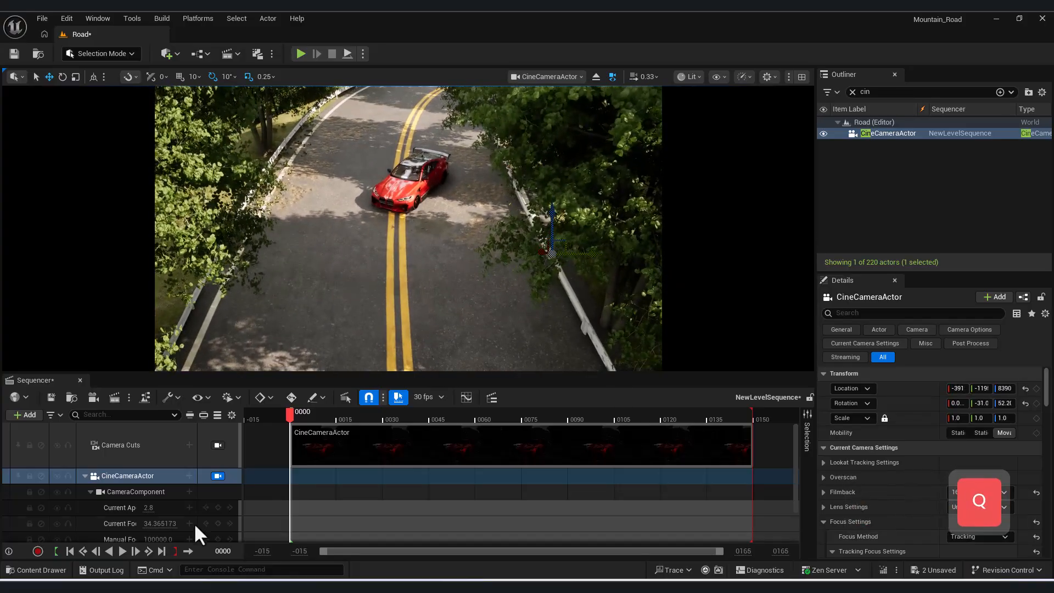
scroll(212, 527, "down", 2)
key("s")
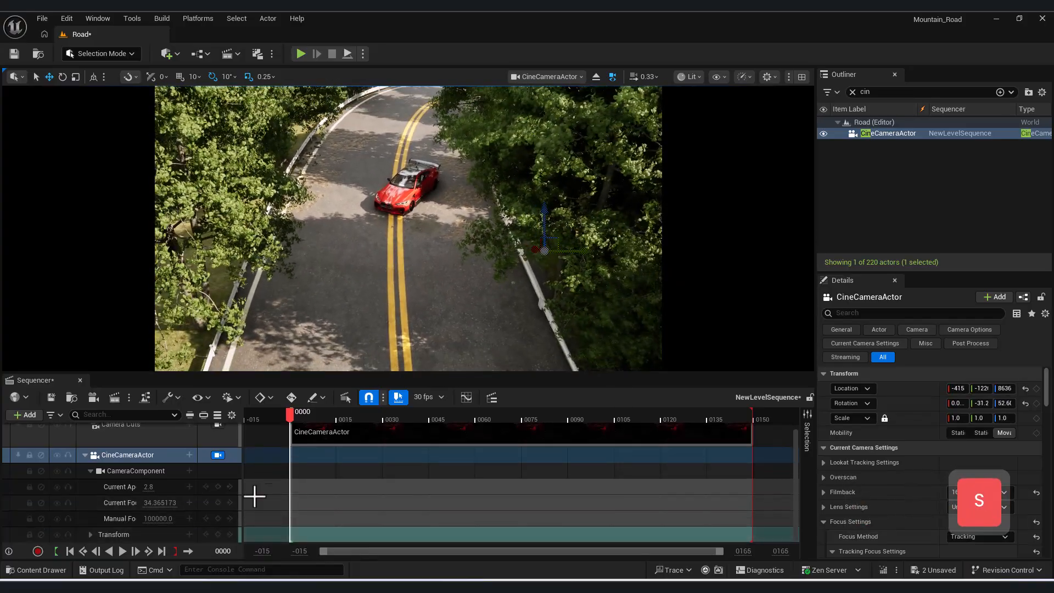
left_click(218, 534)
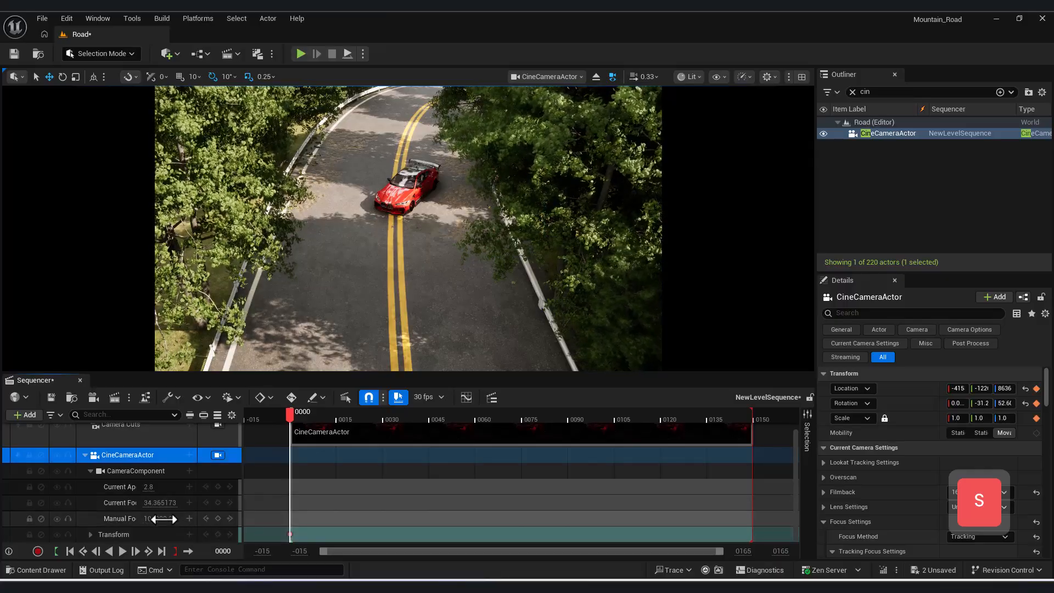
Undo the accidental changes to the camera's focal length and manual focus distance
key("ctrl+z")
key("ctrl+z")
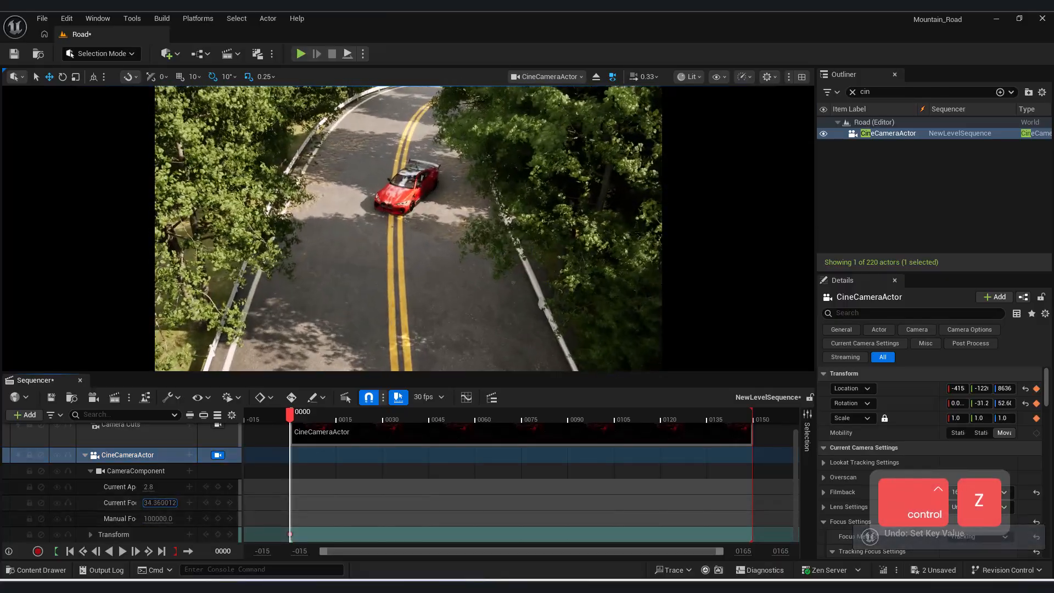
key("ctrl+z")
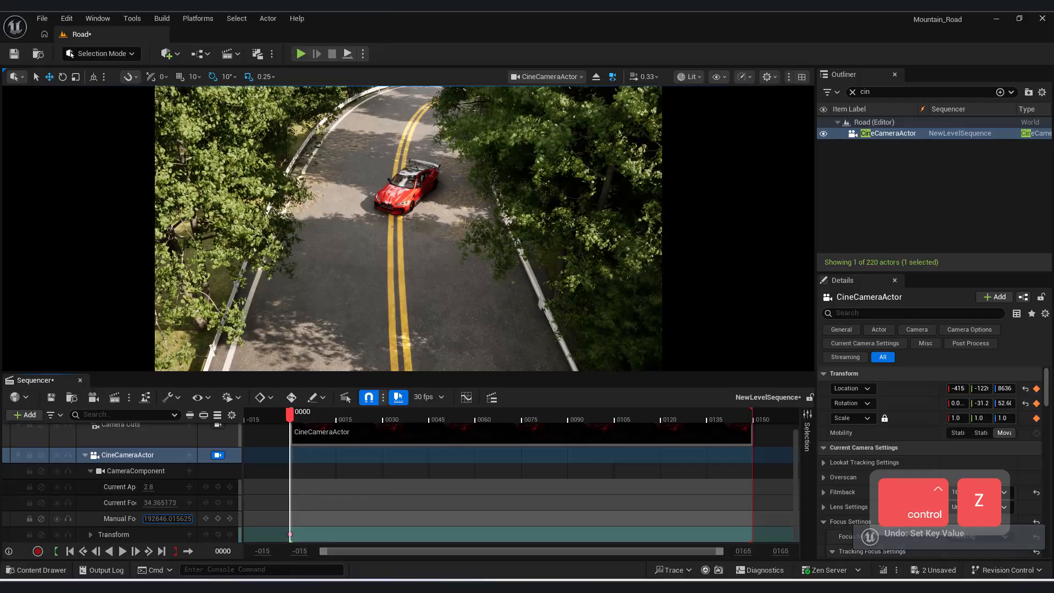
key("ctrl+z")
key("ctrl+z")
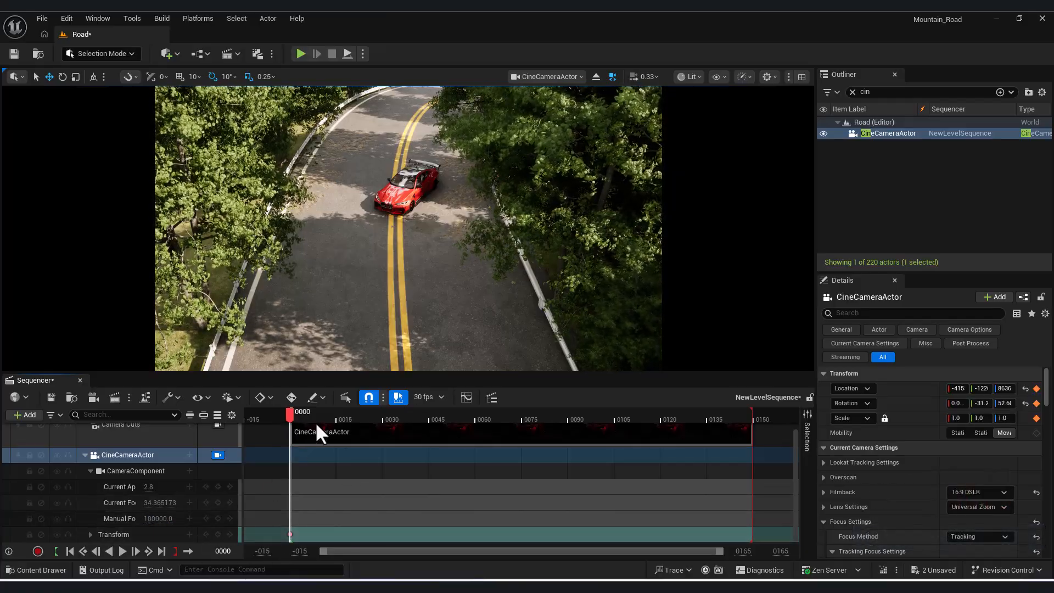
Lower the CineCameraActor toward road level with a flatter angle and key its transform at frame 64
key("q")
right_click_drag(414, 260, 414, 231)
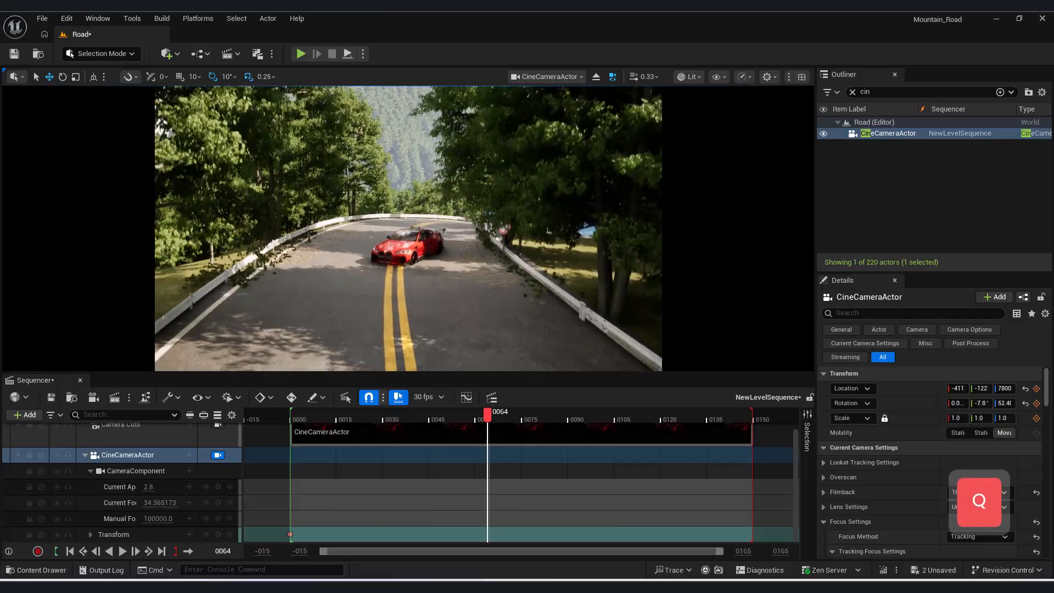
left_click(218, 535)
Bring the camera close to the car's front, key its transform at frame 150, and play the shot back
left_click(753, 455)
right_click_drag(408, 237, 408, 228)
key("w")
key("q")
key("d")
left_click(217, 536)
left_click_drag(751, 406, 253, 443)
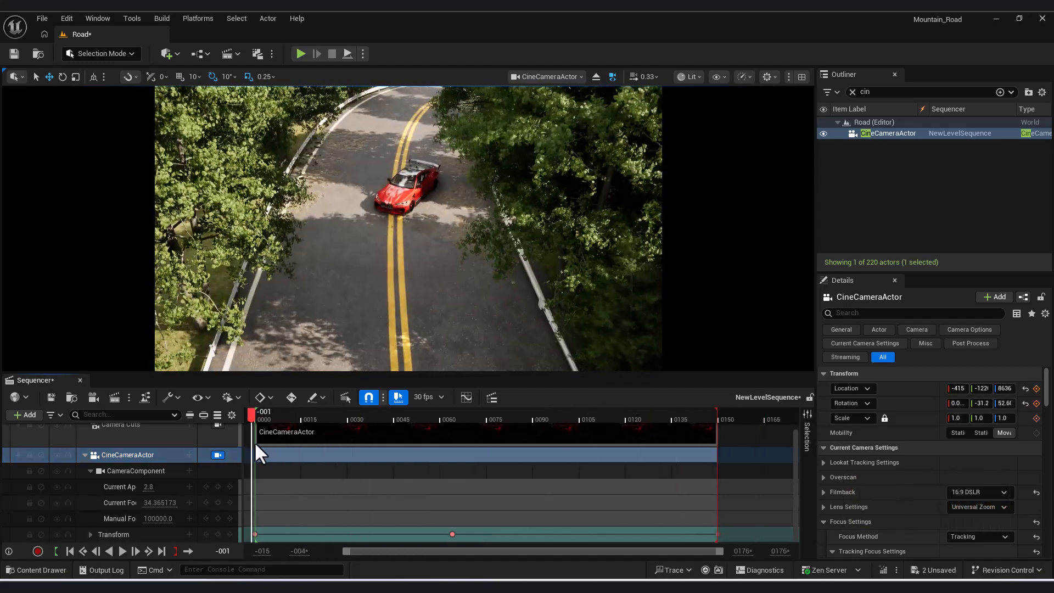
key("space")
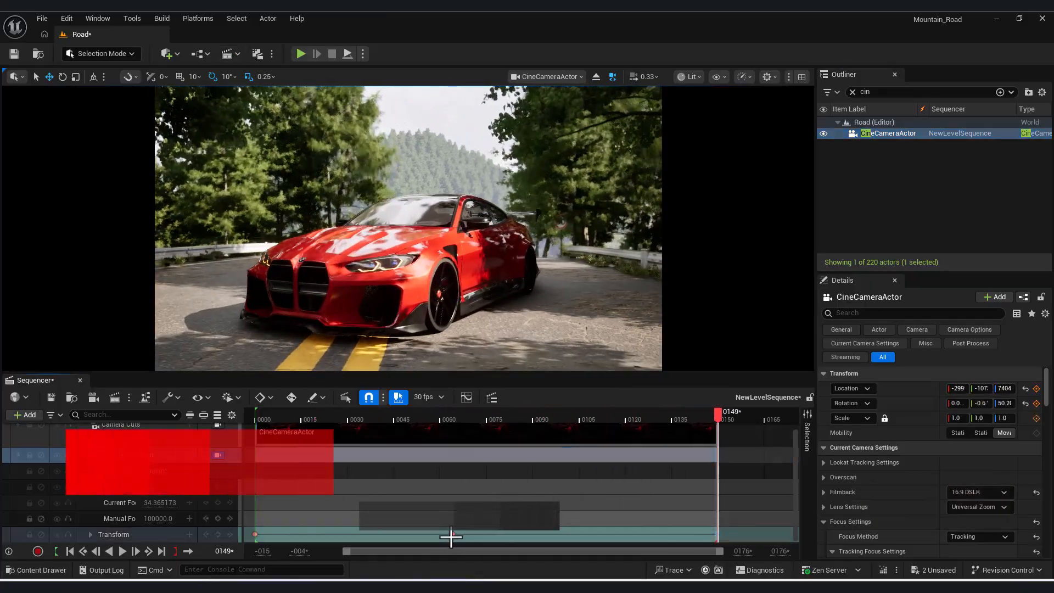
Delete the first shot's transform keys and key a raised view of the car's front at frame 0
key("Delete")
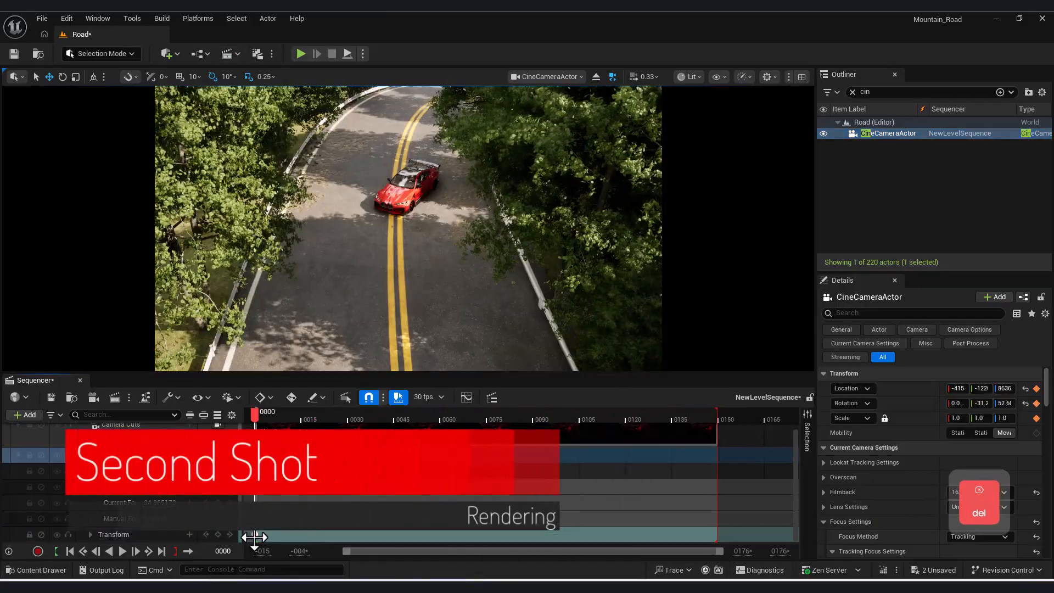
left_click_drag(268, 421, 291, 421)
key("w")
right_click_drag(546, 305, 582, 300)
key("a")
left_click_drag(261, 417, 255, 418)
left_click(218, 534)
Swing the camera around to the car's rear side and key its transform at about frame 53
right_click_drag(409, 236, 604, 179)
key("q")
key("a")
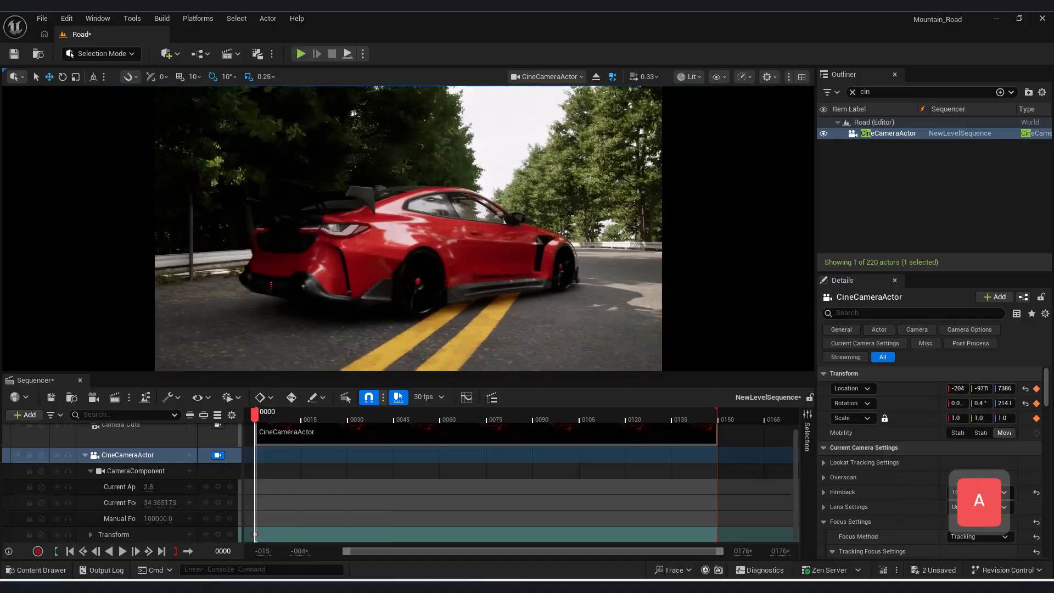
left_click_drag(257, 419, 418, 419)
key("w")
right_click_drag(409, 236, 607, 192)
key("s")
key("a")
key("q")
key("a")
left_click(218, 535)
Move the camera close over the car's roof and key its transform at frame 99
left_click_drag(541, 437, 560, 433)
key("a")
right_click_drag(527, 247, 593, 266)
key("w")
key("e")
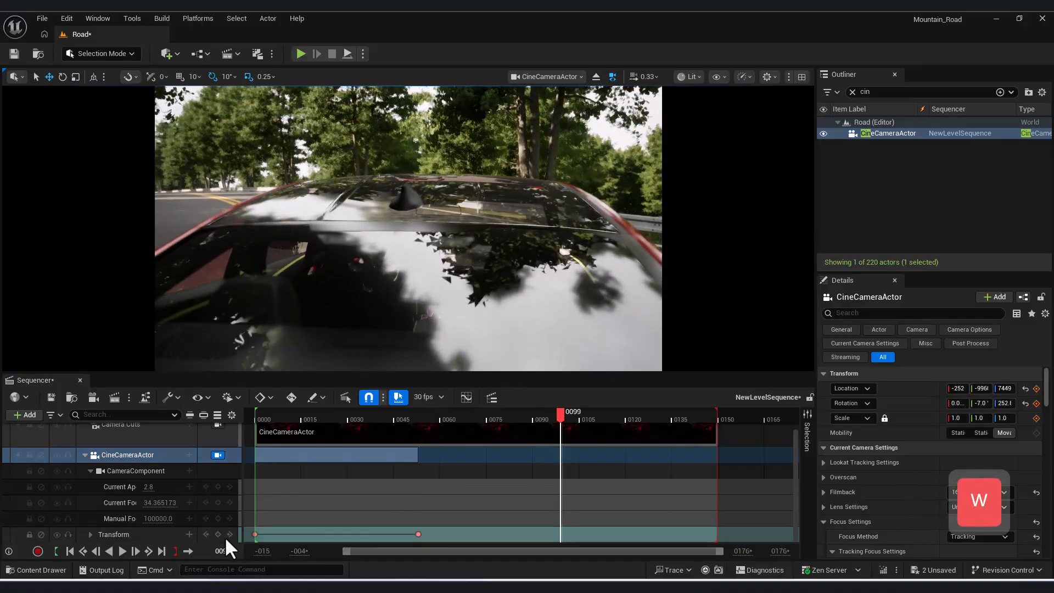
left_click(218, 534)
Adjust the camera between the first two keys and key its transform at about frame 23
left_click_drag(560, 417, 325, 431)
right_click_drag(417, 219, 368, 258)
key("a")
left_click(218, 535)
Key a final camera position, shift that key to about frame 150, and play the second shot back
left_click_drag(324, 416, 578, 447)
key("d")
key("e")
key("w")
left_click(218, 534)
left_click_drag(644, 534, 713, 535)
left_click_drag(719, 416, 249, 407)
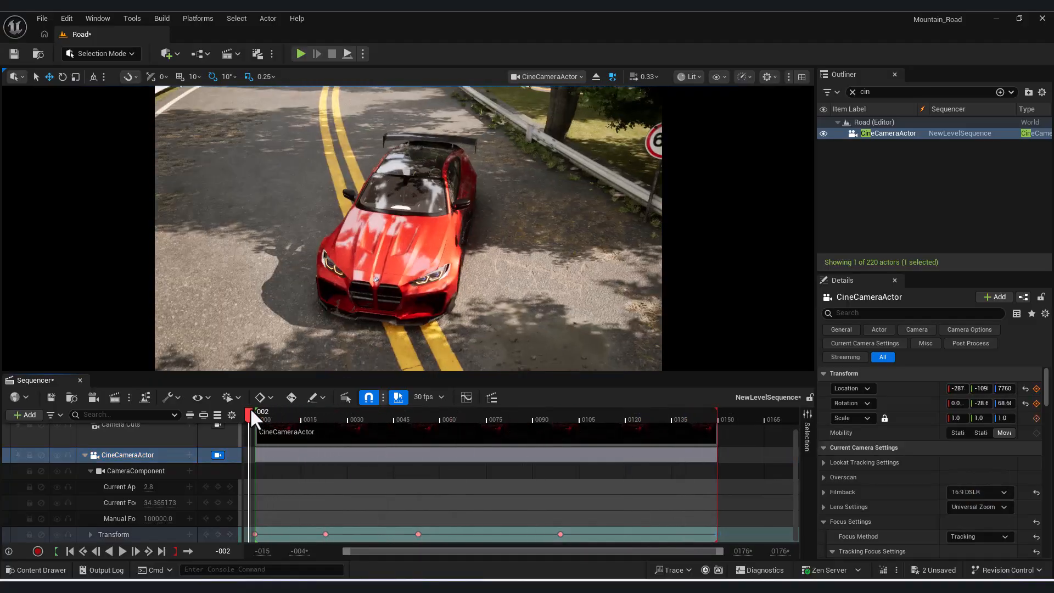
key("space")
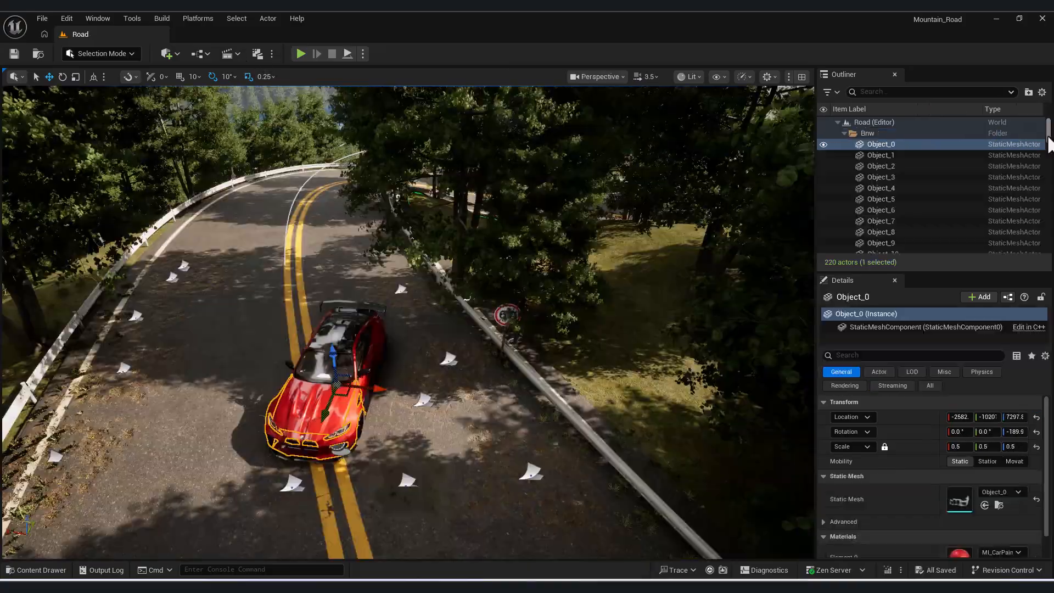
Select the car meshes through Object_59, move them to another stretch of road, and rotate them about 86 degrees around Z
scroll(934, 192, "down", 15)
left_click(894, 192, "shift")
key("f")
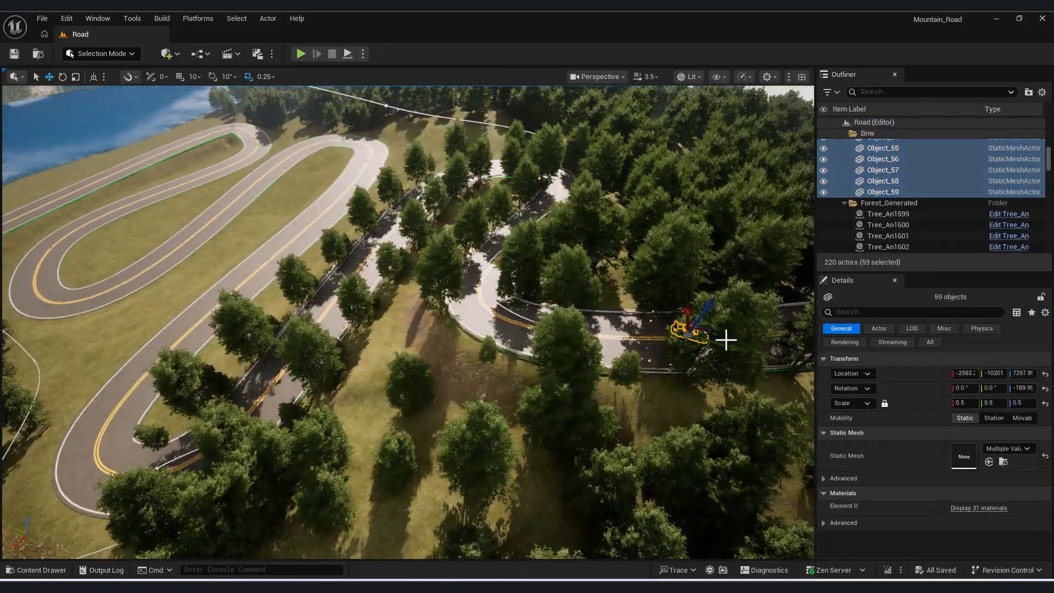
key("w")
right_click_drag(324, 253, 340, 192)
left_click_drag(236, 362, 387, 379)
key("e")
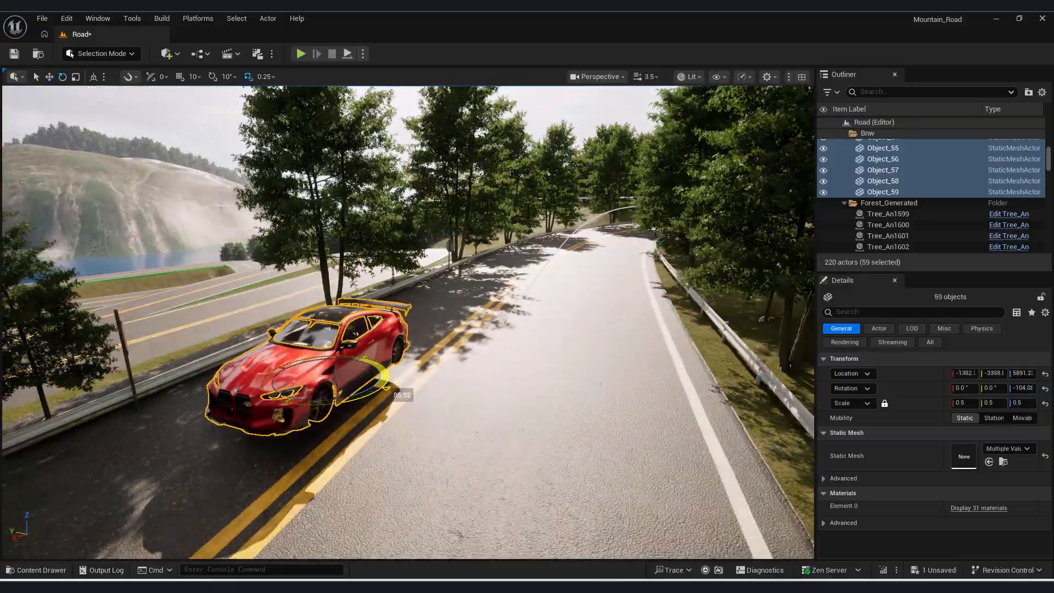
Fine-tune the car's position within the lane on the new road stretch
mouse_move(400, 414)
right_mouse_down()
mouse_move(434, 426)
mouse_move(400, 414)
right_mouse_up()
key("w")
key("s")
key("w")
left_click_drag(430, 362, 401, 361)
left_click_drag(359, 321, 387, 345)
right_click_drag(430, 374, 379, 351)
key("w")
View through the CineCameraActor and toggle Lock Actor Movement, first for it alone and again with the focus target actor included
left_click(607, 78)
left_click(631, 139)
left_click(902, 91)
type("cine")
right_click(897, 134)
mouse_move(919, 327)
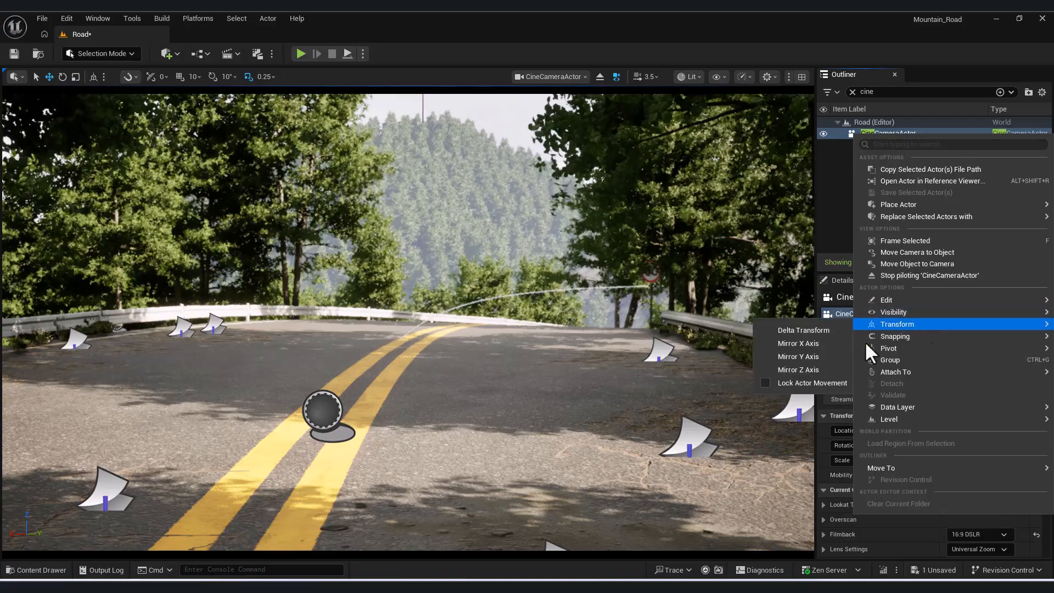
left_click(821, 383)
left_click(329, 412, "ctrl")
right_click(895, 134)
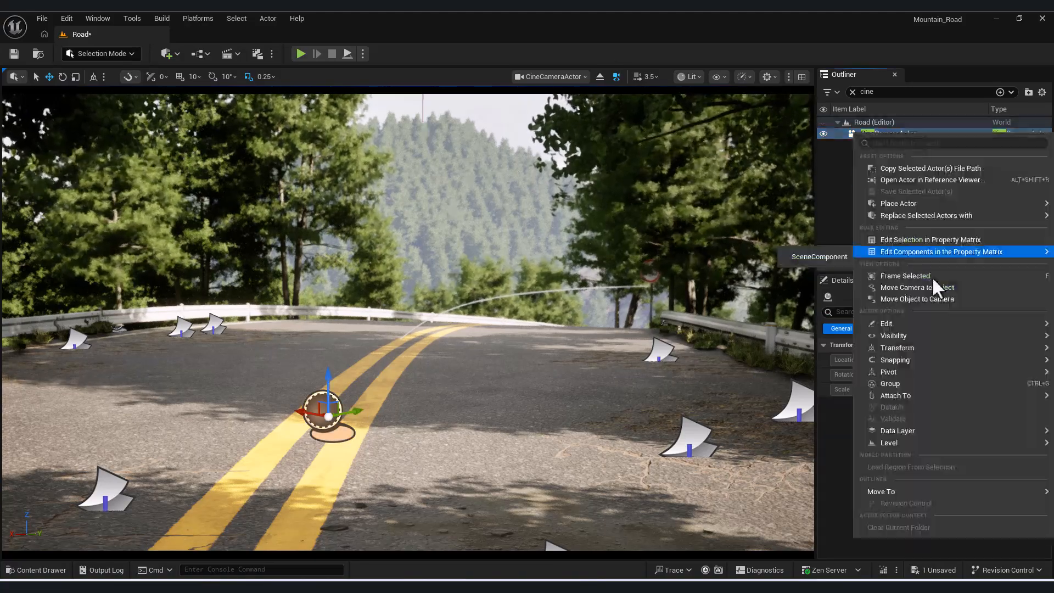
left_click(791, 406)
Move the camera and its focus target together to the car's new location, framing its front, and set the camera speed to 1.3
right_click_drag(605, 287, 526, 331)
left_click_drag(526, 331, 525, 494)
right_click_drag(525, 384, 521, 461)
left_click_drag(525, 245, 523, 511)
left_click_drag(491, 277, 378, 276)
right_click_drag(379, 276, 438, 247)
left_click_drag(438, 247, 439, 313)
right_click_drag(439, 313, 404, 466)
left_click_drag(383, 497, 403, 429)
right_click_drag(403, 429, 527, 220)
left_click(646, 77)
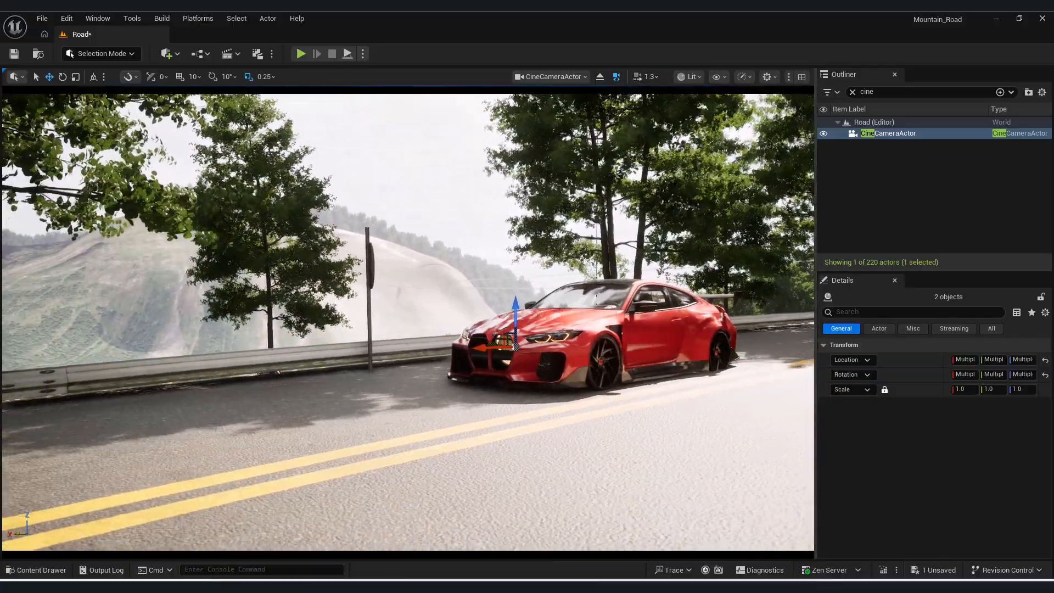
Select all the car meshes again and tilt them about 2.1 degrees around X to match the road's slope
left_click(659, 329)
left_click(852, 92)
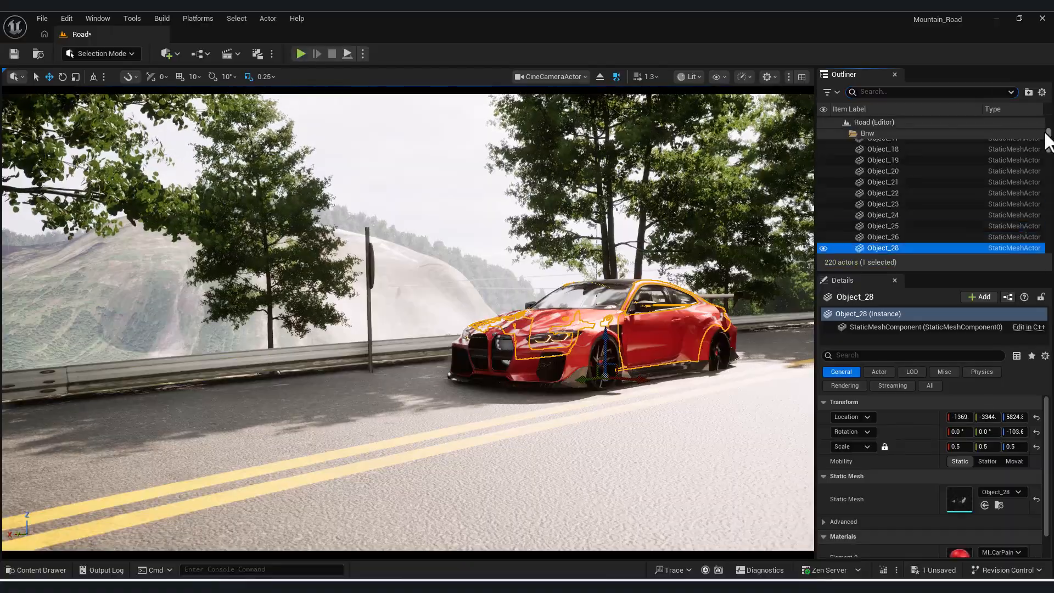
left_click_drag(1049, 145, 1048, 124)
left_click(900, 144)
scroll(933, 206, "down", 6)
scroll(941, 217, "down", 12)
left_click(941, 222, "shift")
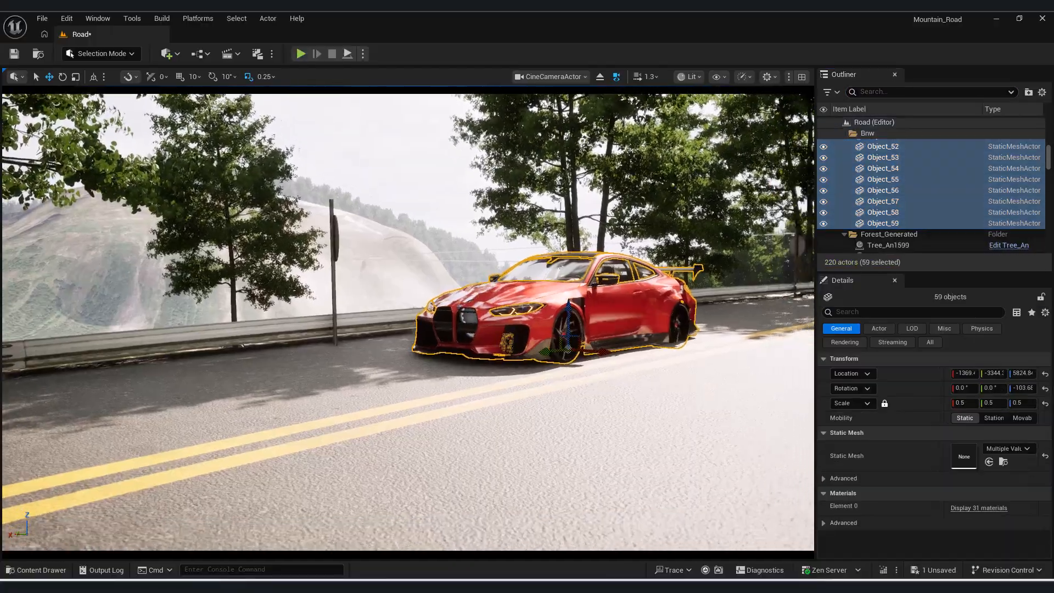
left_click(550, 79)
left_click(549, 103)
right_click_drag(554, 323, 494, 323)
key("e")
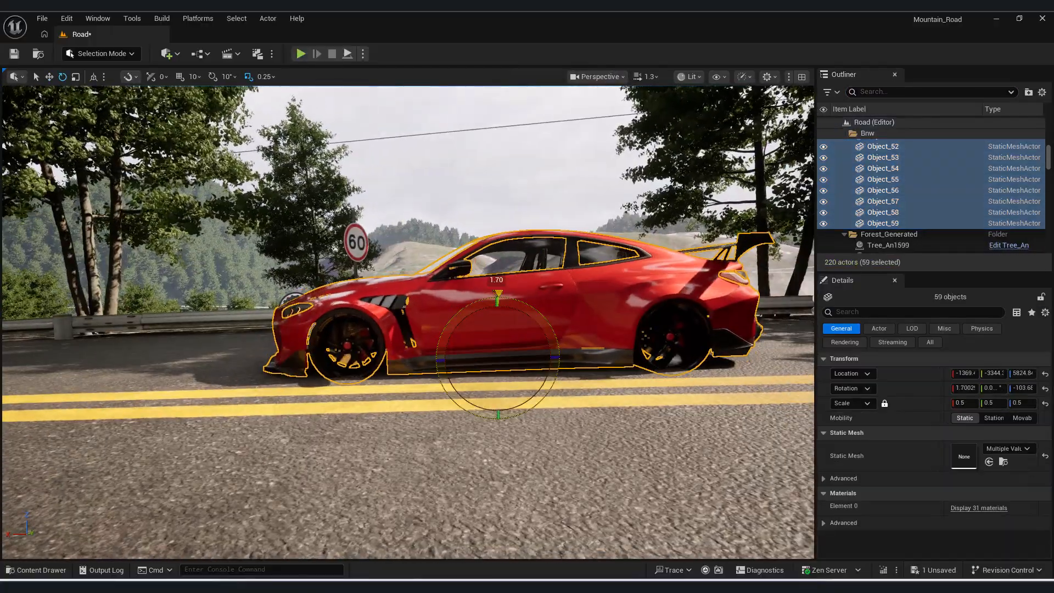
left_click_drag(494, 322, 495, 325)
right_click_drag(495, 326, 527, 321)
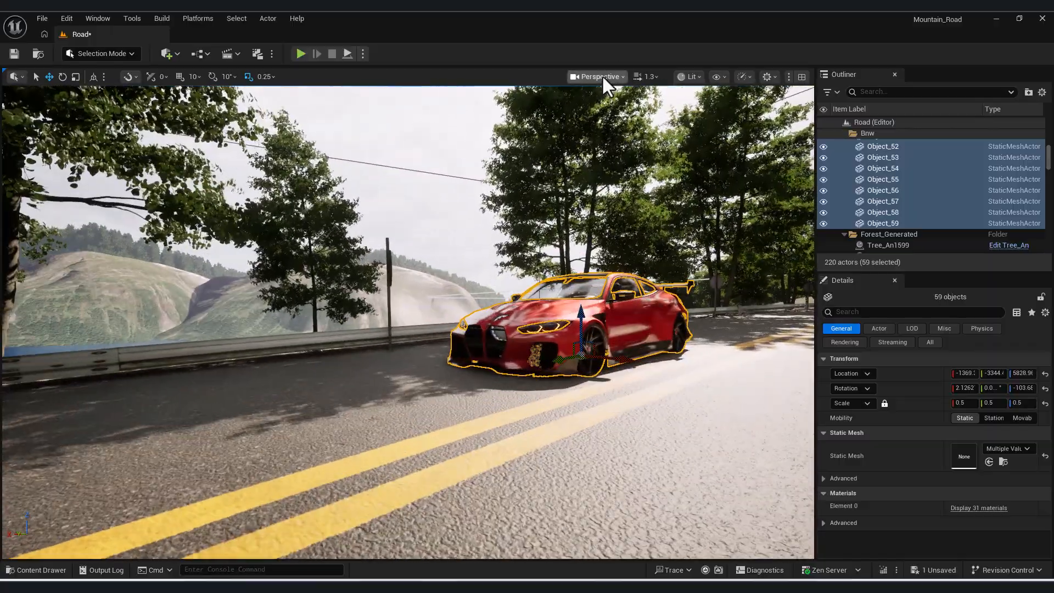
Extend the Road_Details spline further along the road by placing more spline points
left_click(597, 76)
left_click(603, 210)
mouse_move(406, 406)
right_mouse_down()
mouse_move(398, 352)
mouse_move(398, 401)
mouse_move(417, 403)
right_mouse_up()
left_click(406, 417)
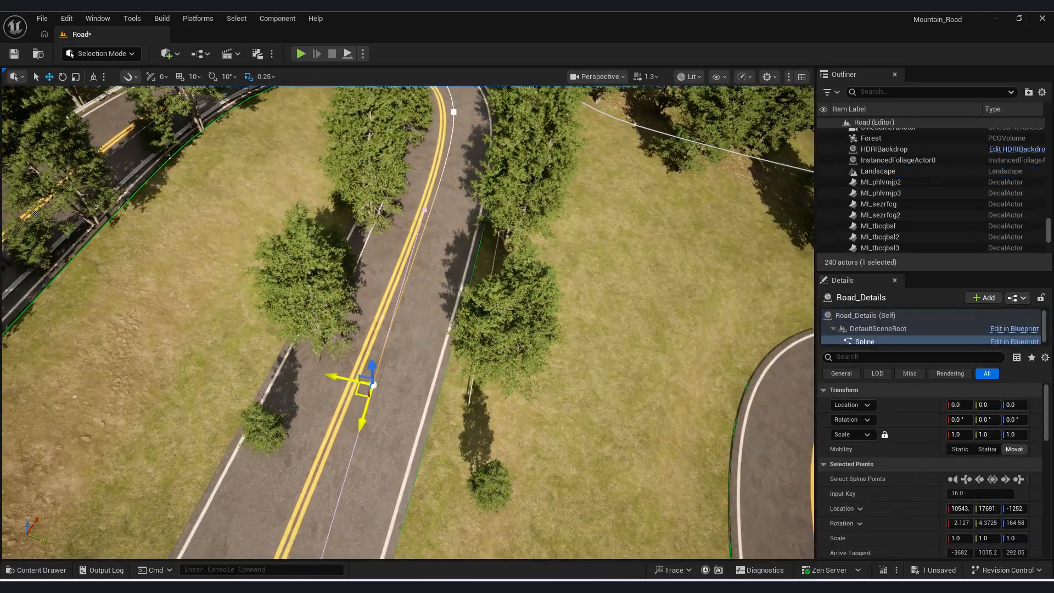
left_click_drag(359, 396, 316, 420)
right_click_drag(323, 449, 587, 436)
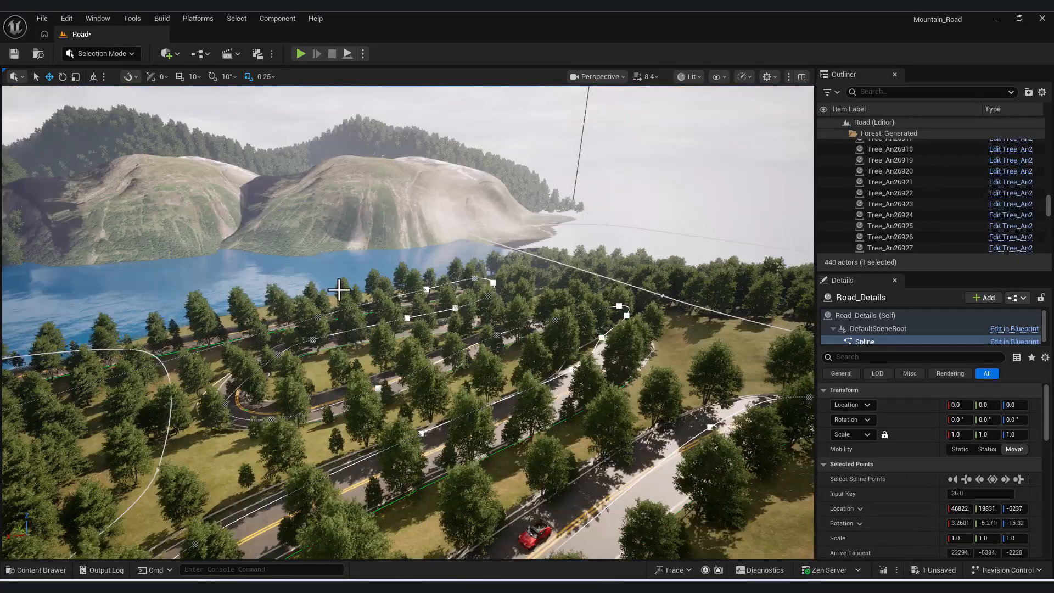
Examine the trees behind the car through the CineCameraActor, and inspect the surroundings in the Perspective view
right_click_drag(549, 165, 620, 91)
left_click(612, 77)
left_click(615, 138)
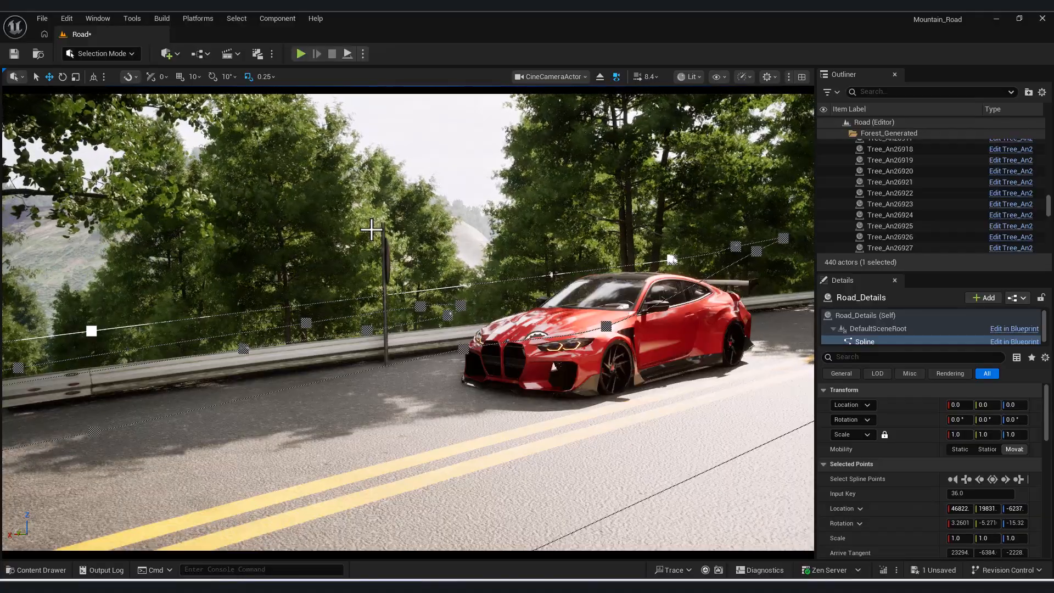
left_click(563, 76)
left_click(562, 118)
right_click_drag(555, 181, 478, 195)
right_click_drag(408, 323, 236, 368)
right_click_drag(439, 184, 429, 161)
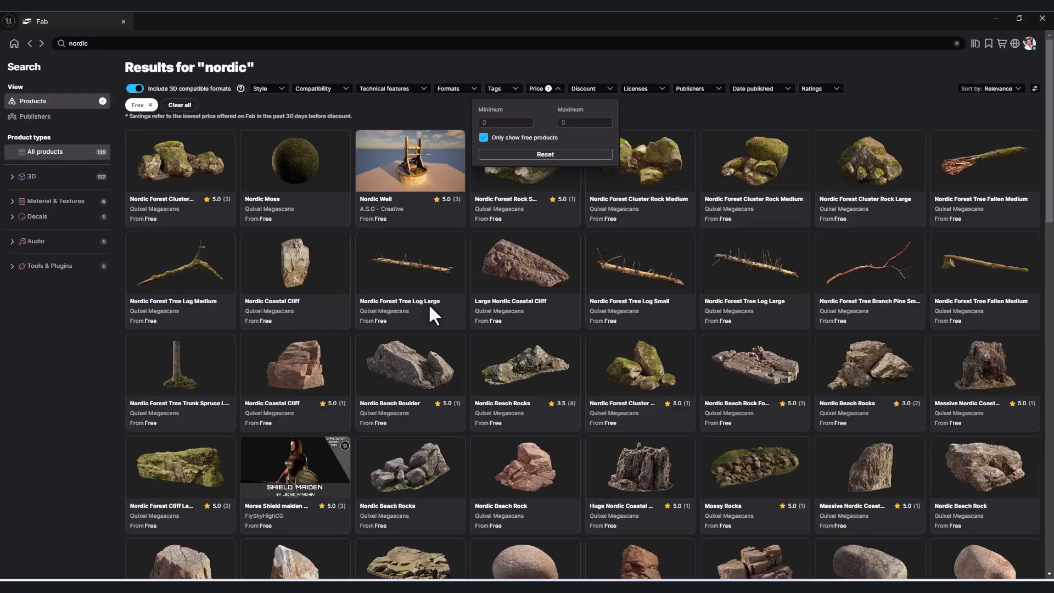
Add the free Mossy Rocks asset to the project from Fab in High quality
left_click(284, 69)
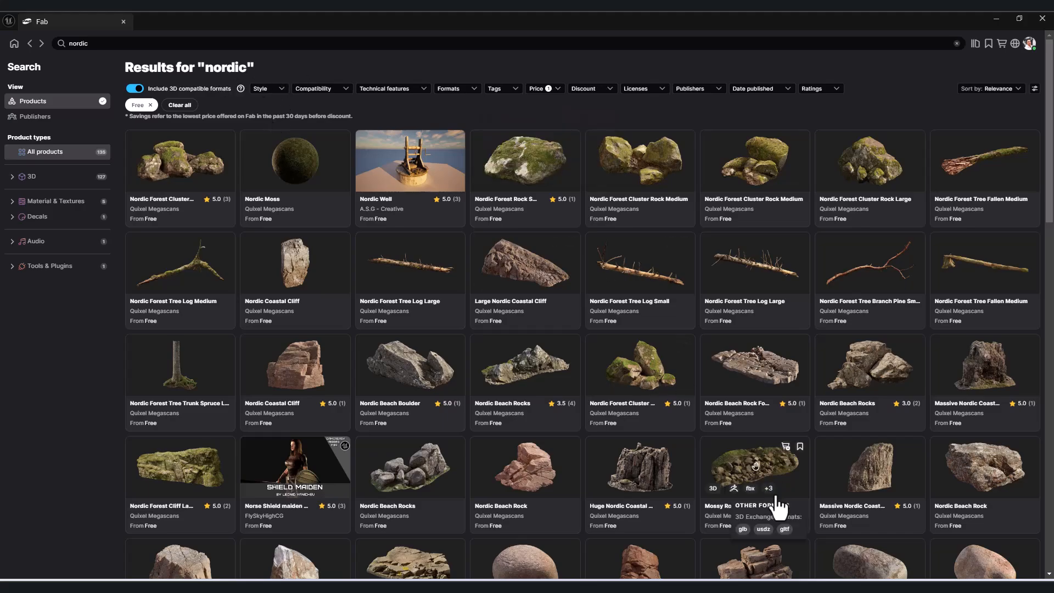
left_click(797, 488)
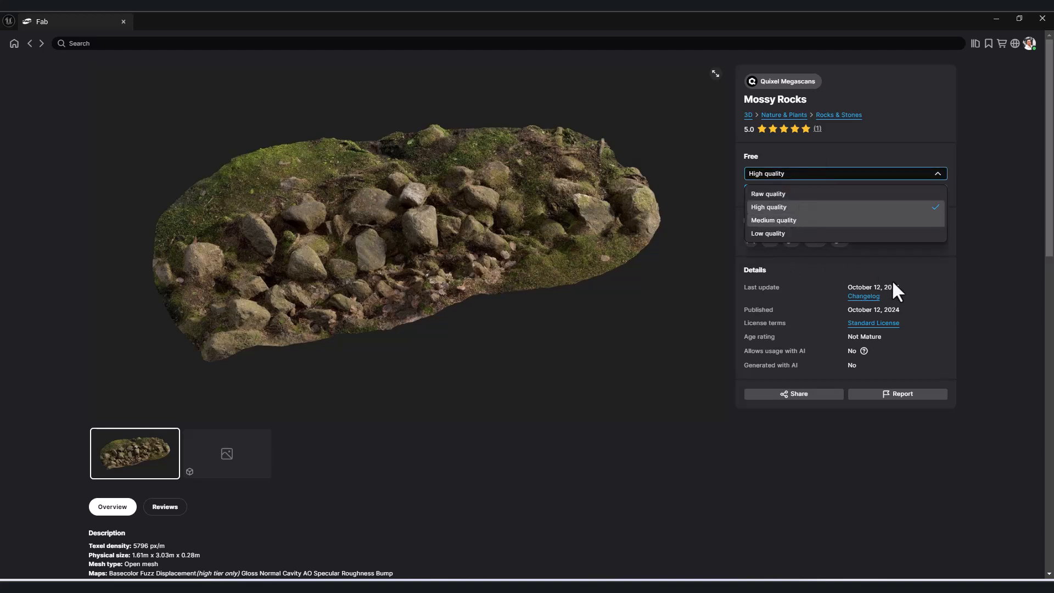
left_click(777, 207)
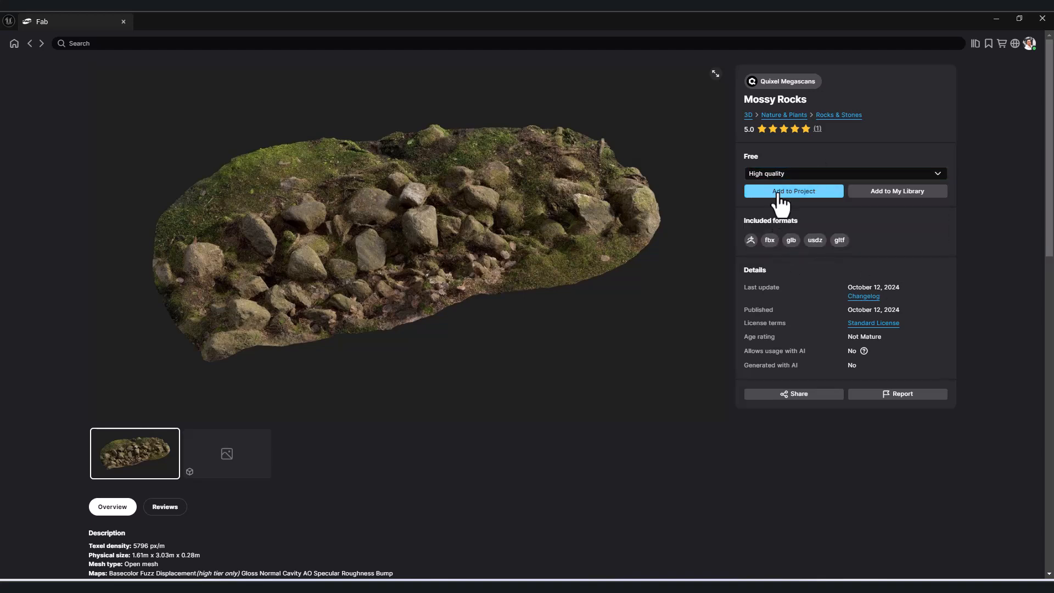
left_click(790, 191)
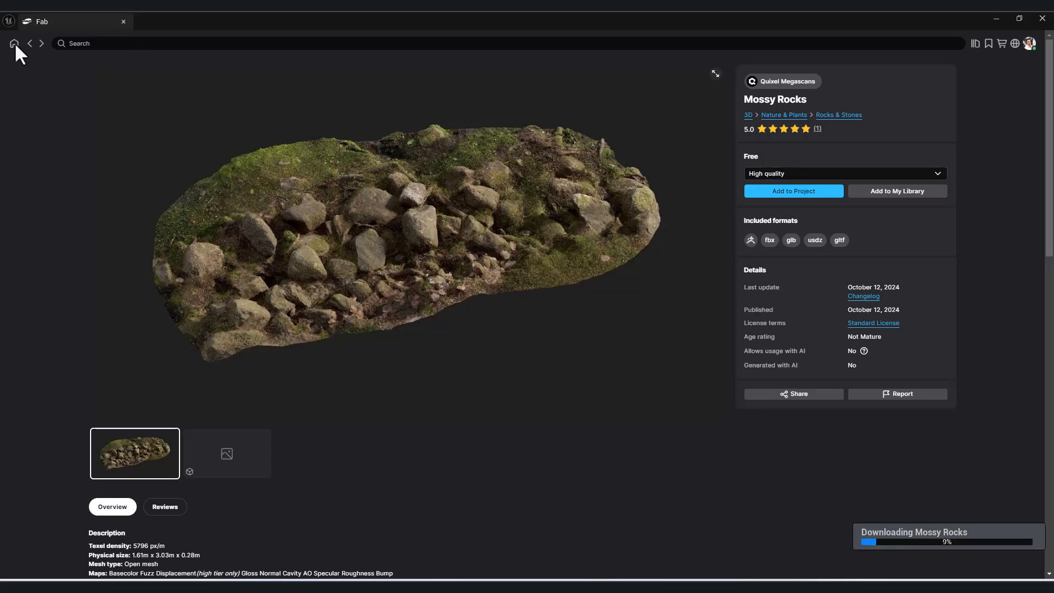
Add the other free Mossy Rocks asset, the patch with rounded moss-covered stones, to the project from the "nordic" results in High quality
left_click(31, 45)
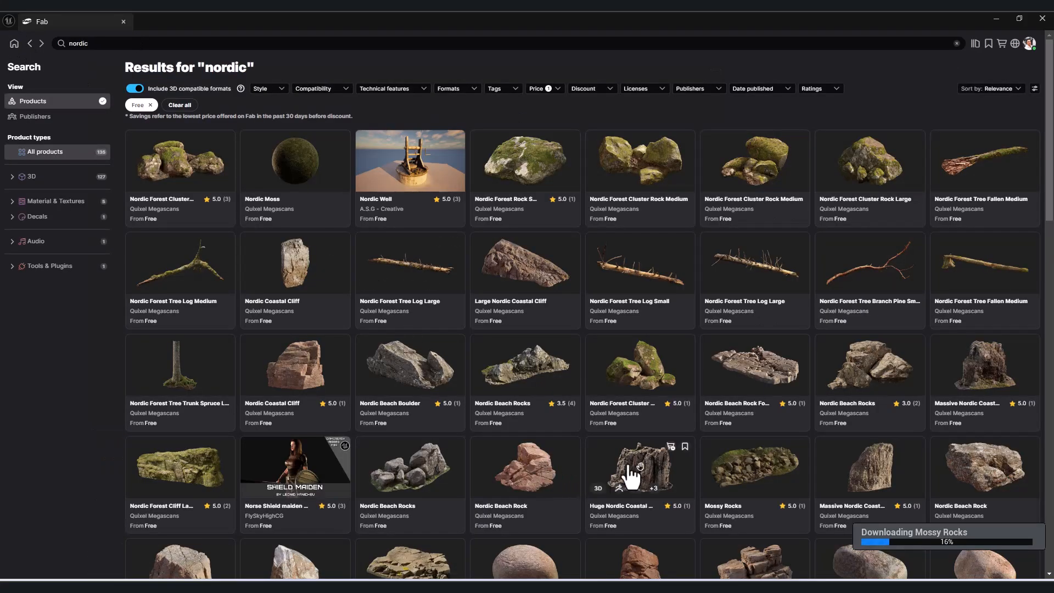
scroll(384, 497, "down", 2)
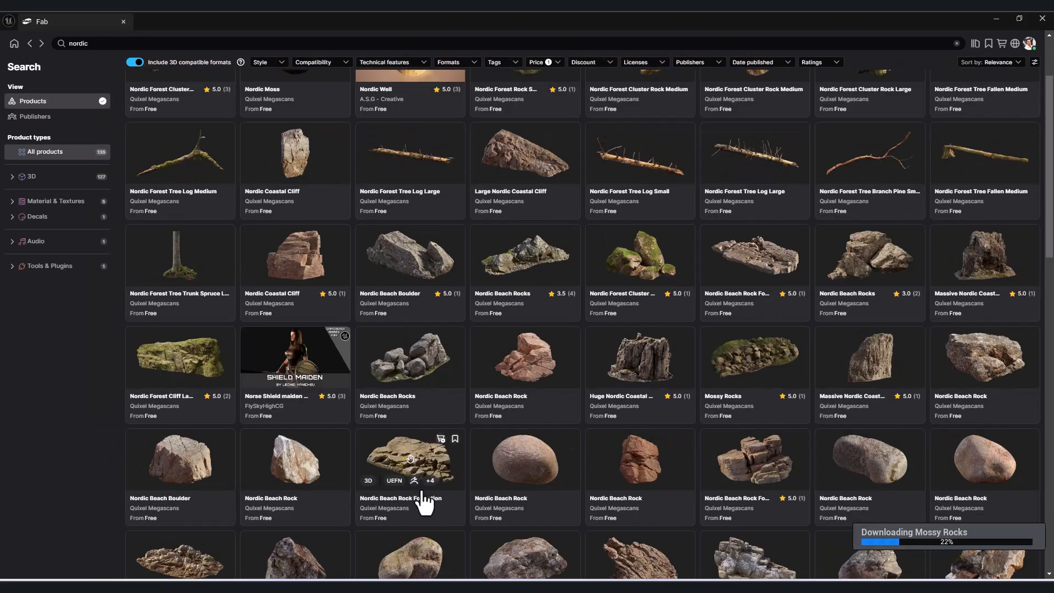
scroll(694, 448, "down", 3)
scroll(645, 442, "down", 3)
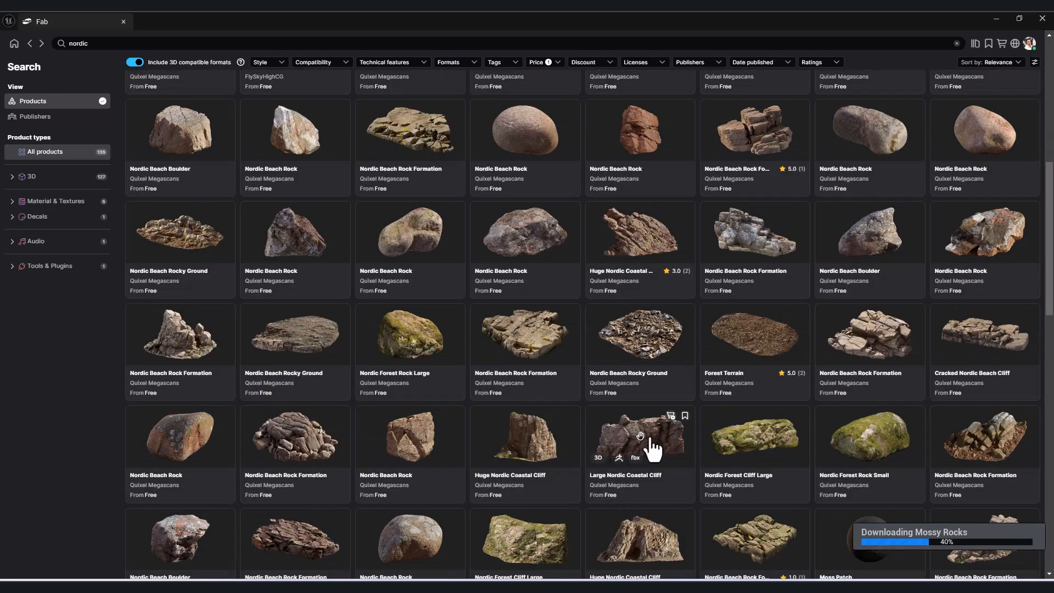
scroll(653, 449, "down", 5)
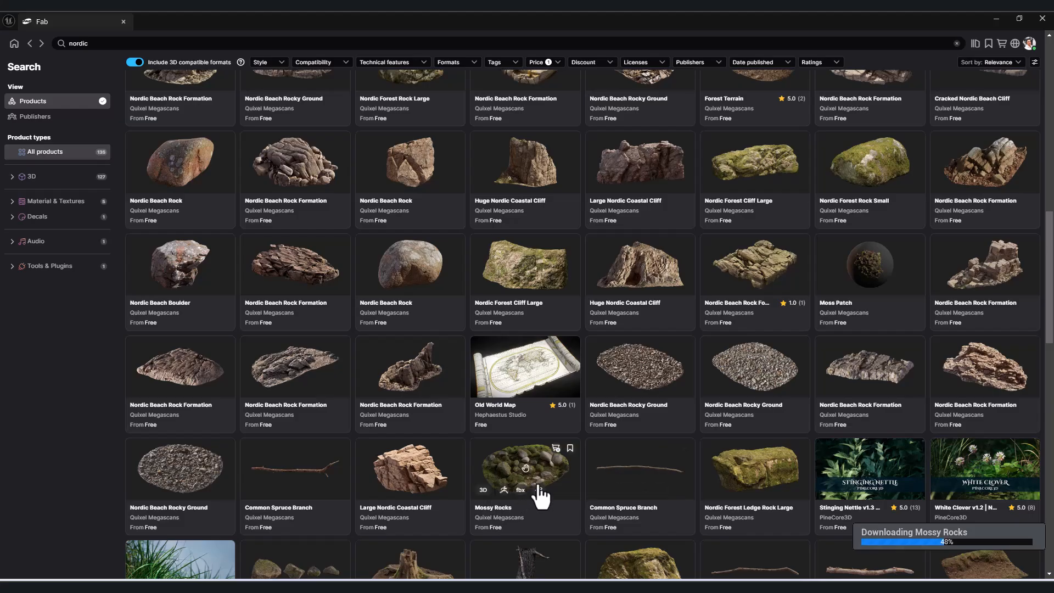
left_click(522, 473)
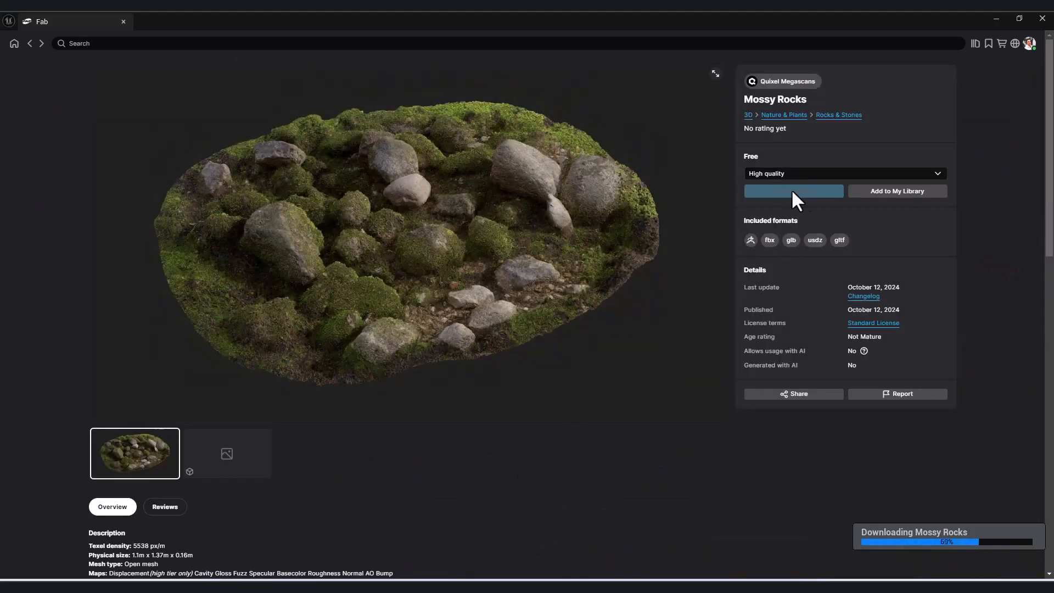
Add the free Nordic Forest Ledge Moss Small 02 asset to the project in High quality
left_click(30, 44)
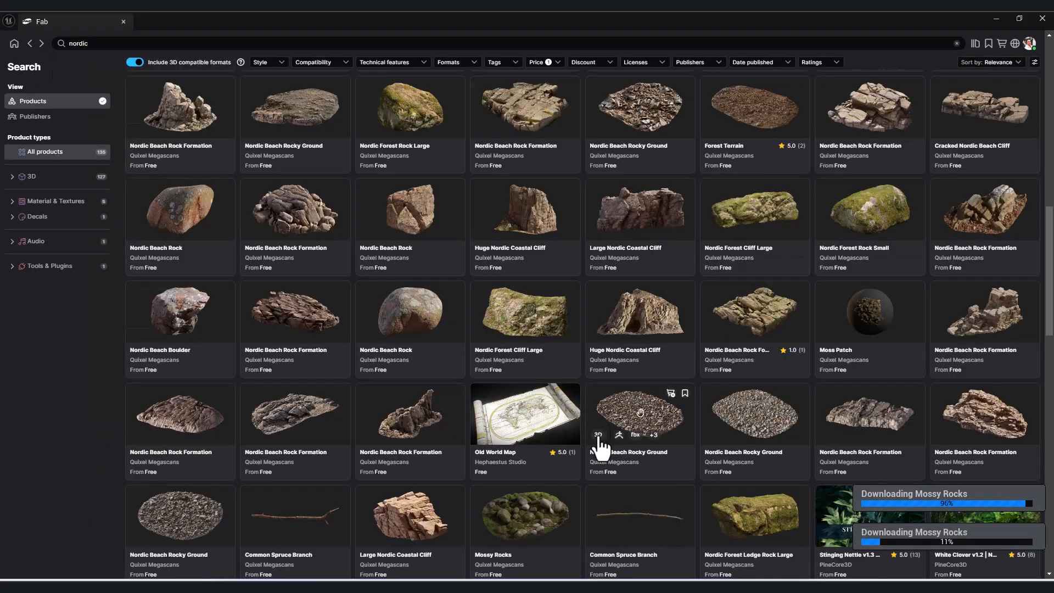
scroll(605, 440, "down", 3)
left_click(642, 505)
left_click(789, 192)
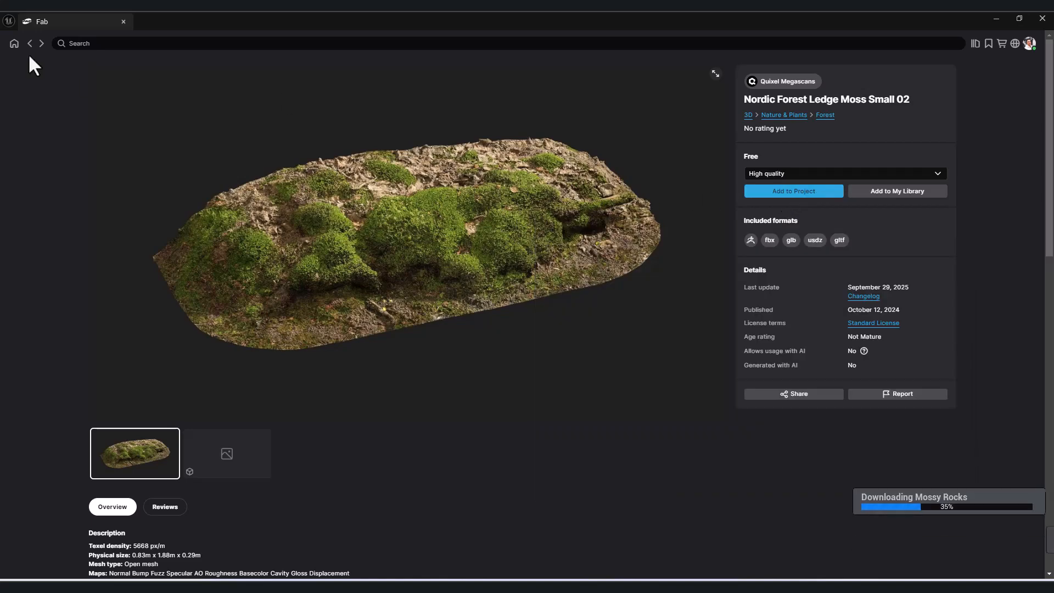
left_click(31, 44)
scroll(607, 395, "down", 3)
scroll(617, 426, "up", 6)
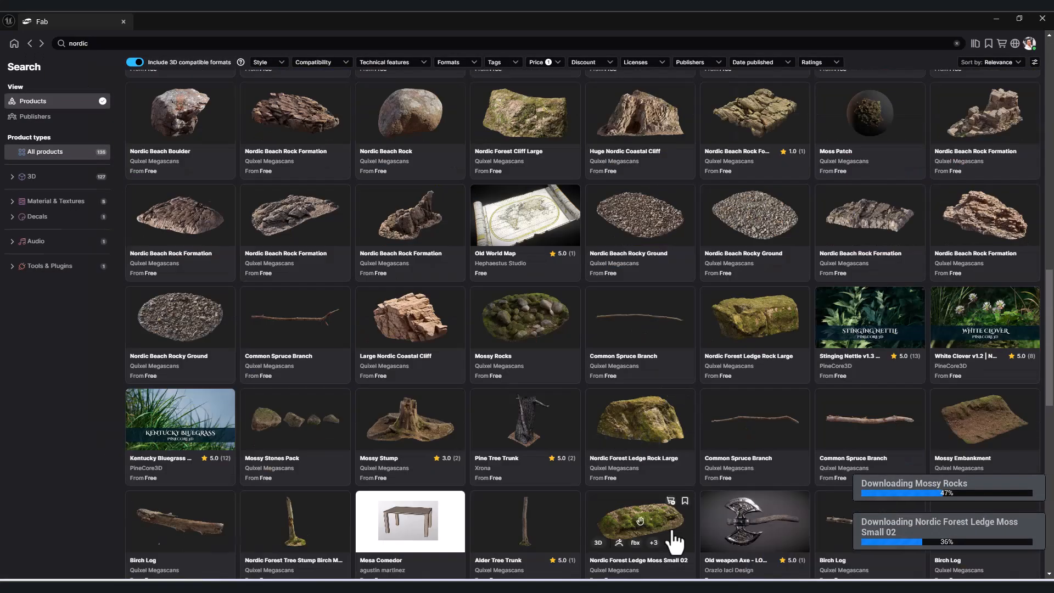
left_click(671, 532)
left_click(793, 192)
left_click(30, 43)
Place the tlnvecpfa_tier_1 moss ledge from the Fab Megascans folder at the lake's edge, scaled to 8.5
left_click(560, 338)
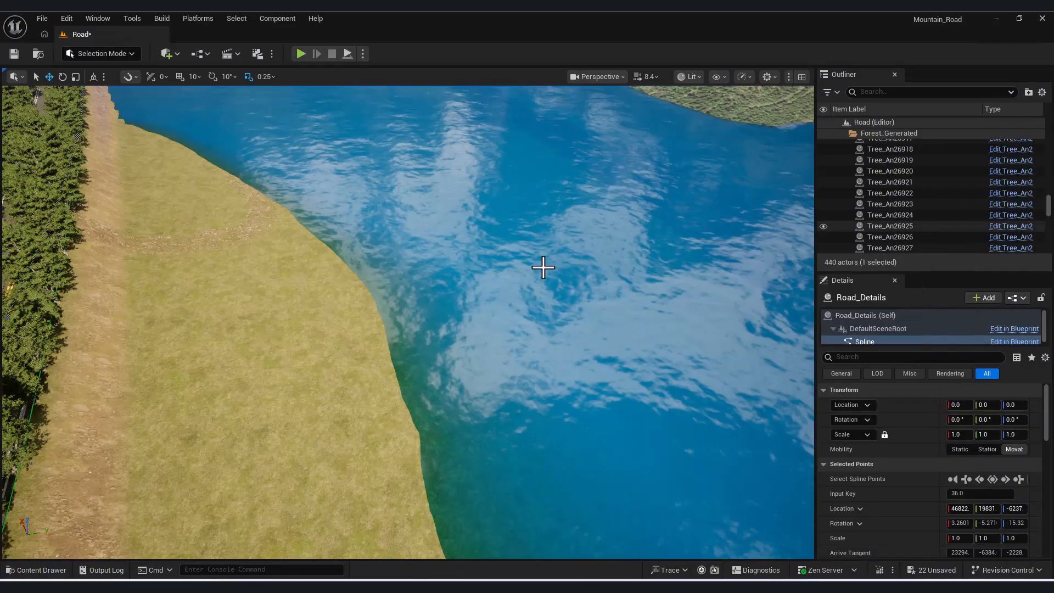
key("ctrl+space")
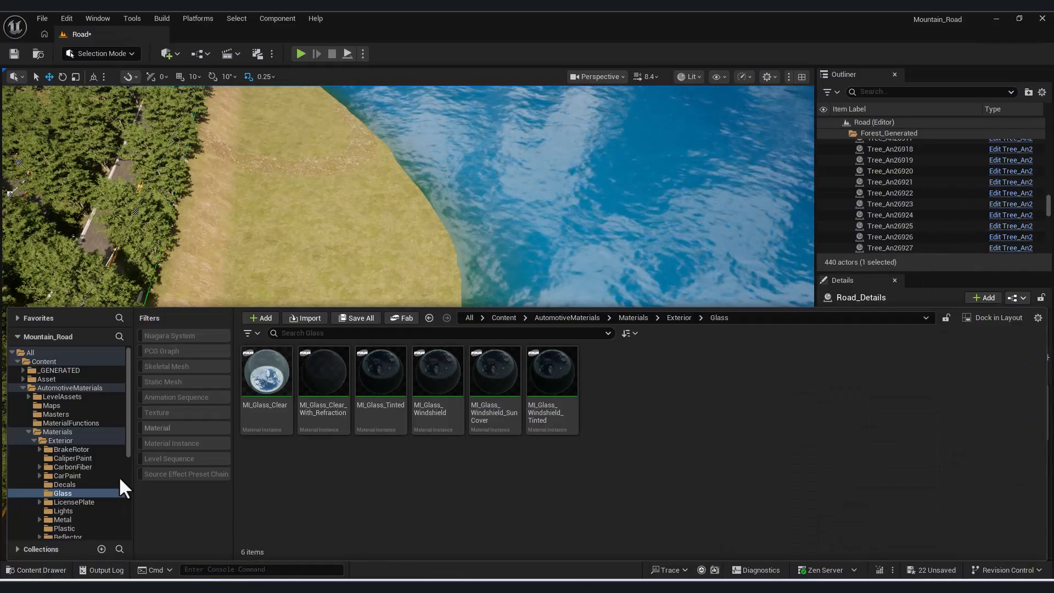
double_click(266, 377)
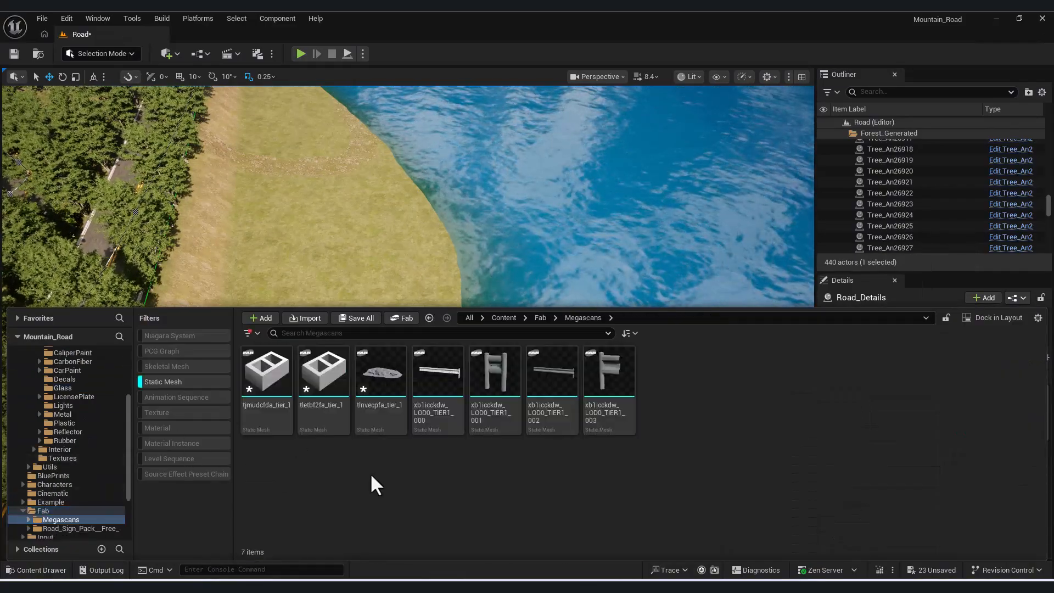
double_click(494, 385)
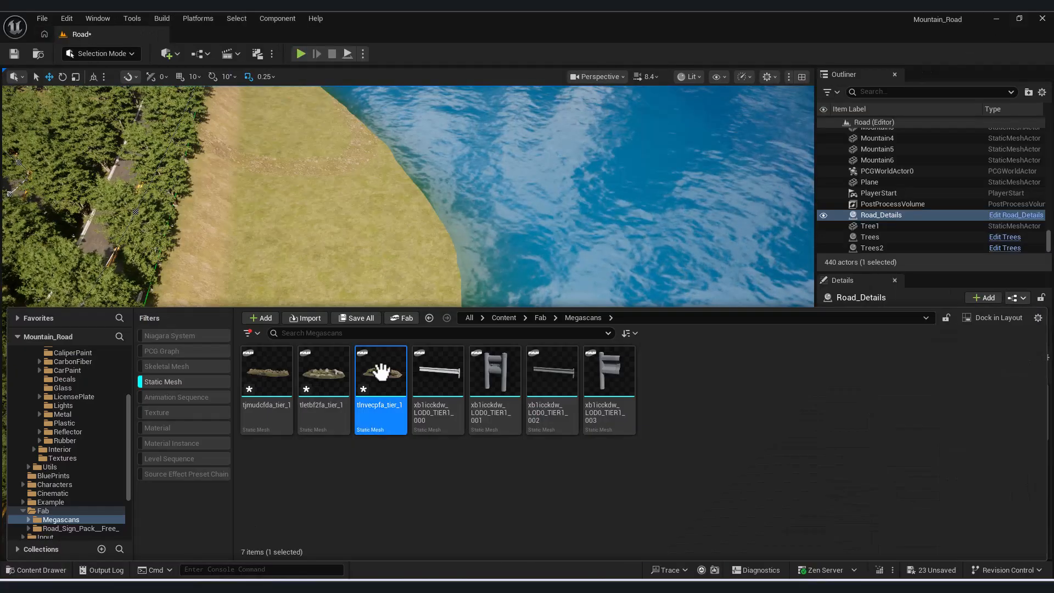
left_click_drag(365, 369, 407, 274)
scroll(416, 371, "down", 10)
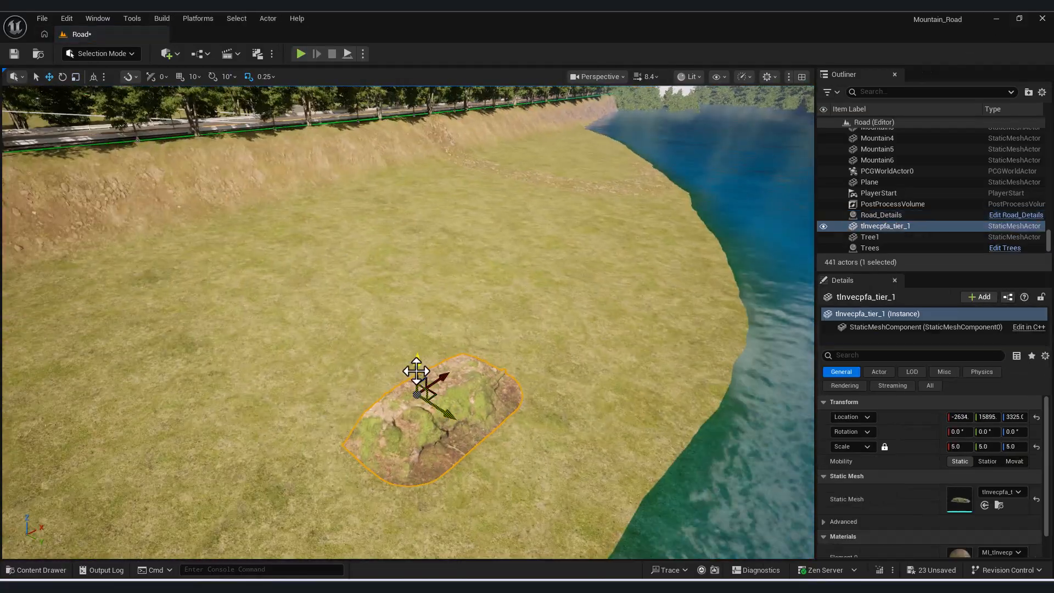
left_click_drag(416, 371, 544, 335)
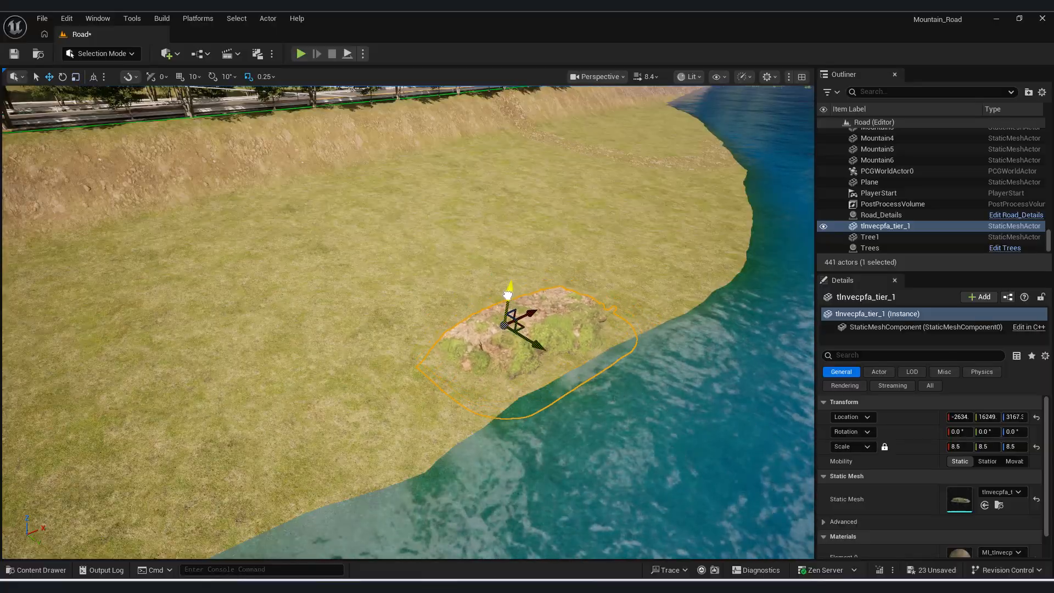
Place the tletbf2fa_tier_1 rock patch beside the moss ledge on the shoreline and enlarge it
left_click(36, 569)
left_click_drag(324, 373, 406, 351)
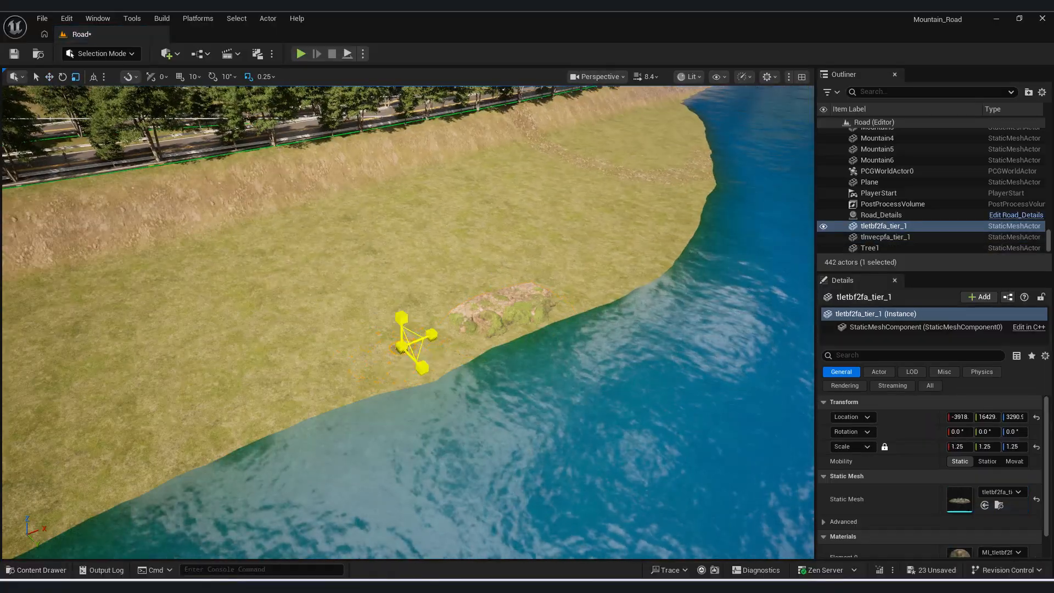
mouse_move(386, 346)
right_mouse_down()
mouse_move(379, 384)
mouse_move(417, 406)
mouse_move(384, 357)
right_mouse_up()
Move the tlnvecpfa_tier_1 moss ledge inland to the foot of the road embankment and tilt it about 7.4 degrees around X
left_click(224, 335)
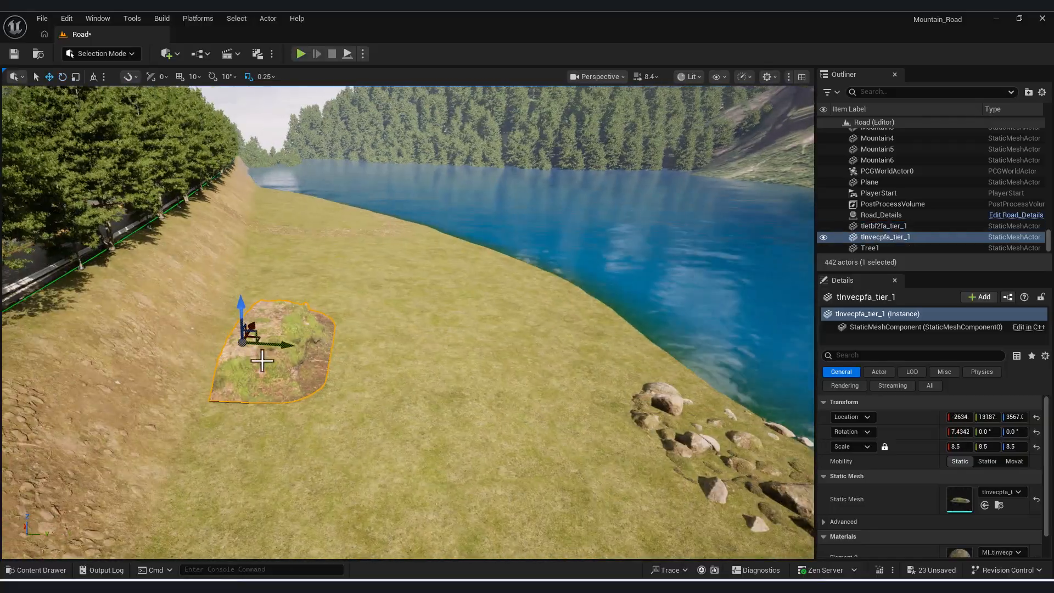
right_click_drag(224, 335, 307, 374)
left_click(379, 393)
right_click_drag(379, 393, 347, 313)
Place the tjmudcfda_tier_1 rock patch next to the first rocks on the shoreline at scale 11, and add a copy along the shore
left_click(347, 319)
key("r")
left_click_drag(347, 329, 379, 296)
right_click_drag(379, 297, 533, 388)
key("w")
left_click(336, 376)
left_click(560, 407)
right_click_drag(560, 406, 589, 352)
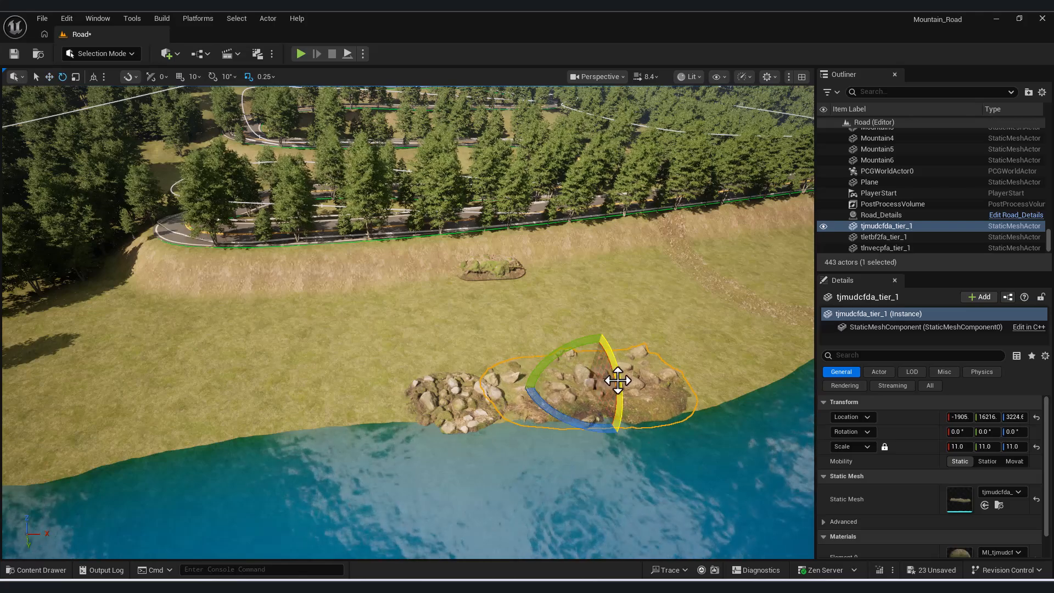
mouse_move(317, 376)
right_mouse_down()
mouse_move(352, 357)
mouse_move(317, 376)
right_mouse_up()
left_click(317, 376)
Paint landscape layer C over the grassy ground between the shoreline rocks and the road embankment, with tool strength about 0.62
left_click(101, 54)
left_click(137, 84)
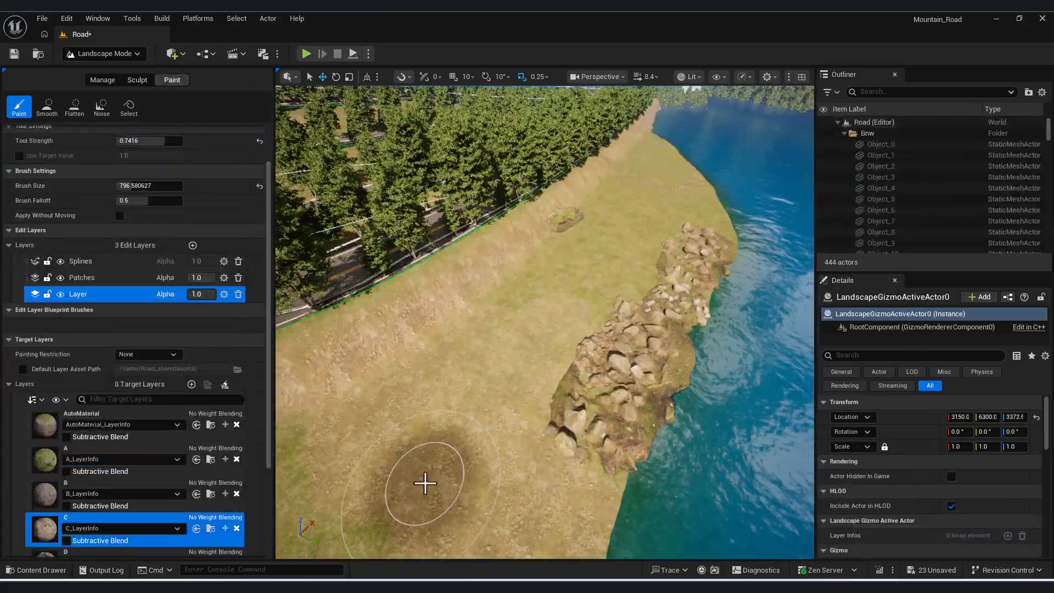
right_click_drag(425, 483, 469, 441)
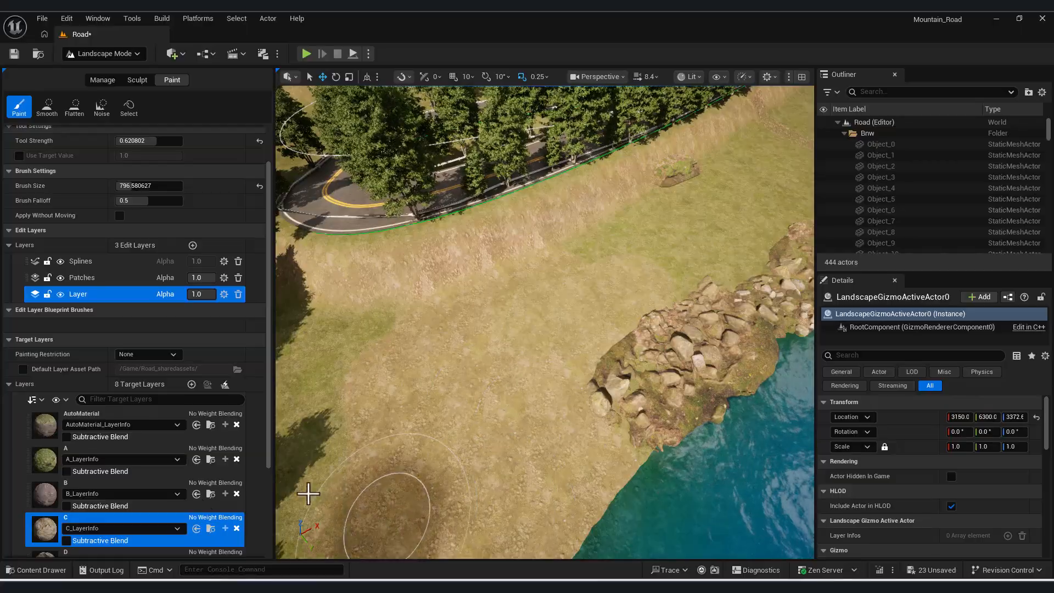
scroll(132, 472, "down", 2)
left_click(46, 426)
left_click(46, 460)
left_click(46, 501)
right_click_drag(395, 308, 439, 309)
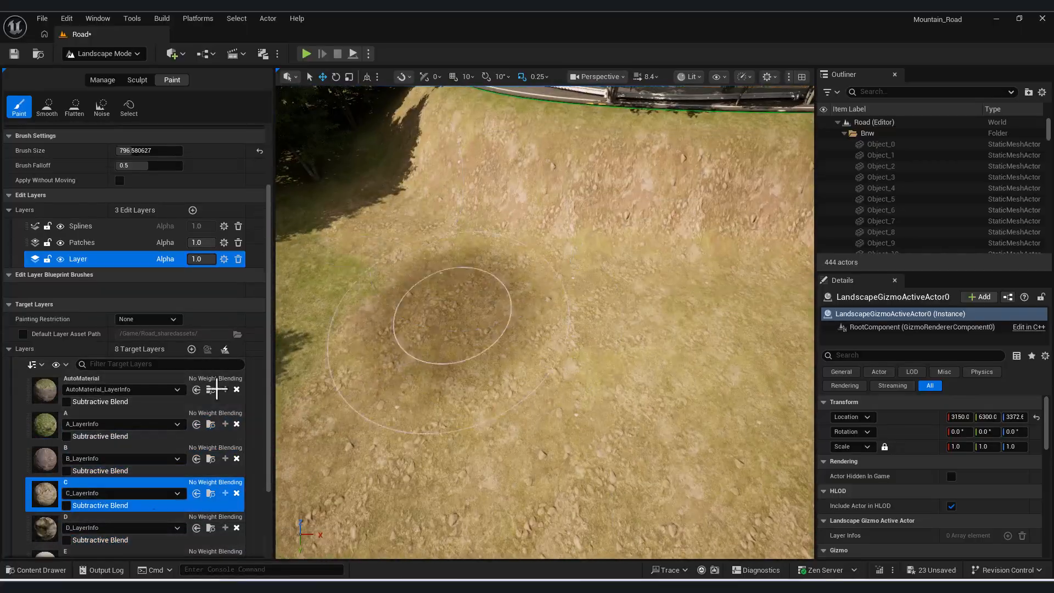
Paint landscape layer D across the ground behind the shoreline rocks
scroll(132, 472, "down", 1)
left_click(47, 493)
mouse_move(502, 376)
right_mouse_down()
mouse_move(564, 554)
mouse_move(590, 481)
right_mouse_up()
mouse_move(499, 349)
right_mouse_down()
mouse_move(527, 357)
mouse_move(538, 340)
right_mouse_up()
left_click_drag(538, 340, 582, 374)
mouse_move(582, 374)
right_mouse_down()
mouse_move(637, 396)
mouse_move(648, 352)
right_mouse_up()
left_click_drag(648, 352, 582, 287)
mouse_move(495, 573)
right_mouse_down()
mouse_move(508, 461)
mouse_move(648, 428)
mouse_move(707, 363)
right_mouse_up()
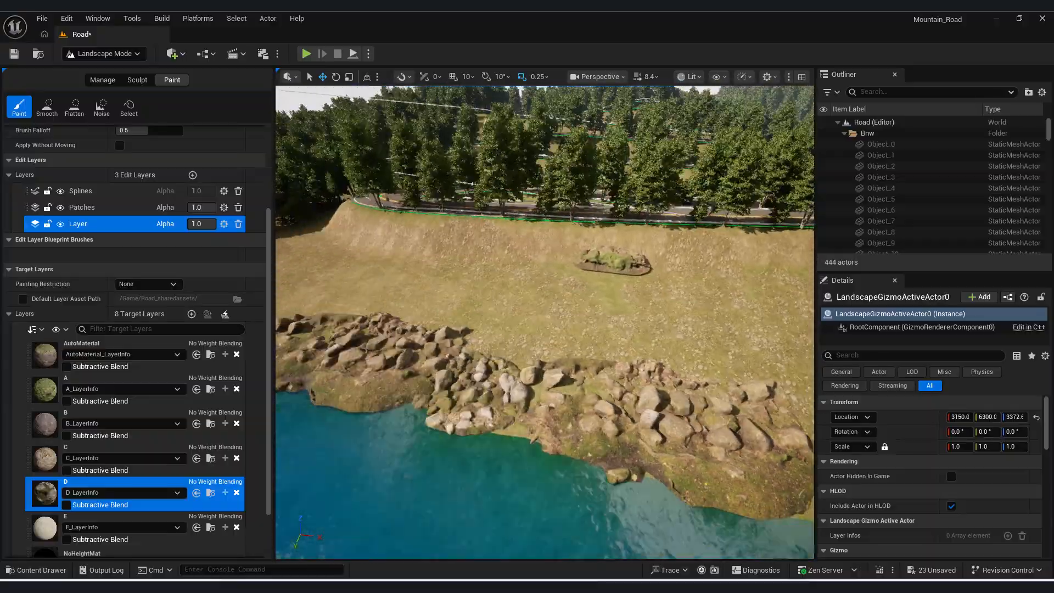
Return to Selection mode and set the scale of the tletbf2fa_tier_1 rock patch on the shoreline to 11.5
left_click(105, 53)
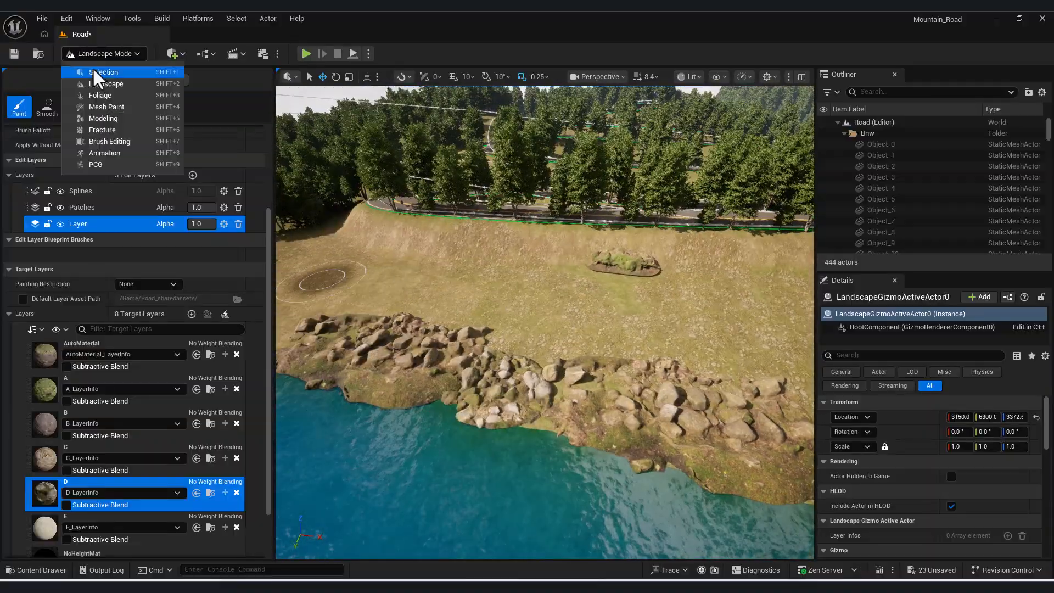
left_click(95, 73)
left_click(149, 357)
left_click_drag(145, 341, 143, 335)
left_click(316, 375)
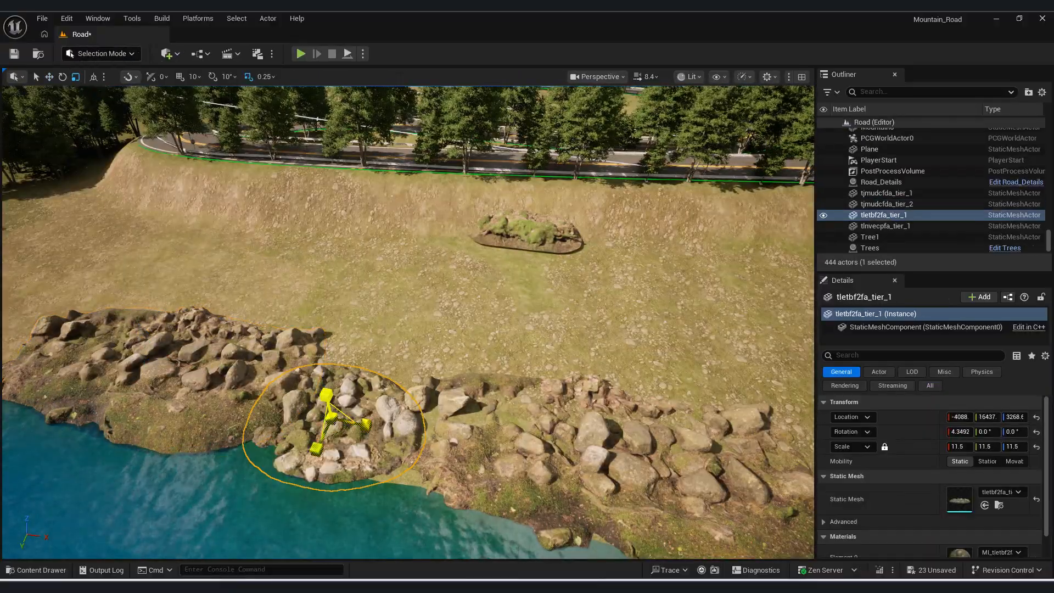
right_click_drag(331, 407, 695, 377)
Duplicate the tjmudcfda rock patch to the far end of the shoreline row and rotate the copy to follow the water's edge
left_click_drag(395, 372, 192, 416, "alt")
key("e")
left_click_drag(226, 445, 147, 407)
key("w")
mouse_move(231, 409)
right_mouse_down()
mouse_move(286, 415)
mouse_move(230, 406)
right_mouse_up()
left_click_drag(317, 403, 328, 398)
right_click_drag(328, 398, 346, 392)
left_click_drag(297, 401, 303, 409)
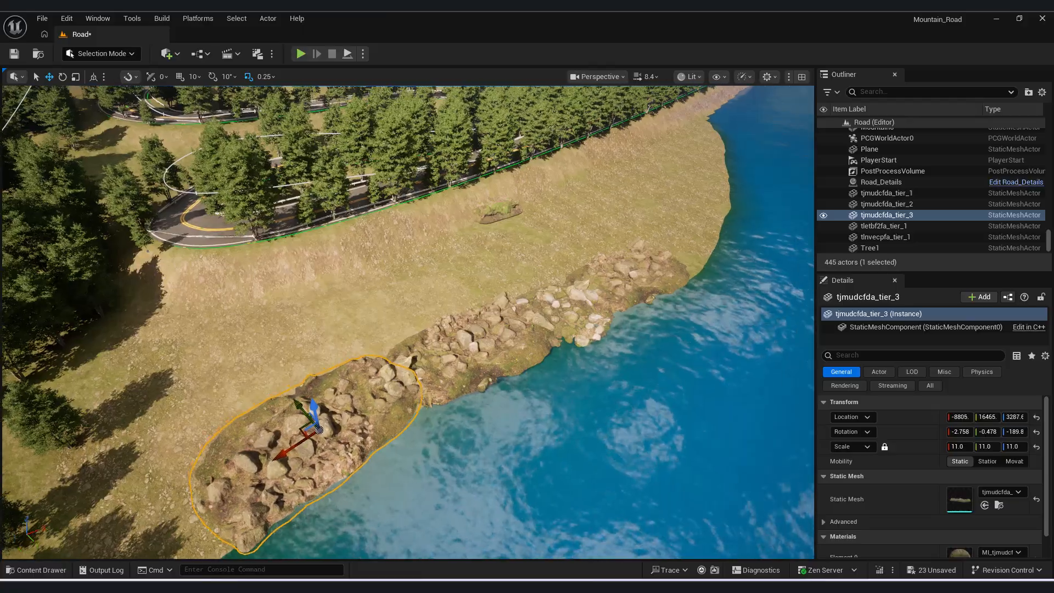
Extend the Road_Details2 spline along the lakeside stretch of the road
scroll(461, 429, "down", 5)
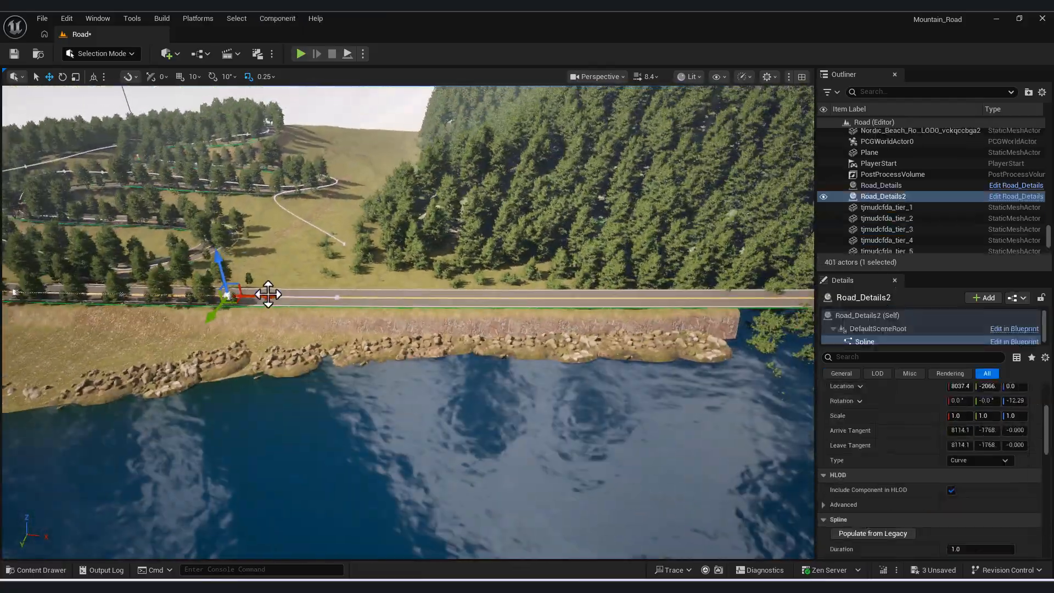
left_click_drag(268, 295, 790, 296)
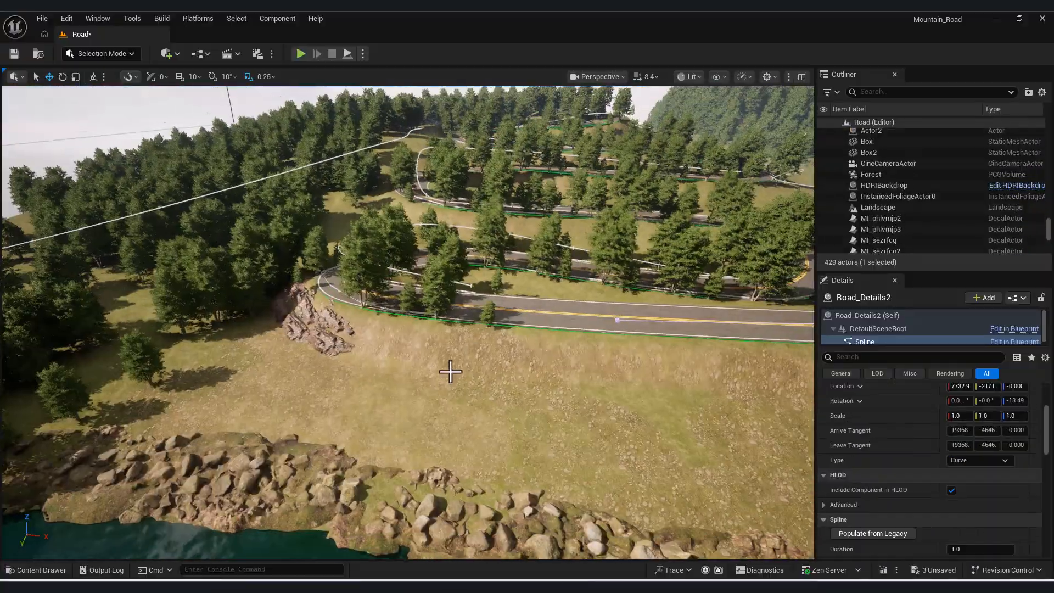
left_click(288, 312)
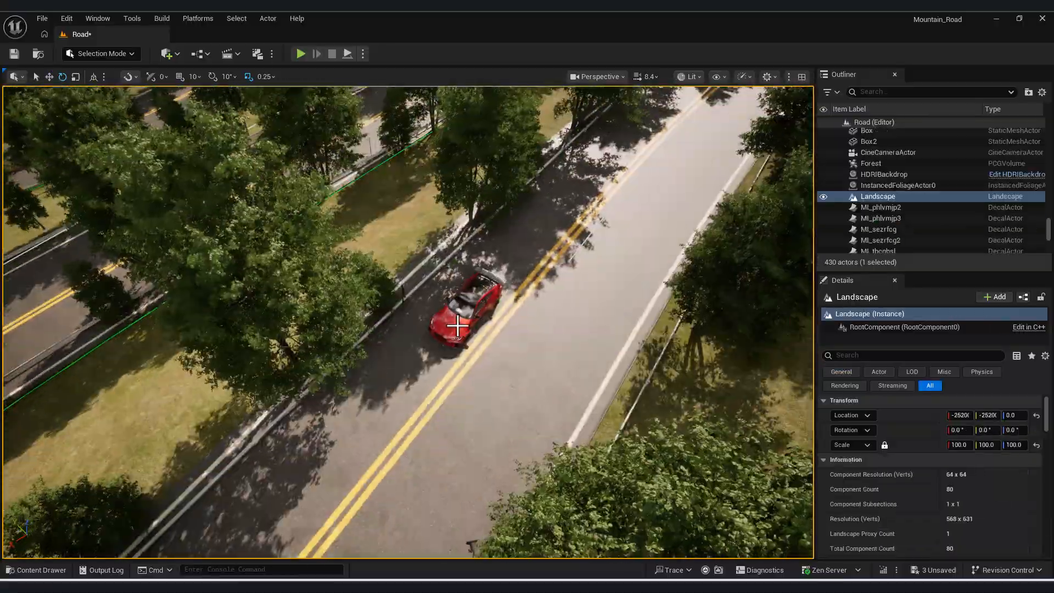
Select all the BMW meshes and position the car on the road beside the lake
left_click(464, 313)
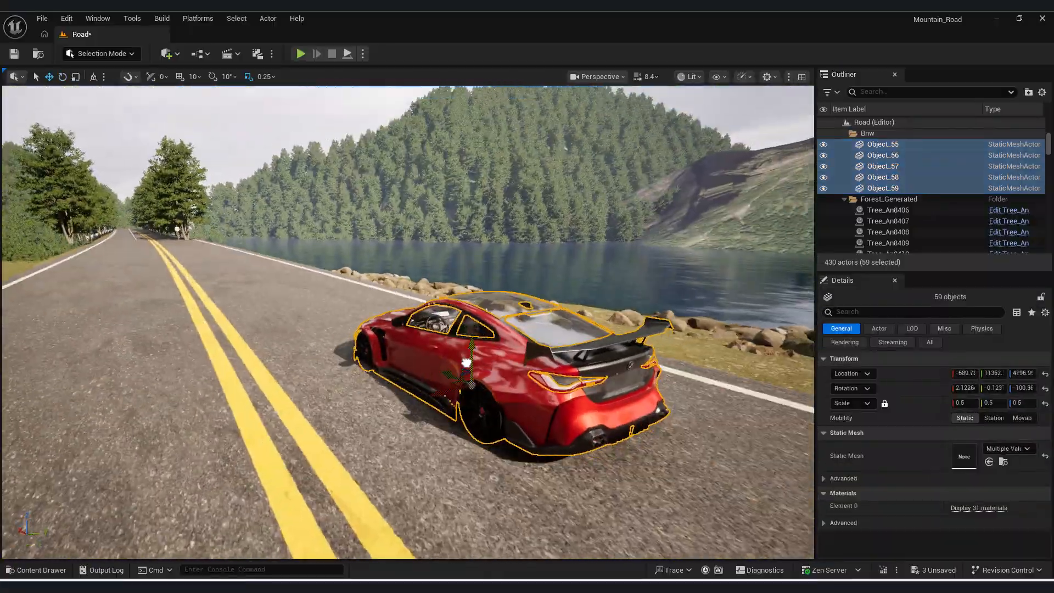
key("ctrl+z")
key("ctrl+z")
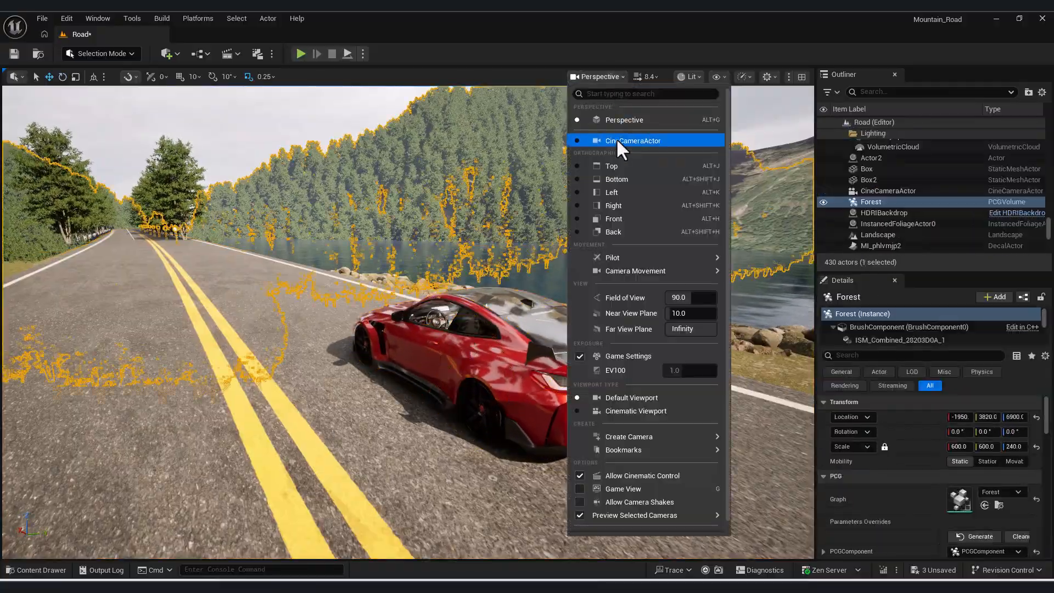
View the car through the CineCameraActor, filter the Outliner by "actor", and return to the free Perspective view
left_click(616, 137)
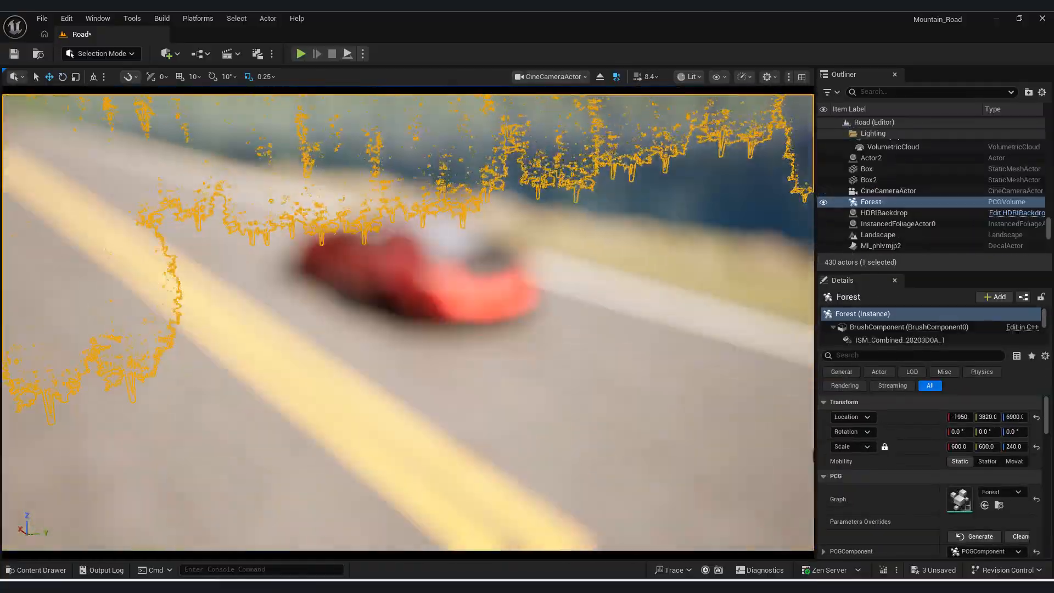
left_click(923, 92)
type("actor")
left_click_drag(1049, 235, 1049, 199)
left_click(872, 181)
left_click(600, 77)
left_click_drag(396, 260, 796, 394)
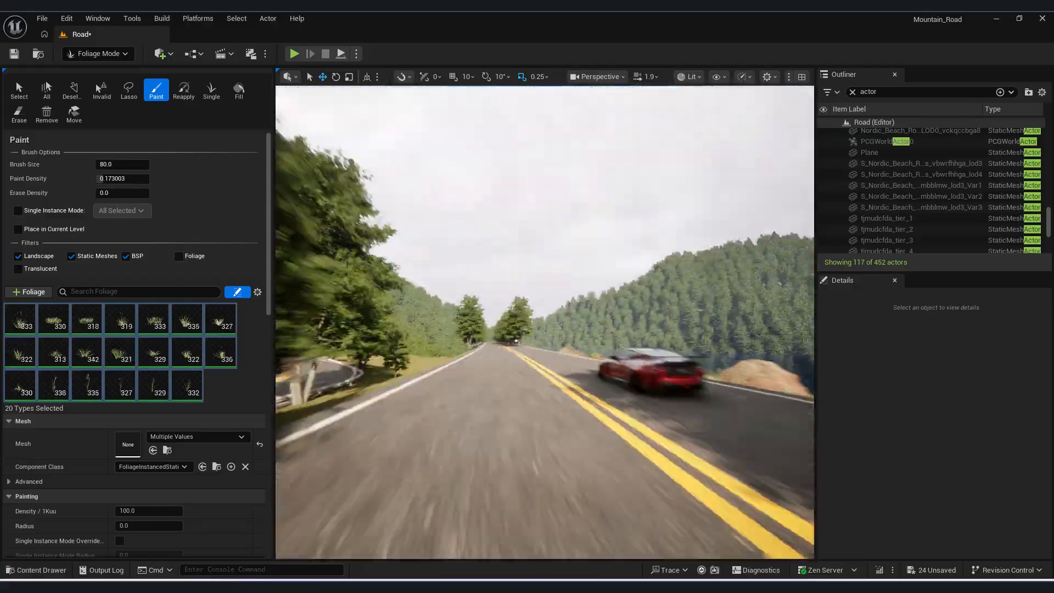
Review the lakeside shot through the CineCameraActor along the timeline, and inspect the car's interior in the Perspective view
left_click(600, 76)
left_click(606, 140)
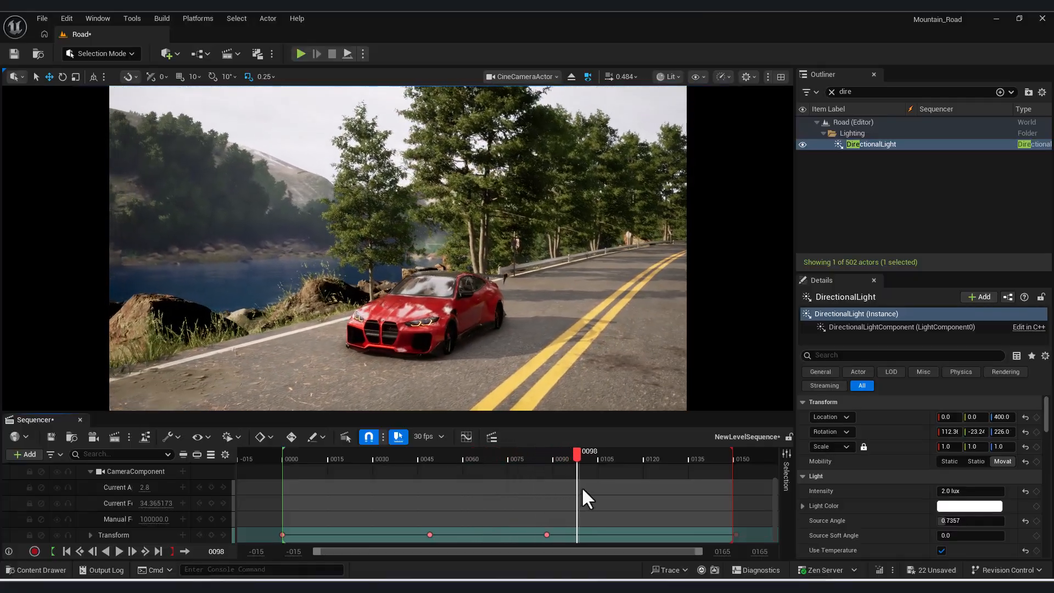
left_click_drag(597, 489, 740, 508)
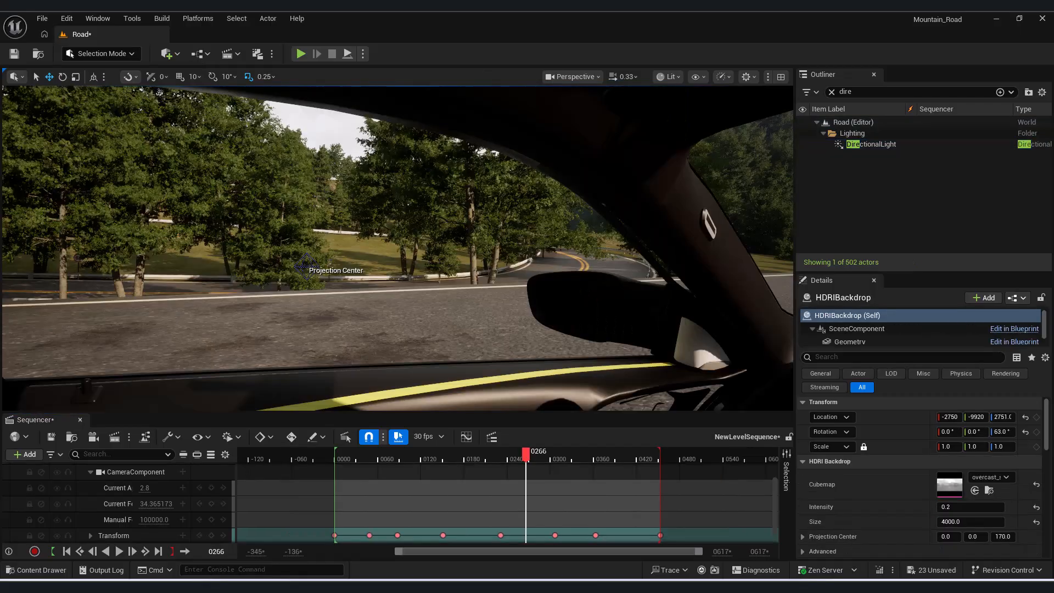
right_click_drag(397, 248, 675, 277)
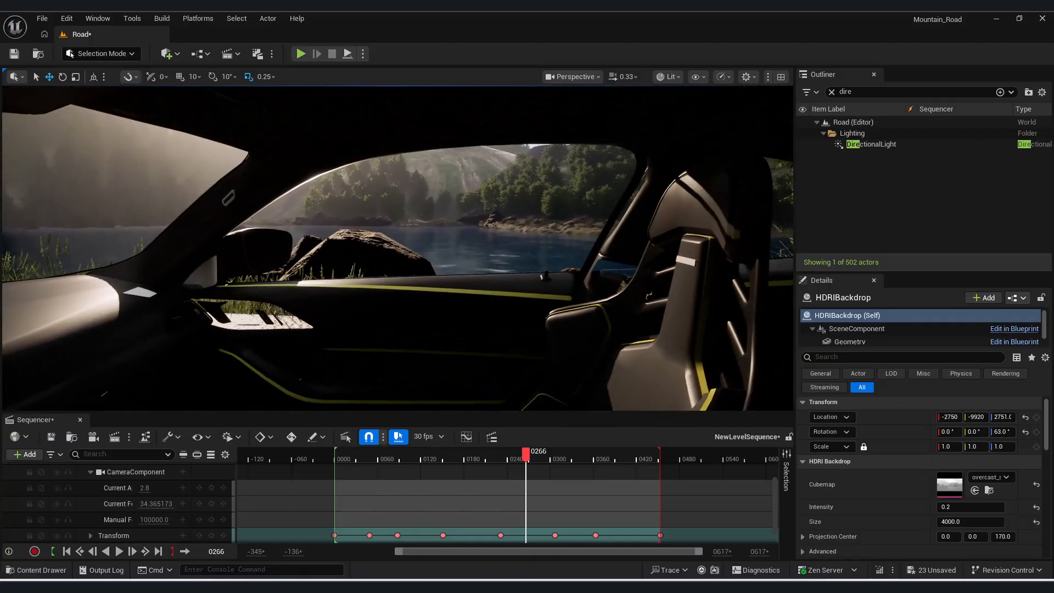